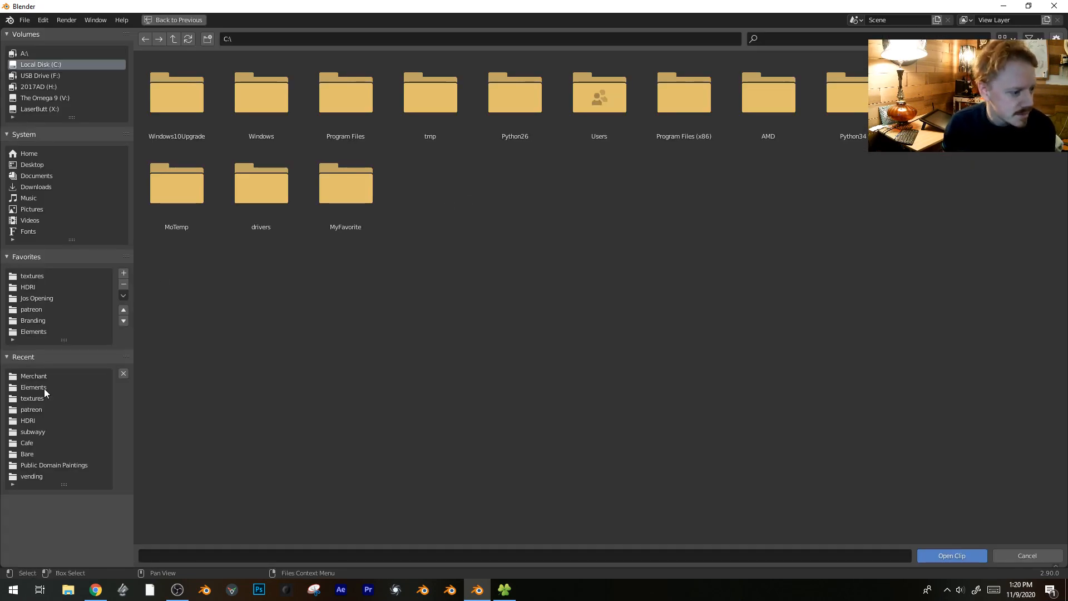
- Load Adding a Spaceship.mov from the patreon folder and fit the footage in an enlarged clip editor
click(39, 409)
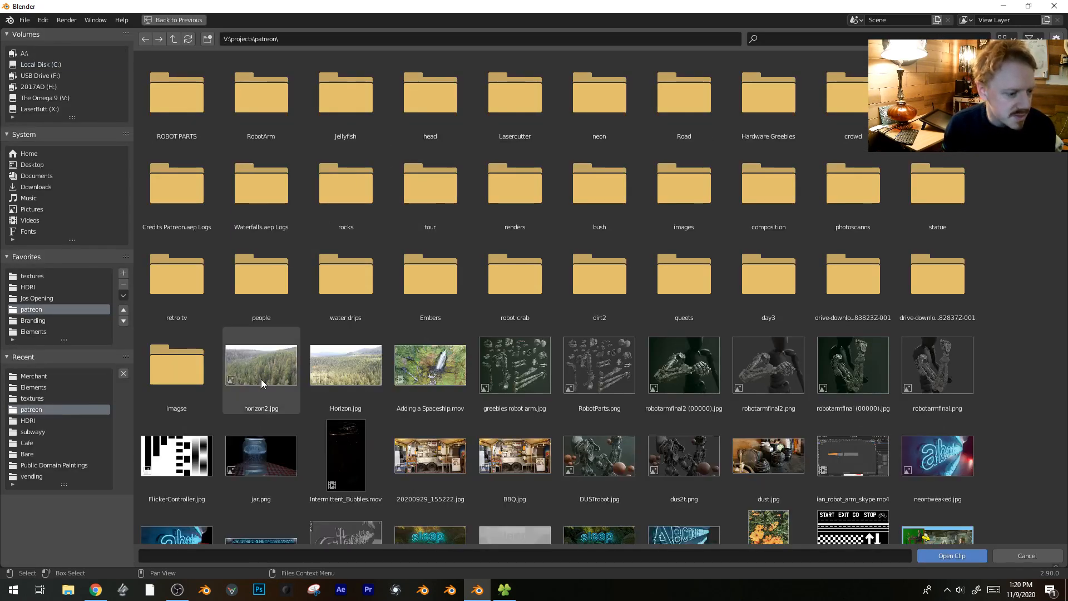
click(432, 391)
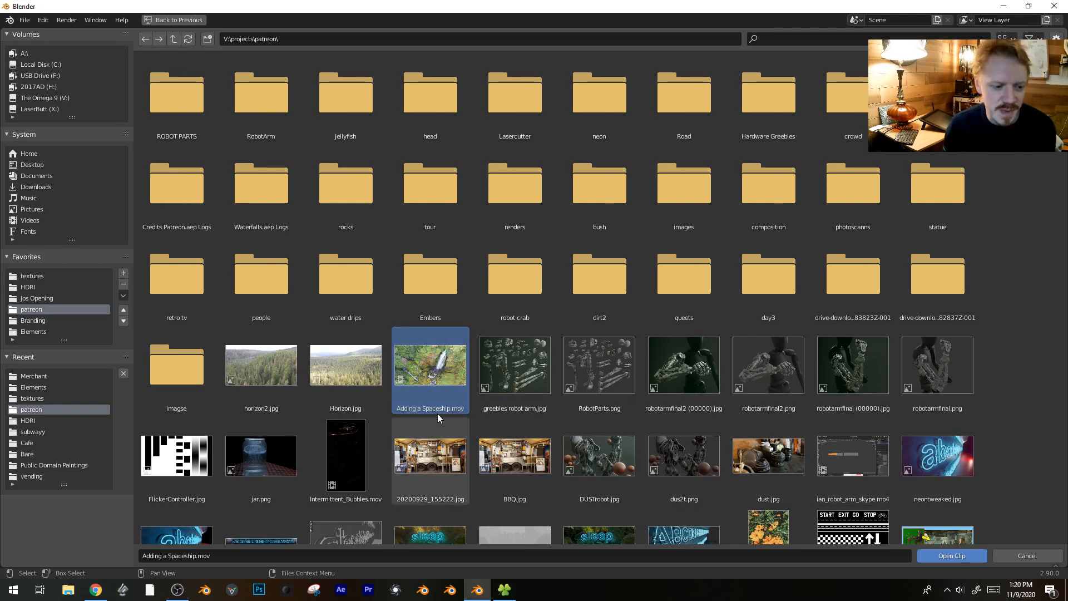
click(951, 556)
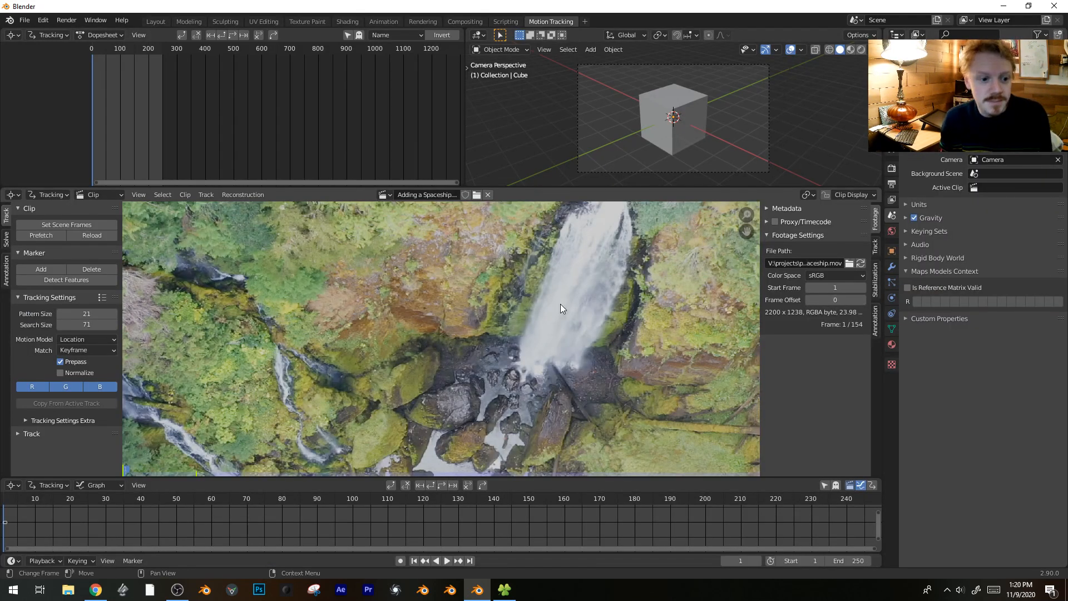
key(f)
drag(551, 190, 556, 103)
key(f)
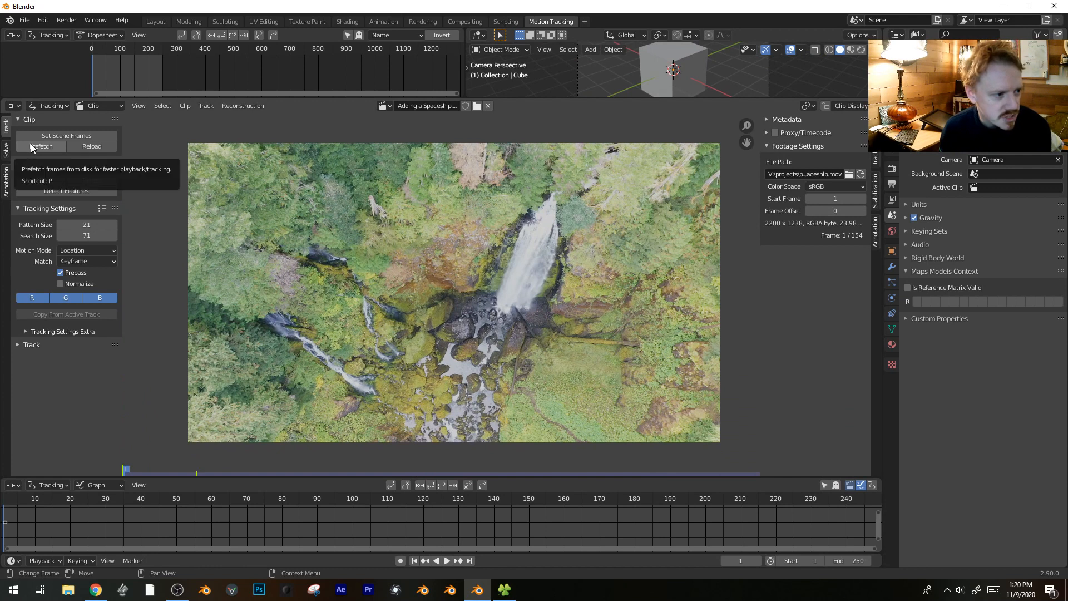
- Prefetch the clip's frames and set the scene frame range to match the footage
click(32, 144)
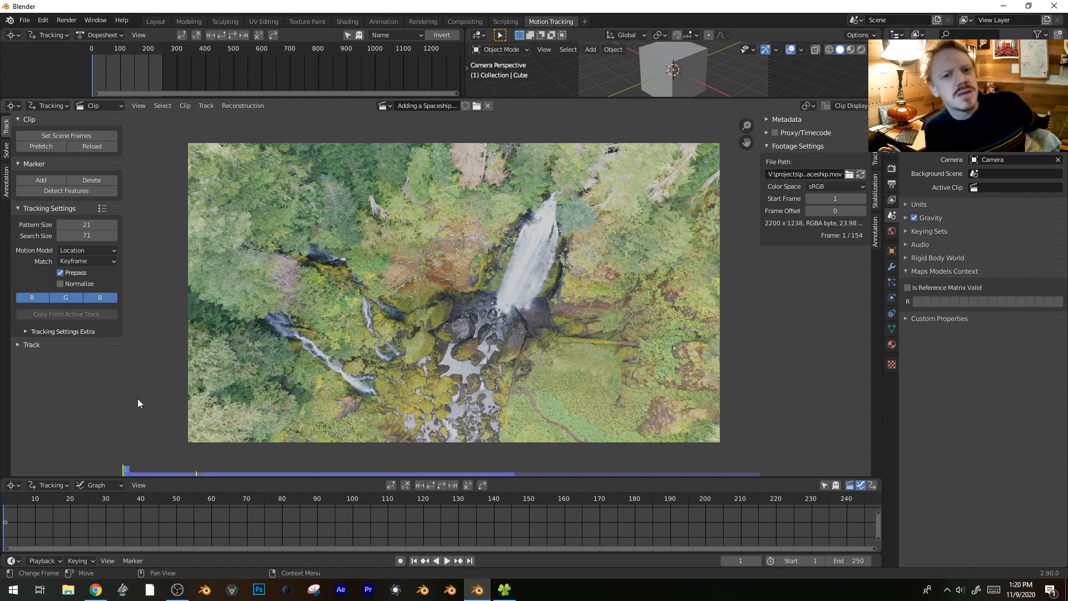
drag(104, 502, 430, 512)
click(72, 133)
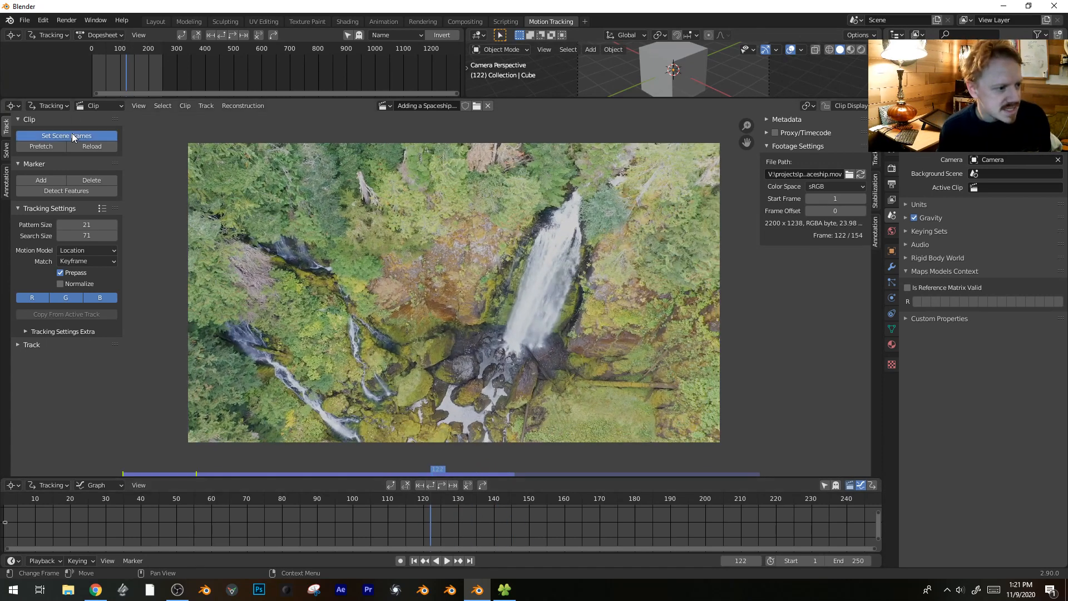
- Detect features over the whole frame at the start of the clip, with a distance of 90
middle_drag(458, 517, 556, 521)
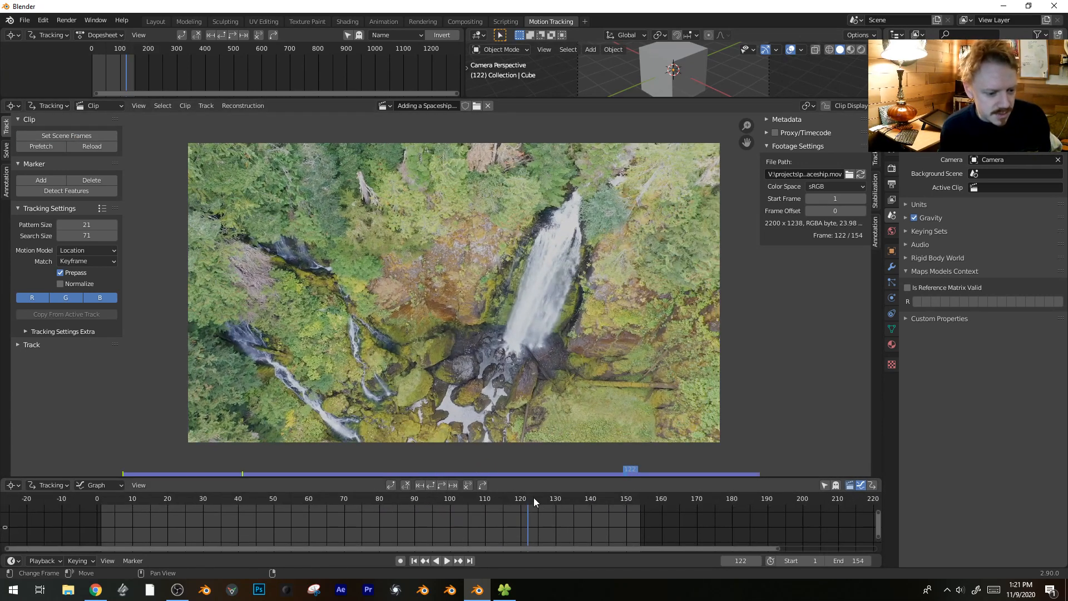
drag(533, 497, 493, 496)
drag(267, 499, 44, 478)
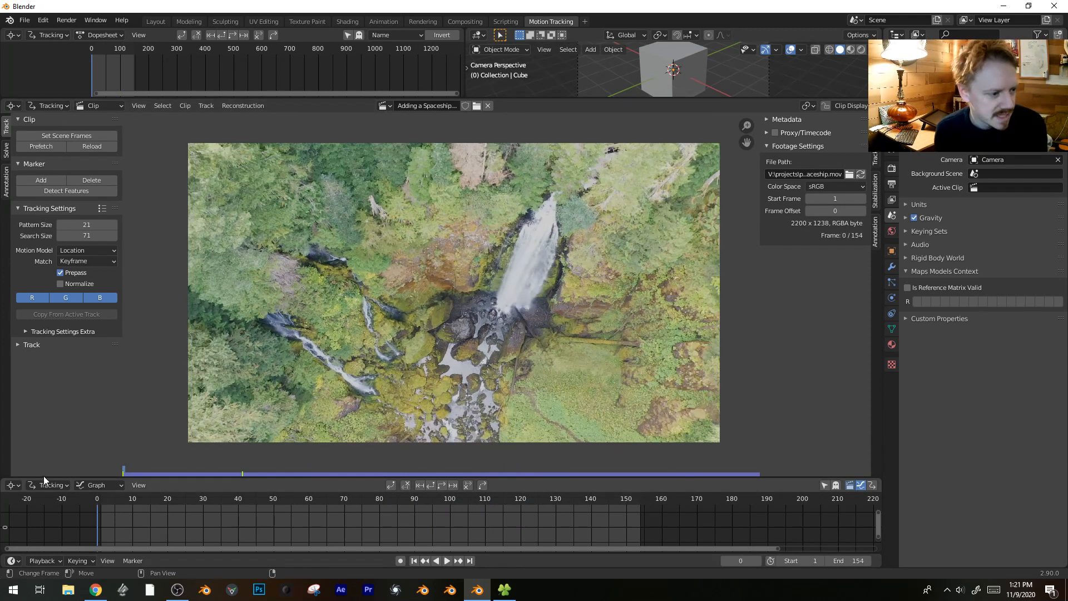
click(53, 192)
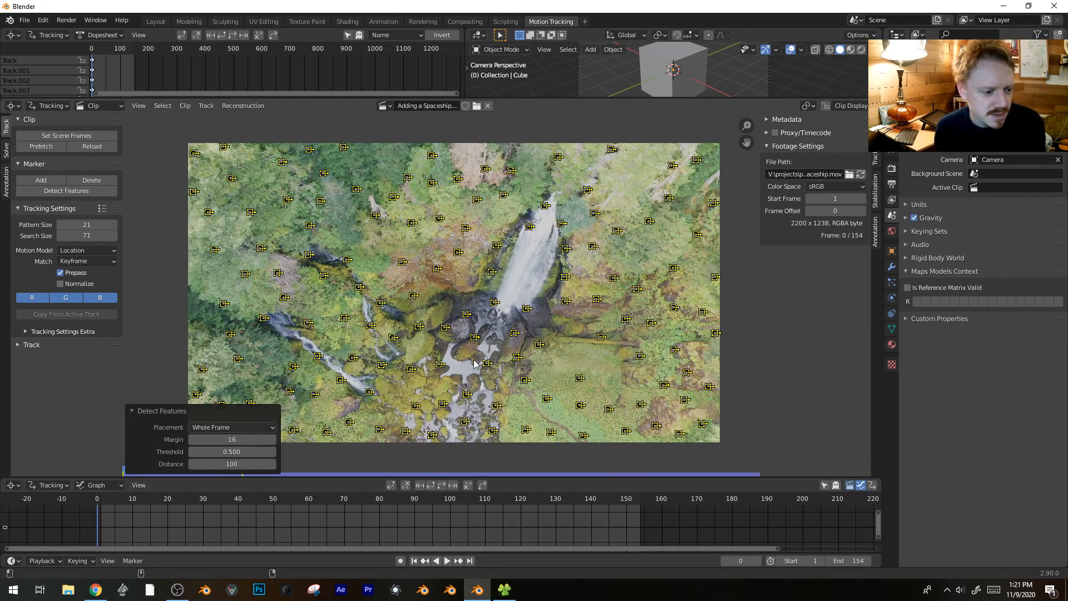
click(222, 465)
text(100)
key(BackSpace)
key(BackSpace)
key(BackSpace)
text(90)
key(Return)
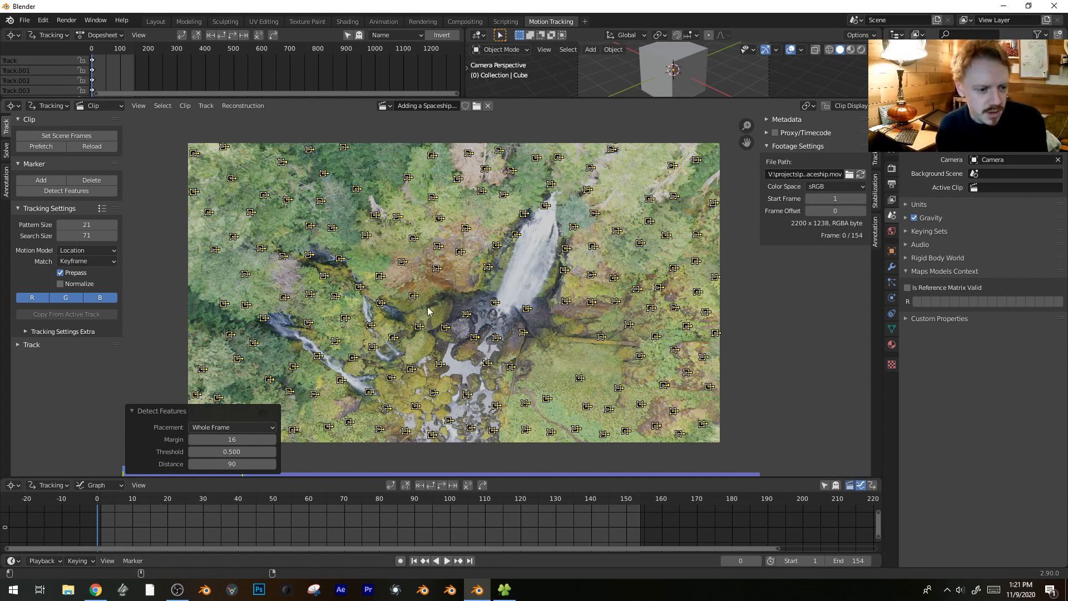
- Track the markers forward through frame 154, stopping at frame 81 to detect additional features before continuing with all markers
click(444, 486)
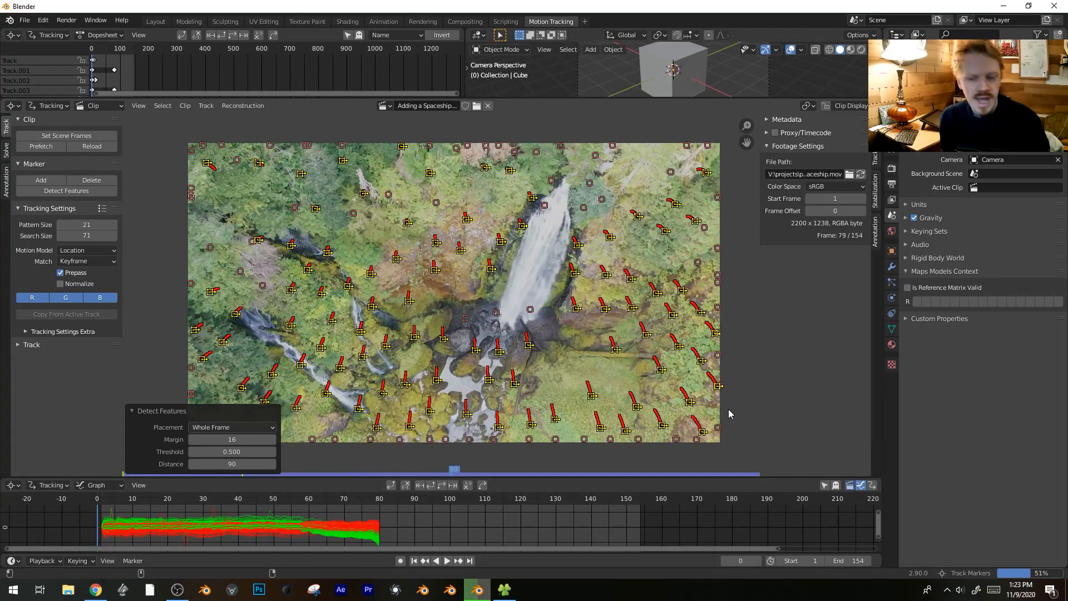
key(Escape)
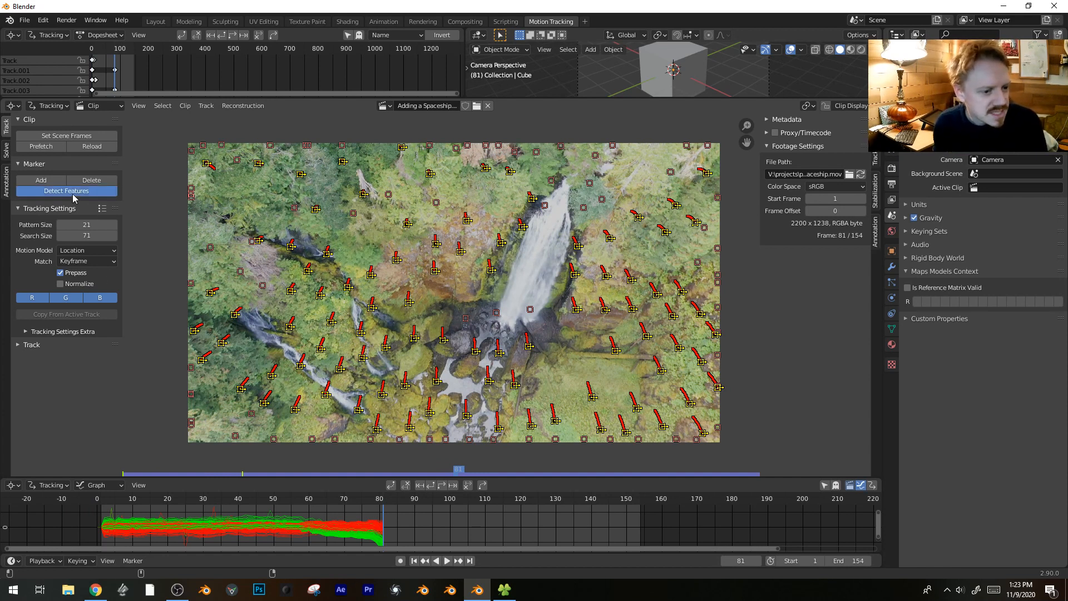
click(66, 191)
key(a)
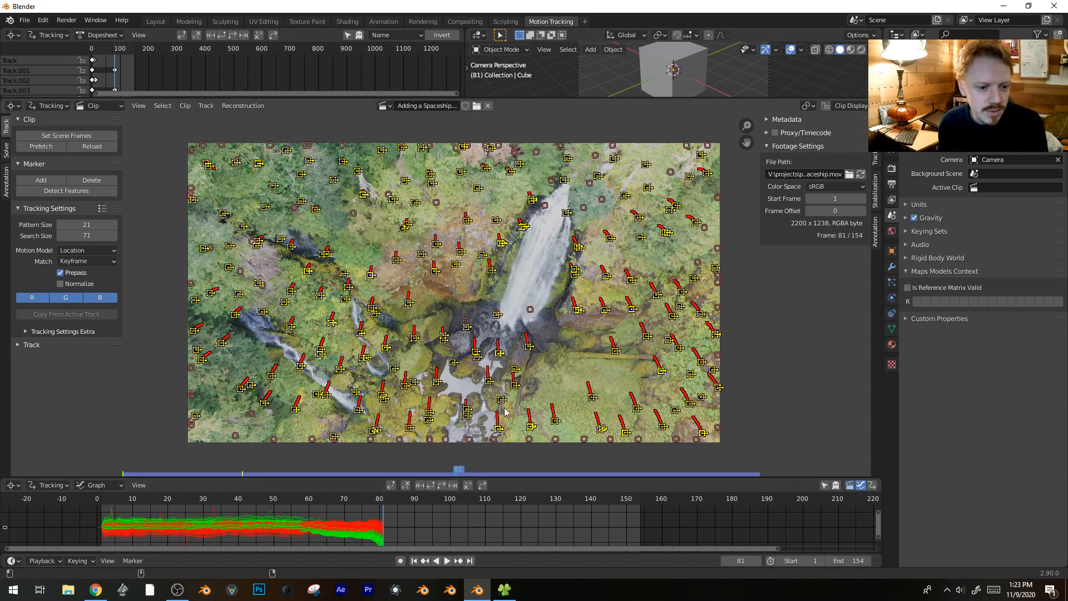
key(ctrl+t)
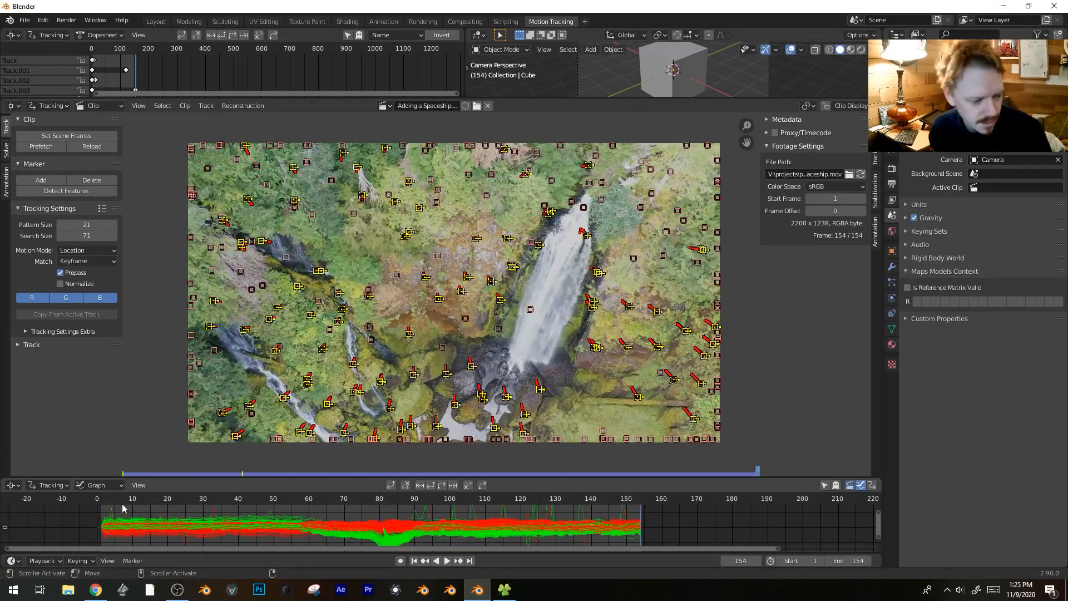
- Filter the tracks with a threshold of 5 and delete the erratic ones it selects
mouse_move(139, 502)
mouse_down()
mouse_move(523, 490)
mouse_move(150, 504)
mouse_up()
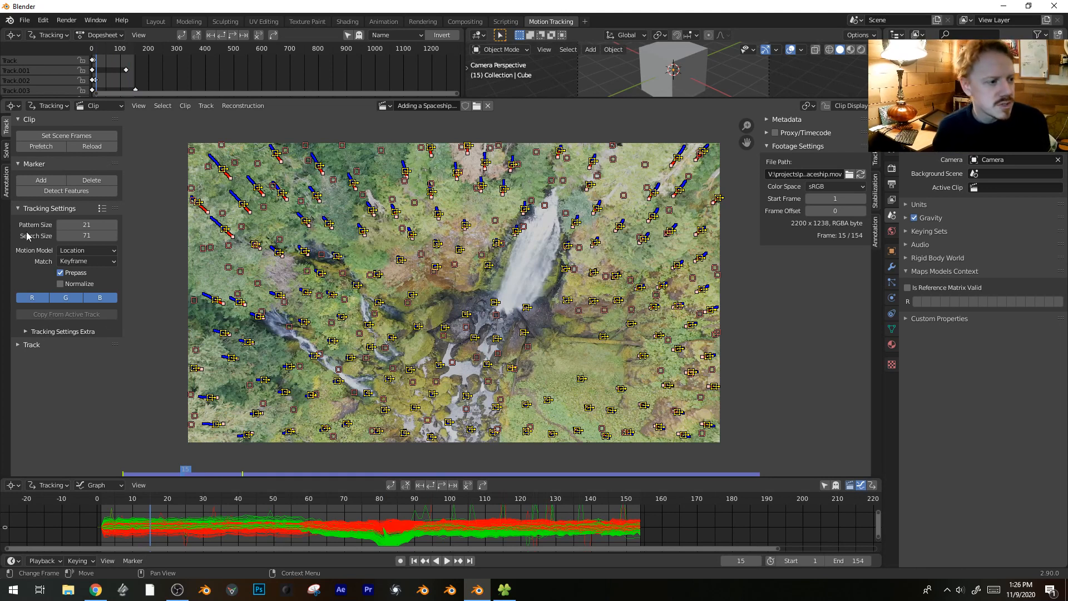
click(7, 152)
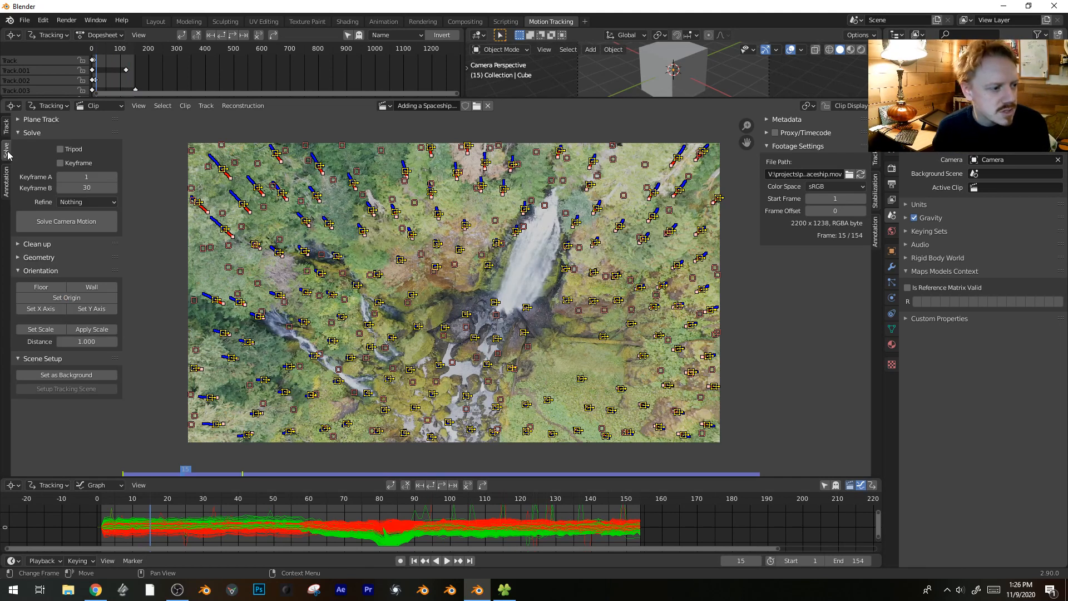
click(23, 244)
key(alt+a)
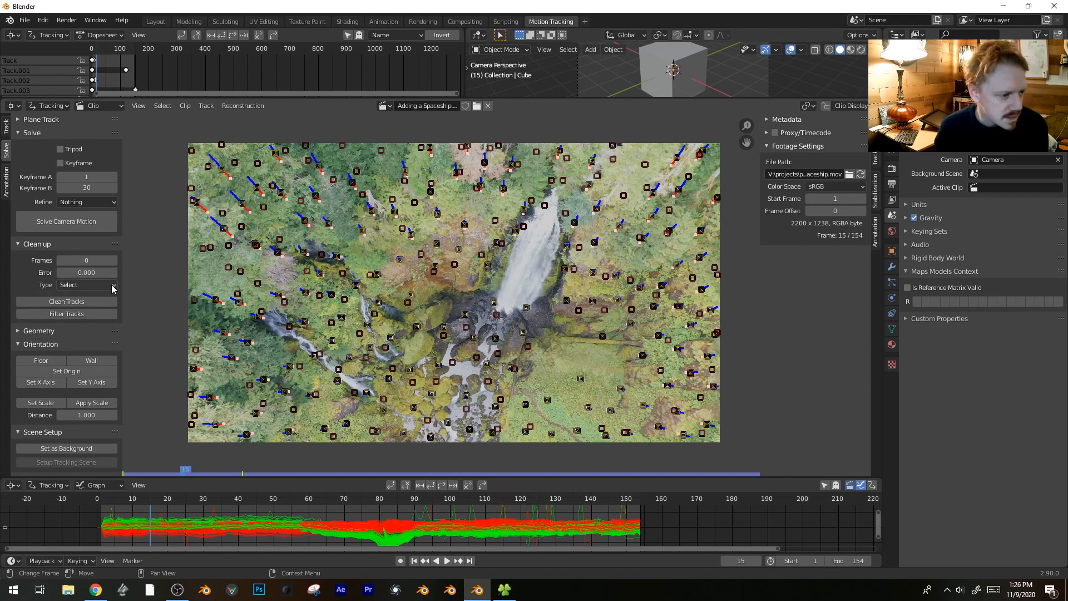
click(74, 314)
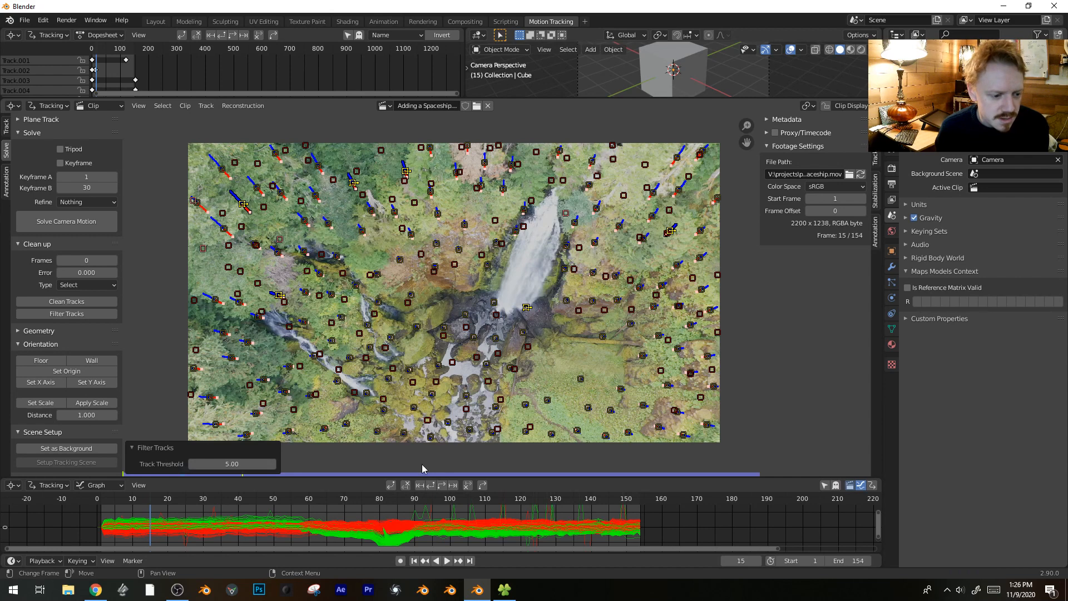
drag(158, 501, 400, 467)
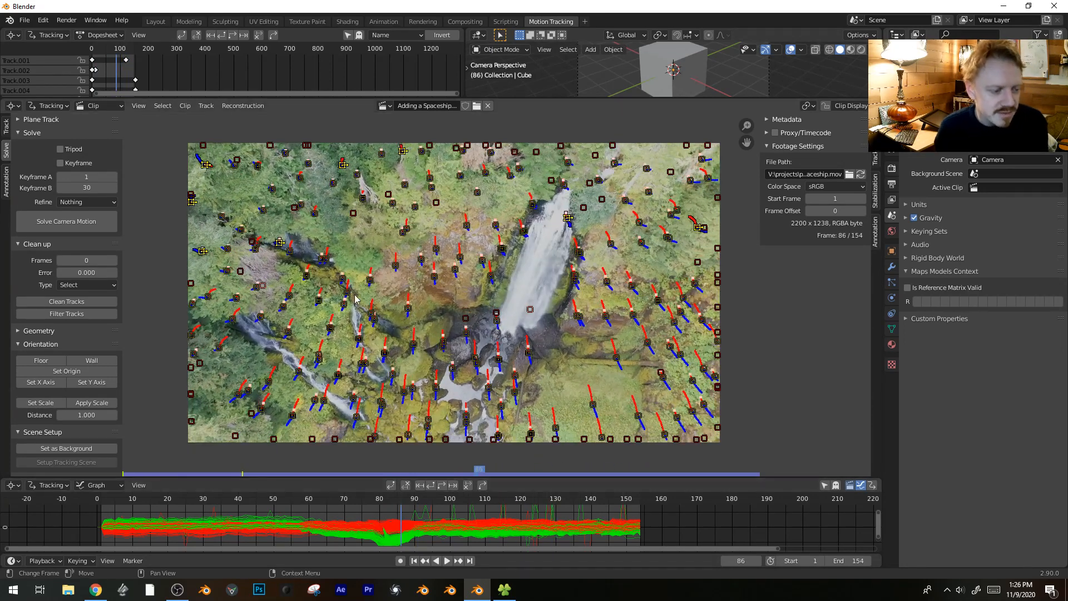
key(x)
click(356, 299)
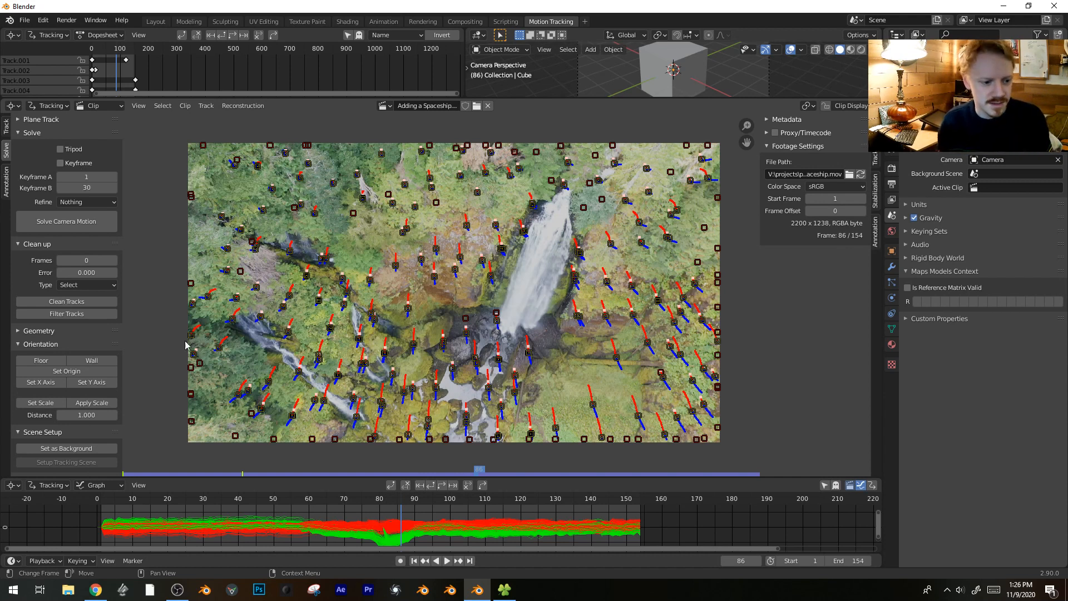
- Set the solver's Keyframe A to 15 and Keyframe B to 125
drag(146, 503, 162, 504)
click(86, 176)
text(15)
key(Return)
drag(170, 503, 544, 504)
click(87, 188)
text(125)
key(Return)
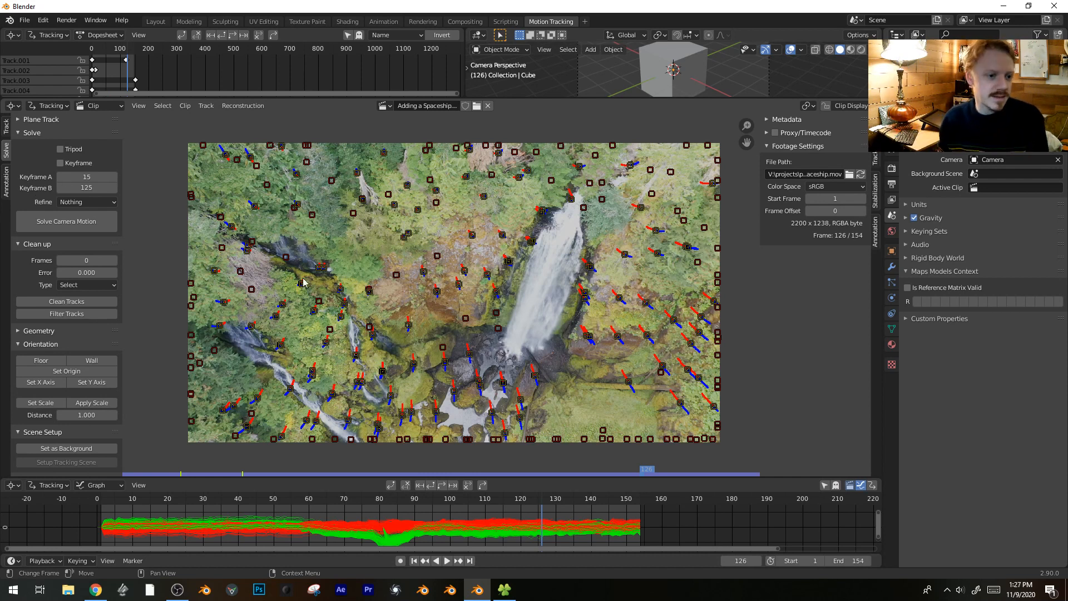
- Solve the camera motion with all tracks selected, refining Focal length, K1, K2
key(a)
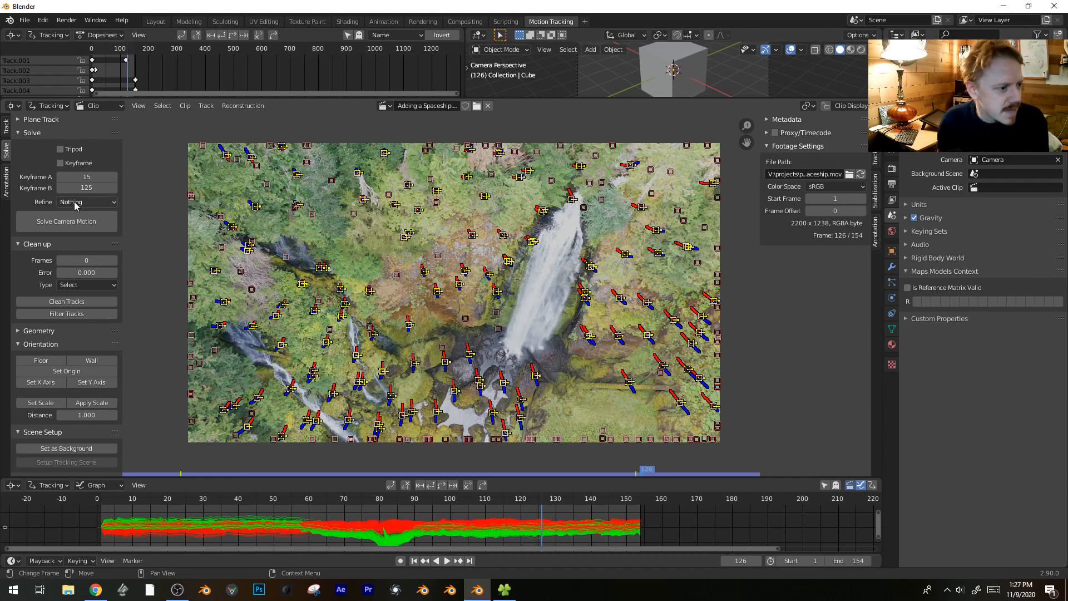
click(75, 203)
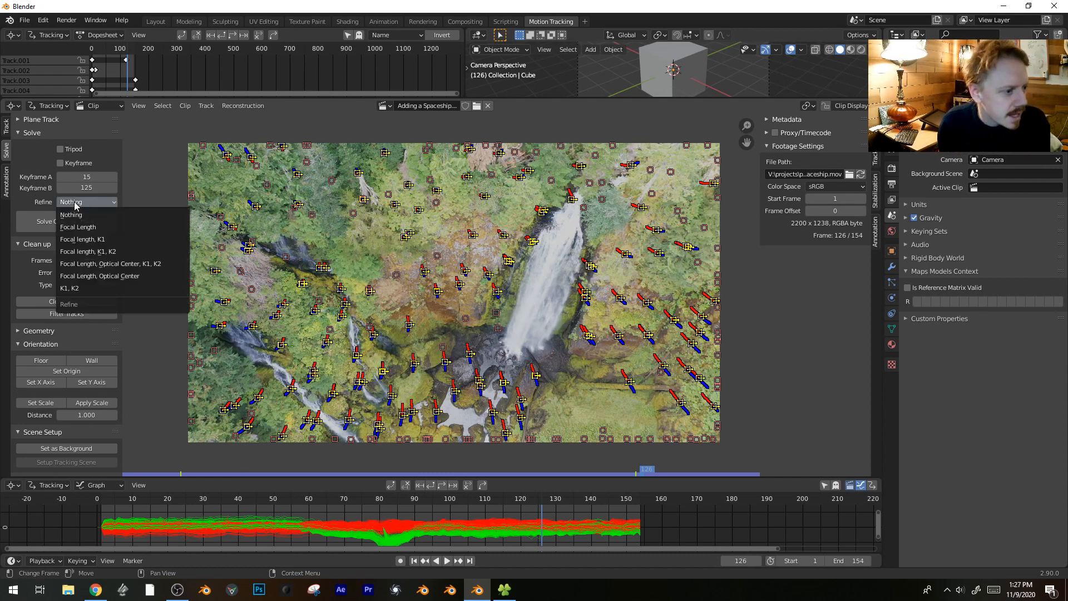
click(120, 253)
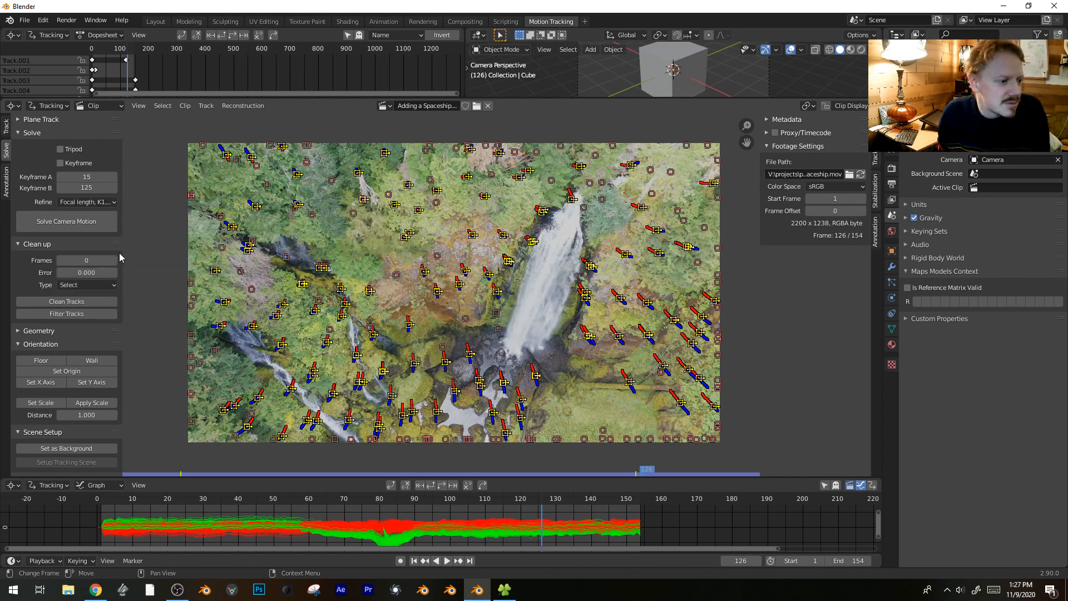
click(90, 230)
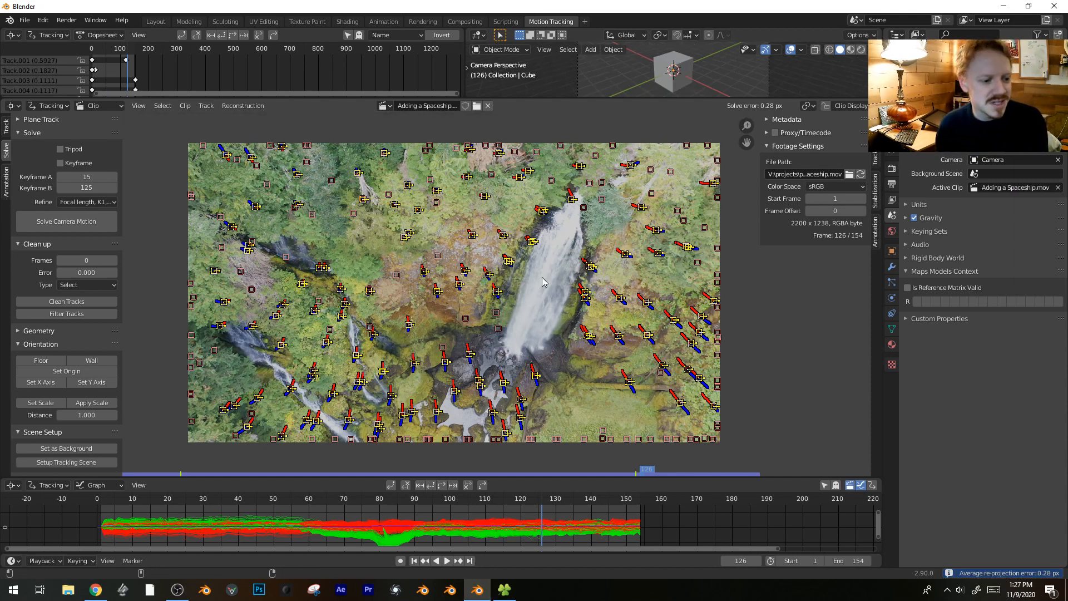
- Delete the tracks that Clean Tracks selects with a reprojection error of 1, and solve the camera motion again with all remaining tracks
click(579, 307)
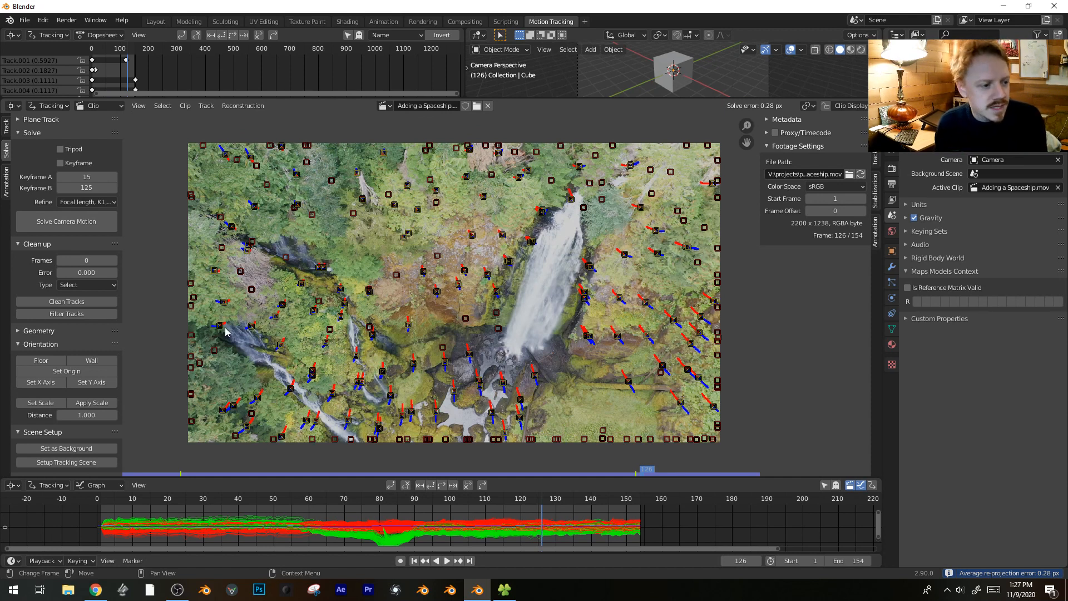
click(75, 302)
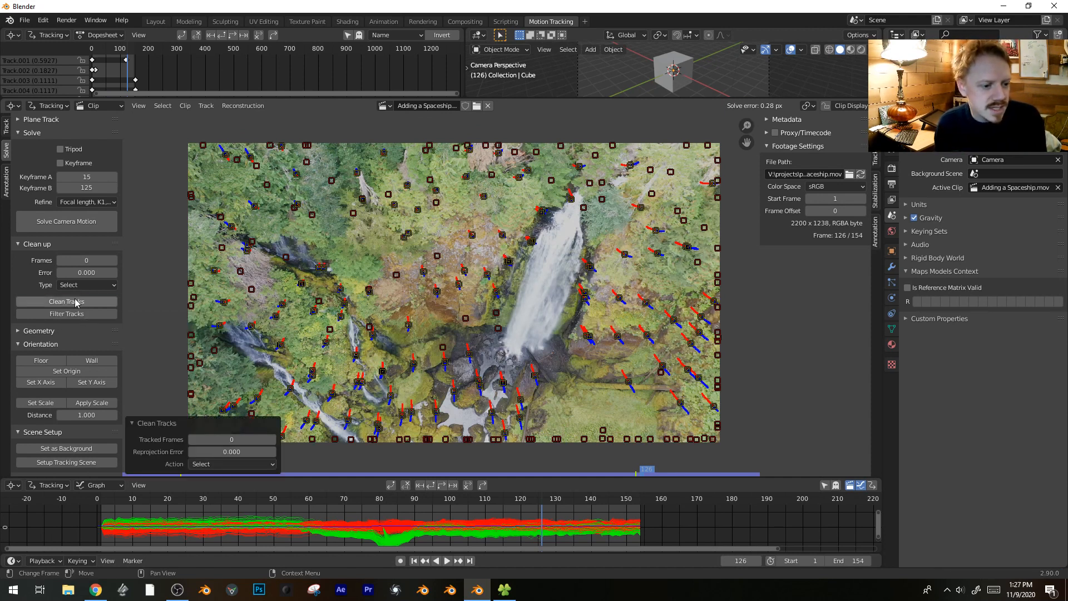
click(234, 451)
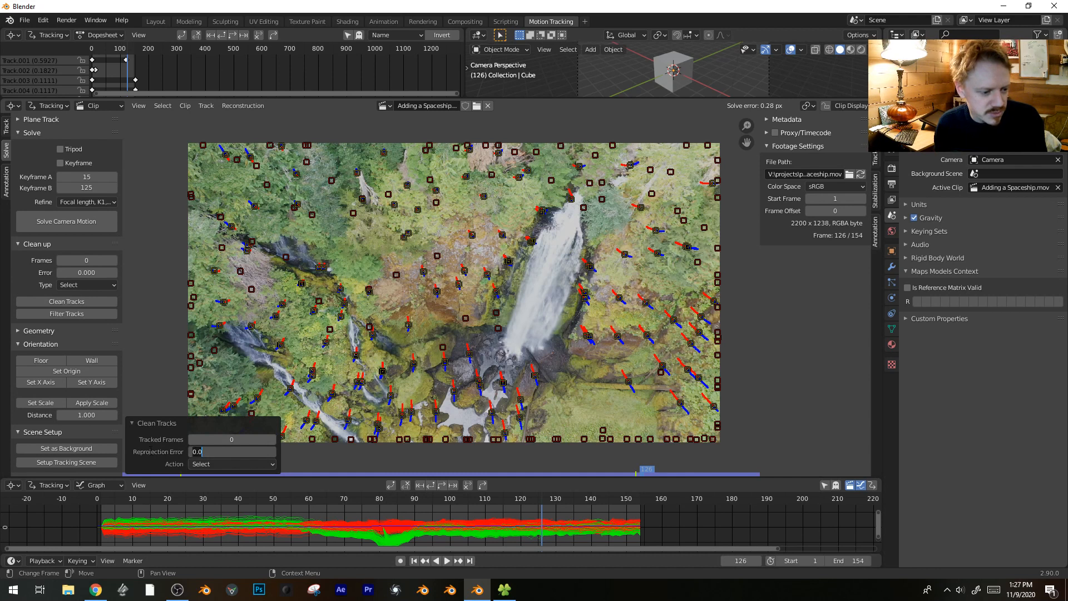
text(1)
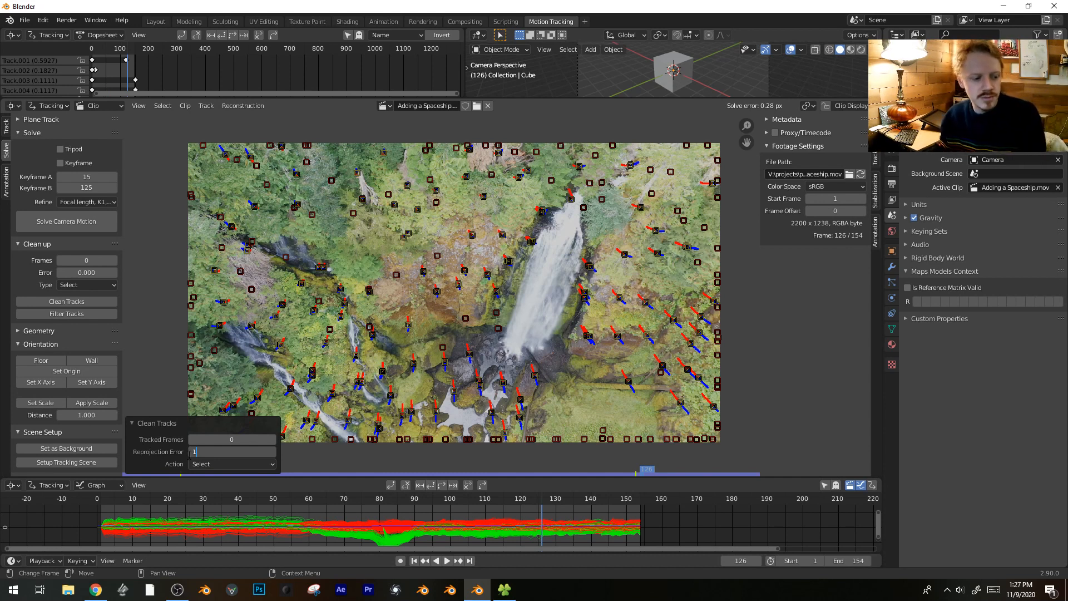
key(Return)
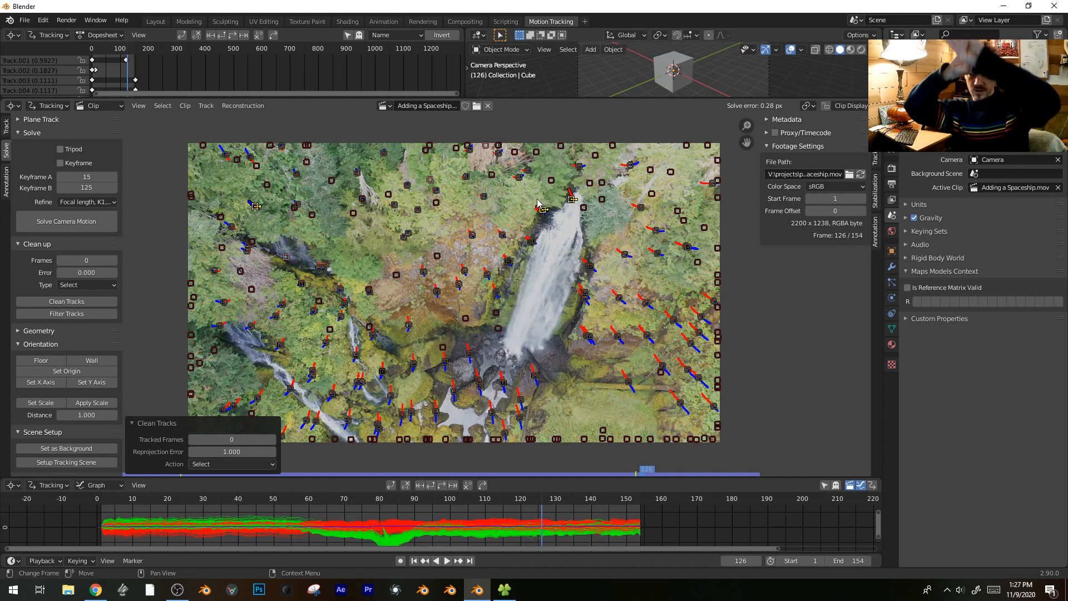
key(x)
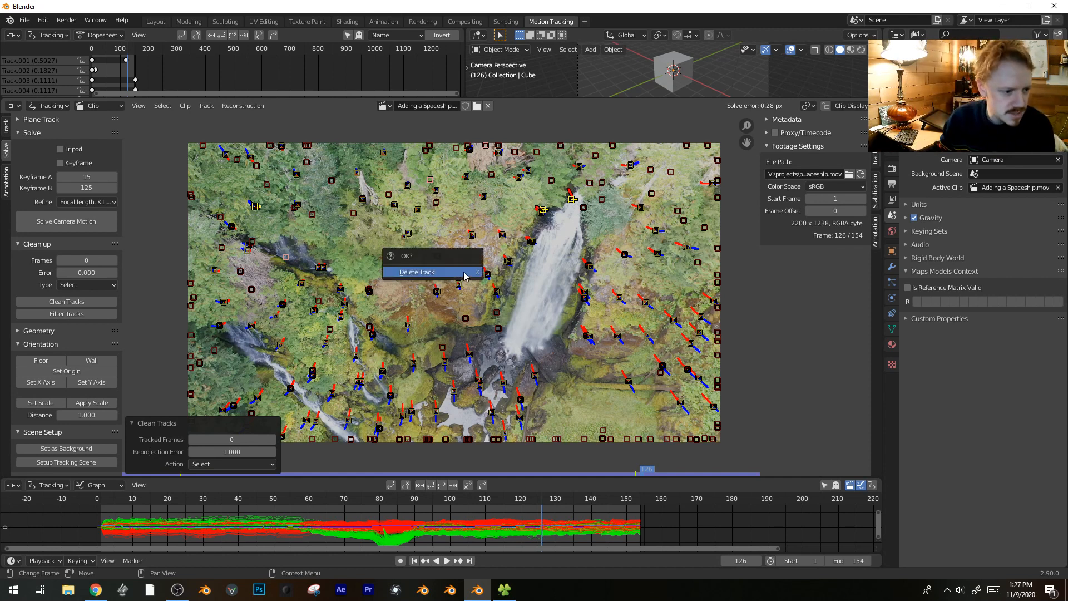
click(465, 274)
key(a)
click(82, 228)
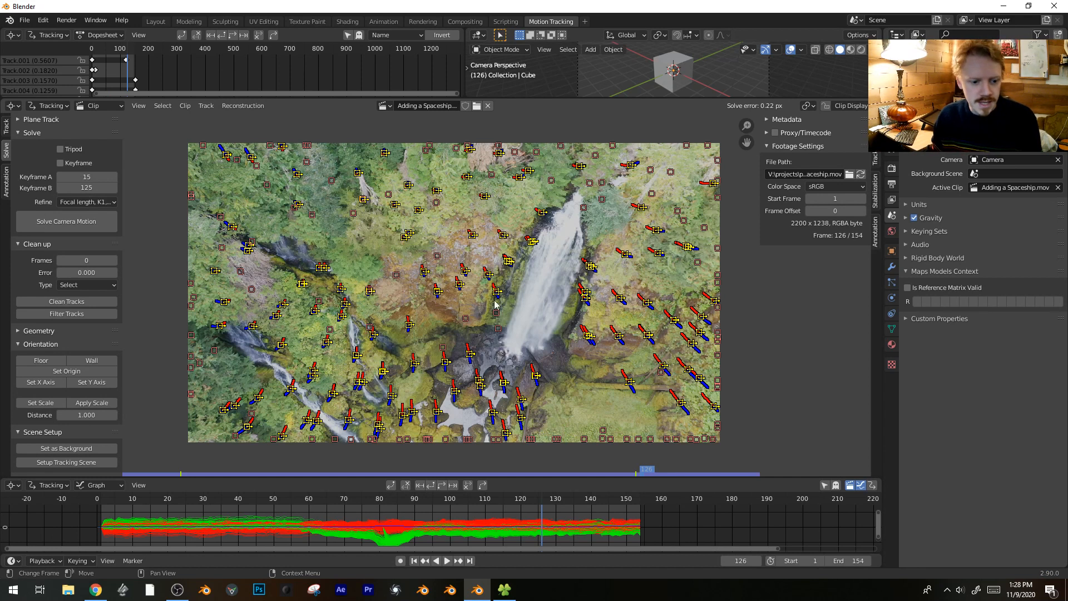
- Set the scene's output frame rate to 23.98 fps to match the footage
click(892, 168)
click(892, 185)
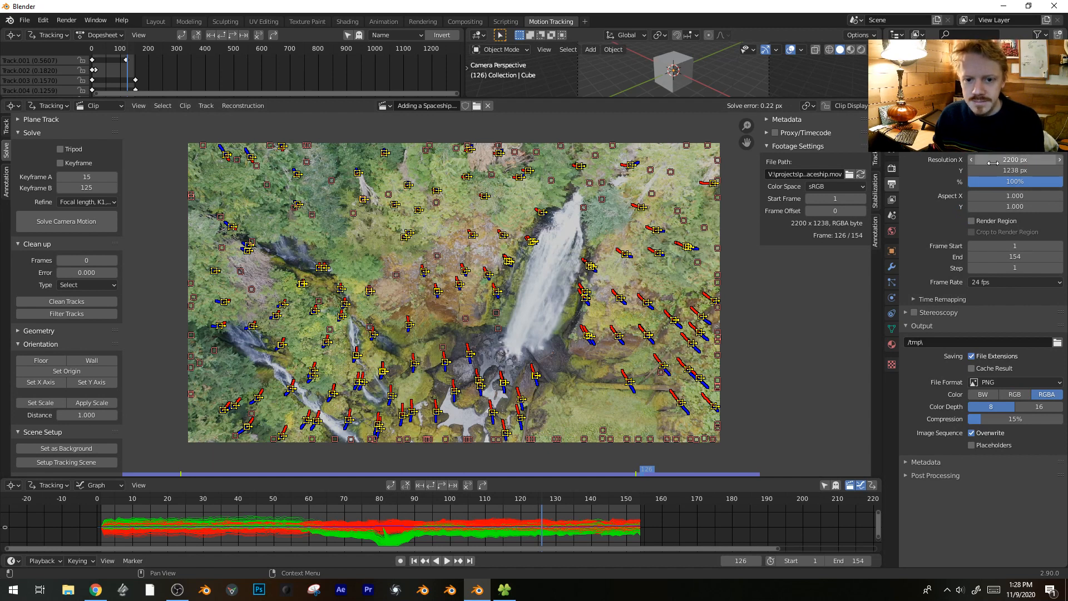
click(1011, 283)
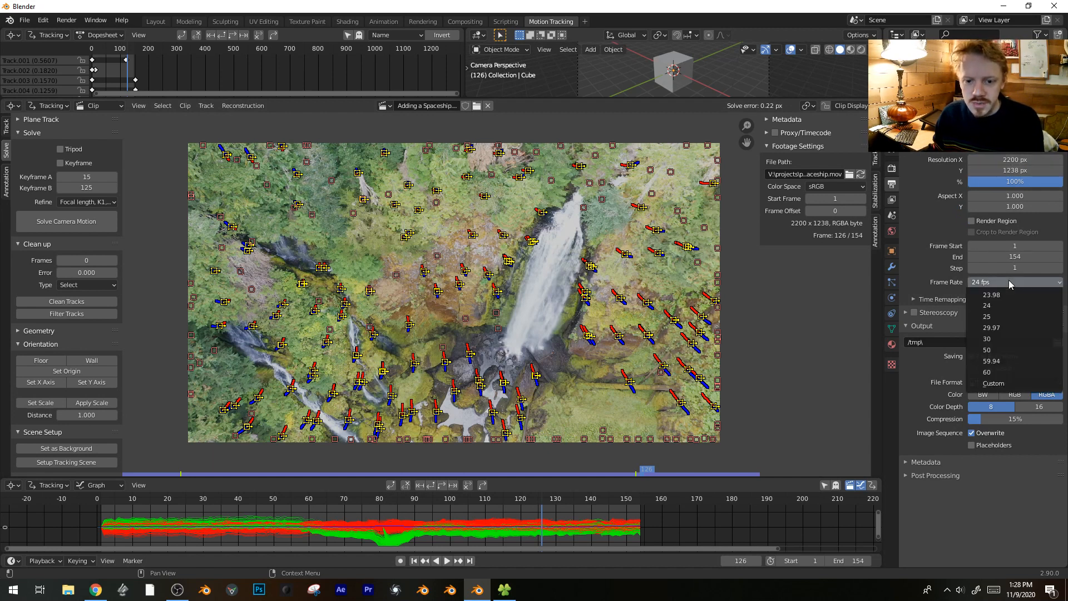
click(1010, 296)
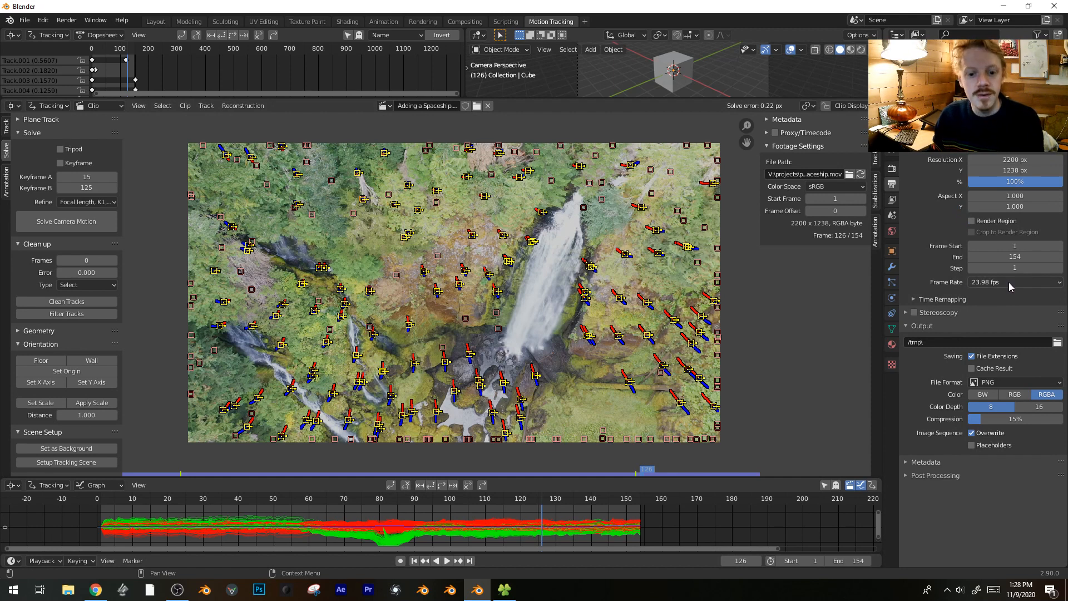
- Set the tracked footage as the camera background and set up the tracking scene for compositing
click(82, 463)
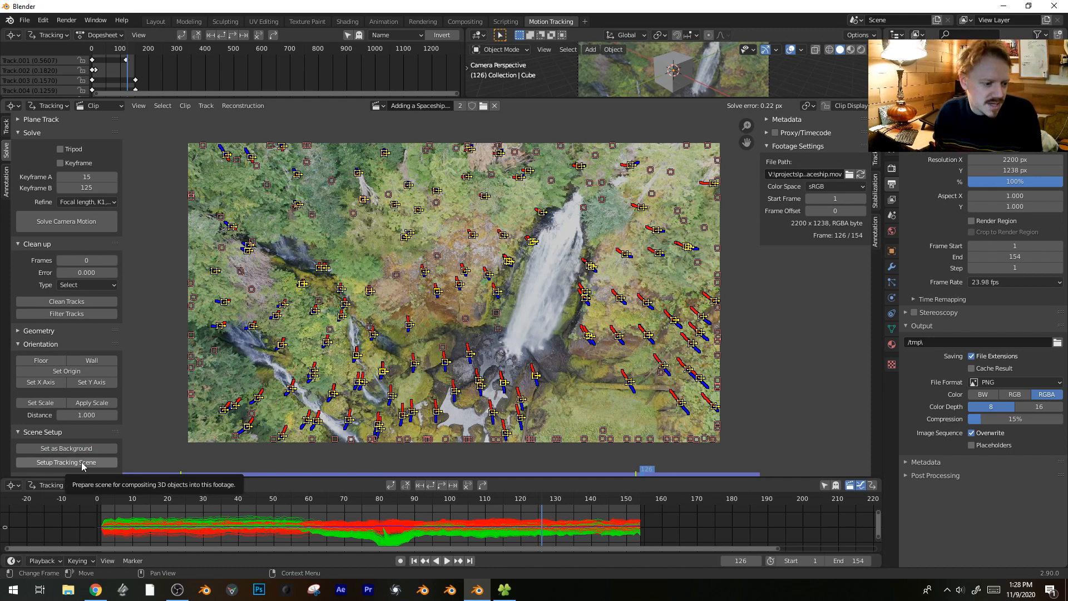
drag(524, 98, 510, 211)
drag(305, 500, 382, 498)
scroll(78, 334, down, 4)
scroll(56, 466, down, 1)
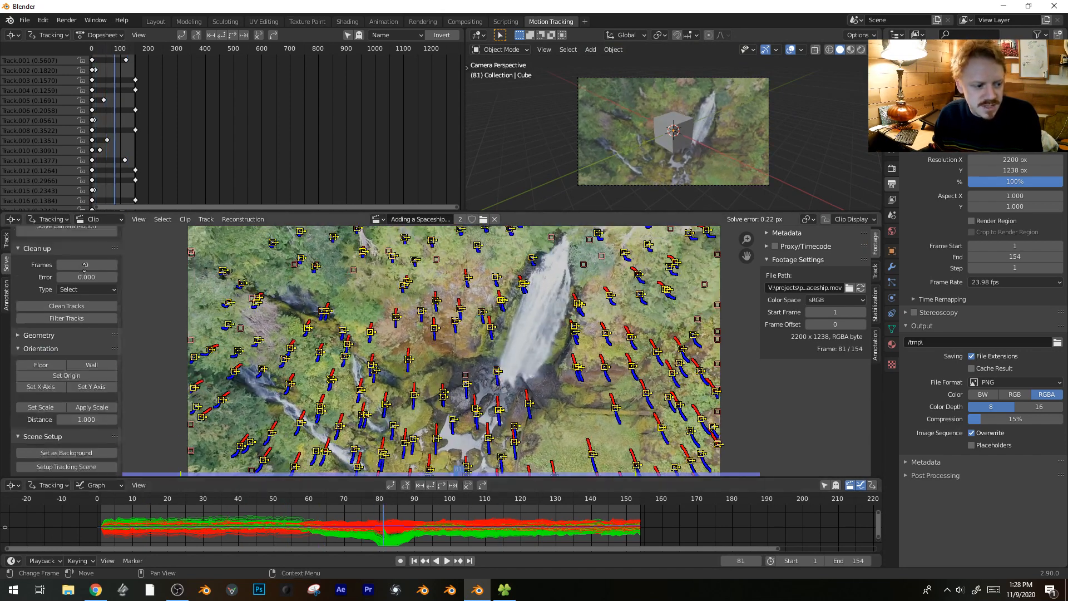
click(55, 470)
drag(358, 497, 308, 497)
- In the Layout workspace, enable the Motion Tracking viewport overlay to display the solved tracking points
click(159, 22)
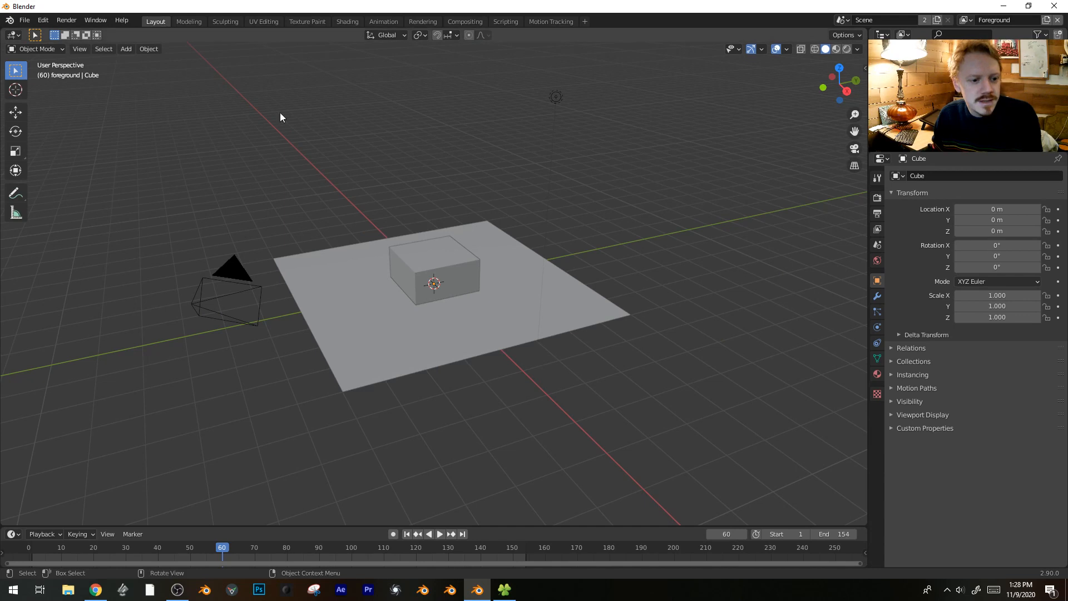
middle_drag(193, 56, 598, 249)
click(763, 49)
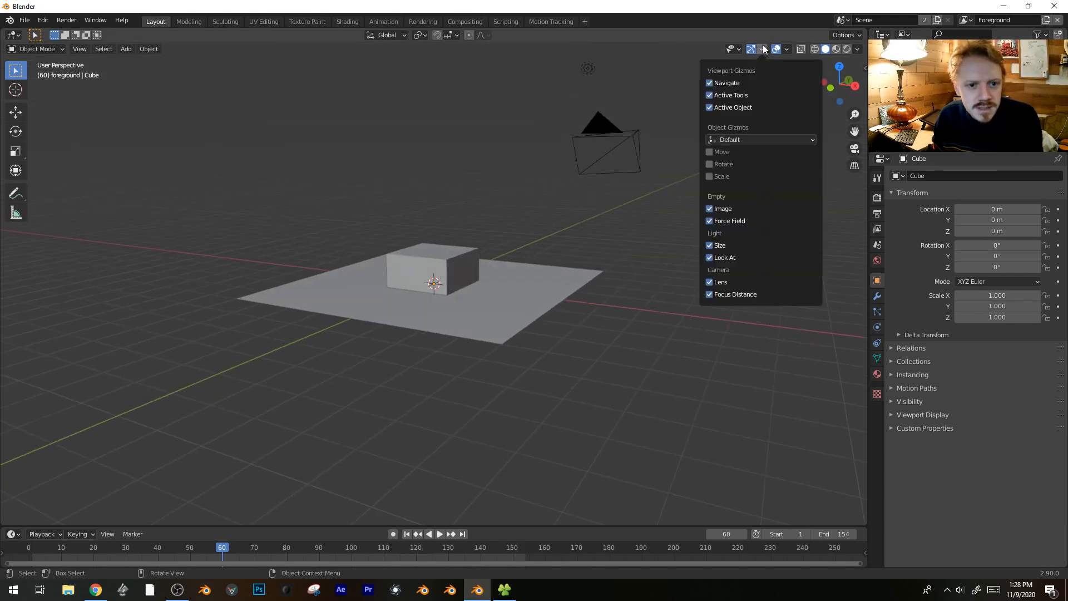
mouse_move(790, 48)
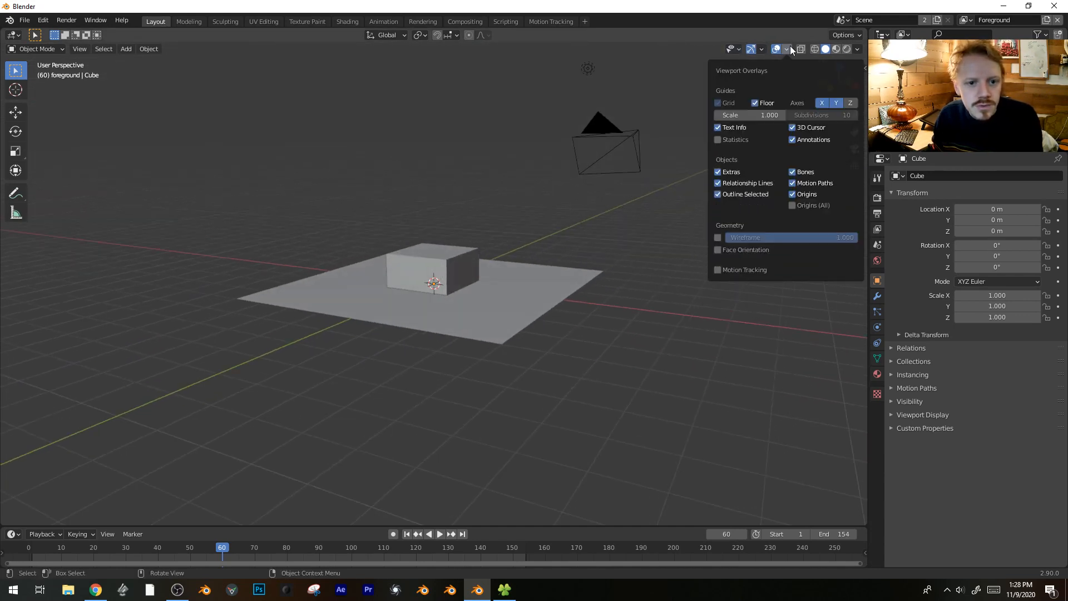
click(722, 270)
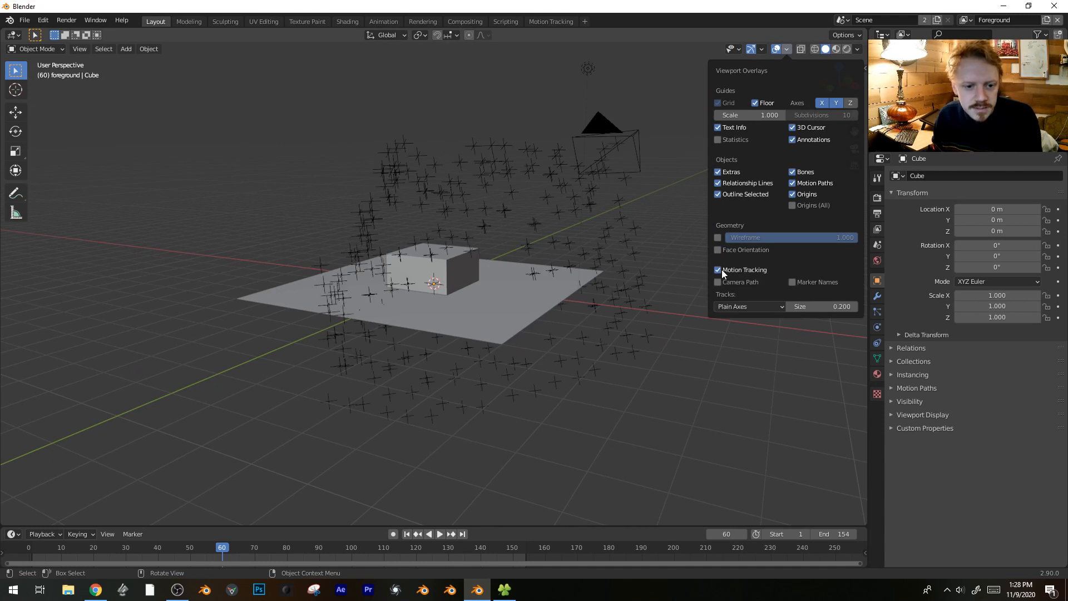
- Select the camera, rotate it freely to point downward, and move it above the origin in front view
middle_drag(324, 289, 588, 229)
click(568, 235)
key(KP_1)
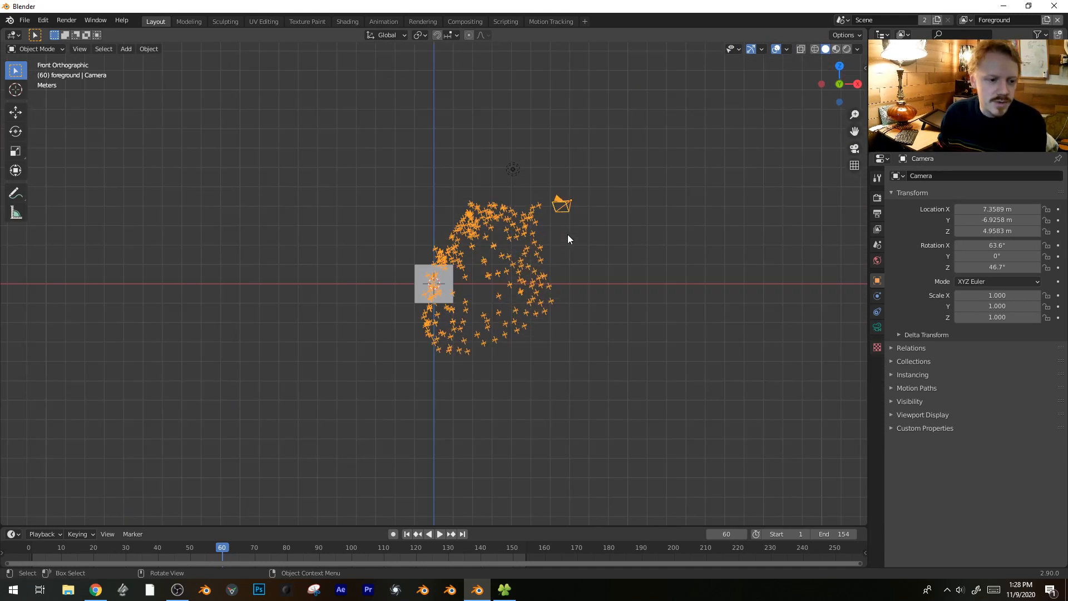
key(r)
key(r)
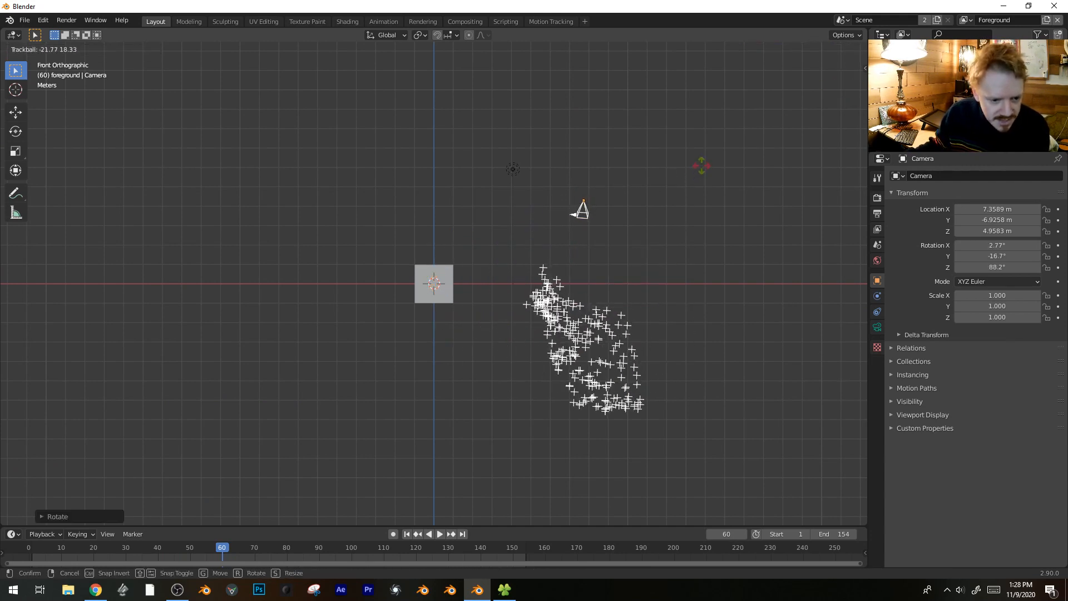
click(704, 166)
key(g)
click(624, 166)
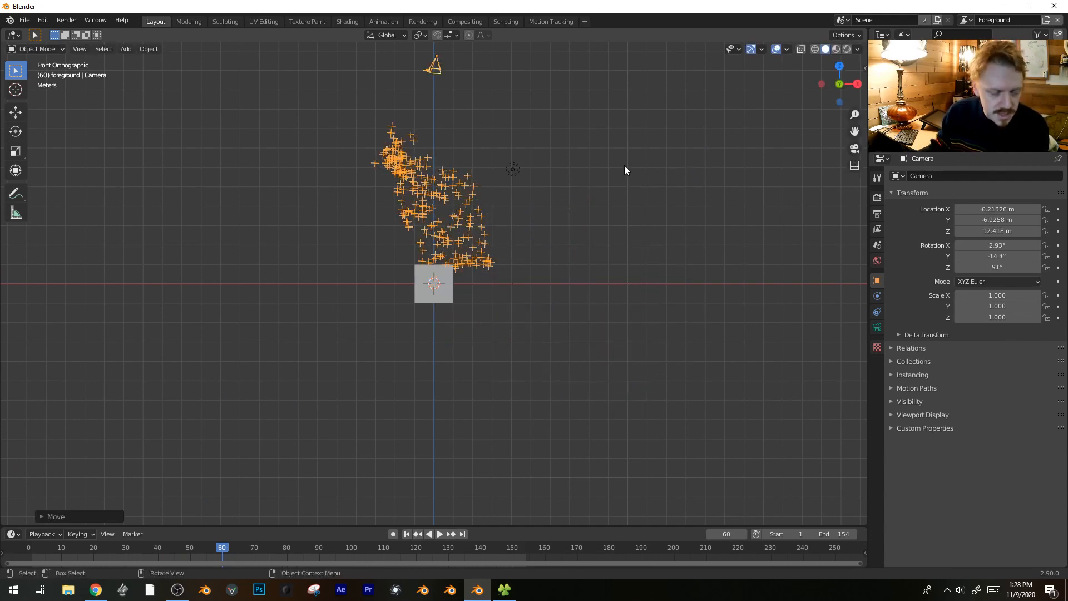
- Straighten the camera in top and front views and move it so the tracking points are centred over the origin
key(KP_7)
key(r)
click(605, 275)
middle_drag(606, 274, 643, 380)
key(KP_1)
key(g)
click(577, 180)
key(r)
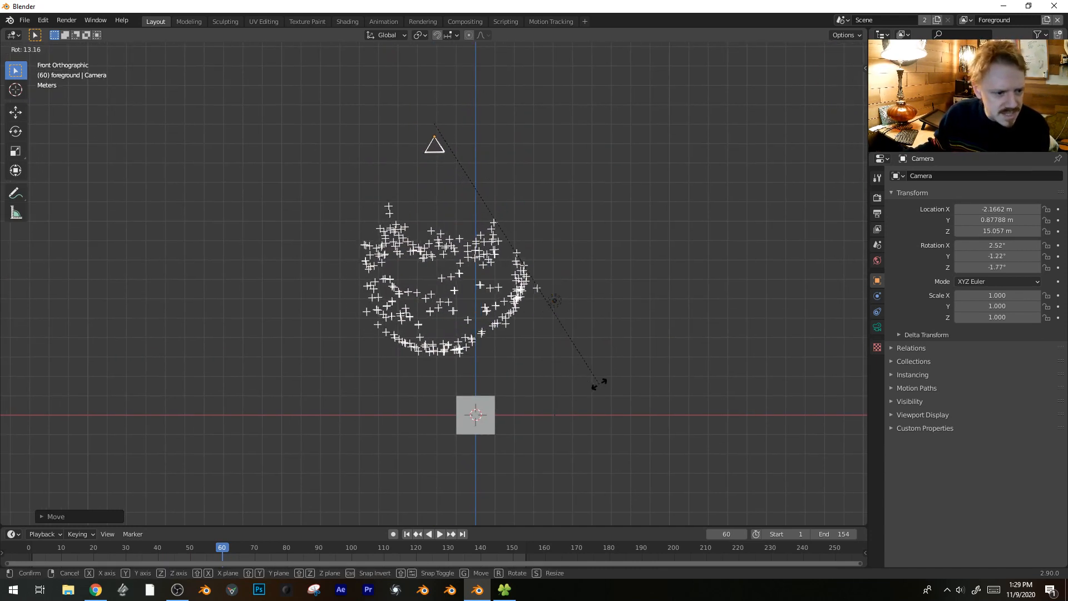
click(594, 382)
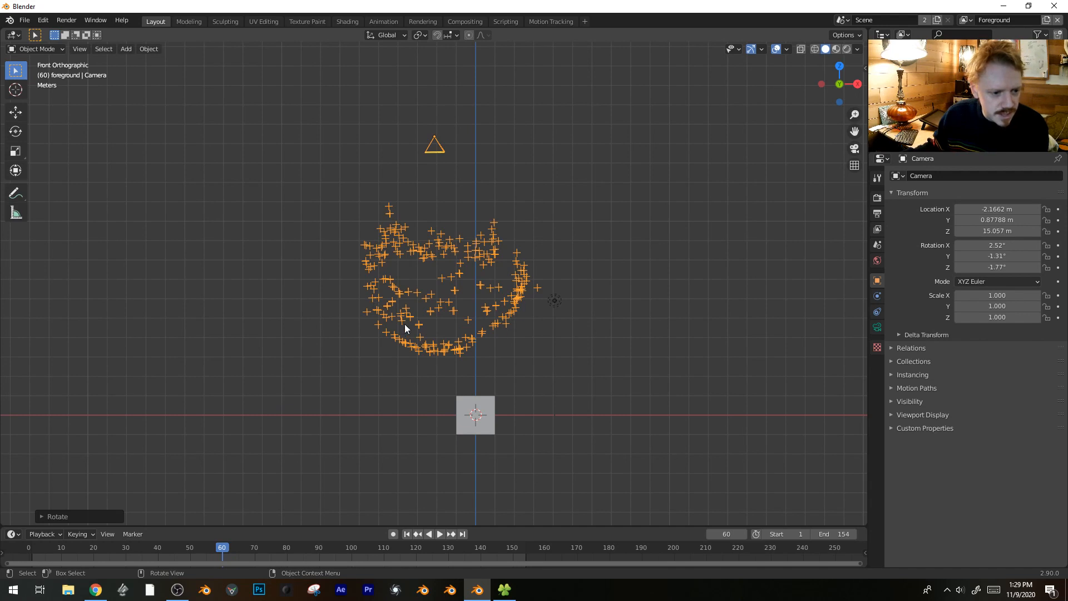
key(g)
click(435, 391)
- Delete the default cube and add a new cube raised along Z just above the origin
click(493, 438)
key(x)
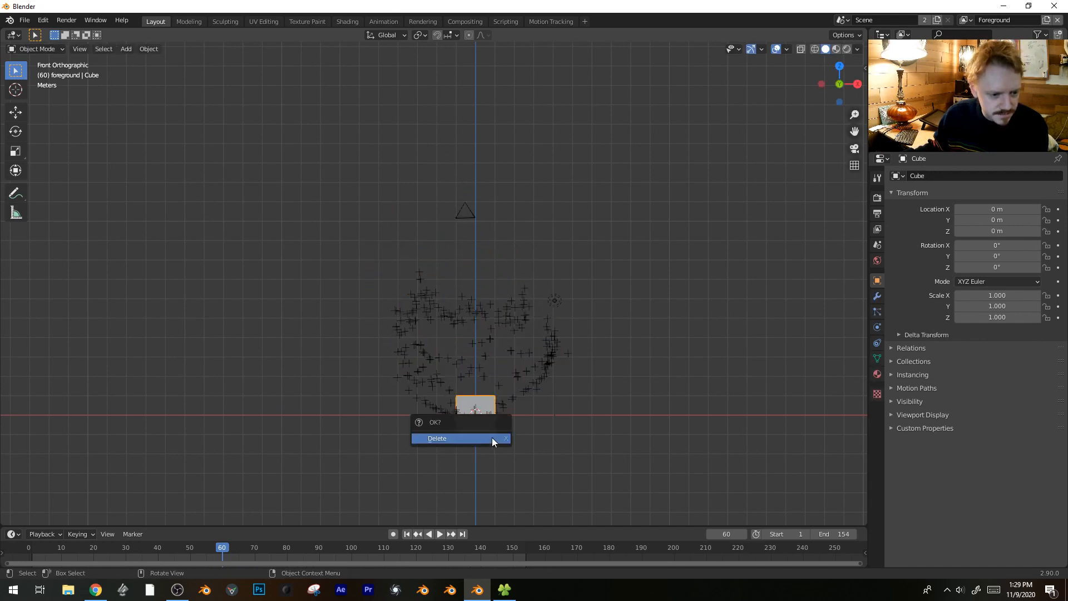
click(492, 437)
shift+middle_drag(492, 437, 514, 368)
key(a)
key(shift+a)
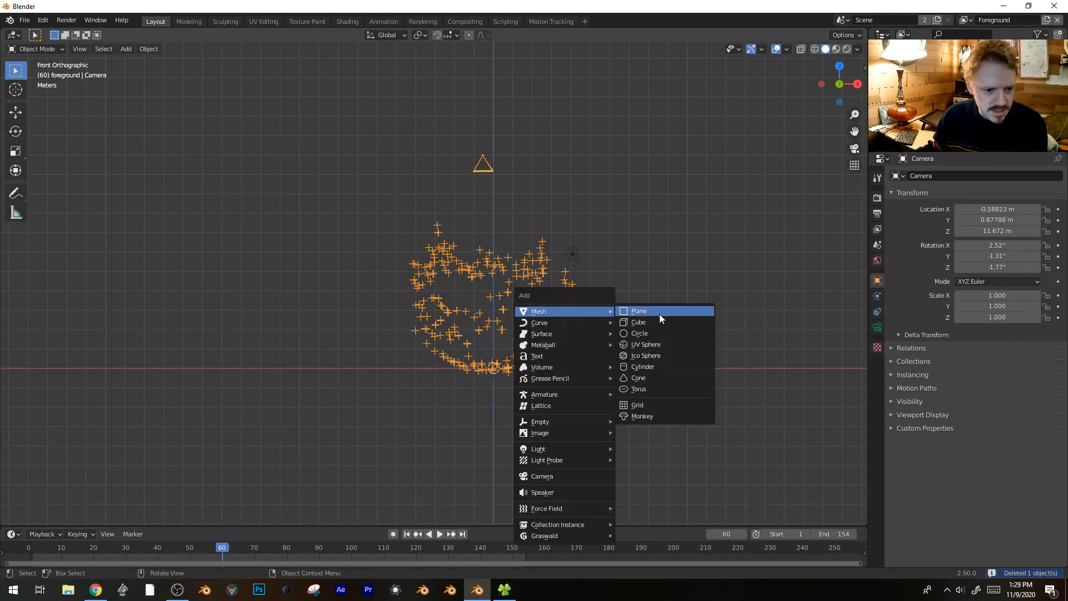
click(651, 322)
key(g)
key(z)
click(639, 338)
- Scale the camera up to about 5.5 and raise it to about 65.2 m in Z so the lowest tracking points meet the floor
click(571, 313)
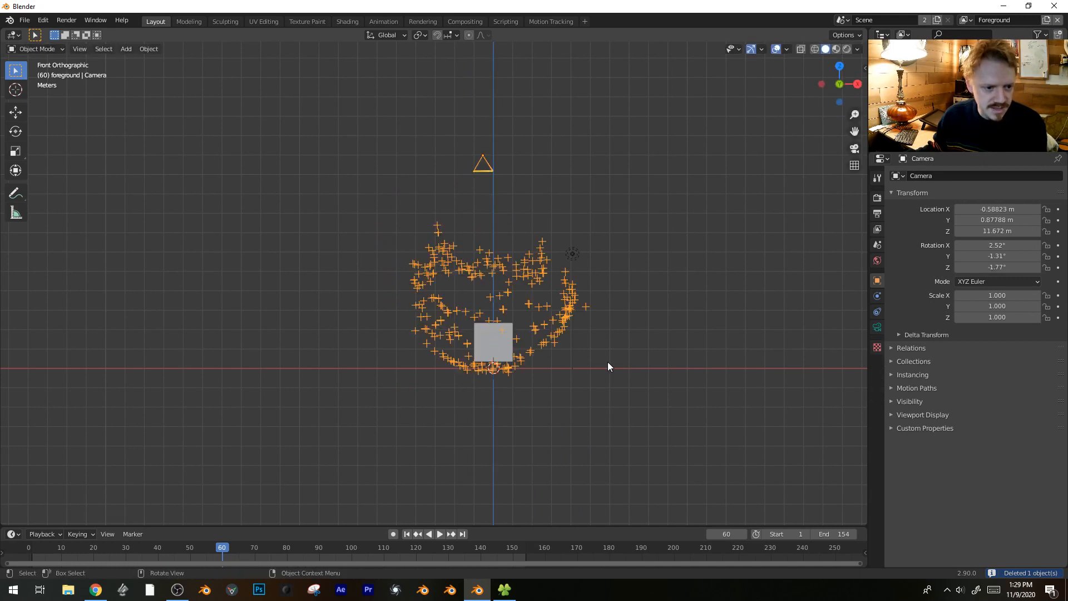
scroll(606, 362, down, 5)
key(s)
click(809, 468)
key(s)
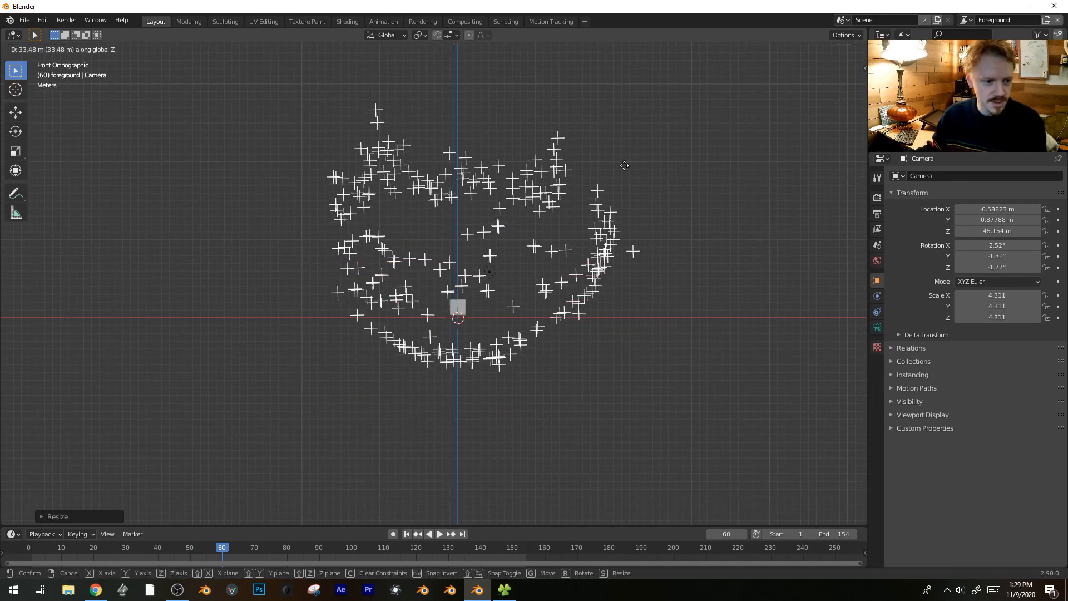
key(g)
key(z)
click(656, 280)
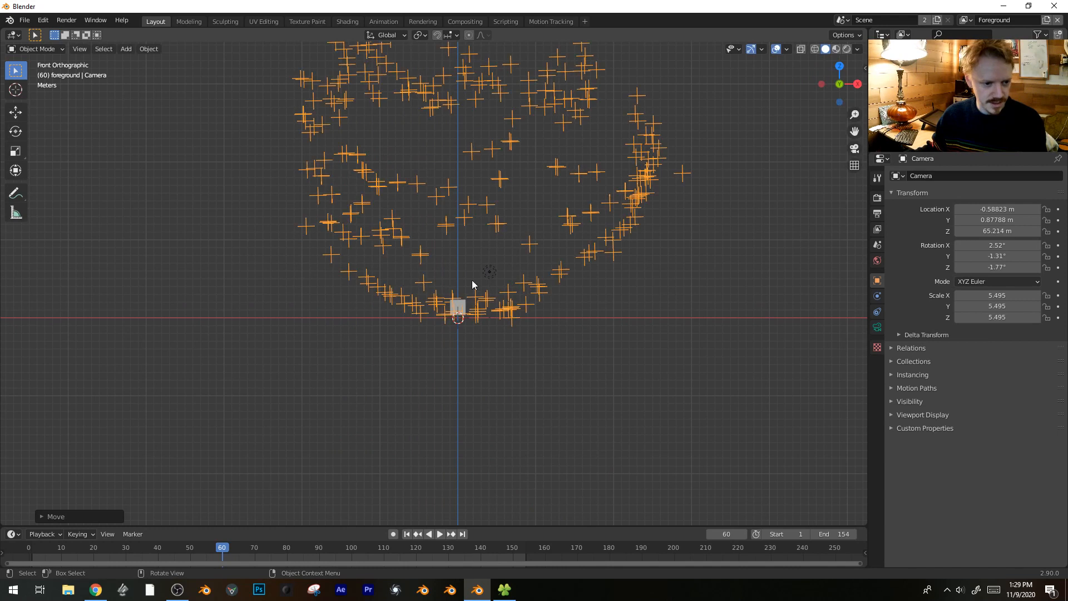
- Delete the reference cube and add a plane mesh at the origin
key(x)
click(456, 301)
key(shift+a)
mouse_move(456, 301)
click(512, 303)
mouse_move(512, 304)
middle_down()
mouse_move(550, 314)
mouse_move(529, 309)
middle_up()
key(g)
key(y)
right_click(548, 340)
- Delete the tracking scene's large ground plane around the newly added plane
click(476, 332)
click(491, 324)
key(x)
click(489, 323)
- Move the new plane along Y to about -9.8 m and scale it up to about 4.6
click(470, 317)
key(g)
key(y)
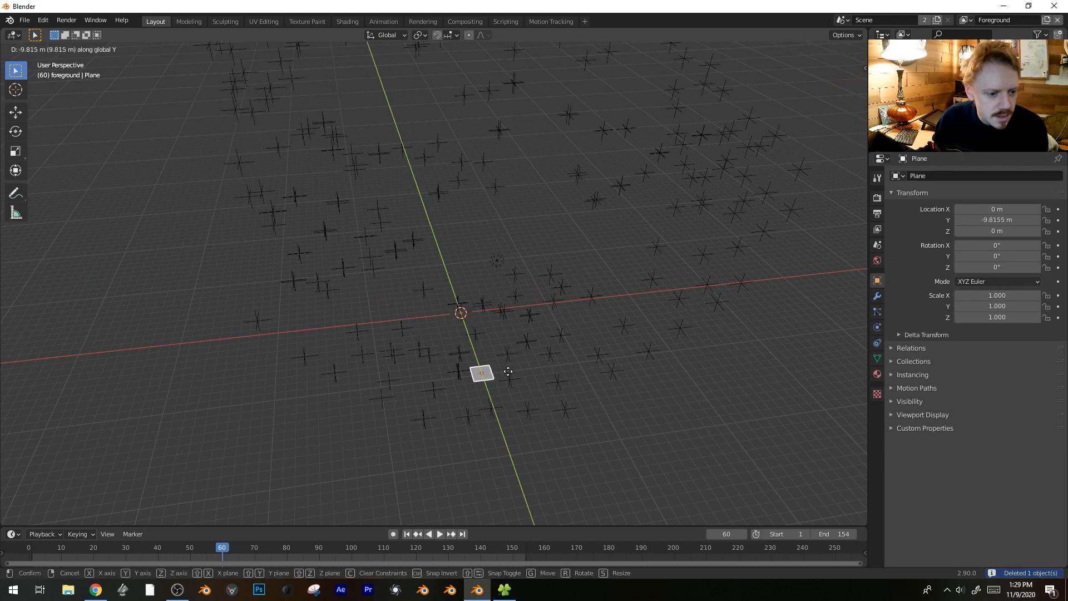
click(504, 372)
key(s)
click(575, 356)
- In Edit Mode, extrude the plane's negative-X edge outward along X and raise it along Z to follow the tracking points
key(Tab)
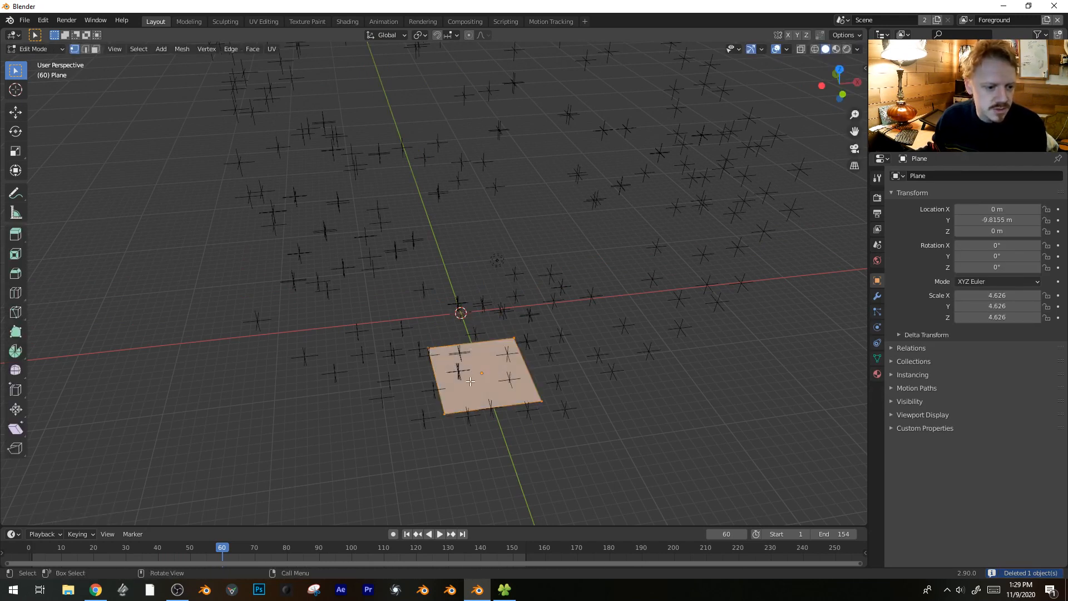
key(g)
click(566, 393)
middle_drag(502, 378, 434, 369)
click(429, 369)
key(e)
key(x)
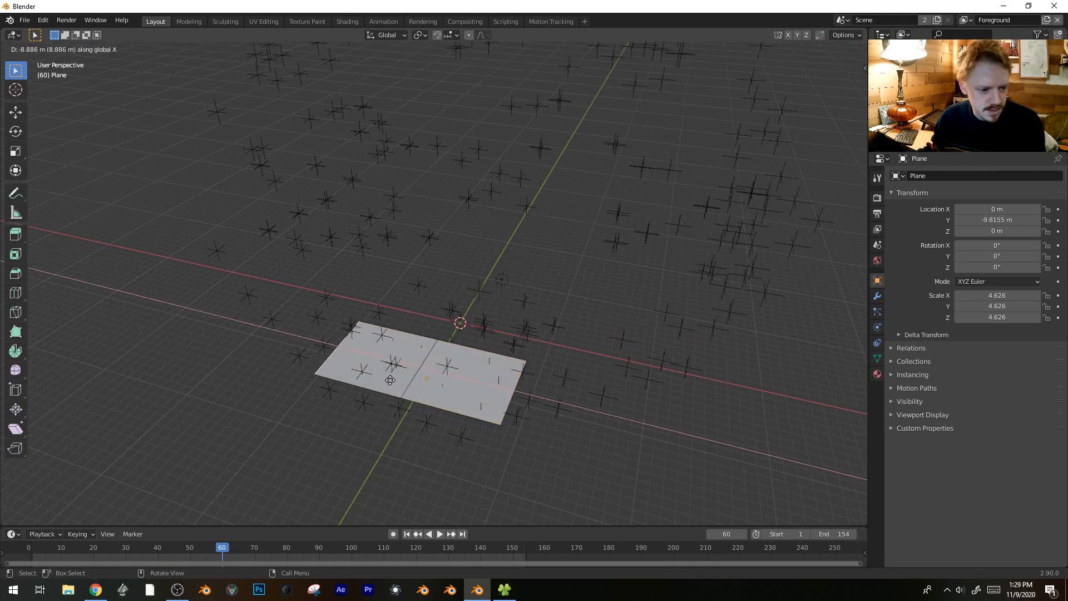
click(370, 378)
key(g)
key(z)
click(390, 351)
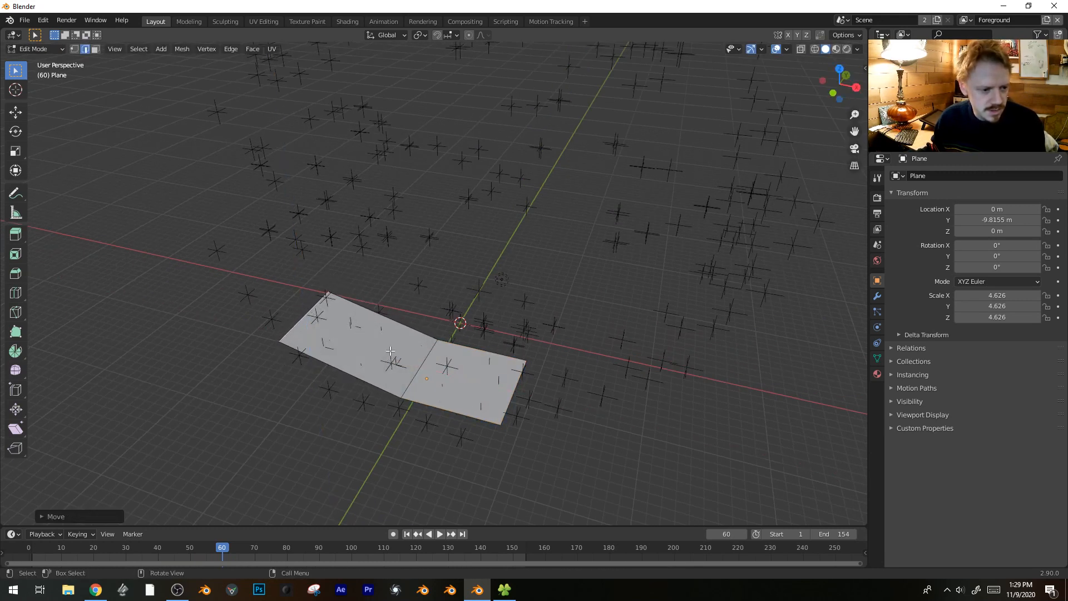
- Extrude the raised negative-X end edge up along Z and shift it along X to fit the points
key(e)
key(z)
click(345, 263)
key(g)
key(x)
click(370, 268)
- Extrude the plane's positive-X edge outward along X and raise it along Z to match the slope of the points
click(531, 394)
key(e)
key(x)
click(641, 402)
key(g)
key(z)
click(583, 356)
- Extrude the positive-X end edge again, continuing the slope up along Z through the tracking points
middle_drag(580, 359, 469, 375)
key(e)
key(z)
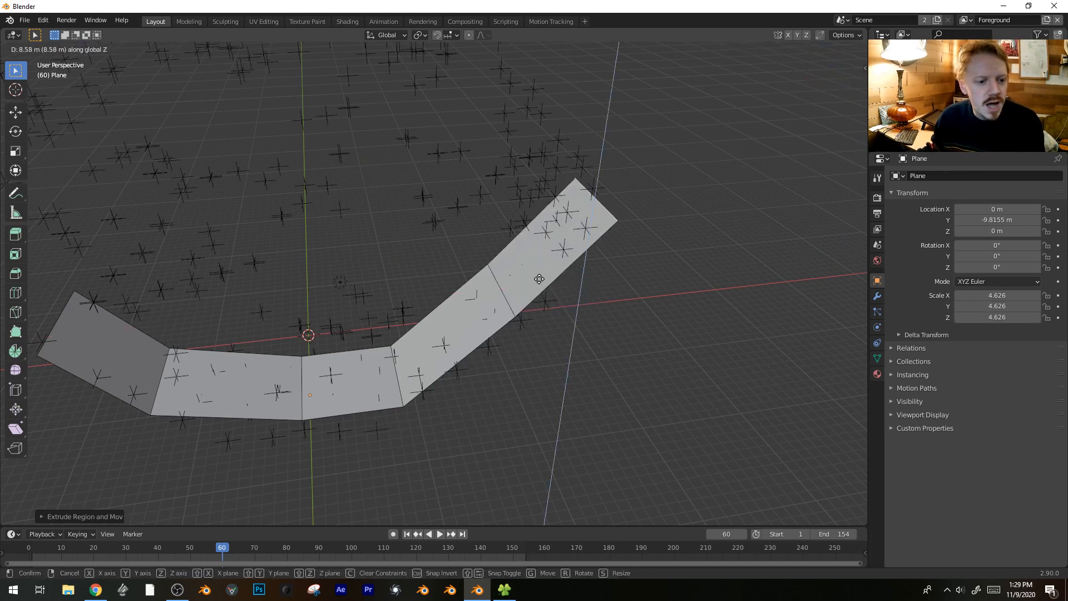
click(540, 277)
- Add a loop cut across the last sloped segment and move it down onto the tracking points
key(ctrl+r)
click(549, 286)
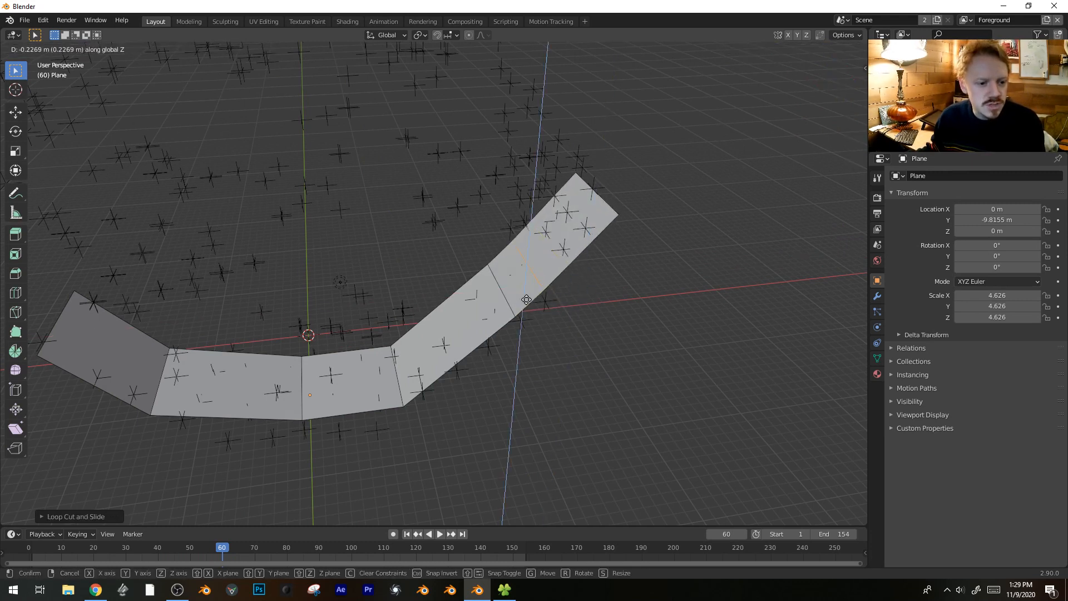
click(529, 304)
key(g)
click(536, 275)
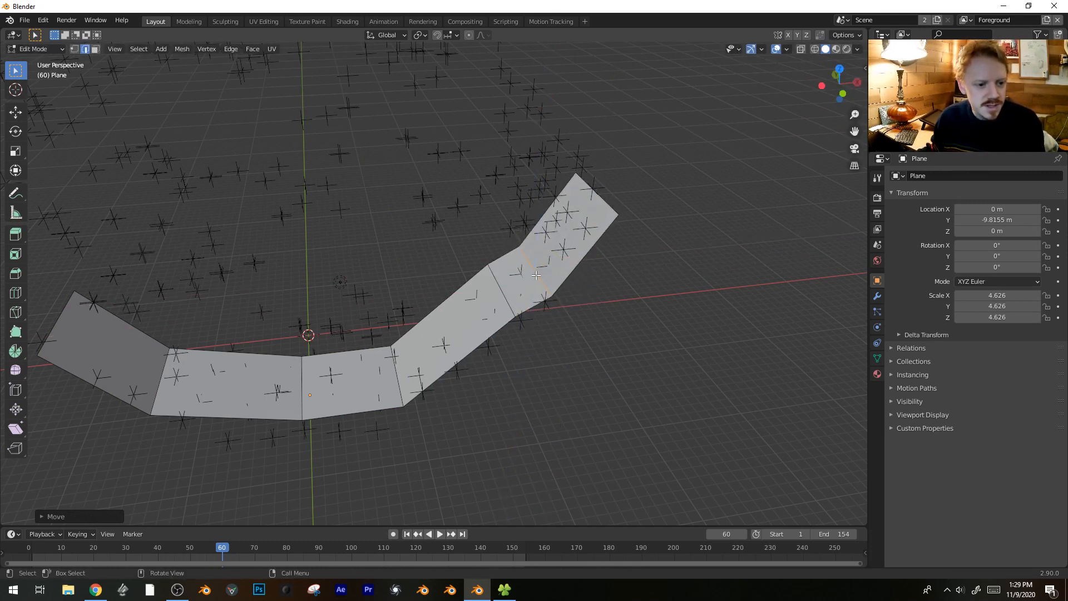
- Extrude the strip's highest positive-X end edge upward along Z
click(611, 193)
key(e)
key(z)
click(603, 133)
- Select the strip's long outer edge loop, extrude it outward along Y, and raise it slightly along Z
alt+click(453, 377)
middle_drag(453, 377, 566, 396)
key(e)
key(z)
key(y)
click(622, 419)
key(g)
key(z)
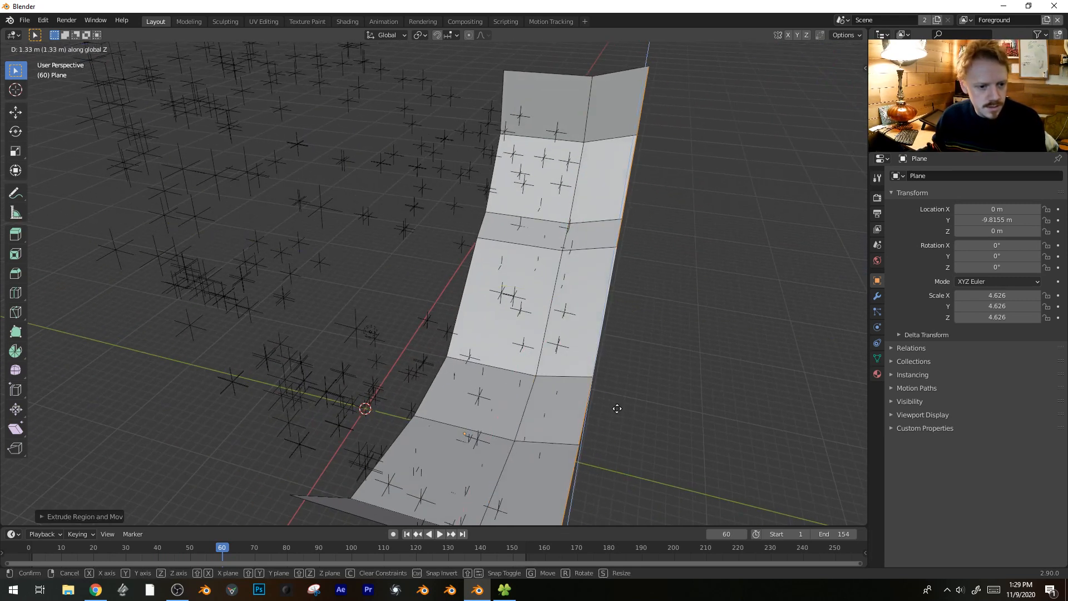
click(616, 408)
- Extrude the strip's long inner edge loop along Y, raise it along Z, and adjust it along X to fit the points
alt+click(426, 394)
shift+middle_drag(426, 394, 559, 400)
key(e)
key(y)
click(472, 409)
key(g)
key(z)
click(591, 362)
middle_drag(591, 362, 476, 354)
key(g)
key(x)
click(462, 337)
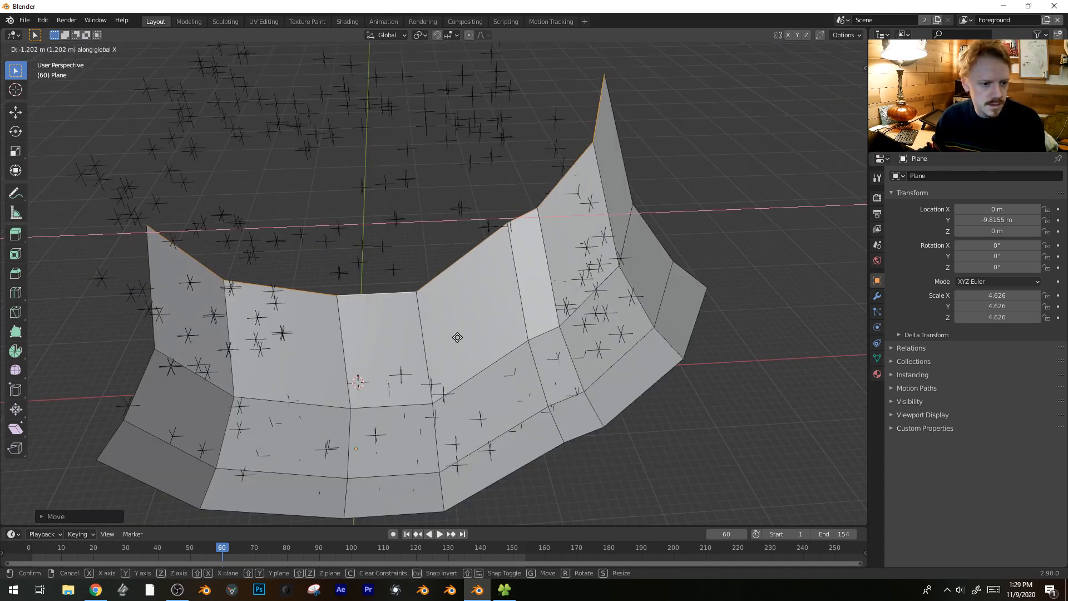
- Extrude the inner edge loop up along Z as a cliff wall and align it along Y with the points
key(e)
key(z)
click(421, 208)
middle_drag(422, 207, 556, 311)
key(g)
key(y)
click(602, 333)
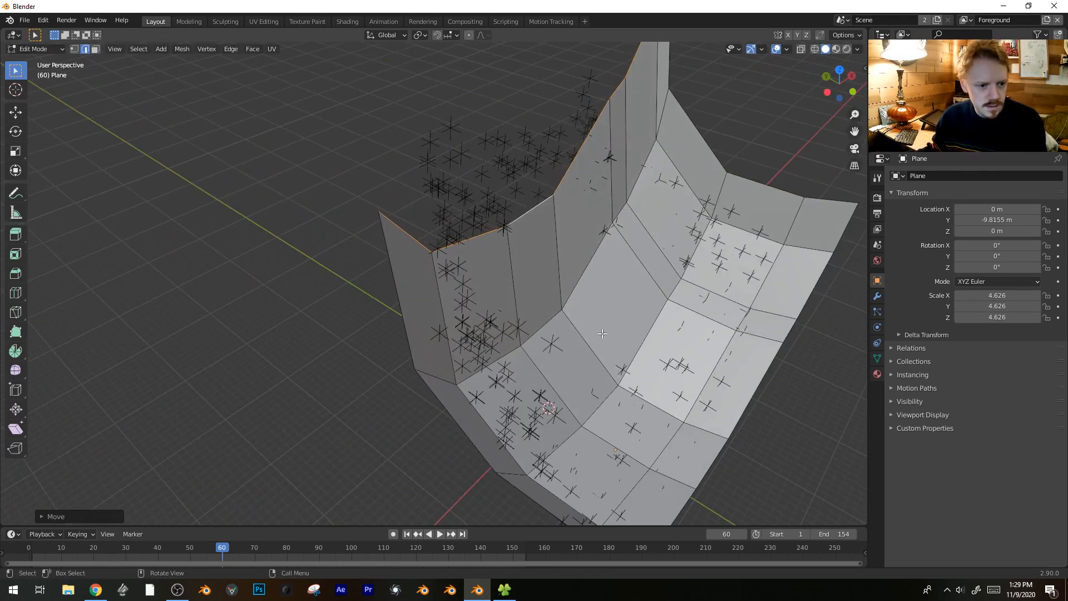
- Extrude the top edge loop of the cliff wall once more and raise it along Z over the upper tracking points
key(e)
key(z)
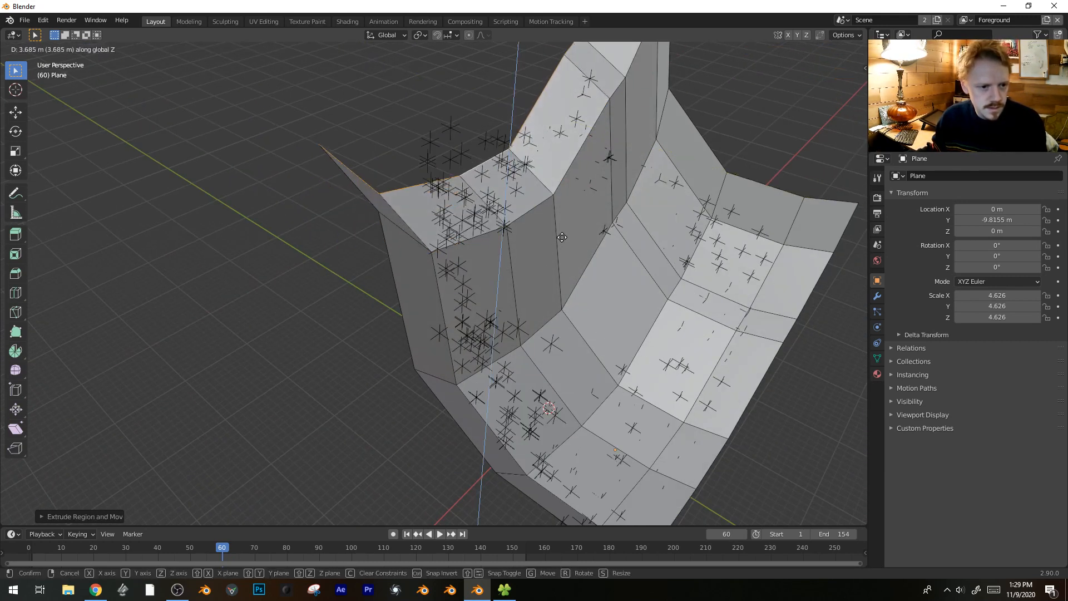
click(569, 223)
middle_drag(512, 217, 534, 237)
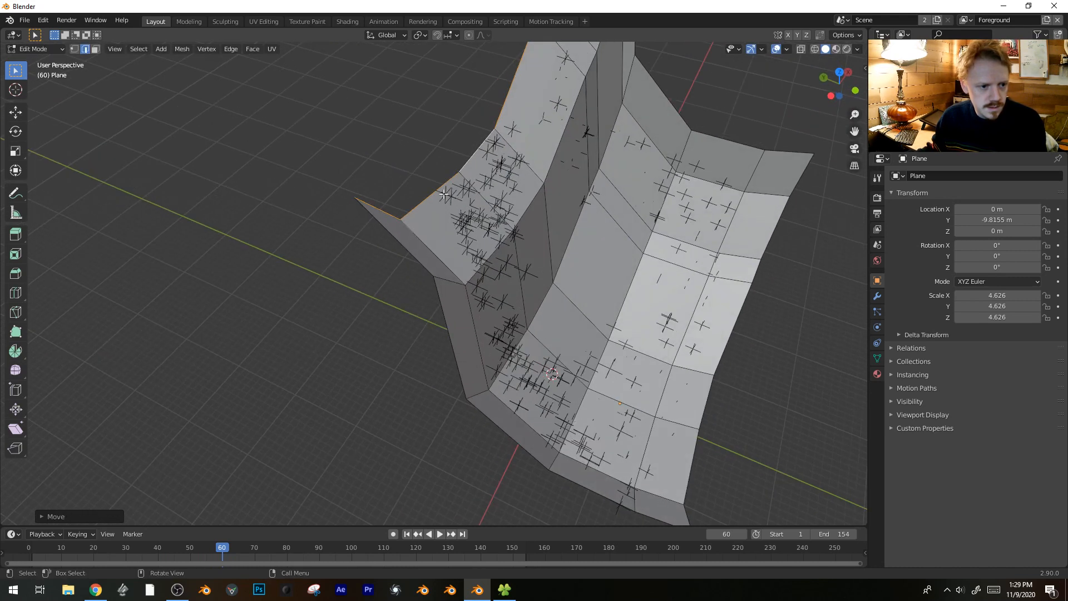
- Reposition the upper cliff wall's geometry along Y and Z so the surface follows the nearby tracking points
key(alt+a)
middle_drag(444, 193, 390, 159)
middle_drag(515, 231, 419, 257)
key(g)
key(y)
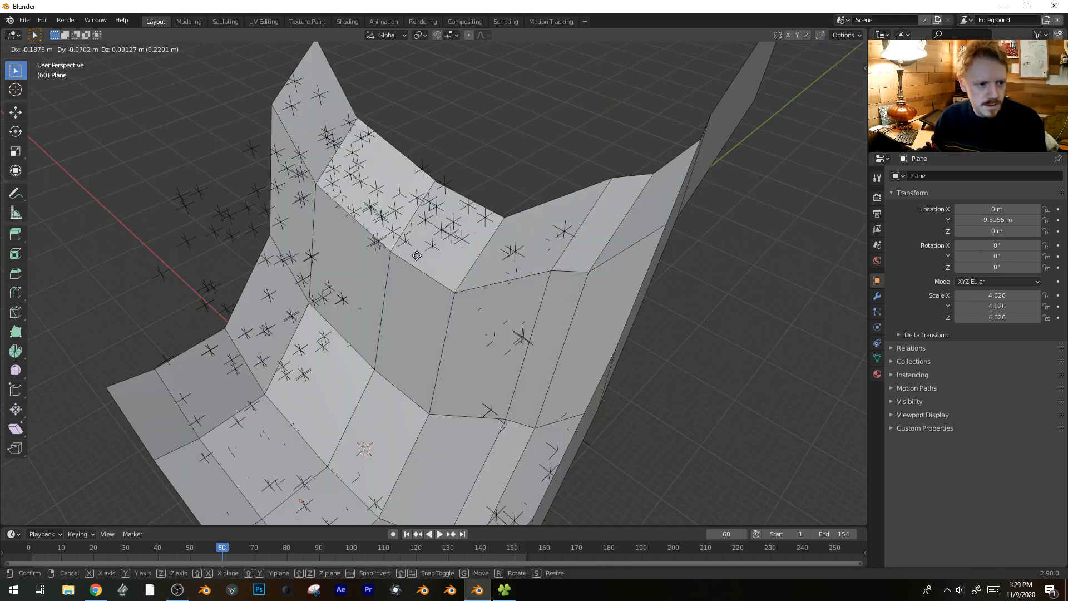
click(389, 260)
key(g)
key(z)
click(395, 226)
key(g)
key(y)
click(416, 218)
shift+middle_drag(281, 256, 507, 247)
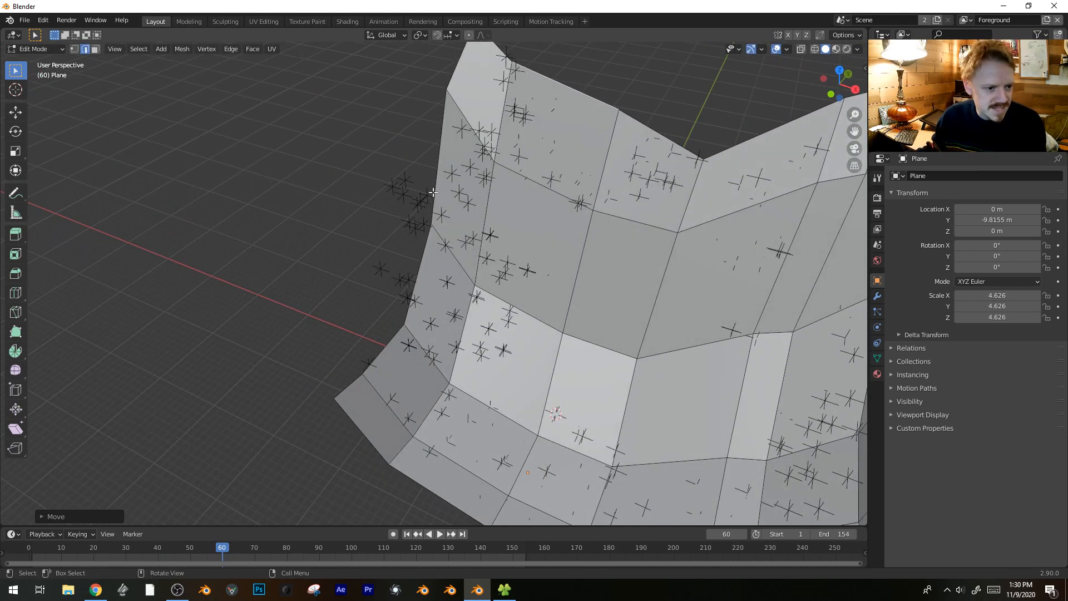
- Move two edges on the outer side of the cliff wall along Y to follow the tracking points
click(435, 192)
shift+click(426, 279)
middle_drag(426, 279, 468, 342)
key(g)
key(y)
click(484, 429)
- Pull another outer edge of the cliff wall outward to widen the wall toward the tracking points
middle_drag(484, 430, 372, 399)
click(336, 363)
middle_drag(336, 363, 290, 353)
click(287, 325)
key(g)
click(225, 325)
- Shift the cliff wall's outer edge loop along X and Y, and pull it freely outward past the tracking points
click(342, 278)
alt+click(367, 212)
middle_drag(312, 297, 368, 332)
key(g)
key(x)
click(396, 348)
key(g)
key(x)
key(y)
click(415, 346)
key(g)
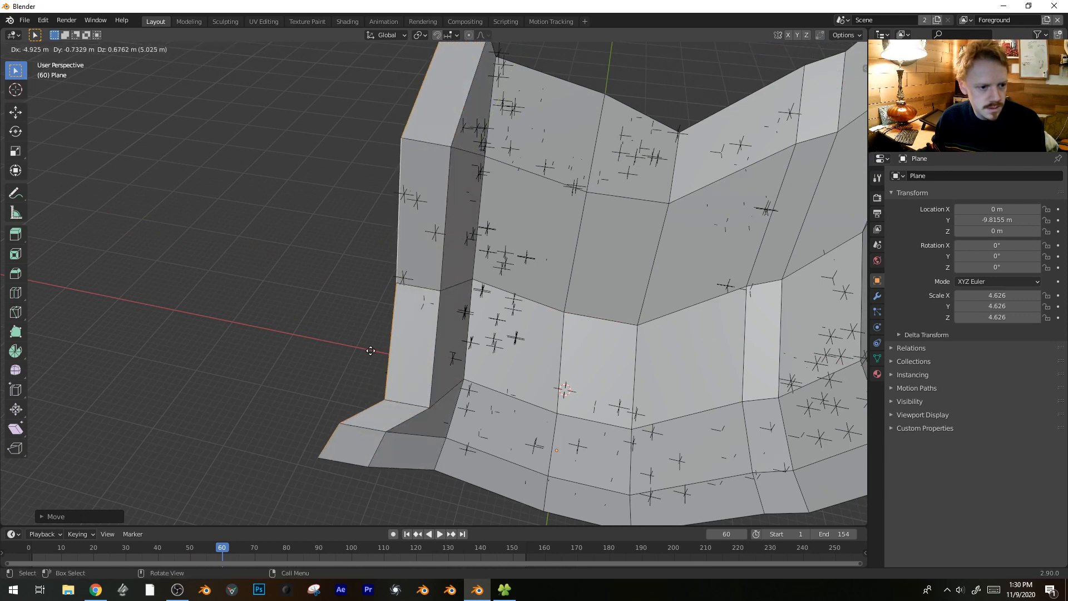
click(352, 353)
- Reposition the two lower vertices at the cliff's inner corner beside the nearby tracking points
middle_drag(352, 353, 411, 387)
key(Tab)
key(Tab)
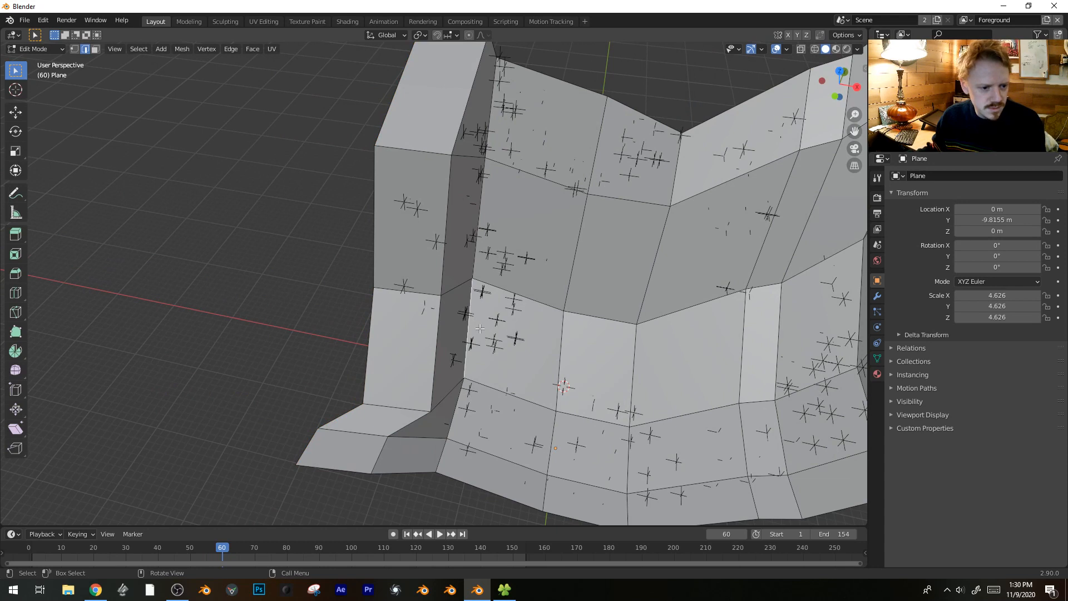
middle_drag(479, 327, 501, 315)
key(1)
key(g)
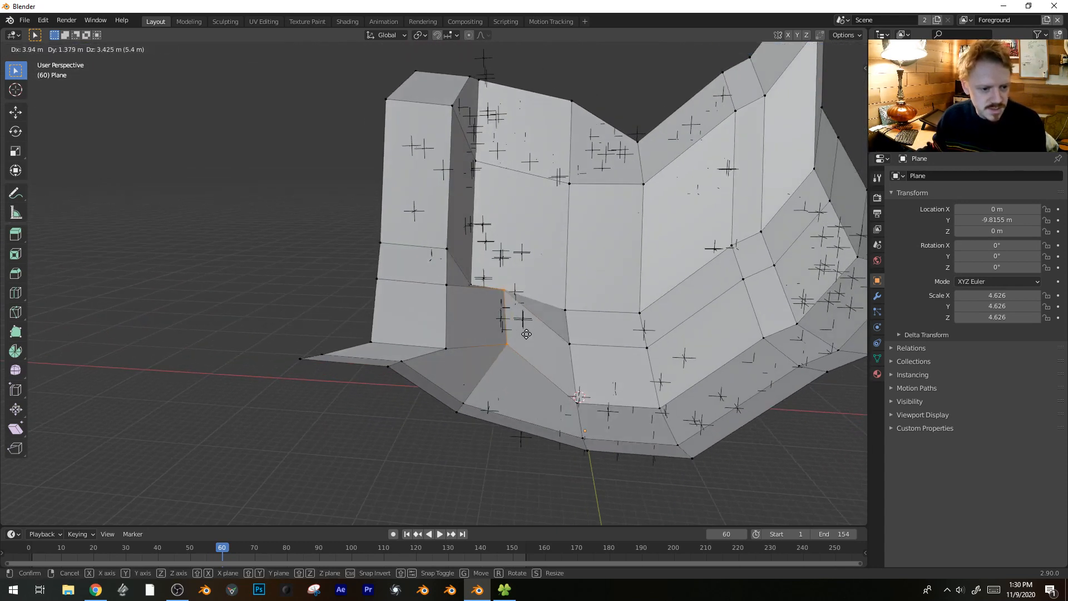
click(518, 343)
- Move the vertex just above that inner corner up and inward to meet the tracking points
key(2)
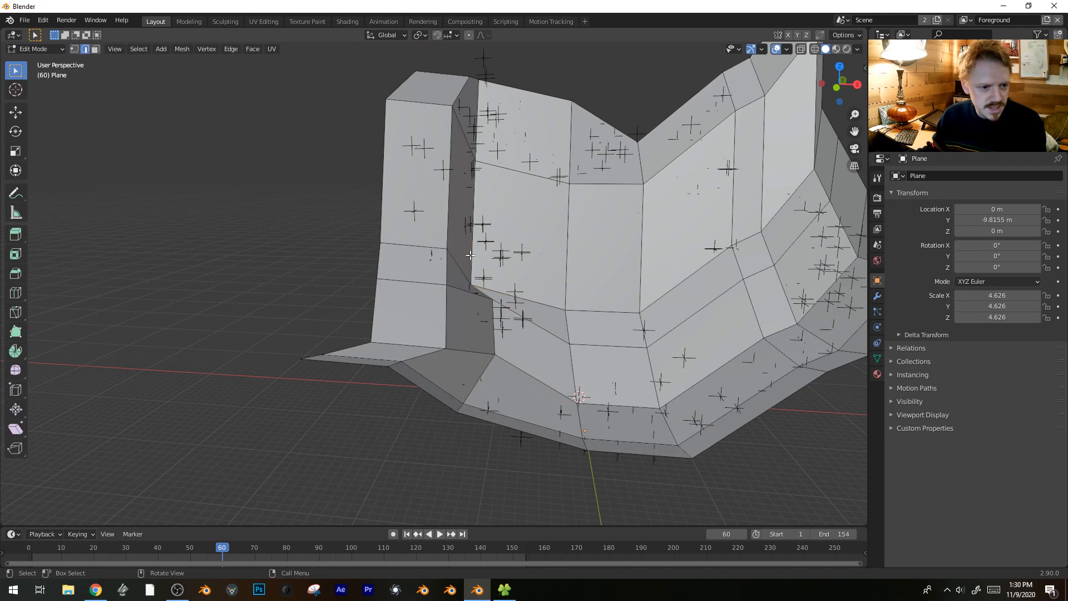
key(1)
click(474, 287)
key(g)
click(498, 251)
- From the camera view, bevel all edges of the terrain mesh with one segment and a width of about 0.45 m
key(Tab)
middle_drag(547, 287, 652, 335)
key(KP_0)
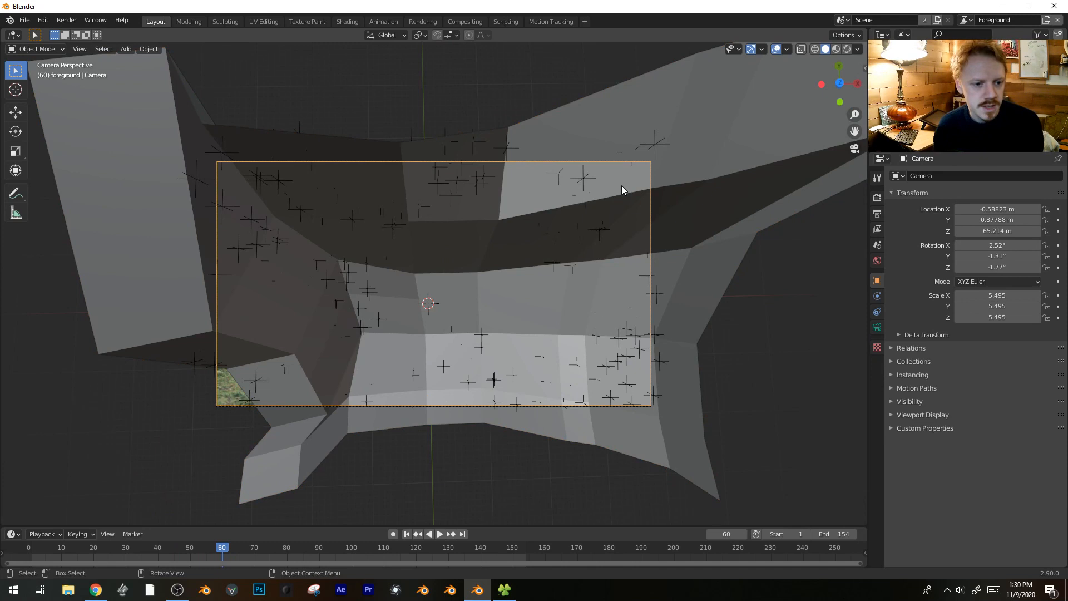
key(Tab)
key(a)
right_click(525, 202)
key(Escape)
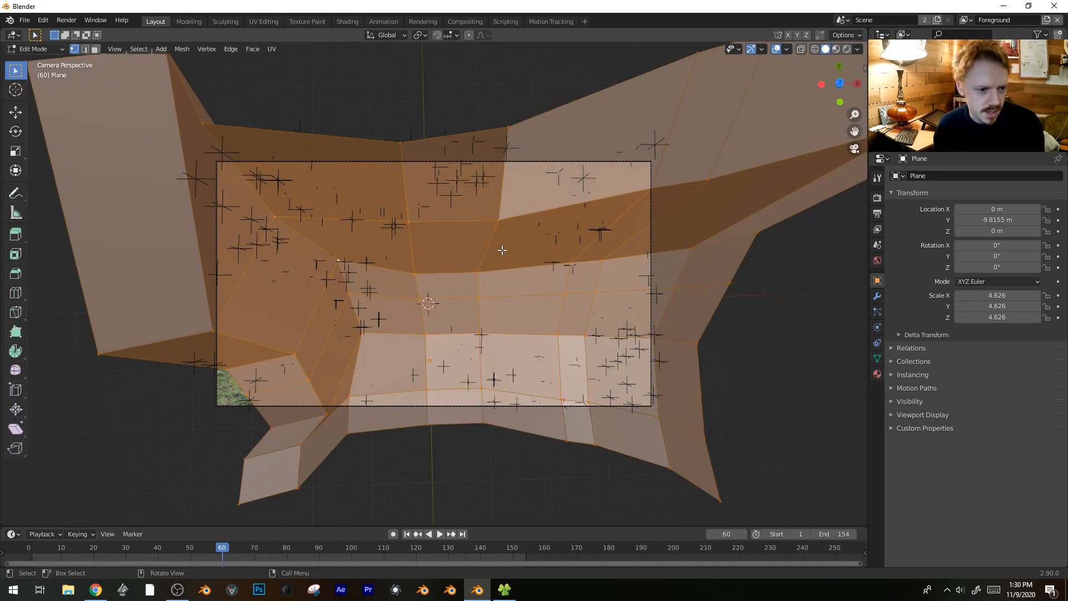
key(ctrl+b)
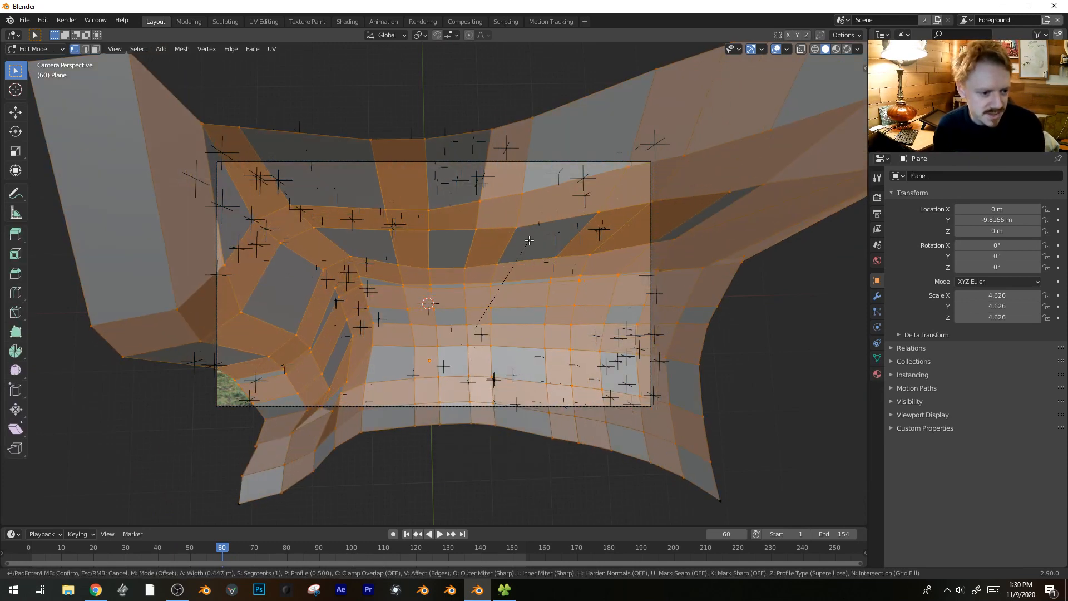
click(529, 240)
key(Tab)
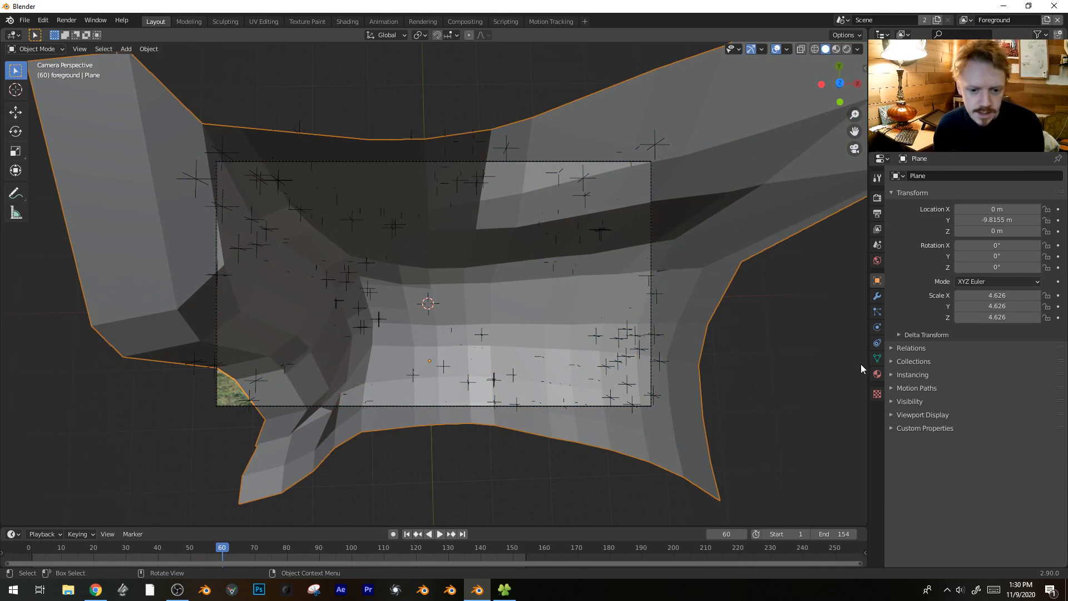
- Create a new material named Footage for the terrain plane
click(877, 374)
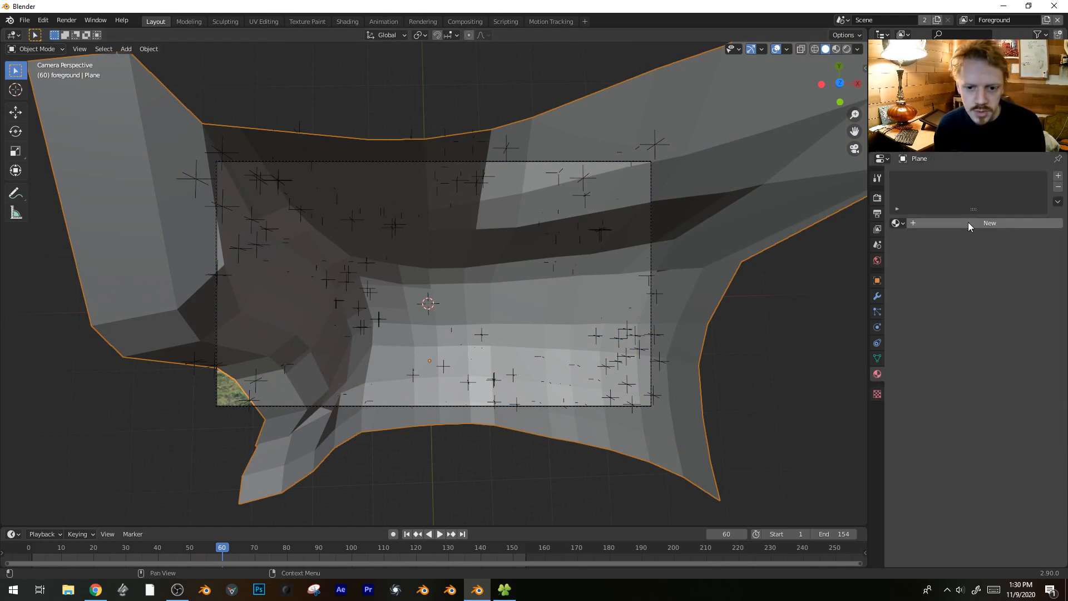
click(969, 221)
click(954, 224)
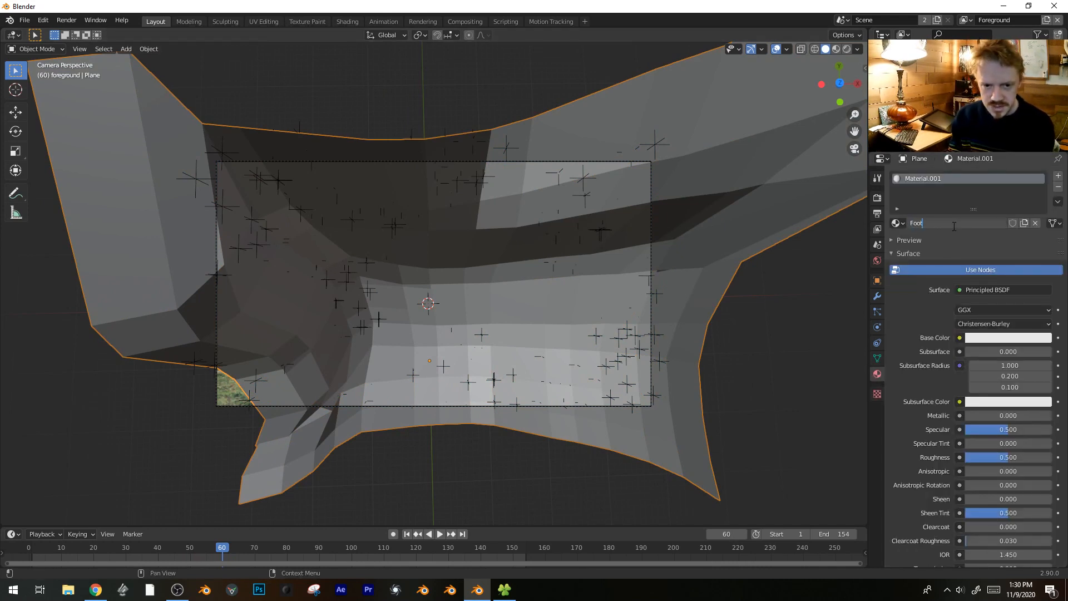
- Add an image texture to the material's base color and load Adding a Spaceship.mov from the patreon folder
click(963, 338)
click(766, 416)
click(1037, 349)
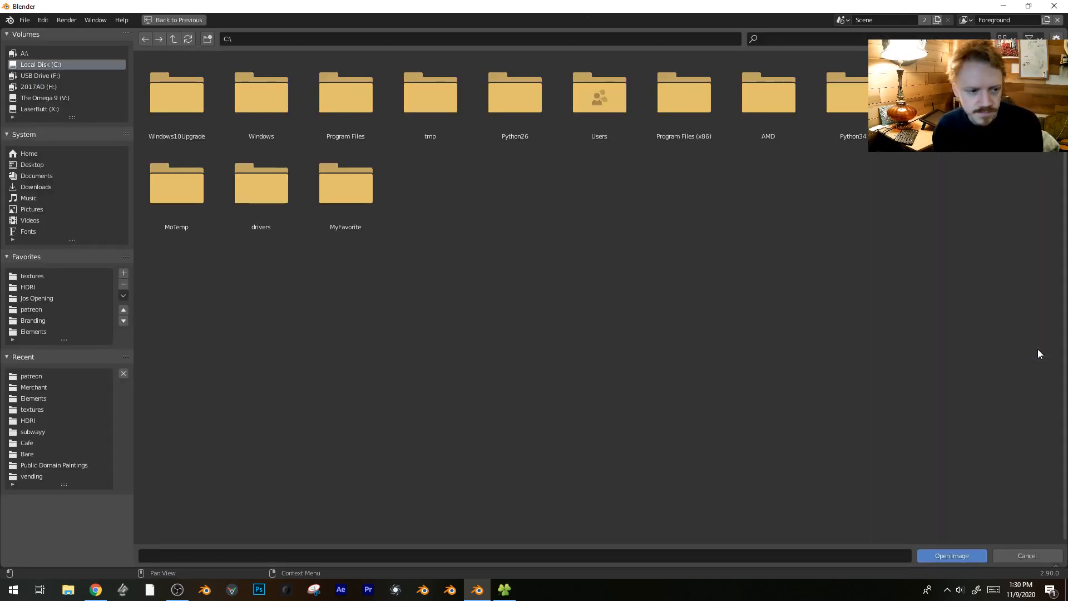
click(35, 379)
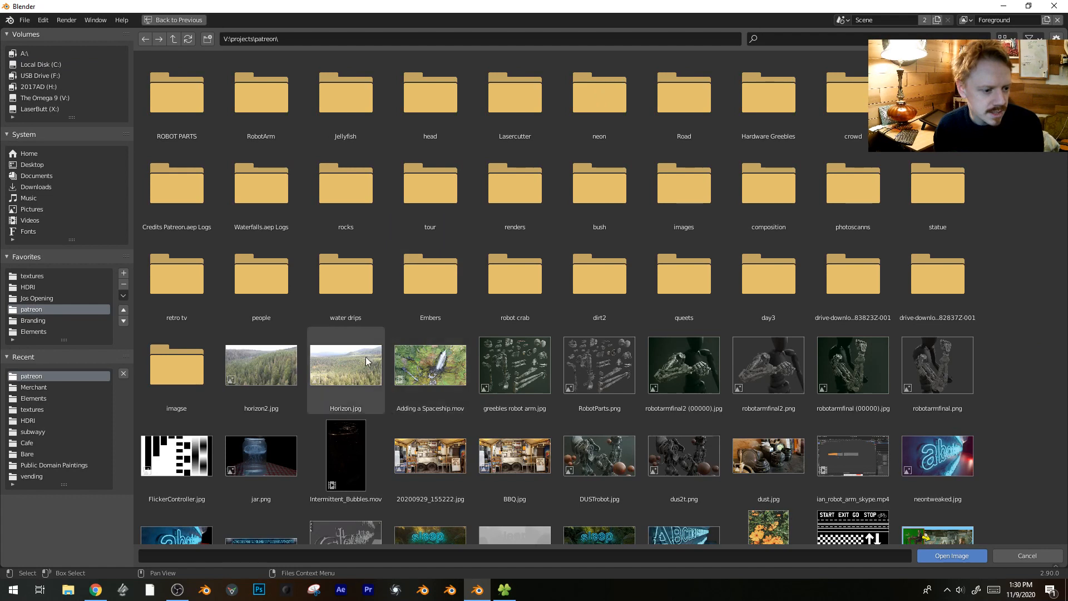
double_click(441, 366)
- Switch the viewport to Material Preview and examine the footage texture on the terrain before returning to the camera view
key(z)
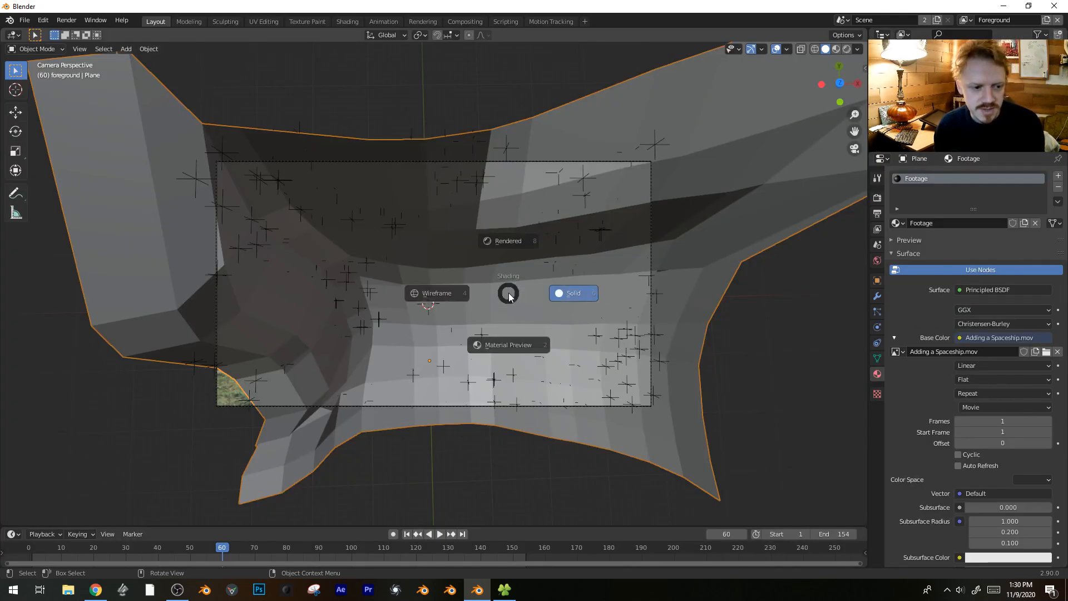
click(504, 354)
middle_drag(497, 390, 539, 334)
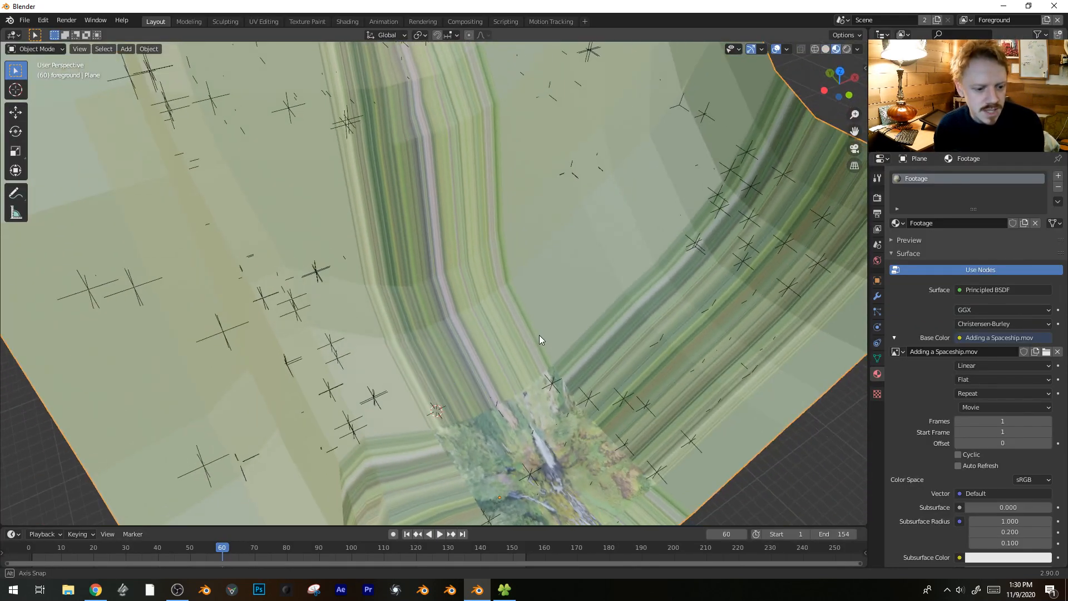
middle_drag(559, 385, 494, 243)
shift+middle_drag(522, 185, 533, 249)
scroll(533, 248, up, 2)
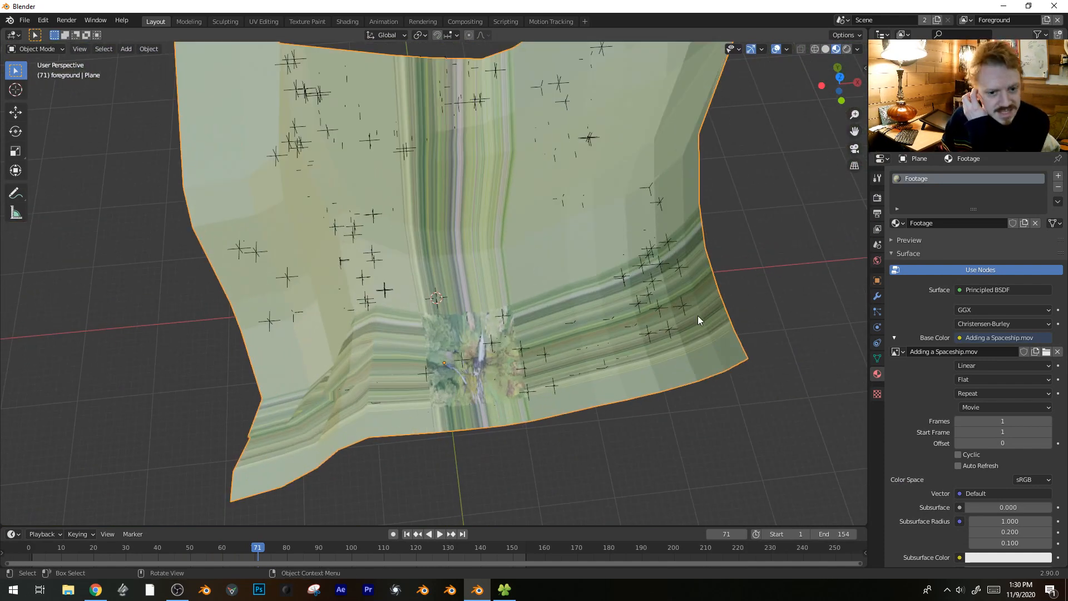
scroll(620, 235, down, 3)
key(KP_0)
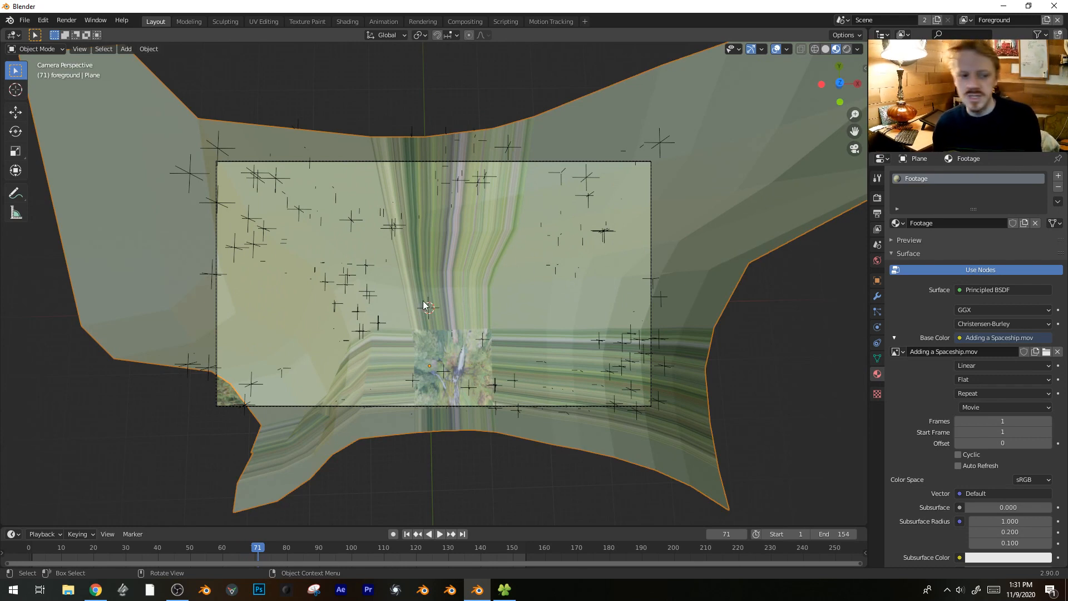
- Add a UV Project modifier to the terrain using the UVMap map and Camera as the projector object
key(Tab)
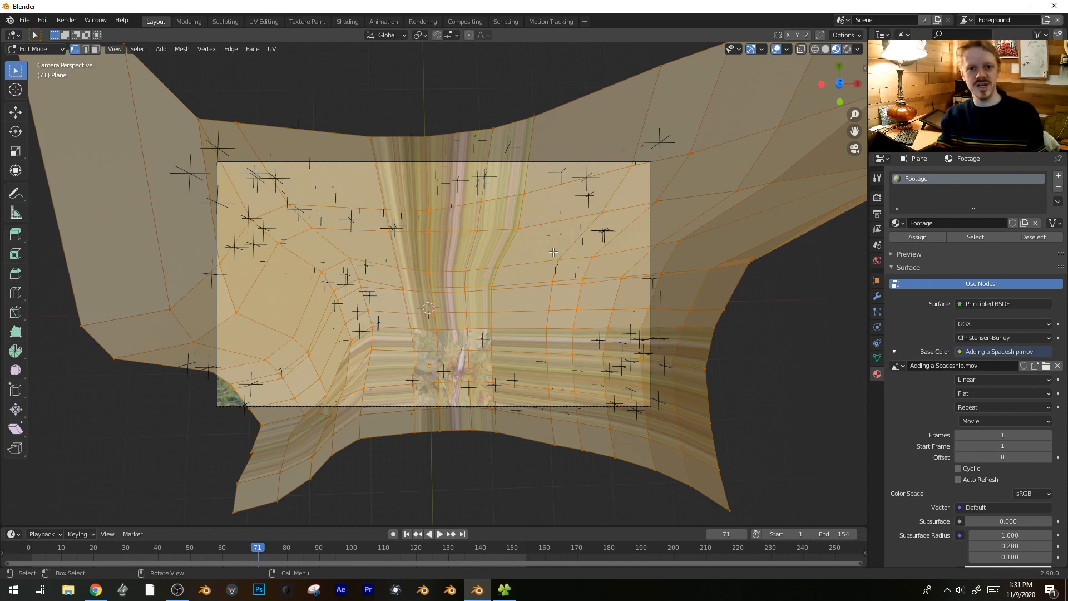
key(Tab)
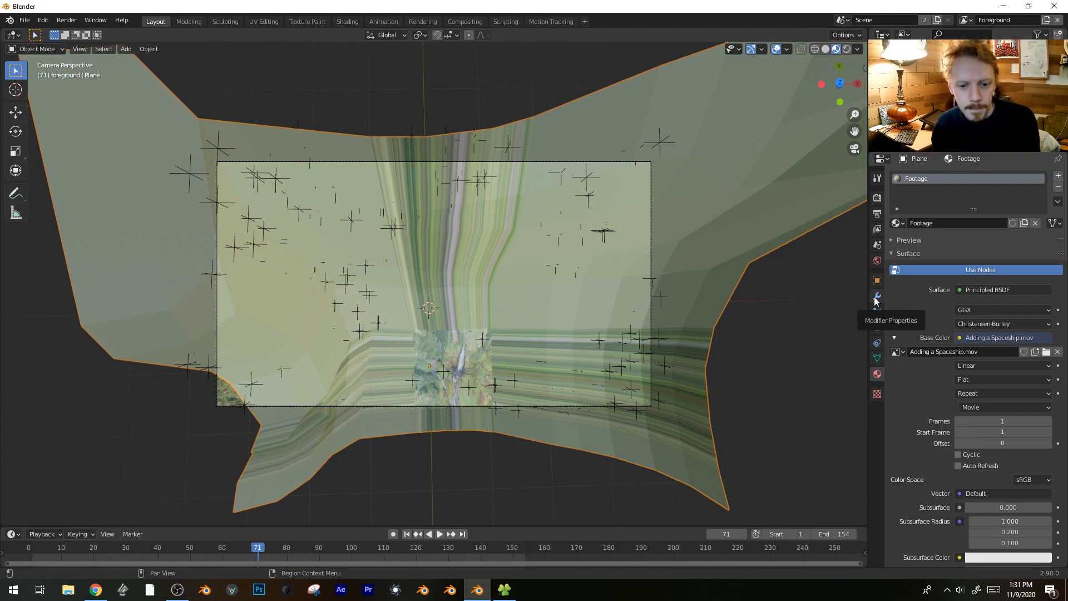
click(876, 299)
click(917, 175)
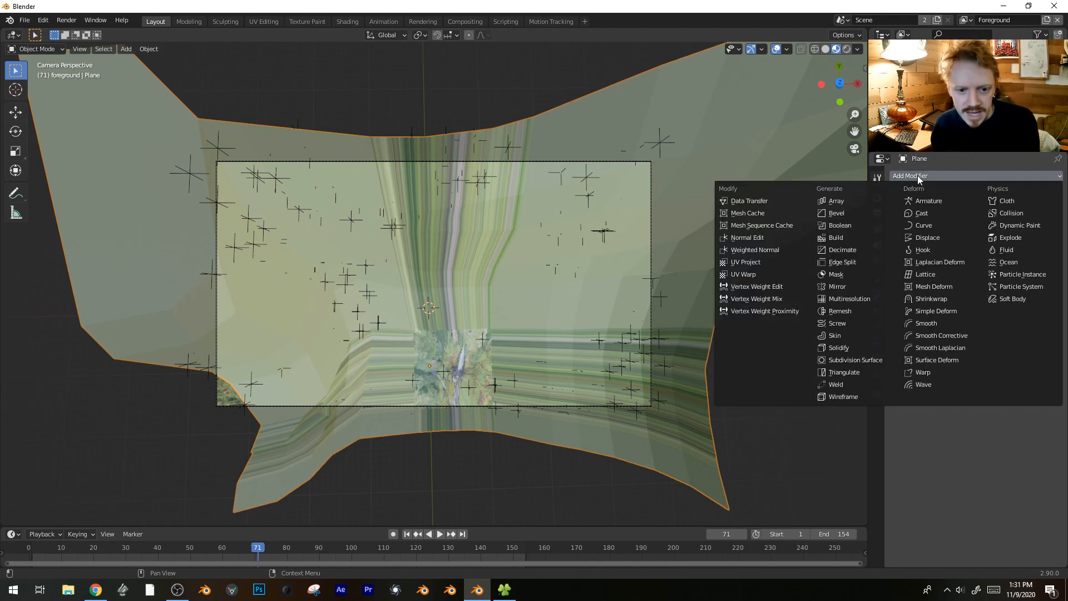
click(783, 265)
click(987, 213)
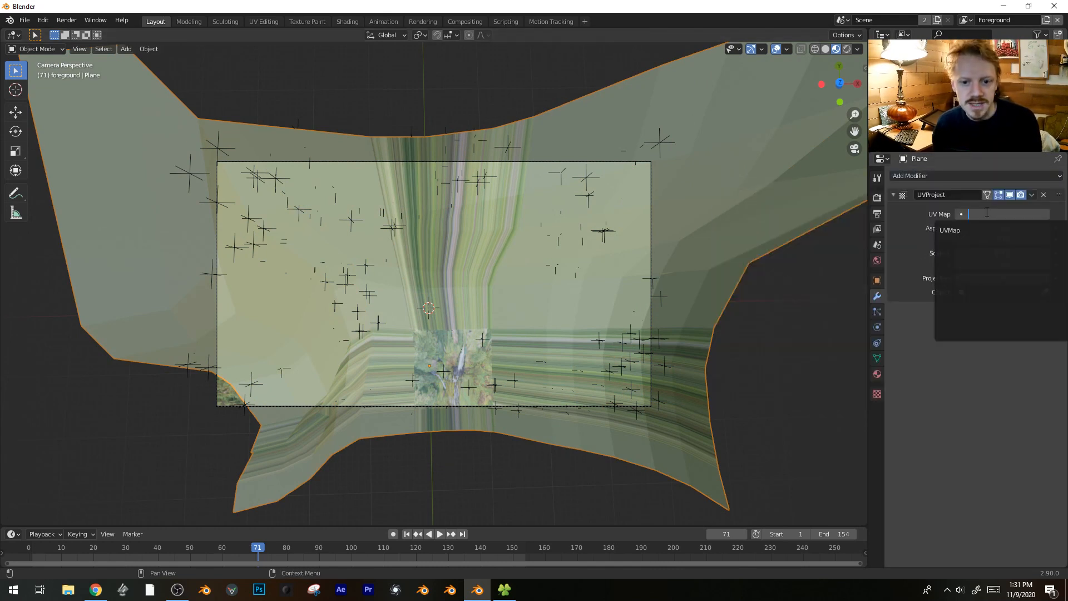
click(955, 229)
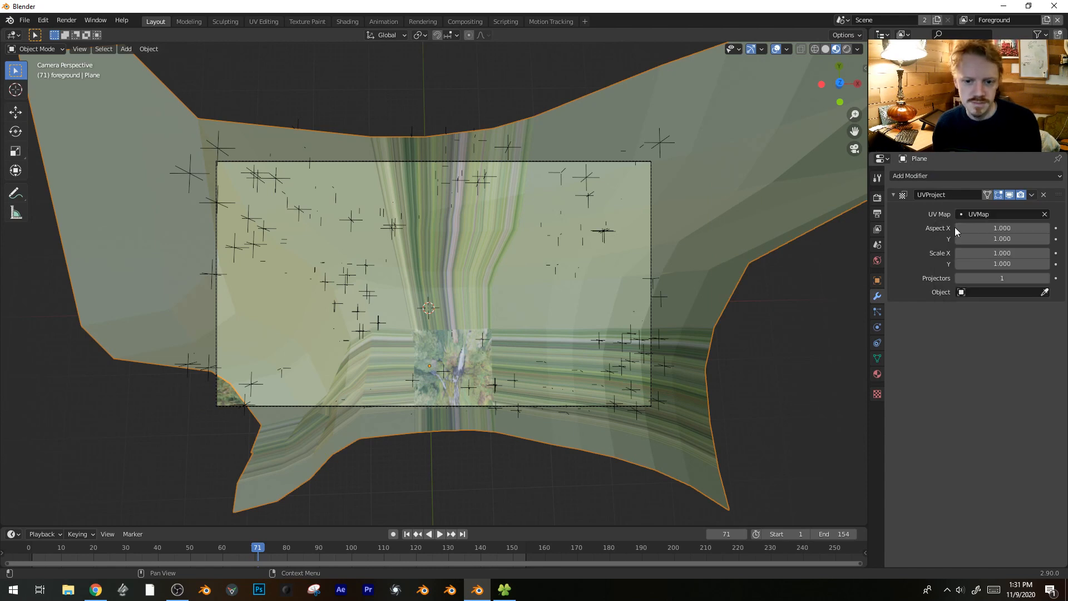
click(974, 292)
click(963, 308)
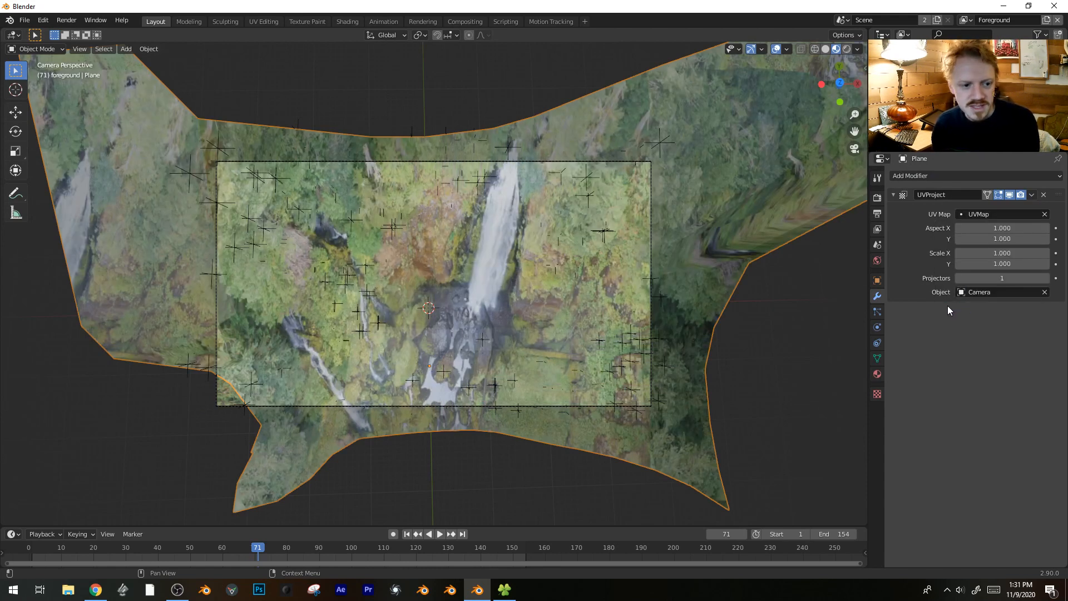
- Play and scrub the animation to frame 102 to check the projected footage from the camera and from outside it
key(space)
key(space)
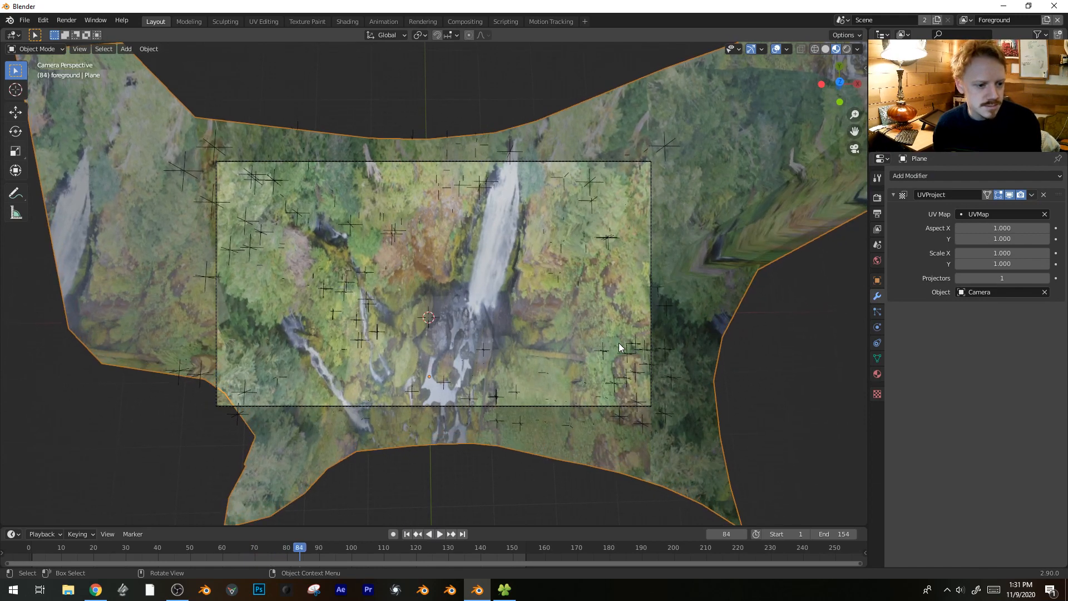
middle_drag(619, 343, 490, 445)
key(space)
key(space)
drag(454, 547, 358, 548)
key(KP_0)
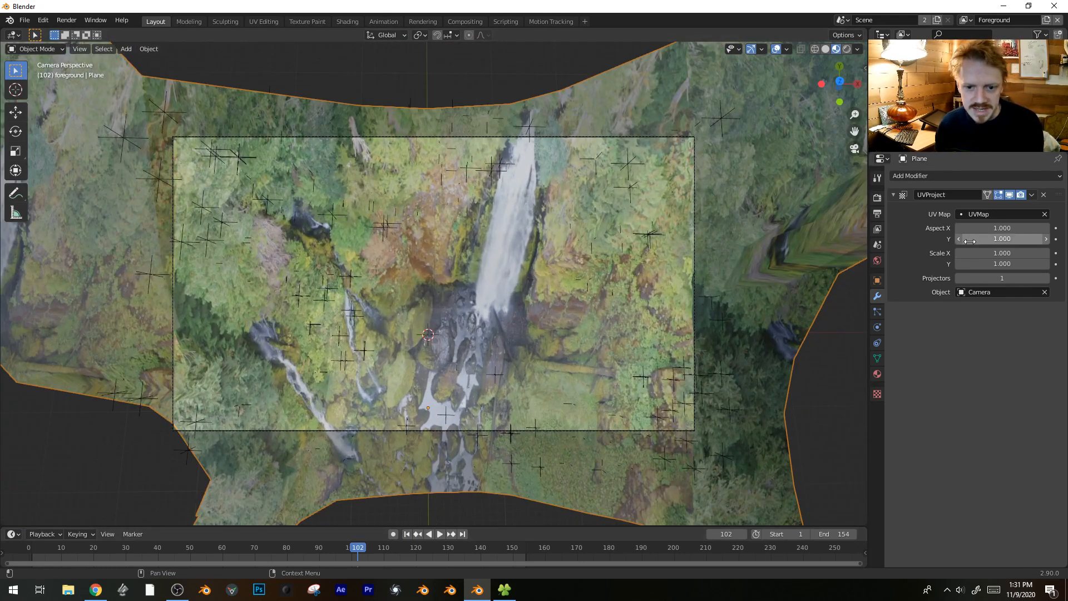
- Set the UV Project modifier's Y scale to 0.565 and compare the projection with the camera frame
drag(988, 261, 949, 263)
scroll(605, 313, up, 6)
shift+middle_drag(754, 392, 497, 265)
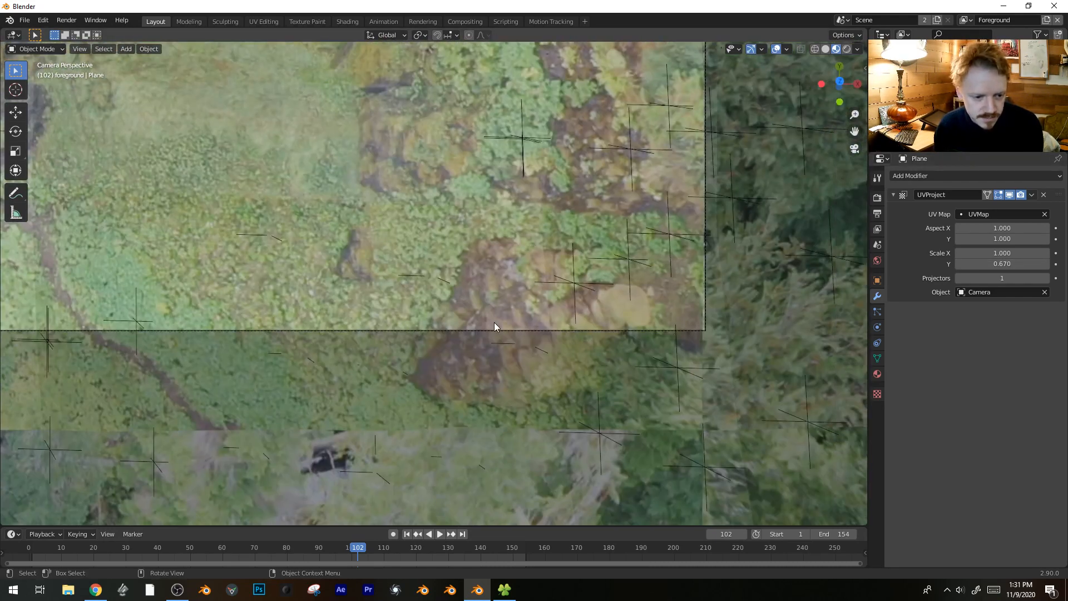
mouse_move(995, 264)
mouse_down()
mouse_move(979, 264)
mouse_move(1006, 264)
mouse_up()
scroll(606, 265, down, 9)
shift+middle_drag(403, 196, 561, 238)
scroll(557, 238, up, 2)
shift+middle_drag(469, 215, 478, 254)
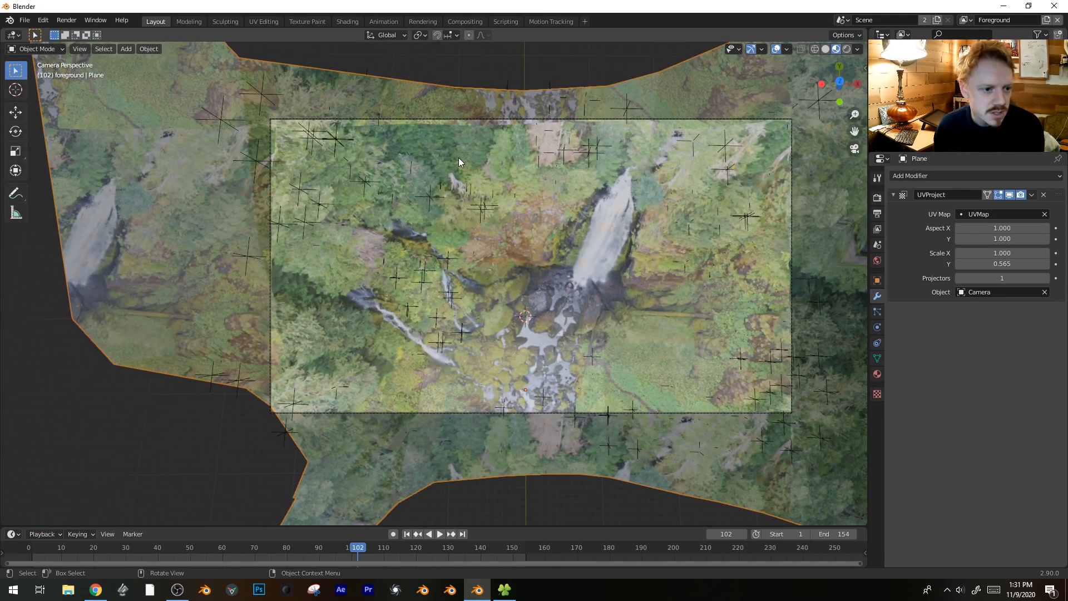
- Play the animation through the camera to frame 135 to check how the projected footage sits on the terrain
key(Tab)
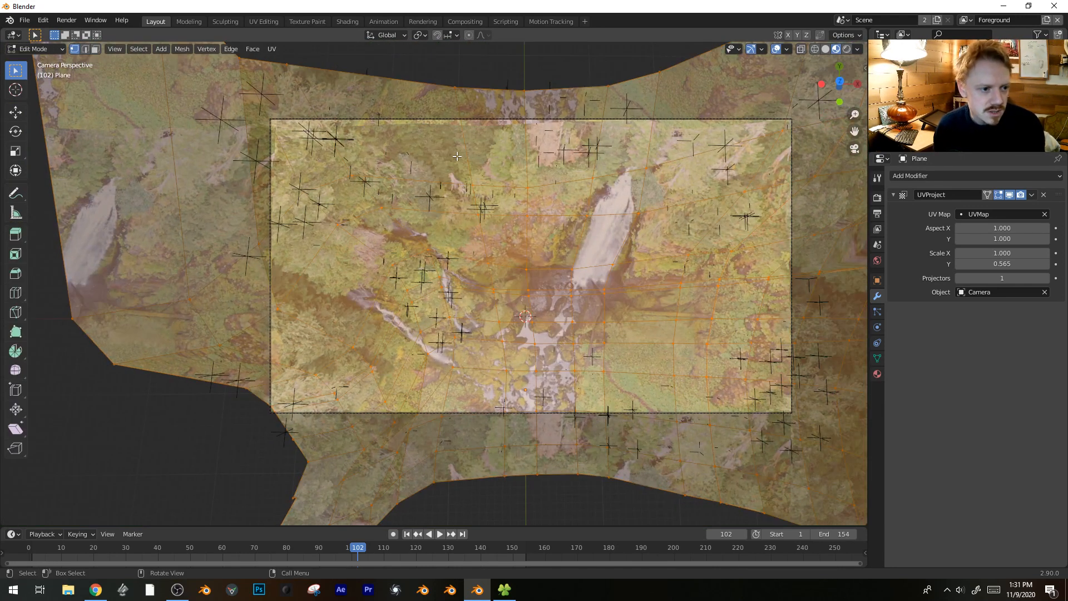
key(Tab)
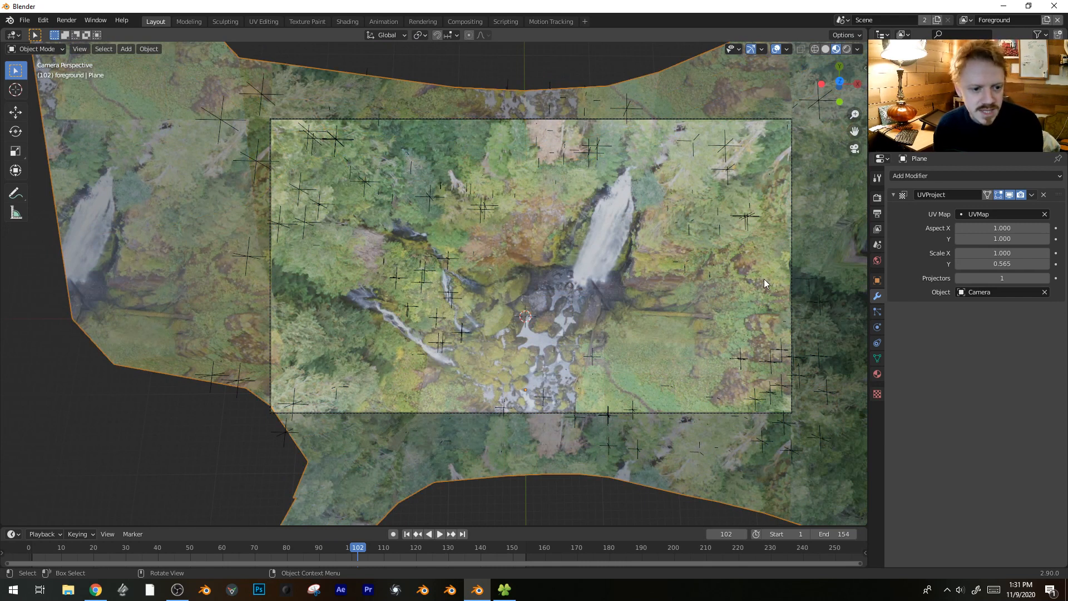
key(space)
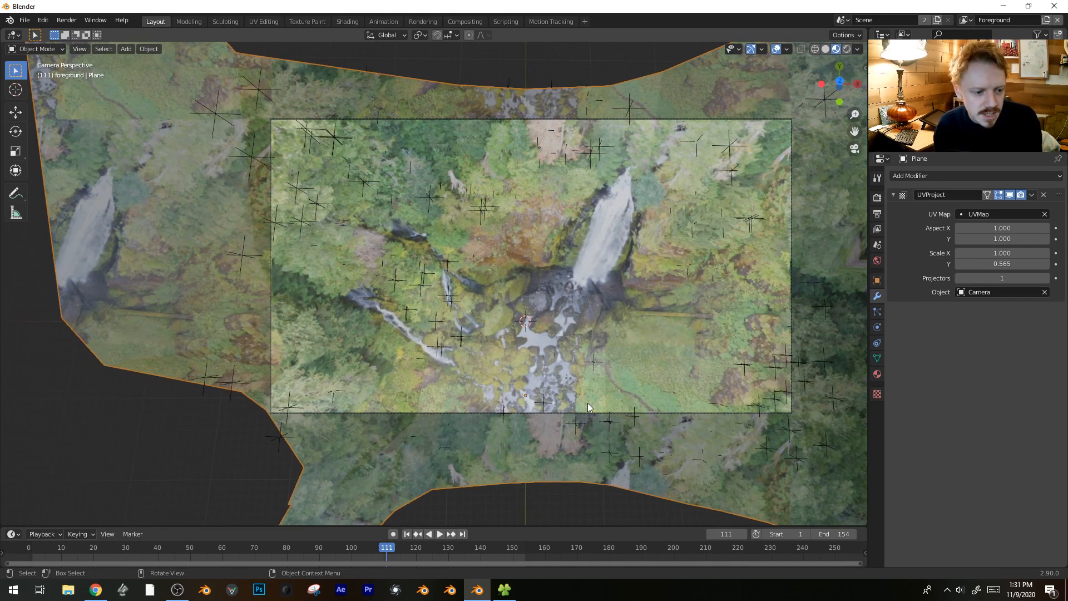
scroll(623, 322, up, 1)
shift+middle_drag(623, 321, 572, 320)
key(space)
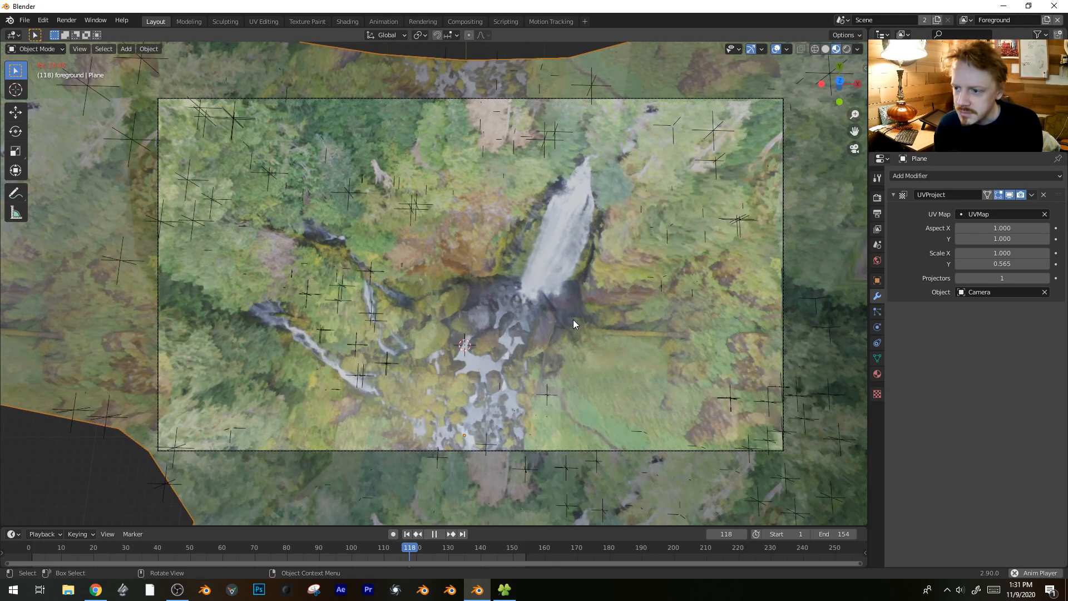
key(space)
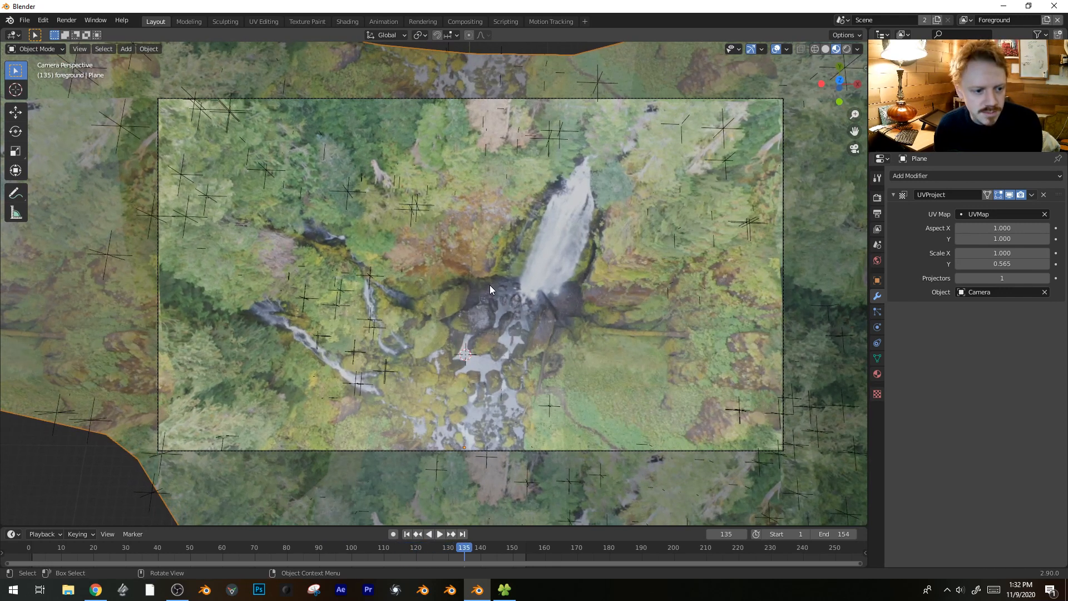
- Turn off viewport denoising in the render settings and replay the projected footage, stopping at frame 18
click(877, 198)
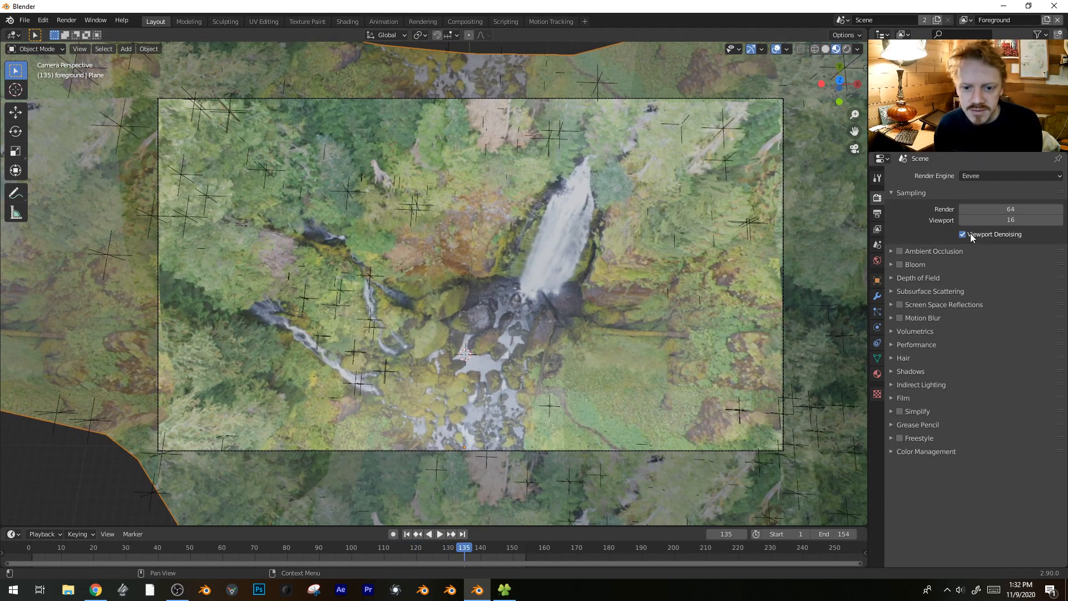
key(space)
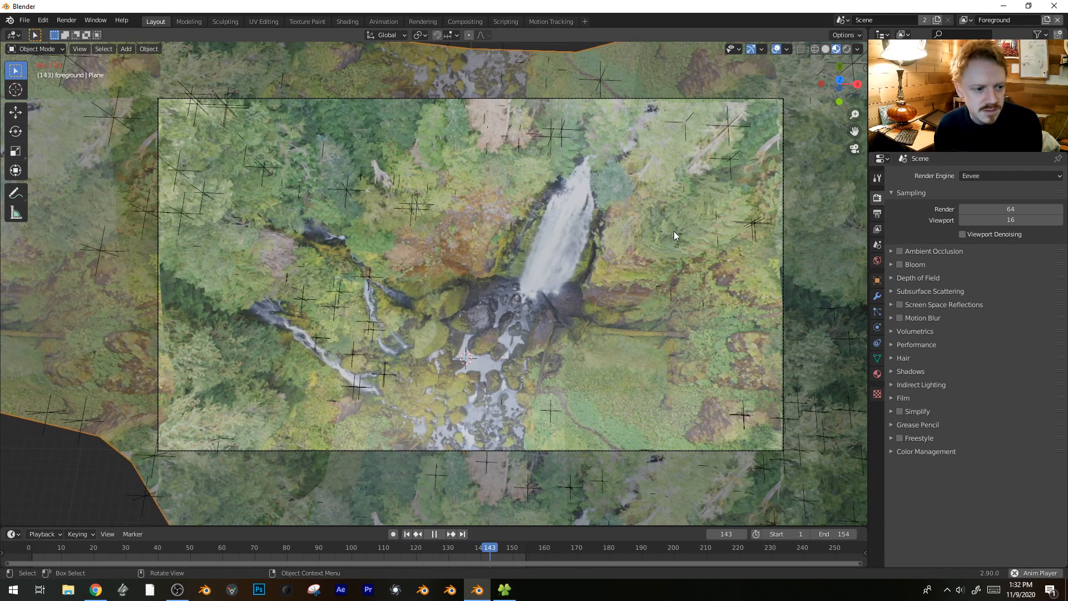
key(space)
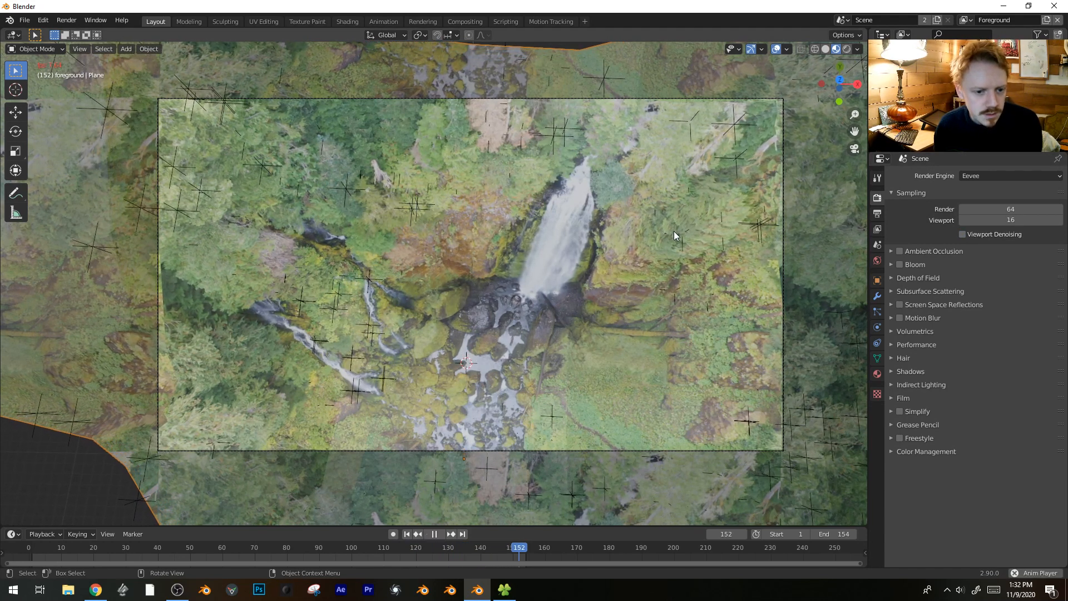
key(space)
key(space)
key(space)
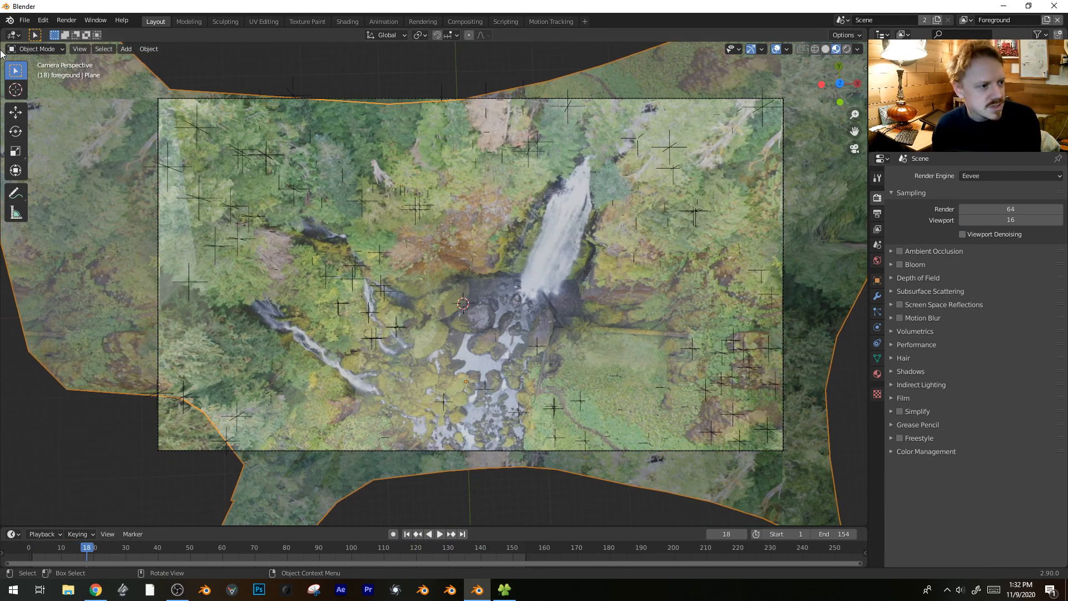
- Split the 3D viewport and show the terrain's Footage material nodes in a Shader Editor beside it, with the sidebar hidden
drag(21, 34, 314, 50)
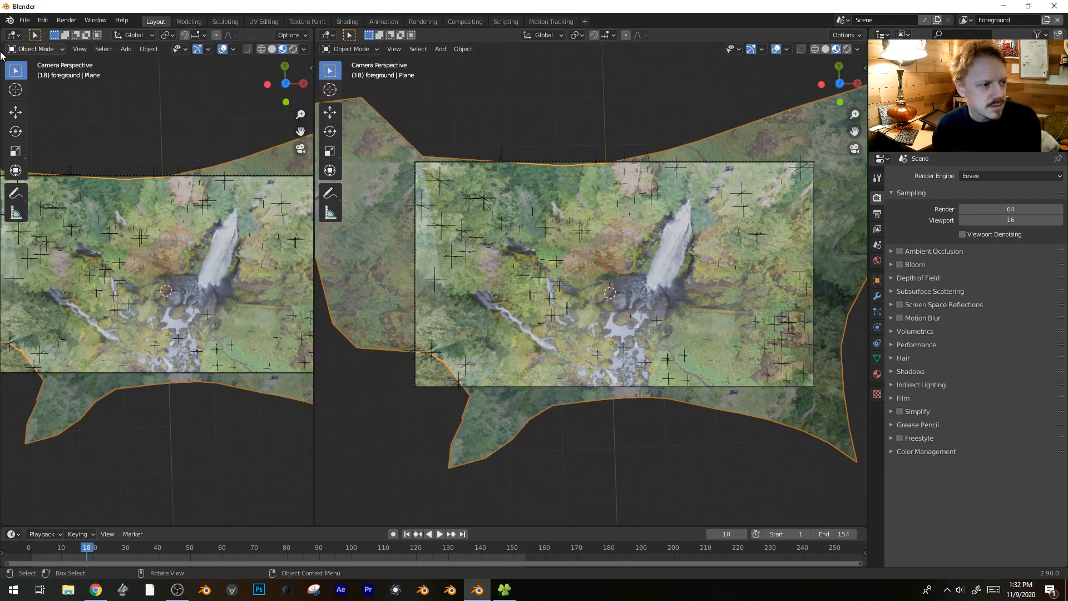
click(12, 35)
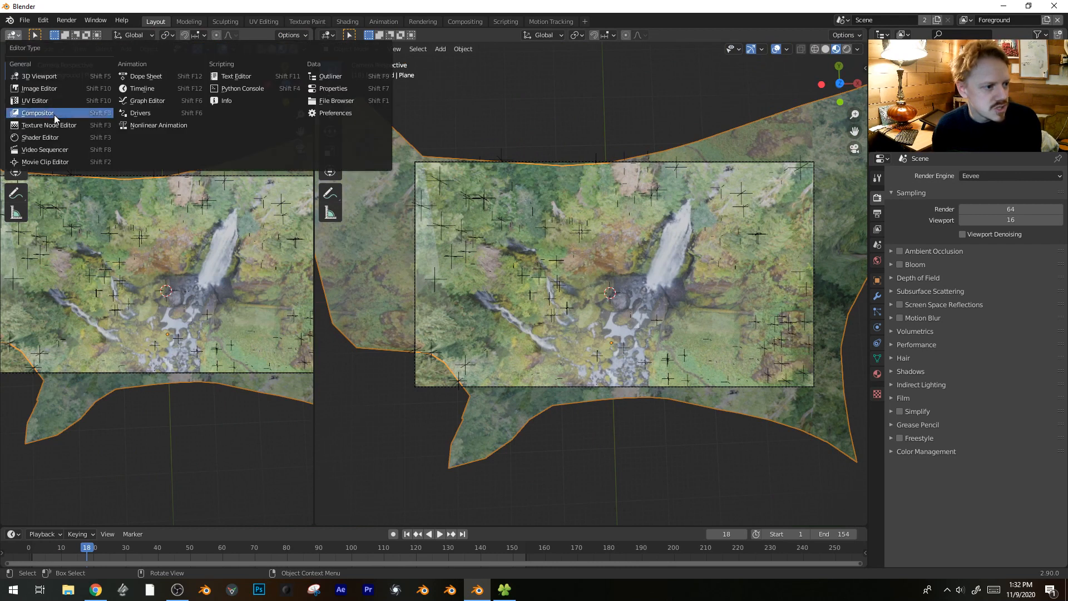
click(39, 137)
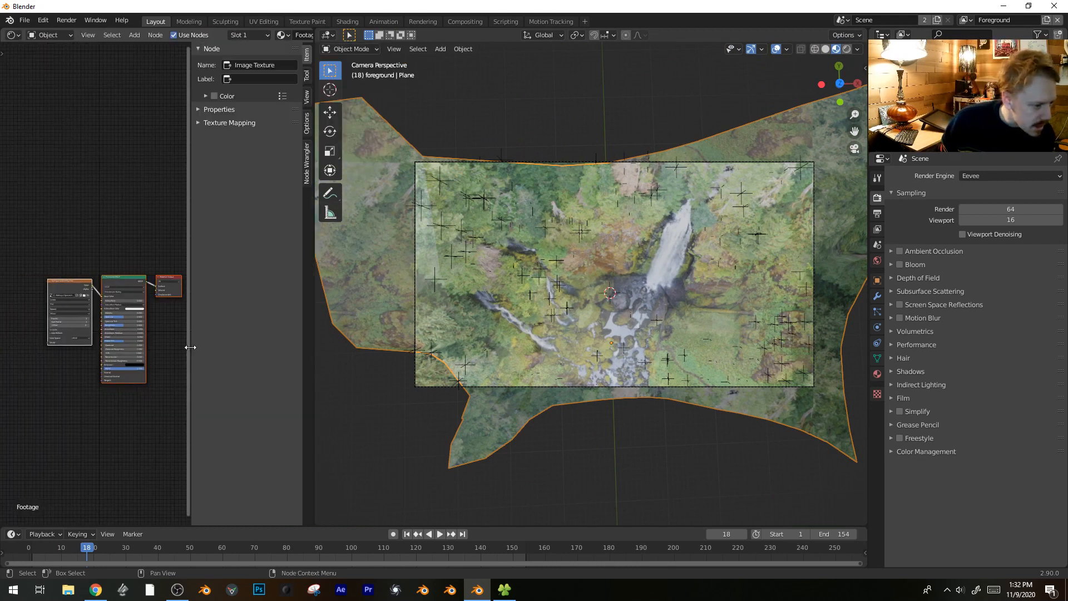
key(n)
scroll(71, 414, up, 5)
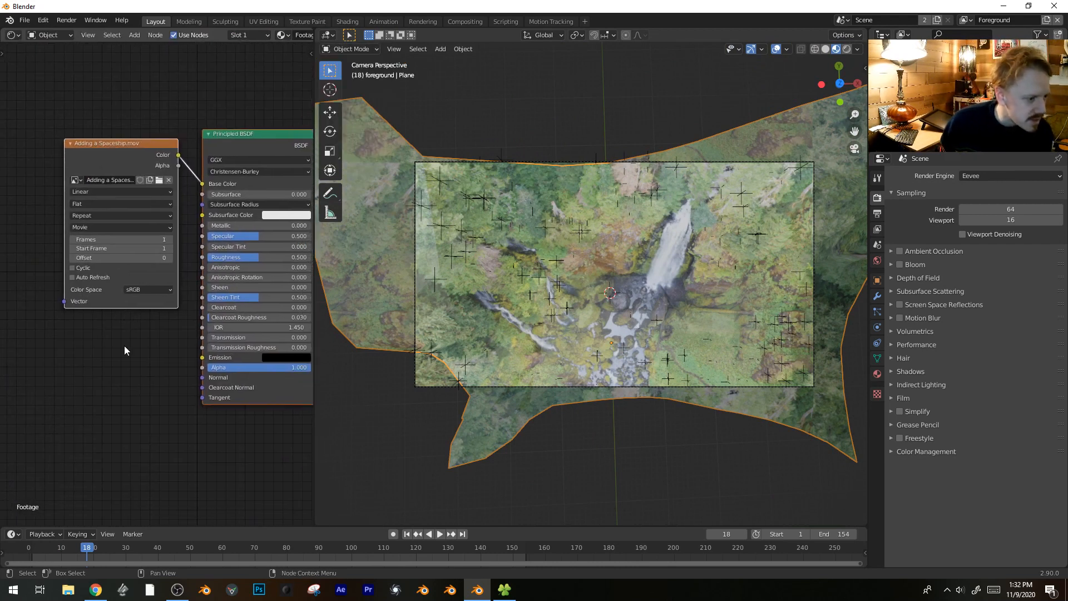
- Enable auto refresh on the movie texture, set its frame count to 2611, and play the footage to frame 86
scroll(87, 293, up, 1)
click(91, 276)
drag(106, 236, 136, 236)
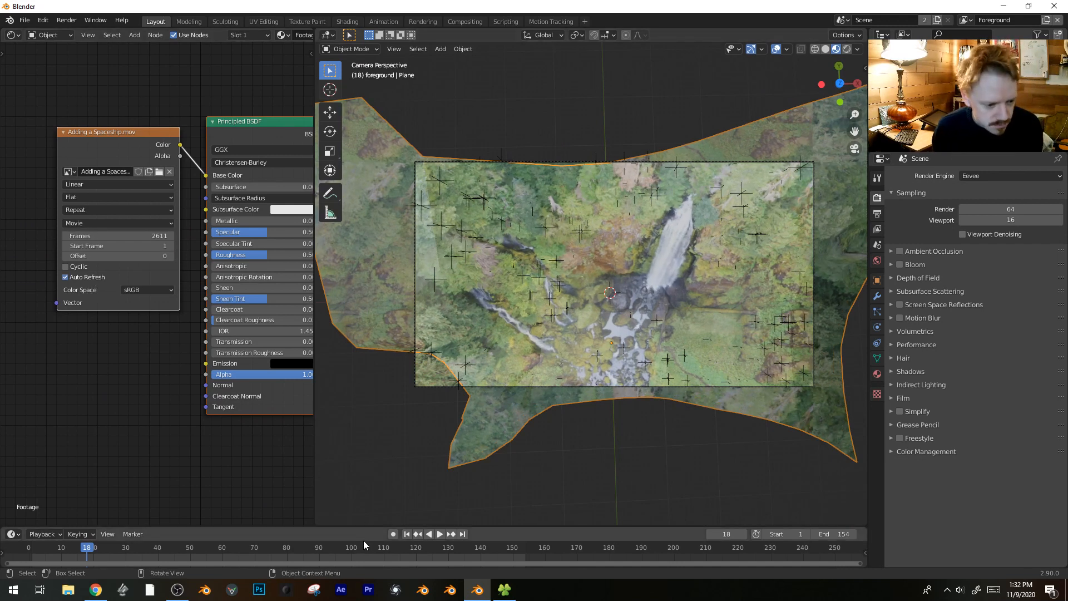
key(space)
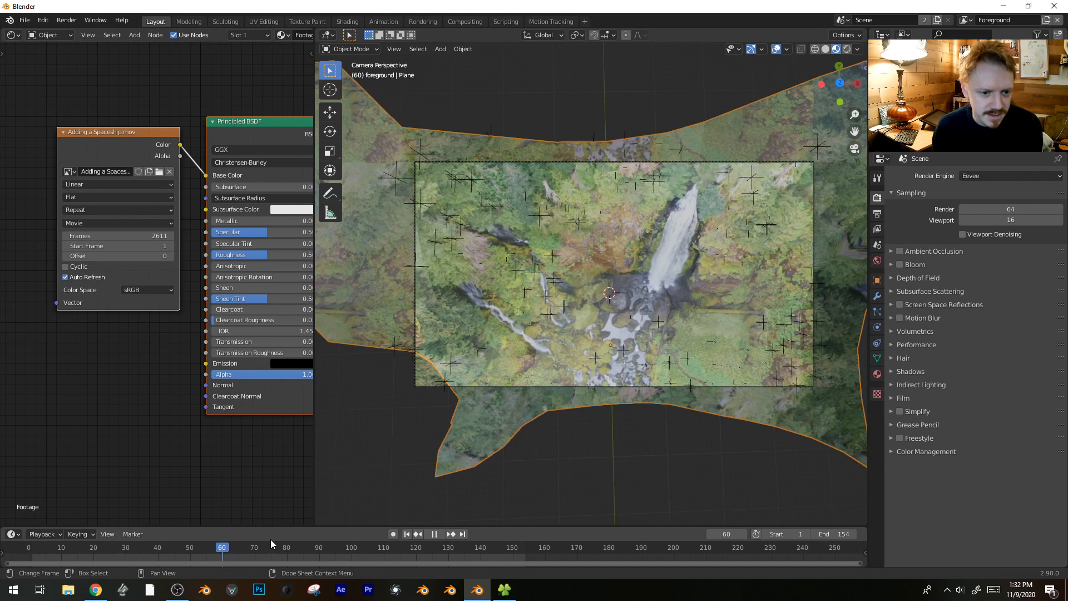
key(space)
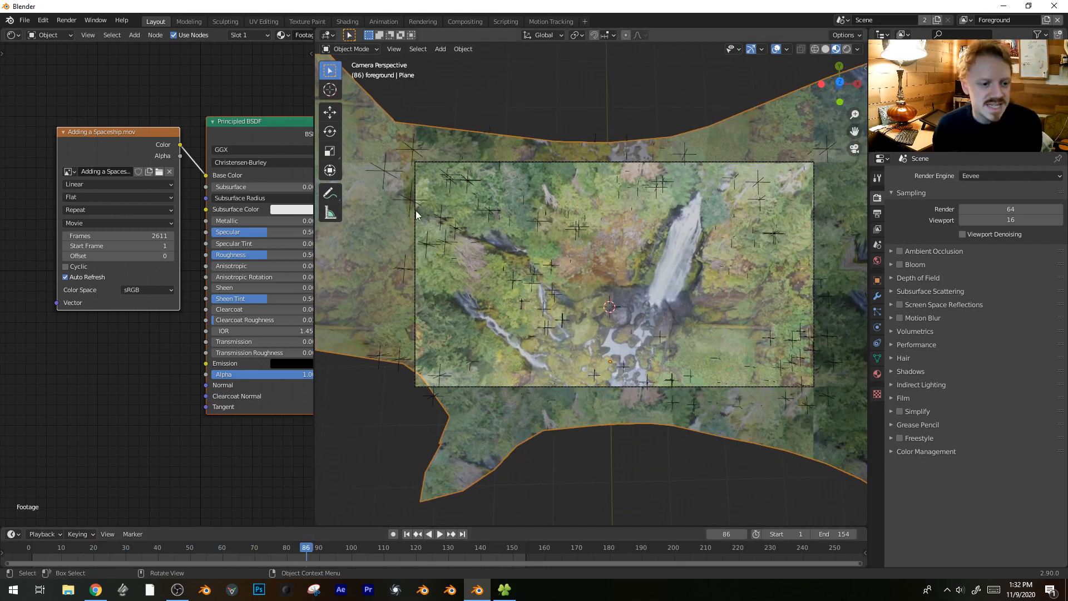
- Set the movie texture's extension mode to Extend and check the projection from outside and through the camera
shift+middle_drag(416, 213, 419, 244)
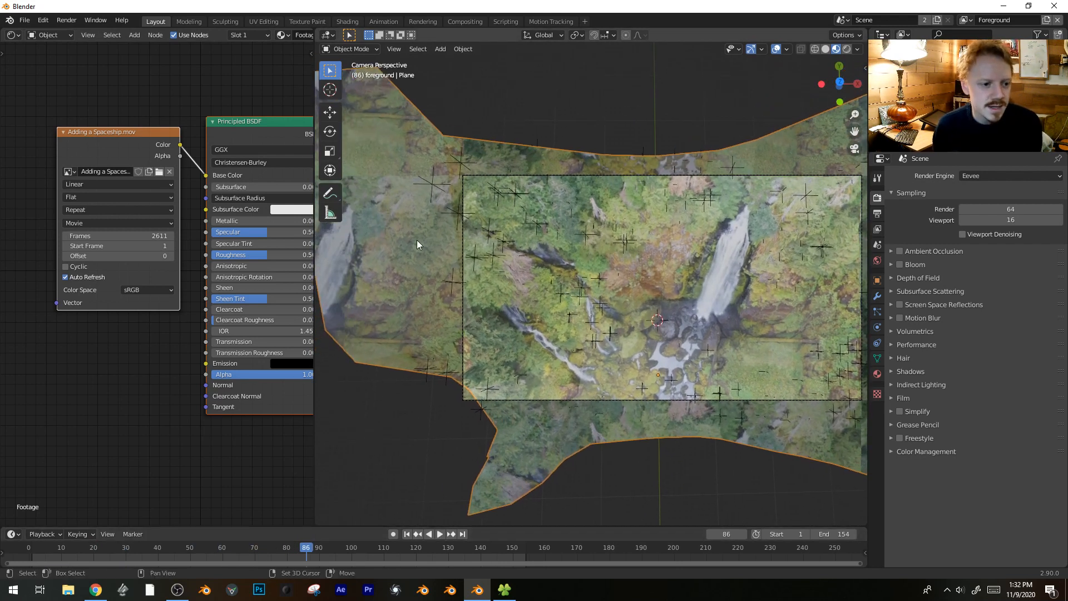
click(93, 209)
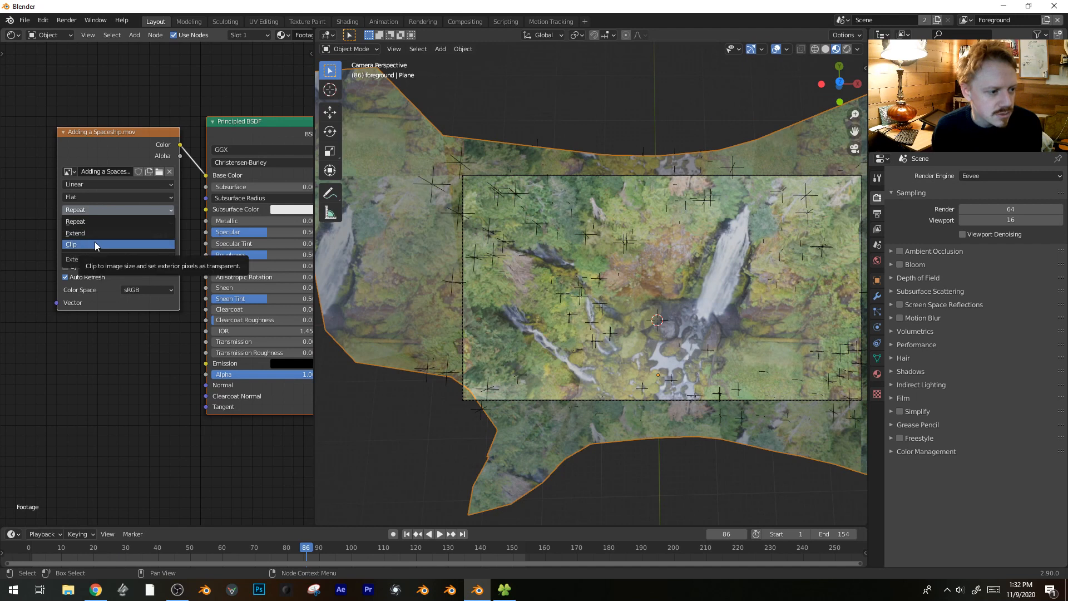
click(102, 232)
key(space)
key(space)
key(KP_0)
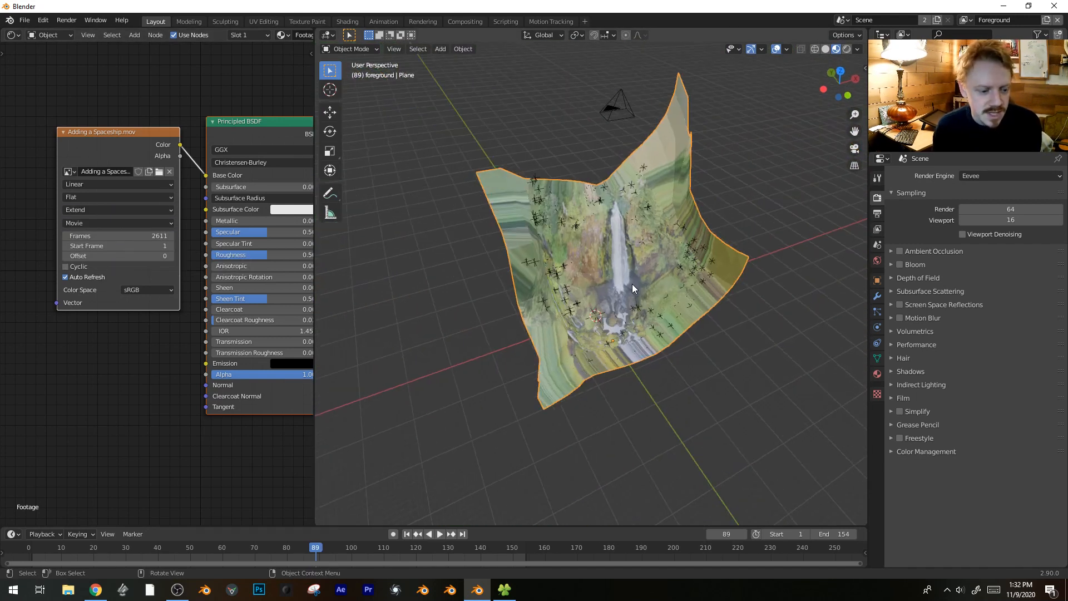
key(KP_0)
- At frame 0, delete the terrain mesh faces that lie outside the camera frame
click(29, 551)
key(Tab)
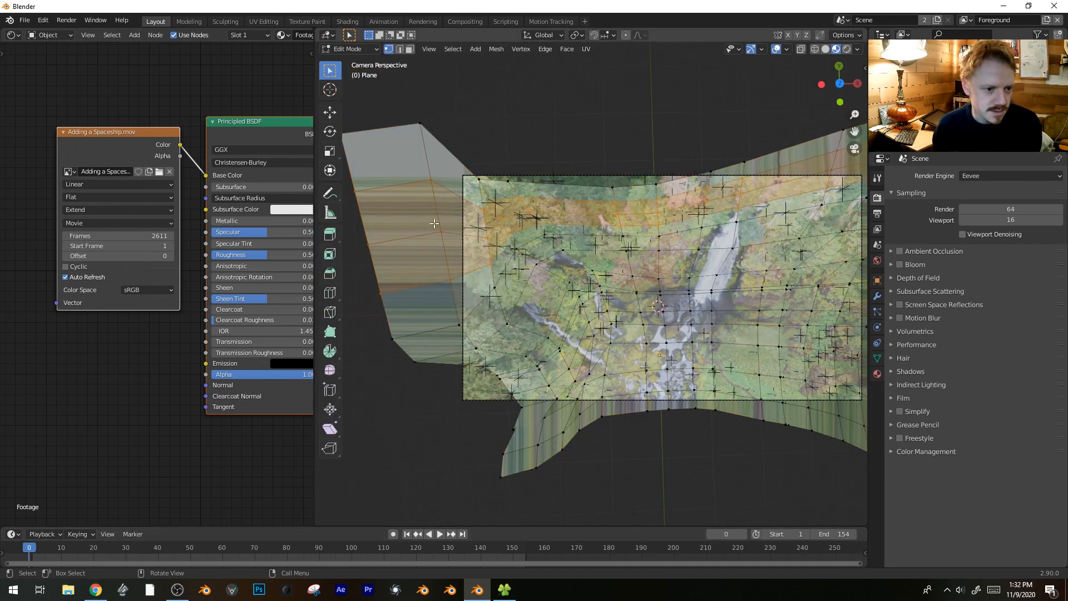
shift+middle_drag(421, 300, 300, 361)
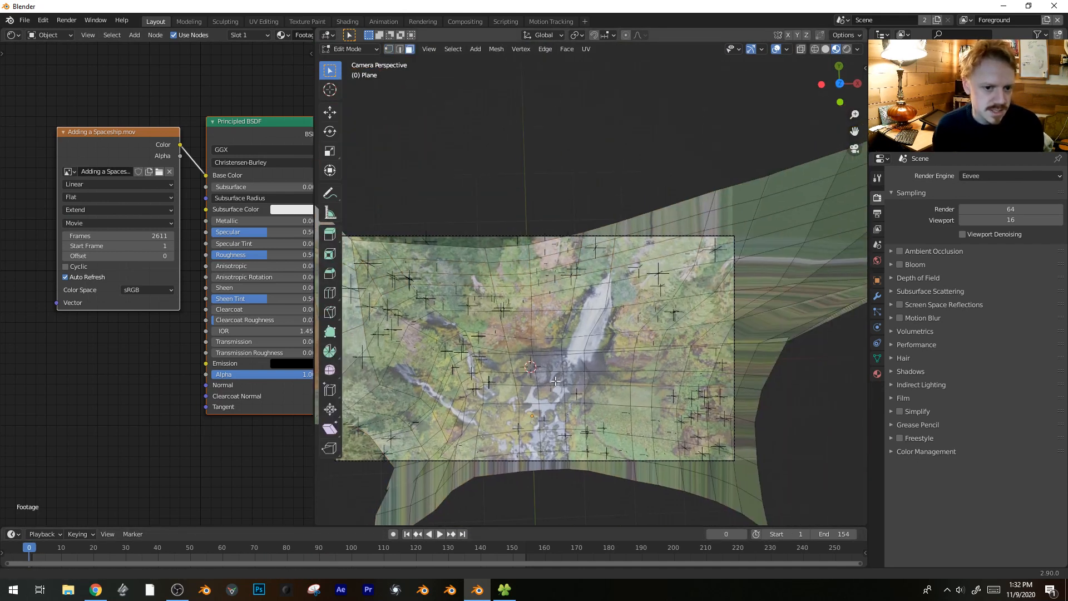
drag(770, 172, 850, 277)
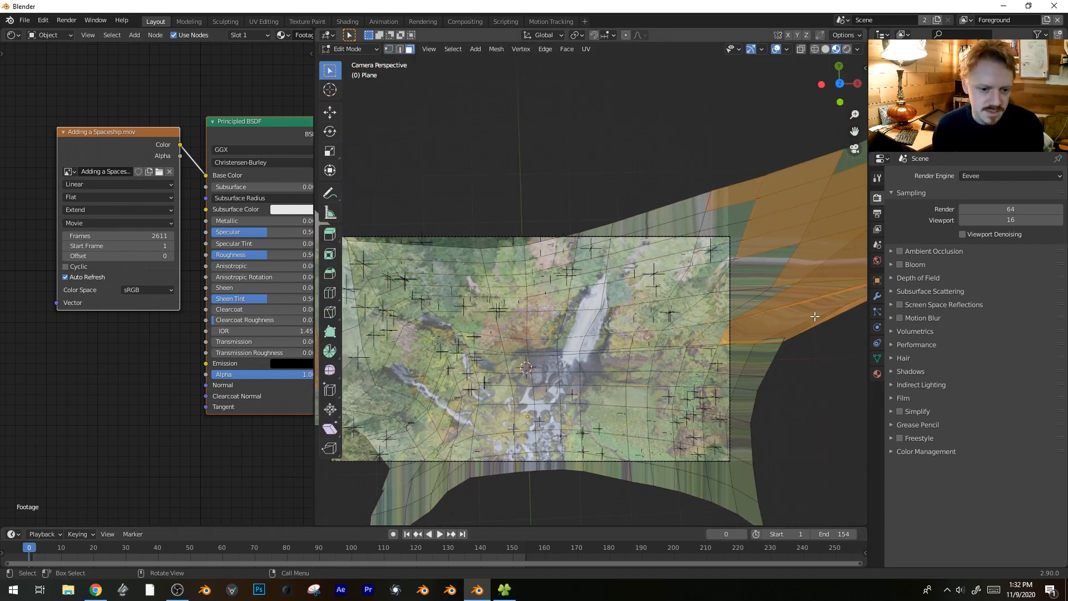
key(alt+a)
scroll(645, 312, down, 3)
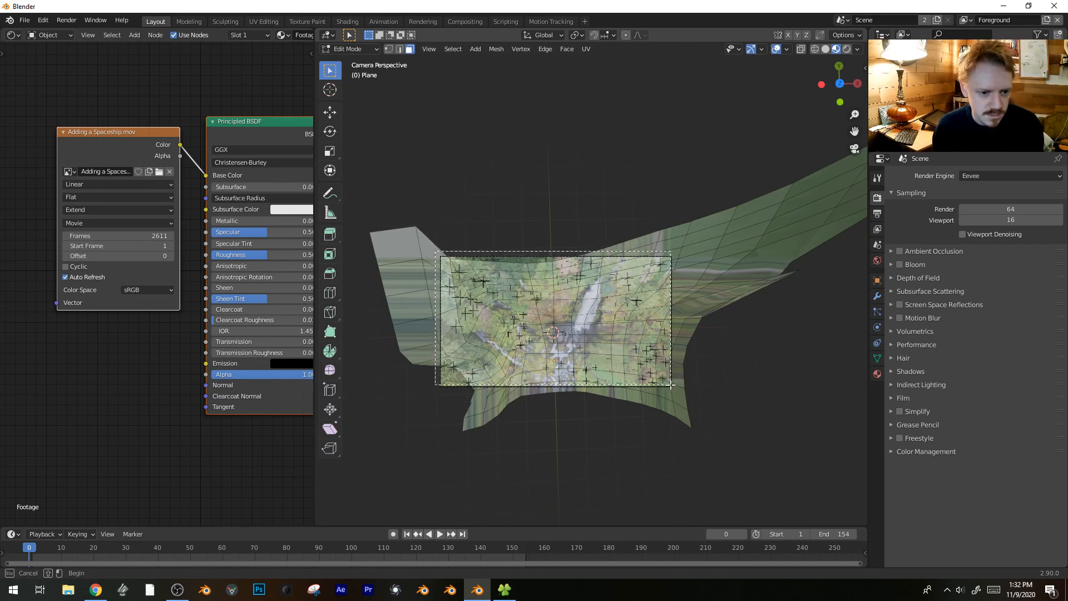
drag(671, 385, 671, 386)
scroll(671, 387, up, 1)
key(ctrl+i)
key(x)
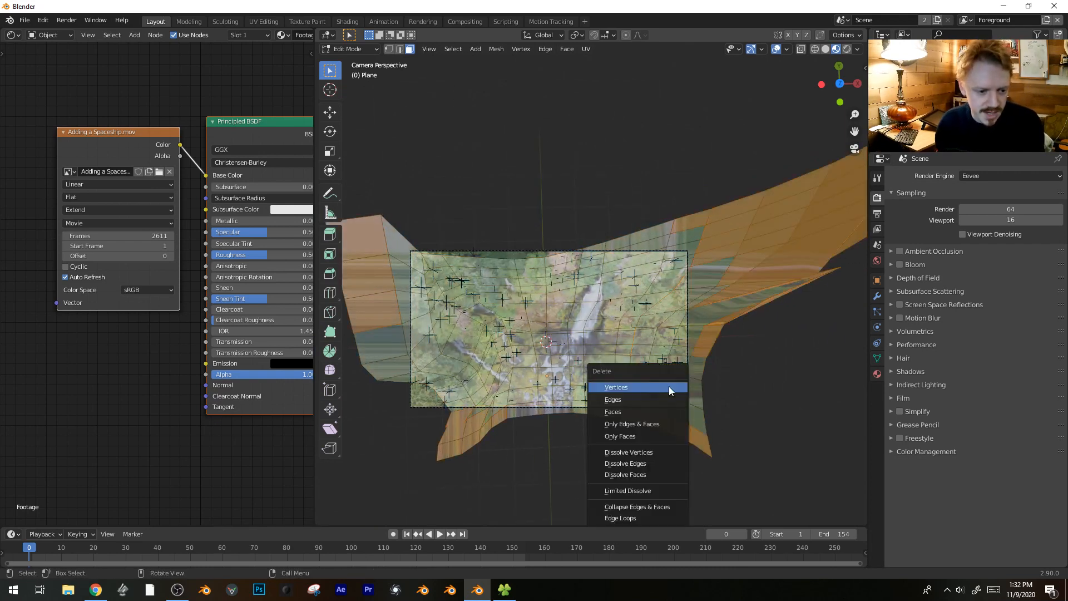
click(684, 412)
key(Tab)
- Play and scrub the footage to frame 105 while viewing the trimmed terrain from outside the camera in a wider viewport
key(space)
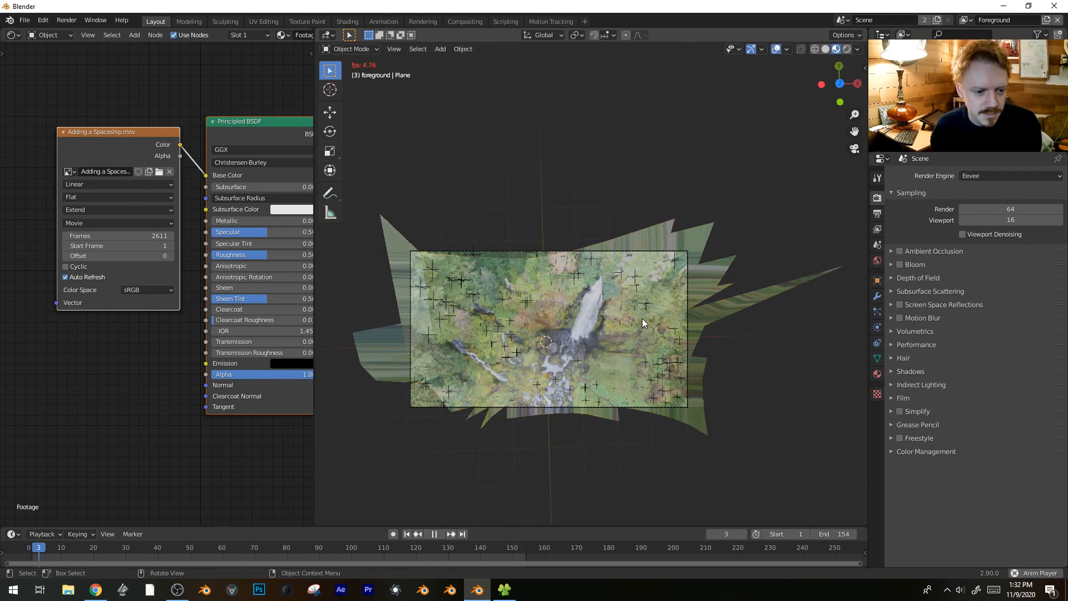
drag(315, 312, 255, 312)
middle_drag(500, 356, 531, 345)
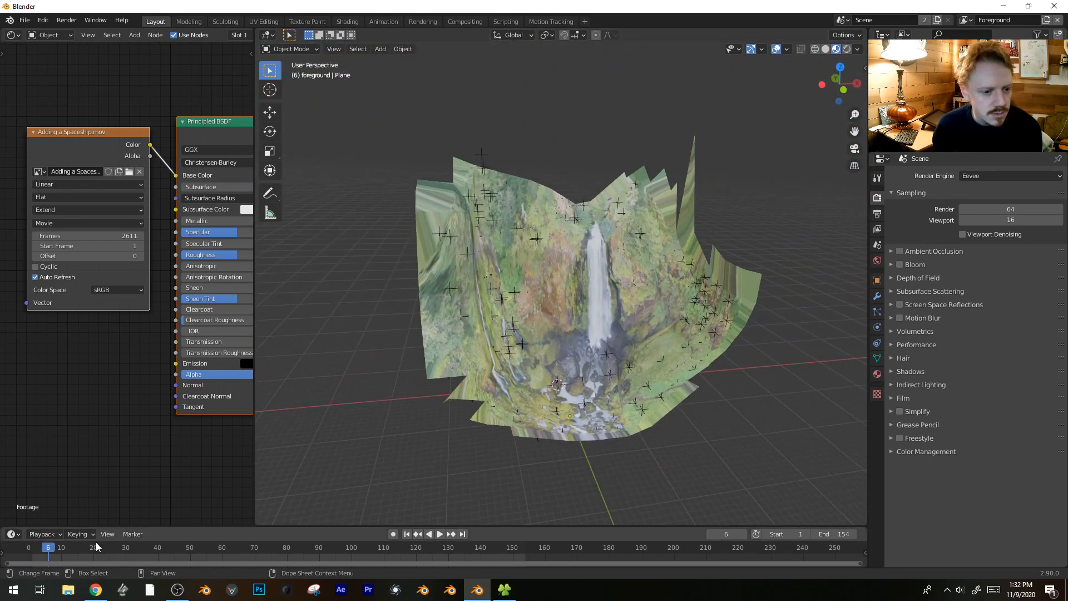
key(space)
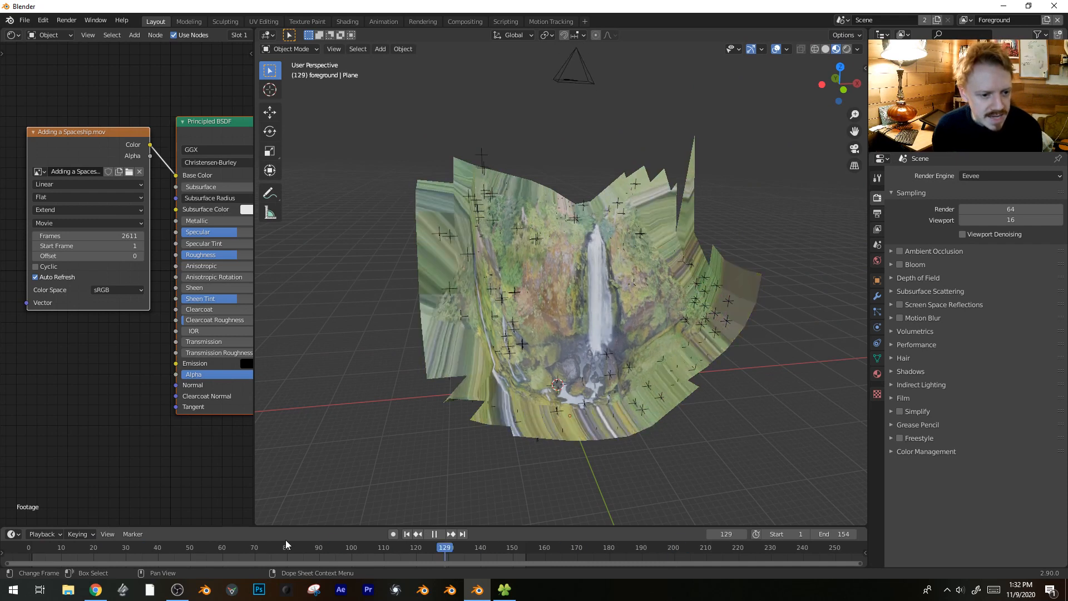
key(space)
click(127, 547)
scroll(556, 350, up, 8)
drag(189, 550, 367, 555)
- Move an edge on the terrain's back wall along the Y axis with proportional editing towards the tracking markers
key(Tab)
middle_drag(545, 300, 543, 269)
click(571, 265)
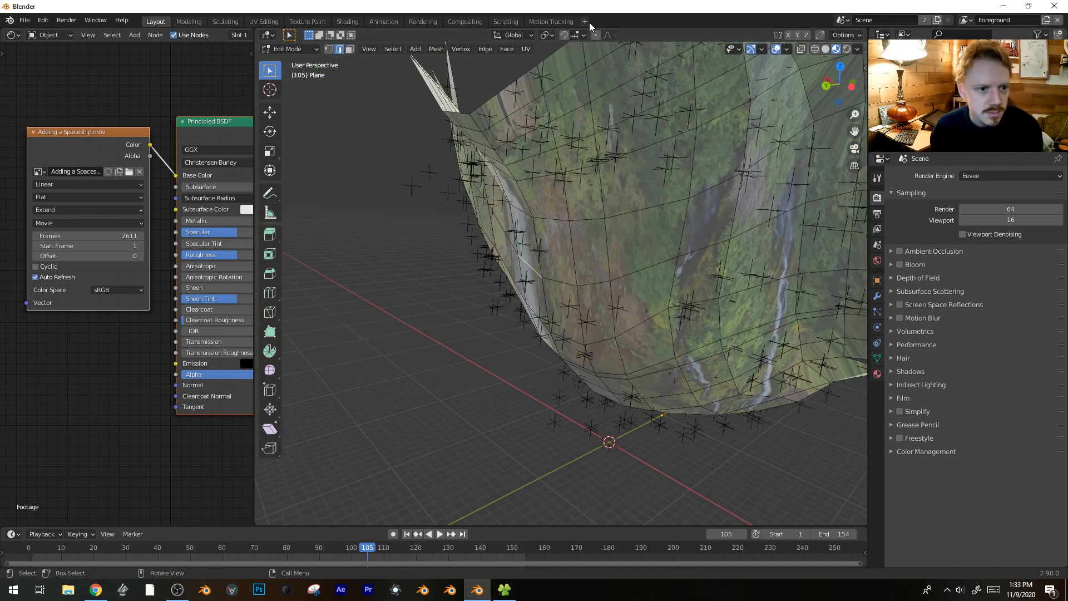
middle_drag(595, 239, 567, 227)
key(g)
key(y)
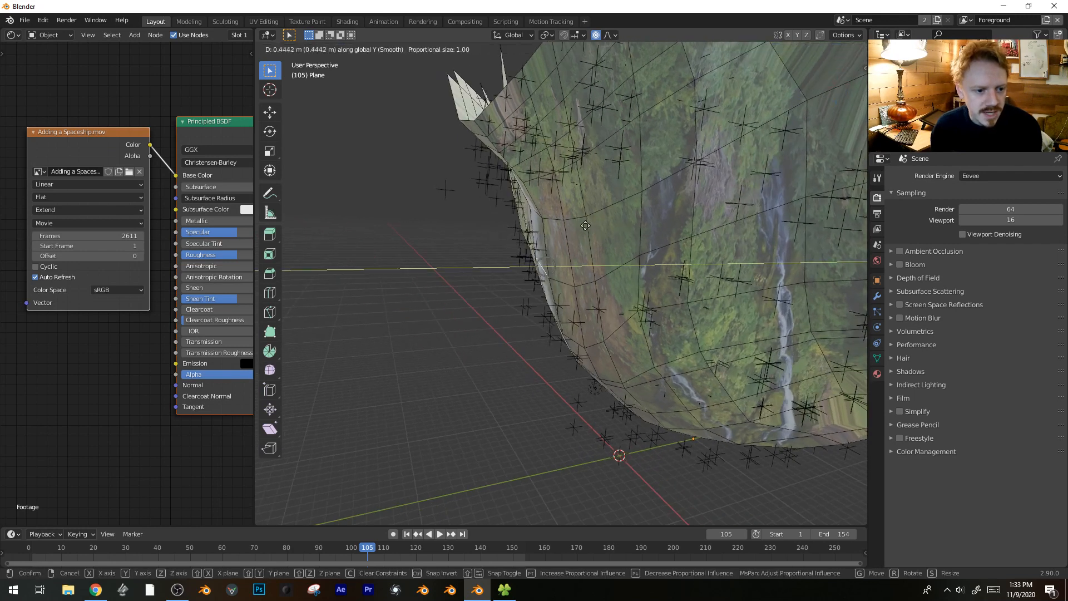
scroll(573, 228, down, 1)
click(571, 253)
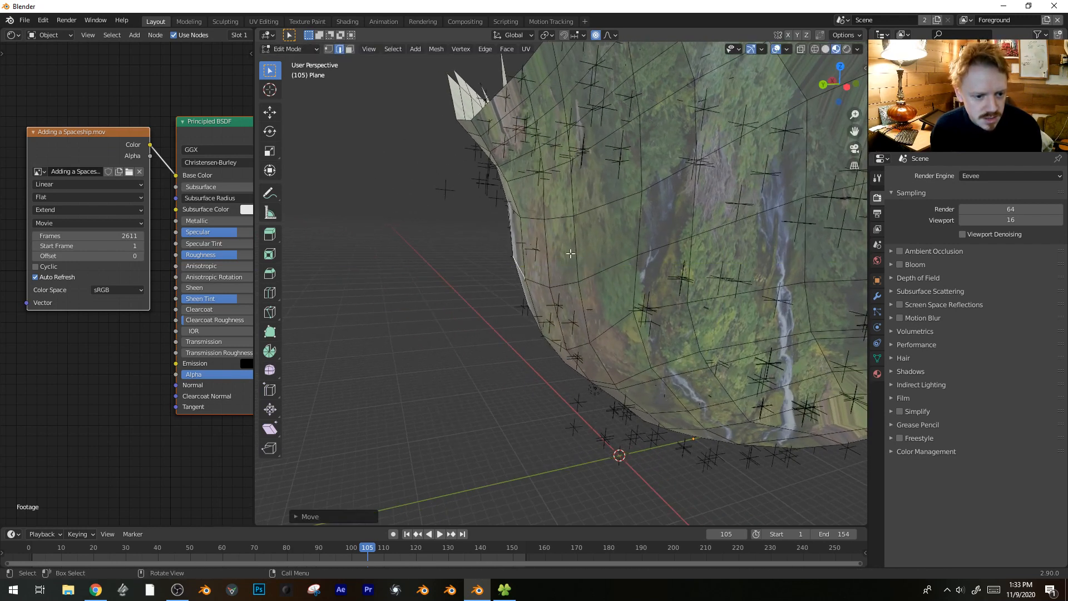
- Pull edges along the terrain's curved lower back towards the tracking markers with proportional editing
click(561, 336)
key(g)
click(559, 338)
middle_drag(558, 338, 414, 298)
key(g)
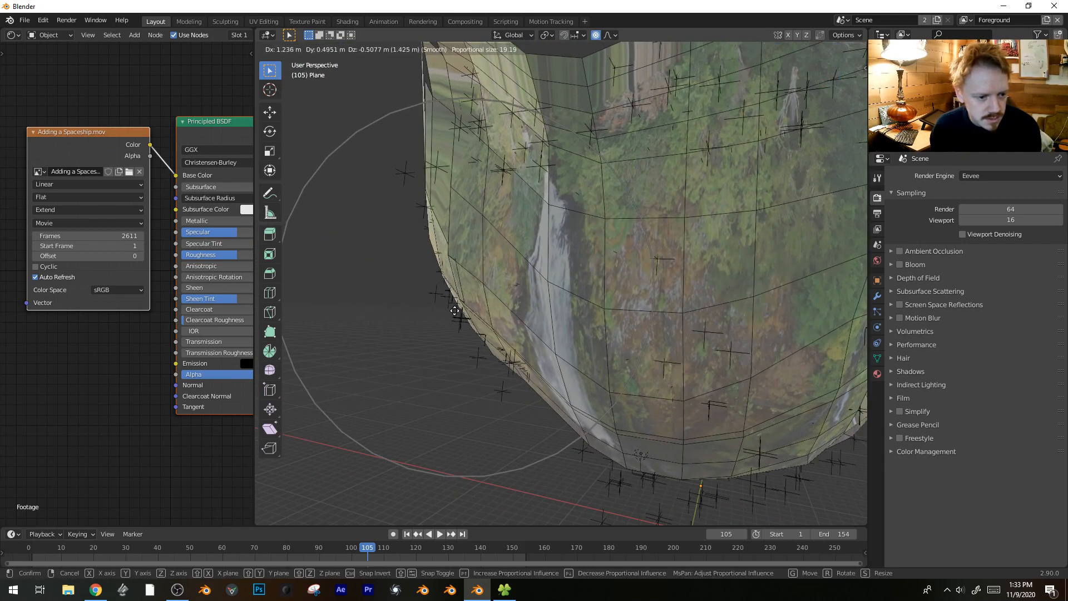
click(455, 311)
middle_drag(455, 310, 522, 294)
key(g)
click(426, 303)
- Move further edges around the waterfall to fit the tracking markers, and rotate the last one with proportional editing
middle_drag(424, 302, 492, 265)
key(g)
click(511, 283)
click(480, 244)
key(g)
click(483, 248)
click(601, 222)
key(g)
click(615, 237)
middle_drag(615, 236, 649, 249)
key(r)
click(553, 201)
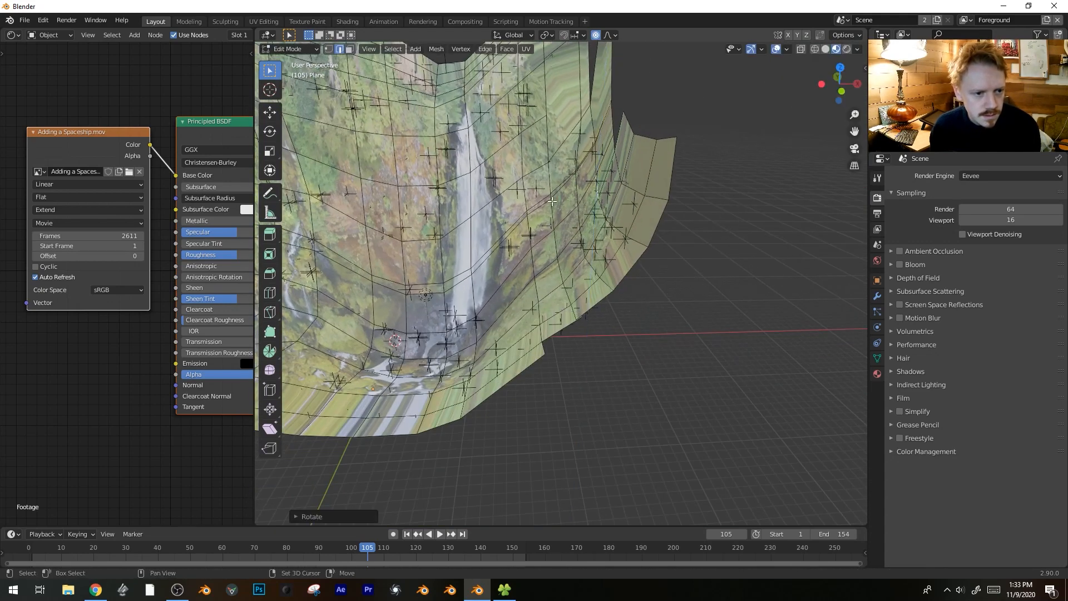
- Leave mesh editing and play and scrub the footage from outside the camera, stopping at frame 97
shift+middle_drag(552, 202, 670, 250)
key(Tab)
scroll(600, 303, down, 4)
scroll(573, 313, up, 4)
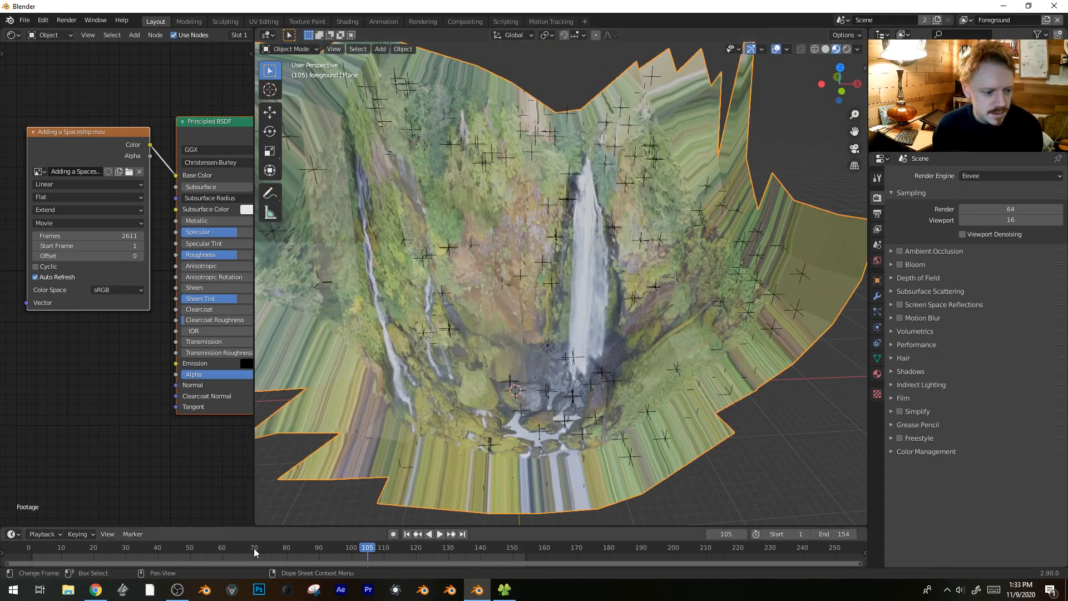
key(space)
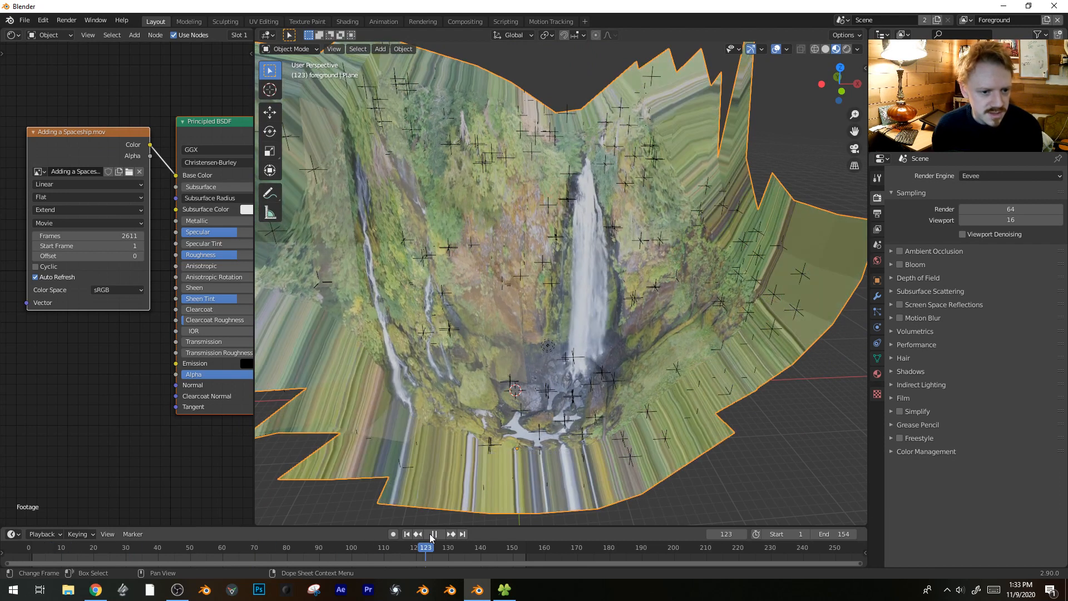
drag(306, 553, 150, 549)
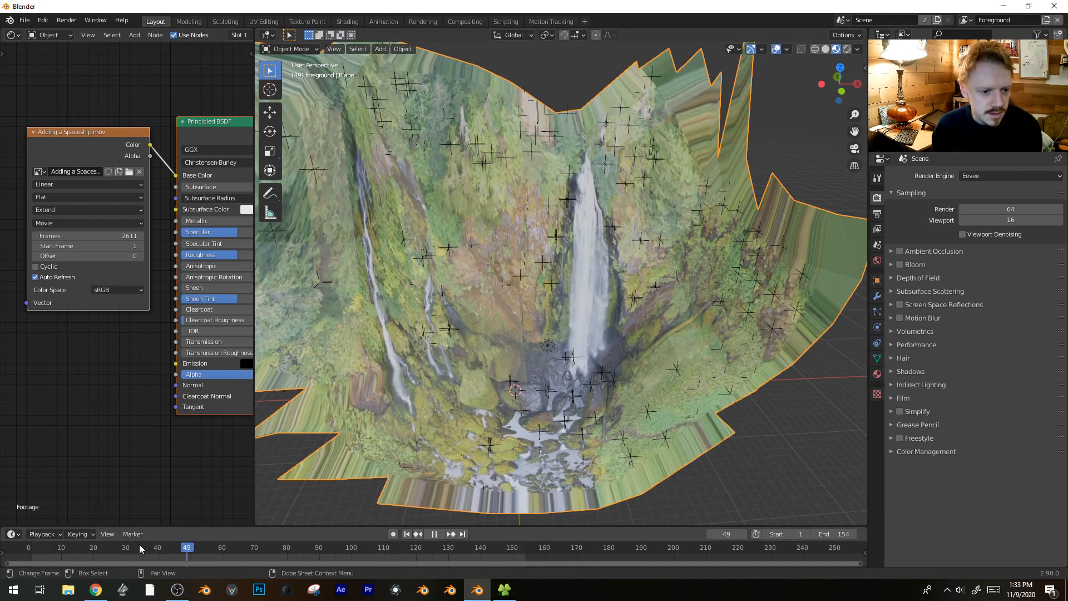
drag(243, 528, 342, 520)
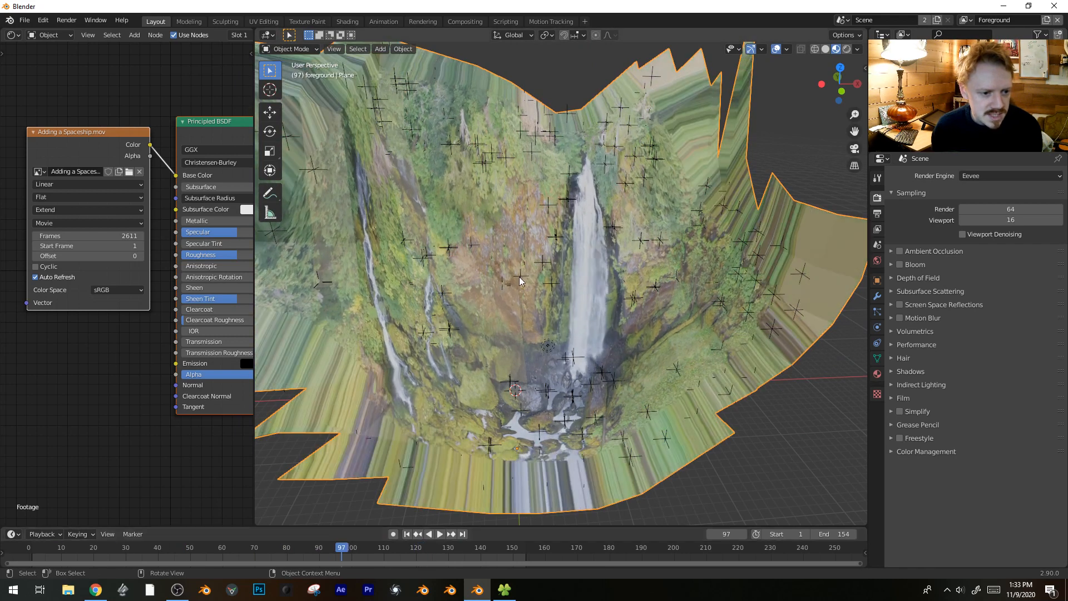
- Adjust the position and rotation of the selected terrain edge near the waterfall with proportional editing
scroll(457, 190, up, 2)
key(Tab)
key(g)
right_click(542, 223)
key(g)
right_click(547, 219)
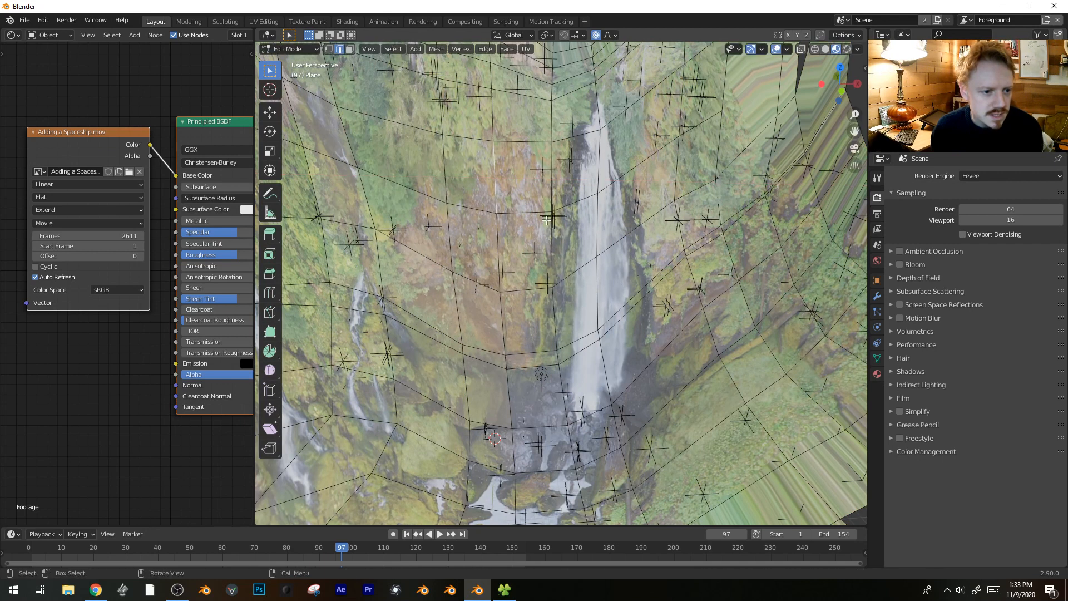
key(g)
click(555, 214)
key(r)
key(r)
- Shift the cliff section on the right side of the waterfall along negative Y with proportional editing
middle_drag(427, 117, 541, 211)
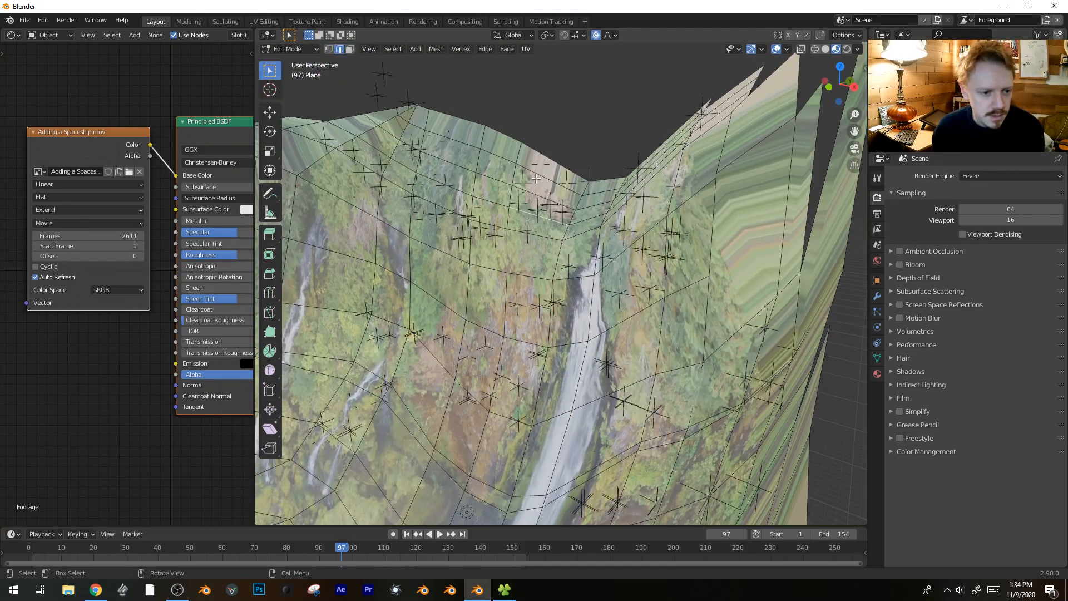
middle_drag(624, 190, 669, 333)
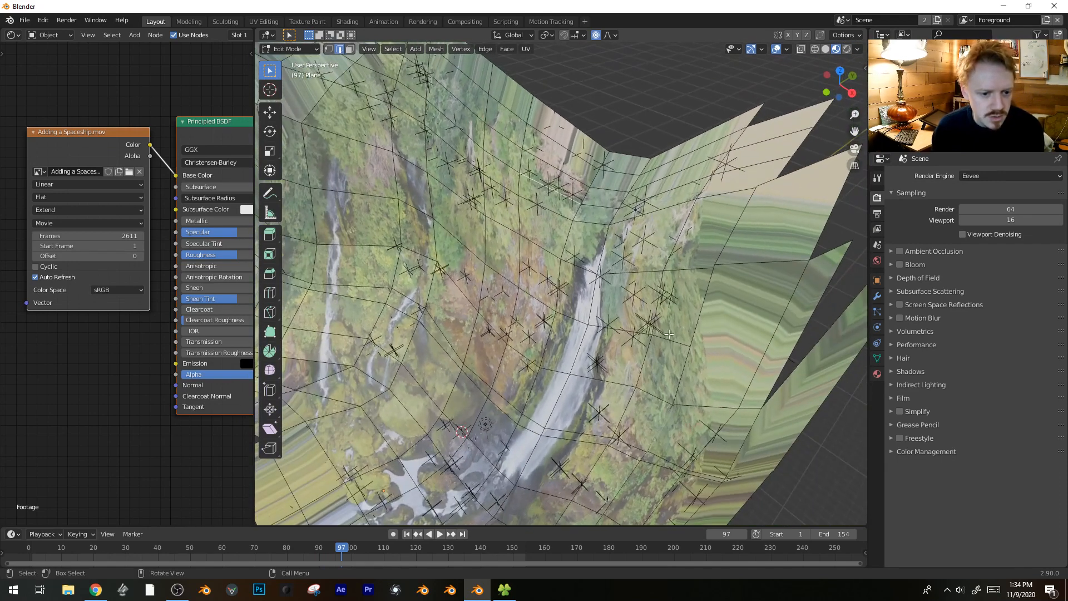
key(g)
key(y)
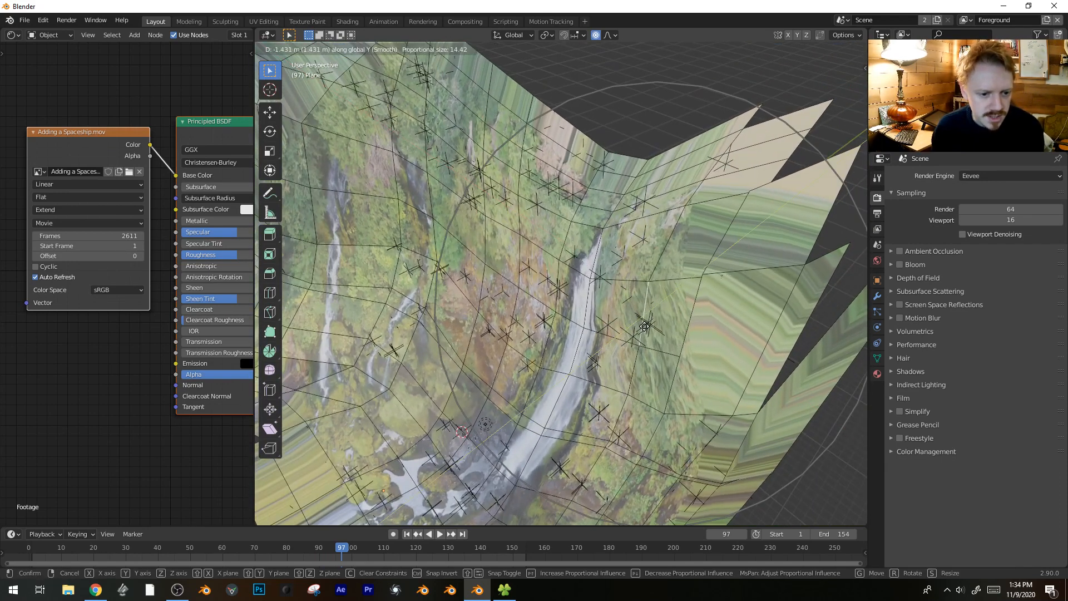
click(652, 328)
key(Tab)
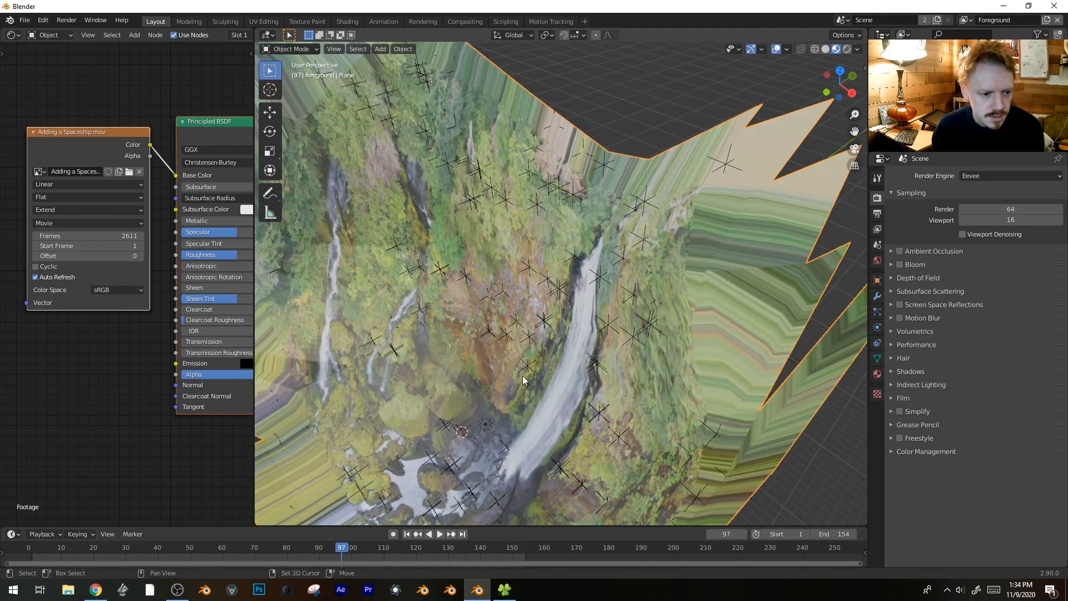
- Look through the camera and play the footage to frame 101 to check the reshaped terrain
shift+middle_drag(525, 376, 636, 315)
scroll(637, 315, down, 4)
key(KP_0)
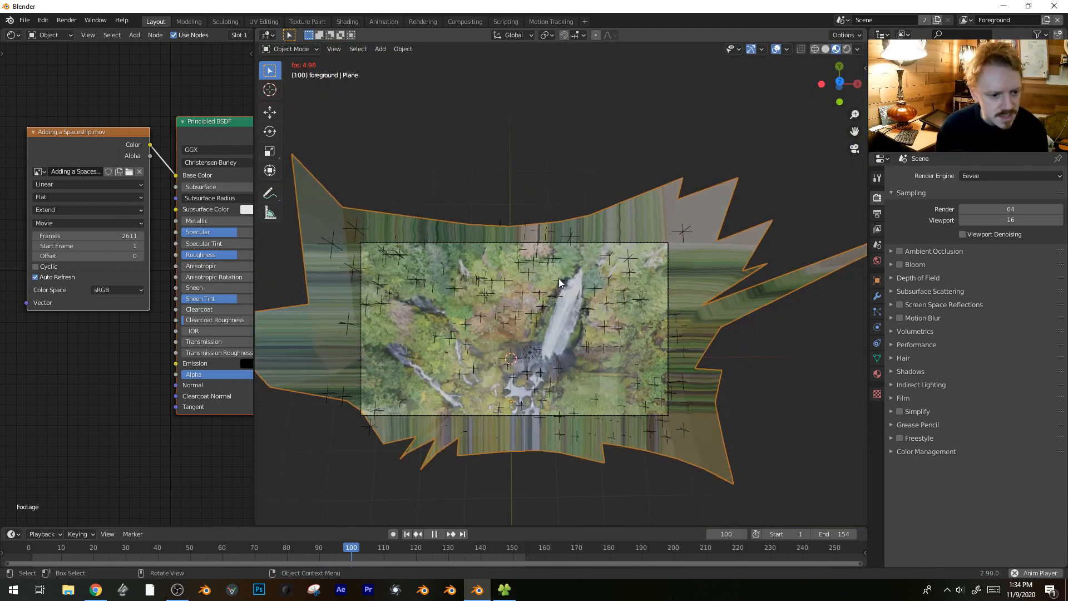
- Change the footage material's Principled BSDF shader to Emission
middle_drag(153, 115, 82, 149)
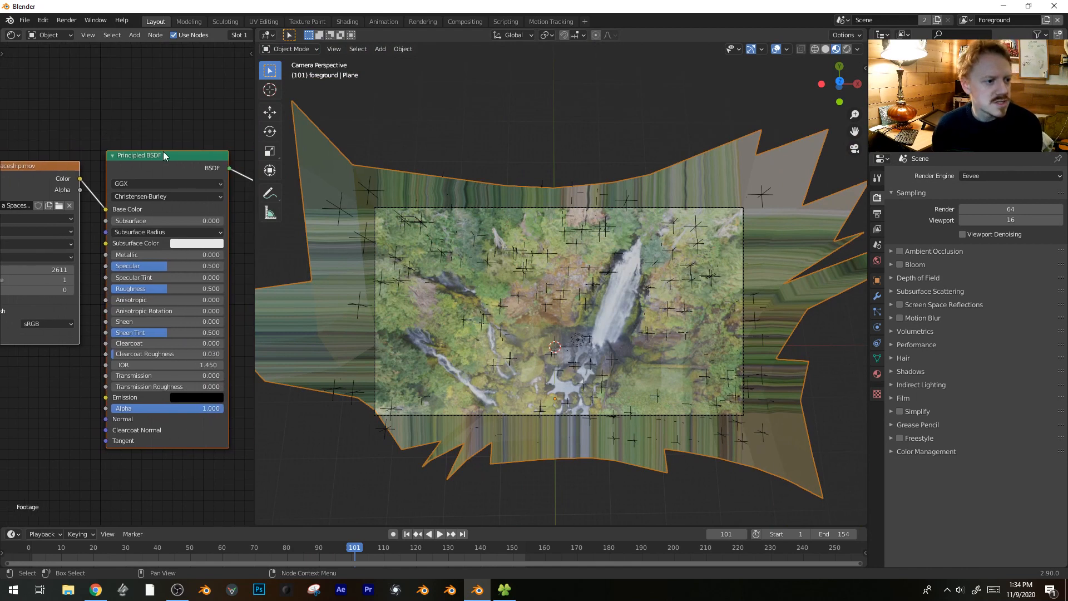
key(shift+s)
mouse_move(142, 173)
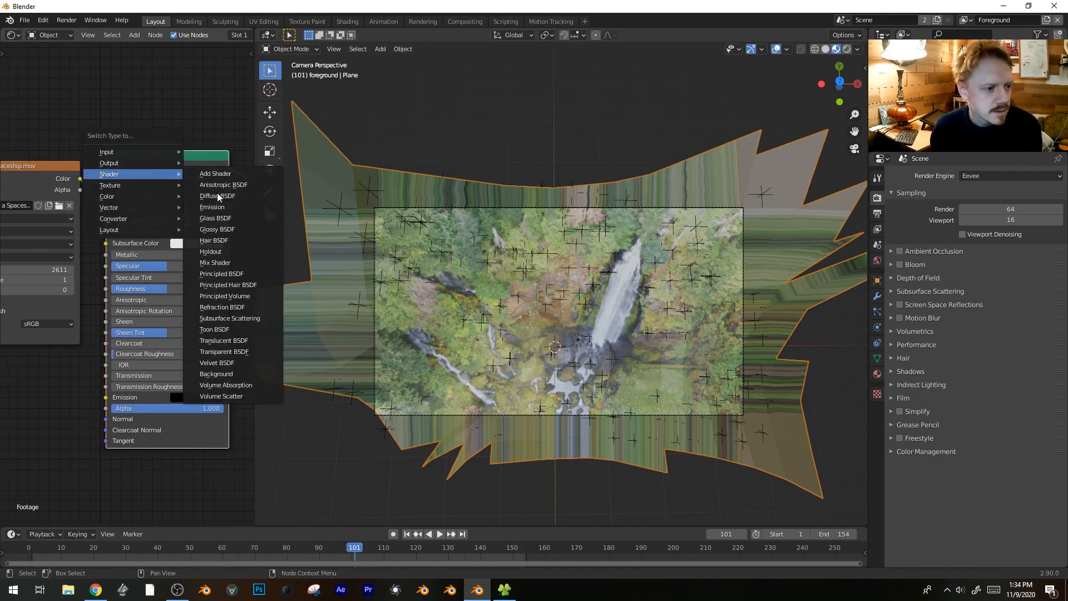
click(220, 207)
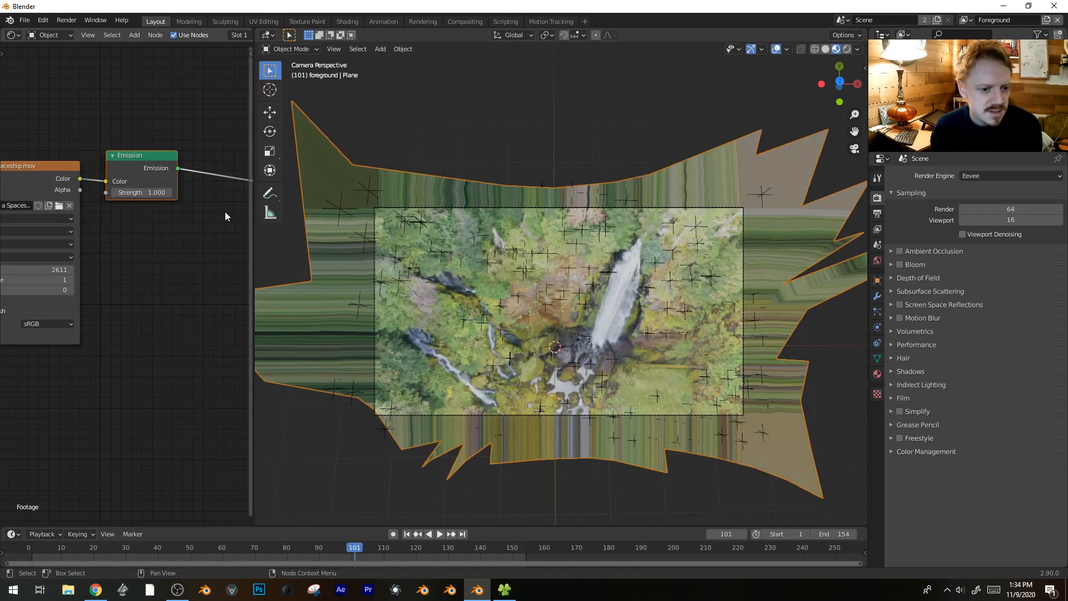
- Play the emissive footage projection from outside the camera, stop at frame 143, and inspect the terrain from an angle
middle_drag(538, 389, 508, 308)
scroll(509, 309, down, 2)
key(space)
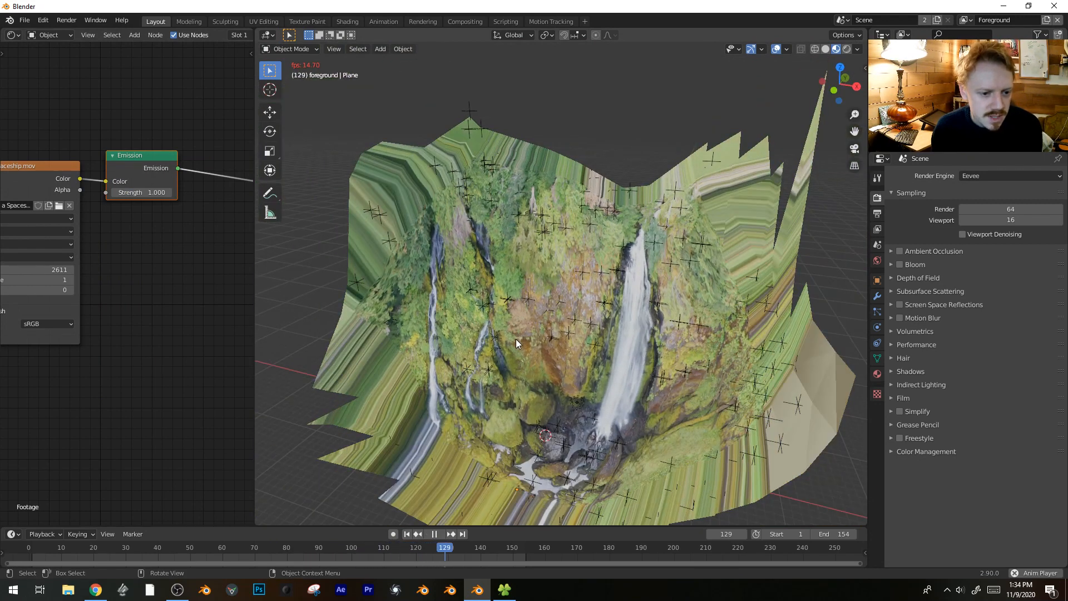
key(space)
key(KP_0)
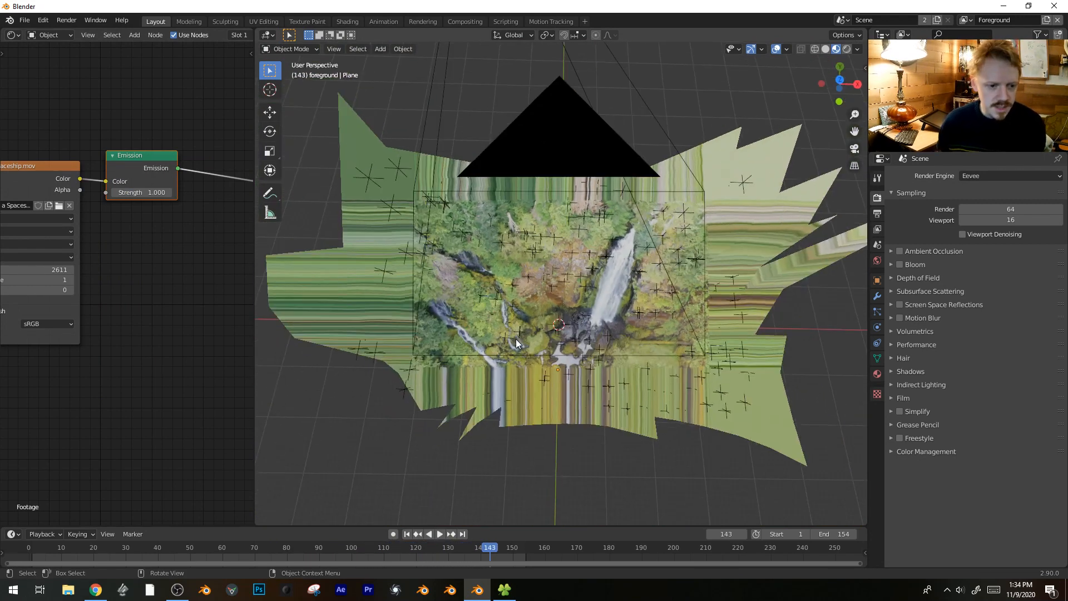
middle_drag(601, 380, 632, 326)
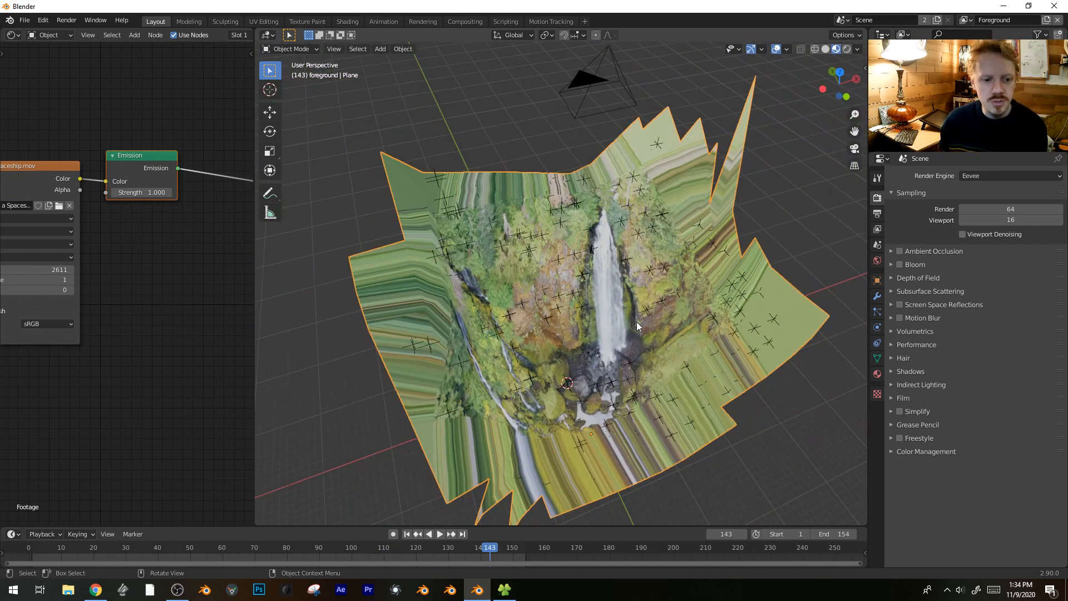
key(KP_7)
key(shift+d)
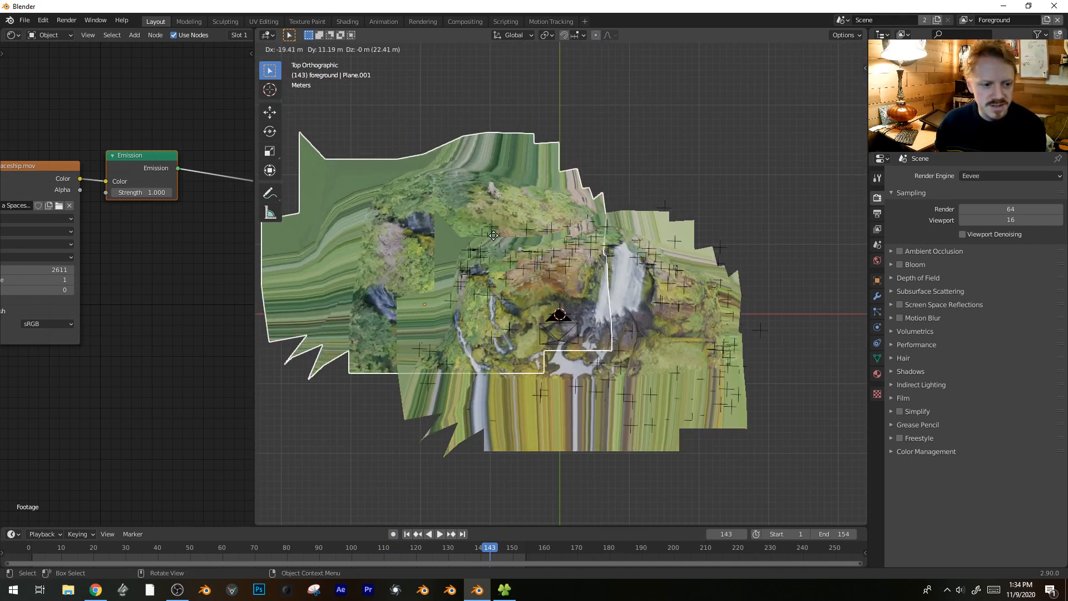
right_click(692, 375)
key(x)
click(692, 375)
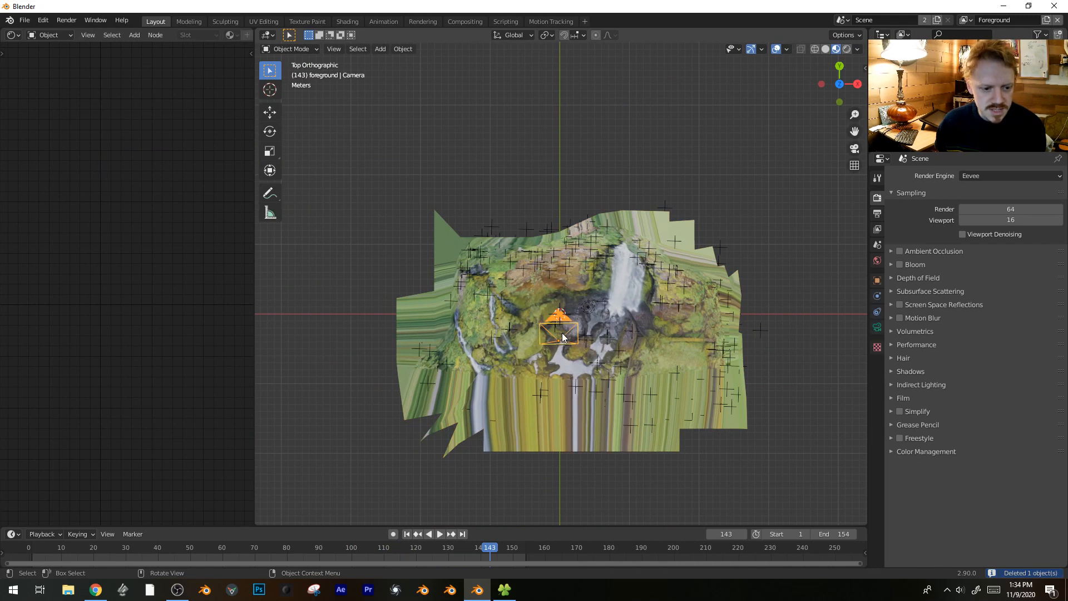
- Duplicate the terrain, offset the copy along X, and rotate it about Z to face the original
middle_drag(537, 270, 699, 221)
click(722, 195)
key(g)
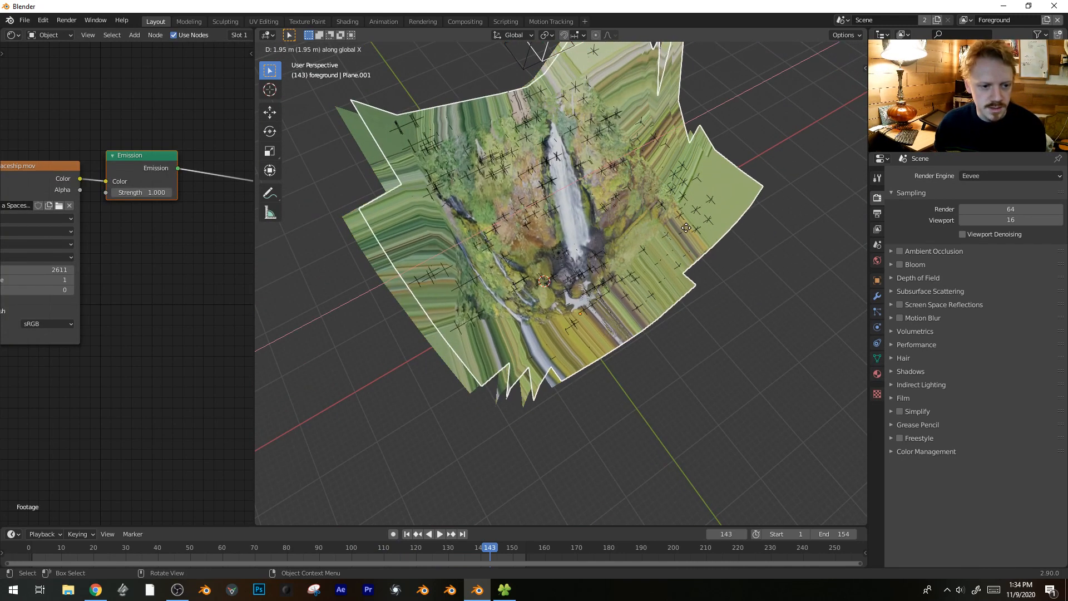
click(672, 205)
key(r)
key(z)
click(615, 438)
- Shift the terrain copy along the X and Z axes to line it up with the open side of the original
key(g)
key(x)
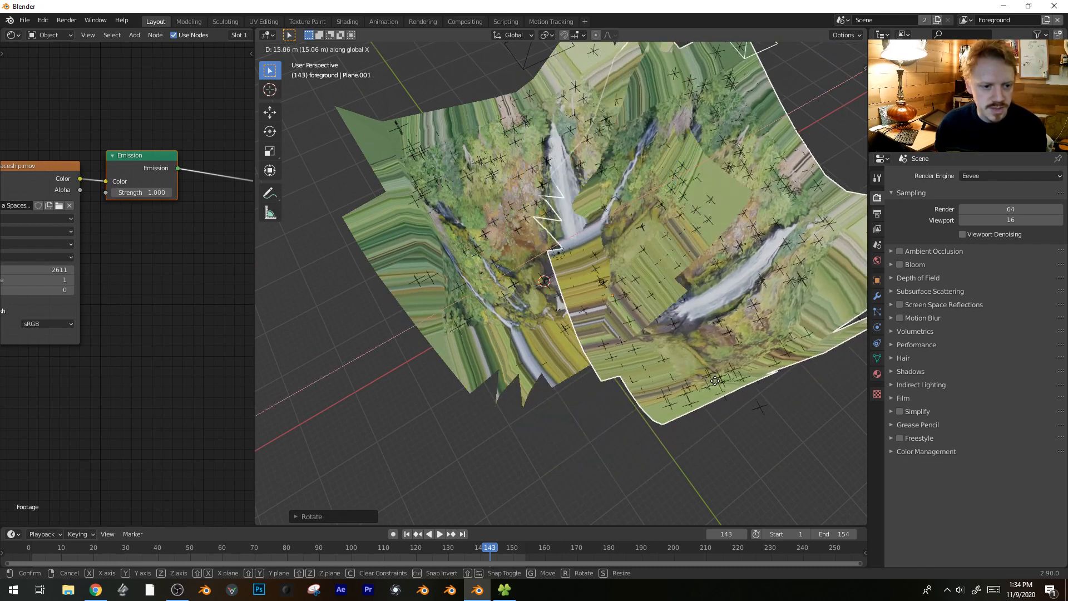
click(696, 383)
key(g)
key(z)
click(688, 409)
key(g)
key(x)
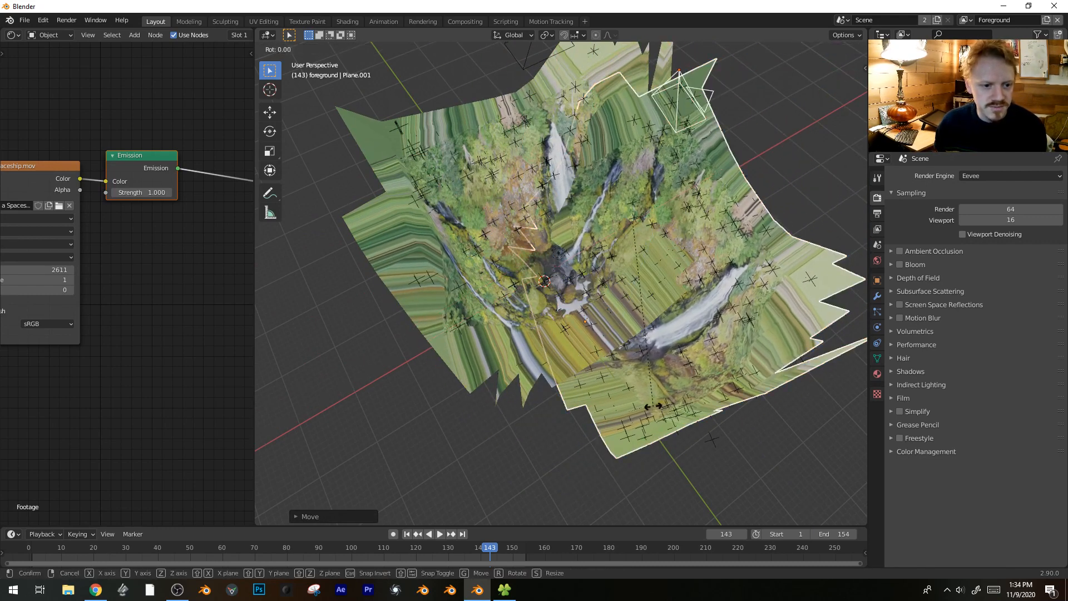
click(516, 426)
- Rotate the terrain copy further about Z and move it along Y so it sits opposite the original waterfall
key(r)
key(z)
click(634, 346)
middle_drag(634, 346, 752, 361)
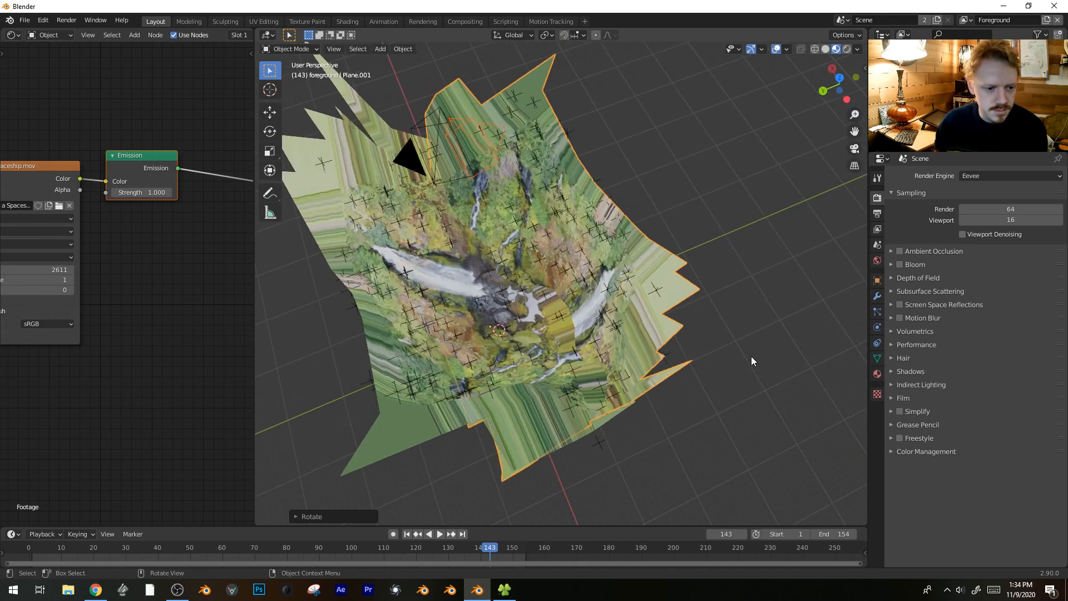
key(g)
key(y)
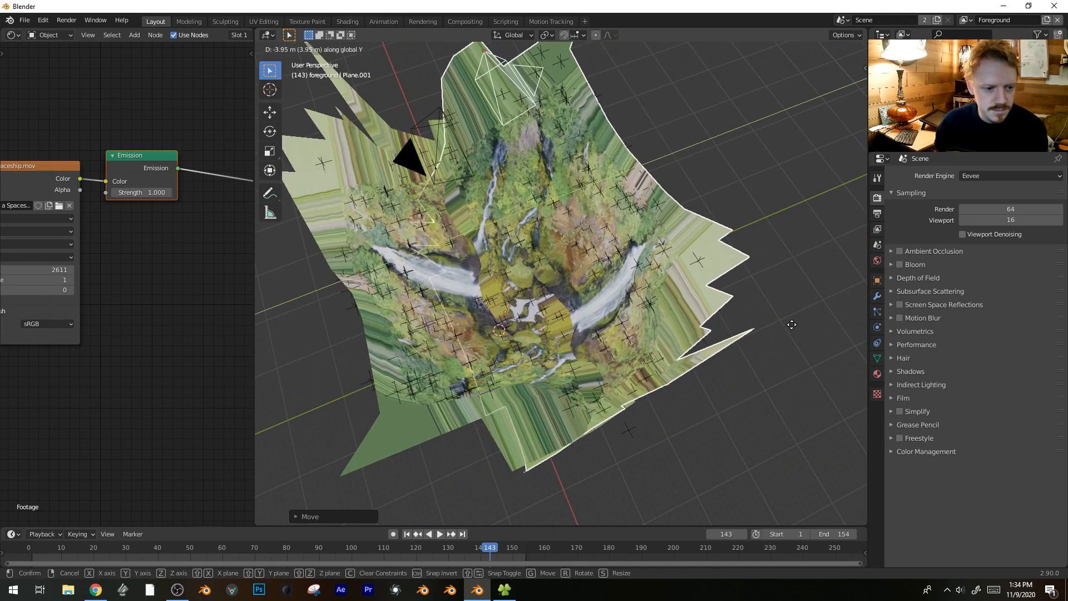
click(770, 369)
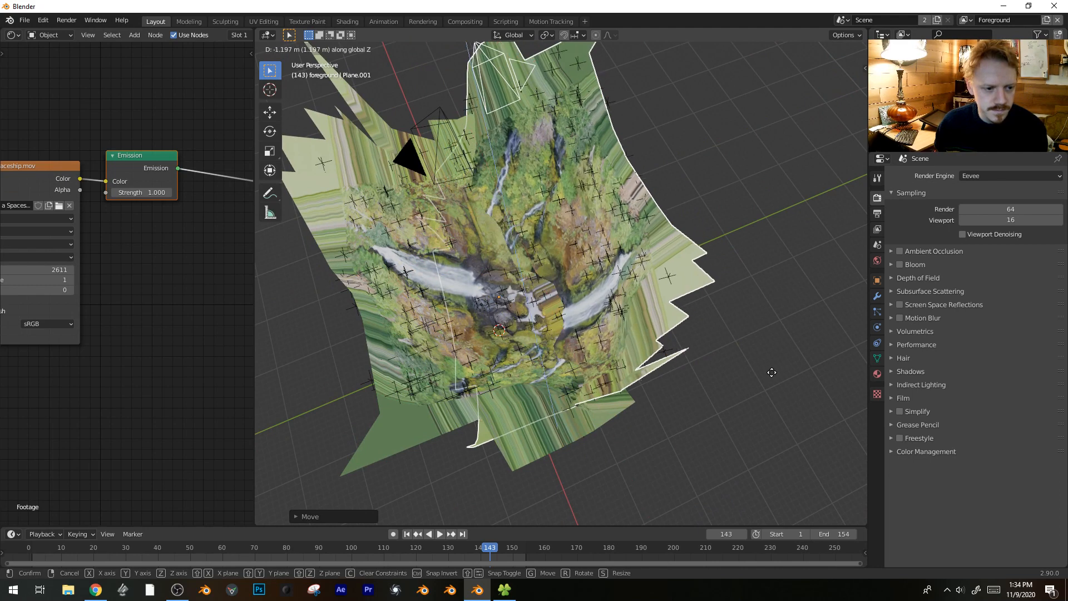
- Undo the last adjustment of the terrain copy and move it along Y, farther from the original terrain
key(alt+a)
middle_drag(773, 372, 390, 371)
key(ctrl+z)
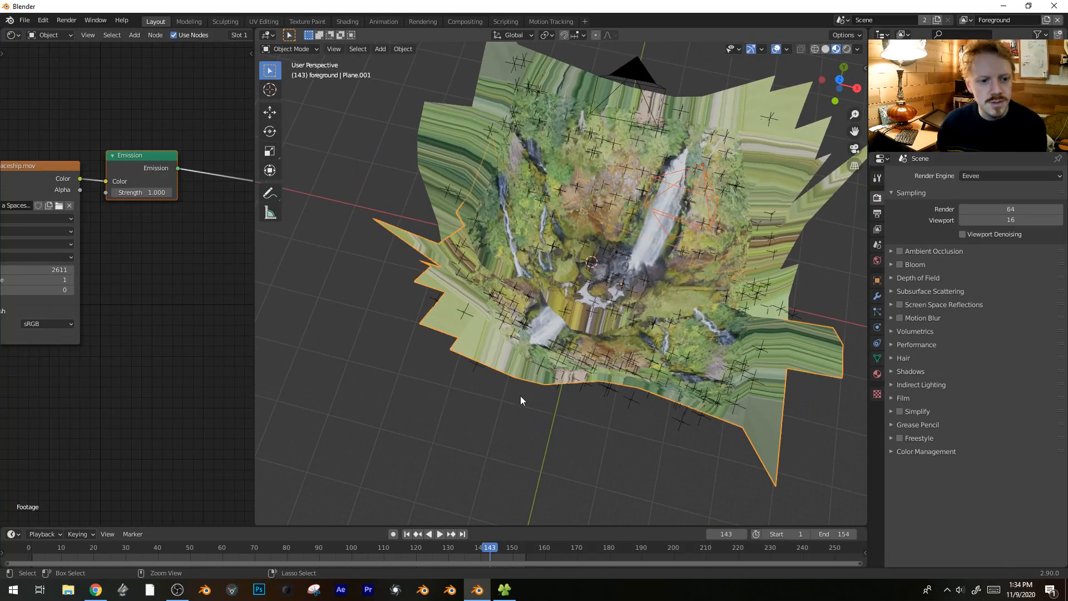
middle_drag(519, 396, 666, 344)
key(g)
key(y)
click(715, 308)
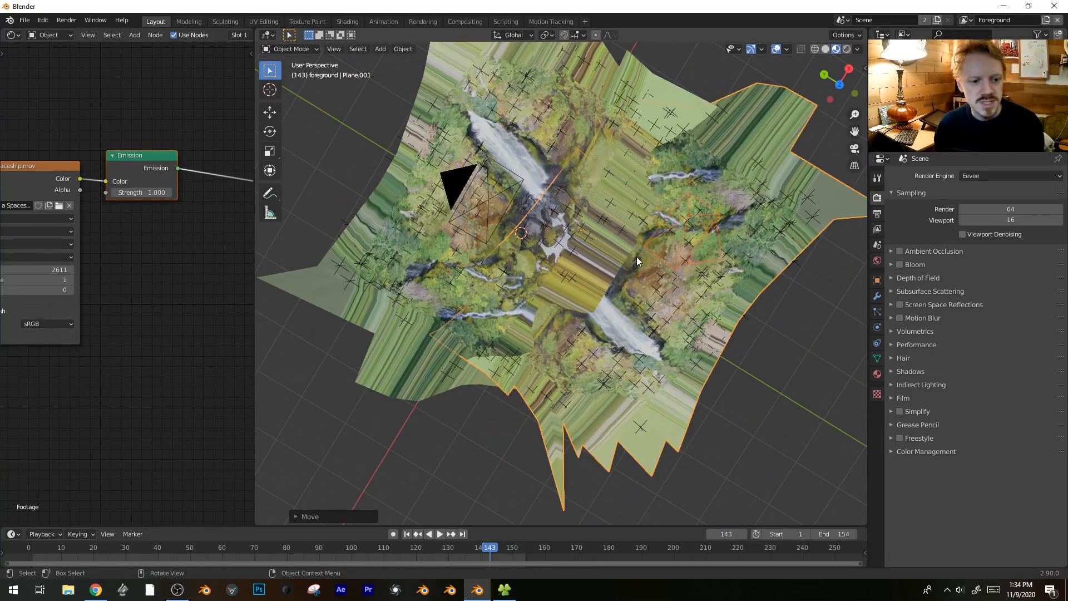
- Add a UV sphere and position it in the space between the two terrain pieces, near the waterfall
middle_drag(637, 256, 592, 212)
key(shift+a)
mouse_move(593, 211)
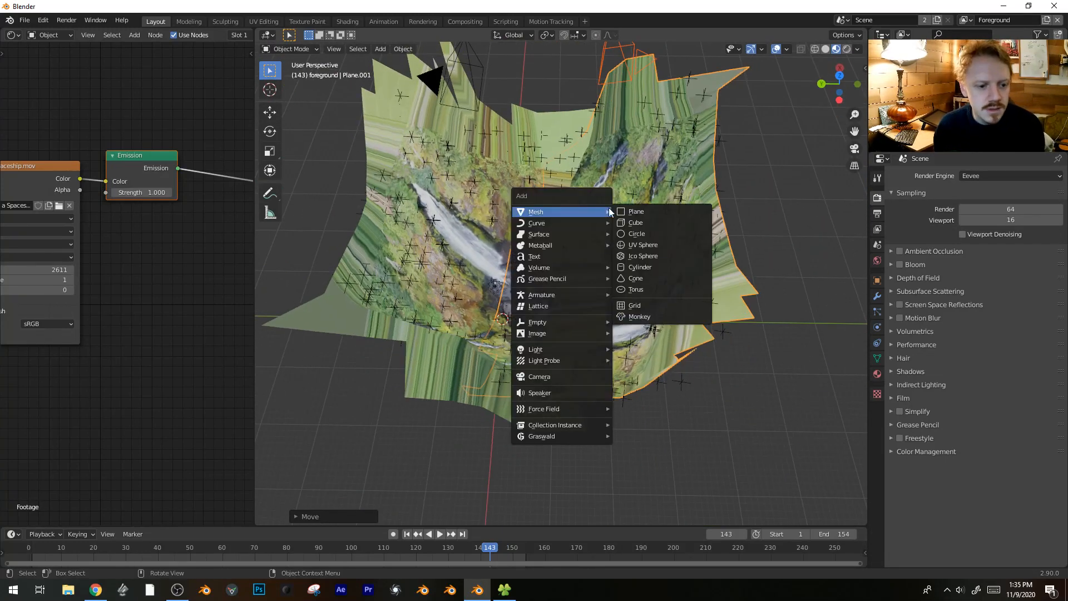
click(661, 245)
key(g)
click(568, 133)
scroll(556, 162, up, 4)
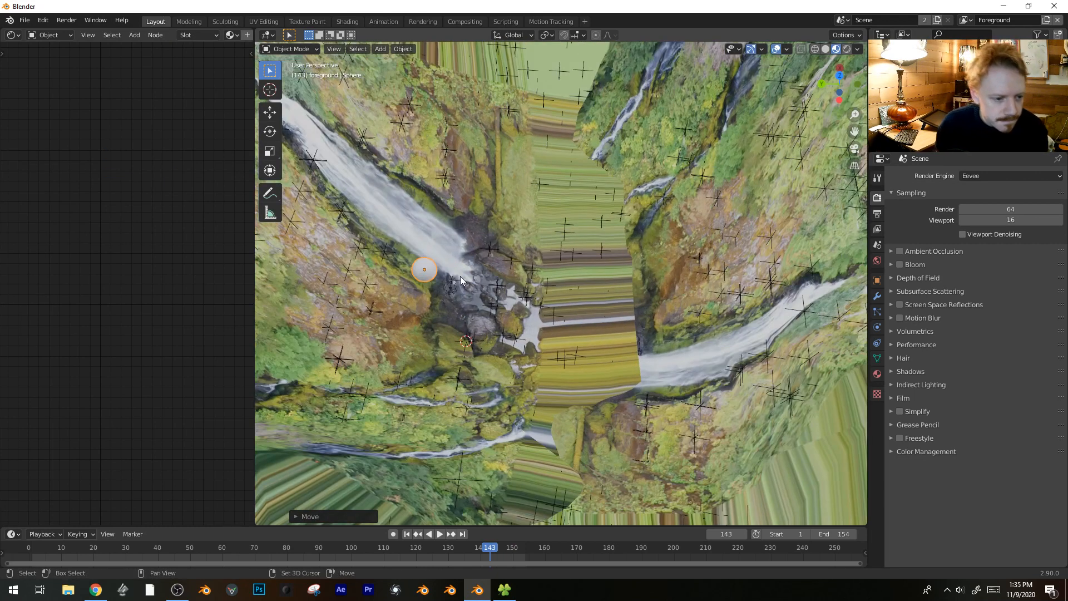
shift+middle_drag(446, 279, 537, 268)
scroll(523, 258, up, 4)
right_click(499, 233)
click(499, 233)
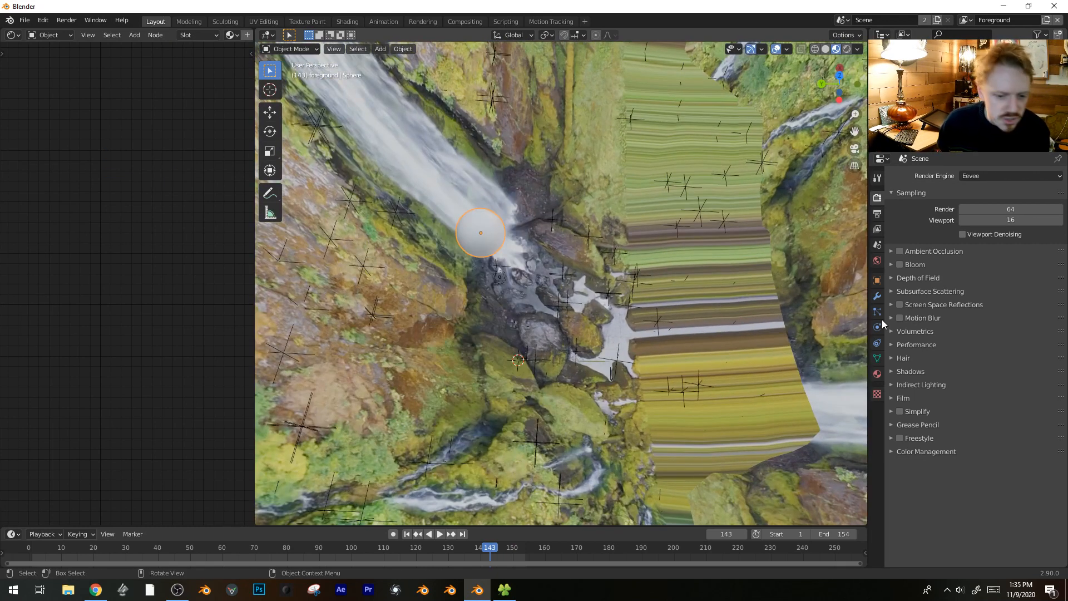
- Give the sphere a new material with a Glossy BSDF surface and a roughness of 0.041
click(877, 374)
click(471, 224)
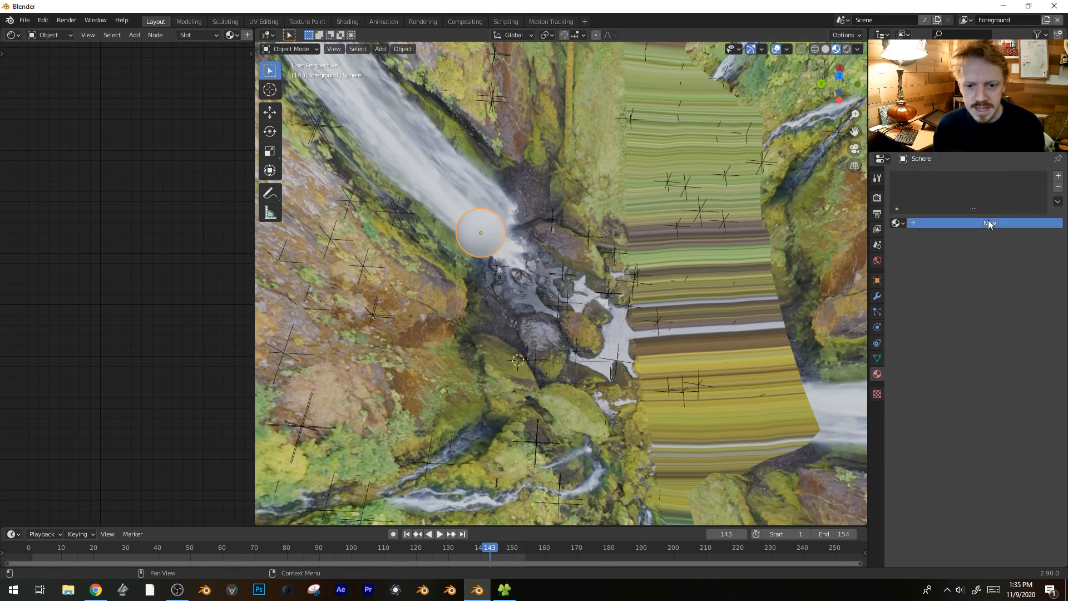
click(989, 223)
click(982, 290)
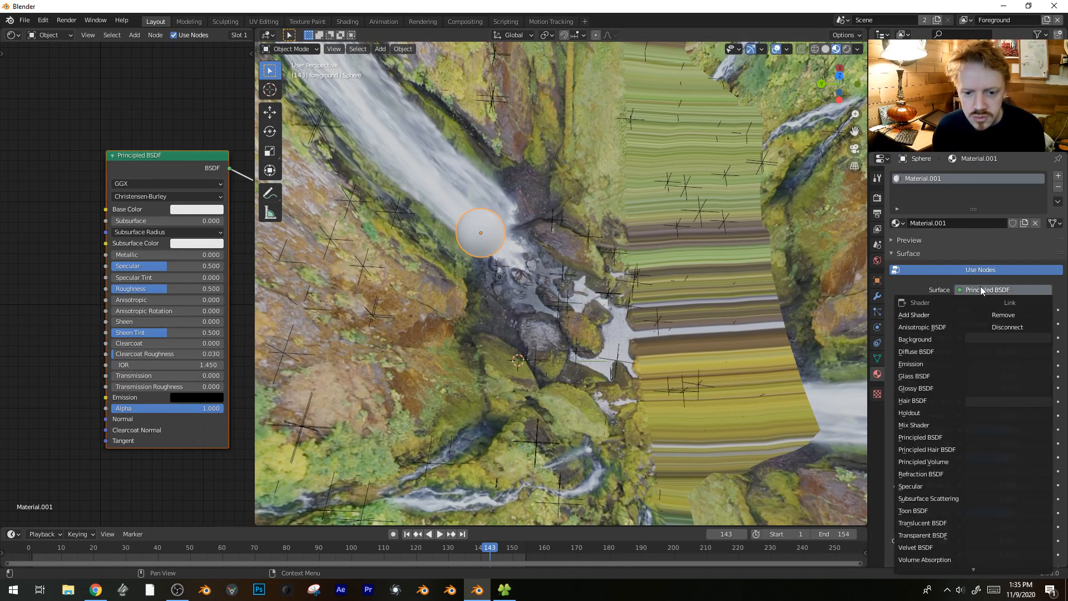
click(931, 389)
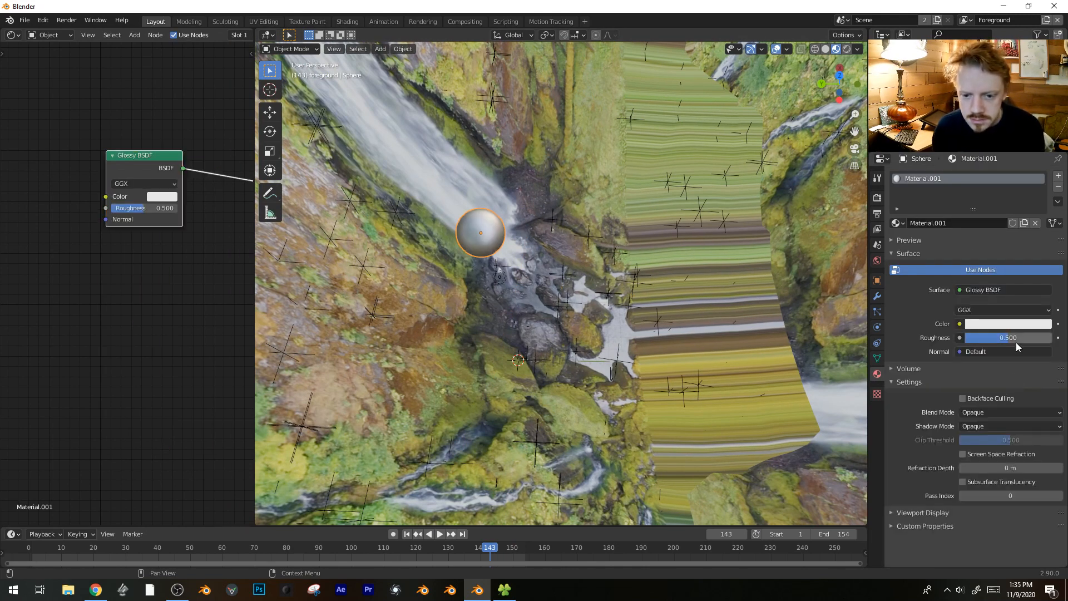
- Lower the glossy sphere along Z toward the base of the waterfall
key(g)
key(z)
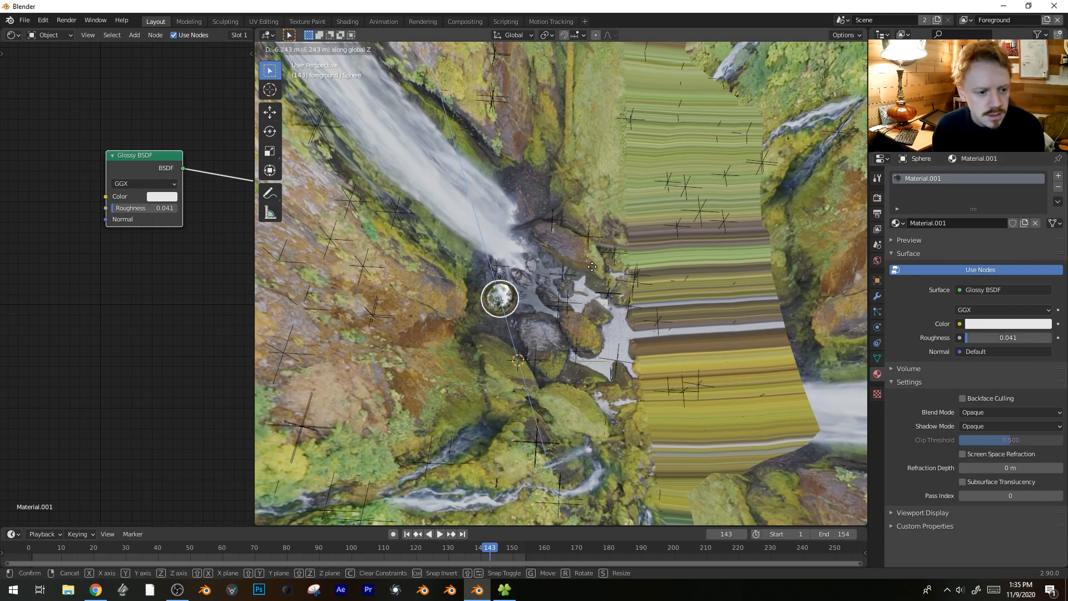
click(590, 260)
- Enable Ambient Occlusion, Bloom, Screen Space Reflections and Motion Blur in Eevee, with Half Res Trace turned off for the reflections
click(876, 199)
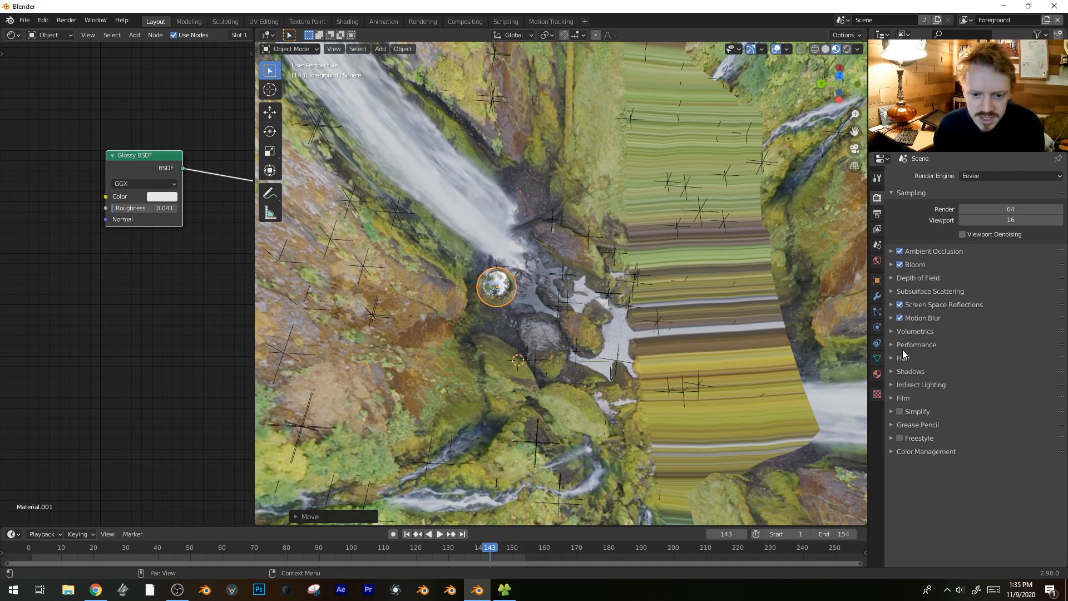
click(892, 305)
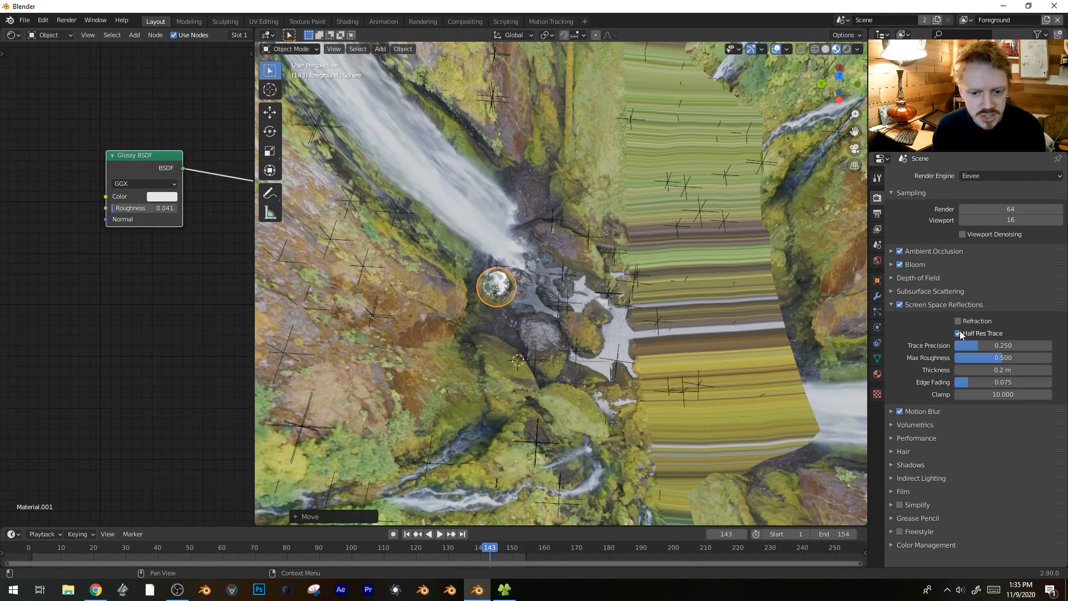
- Adjust the glossy sphere's height along Z and place it using the camera view
scroll(506, 242, up, 2)
key(g)
key(z)
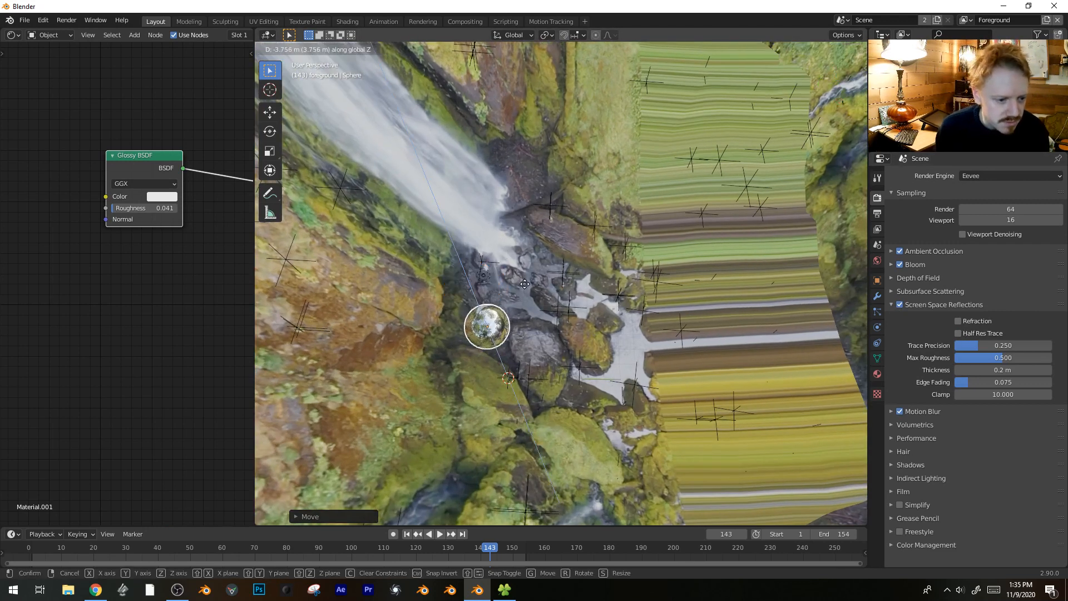
key(KP_0)
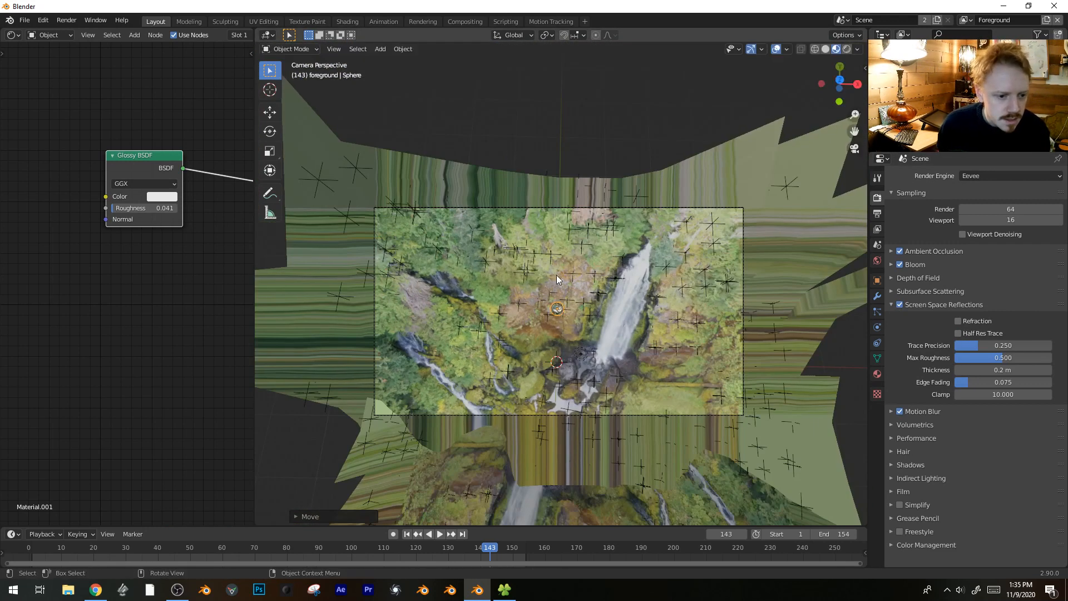
click(622, 260)
- Make two linked duplicates of the glossy sphere and place them at different spots and heights in the camera view
key(alt+d)
click(579, 331)
key(alt+d)
click(650, 322)
key(z)
click(664, 196)
key(g)
click(627, 262)
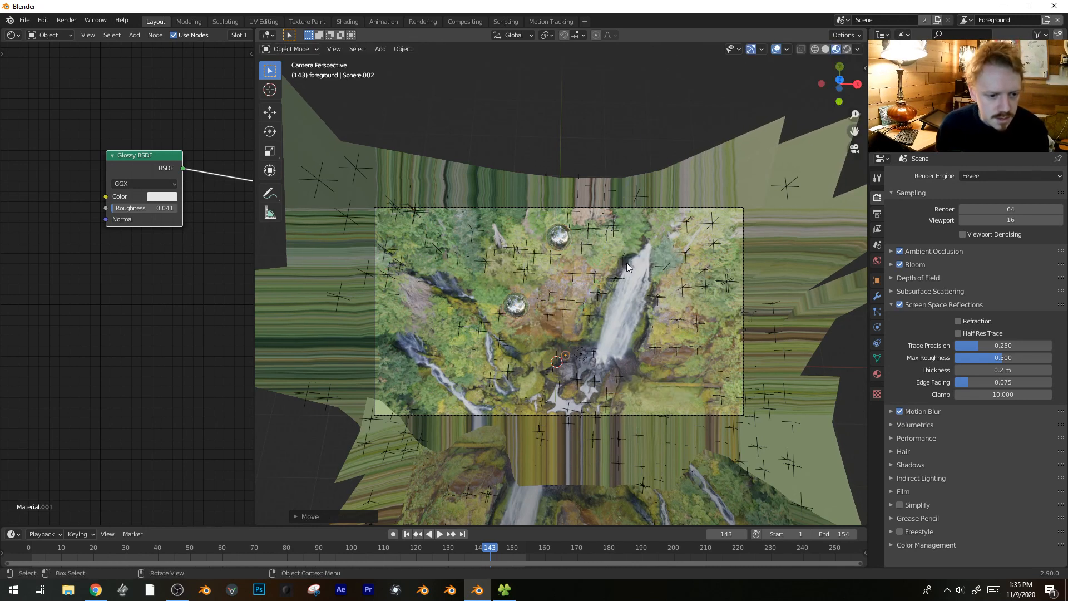
- Make three more linked duplicates of the sphere, spread them across the shot, and shift the last one along Z toward the camera
key(alt+d)
click(689, 245)
key(alt+d)
click(470, 267)
key(alt+d)
key(z)
click(676, 269)
- Play the shot through the camera to frame 15 to check how the spheres sit in the footage
key(space)
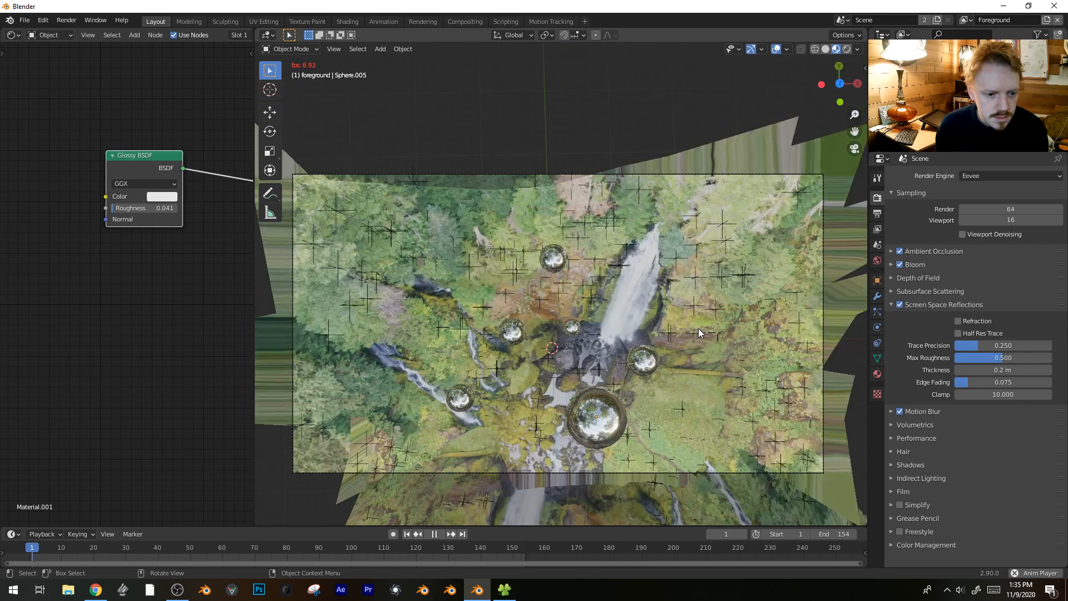
key(space)
click(702, 449)
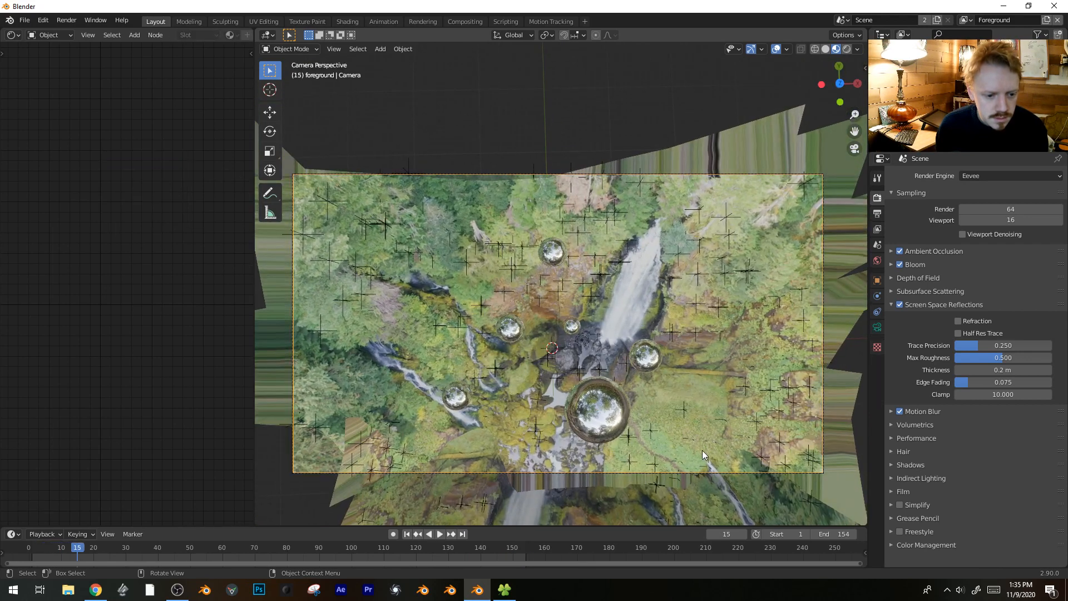
- Move the large sphere nearest the camera down and away toward the cliff on the right of the waterfall
click(611, 413)
middle_drag(618, 402, 666, 211)
click(603, 195)
key(g)
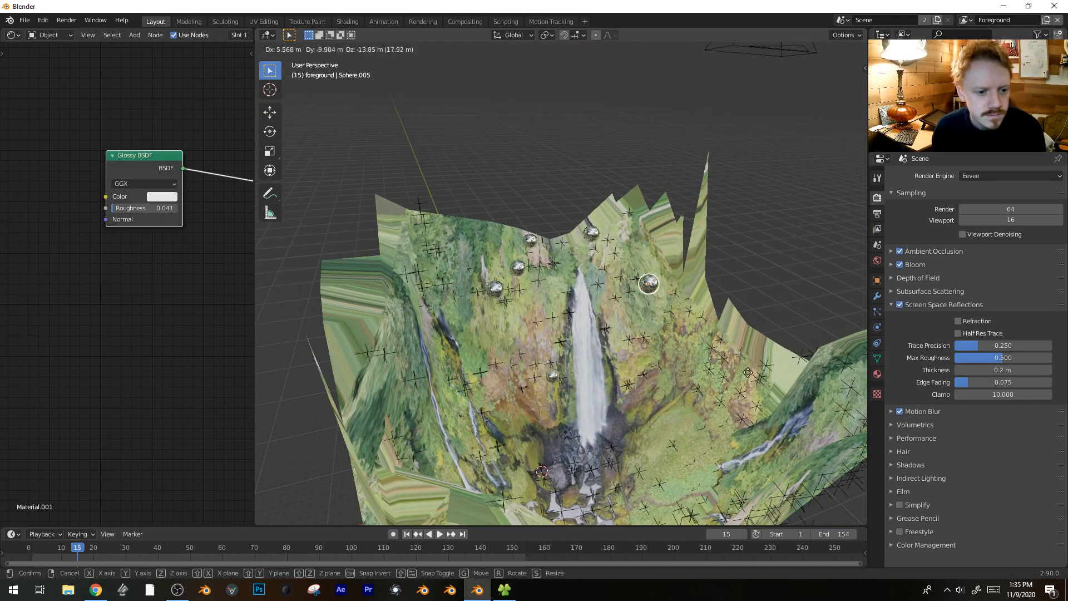
click(748, 372)
- Play the shot through the camera with overlays hidden, stop at frame 57, and inspect the sphere reflections up close
key(KP_0)
key(space)
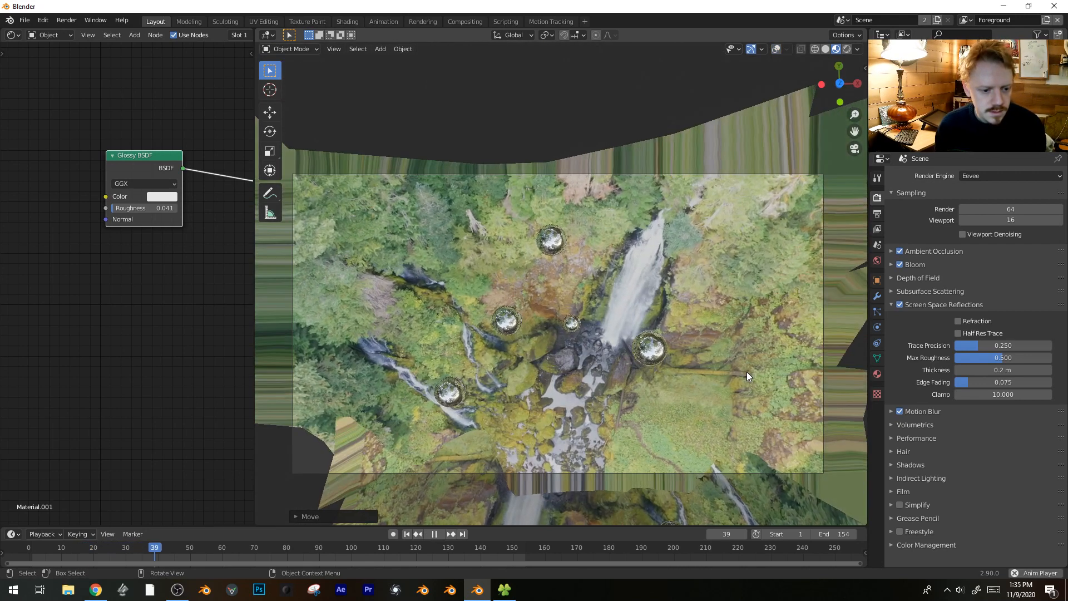
key(space)
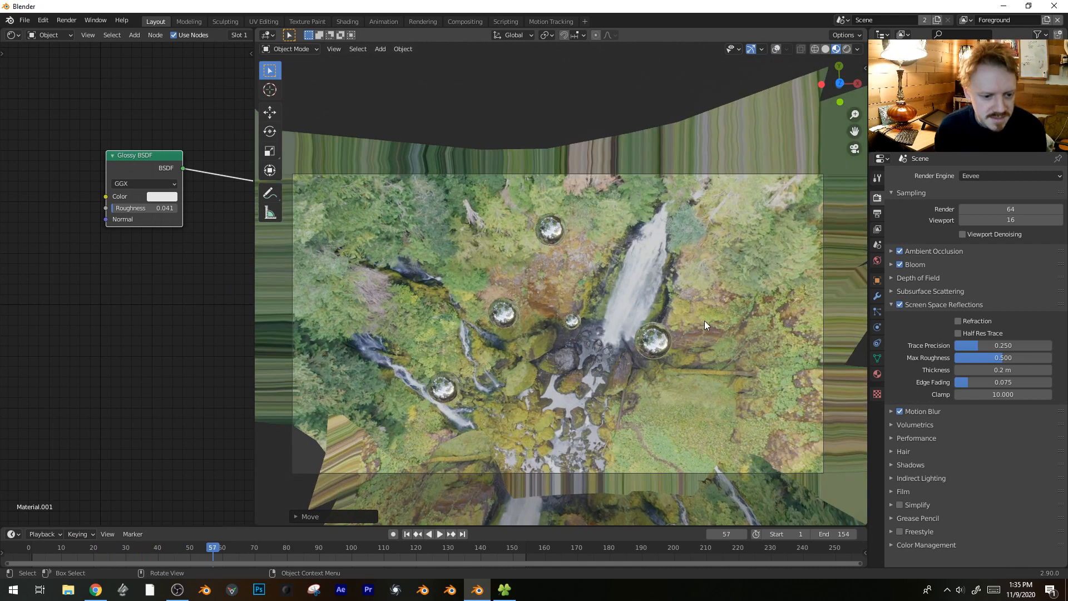
scroll(663, 315, up, 4)
scroll(608, 213, down, 4)
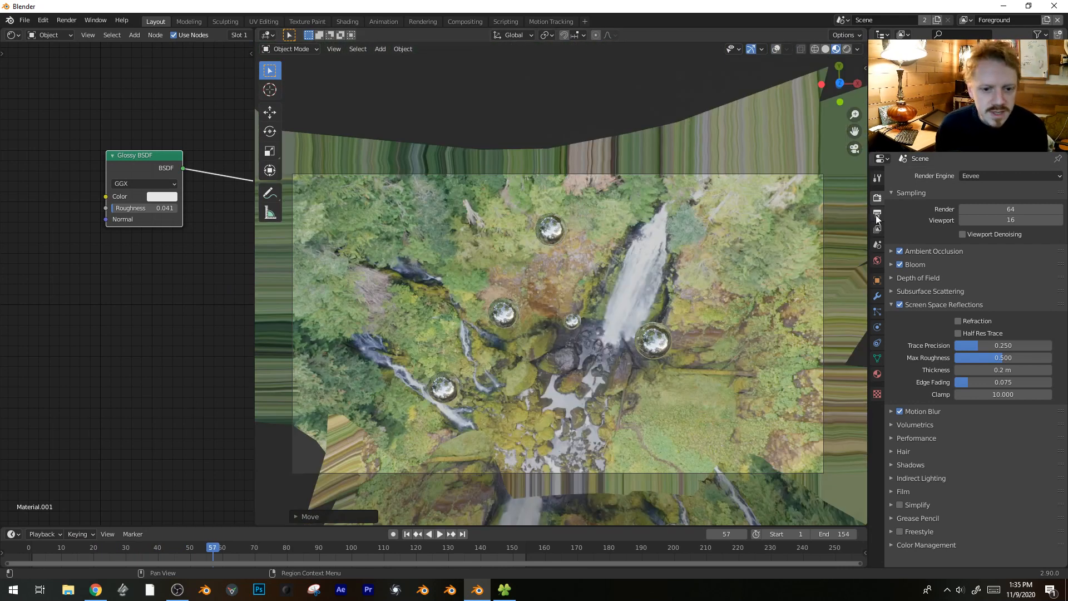
- Switch the render engine to Cycles
click(1009, 176)
click(996, 212)
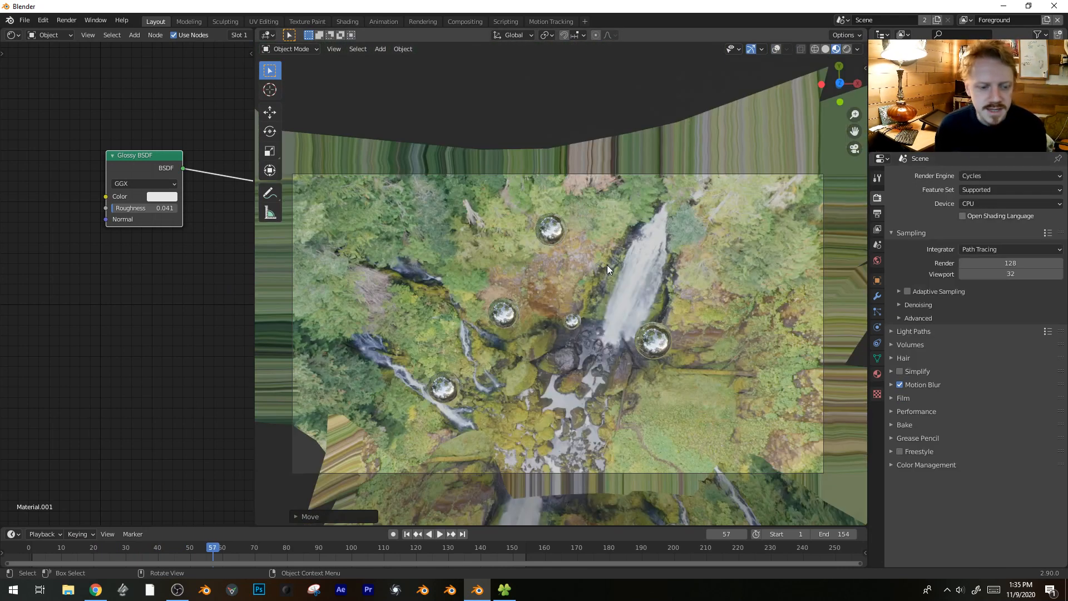
- Set the Cycles device to GPU Compute and switch the viewport to Rendered shading
click(997, 203)
click(981, 229)
key(z)
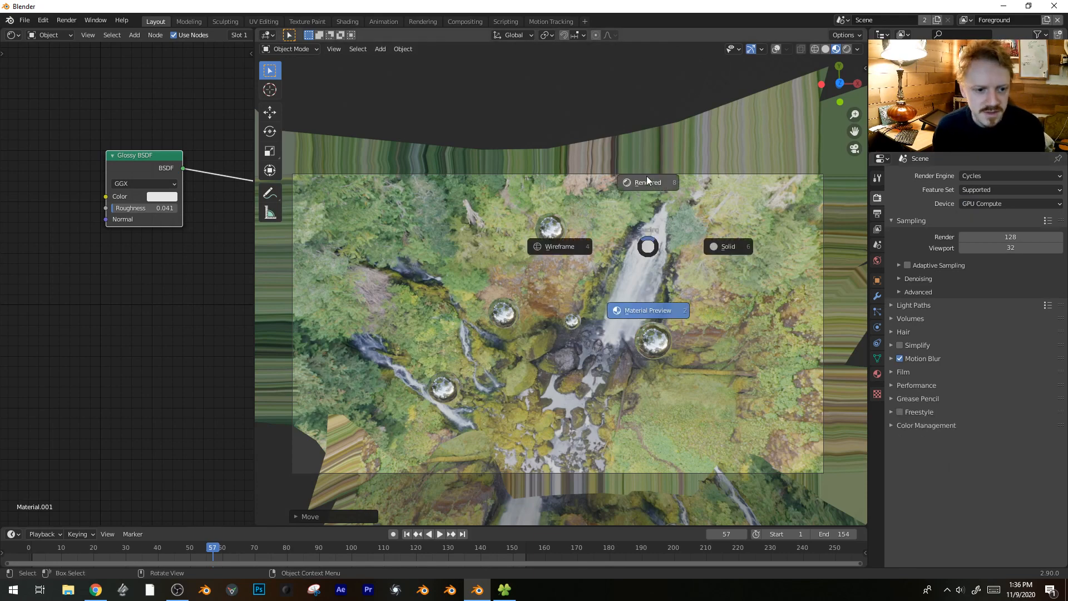
click(645, 177)
- Add a UV sphere, raise it vertically, and place it in front of the waterfall
key(shift+a)
mouse_move(596, 242)
click(666, 269)
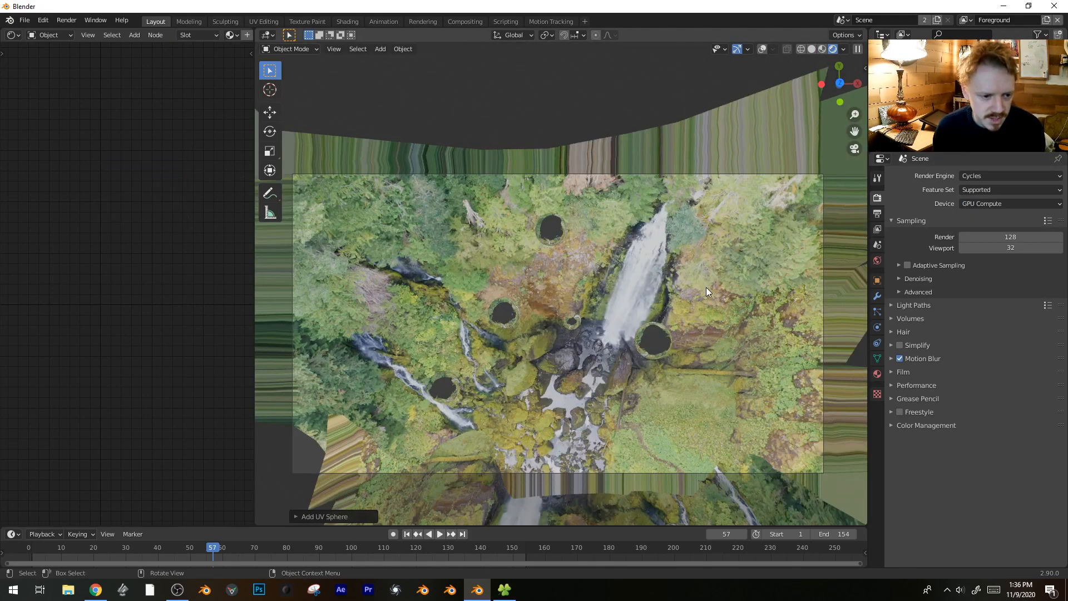
middle_drag(593, 379, 640, 305)
key(g)
key(z)
click(615, 252)
key(g)
click(688, 269)
scroll(535, 226, up, 2)
middle_drag(470, 231, 557, 236)
scroll(637, 262, up, 4)
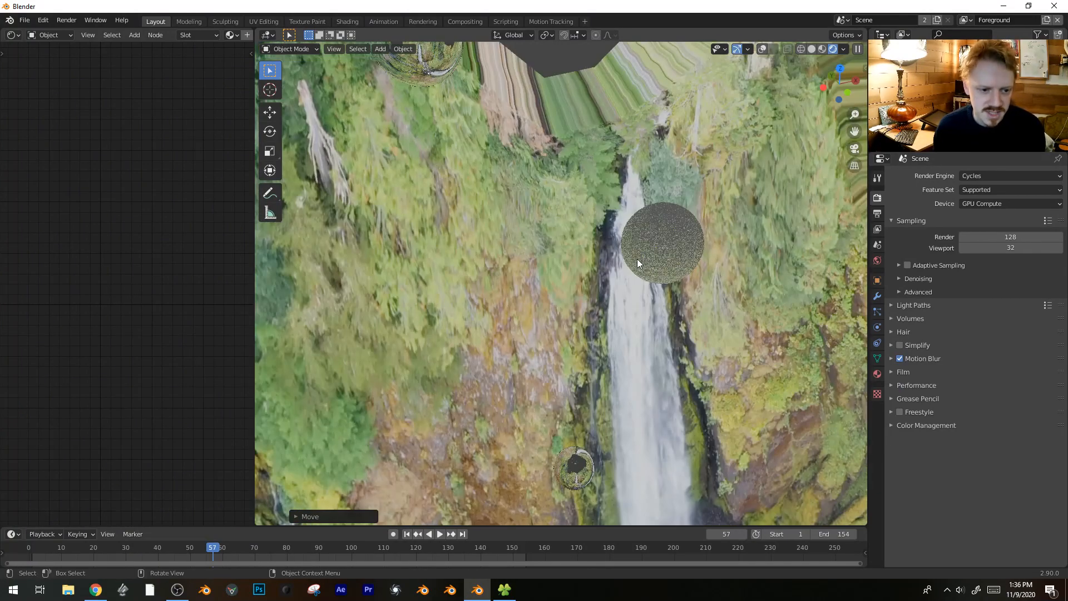
scroll(682, 247, down, 7)
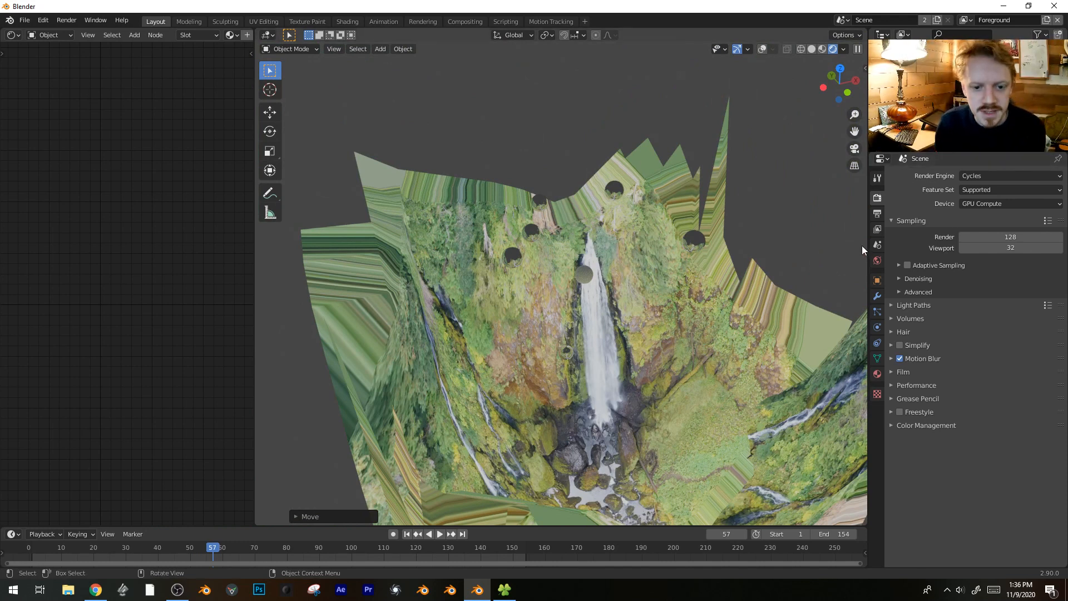
- Give the world background color an environment texture using the image horizon2.jpg
click(877, 260)
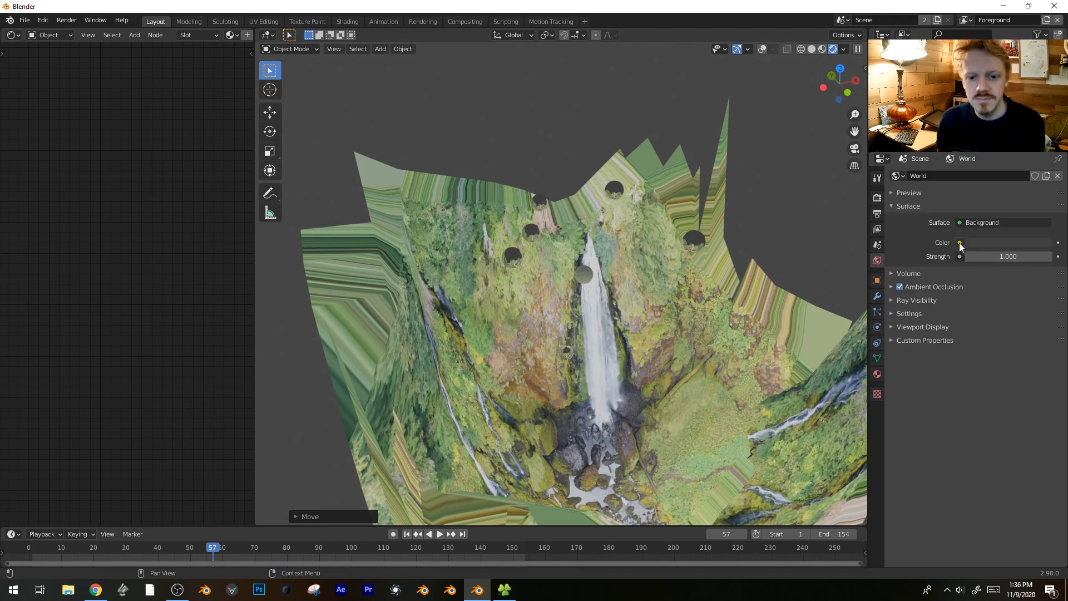
click(959, 242)
click(750, 292)
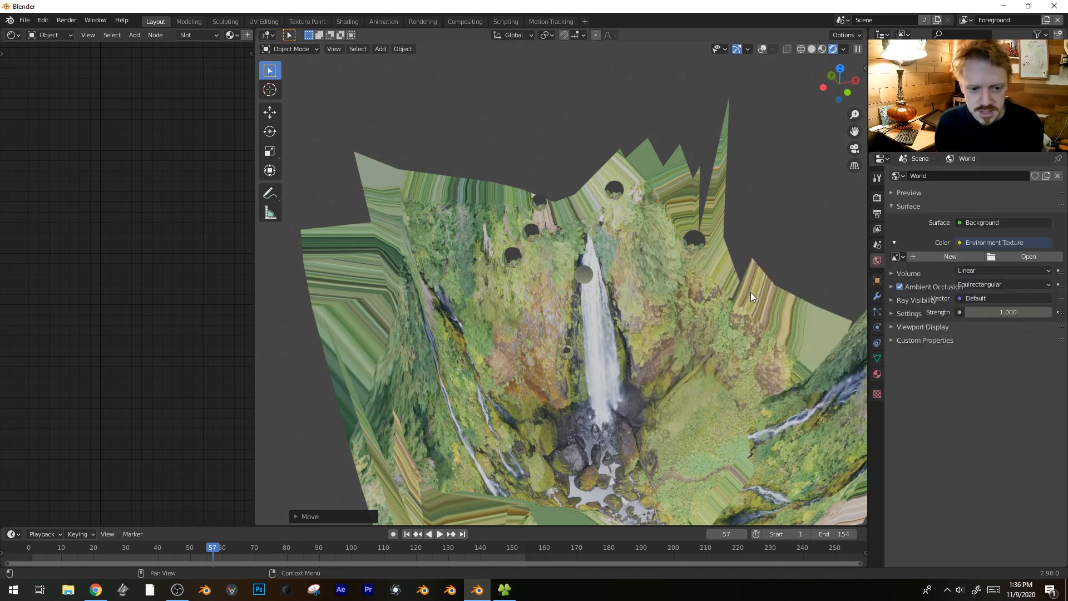
click(1024, 256)
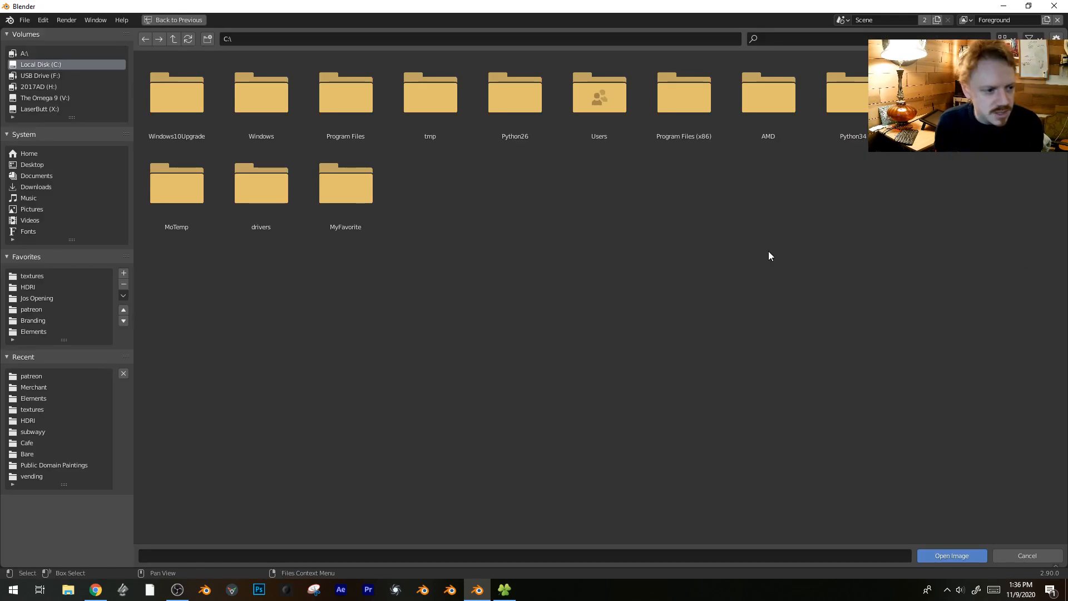
click(41, 384)
double_click(248, 369)
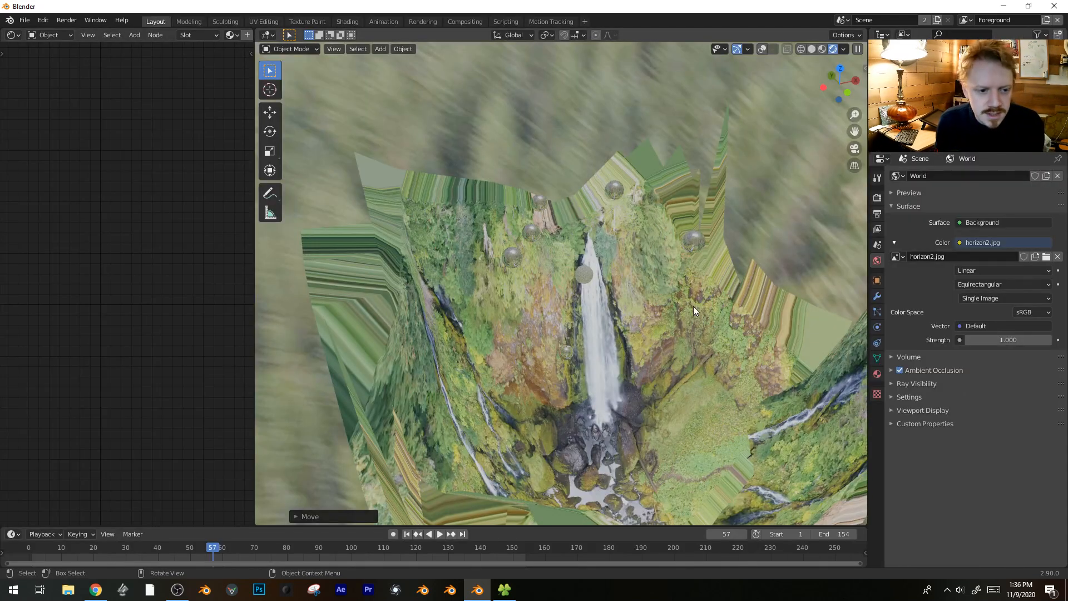
- Examine from several angles how the surrounding environment image reflects in the glossy spheres around the waterfall
middle_drag(693, 306, 677, 377)
scroll(715, 242, down, 9)
scroll(676, 377, up, 8)
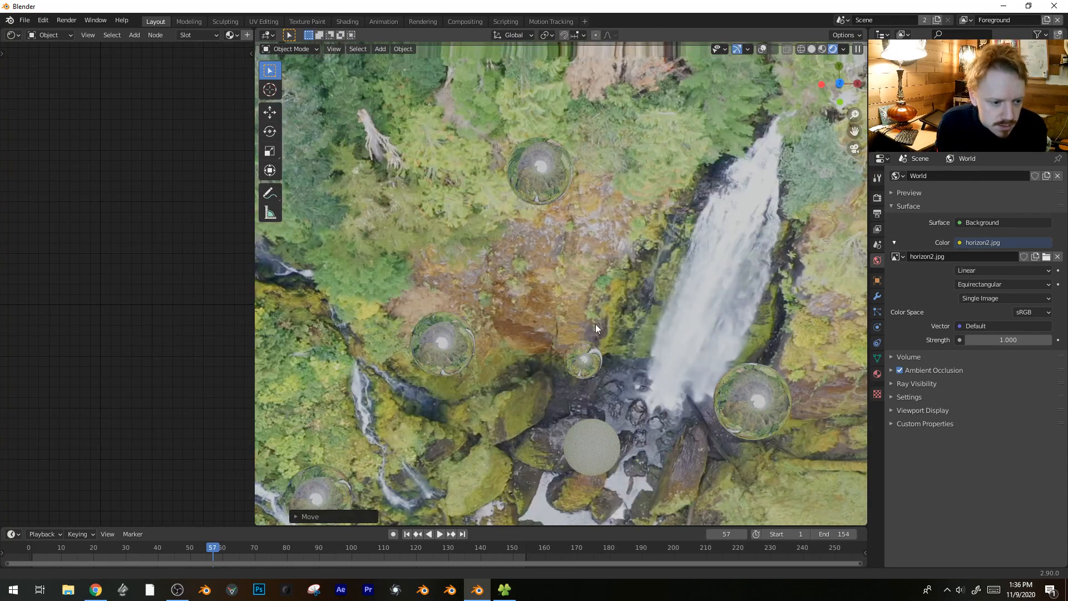
shift+middle_drag(536, 356, 565, 323)
scroll(815, 373, down, 1)
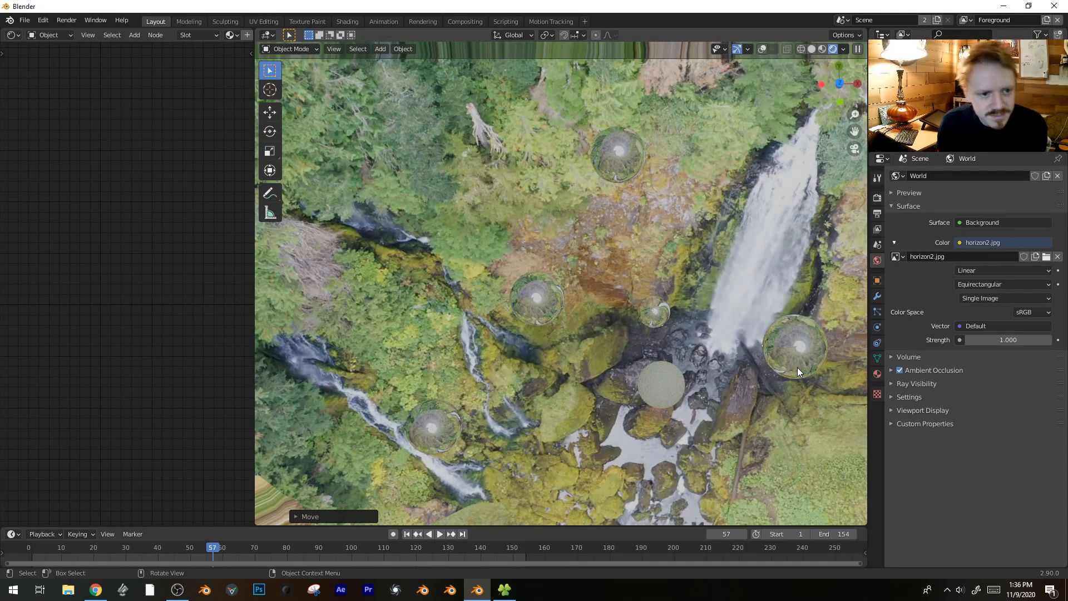
scroll(612, 340, up, 1)
shift+middle_drag(552, 305, 589, 227)
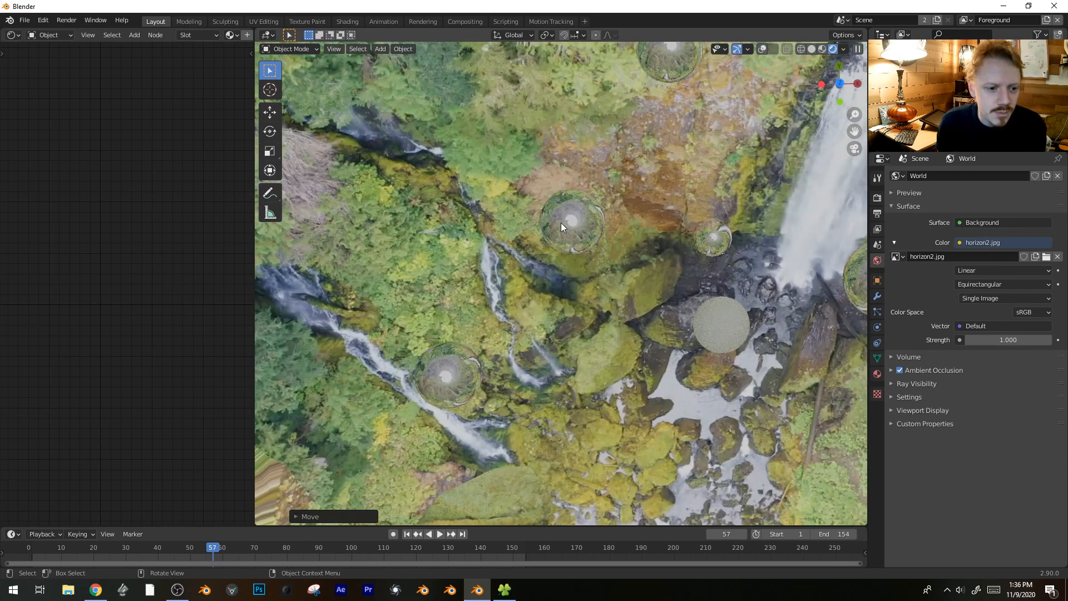
scroll(563, 218, up, 2)
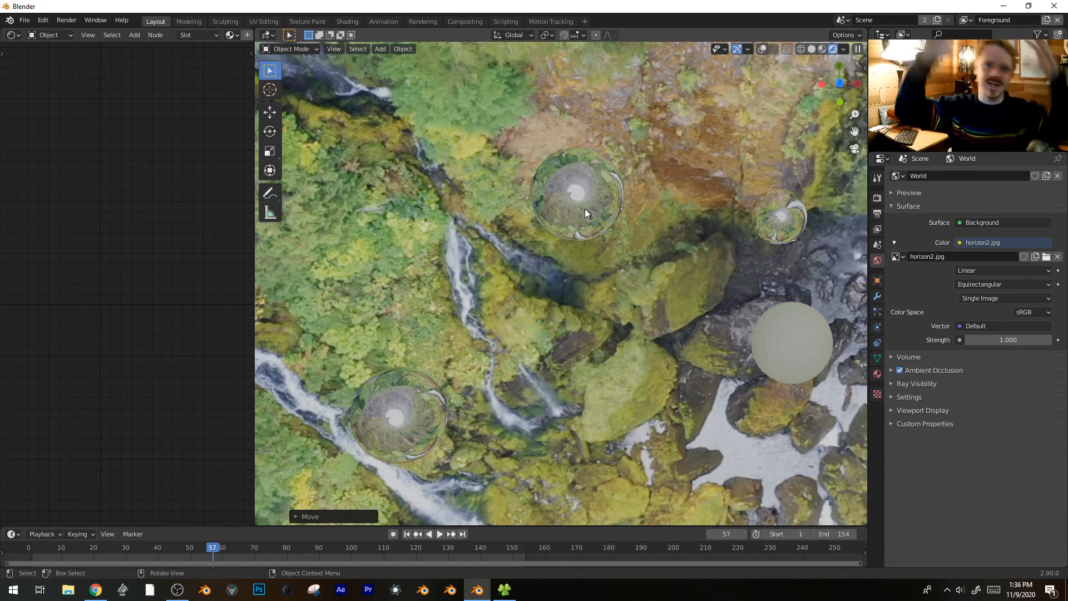
middle_drag(585, 209, 666, 271)
scroll(666, 269, up, 4)
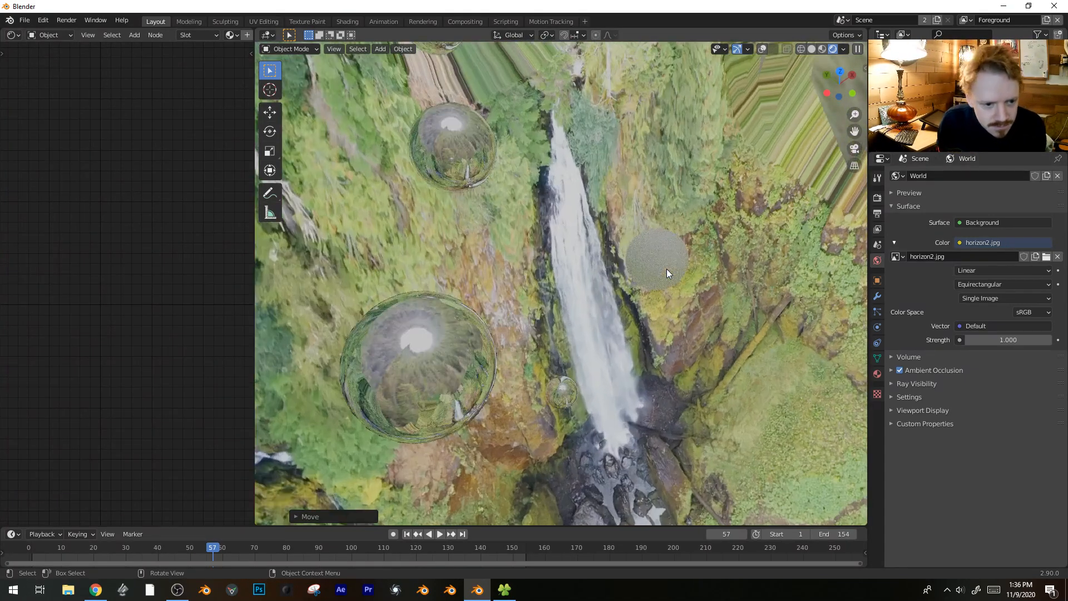
scroll(690, 298, down, 4)
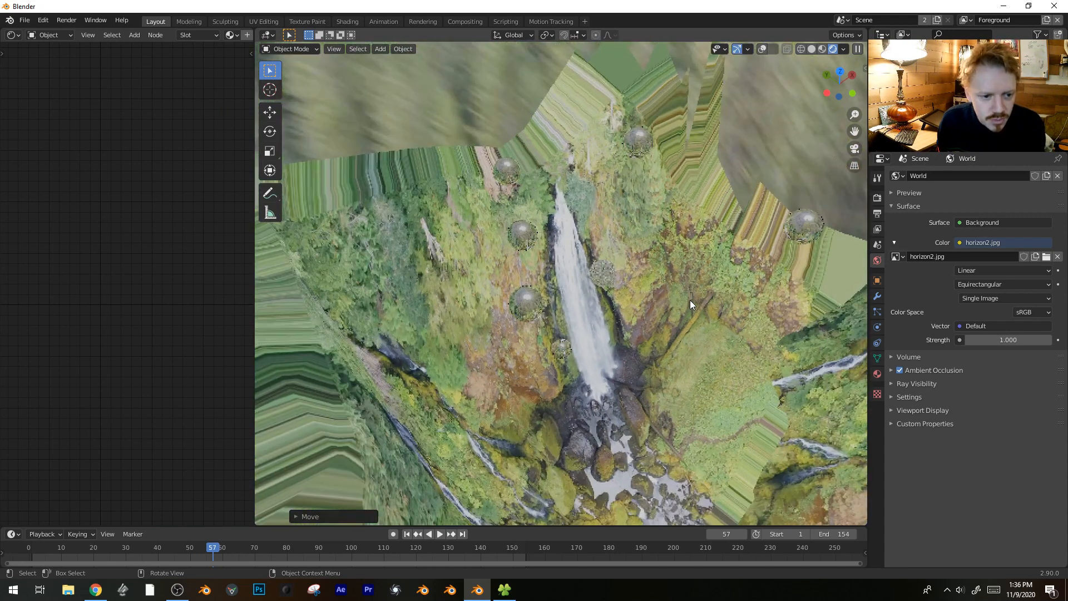
- Add a sun light and raise it high above the waterfall terrain
click(602, 271)
key(shift+a)
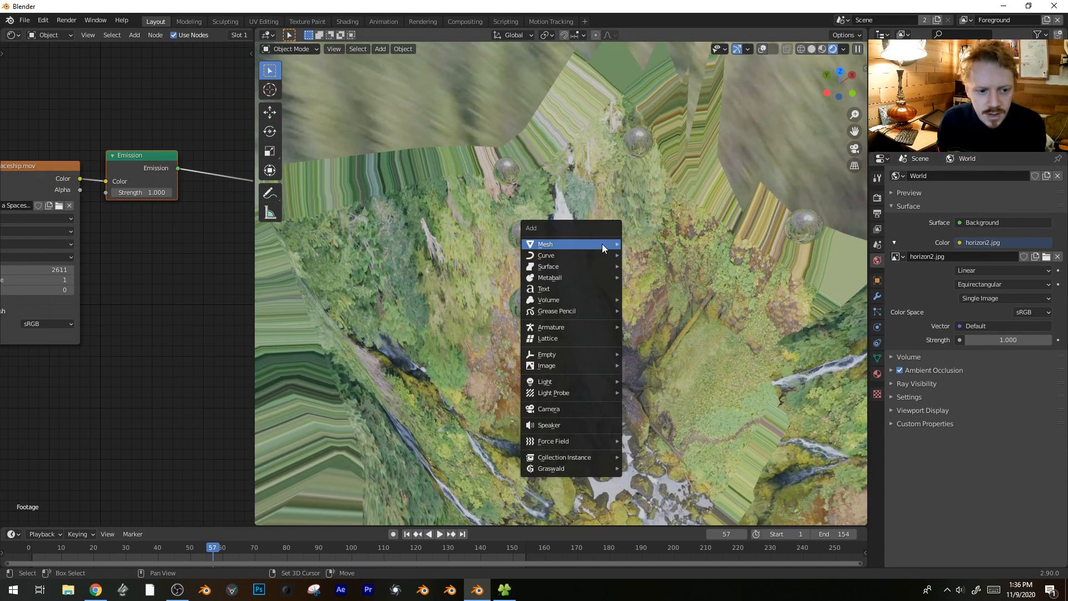
mouse_move(583, 383)
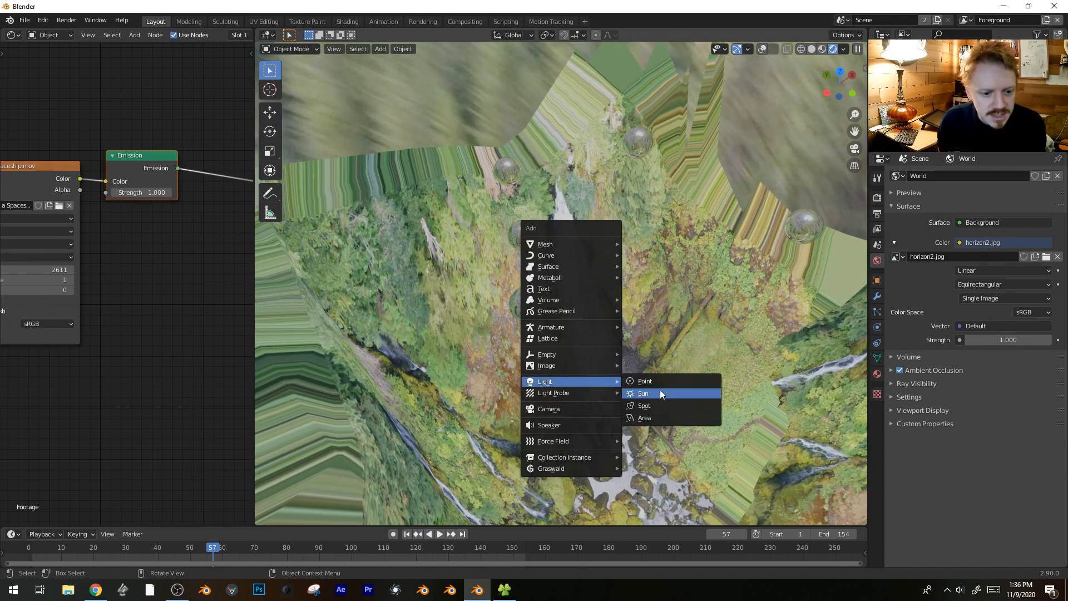
click(659, 391)
scroll(696, 209, down, 6)
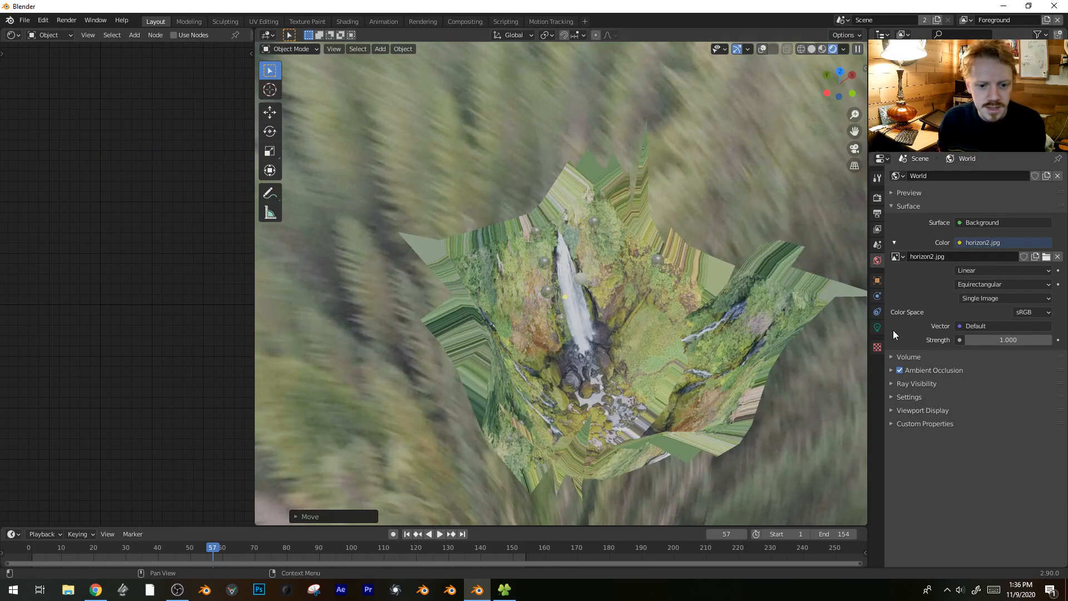
- Show the viewport overlays and set the sun light's angle to 5.93°
key(shift+alt+z)
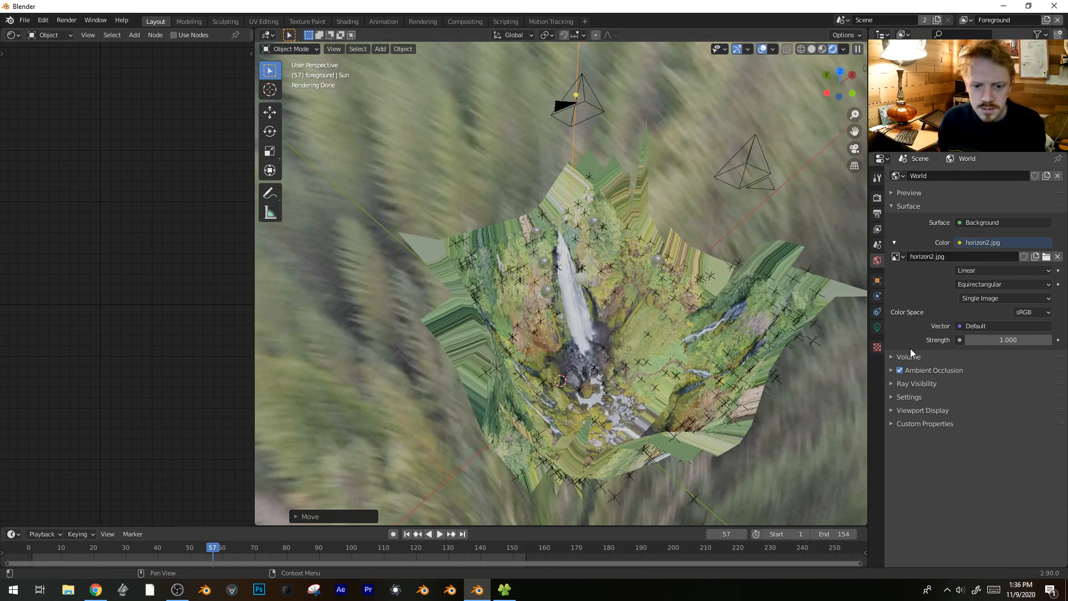
click(875, 329)
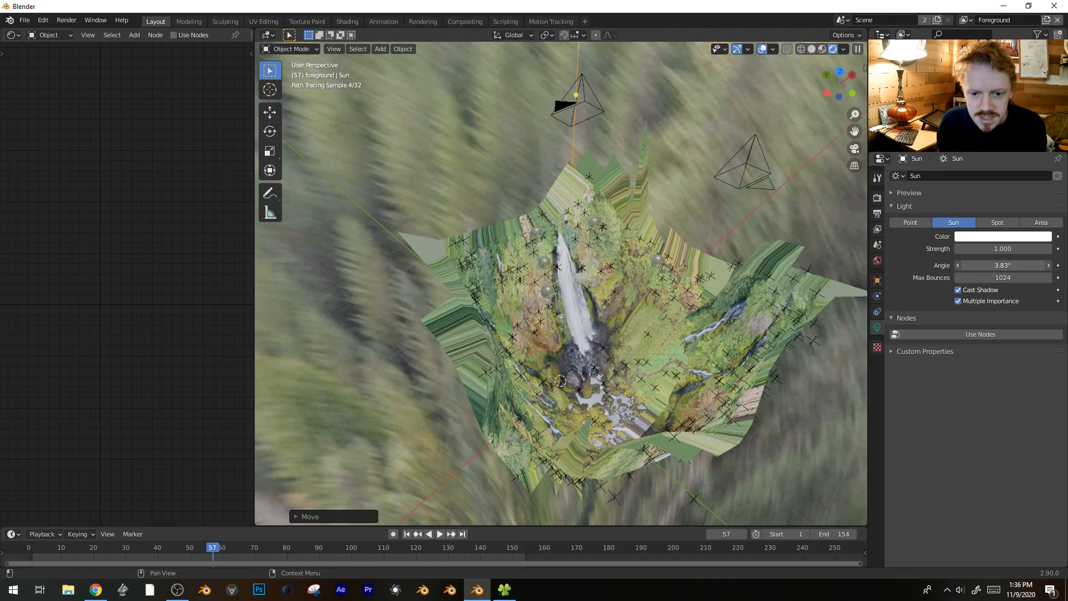
drag(1002, 265, 1010, 265)
scroll(638, 220, up, 8)
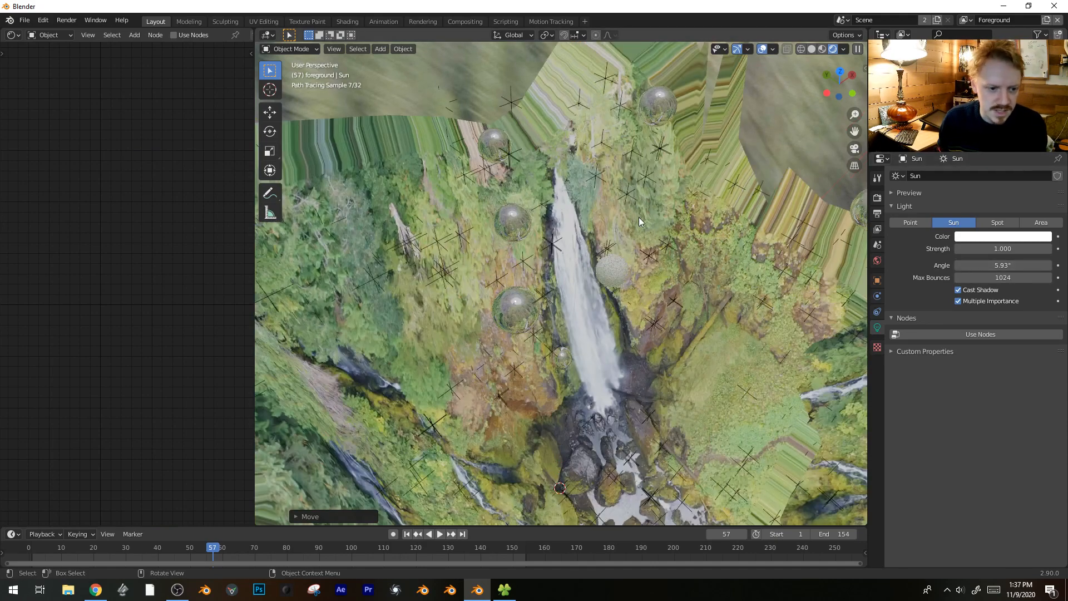
scroll(637, 234, down, 8)
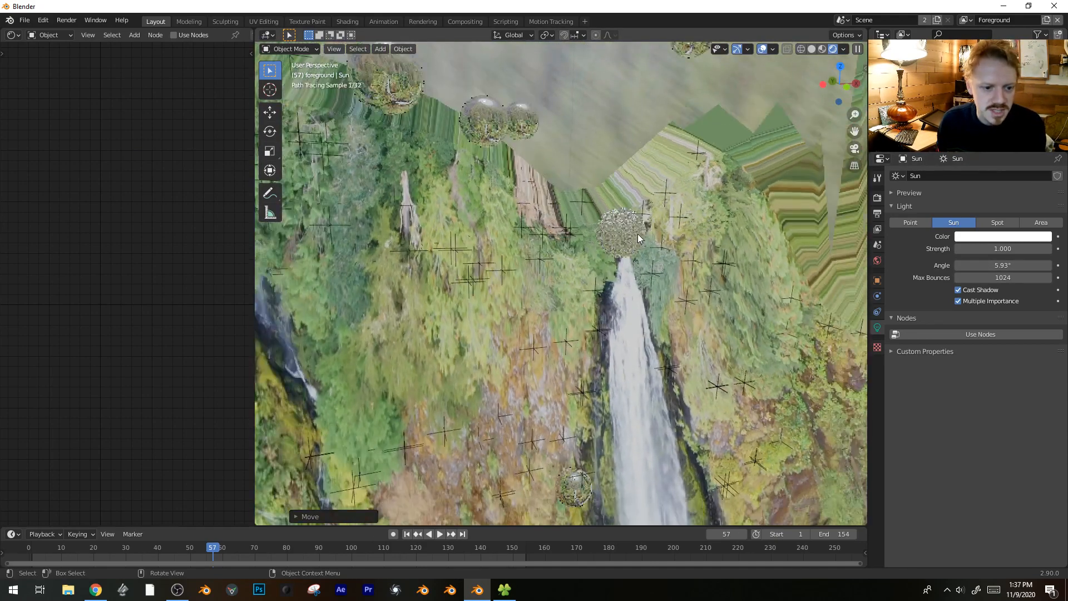
- In the camera view, select all glossy spheres sharing the same object data and delete them
key(KP_0)
scroll(657, 272, down, 1)
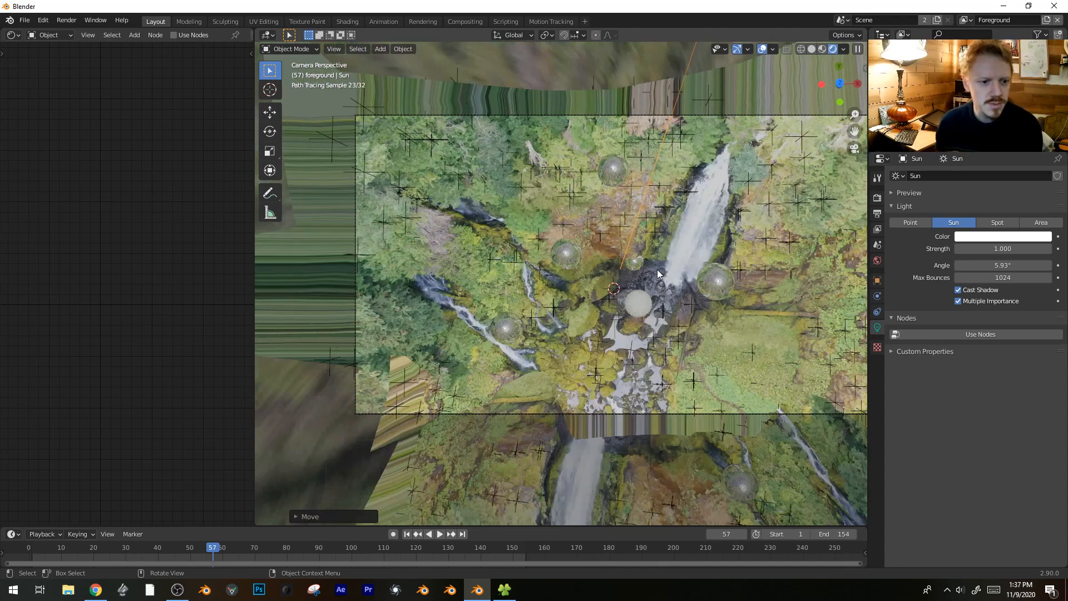
scroll(652, 235, up, 1)
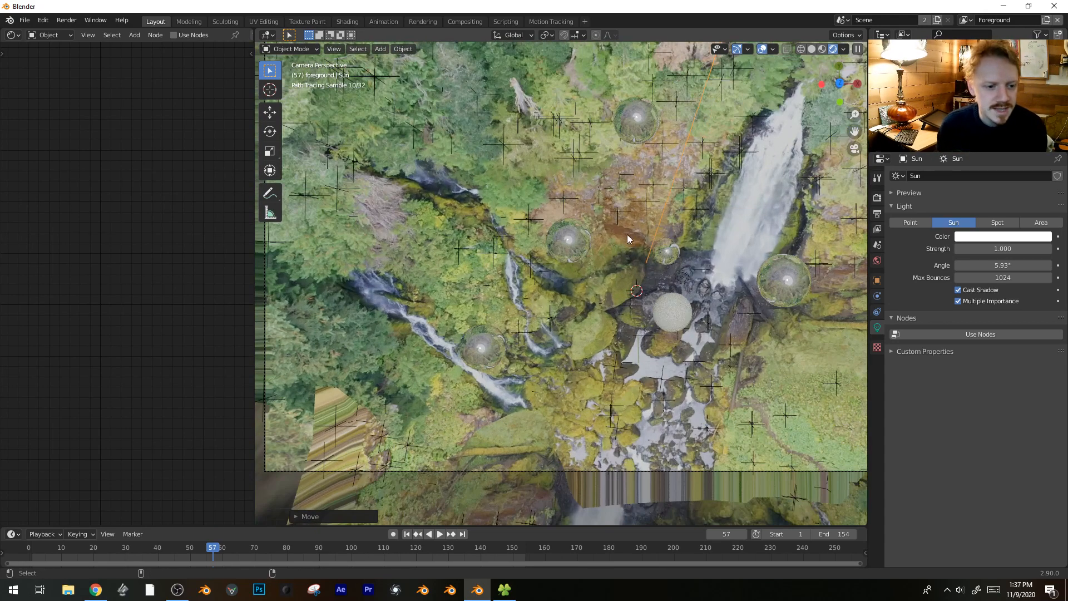
click(583, 242)
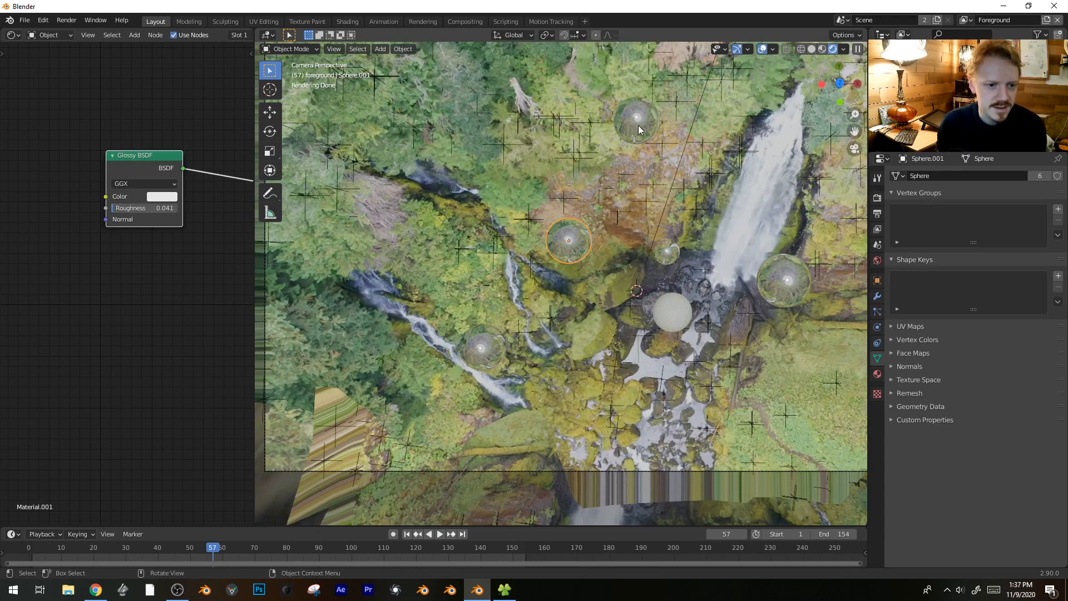
shift+click(539, 269)
click(635, 122)
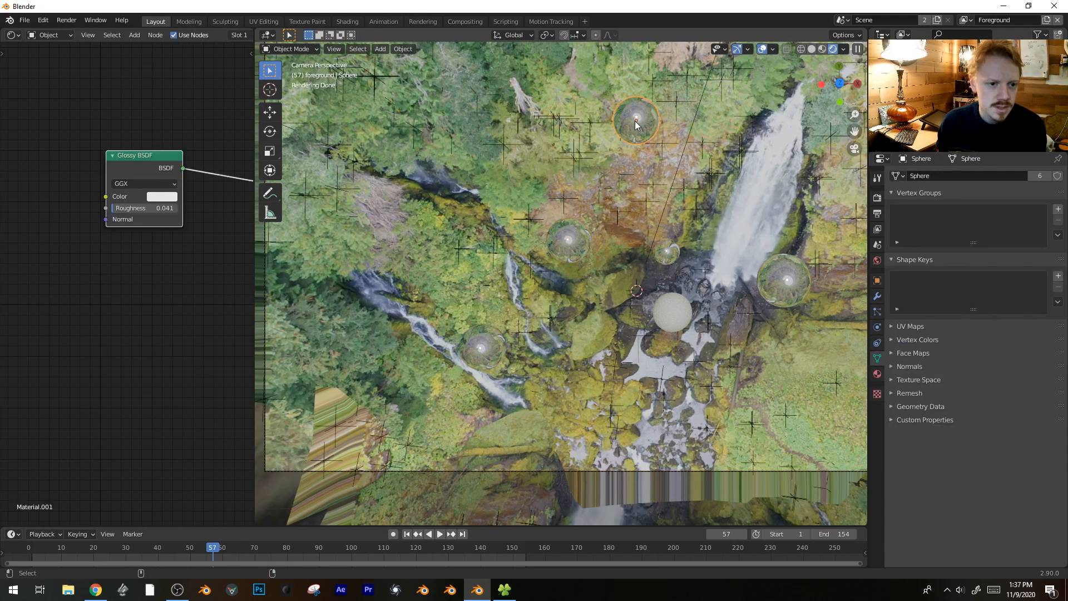
key(shift+l)
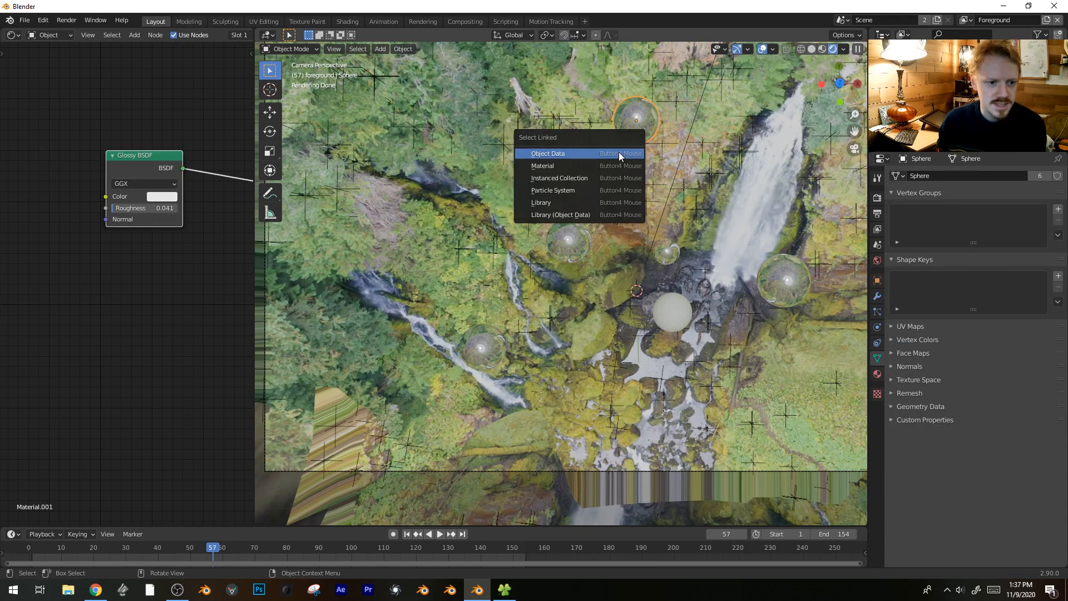
click(586, 156)
key(Delete)
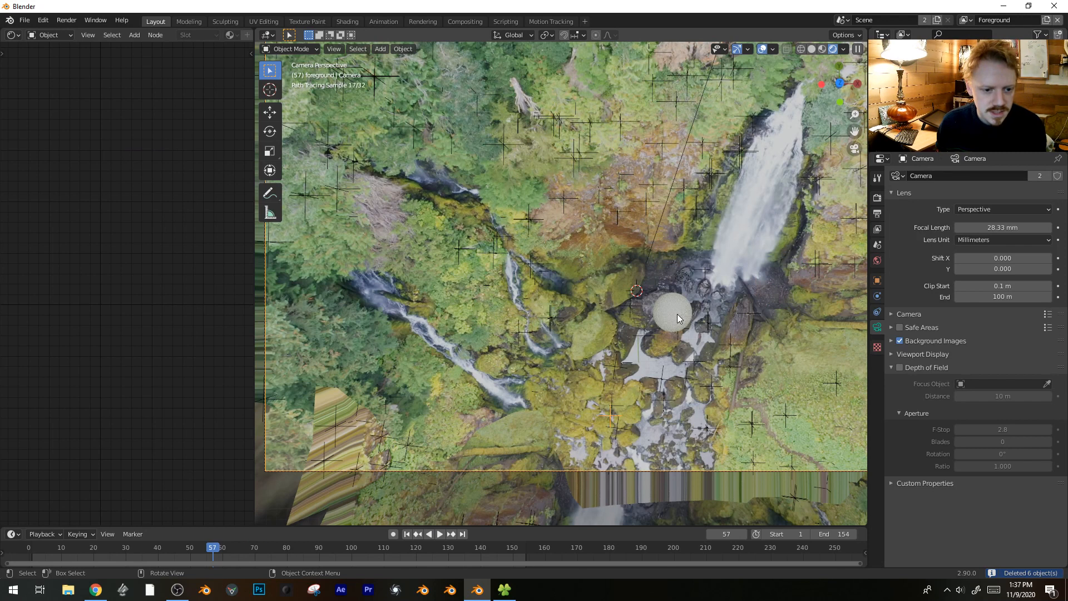
- Delete the remaining plain sphere above the pool at the waterfall's base
click(677, 311)
key(shift+alt+z)
key(x)
click(677, 310)
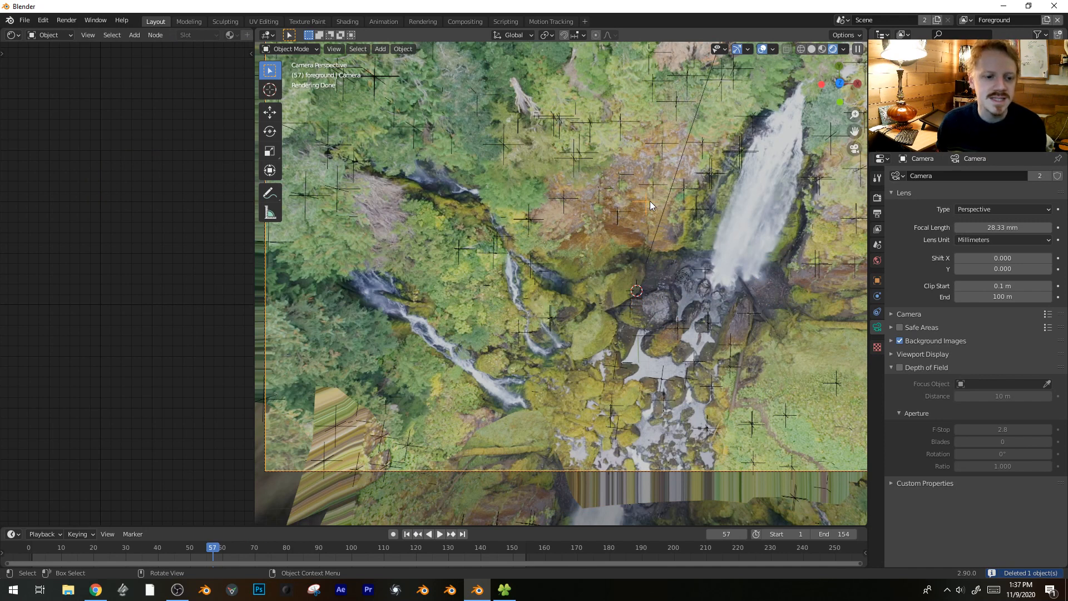
- Hide the motion tracking markers in the viewport overlays
click(773, 49)
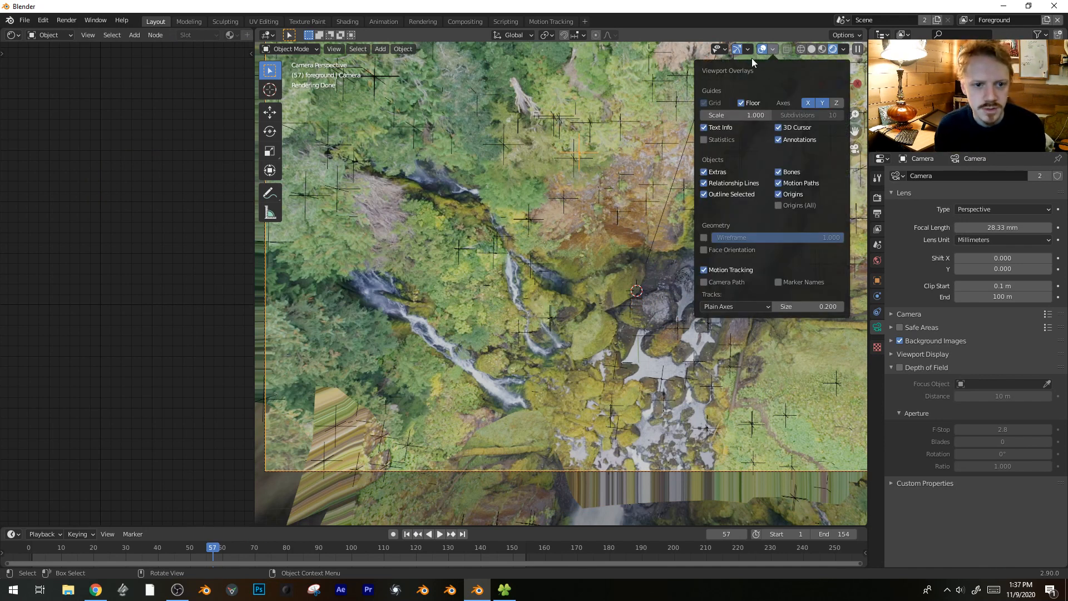
click(705, 270)
click(543, 223)
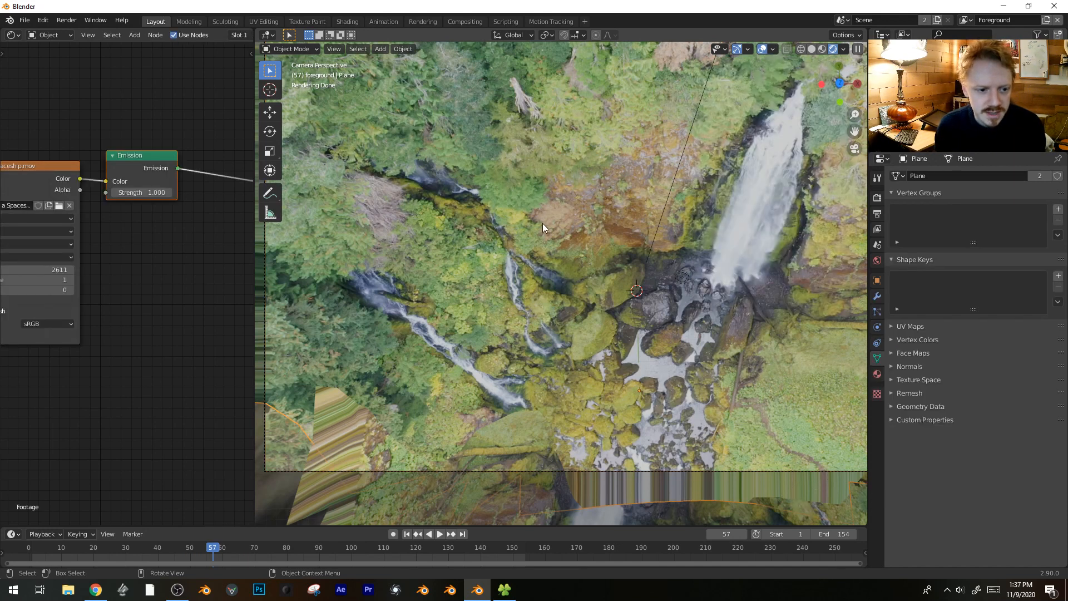
- Add a new mesh plane to the scene
key(shift+a)
mouse_move(618, 92)
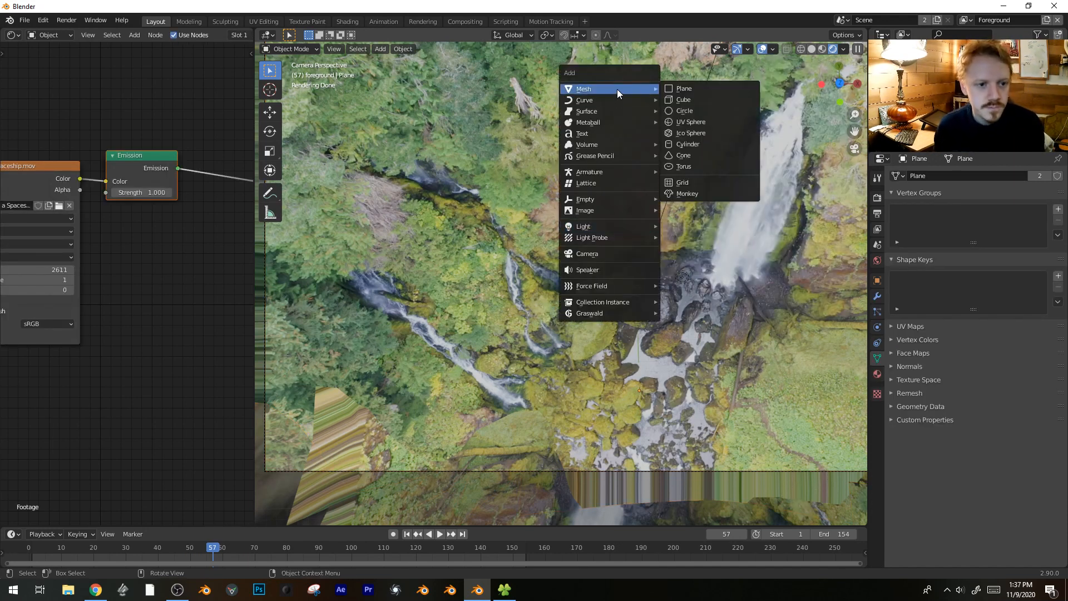
click(700, 89)
- Switch the viewport to Material Preview shading and set the render engine to Eevee
mouse_move(665, 158)
middle_down()
mouse_move(663, 275)
mouse_move(683, 245)
middle_up()
key(z)
click(686, 314)
click(878, 198)
click(978, 178)
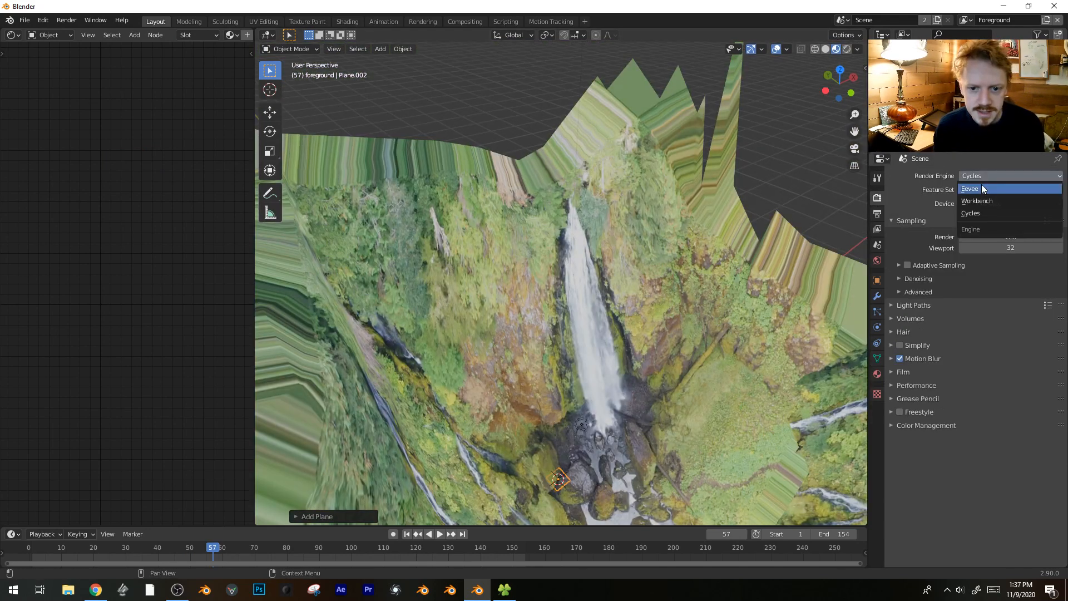
click(990, 194)
- Raise the new plane vertically and shift it along the global Y axis toward the brown cliff beside the waterfall
key(g)
key(z)
click(644, 295)
middle_drag(643, 295, 604, 212)
key(g)
key(y)
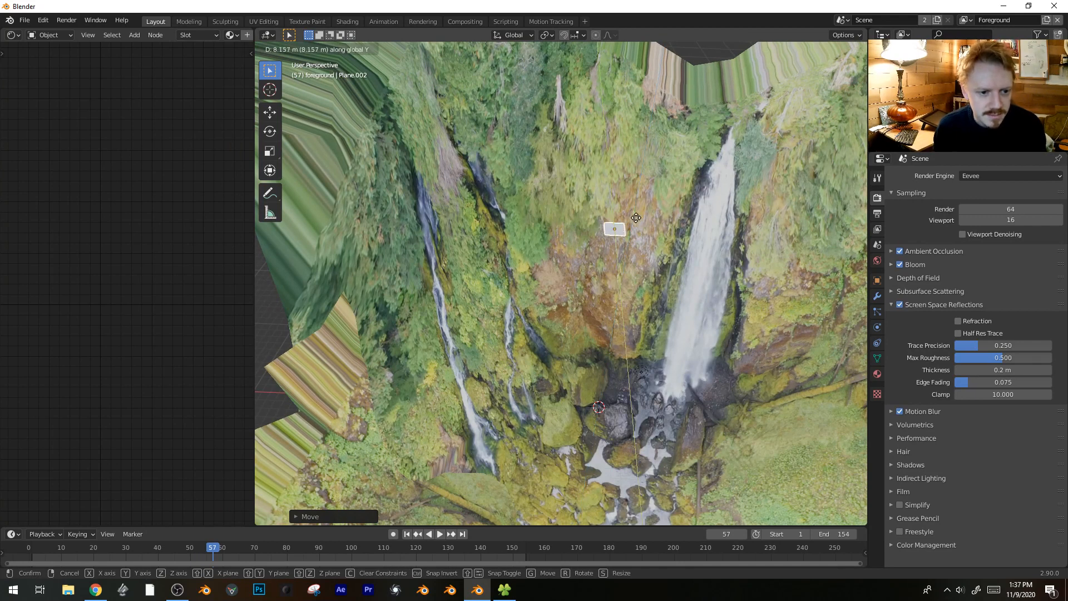
click(664, 228)
scroll(667, 229, up, 3)
key(r)
click(766, 259)
- Frame the plane in the top view, rescale it, and enter Edit Mode on it
key(KP_7)
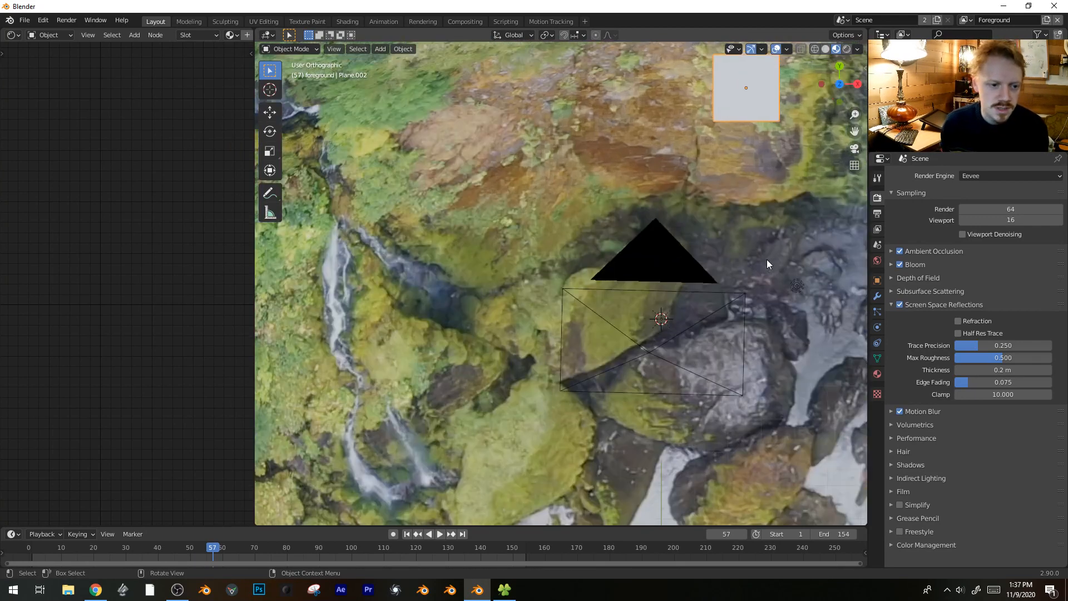
key(KP_Decimal)
key(s)
click(720, 295)
key(Tab)
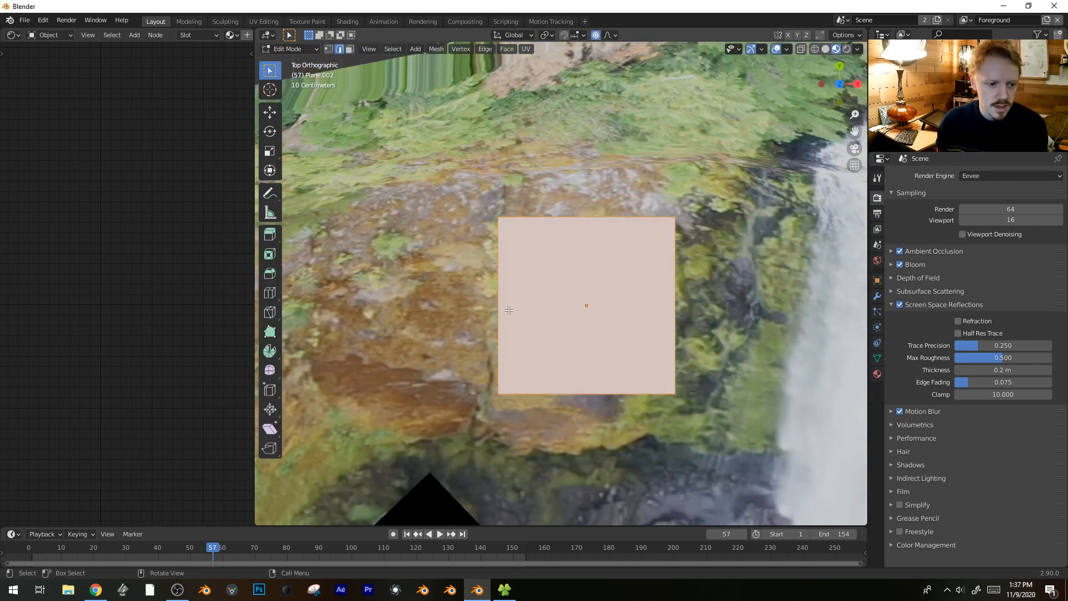
key(g)
key(x)
right_click(453, 291)
key(g)
key(x)
right_click(448, 298)
- Widen the plane by moving its left edge along the global X axis, and split it with one vertical loop cut
key(g)
key(x)
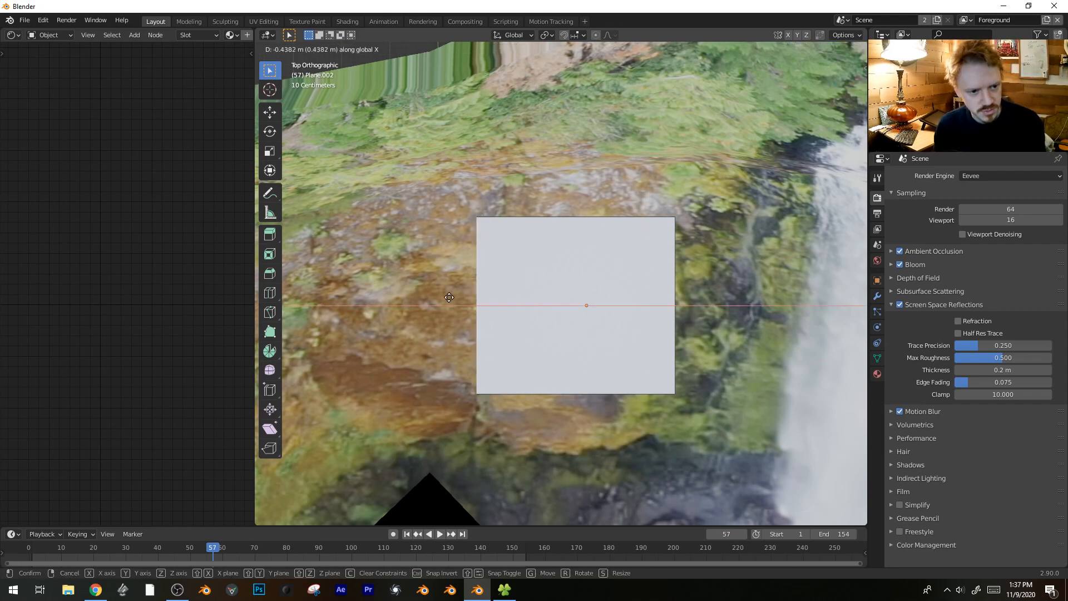
click(371, 294)
key(ctrl+r)
click(555, 237)
click(576, 233)
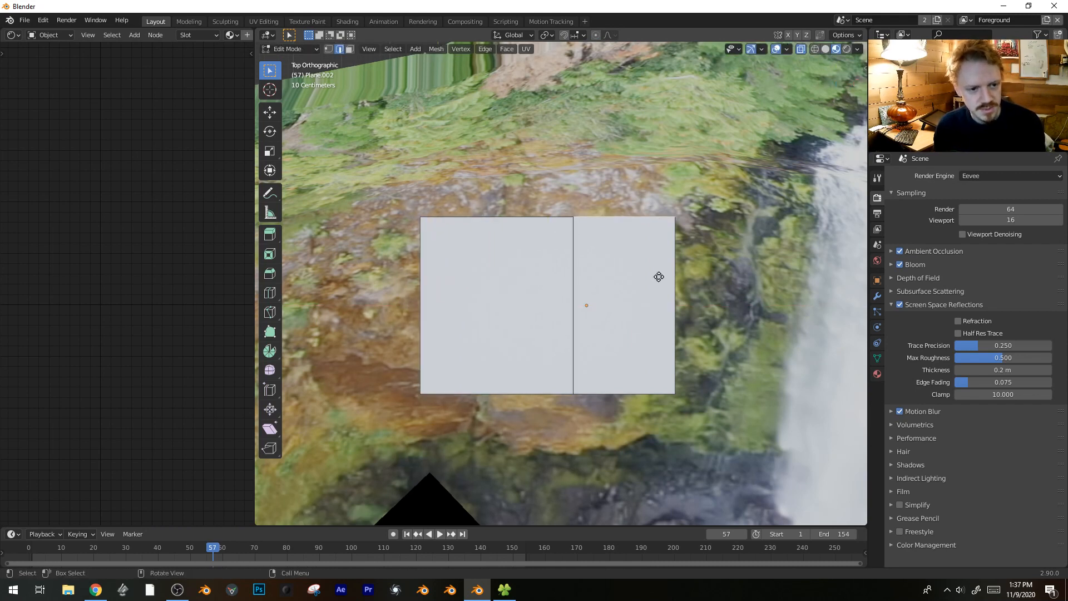
- Extrude the narrower section's upper edge outward and round the plane's lower-left corner with a multi-segment vertex bevel
key(e)
click(655, 175)
shift+middle_drag(599, 201, 647, 192)
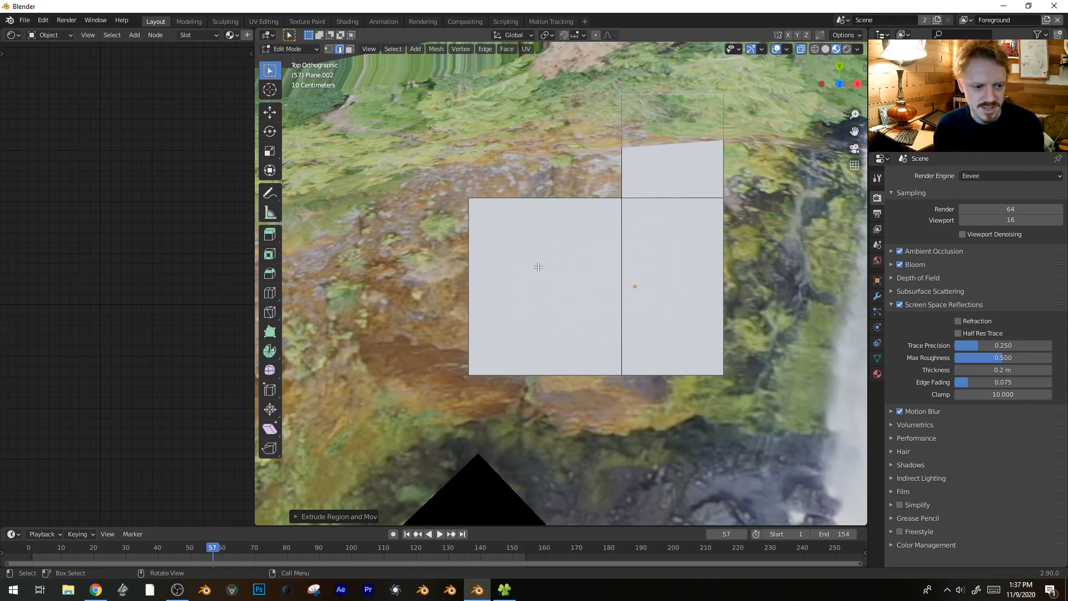
key(ctrl+shift+b)
scroll(556, 370, up, 8)
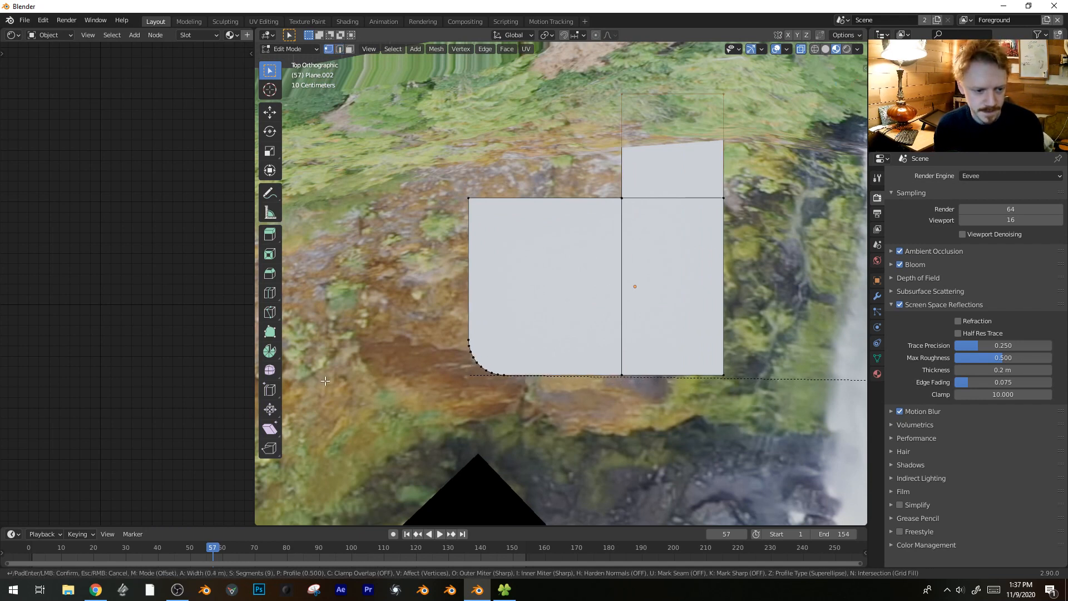
click(554, 365)
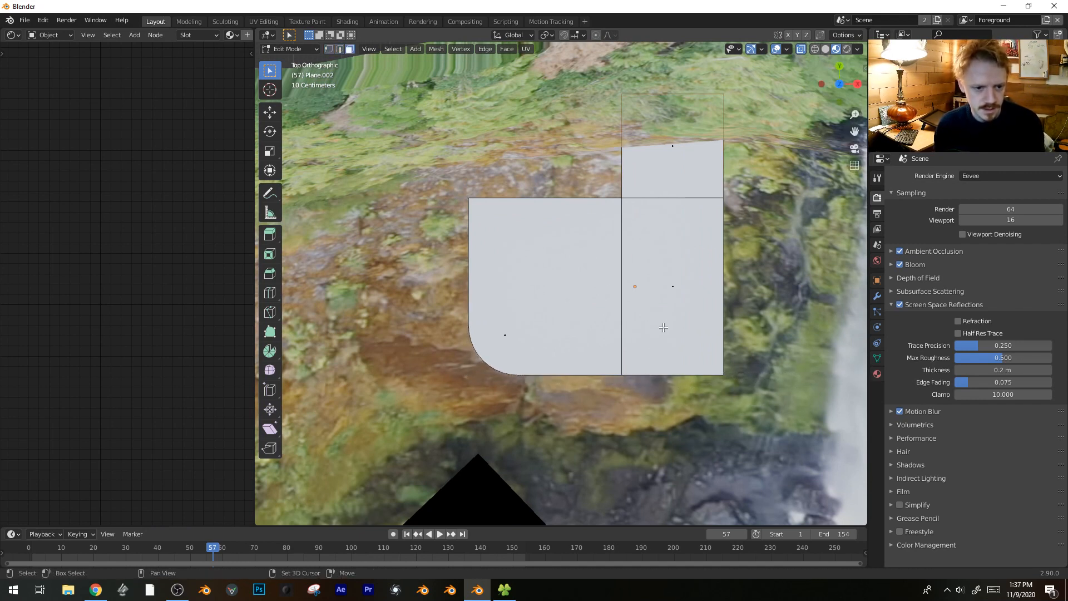
- Duplicate the plane's narrower rectangular face, place the copy above the rounded end, and scale it along the Y axis
middle_drag(705, 337, 668, 311)
key(shift+d)
key(z)
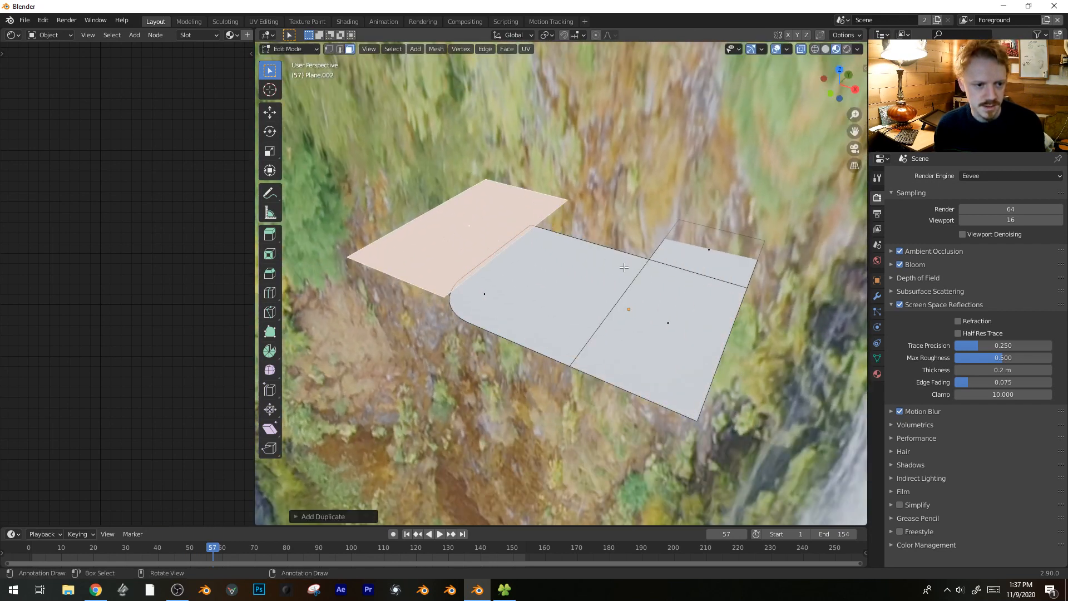
click(609, 195)
key(s)
key(y)
click(528, 205)
- Extrude the duplicated face downward into a tall block, flare its bottom outward, and extrude that into a thin base ledge
key(e)
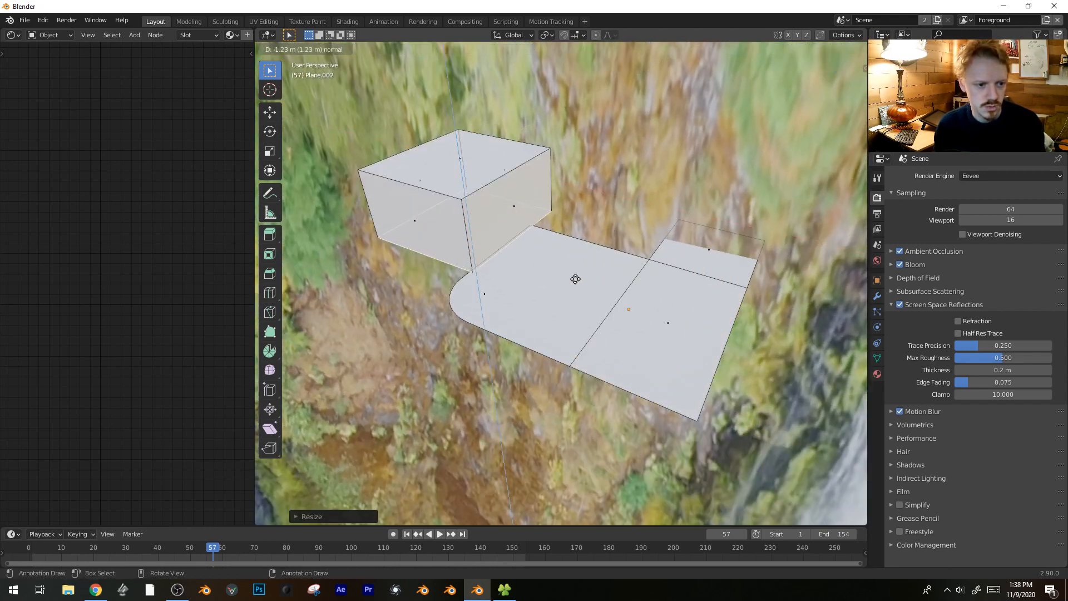
click(586, 324)
key(s)
click(626, 352)
key(e)
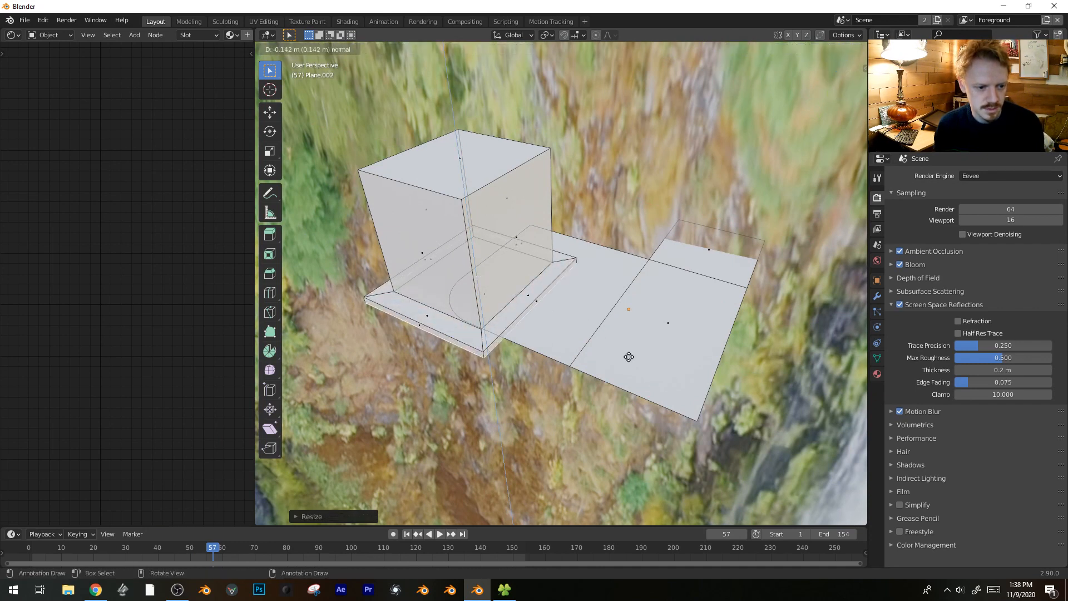
click(630, 360)
- Select the whole connected platform and extrude it about 0.16 m to give it thickness
middle_drag(630, 360, 634, 318)
key(alt+a)
key(ctrl+l)
key(l)
key(e)
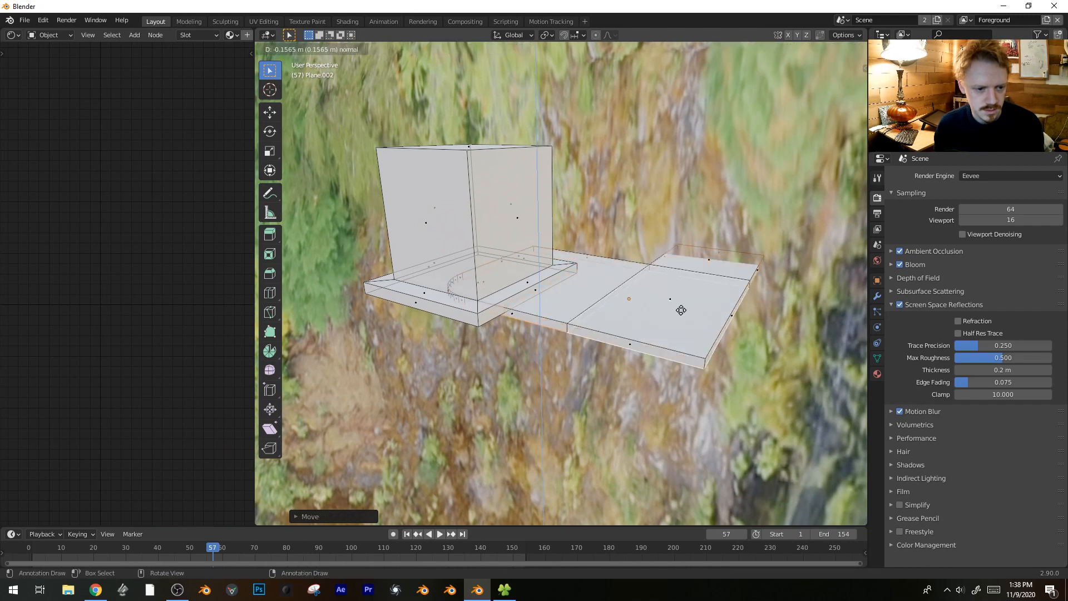
click(683, 308)
- Round the block's front vertical corner, including its base ledge, with a 10-segment edge bevel
key(2)
alt+click(484, 322)
alt+click(490, 317)
alt+click(478, 319)
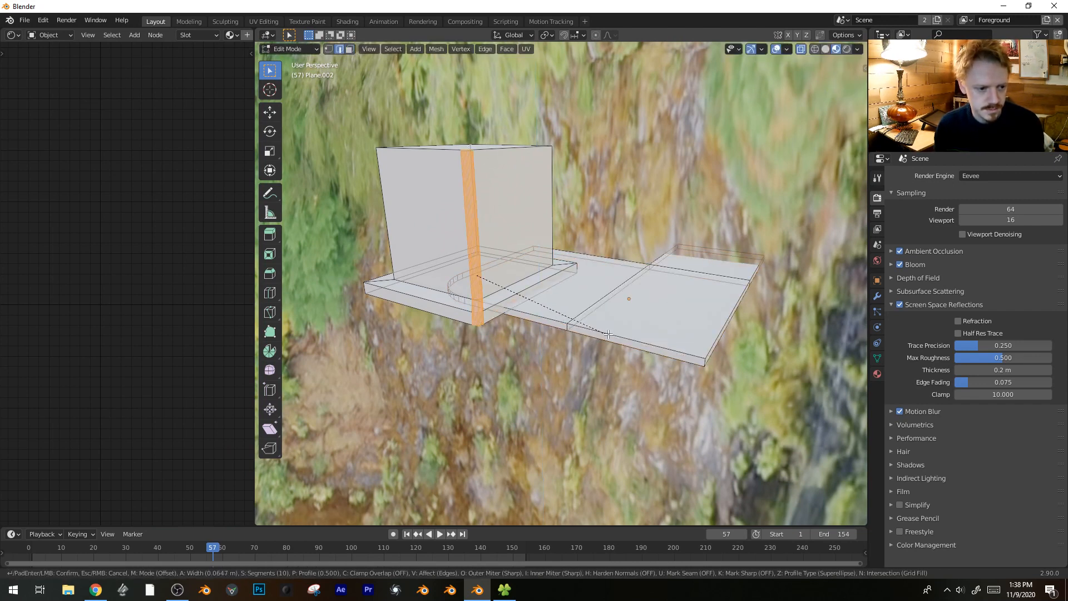
- Duplicate the loop of side faces around the platform's rim as the start of a railing
key(3)
key(alt+a)
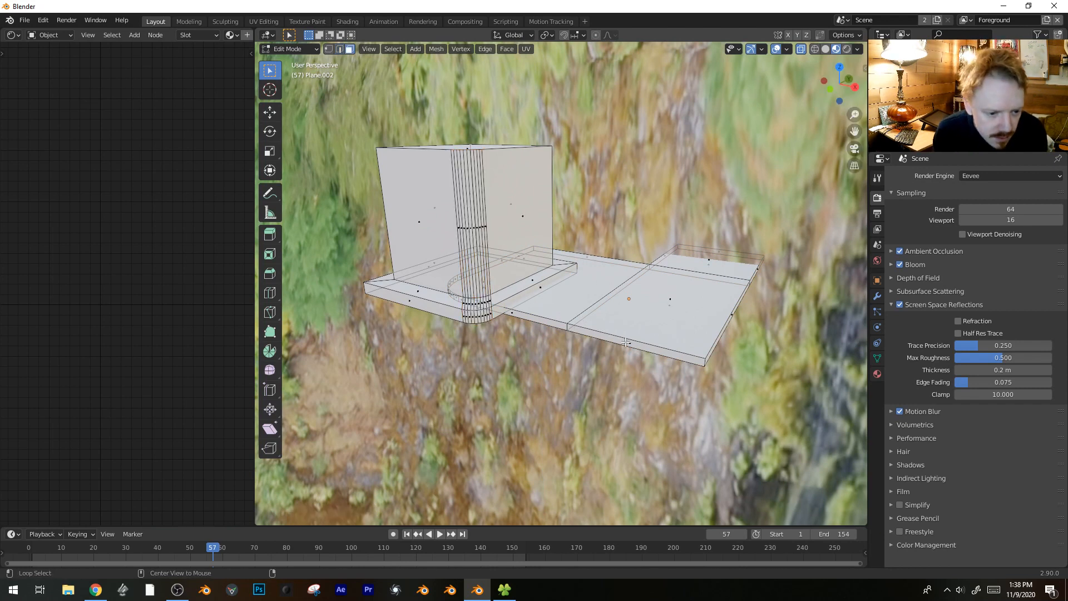
alt+click(705, 360)
key(e)
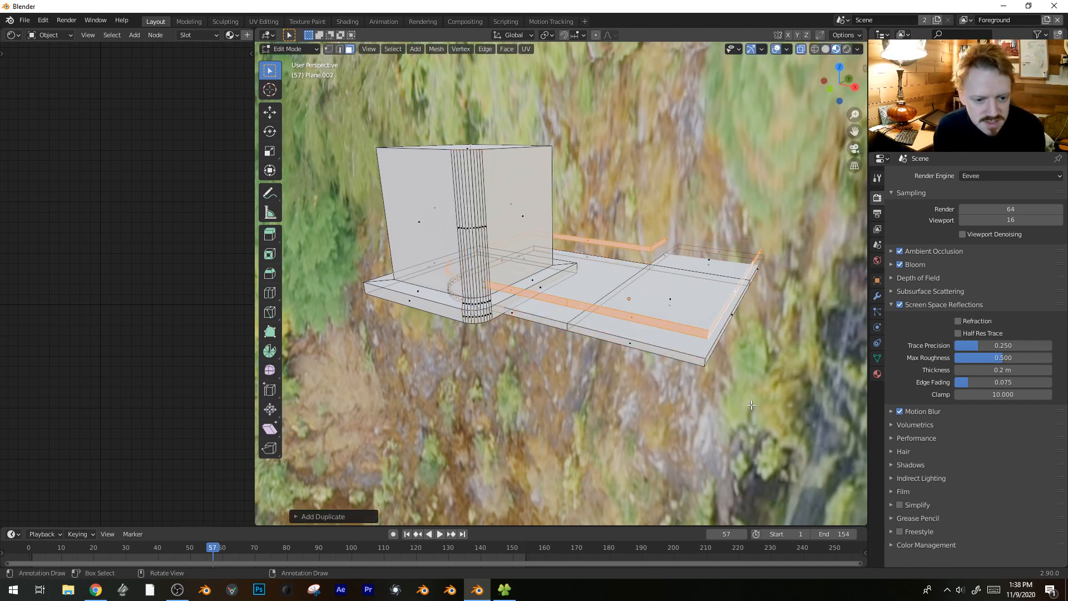
click(681, 369)
- Stretch the duplicated rim band vertically, adjust its height on the Z axis, and rescale it around the platform's edge
key(s)
key(z)
click(337, 274)
key(g)
key(z)
click(384, 369)
key(s)
click(623, 150)
- Divide the railing band's long panels into narrow vertical segments with multiple evenly spaced loop cuts
right_click(626, 257)
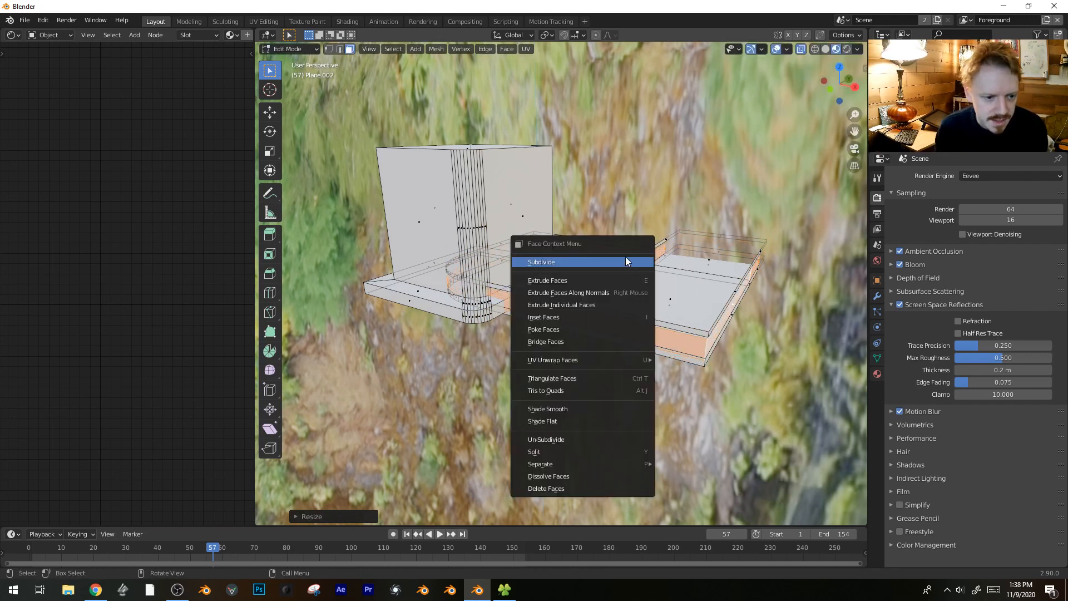
click(629, 323)
right_click(632, 317)
key(ctrl+r)
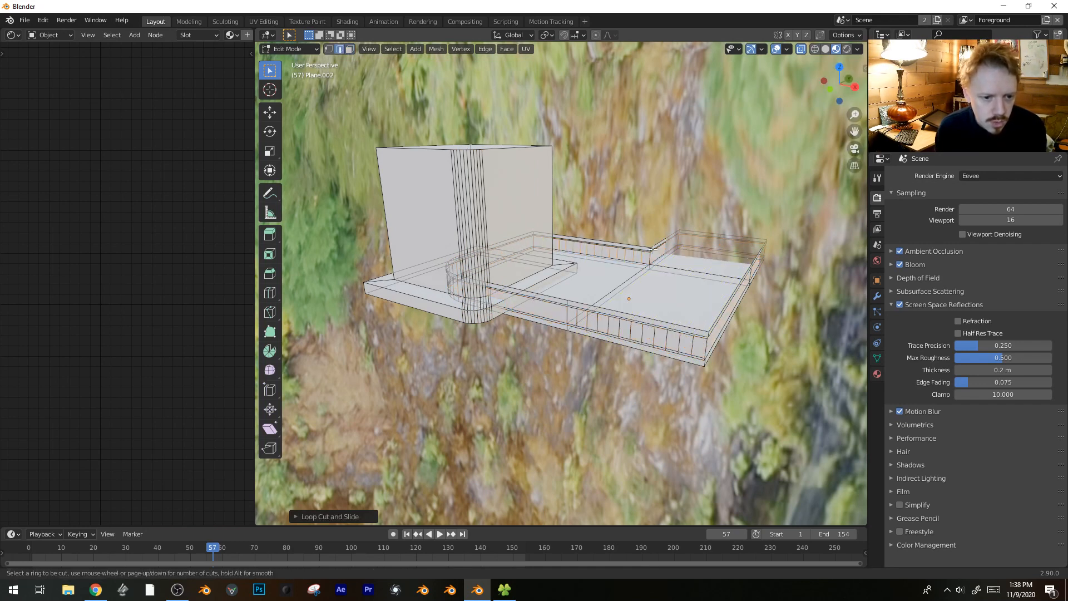
middle_drag(660, 248, 724, 306)
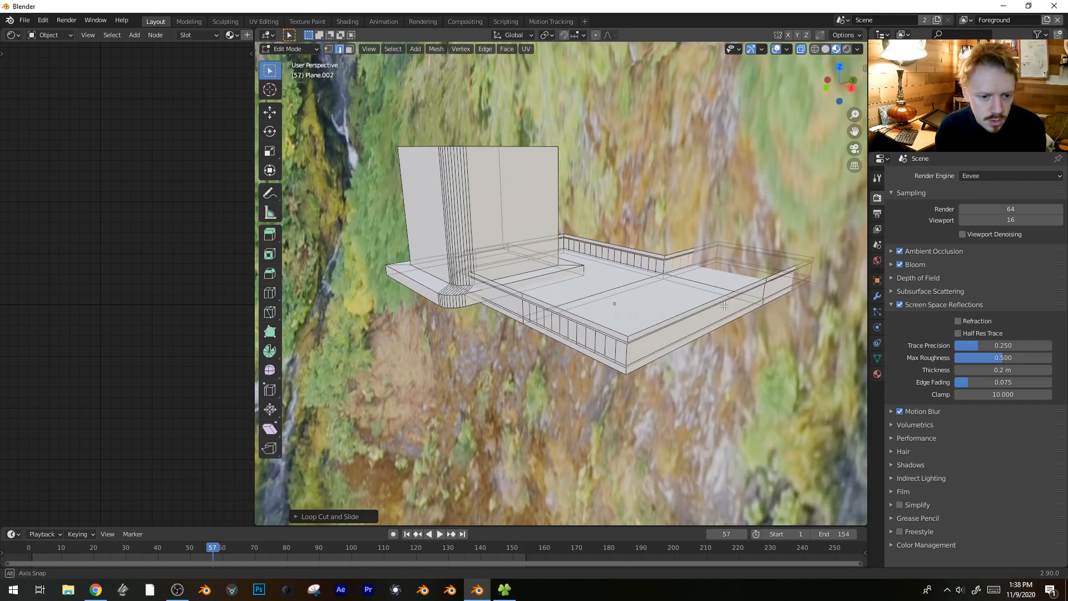
click(709, 310)
right_click(709, 309)
key(ctrl+r)
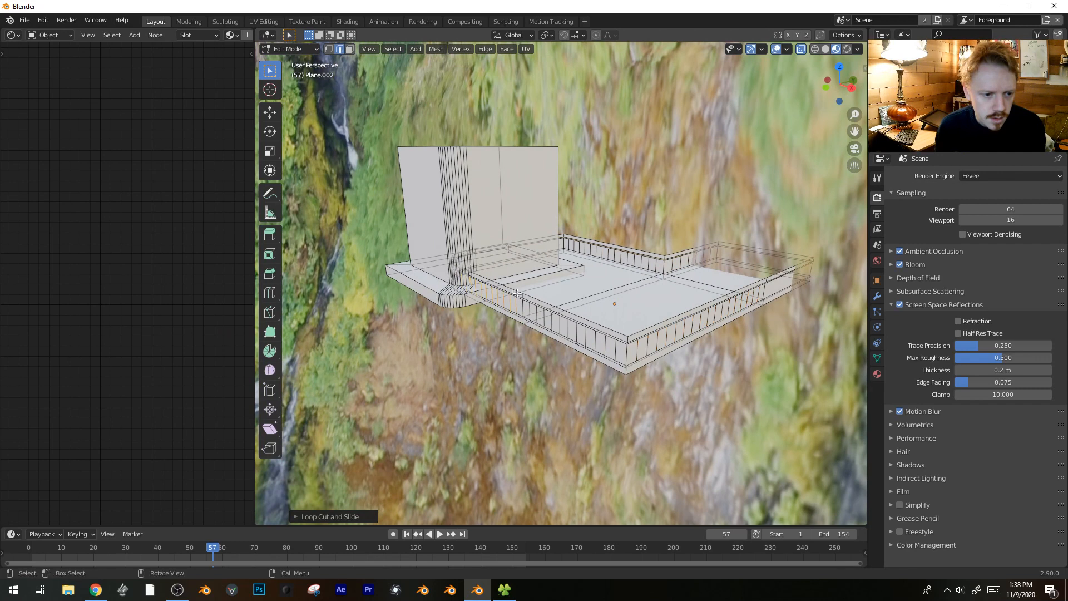
- Select the entire linked railing band and separate it into its own object
key(ctrl+l)
key(p)
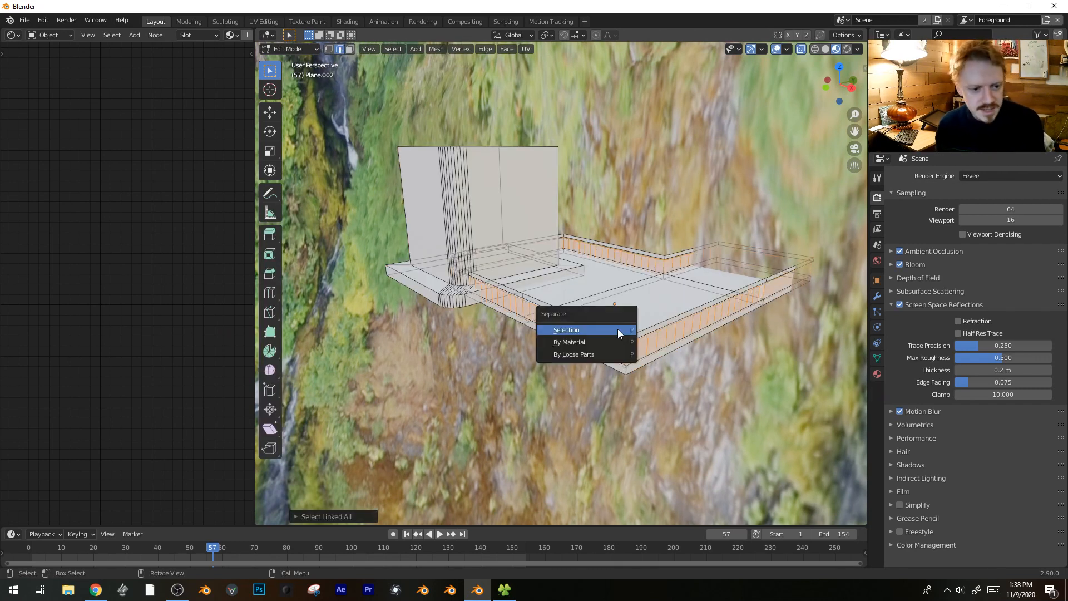
click(617, 328)
- Try a Wireframe modifier on the main building mesh
click(878, 299)
click(940, 173)
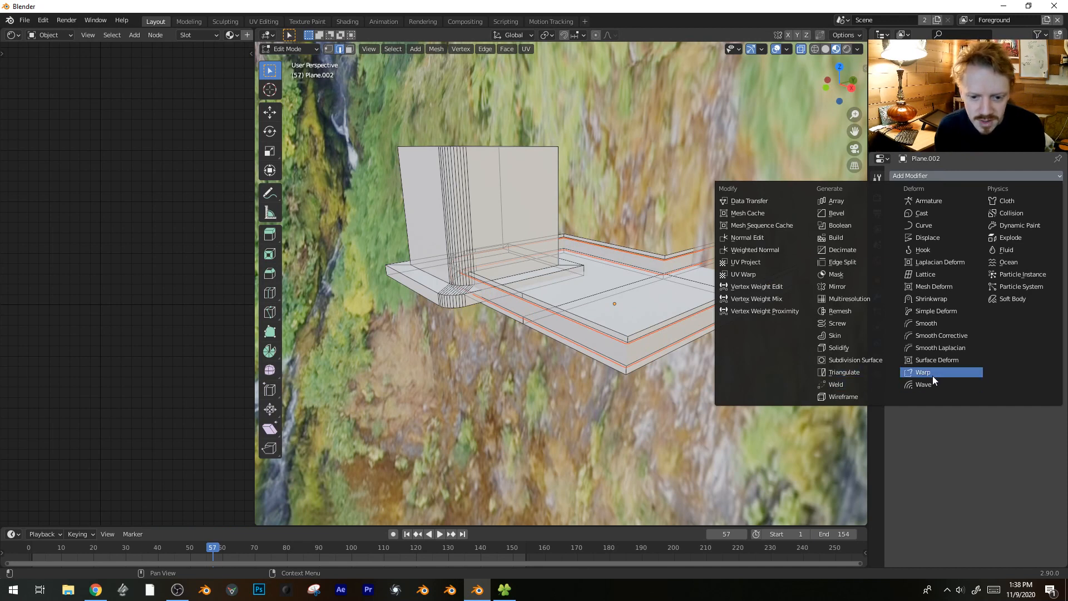
click(864, 394)
key(Tab)
key(Tab)
key(Tab)
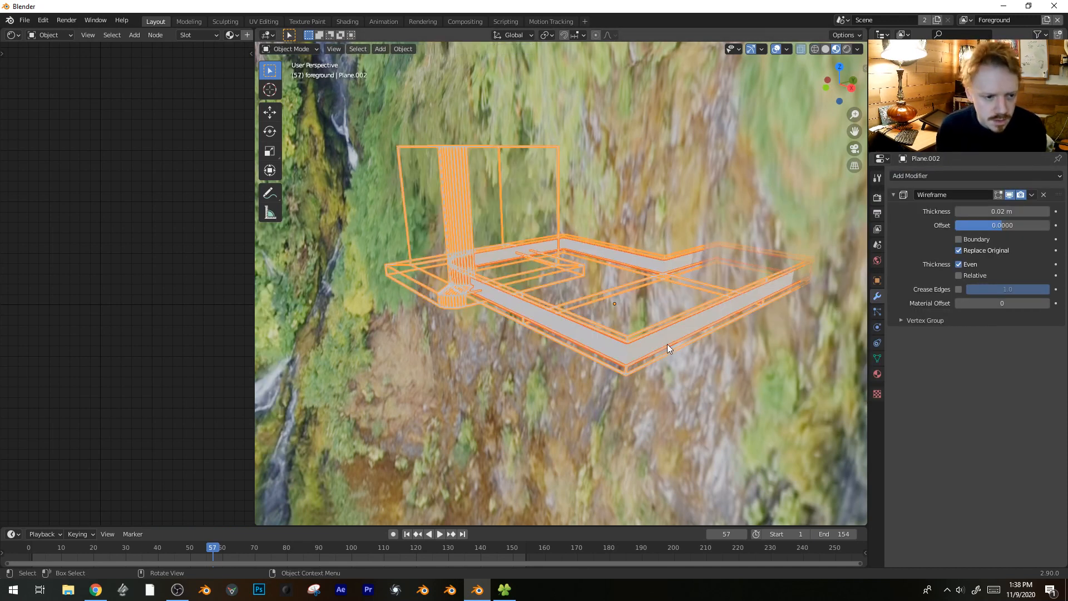
key(ctrl+z)
key(Tab)
- Add a Wireframe modifier to the separated railing object
click(629, 352)
click(930, 177)
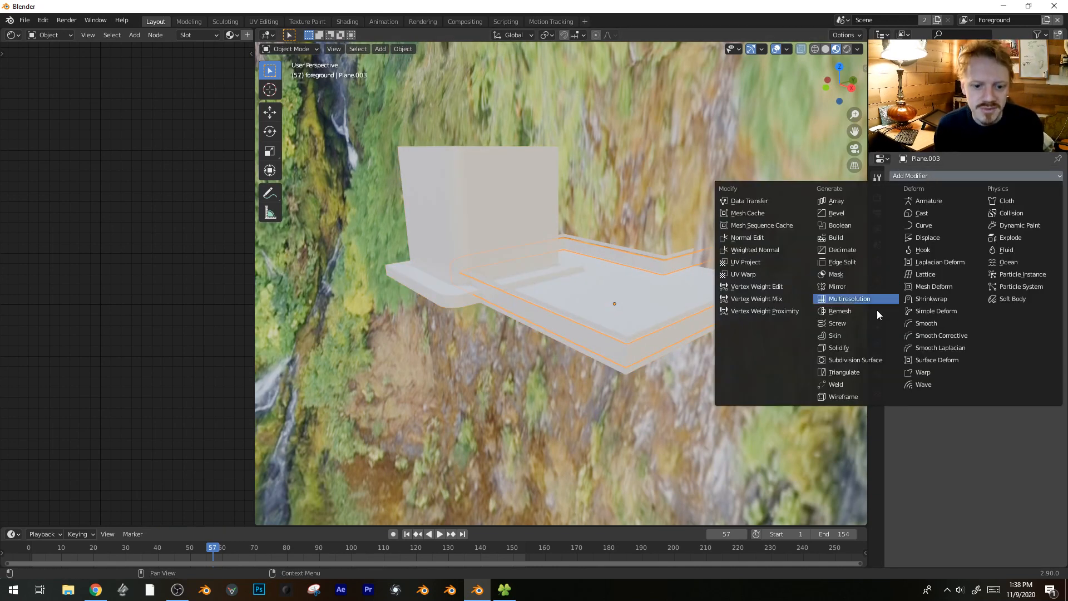
click(872, 396)
- Inset the building block's top face and extrude the inset area to shape the roof
middle_drag(595, 346, 449, 220)
click(454, 177)
key(Tab)
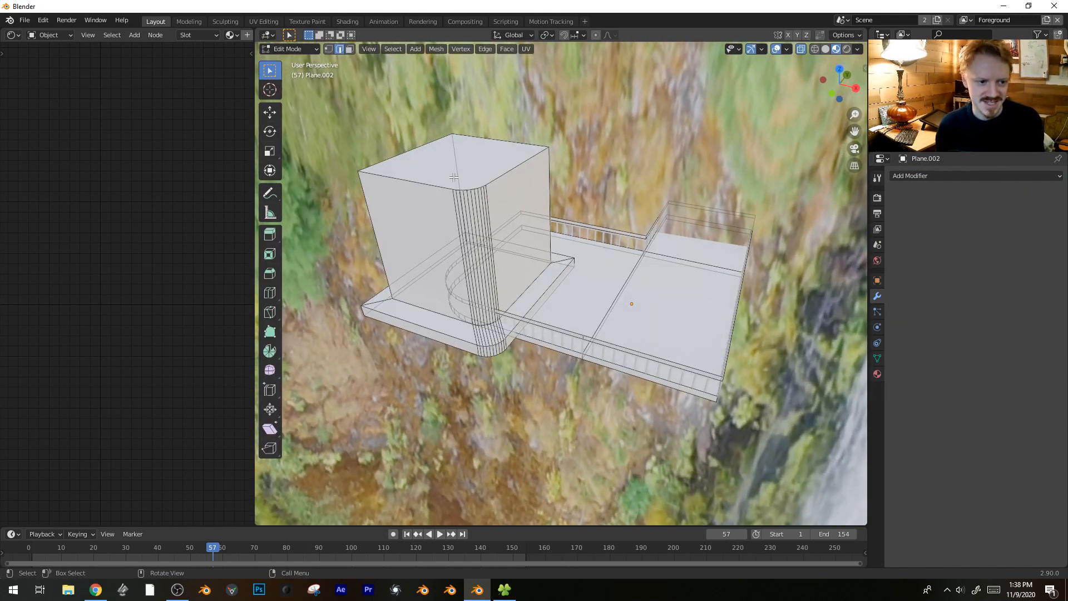
click(456, 162)
shift+middle_drag(457, 162, 459, 215)
key(alt+z)
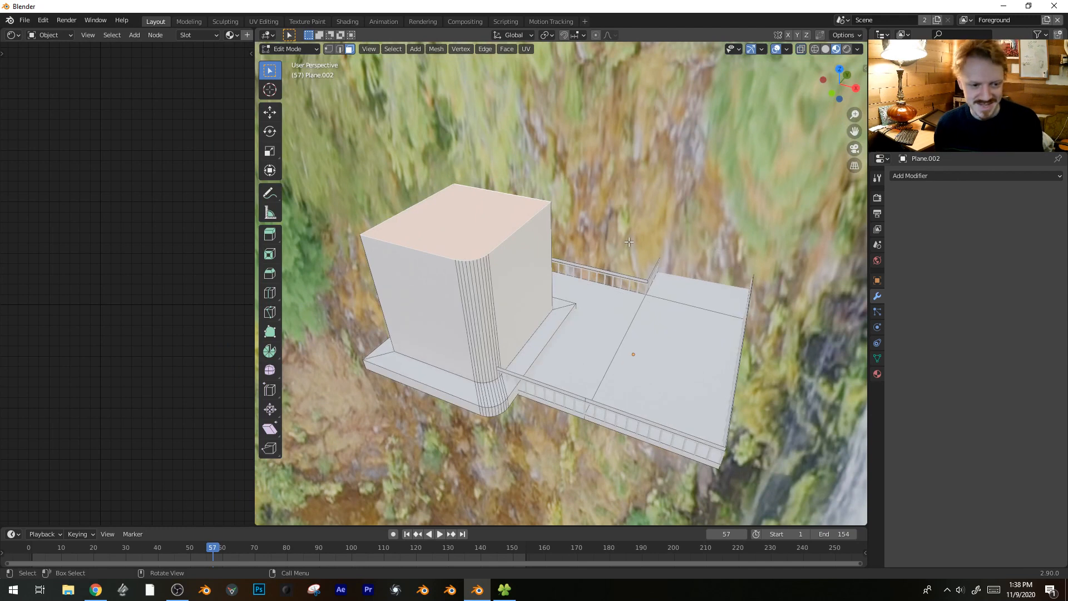
key(i)
click(677, 224)
key(e)
click(652, 217)
key(Tab)
- Inspect the building in the footage through the camera view, moving the timeline to frame 165
scroll(645, 278, down, 5)
middle_drag(646, 281, 648, 329)
drag(647, 329, 629, 335)
scroll(630, 335, down, 2)
key(KP_0)
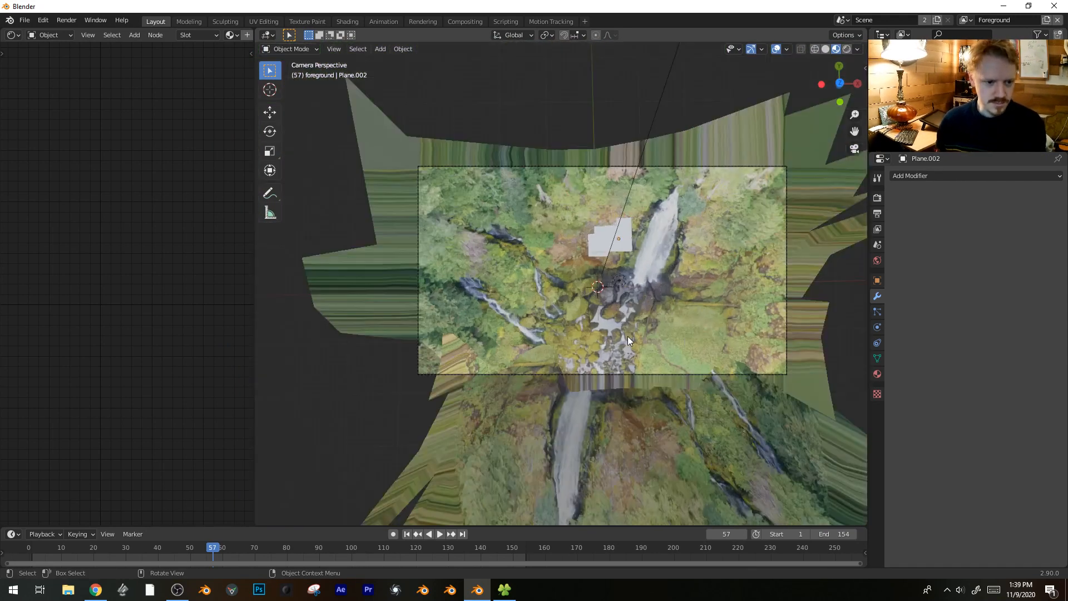
scroll(631, 332, up, 5)
key(space)
key(space)
drag(305, 545, 560, 536)
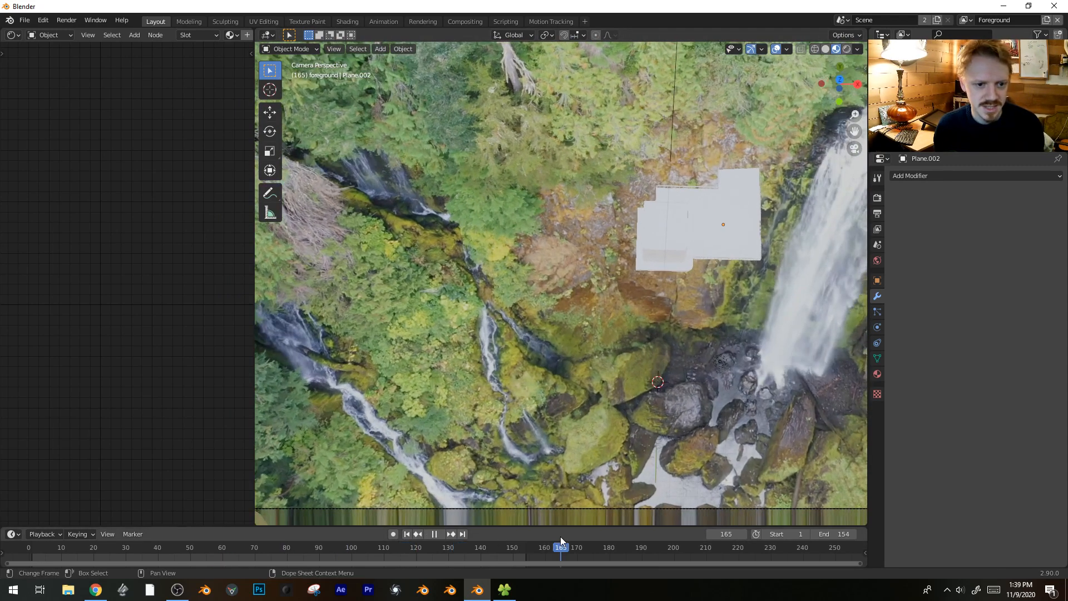
- Try to move the building across the cliff away from the waterfall
click(723, 213)
key(g)
click(673, 213)
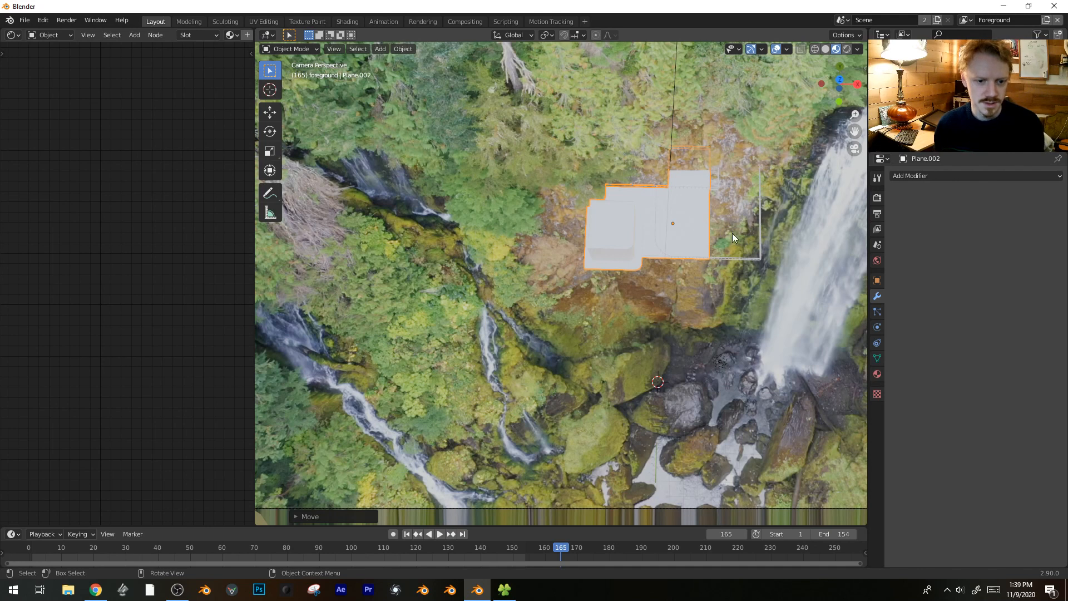
key(ctrl+z)
key(g)
key(y)
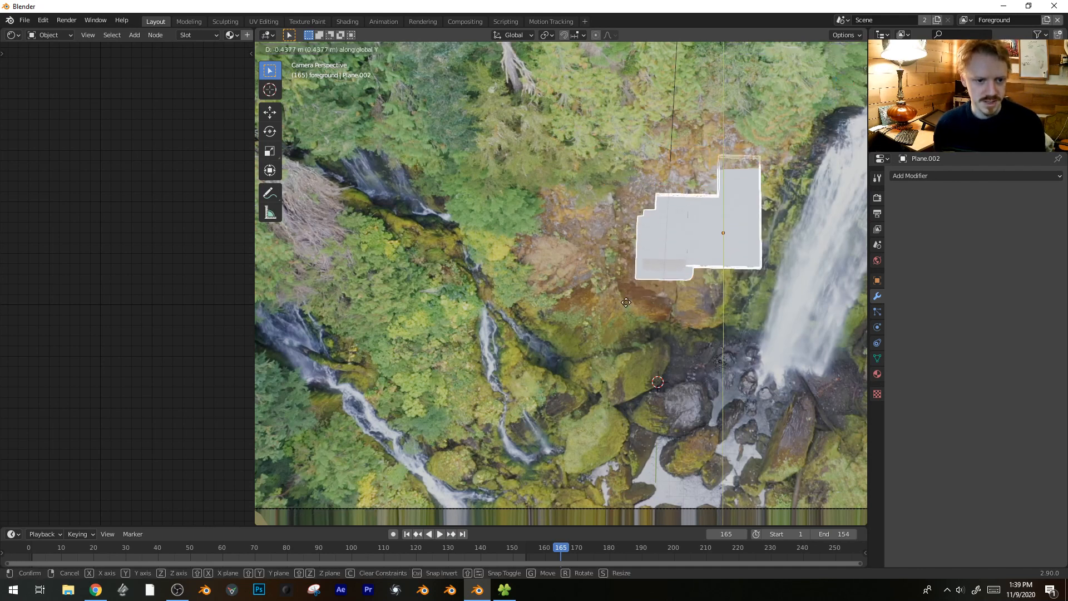
right_click(626, 302)
- Move the building with its railing along the X axis away from the waterfall and adjust its Y position
key(g)
key(x)
click(537, 305)
key(g)
key(y)
click(535, 334)
- Rotate the building and railing slightly around the Z axis and fine-tune their position along Y on the cliff
key(r)
key(z)
click(548, 361)
key(g)
key(y)
click(549, 348)
scroll(642, 329, down, 1)
shift+middle_drag(637, 315, 598, 272)
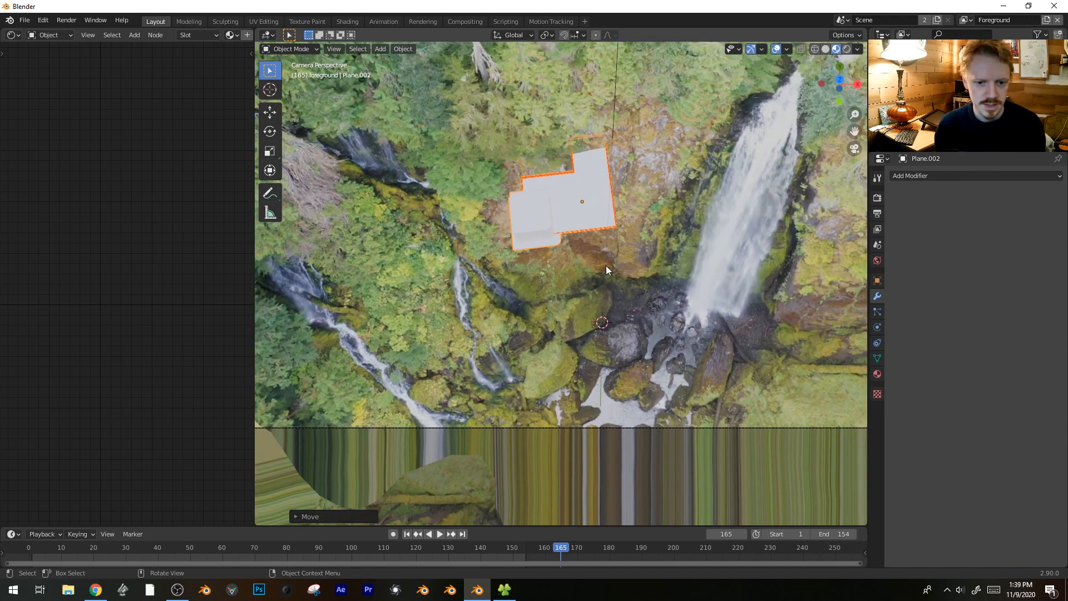
- Select the building mesh and assign it a new material
click(599, 208)
click(600, 208)
click(877, 375)
click(943, 226)
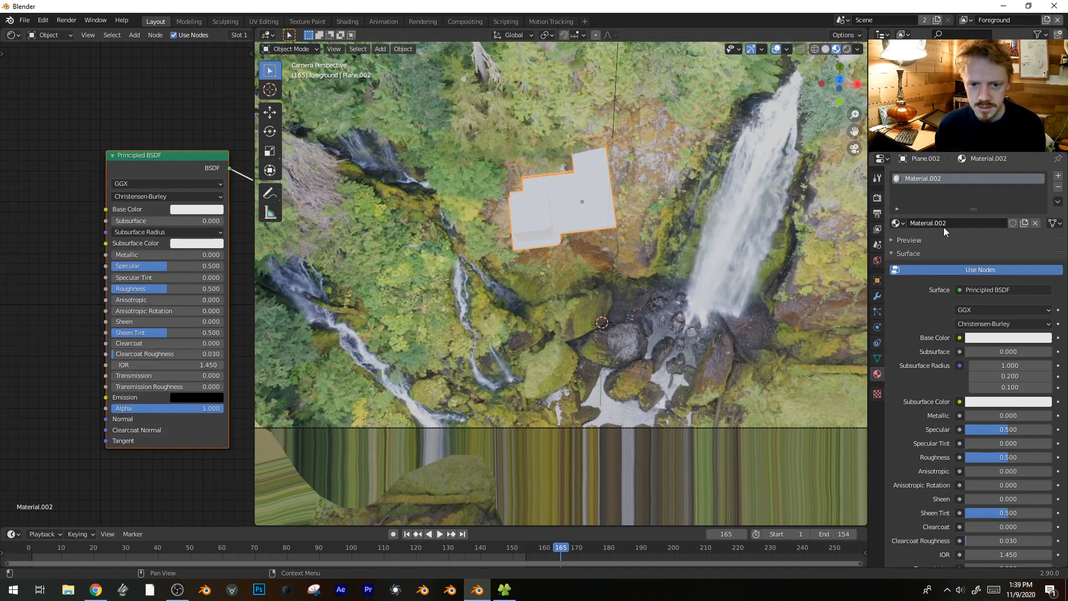
- Feed the material's Base Color from an Image Texture and open the textures folder to choose its image
click(960, 337)
click(736, 411)
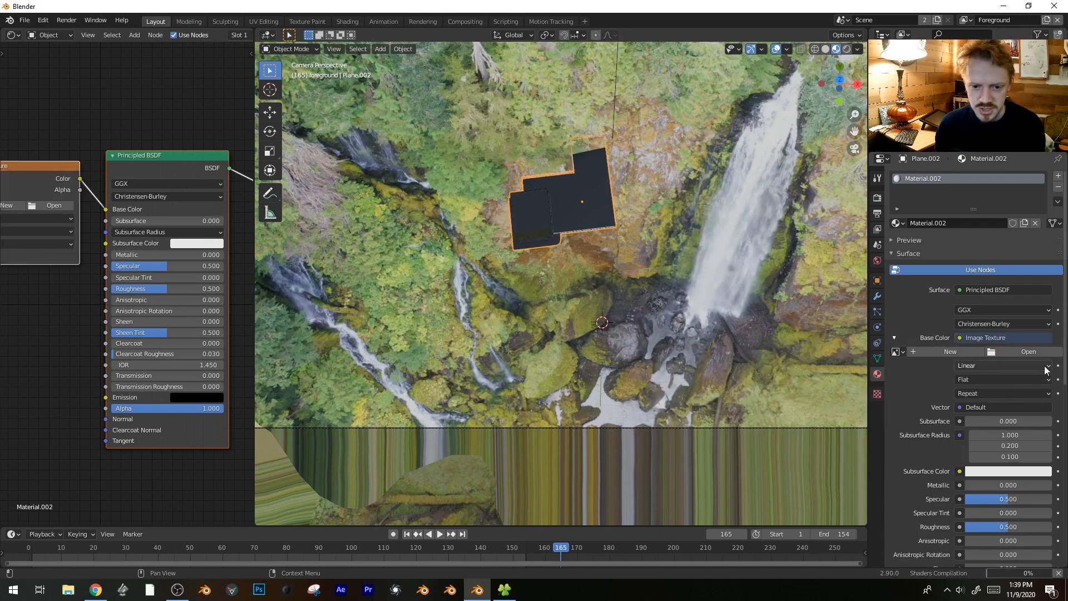
click(1020, 347)
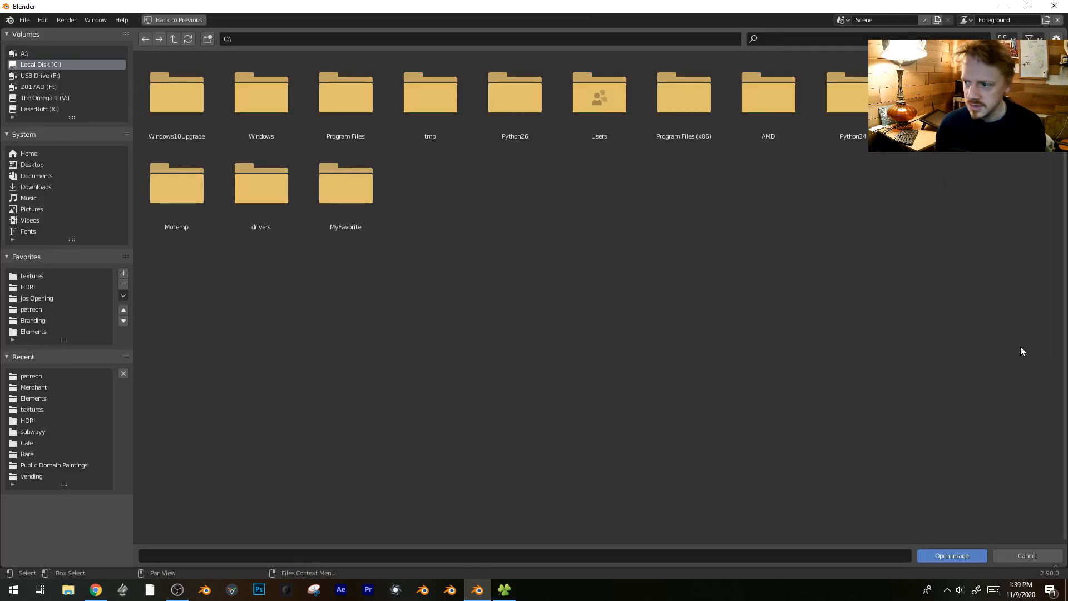
click(49, 276)
- Load MetalPainted0117_L.jpg from the textures folder as the Base Color image of the building's material
scroll(667, 398, down, 10)
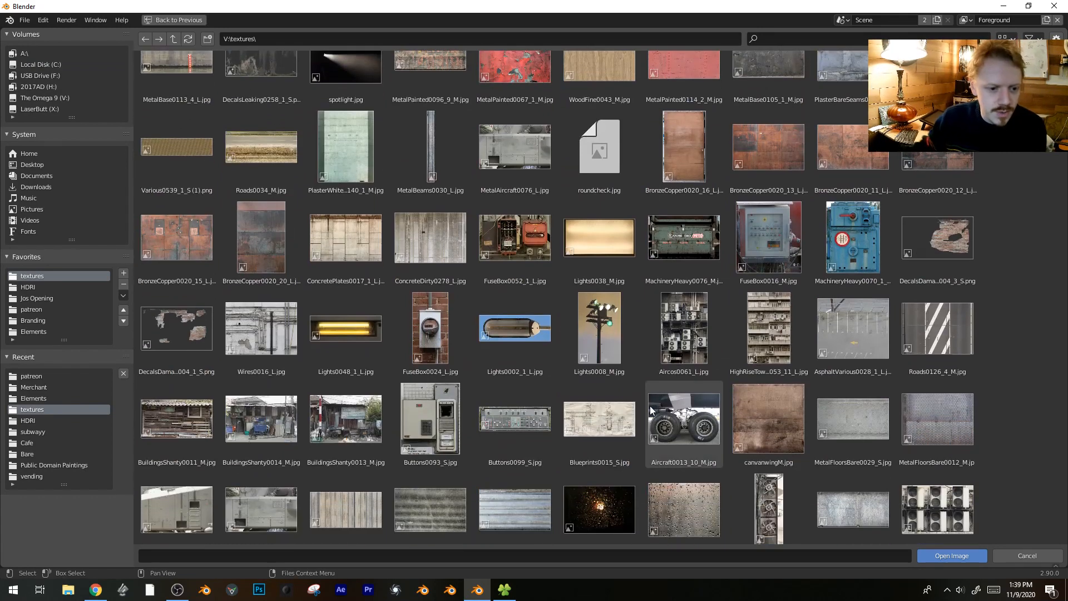
scroll(615, 390, down, 5)
scroll(698, 523, down, 5)
scroll(632, 291, up, 1)
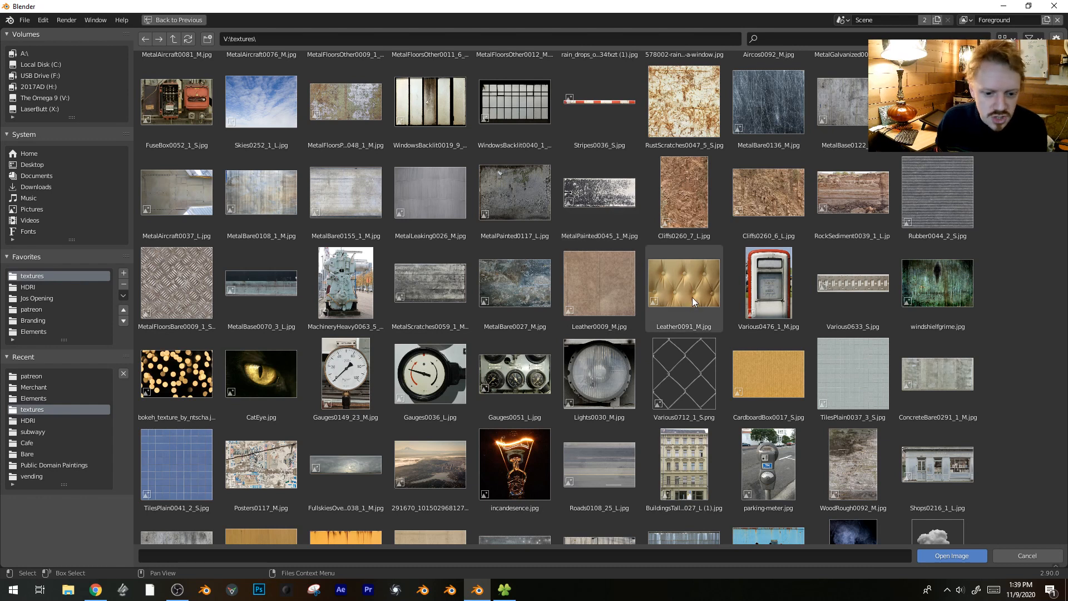
scroll(607, 383, down, 3)
scroll(599, 490, down, 1)
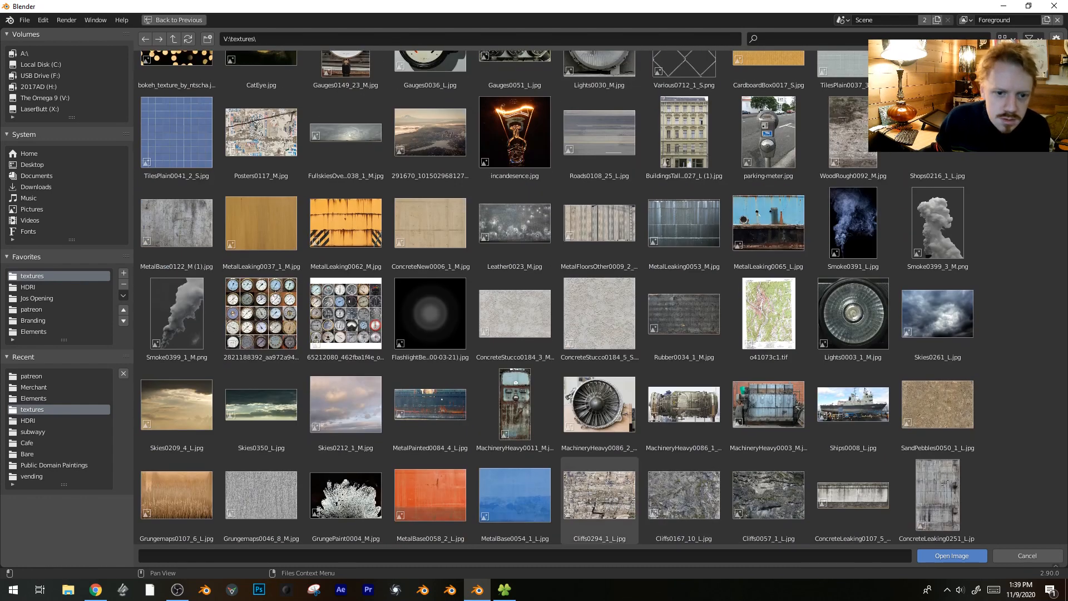
scroll(556, 297, down, 4)
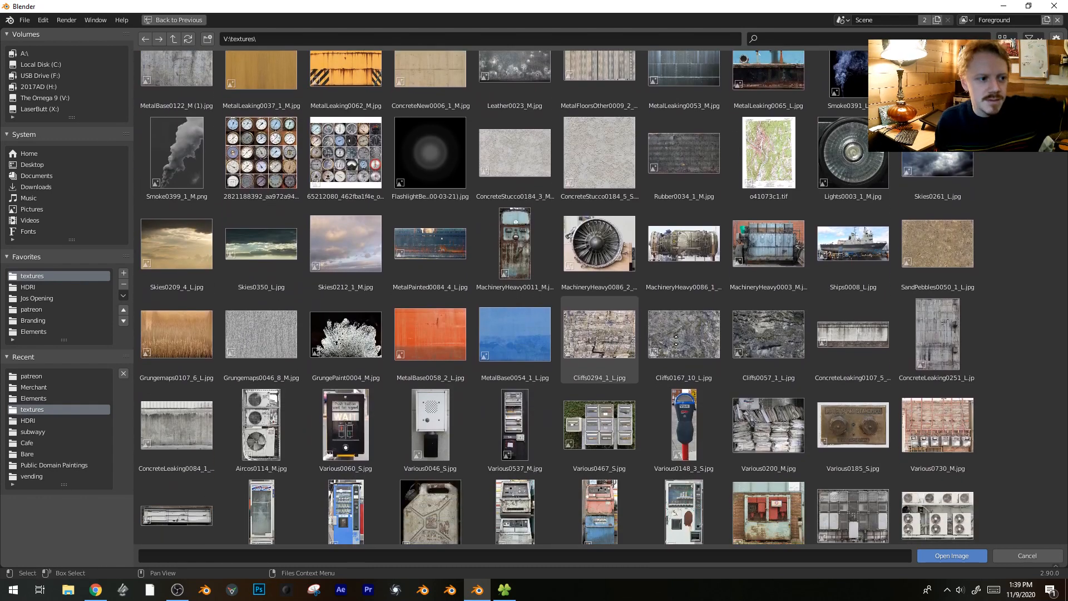
scroll(716, 179, down, 1)
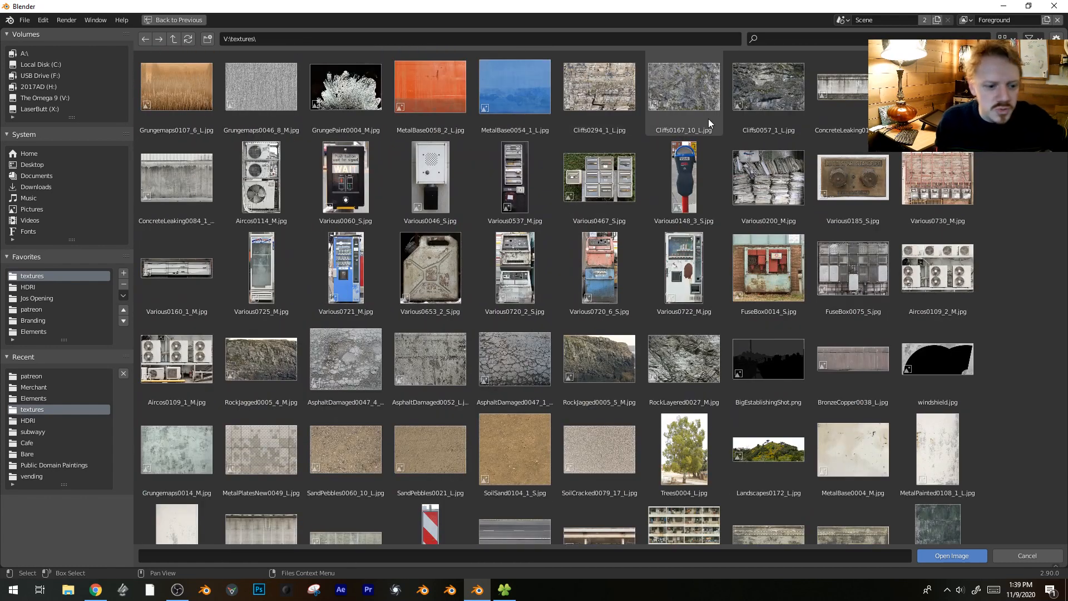
scroll(696, 278, down, 2)
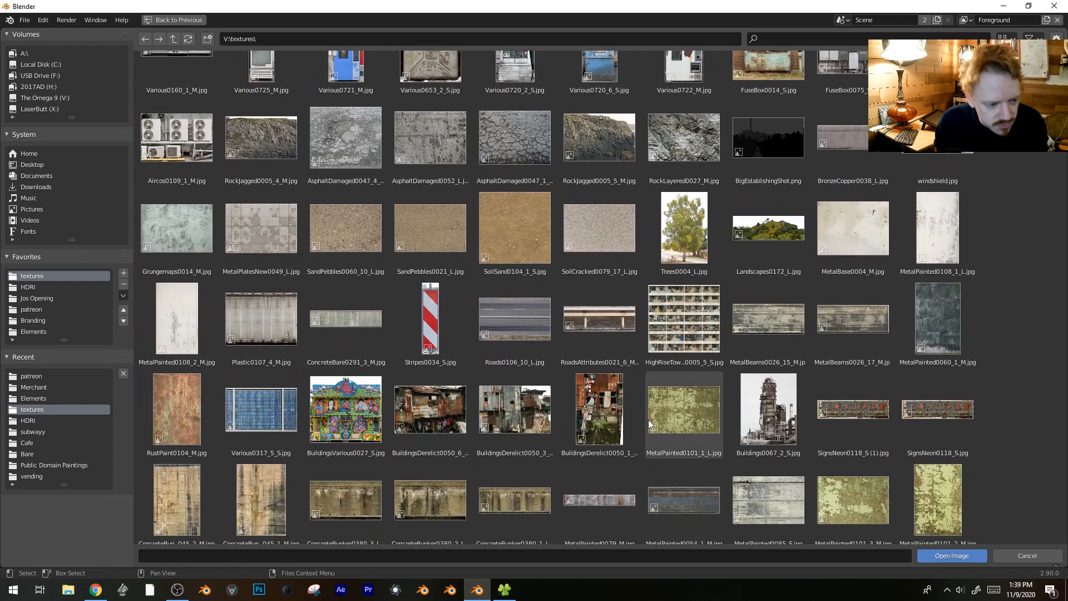
scroll(649, 420, down, 2)
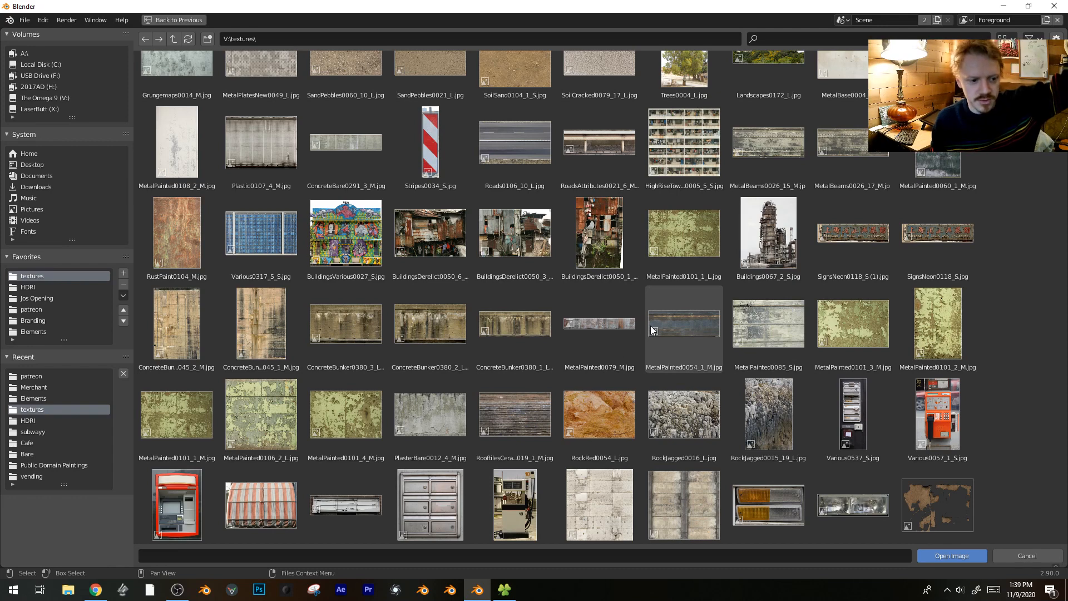
scroll(612, 390, down, 4)
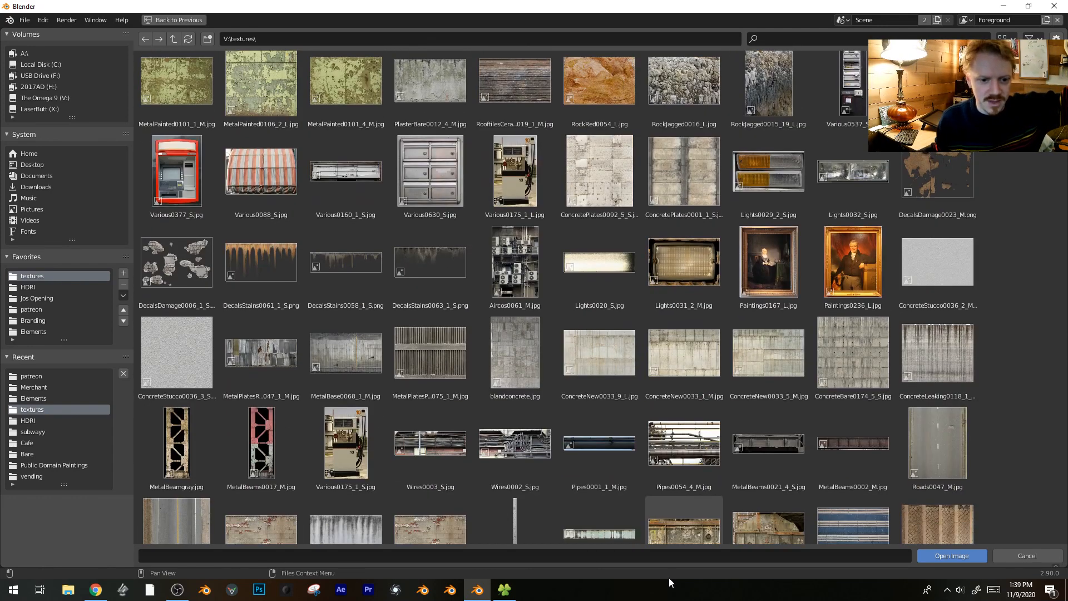
scroll(668, 389, down, 2)
scroll(720, 271, down, 3)
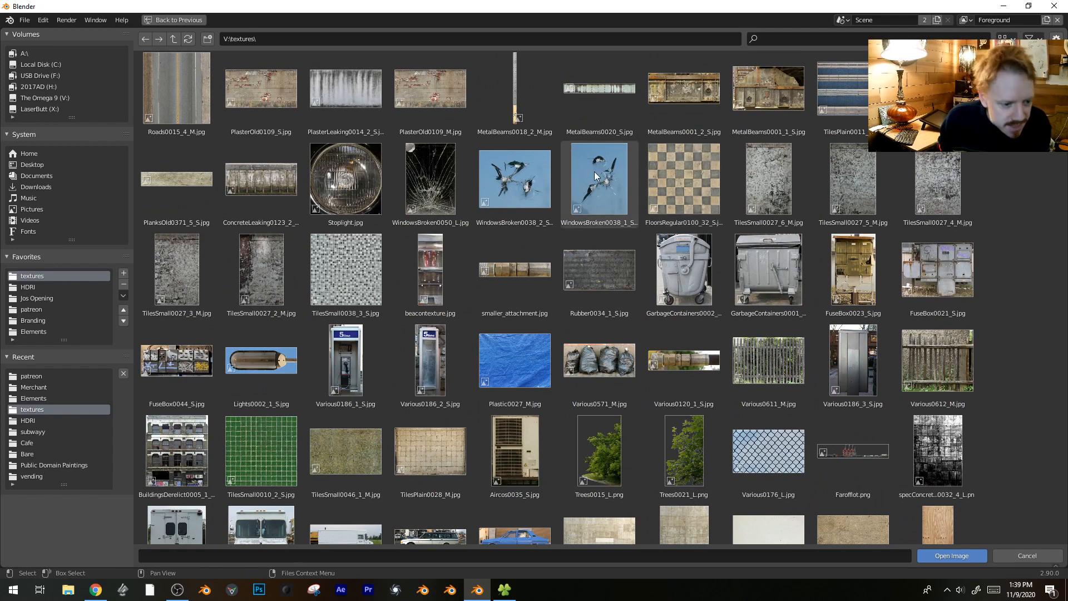
scroll(594, 171, down, 3)
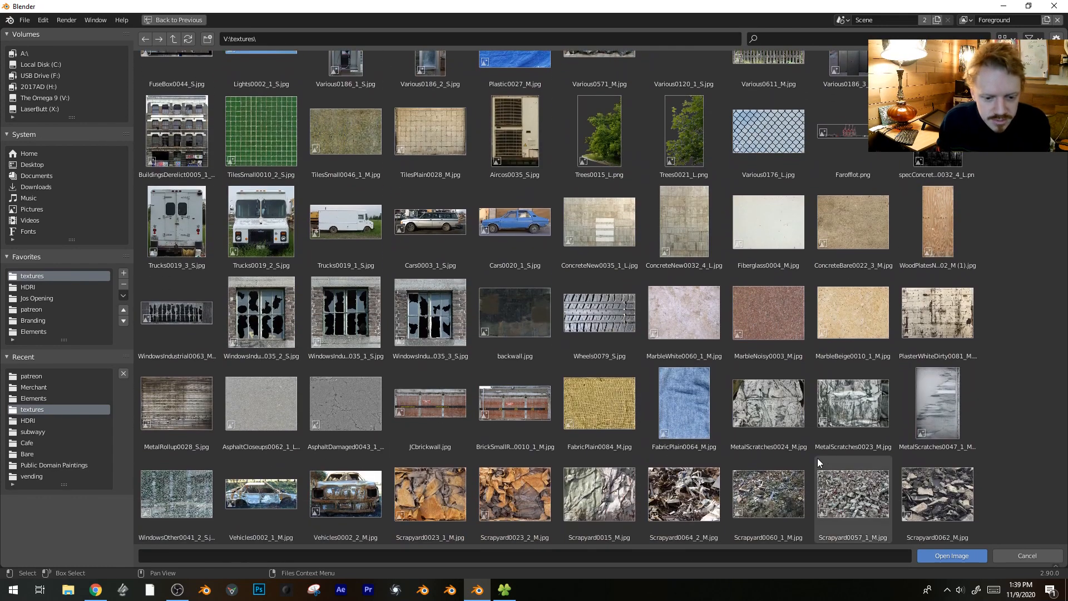
scroll(762, 368, down, 2)
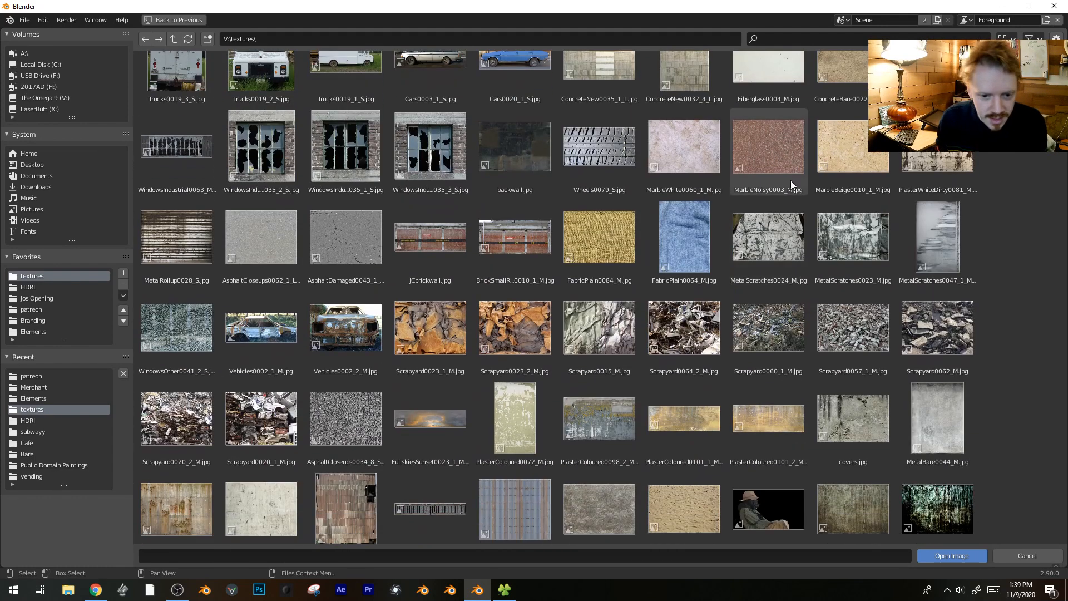
scroll(793, 168, down, 10)
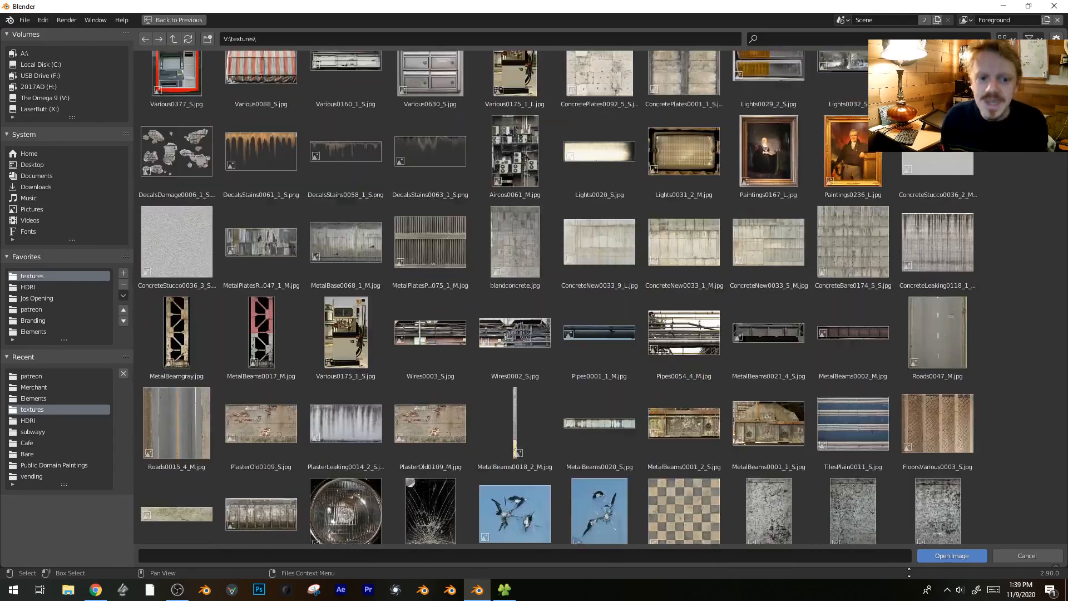
scroll(872, 190, up, 4)
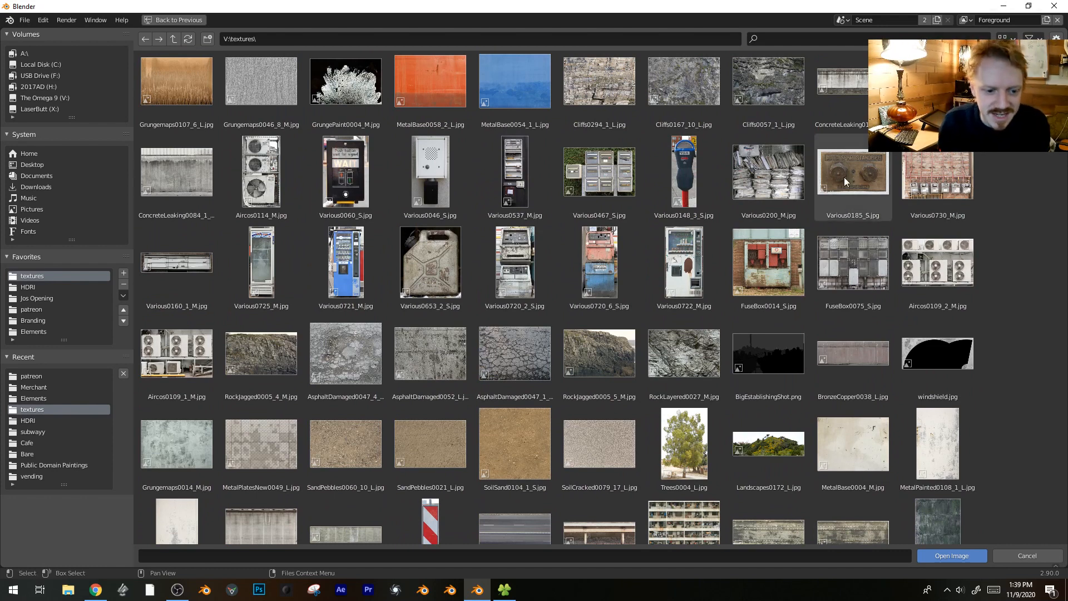
scroll(852, 223, up, 2)
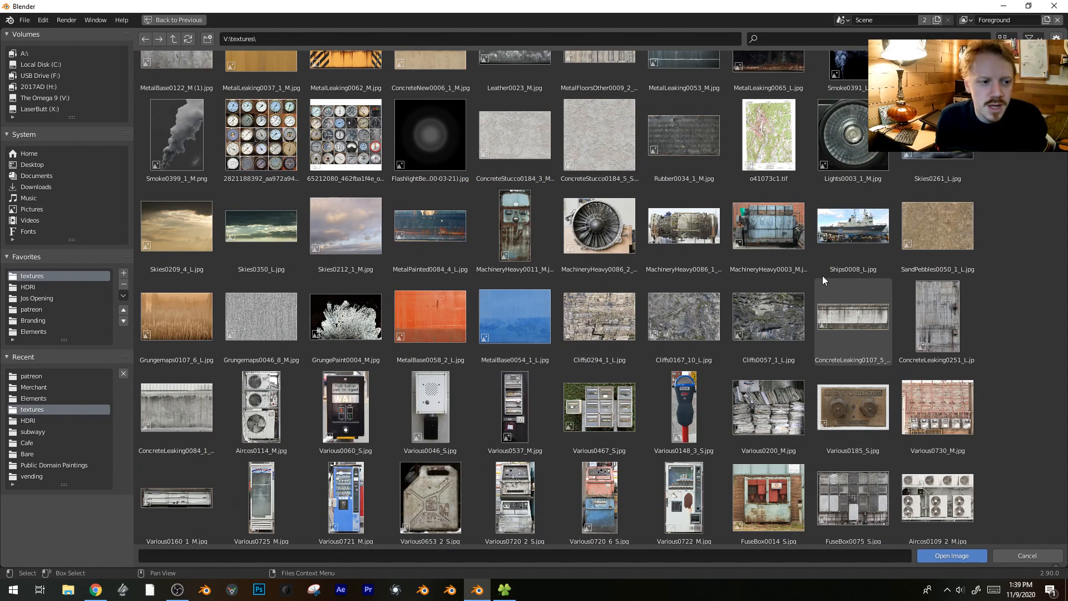
scroll(818, 292, up, 2)
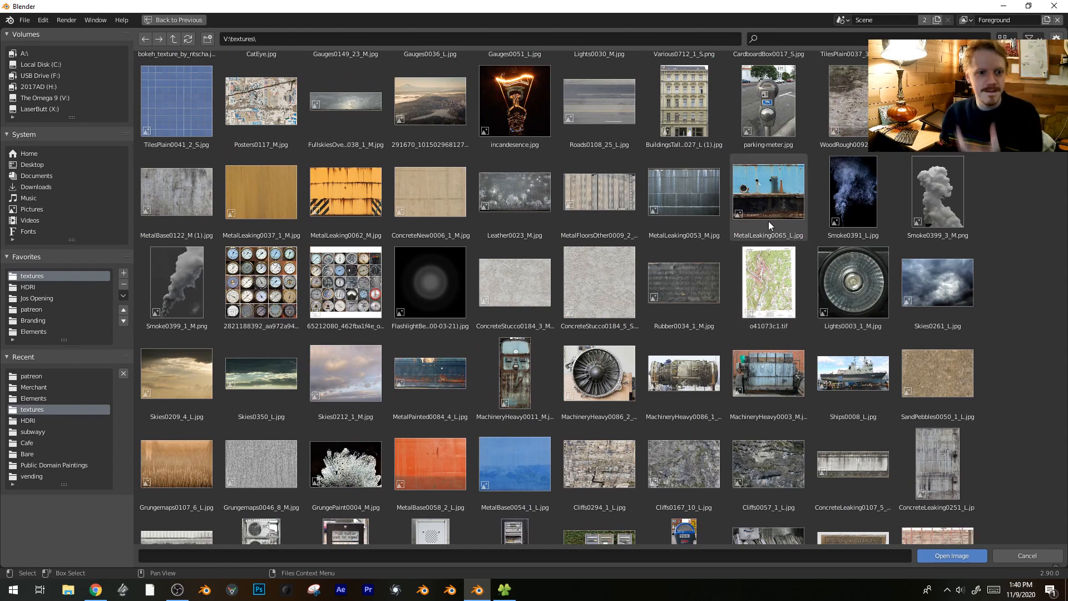
scroll(770, 234, up, 1)
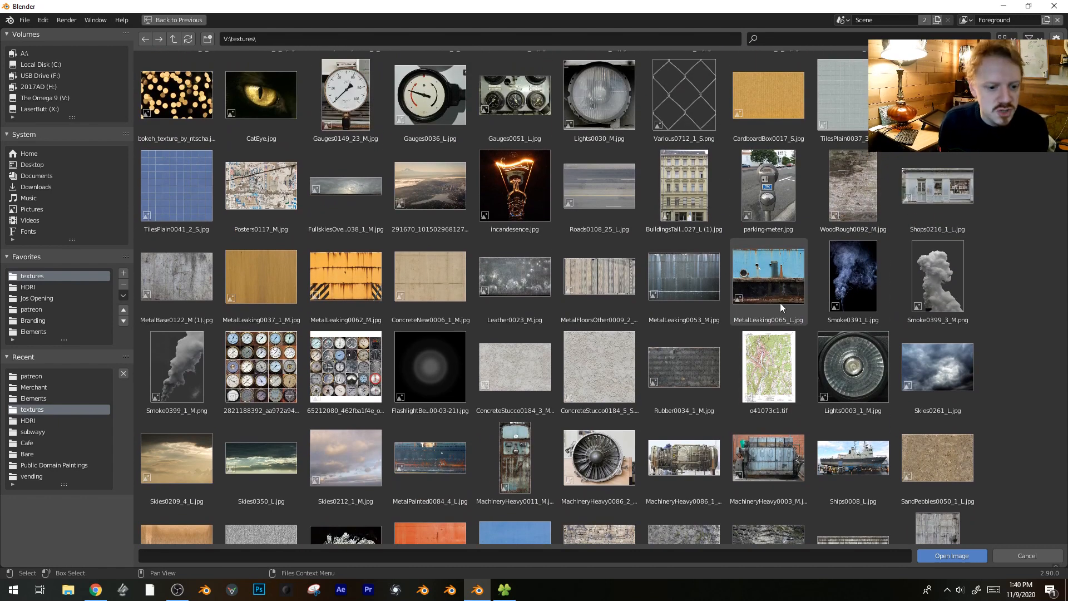
scroll(780, 303, down, 1)
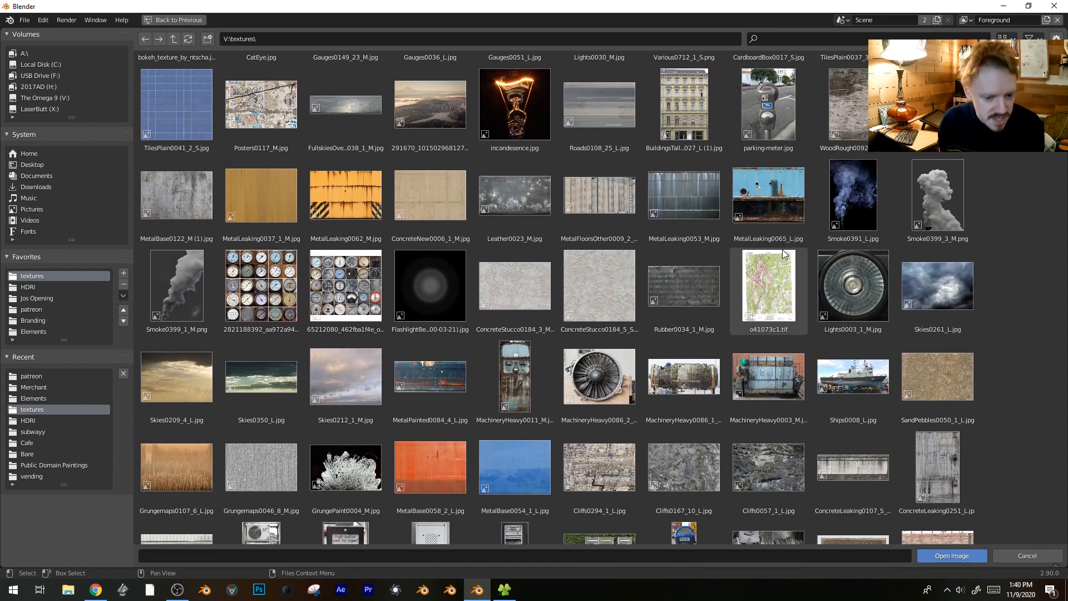
scroll(763, 326, up, 1)
scroll(736, 237, up, 3)
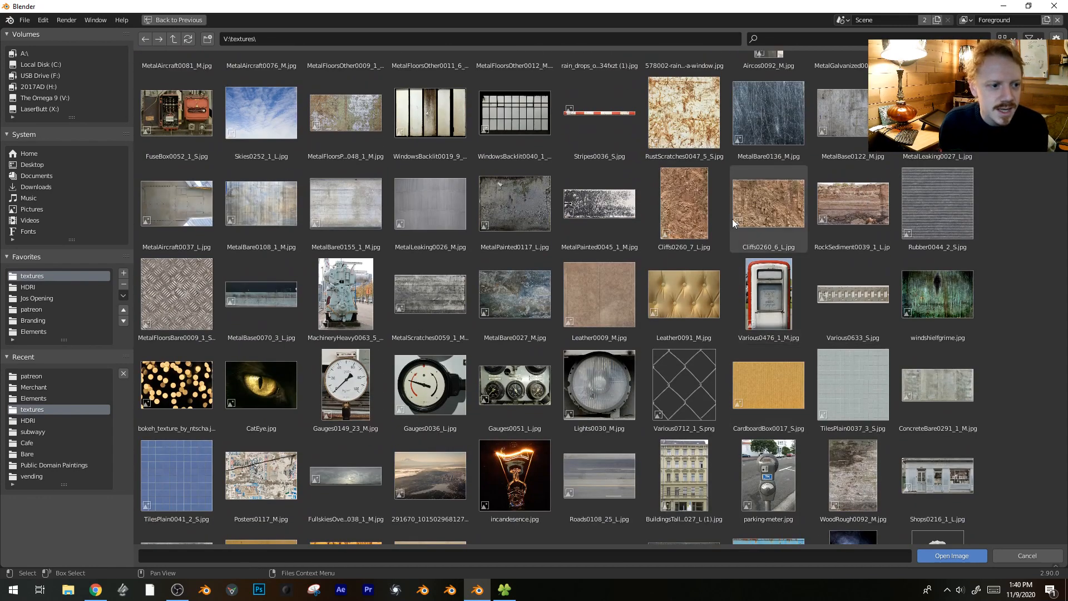
double_click(534, 222)
scroll(601, 221, up, 2)
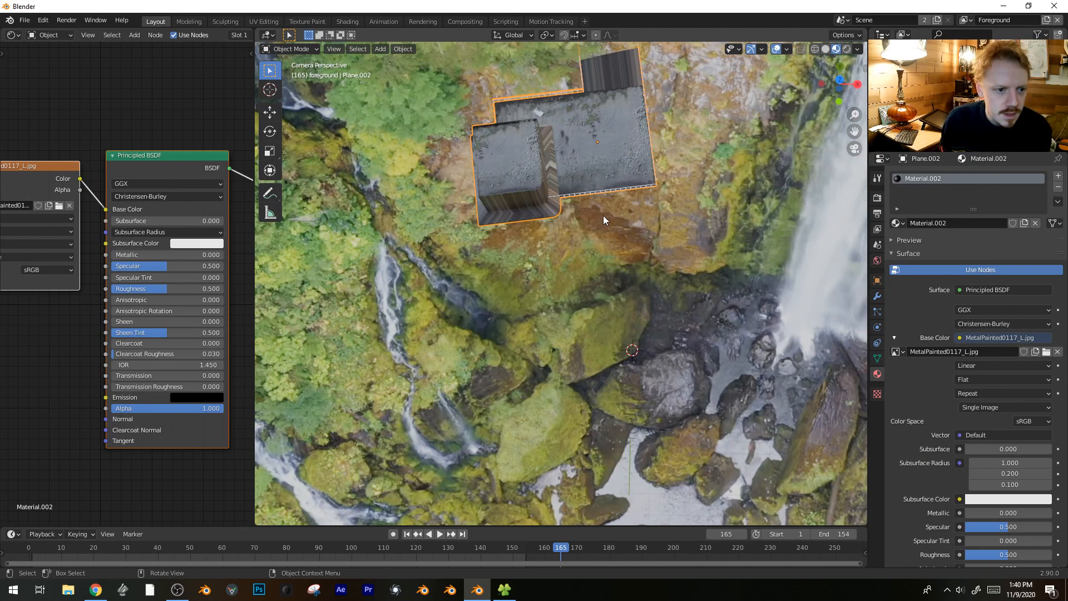
- Unwrap all faces of the building mesh with Cube Projection and return to Object Mode
key(Tab)
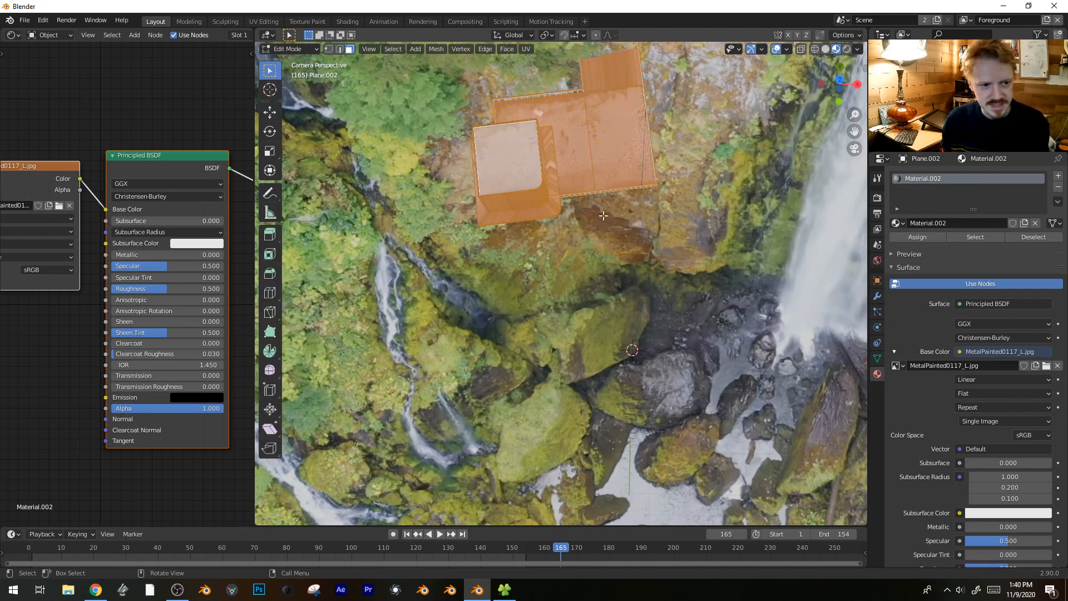
key(u)
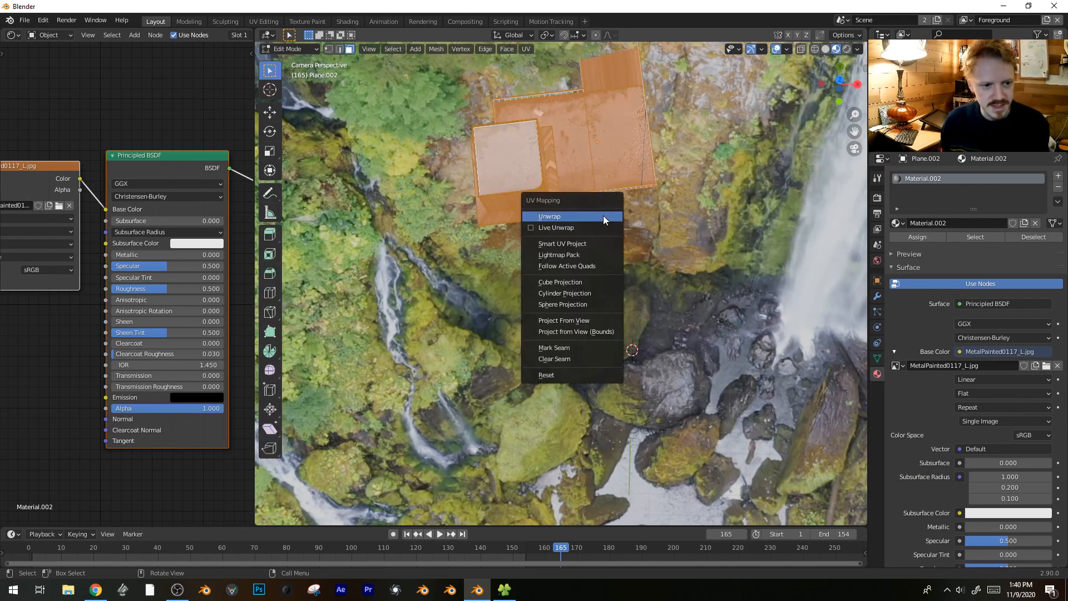
click(580, 288)
key(Tab)
- Enable the Screencast Keys overlay in the 3D viewport
key(n)
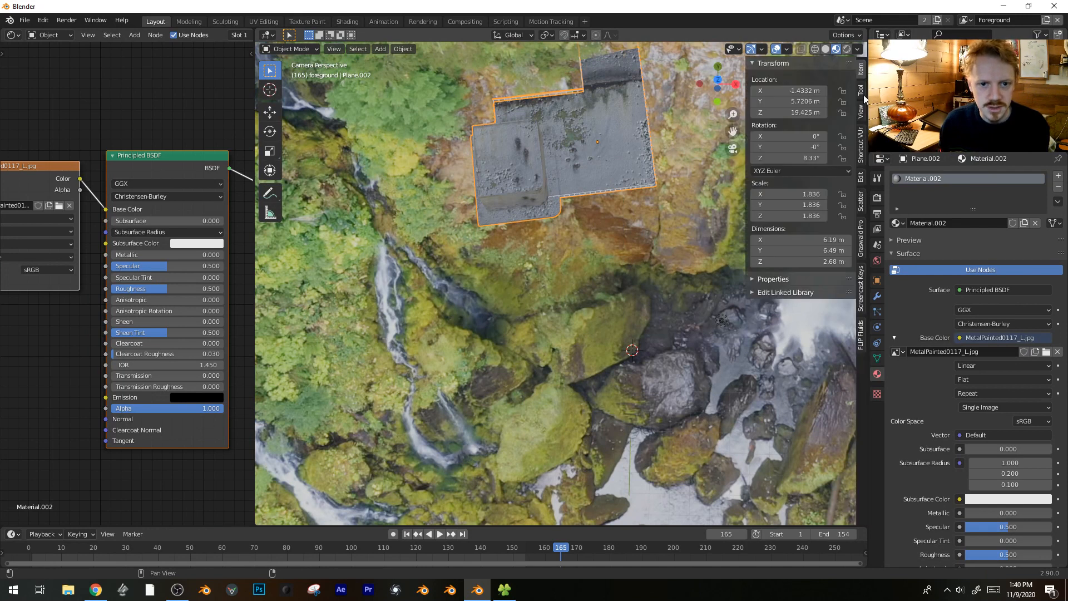
click(862, 271)
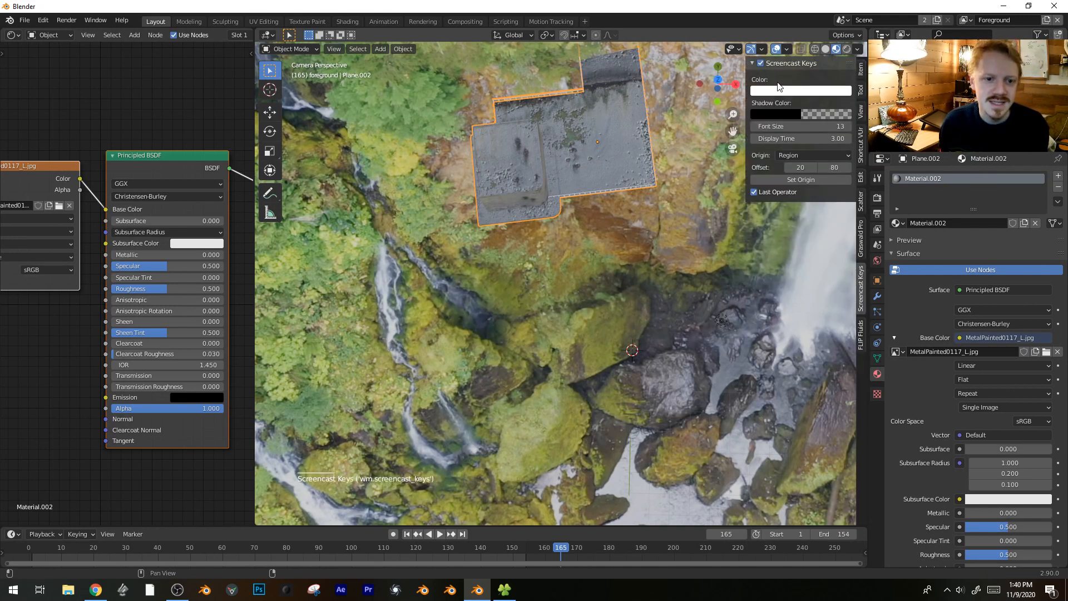
click(620, 190)
click(620, 189)
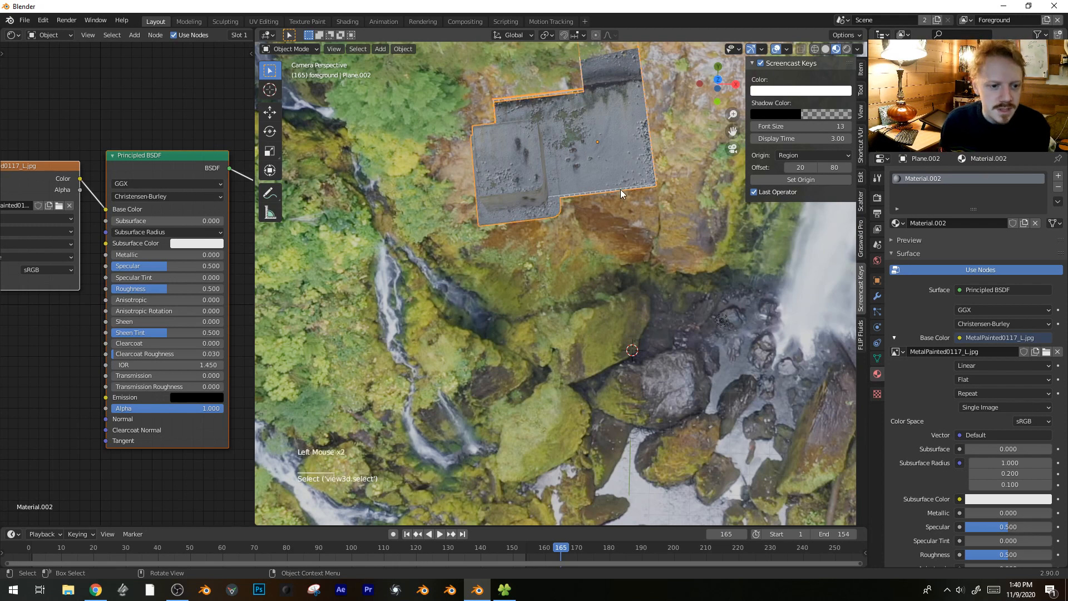
- Select the deck railing and reduce its Wireframe modifier thickness to 0.0062 m
key(KP_Decimal)
middle_drag(621, 189, 567, 169)
key(alt+a)
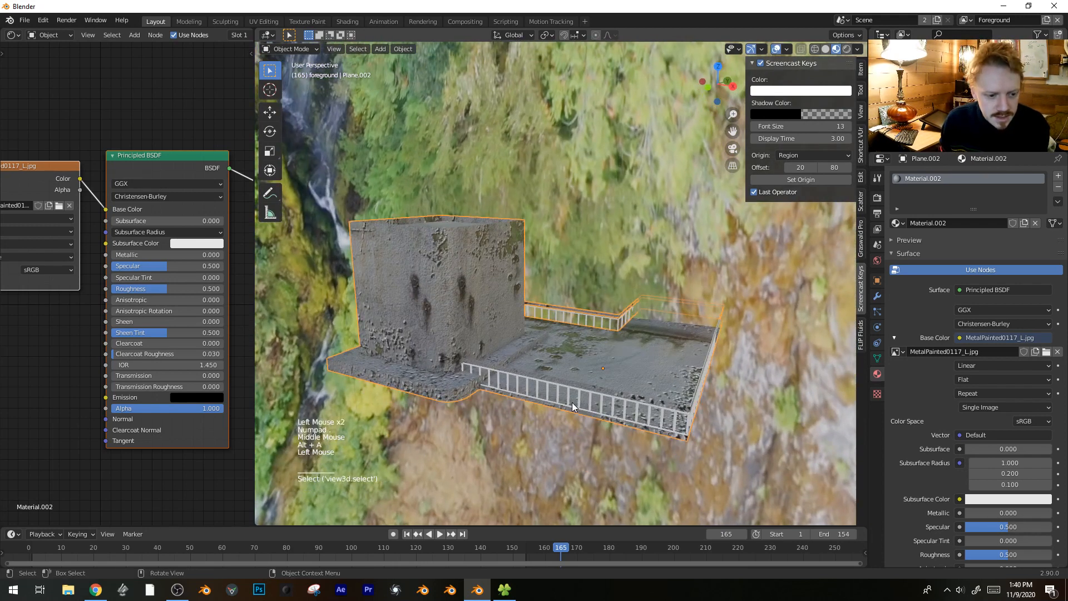
click(573, 402)
click(573, 402)
click(877, 295)
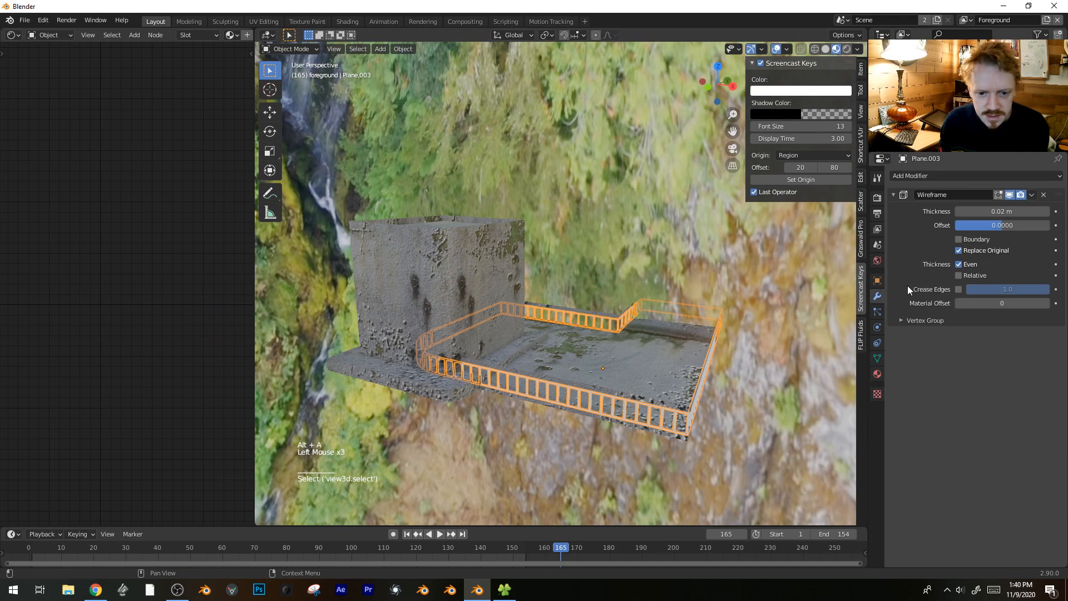
shift+drag(996, 212, 984, 211)
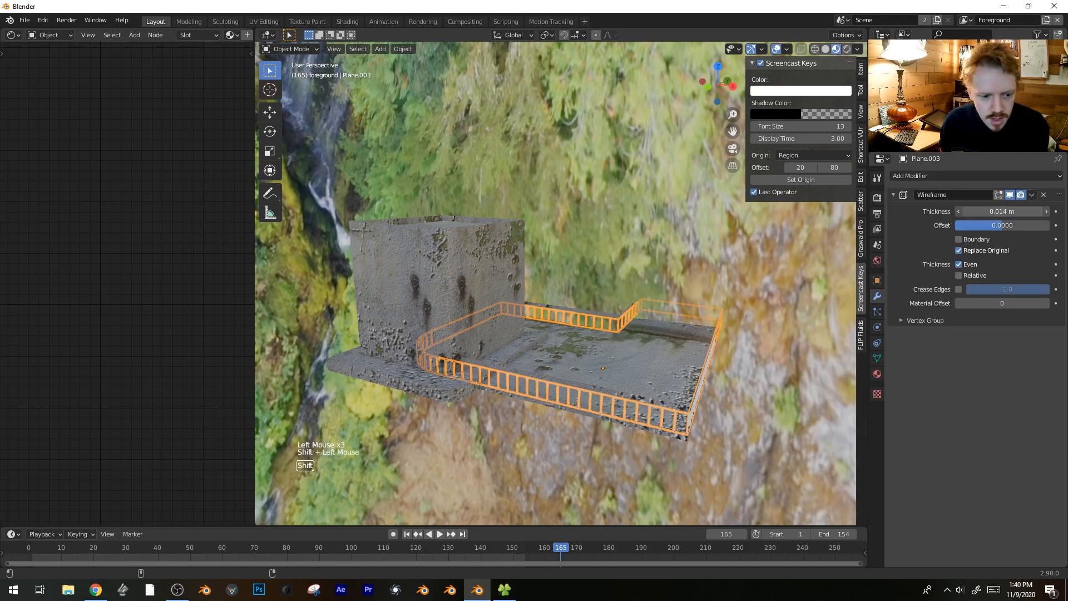
scroll(709, 378, up, 4)
shift+scroll(627, 122, up, 1)
shift+middle_drag(626, 123, 607, 223)
shift+drag(1001, 212, 974, 211)
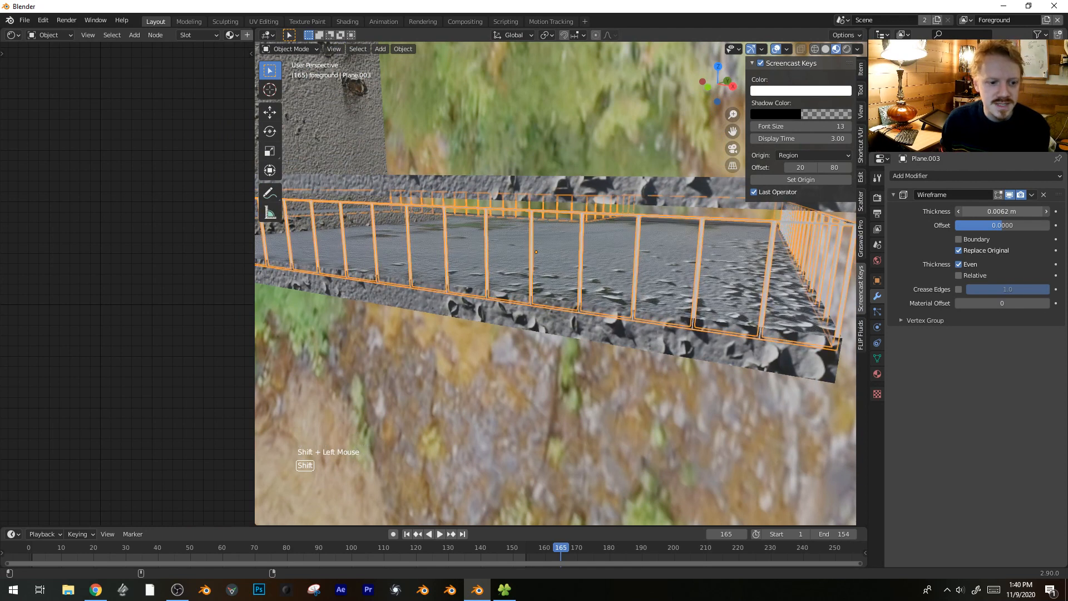
- Add a horizontal loop cut around the railing mesh and slide it close to the bottom edge
key(Tab)
key(ctrl+r)
click(630, 286)
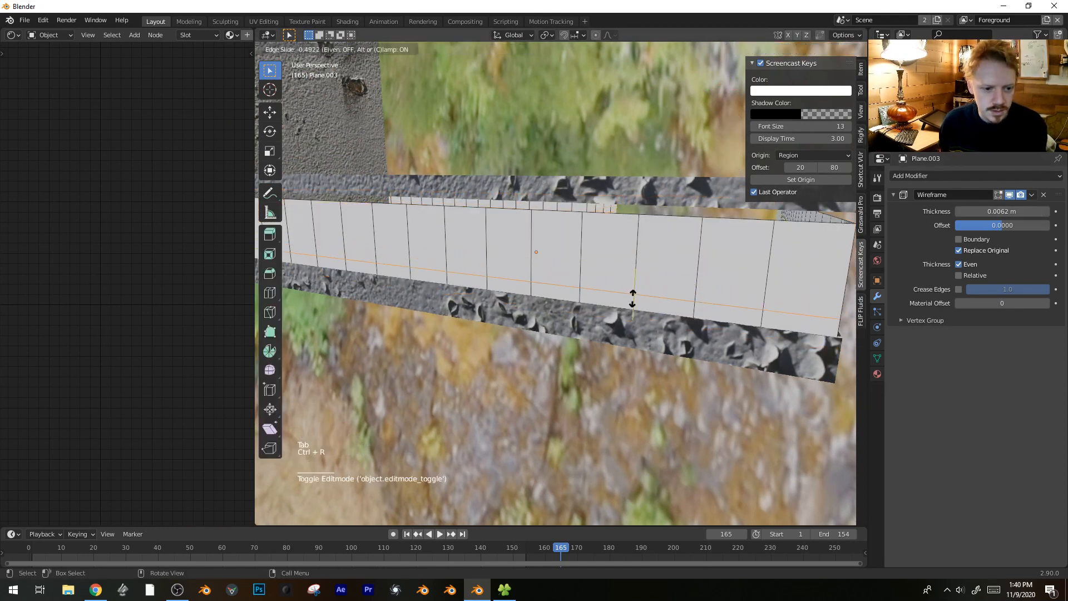
click(633, 299)
key(Tab)
- Add another horizontal loop cut around the railing mesh, slid toward its top edge
key(Tab)
key(ctrl+r)
click(649, 238)
click(649, 232)
- Vertex-bevel the upper loop's vertices about 0.009 m wide with 3 segments and profile 0.093, and switch to face selection
key(1)
shift+middle_drag(726, 292, 685, 324)
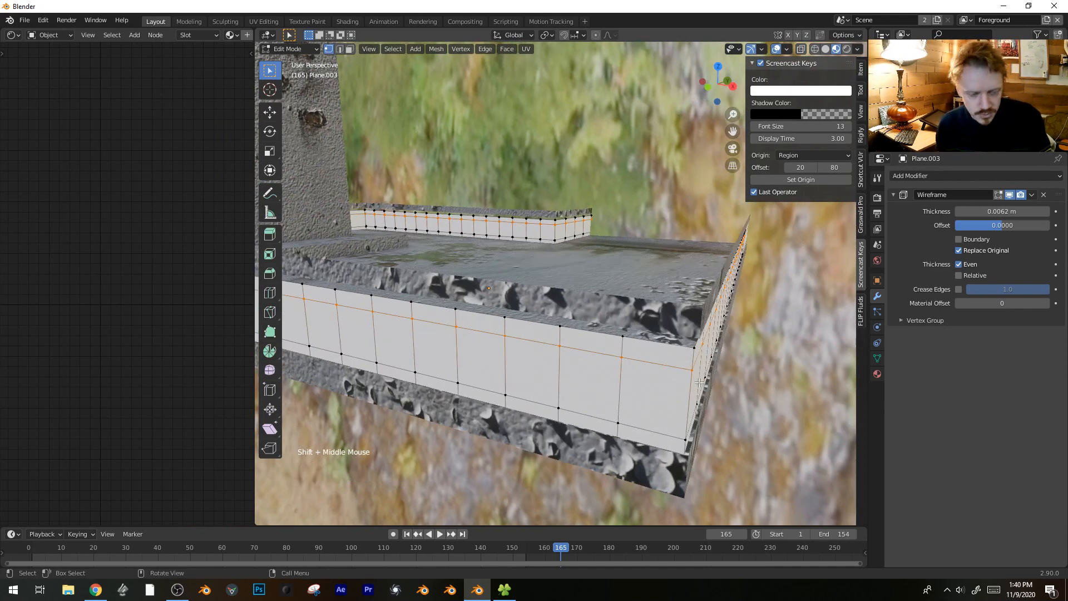
key(ctrl+shift+b)
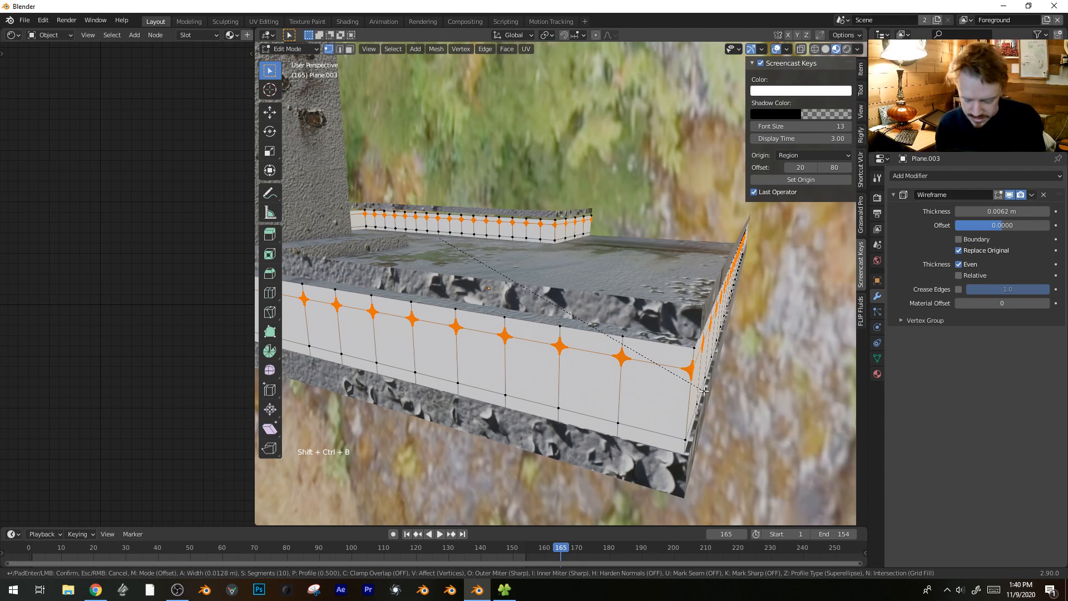
scroll(705, 391, down, 4)
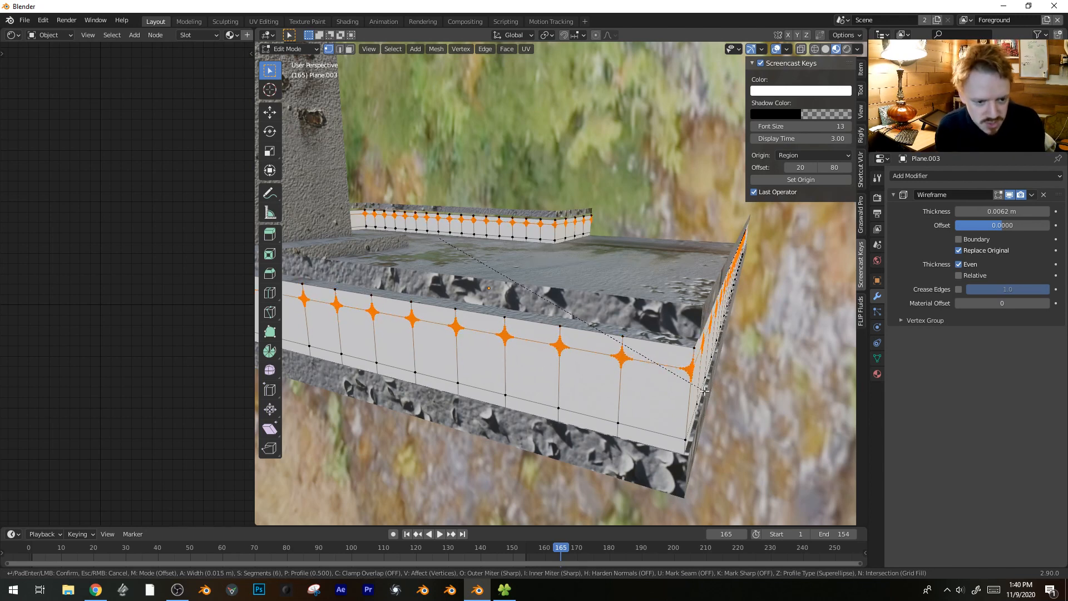
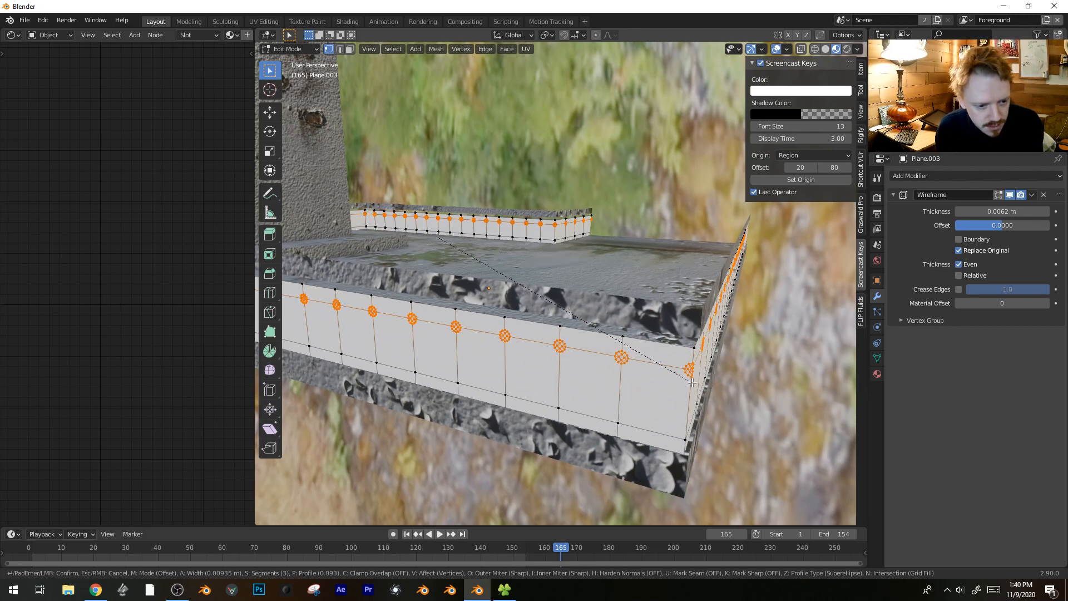
click(693, 382)
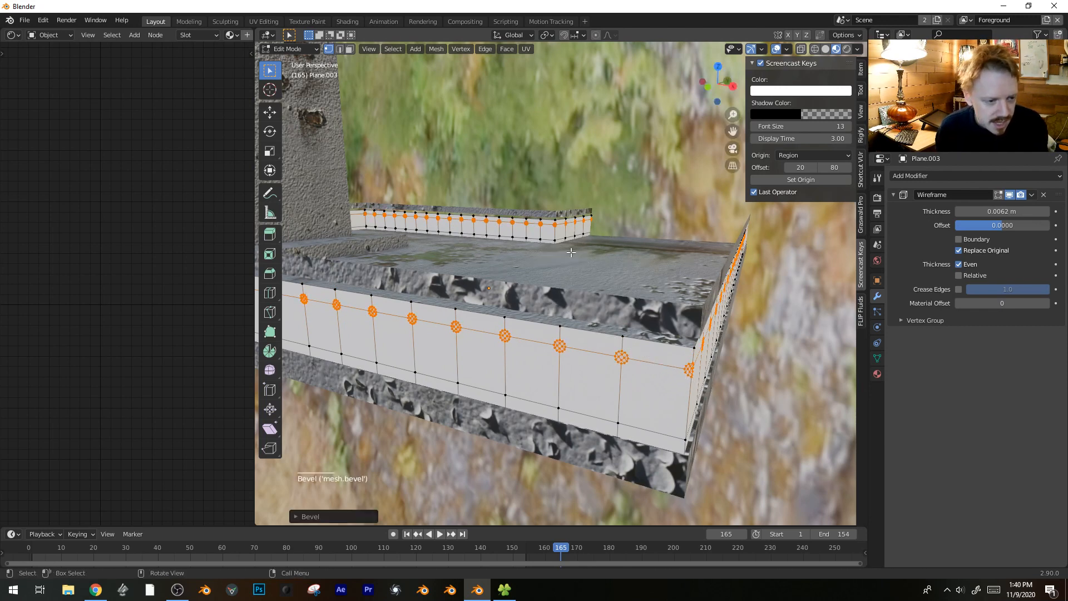
click(351, 51)
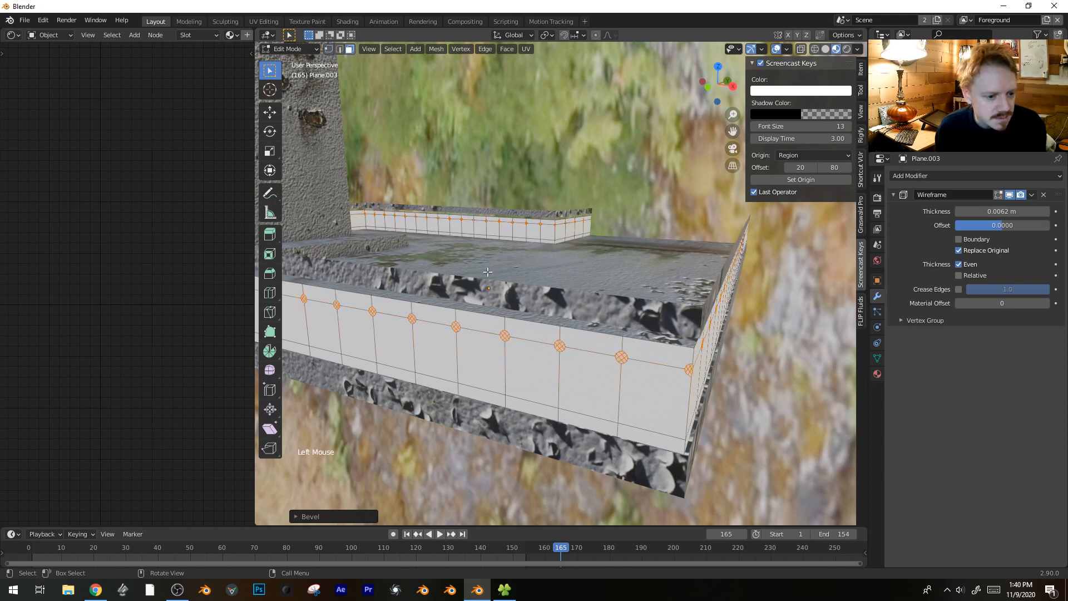
- Delete the small bevelled faces along the railing's upper loop, leave mesh editing and clear the selection
key(x)
click(524, 316)
key(Tab)
key(alt+a)
- From the camera view, select the deck railing and give it a new material with a darkened base color
middle_drag(593, 336, 625, 346)
key(KP_0)
scroll(625, 351, up, 5)
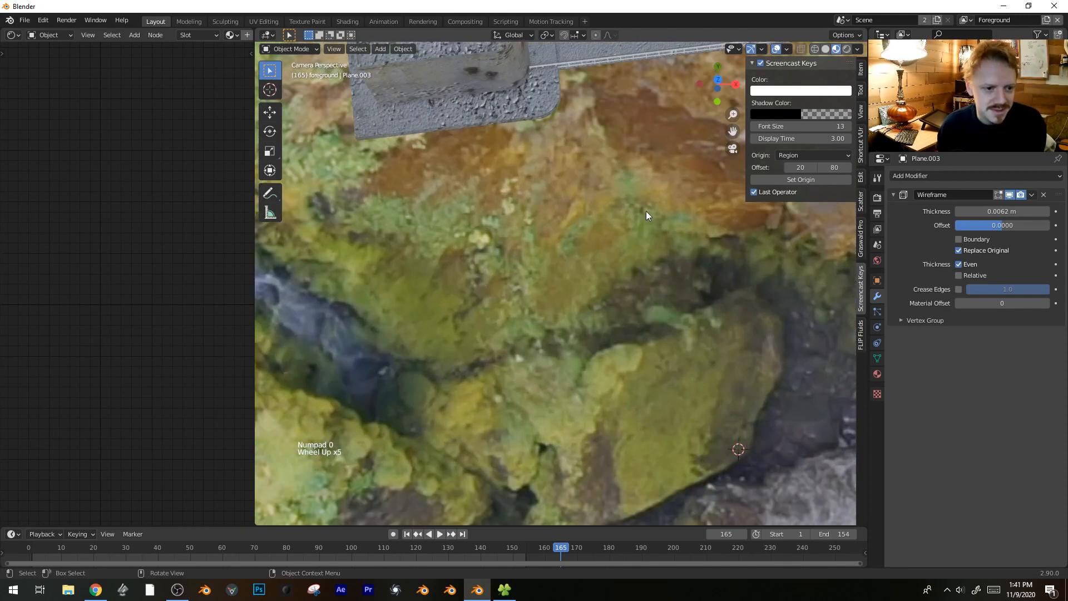
shift+middle_drag(646, 212, 586, 371)
click(484, 59)
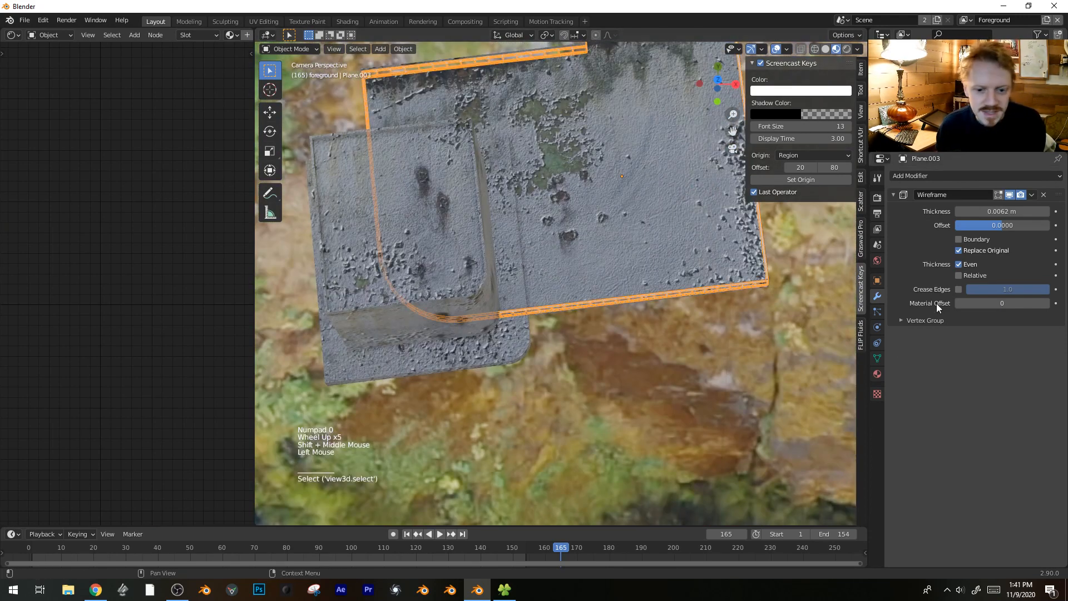
click(876, 375)
click(948, 222)
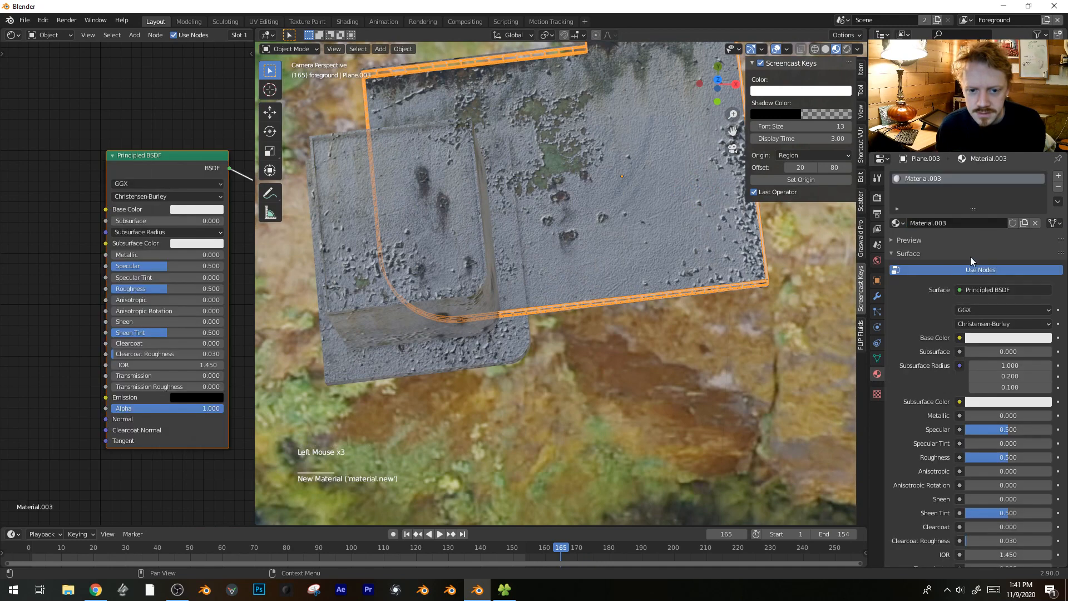
click(990, 335)
drag(1042, 241, 1043, 244)
key(alt+a)
- Enter mesh editing on the building platform and select all linked faces of the tower block
shift+middle_drag(562, 225, 595, 278)
middle_drag(595, 278, 500, 274)
scroll(522, 224, up, 12)
click(501, 274)
key(Tab)
key(Tab)
click(474, 263)
key(Tab)
click(471, 254)
key(Tab)
click(471, 254)
key(Tab)
click(471, 251)
key(ctrl+l)
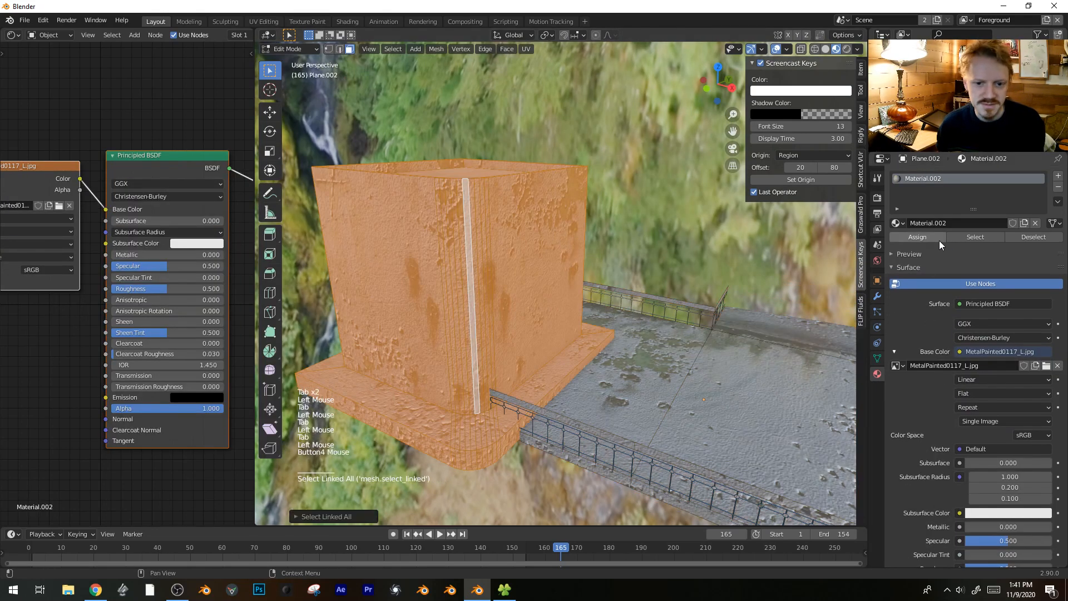
- Add a second material named building and load BuildingsIndustrial0118_1_M.jpg from the textures Bare folder as its Base Color image
click(1059, 181)
click(963, 245)
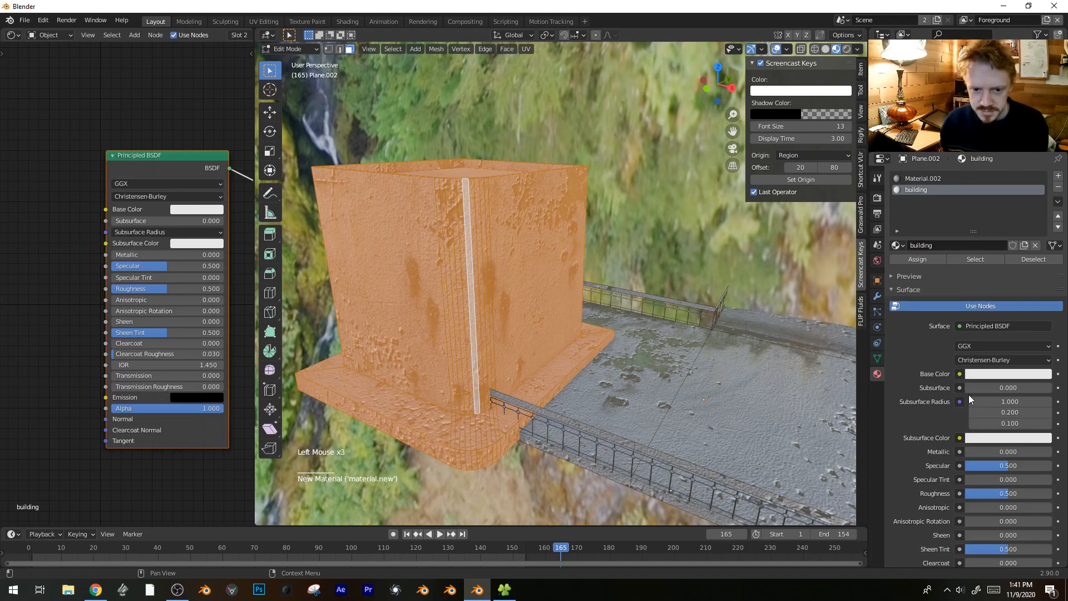
click(959, 374)
click(740, 448)
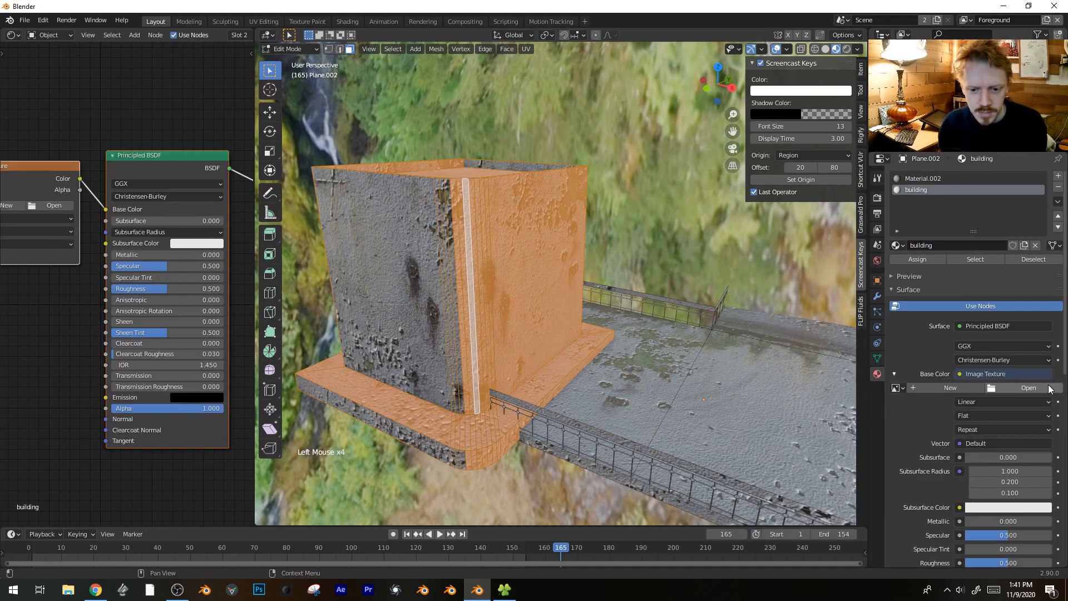
click(1033, 384)
click(33, 377)
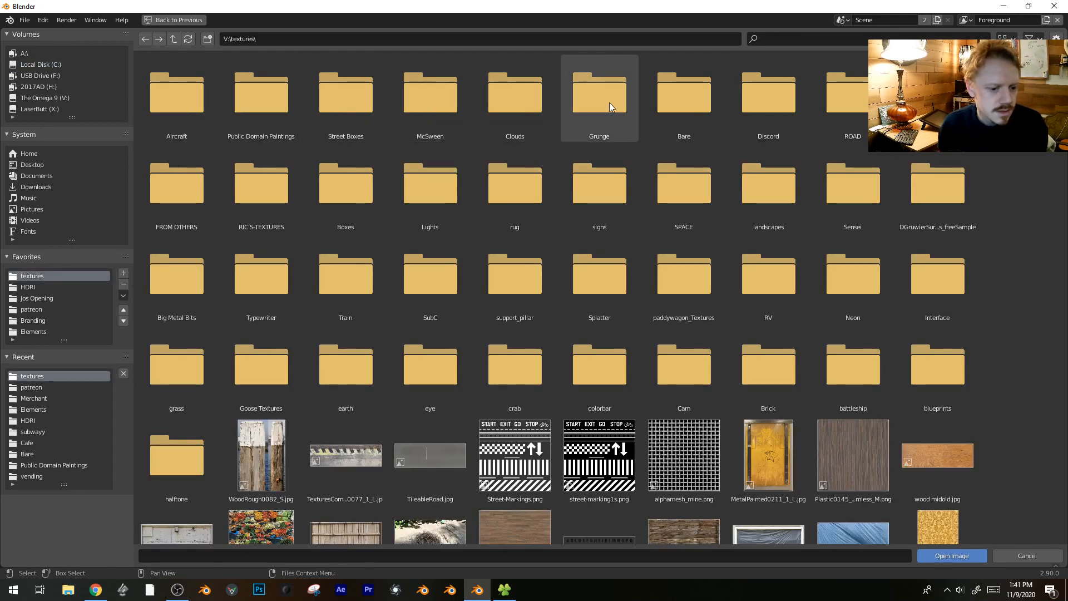
double_click(662, 101)
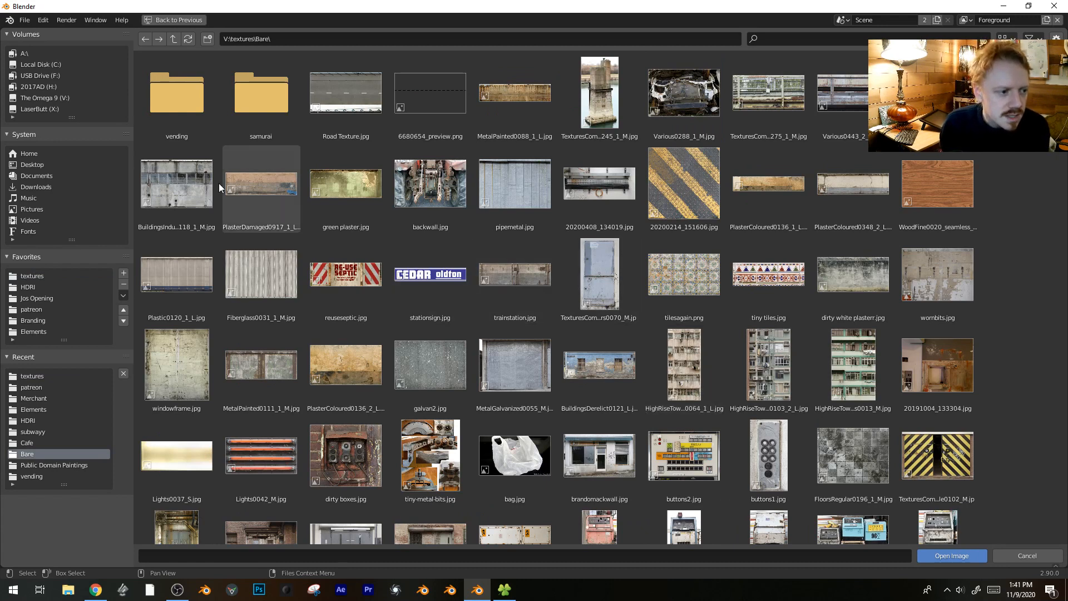
double_click(183, 191)
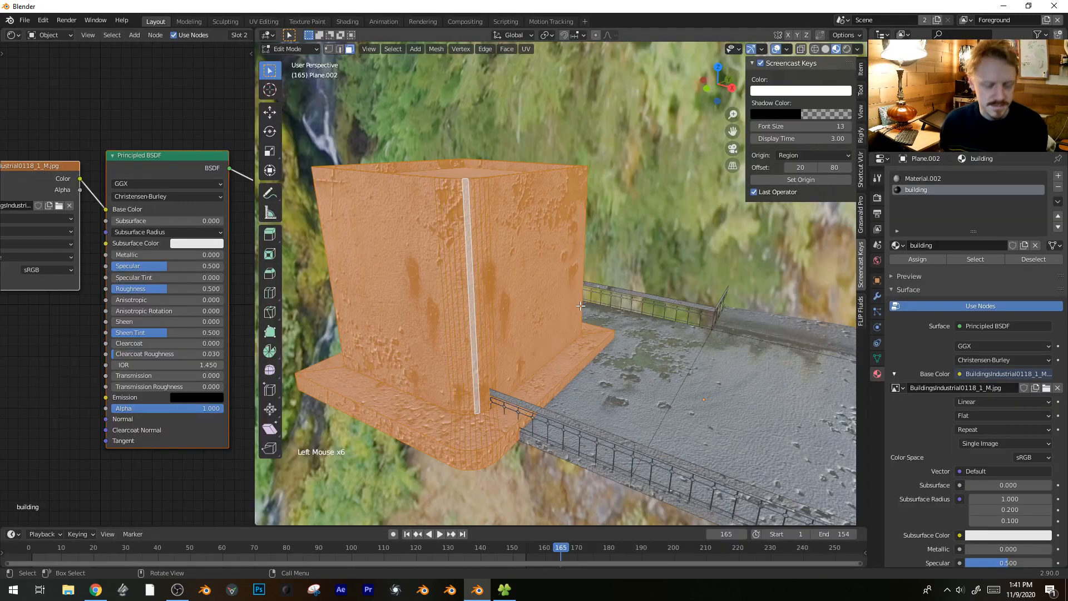
- Open a widened UV Editor beside the viewport and assign the building material to the selected tower faces
click(14, 35)
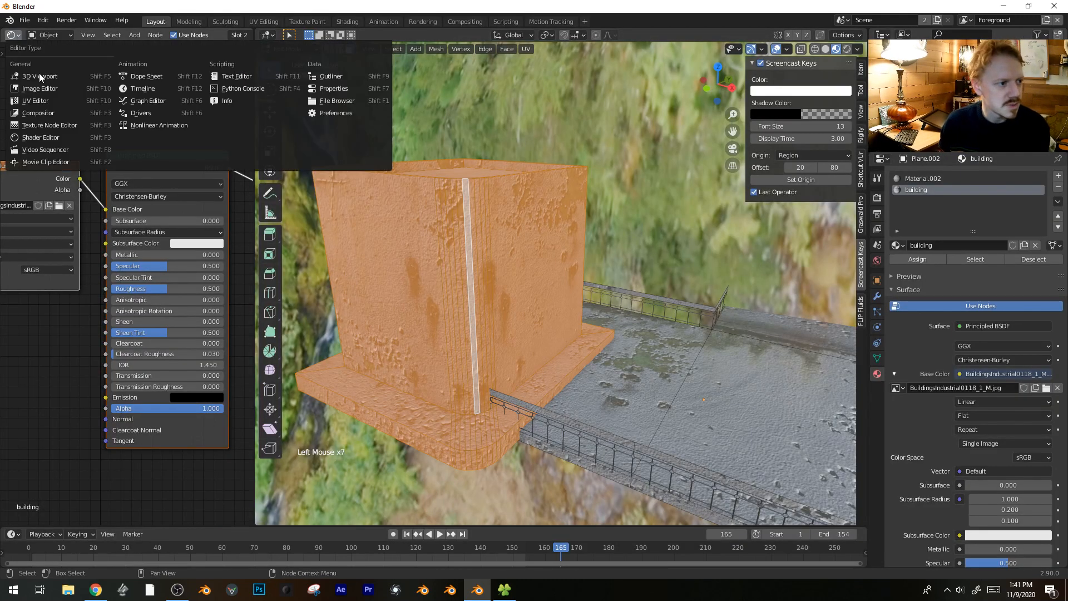
click(60, 102)
drag(254, 124, 449, 125)
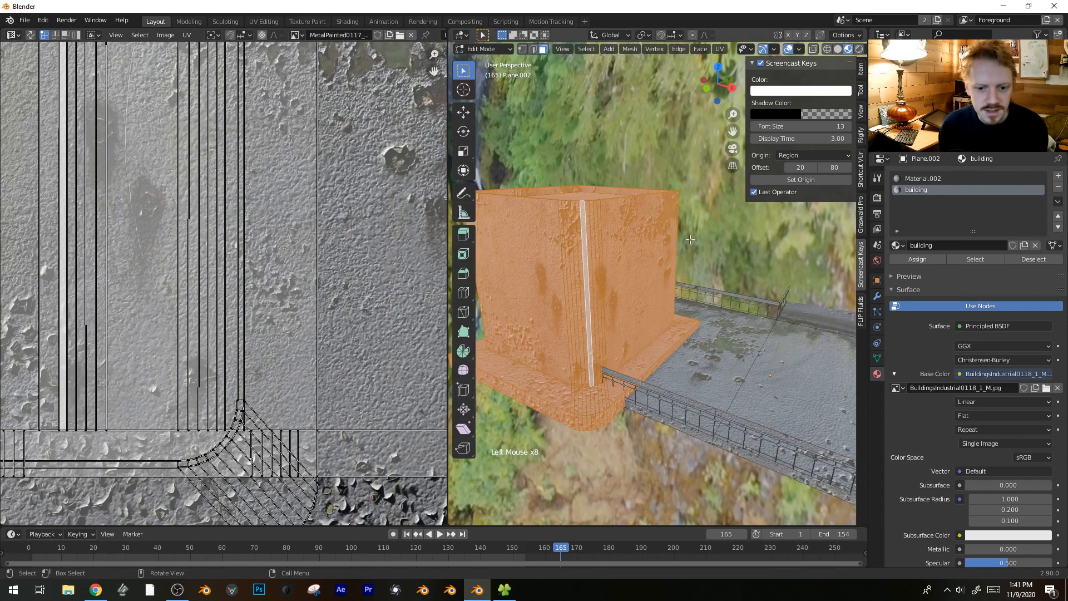
click(912, 262)
- Scale all of the tower's UVs up about 2.7 times and shift them so the window band wraps around its walls
scroll(651, 290, down, 2)
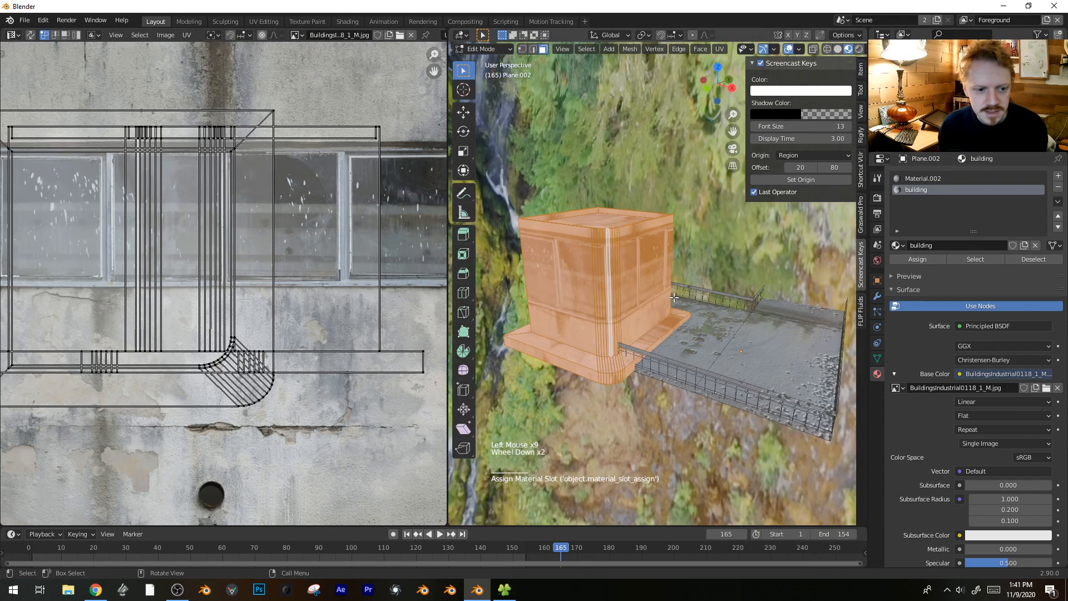
scroll(222, 267, down, 4)
key(a)
key(s)
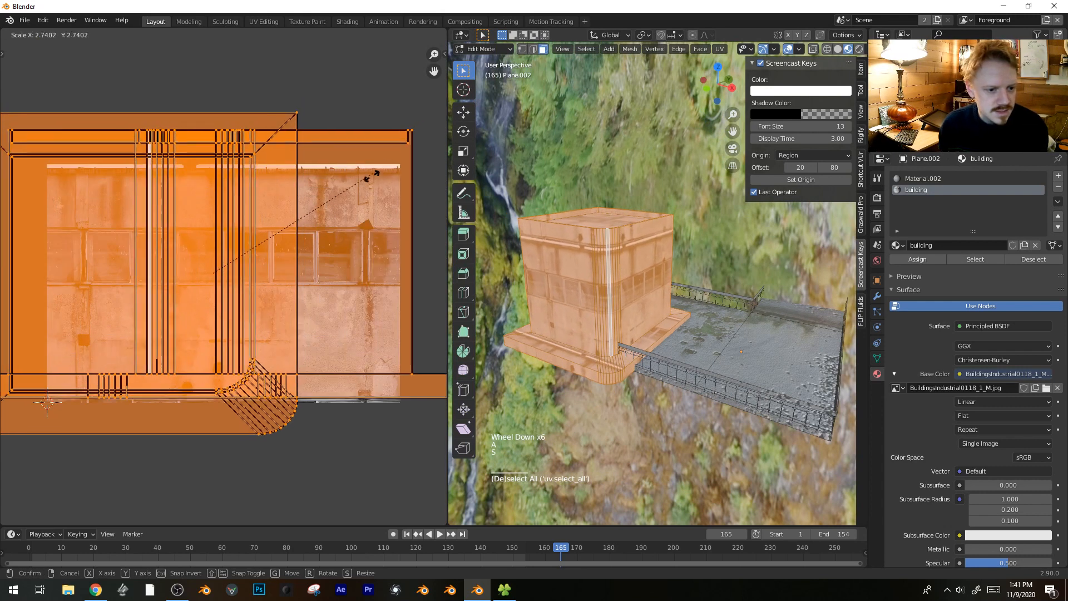
key(g)
click(376, 207)
key(Tab)
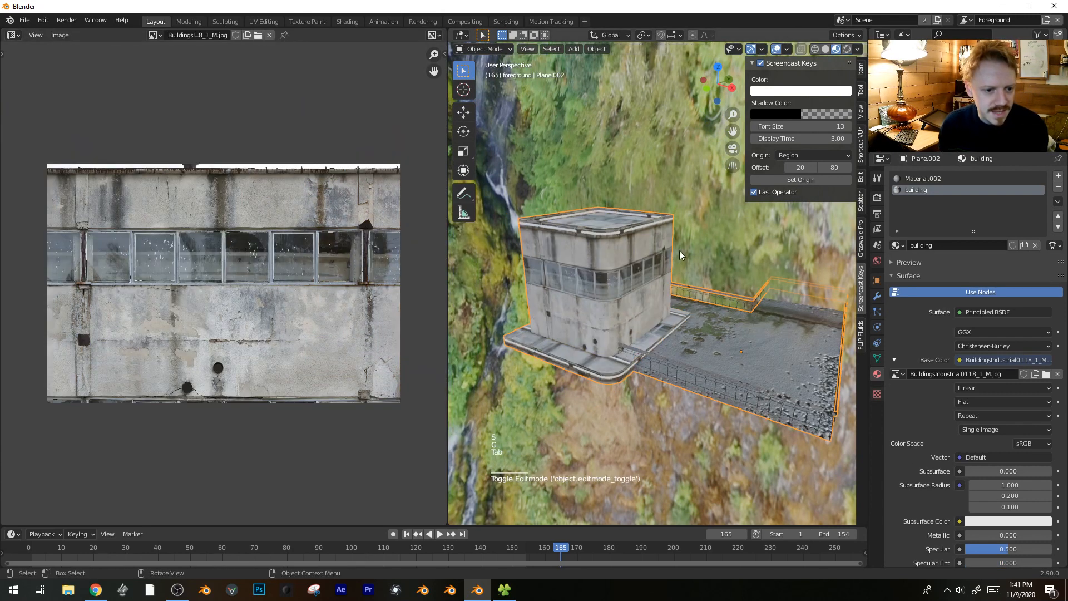
- Add two horizontal loop cuts around the tower, aligned with the upper and lower edges of the textured window band
key(Tab)
shift+middle_drag(678, 267, 687, 375)
scroll(687, 375, up, 3)
key(Tab)
key(Tab)
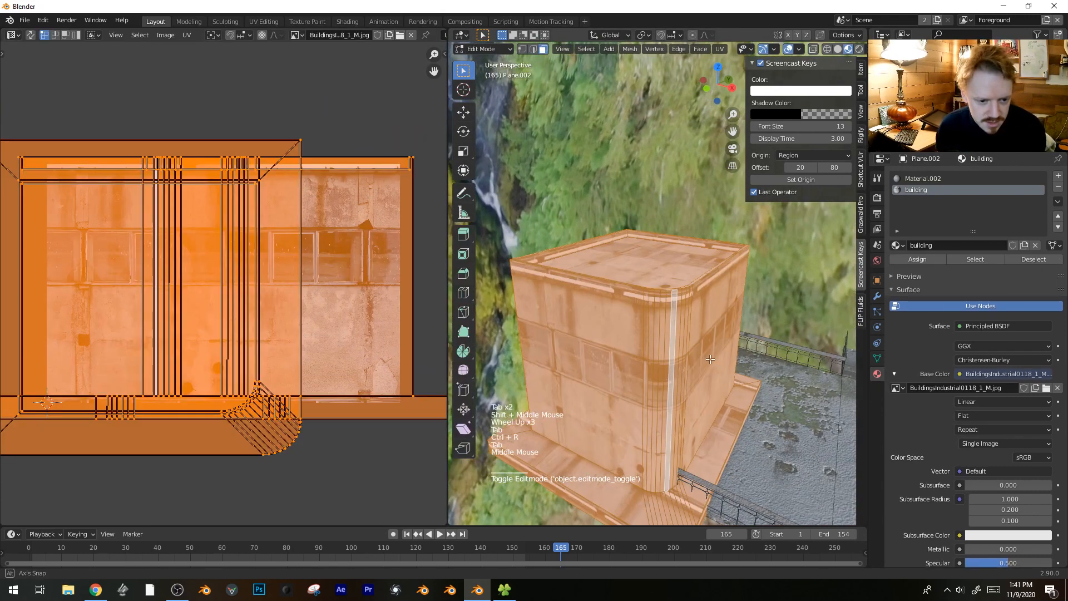
middle_drag(728, 344, 684, 342)
key(ctrl+r)
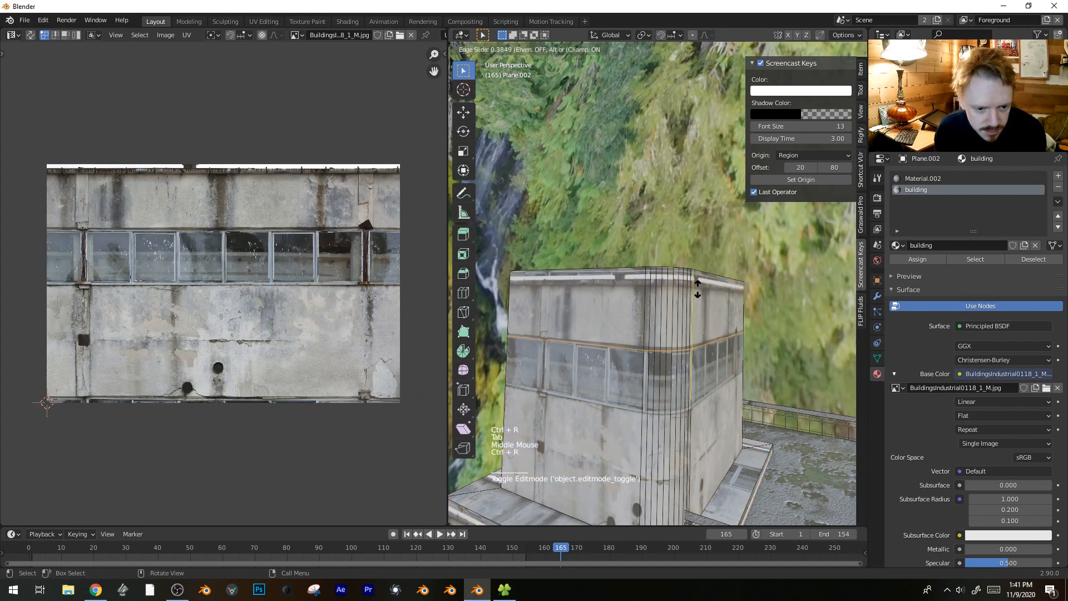
click(698, 286)
click(683, 393)
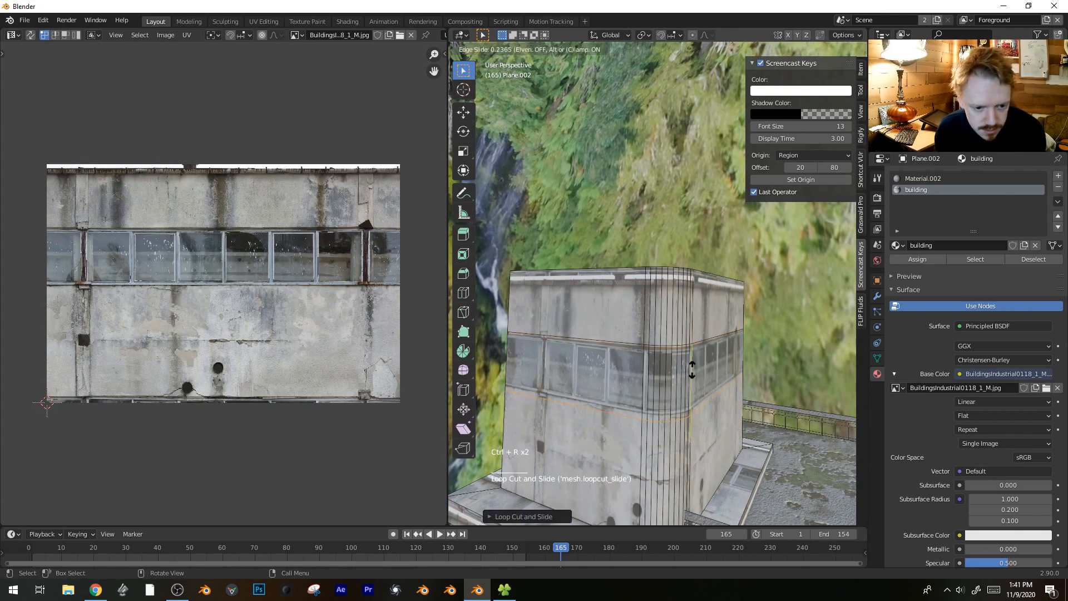
click(695, 363)
- Select the window-band face loop and extrude it inward along its normals by about 0.02 m
key(3)
alt+click(697, 373)
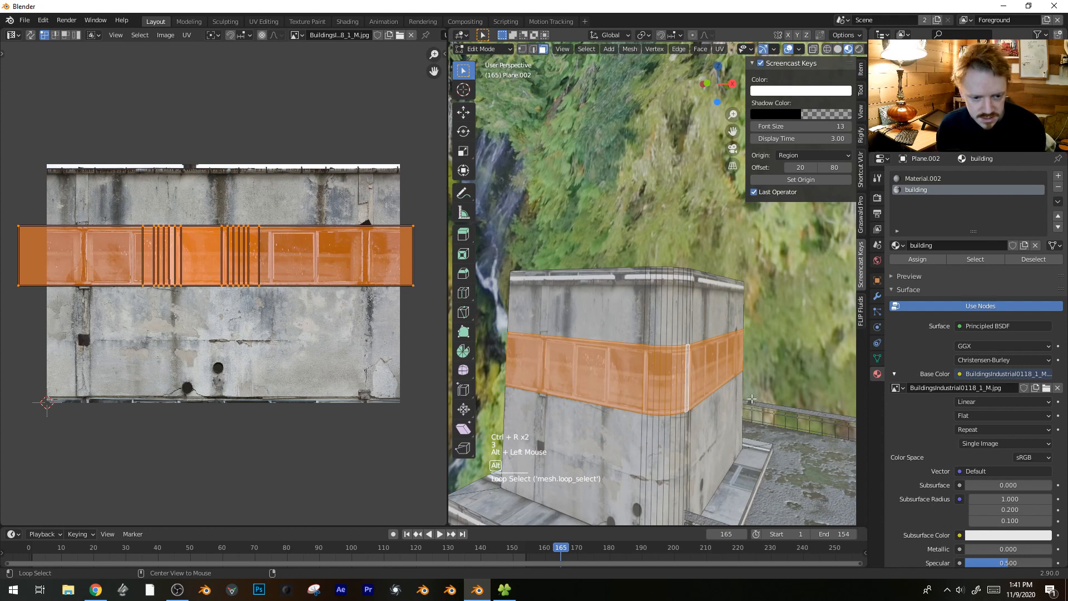
key(alt+e)
click(694, 410)
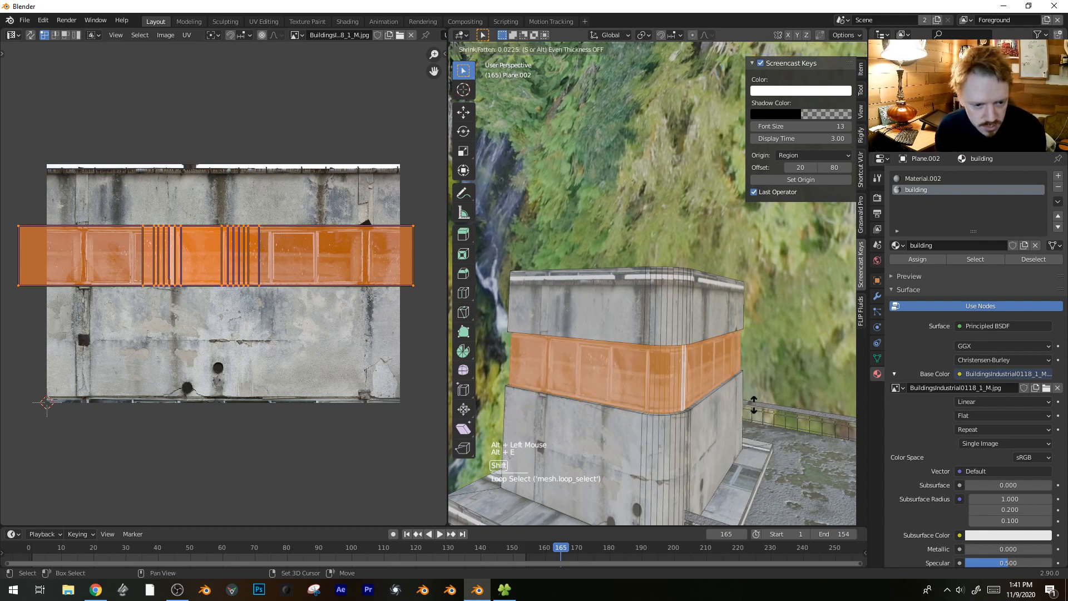
click(754, 405)
- Select the ledge faces around the tower's base, then shrink their UVs and move them onto the plain concrete below the windows
middle_drag(754, 404, 705, 441)
alt+click(705, 441)
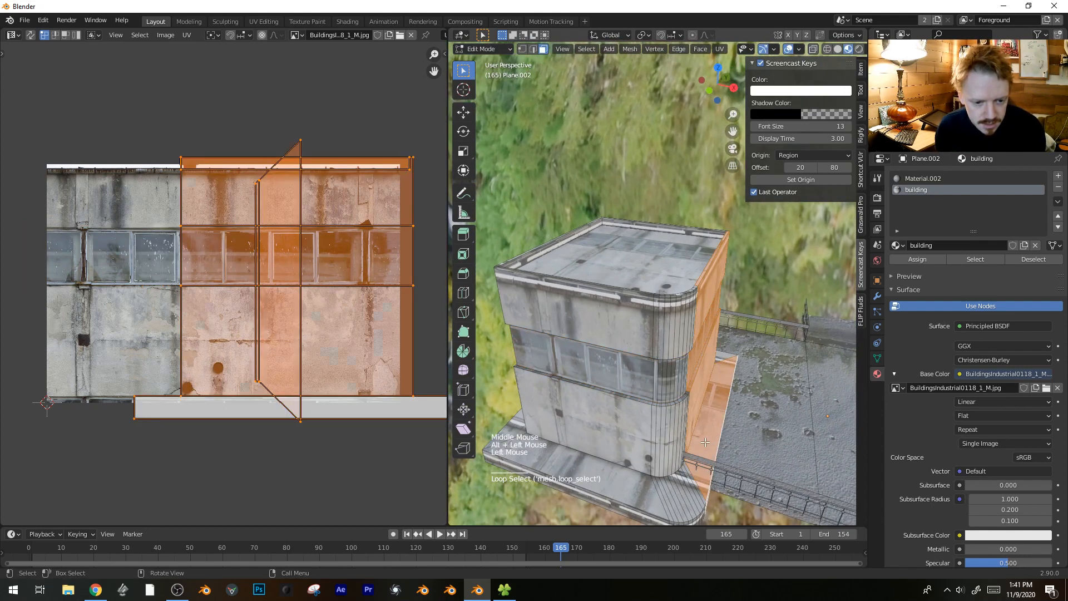
alt+click(690, 487)
key(s)
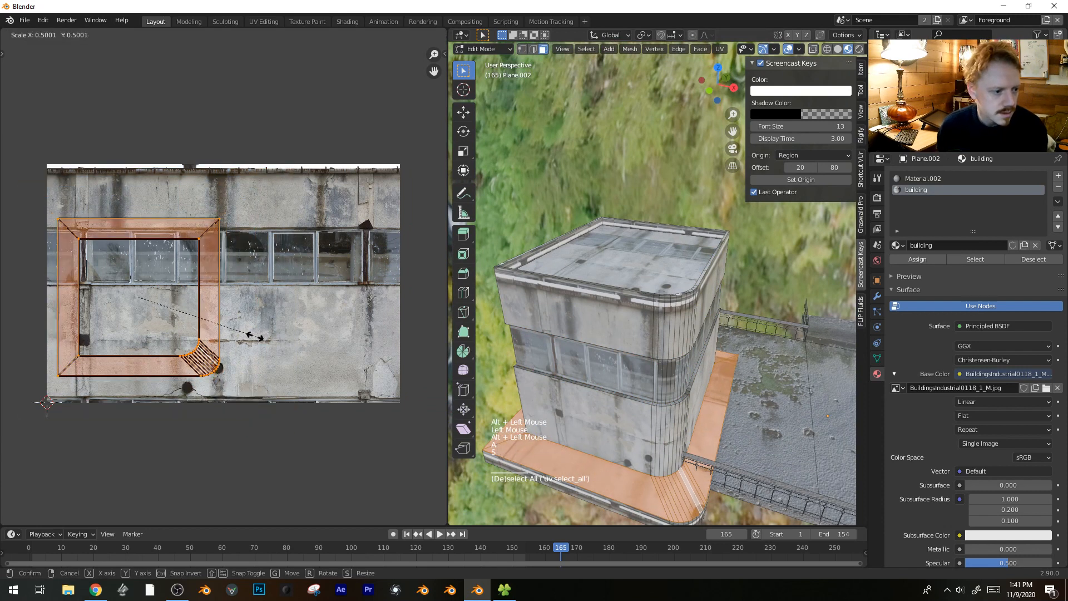
key(g)
click(271, 377)
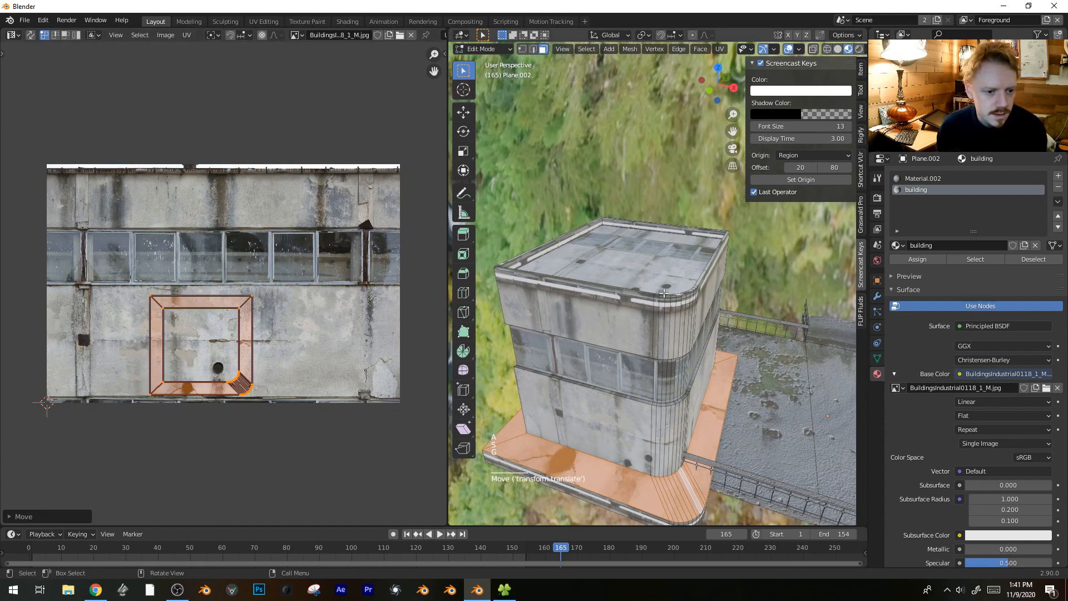
- Select the tower's roof face and scale and move its UVs onto the plain concrete area of the texture
click(664, 295)
key(a)
key(s)
click(190, 277)
key(g)
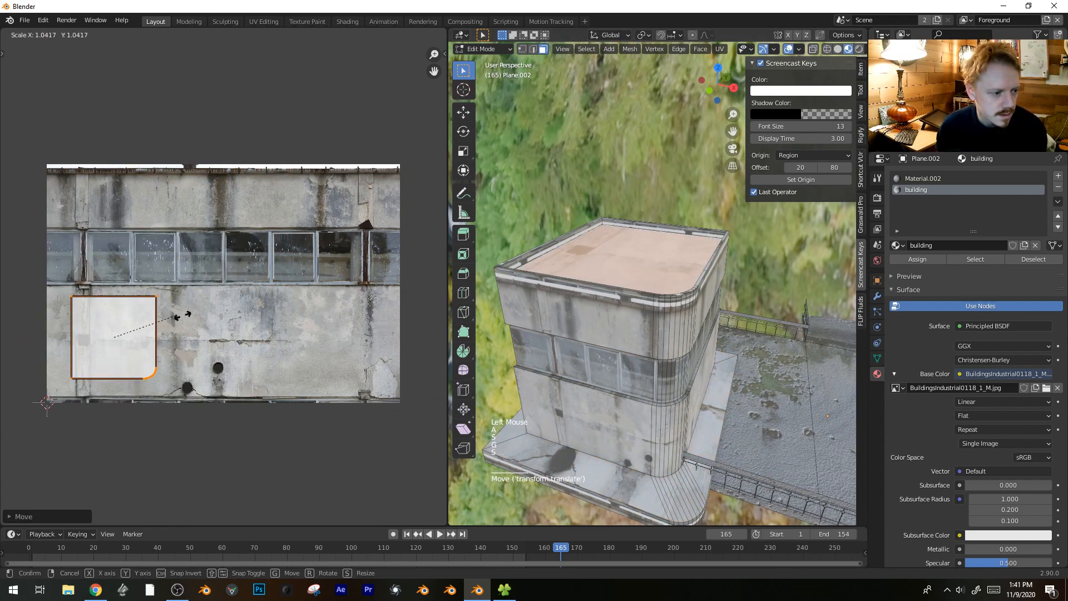
key(Tab)
middle_drag(584, 345, 657, 324)
scroll(676, 329, down, 3)
key(Tab)
key(Tab)
key(Tab)
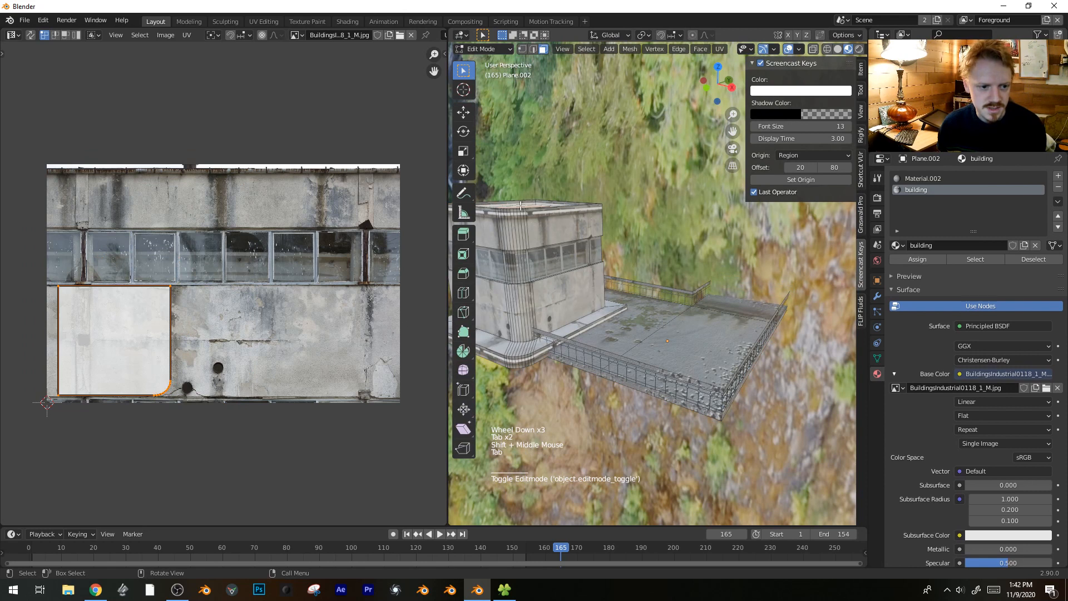
- Duplicate the base ledge's outer side face loop, flatten it along Z and place it as a thin rail above the ledge
shift+middle_drag(549, 252, 688, 278)
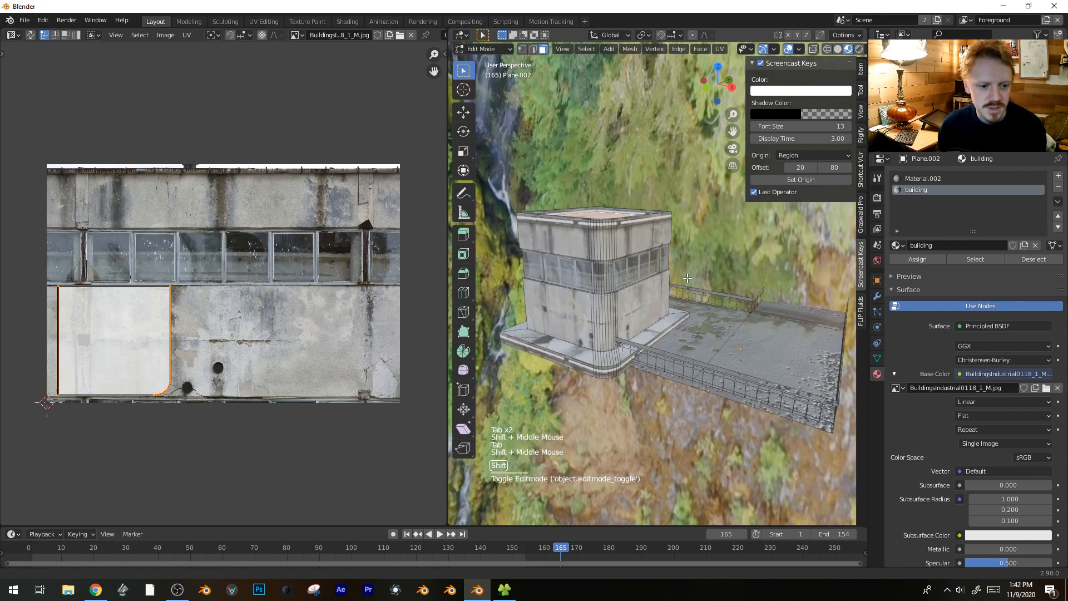
key(2)
alt+click(594, 365)
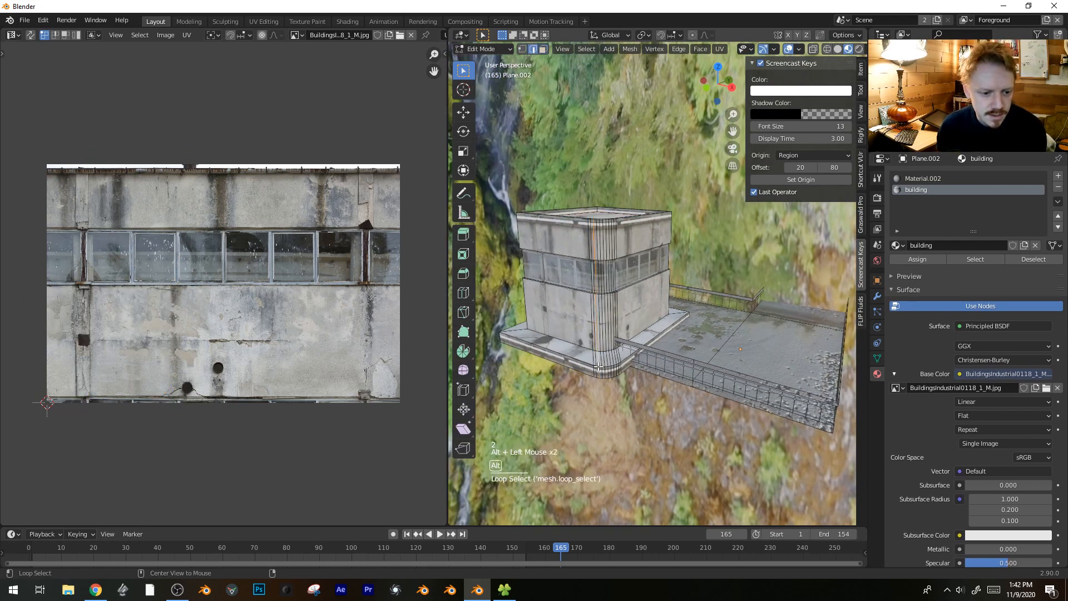
key(3)
alt+click(601, 368)
key(shift+d)
key(s)
key(z)
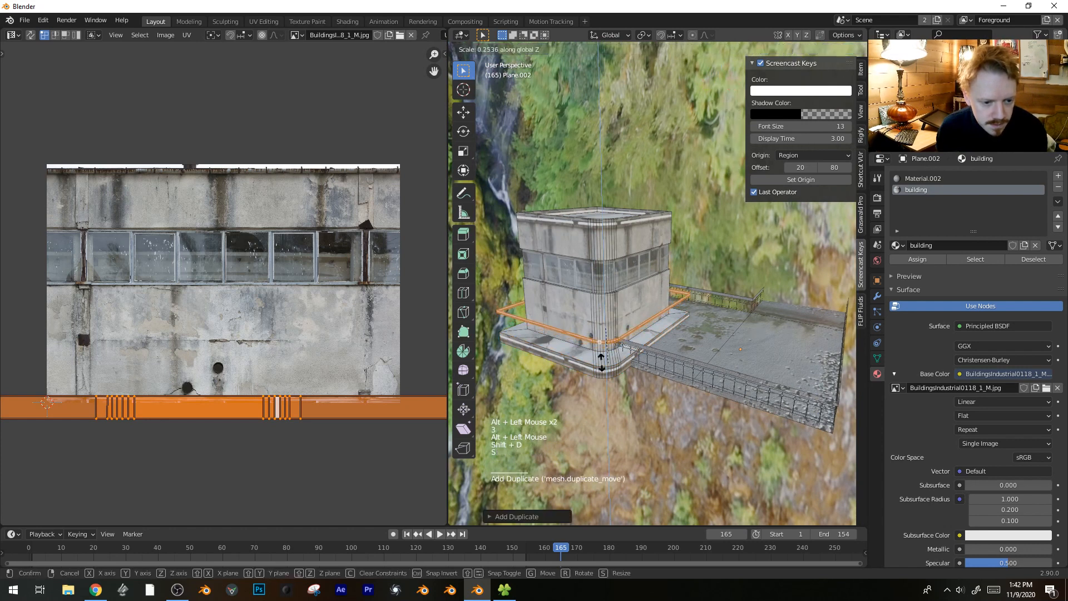
key(g)
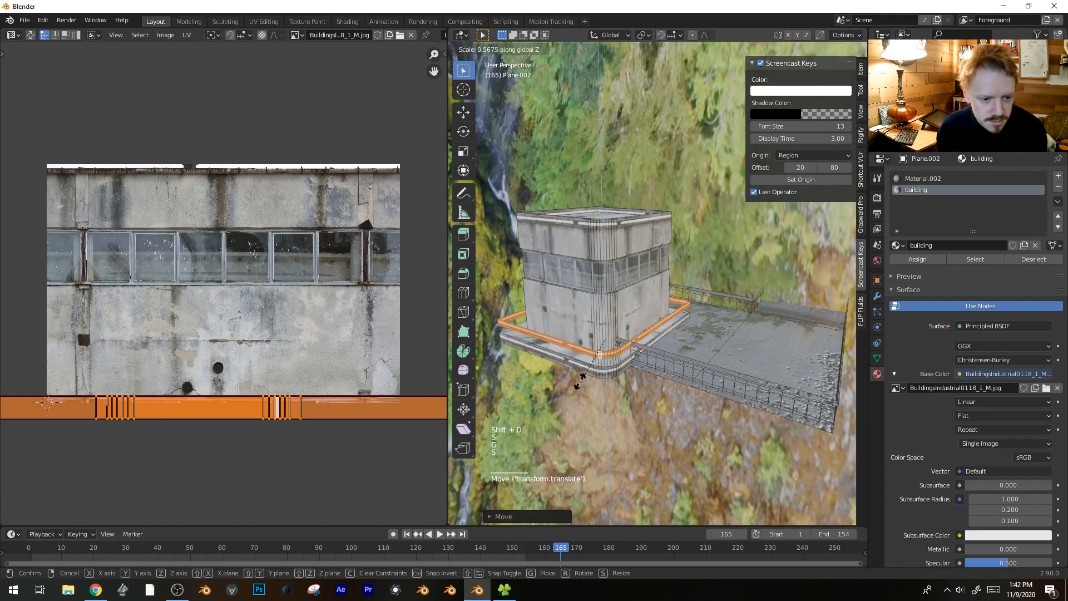
click(562, 368)
- Duplicate the lower wall face facing the deck, shrink it to doorway size at the wall's base and extrude it into a box
click(647, 310)
key(shift+d)
key(s)
click(697, 331)
key(s)
key(z)
click(740, 348)
key(g)
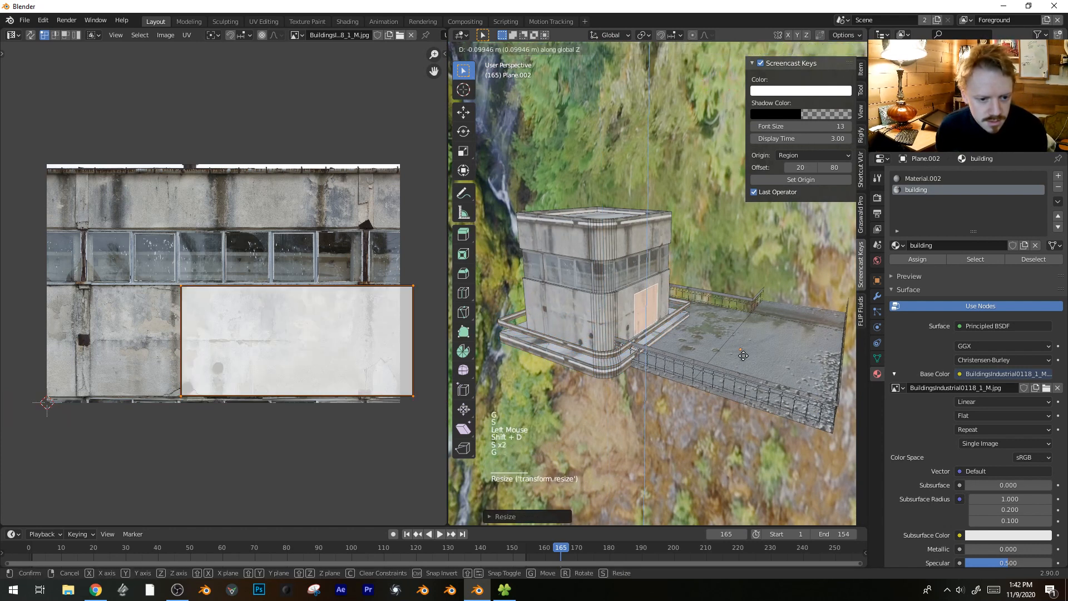
click(759, 371)
- Duplicate the entrance box's top face, scale it outward and extrude it about 0.02 m as an overhanging roof slab
scroll(732, 331, up, 4)
click(641, 302)
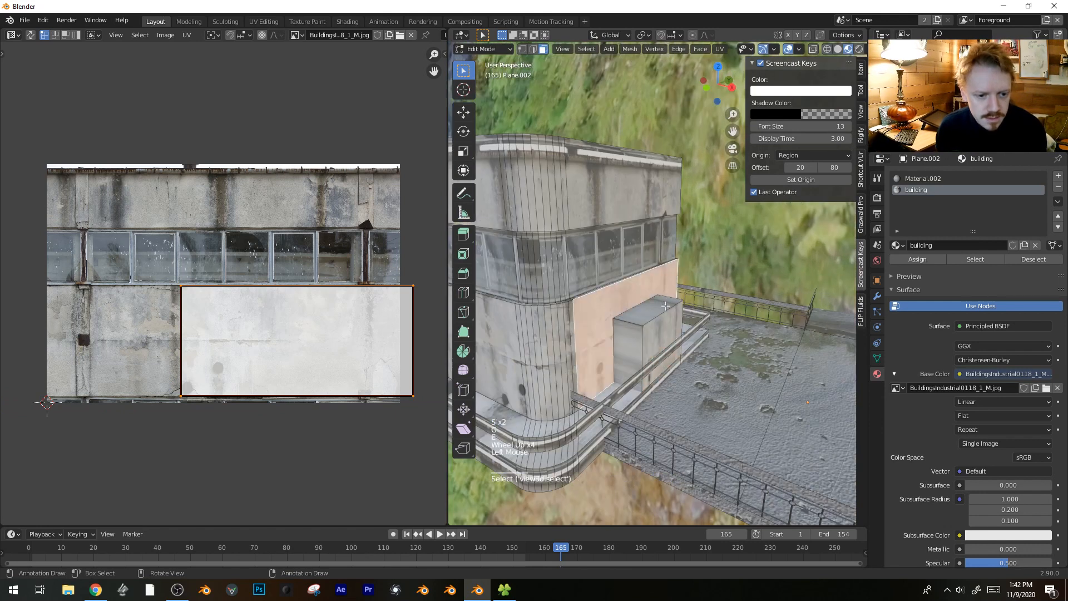
click(666, 306)
key(shift+d)
key(s)
key(e)
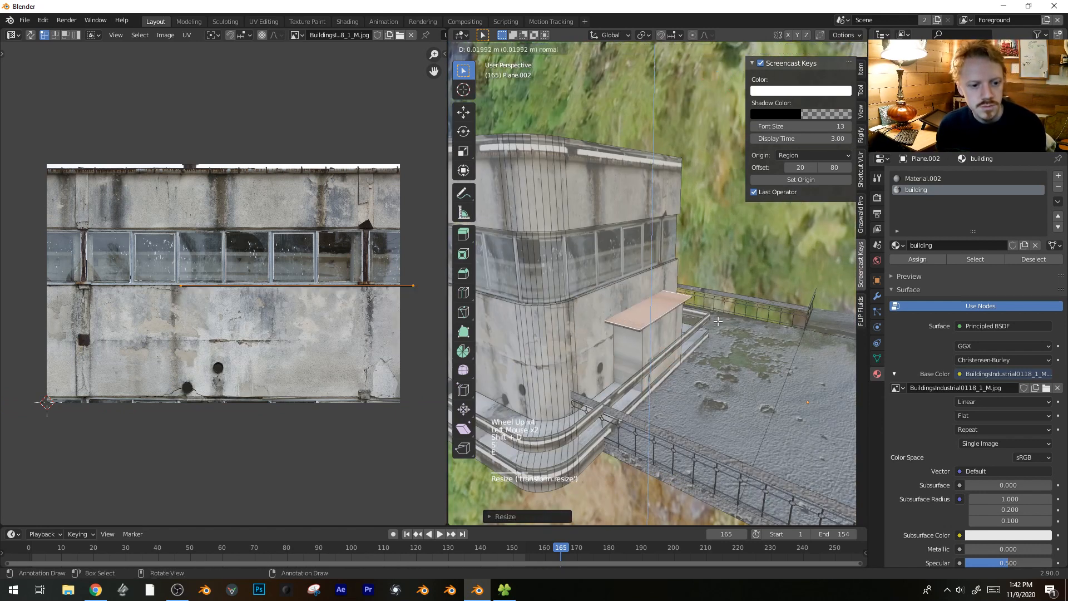
click(677, 334)
- Inset the entrance box's front face by about 0.06 m and extrude the inset face
click(667, 336)
key(i)
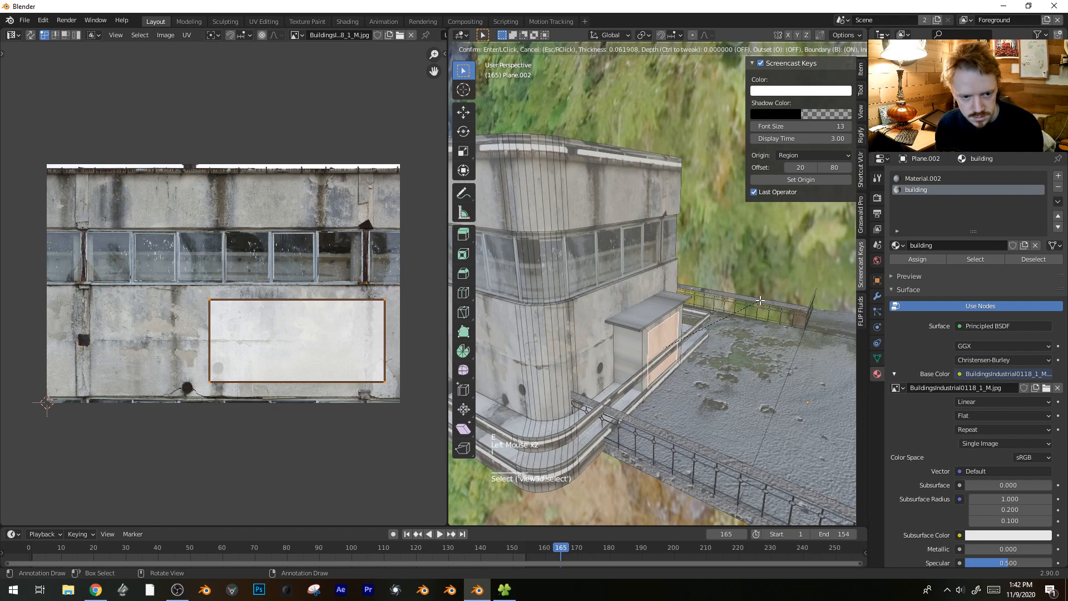
click(754, 300)
key(e)
click(755, 300)
- Unwrap the entrance roof's top face, then shrink and move its UVs onto the plain concrete below the windows in the building texture
click(668, 304)
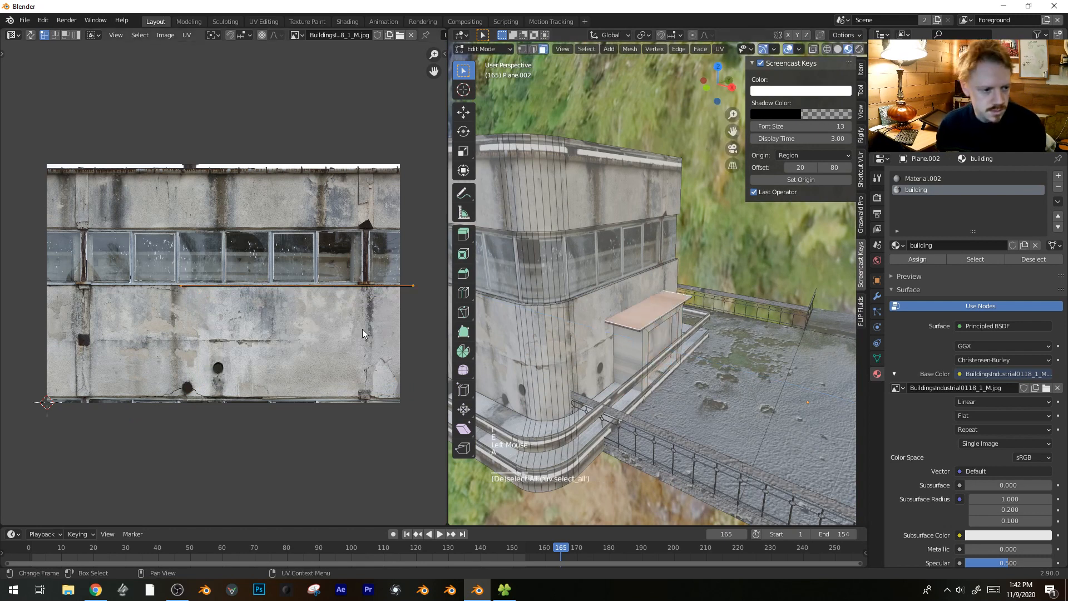
key(u)
click(753, 261)
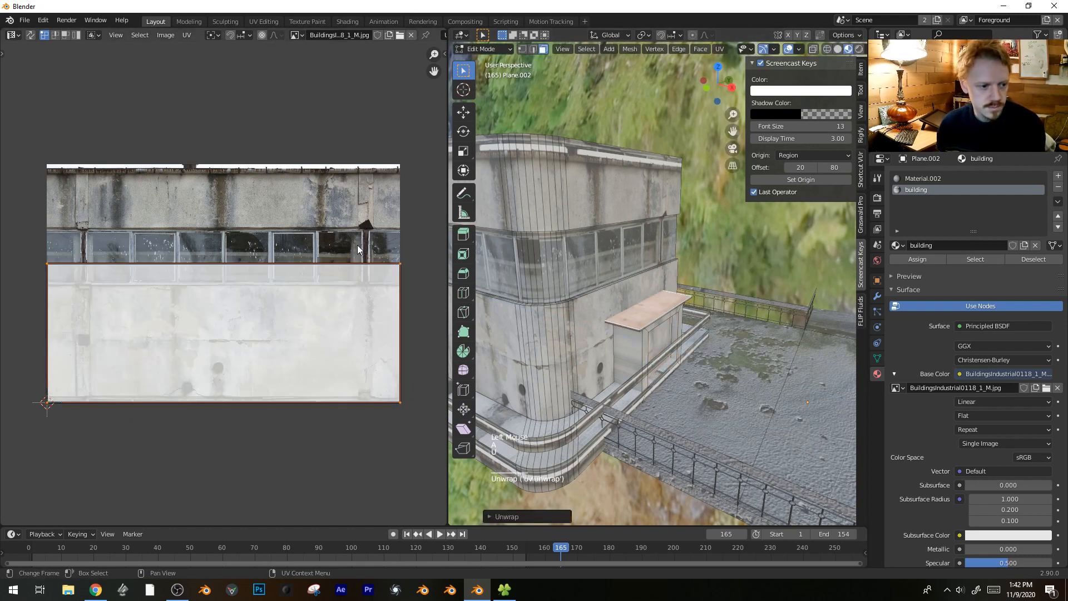
key(a)
key(s)
key(g)
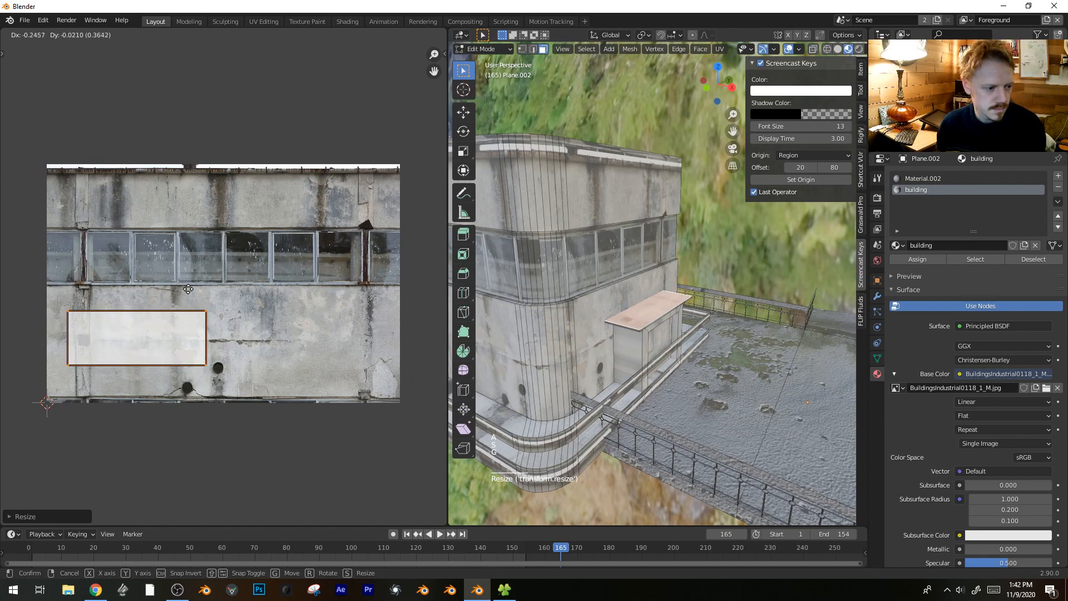
key(Tab)
- Delete the thin rail's long face that crosses in front of the entrance
middle_drag(723, 361, 656, 356)
double_click(652, 369)
key(Tab)
click(652, 372)
key(x)
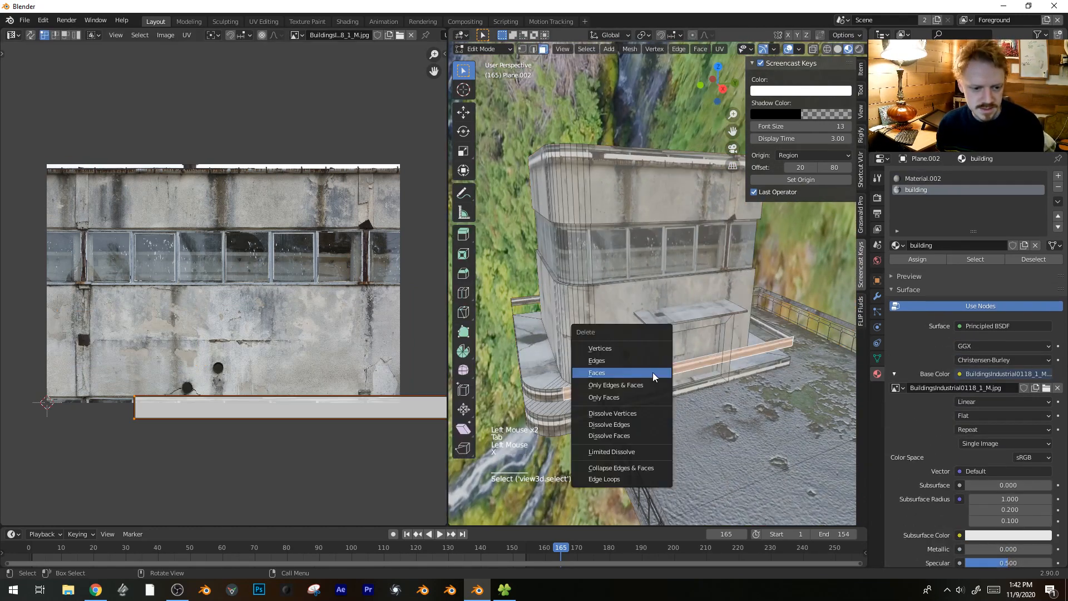
click(652, 372)
key(Tab)
scroll(652, 372, down, 3)
key(alt+a)
- Duplicate the deck's underside face, scale it down and extrude it into a support with a vertical section and a slanted lower section
shift+middle_drag(653, 372, 687, 291)
scroll(690, 363, down, 4)
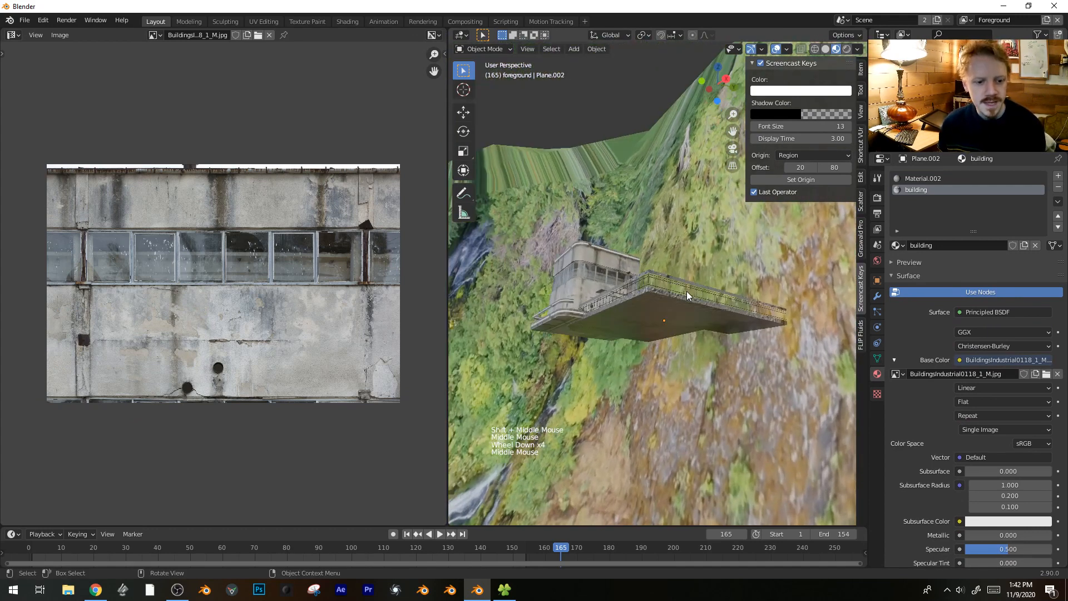
key(Tab)
click(678, 315)
key(s)
key(s)
key(s)
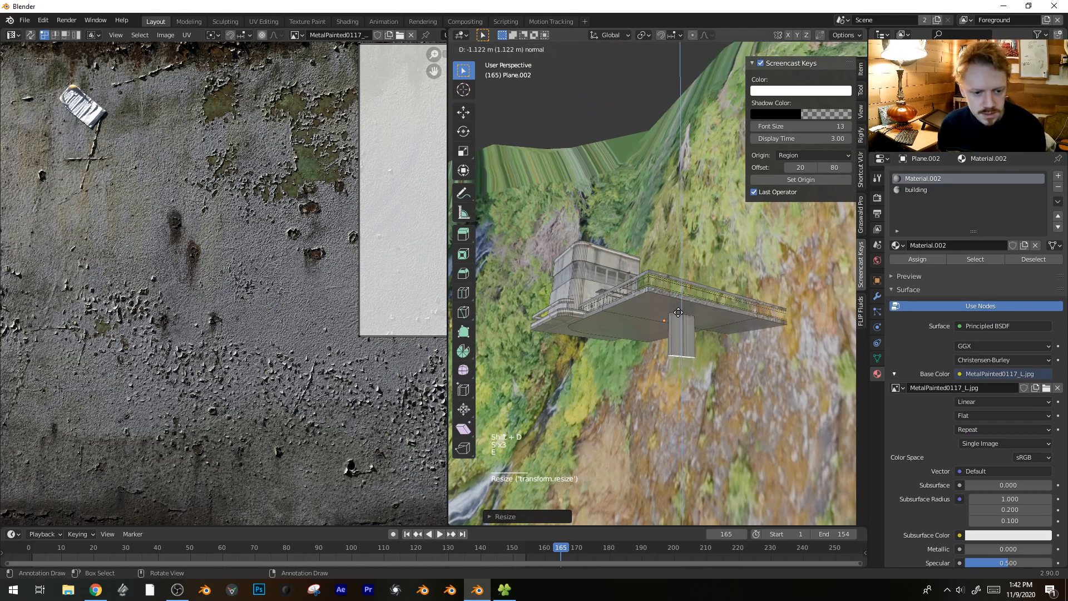
click(748, 359)
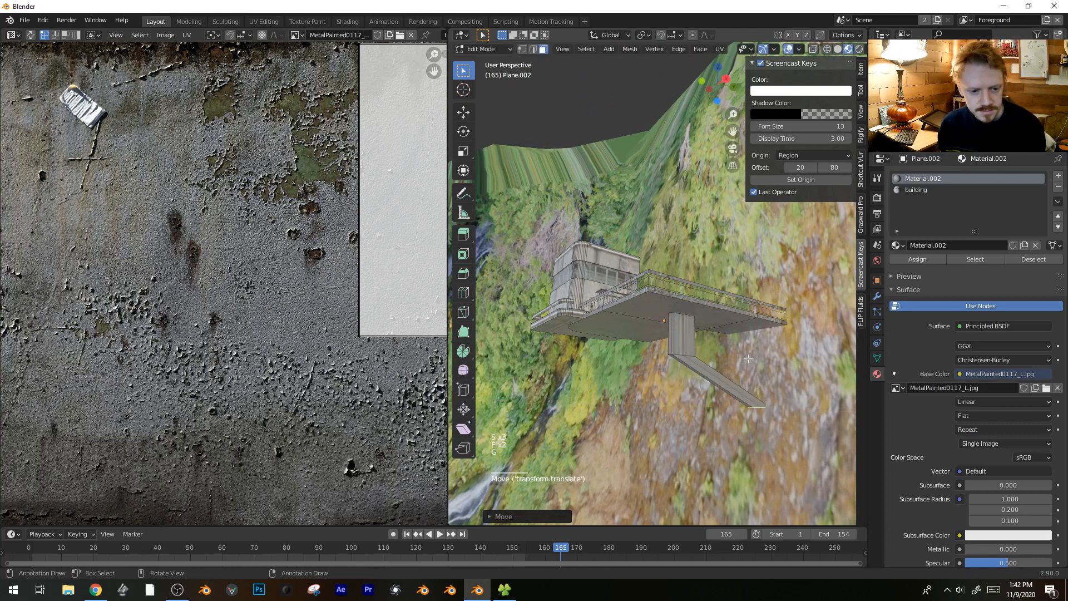
click(671, 333)
key(x)
key(y)
right_click(702, 340)
key(ctrl+z)
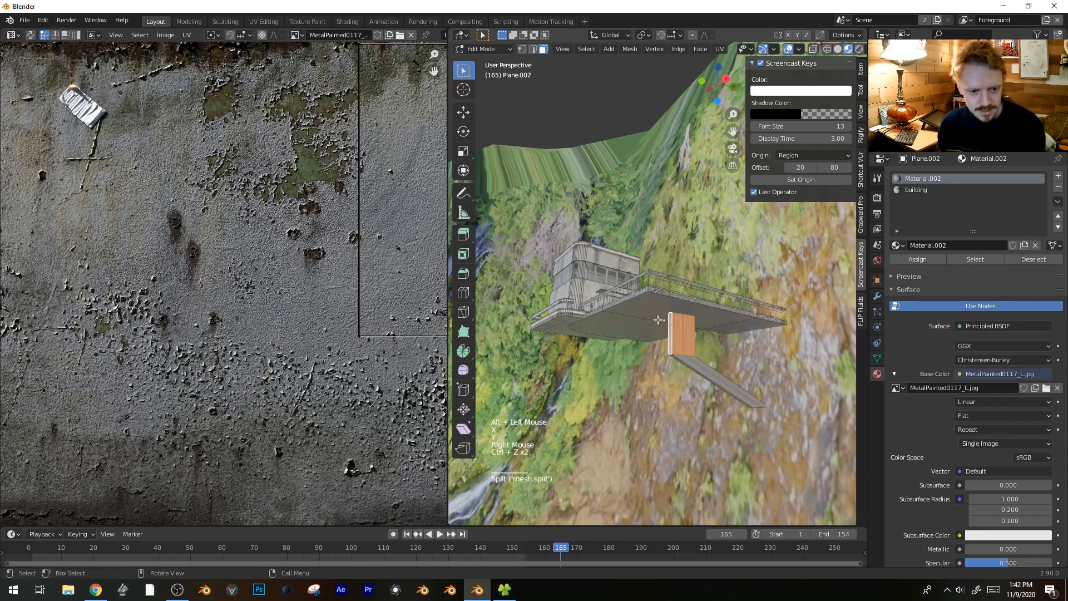
- Move the support's upper section toward the cliff, then scale the whole linked support and position it under the deck
key(g)
click(699, 332)
key(ctrl+l)
key(s)
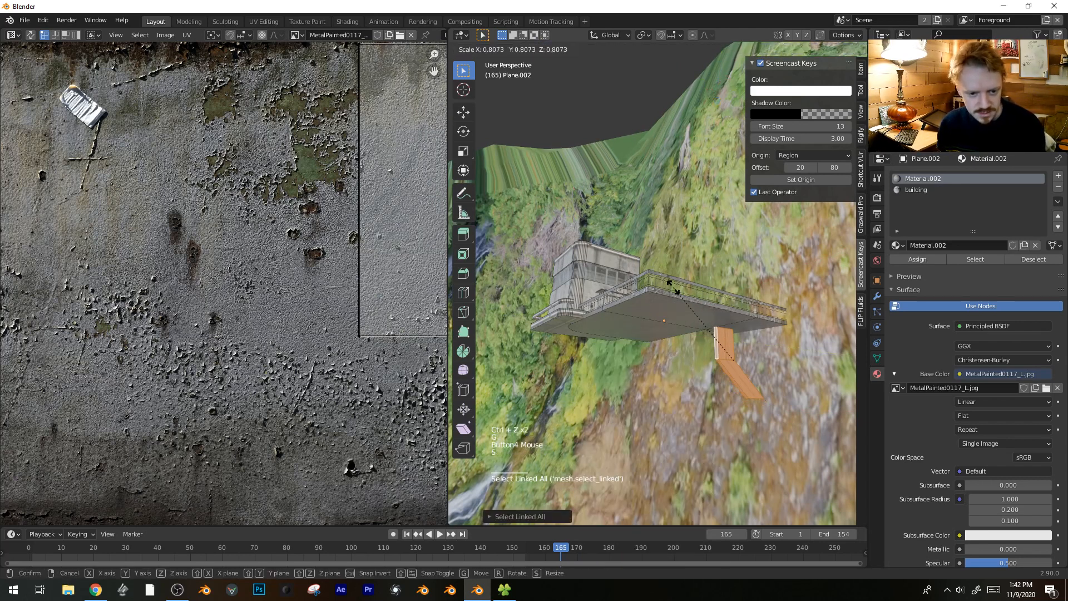
key(g)
key(x)
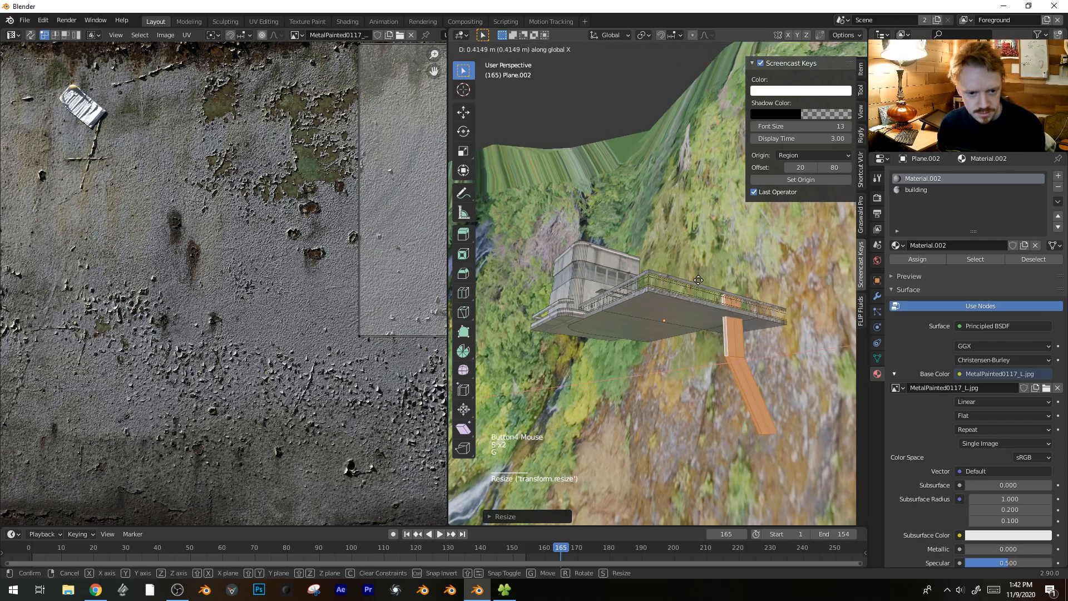
click(697, 299)
mouse_move(697, 300)
middle_down()
mouse_move(715, 367)
mouse_move(728, 349)
mouse_move(692, 317)
middle_up()
key(g)
click(716, 369)
- Duplicate the support twice along X to space three supports beneath the deck
key(shift+d)
key(x)
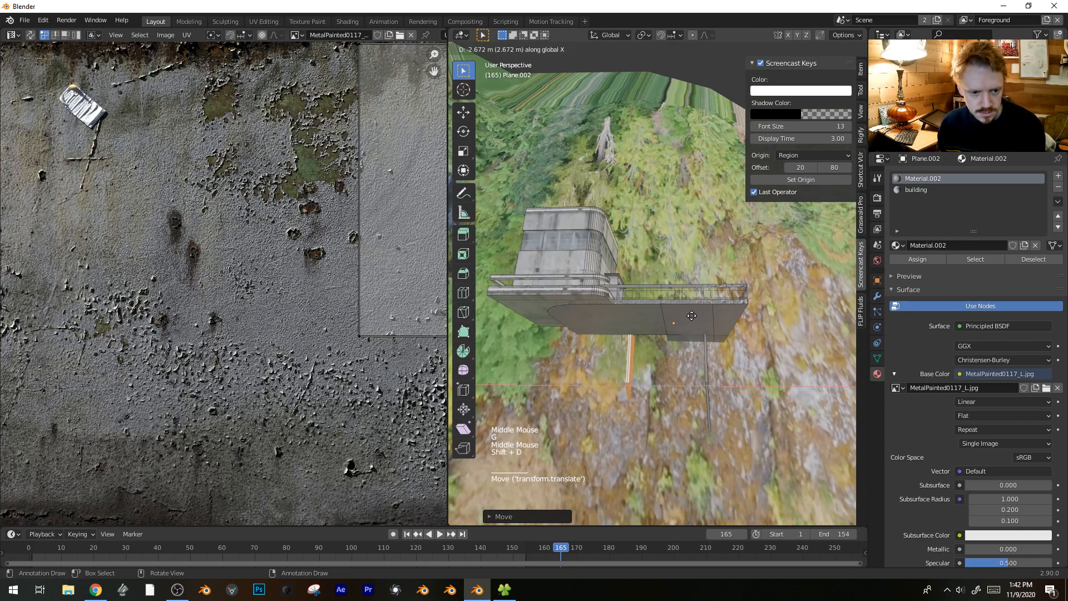
click(683, 298)
key(shift+d)
key(x)
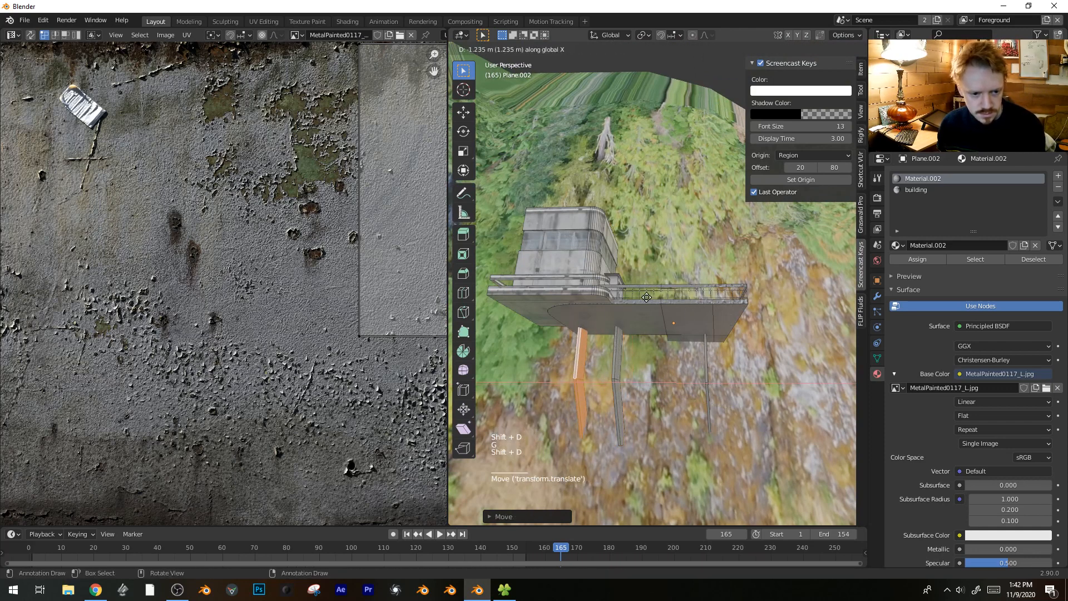
click(647, 298)
key(Tab)
middle_drag(646, 302, 620, 231)
- Append the crowd collection from CrowdAsset.blend in the patreon crowd folder
click(25, 20)
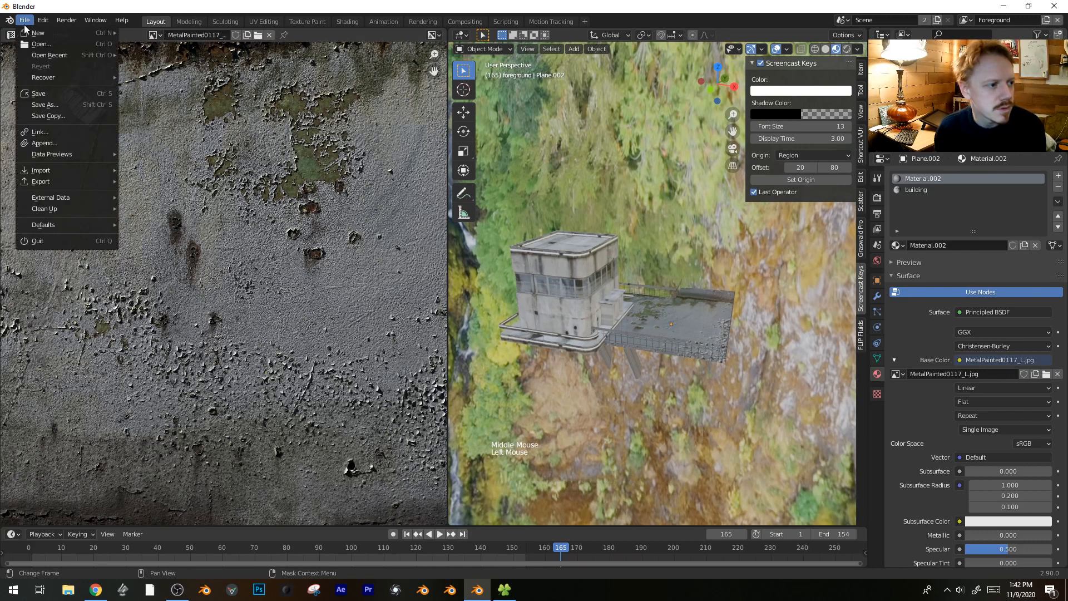
click(54, 144)
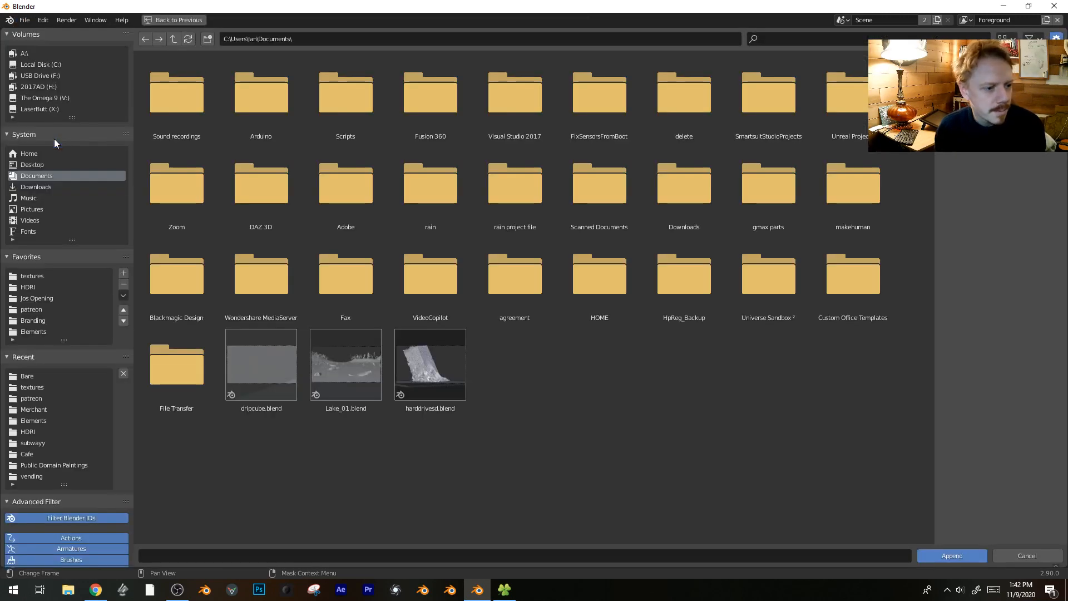
click(38, 305)
double_click(790, 119)
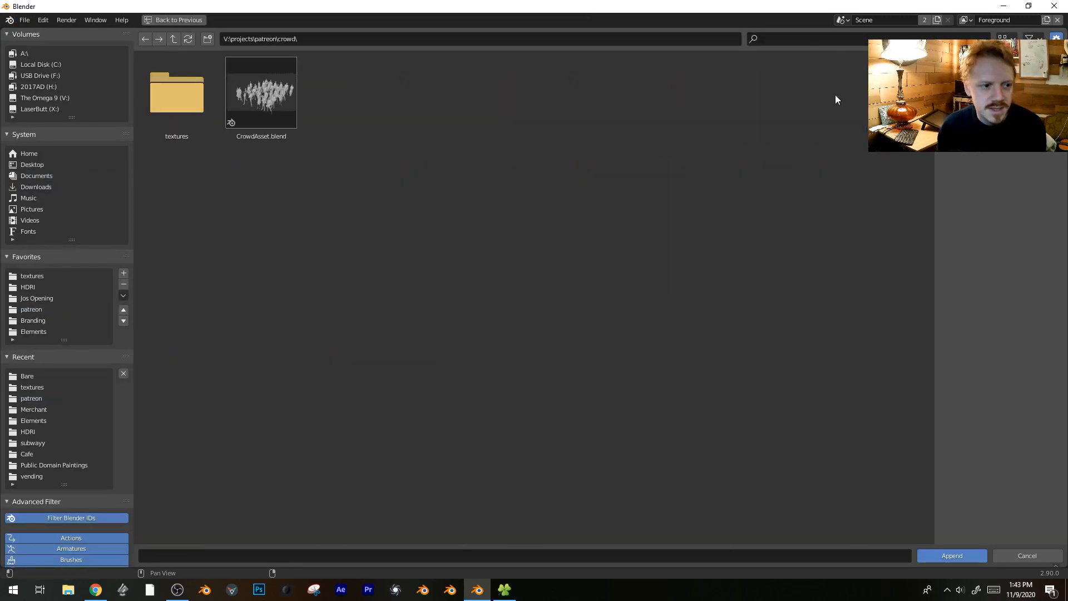
double_click(282, 106)
double_click(320, 94)
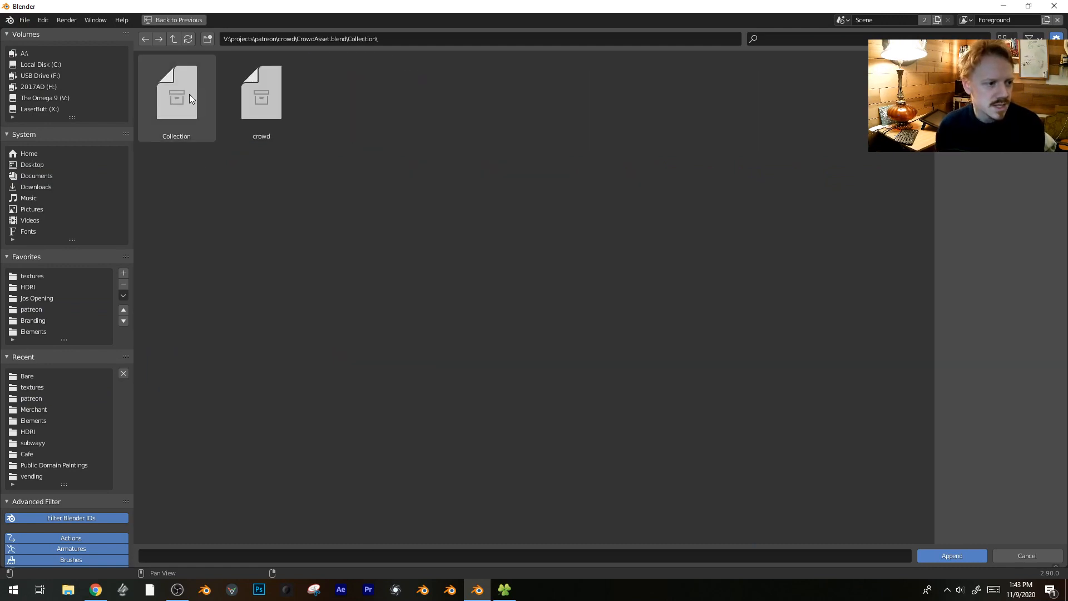
double_click(256, 96)
- Move the appended crowd toward the cliffside building and scale it down
key(KP_Decimal)
scroll(656, 288, down, 7)
key(g)
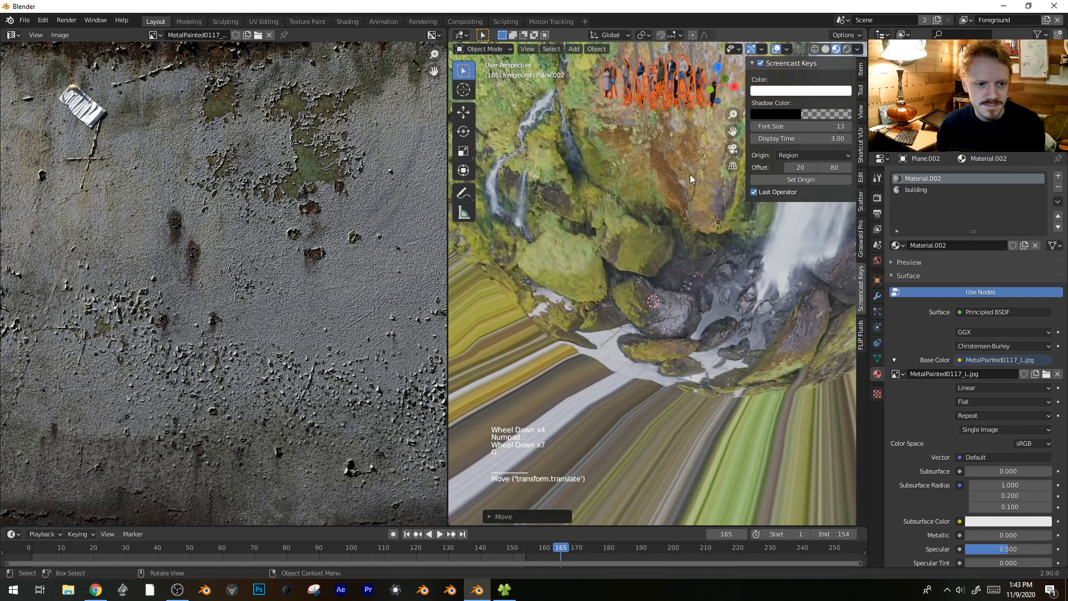
shift+middle_drag(690, 178, 668, 250)
scroll(668, 253, down, 1)
key(g)
key(s)
key(s)
scroll(663, 261, up, 4)
key(g)
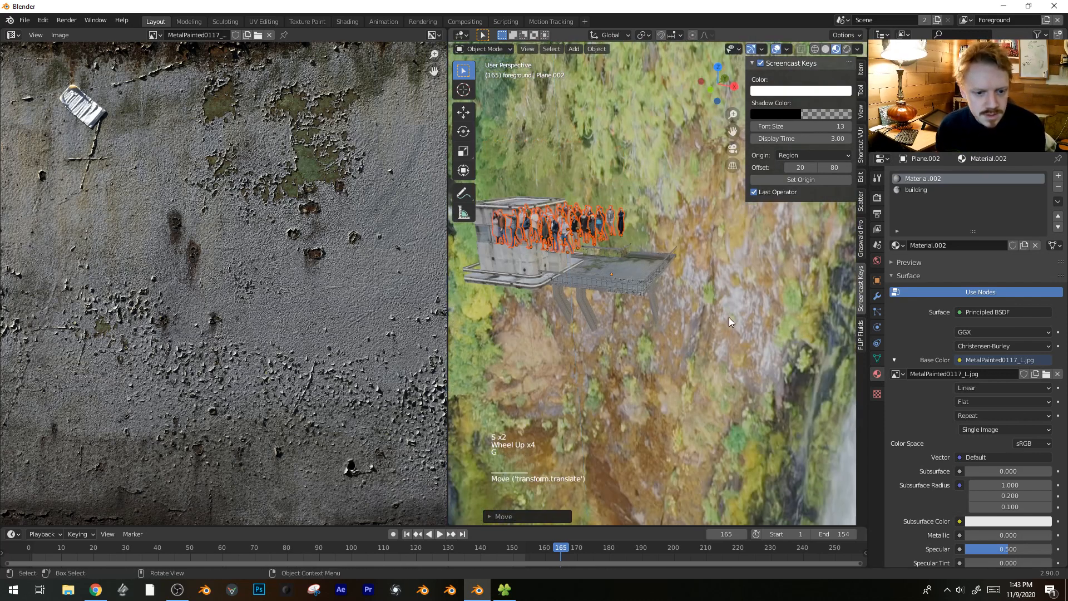
- Reposition the crowd relative to the terrain and resize it further
shift+middle_drag(731, 322, 595, 275)
scroll(595, 276, down, 5)
key(g)
click(684, 422)
middle_drag(684, 421, 792, 328)
key(KP_Decimal)
scroll(695, 412, down, 6)
scroll(709, 398, down, 4)
key(s)
key(g)
click(707, 399)
shift+middle_drag(707, 400, 733, 347)
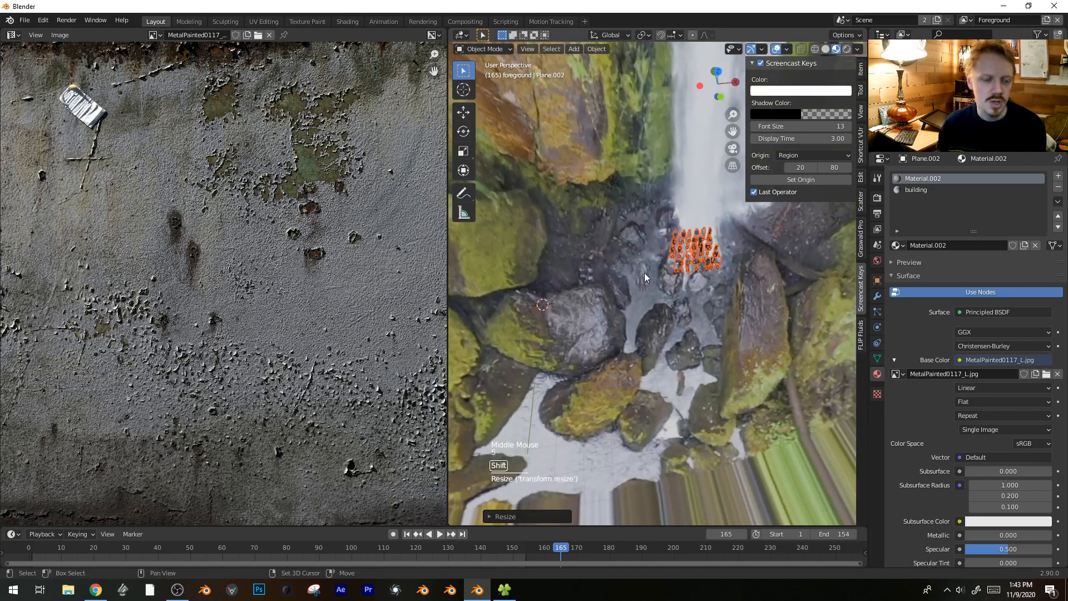
- Move the crowd up beside the building, shifting it along Y and X toward the deck
shift+middle_drag(644, 273, 766, 426)
scroll(766, 427, down, 4)
key(g)
click(565, 207)
middle_drag(573, 208, 618, 245)
shift+middle_drag(617, 245, 608, 303)
scroll(640, 300, up, 4)
key(g)
key(y)
click(771, 229)
key(g)
key(x)
click(662, 290)
- Rotate the crowd around Z and scale it to suit the building's size
key(r)
key(z)
click(582, 191)
shift+middle_drag(540, 272, 620, 281)
key(s)
click(682, 262)
shift+middle_drag(681, 262, 711, 268)
- Lower the crowd along Z onto the deck surface and rotate it around Z
key(g)
key(z)
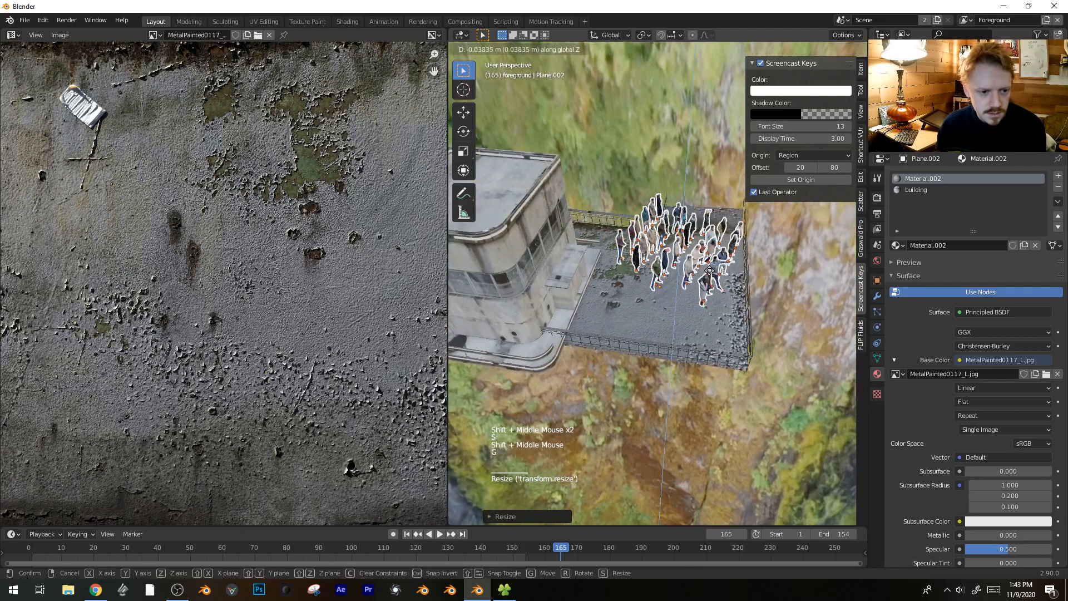
click(713, 325)
key(r)
key(z)
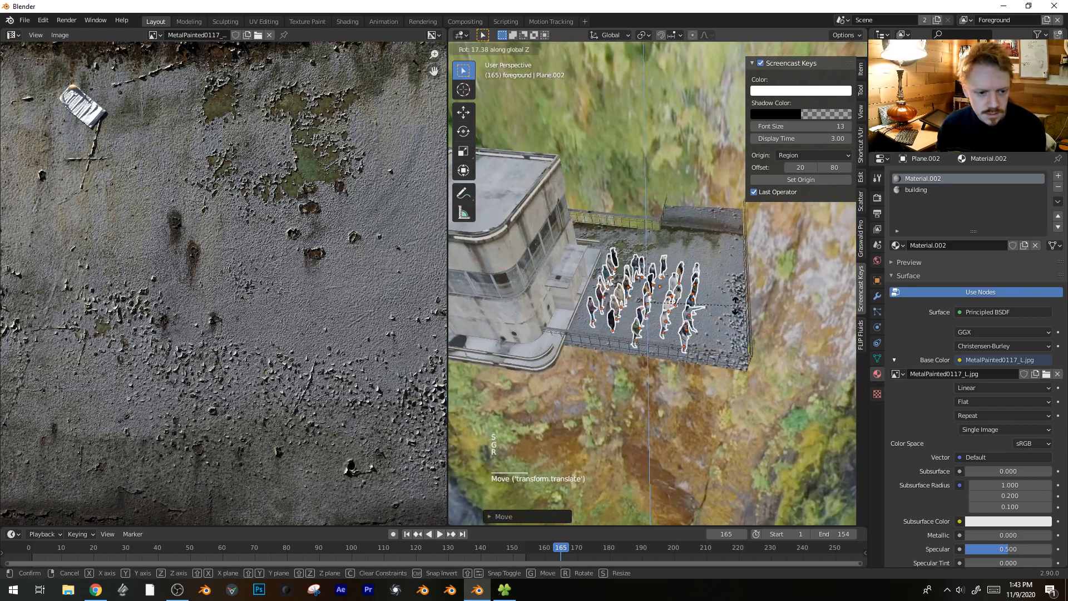
click(584, 276)
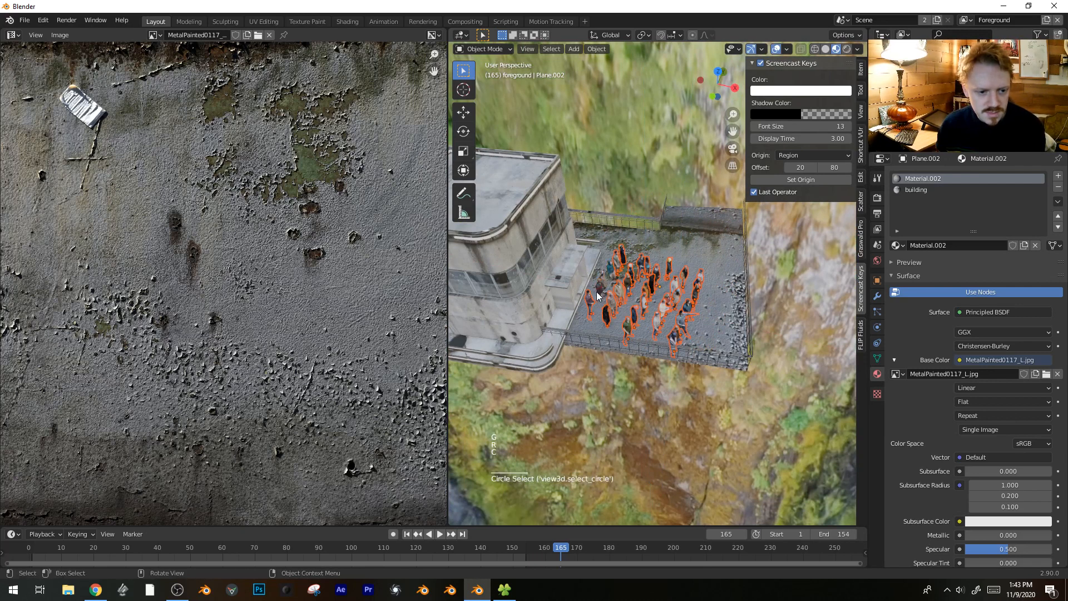
- Delete most of the crowd, then move and rotate three of the remaining people toward the deck's far corner
key(x)
click(703, 298)
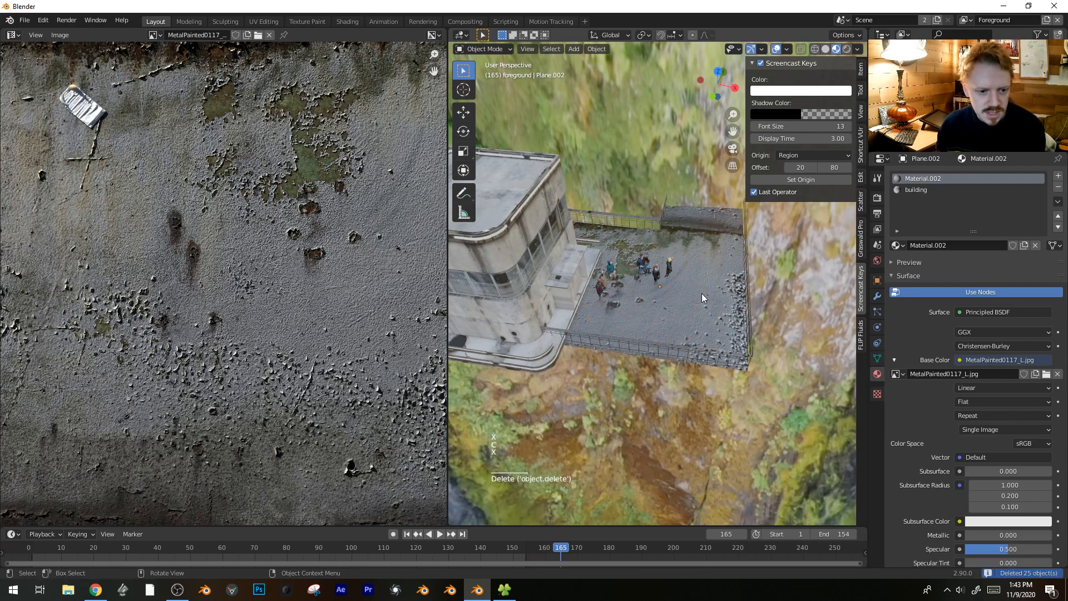
click(641, 266)
shift+click(671, 269)
key(g)
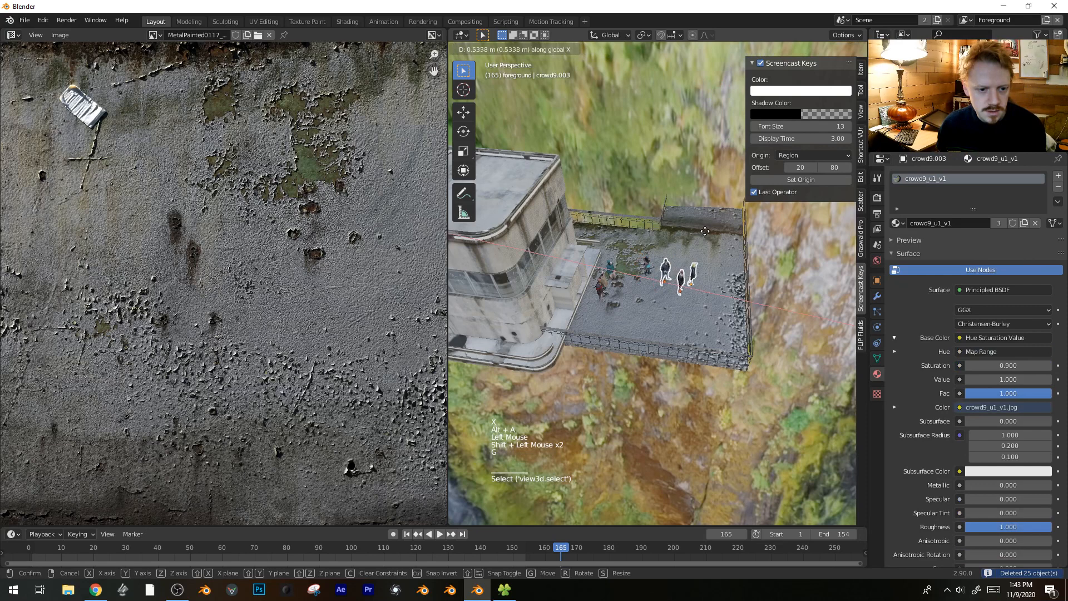
key(r)
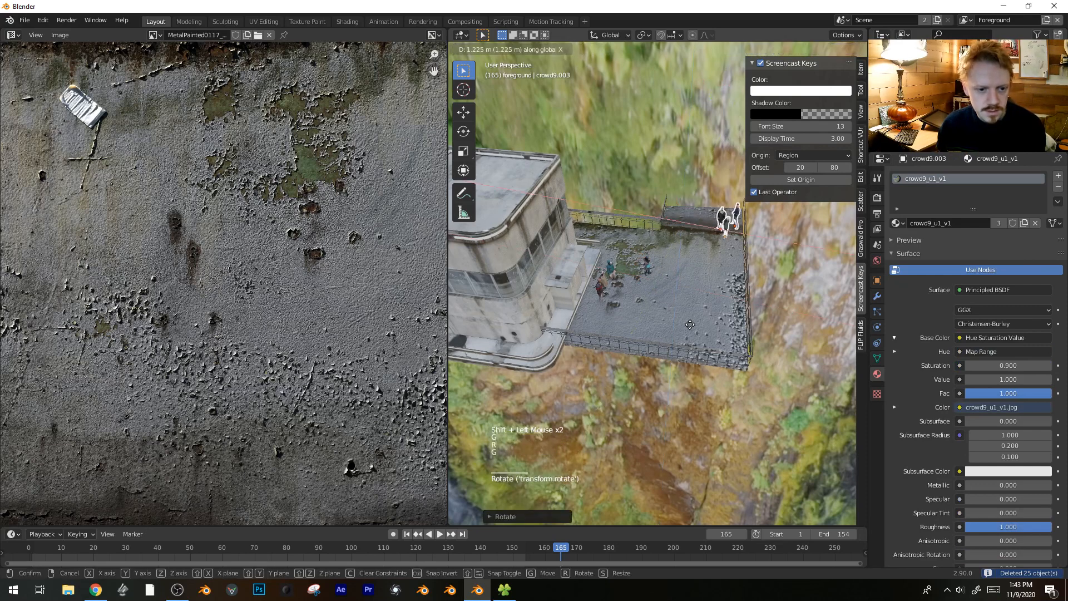
key(alt+a)
- View the scene through the camera in an enlarged viewport, and play and scrub the animation to examine the building in the footage
shift+middle_drag(669, 339, 686, 427)
scroll(687, 427, down, 4)
key(KP_0)
scroll(712, 412, down, 6)
shift+middle_drag(733, 384, 636, 410)
scroll(616, 383, down, 2)
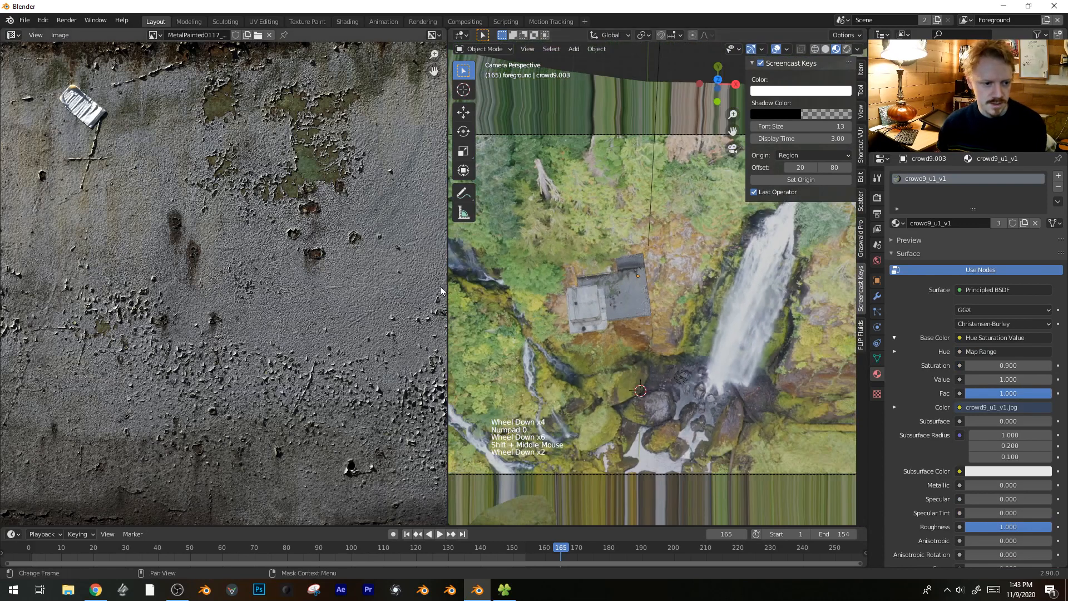
drag(448, 286, 207, 286)
shift+middle_drag(506, 287, 538, 281)
key(space)
key(space)
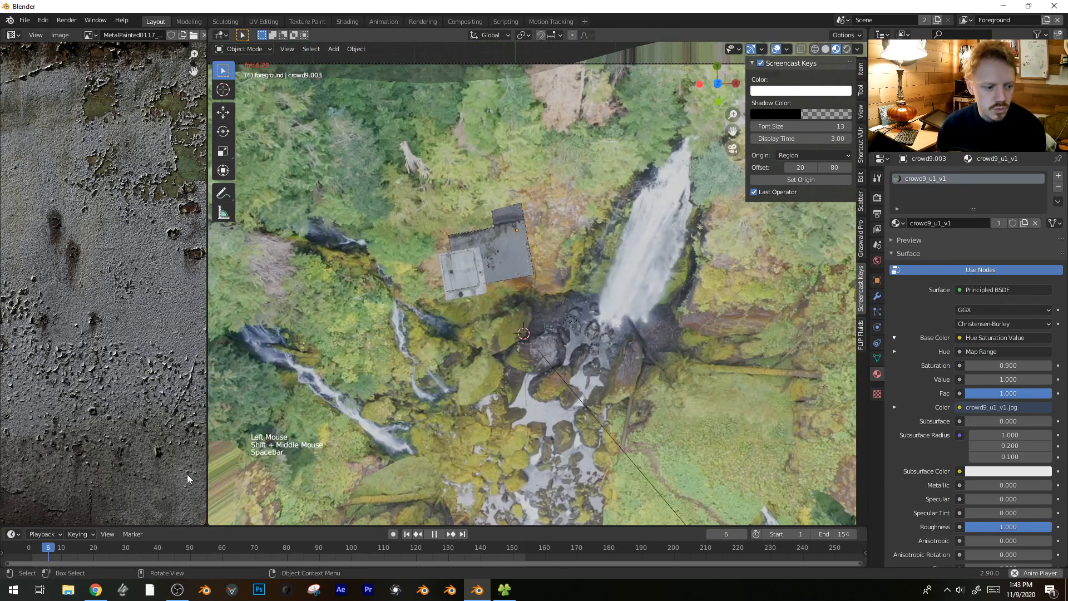
drag(72, 549, 232, 542)
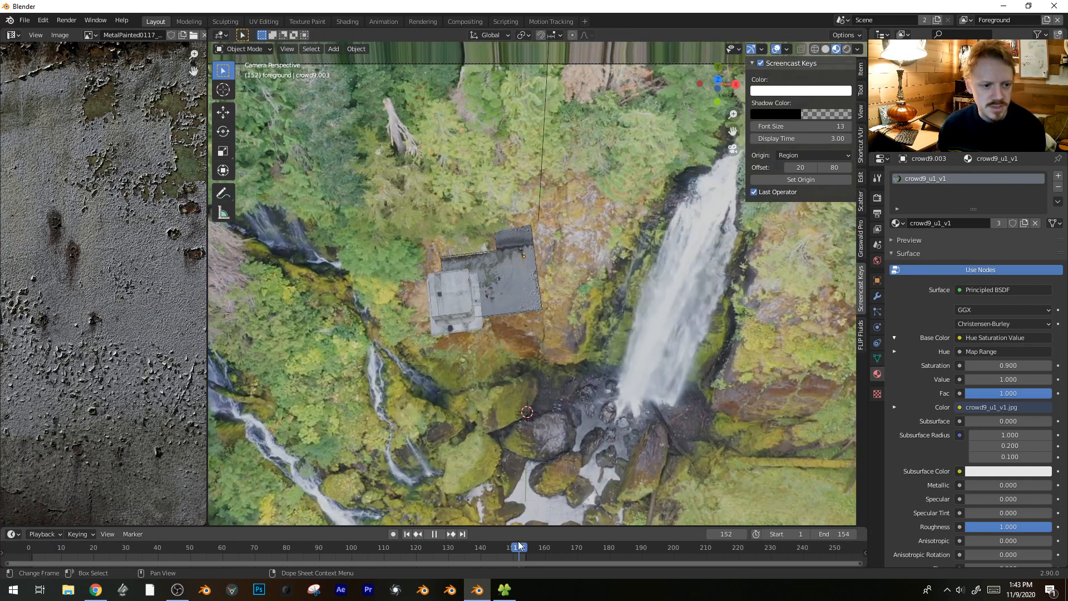
drag(519, 545, 192, 521)
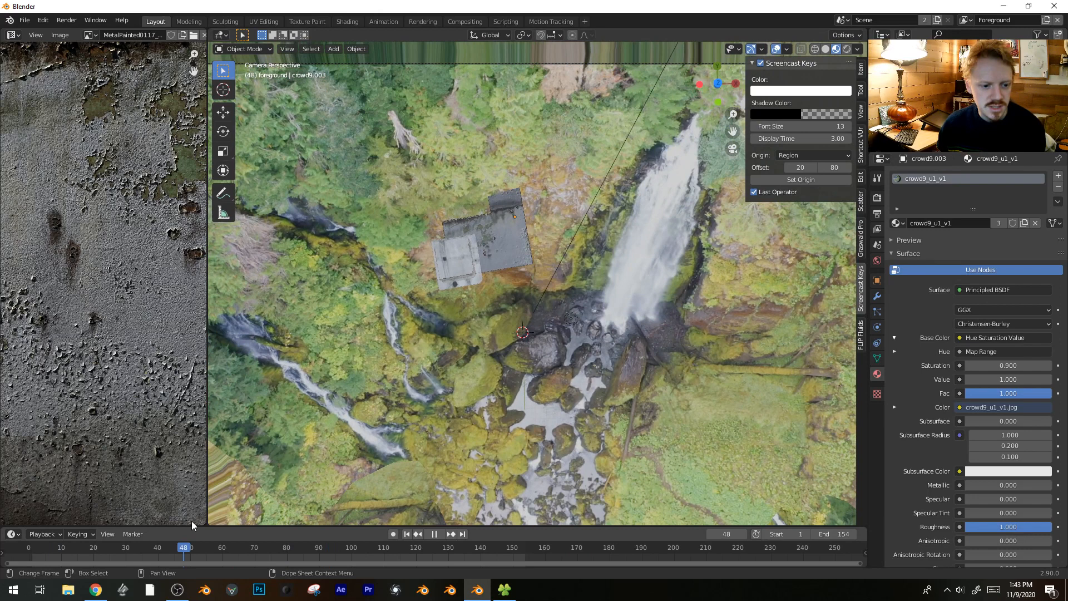
- Delete the second camera, Camera.001, and the extra terrain mesh beside the main waterfall terrain
middle_drag(303, 519, 629, 406)
scroll(523, 385, down, 6)
scroll(526, 354, up, 3)
shift+middle_drag(523, 385, 490, 237)
key(space)
key(space)
click(673, 268)
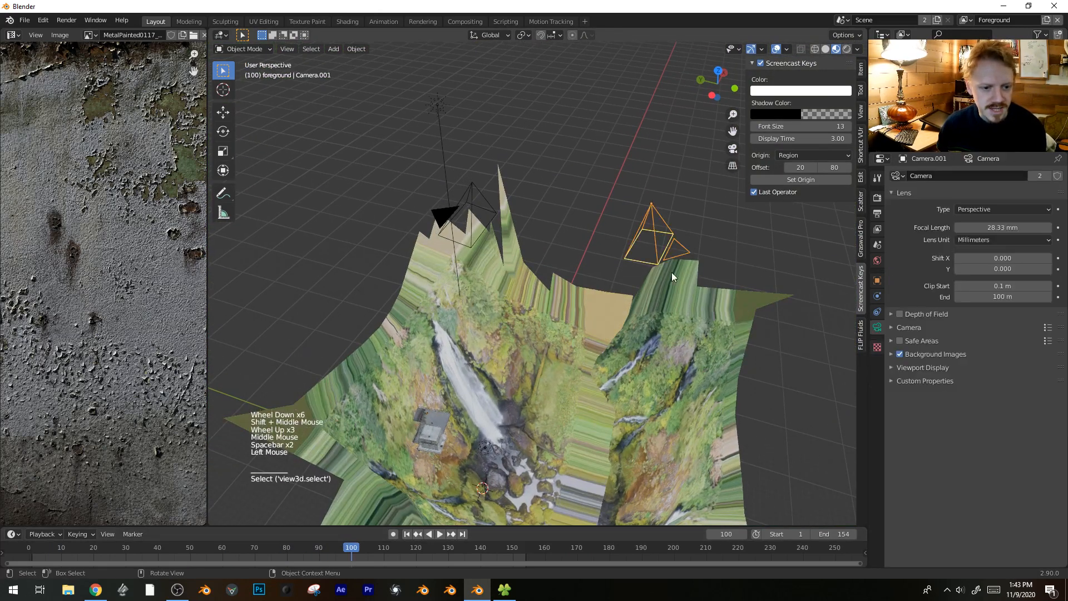
shift+click(692, 383)
key(x)
click(692, 384)
- Add a new camera, return to frame 0 and clear the camera's rotation
key(shift+a)
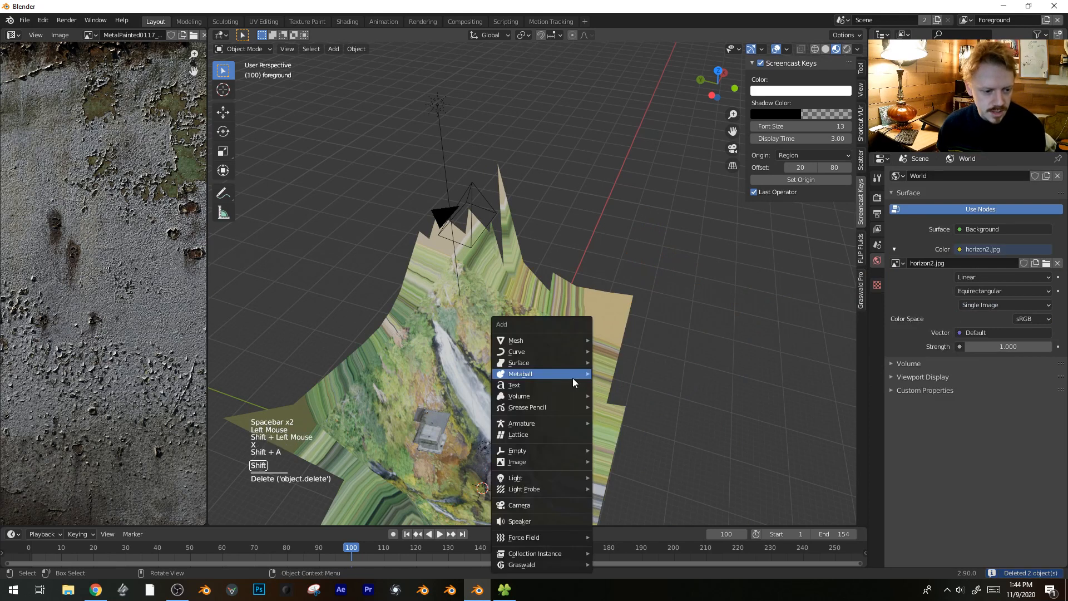
click(533, 506)
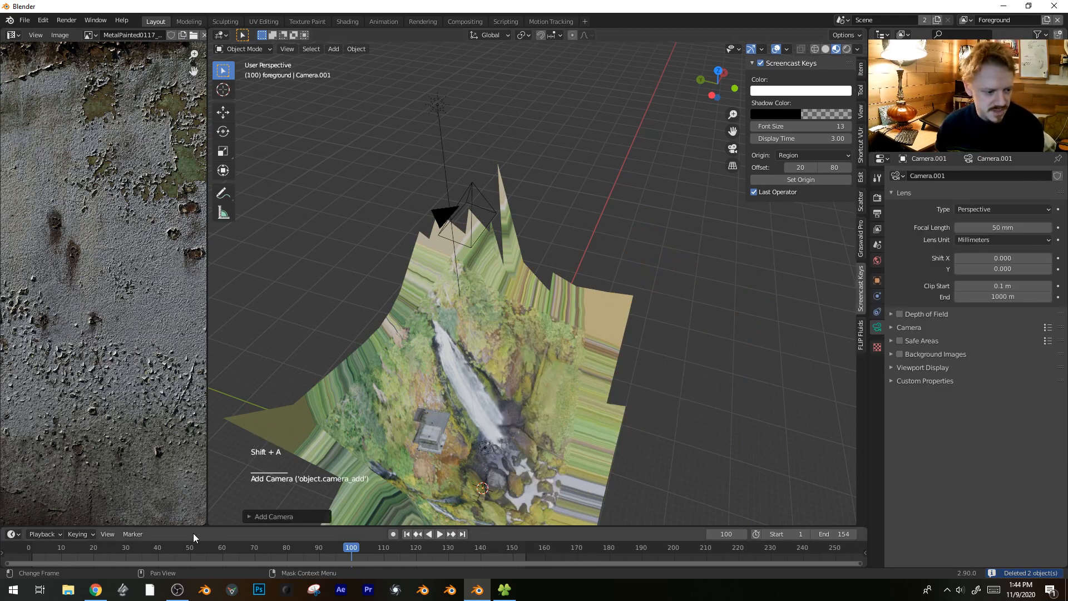
key(alt+r)
- Move the new camera high above the terrain and align it with the existing camera in front view
scroll(629, 420, down, 3)
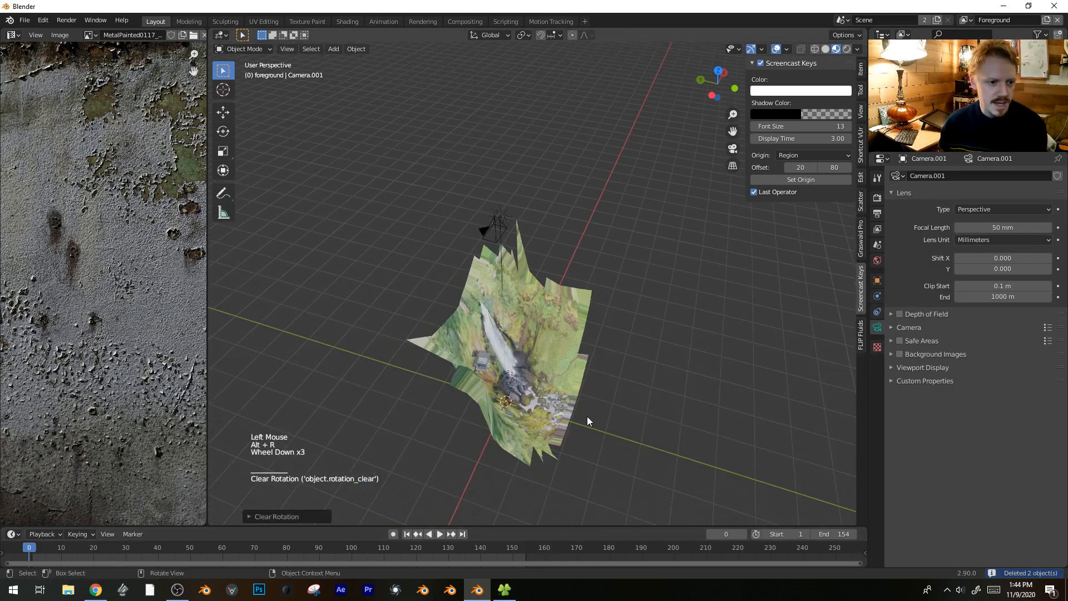
key(g)
click(583, 229)
key(KP_1)
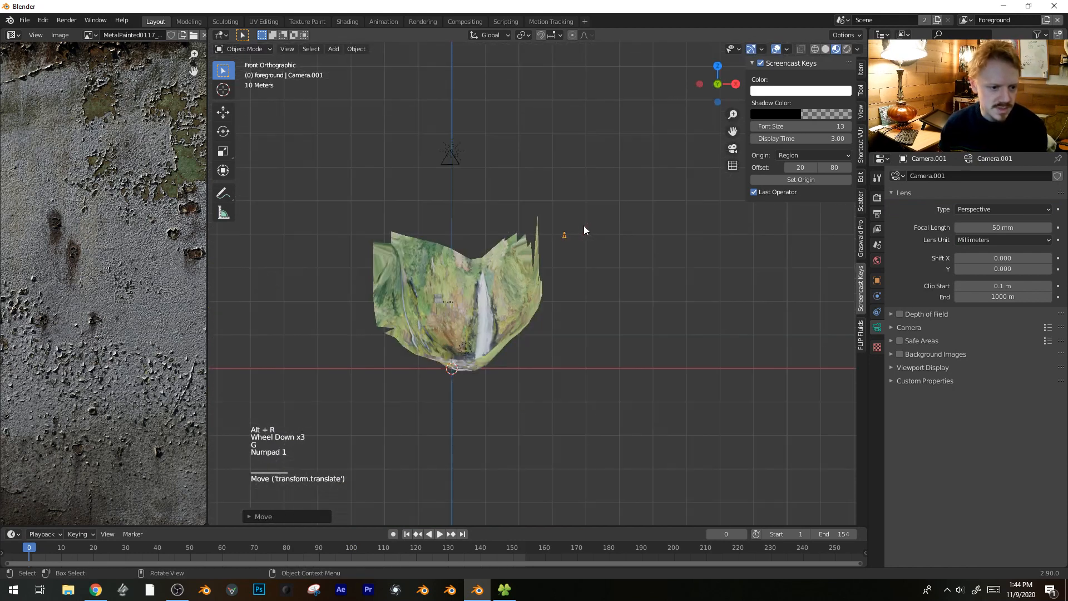
key(g)
click(506, 196)
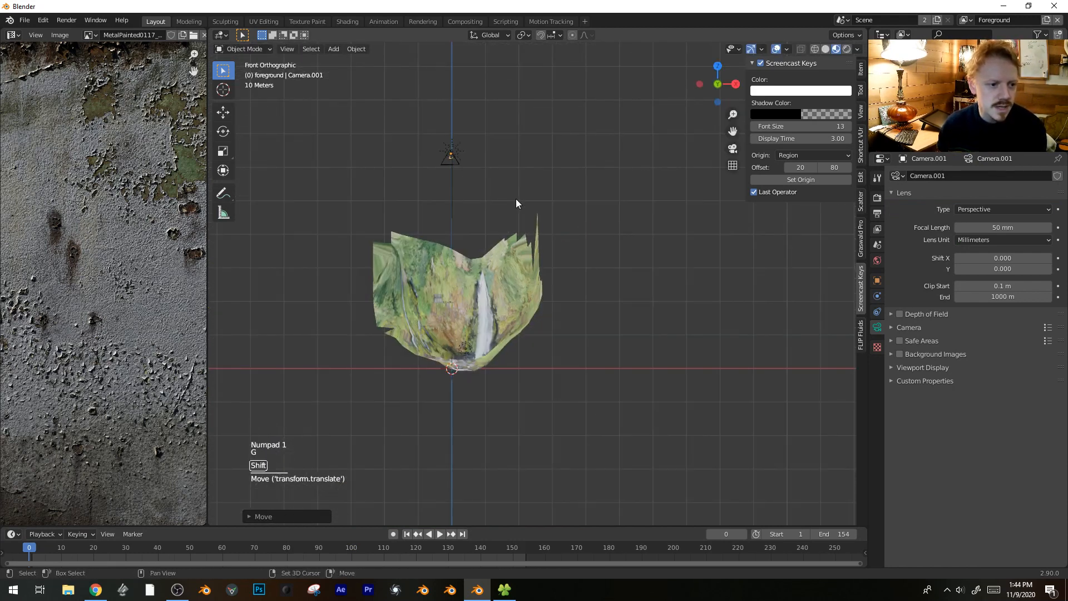
- Examine the cliffside building and the projected waterfall terrain up close and from an angled overview
shift+middle_drag(508, 193, 584, 288)
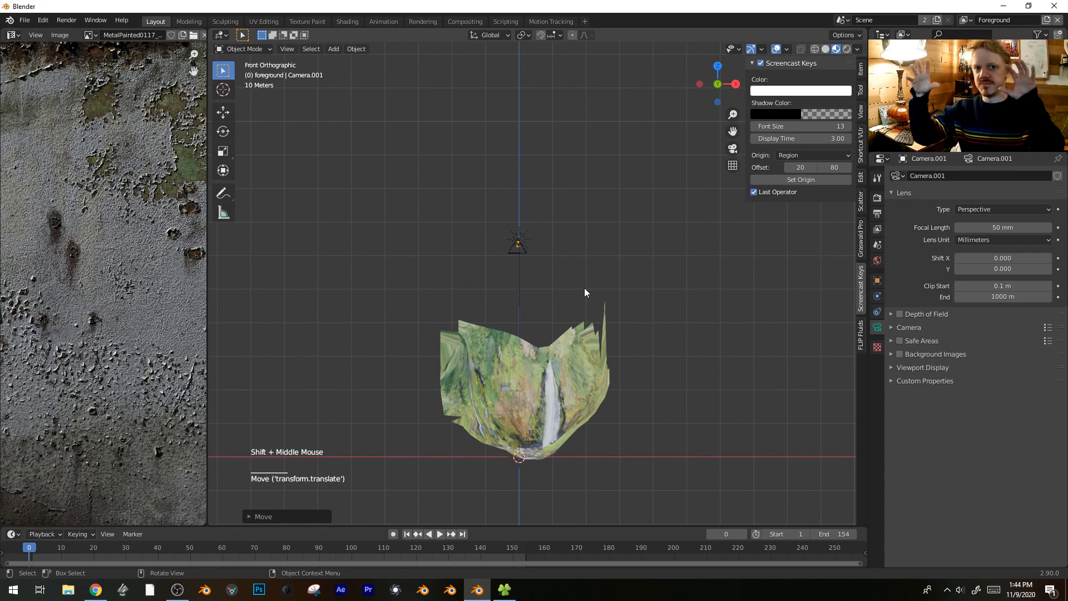
scroll(634, 334, up, 5)
scroll(613, 217, up, 5)
shift+middle_drag(636, 374, 502, 382)
scroll(502, 382, down, 6)
mouse_move(586, 356)
middle_down()
mouse_move(595, 325)
mouse_move(583, 370)
middle_up()
scroll(583, 370, up, 3)
shift+middle_drag(569, 295, 610, 280)
scroll(610, 361, down, 4)
scroll(609, 262, down, 3)
- Position the new camera over the scene origin in top view and insert a Location & Rotation keyframe at frame 0
key(g)
key(g)
click(634, 269)
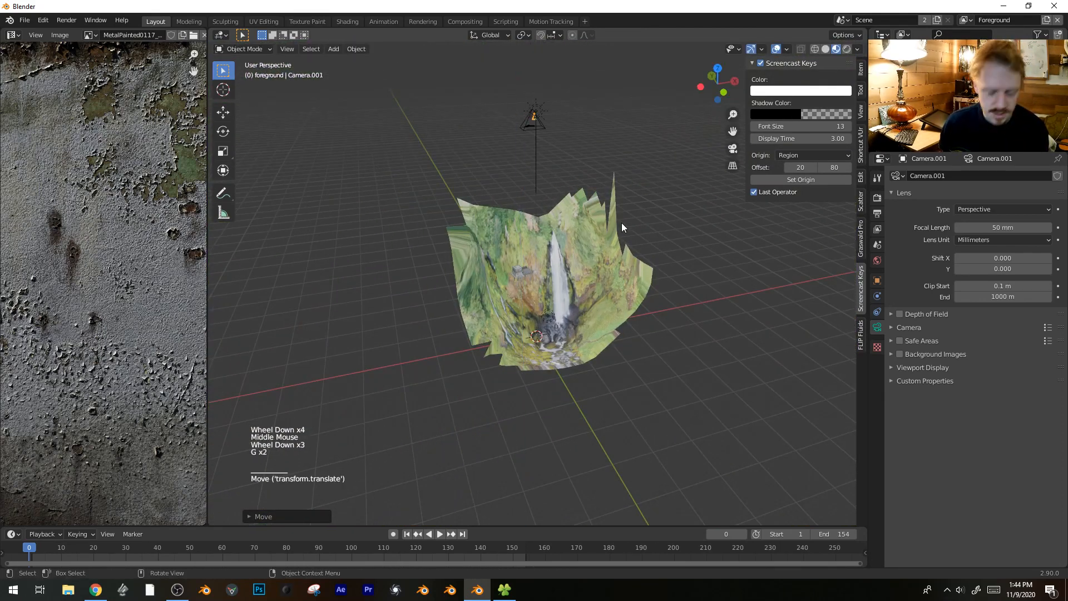
key(KP_7)
scroll(618, 245, up, 7)
key(g)
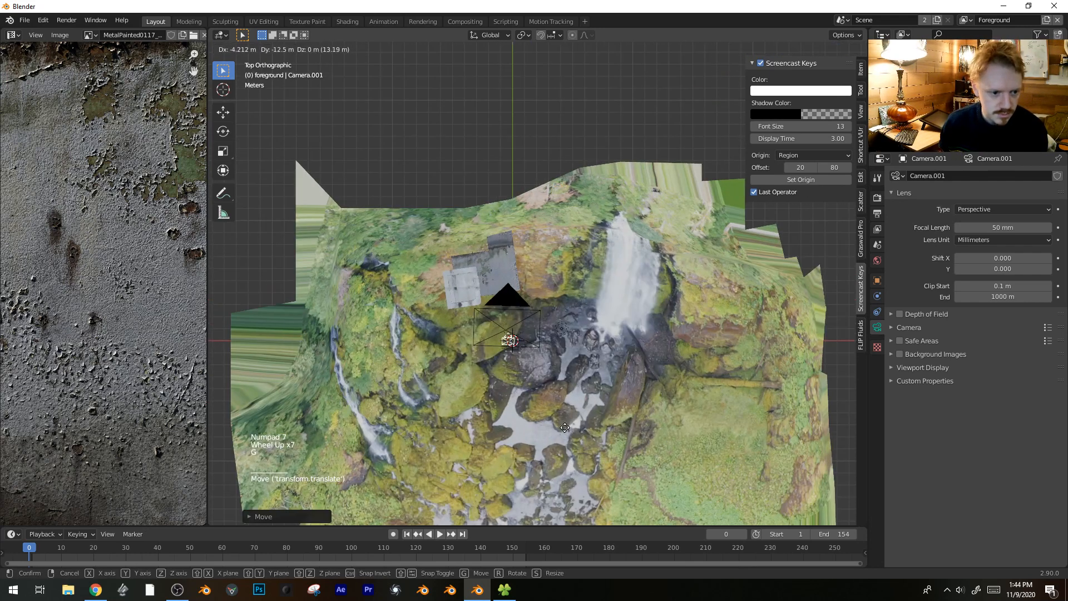
click(567, 424)
key(i)
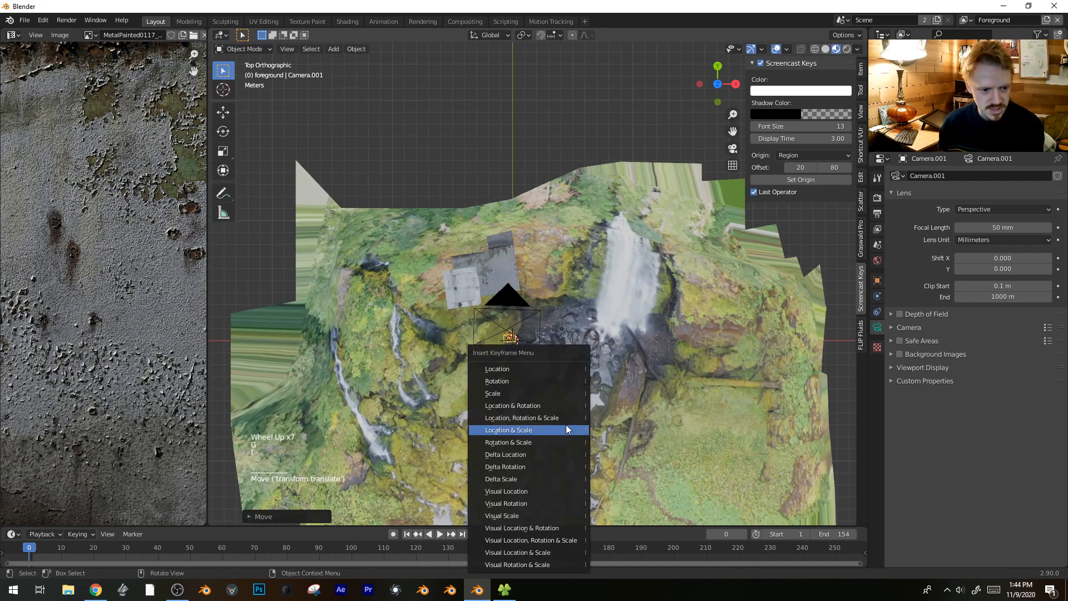
click(562, 406)
- Go to frame 155 and reposition the new camera above the terrain, adjusting its height along the Z axis
click(528, 551)
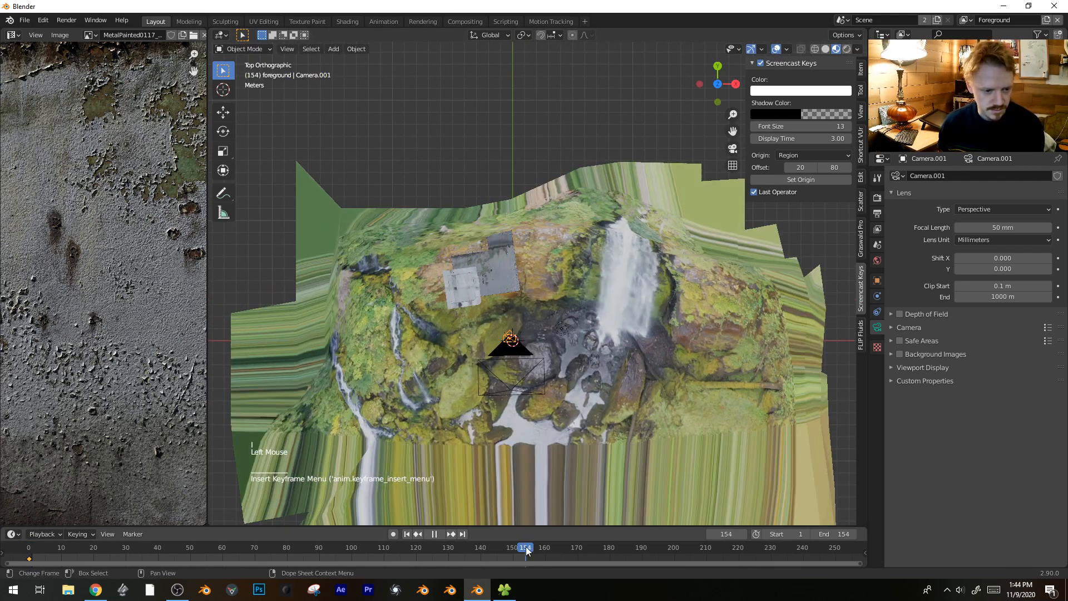
key(g)
middle_drag(615, 364, 621, 310)
scroll(620, 310, down, 4)
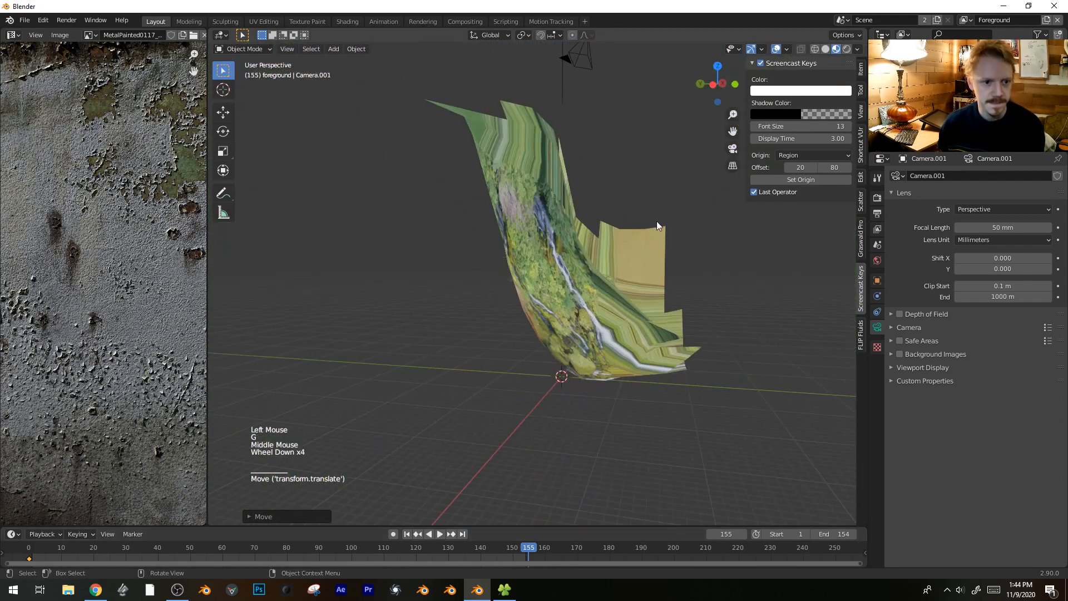
shift+middle_drag(656, 222, 623, 262)
middle_drag(623, 262, 587, 306)
key(g)
click(583, 271)
key(g)
key(z)
click(635, 280)
middle_drag(635, 281, 532, 293)
- Move the new camera along the global Y axis and make it the active scene camera
key(KP_0)
key(g)
key(y)
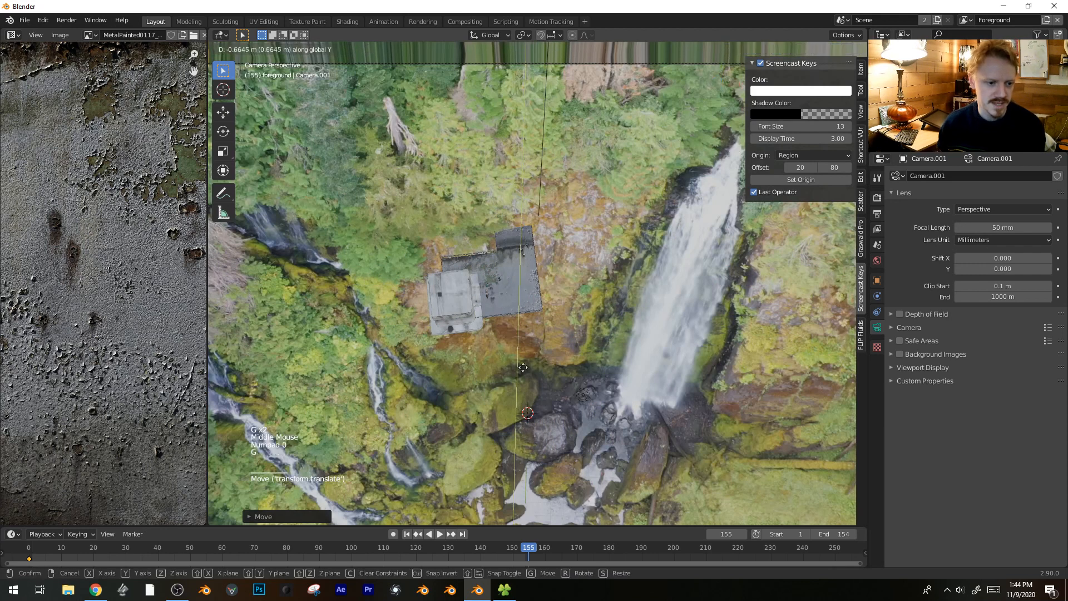
click(541, 290)
scroll(523, 294, down, 5)
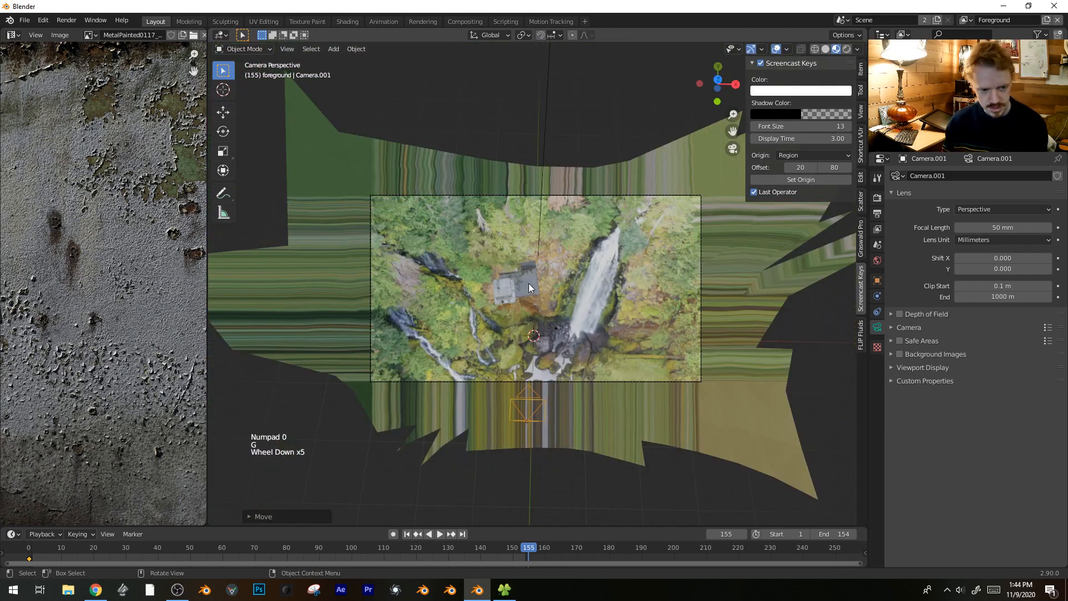
key(ctrl)
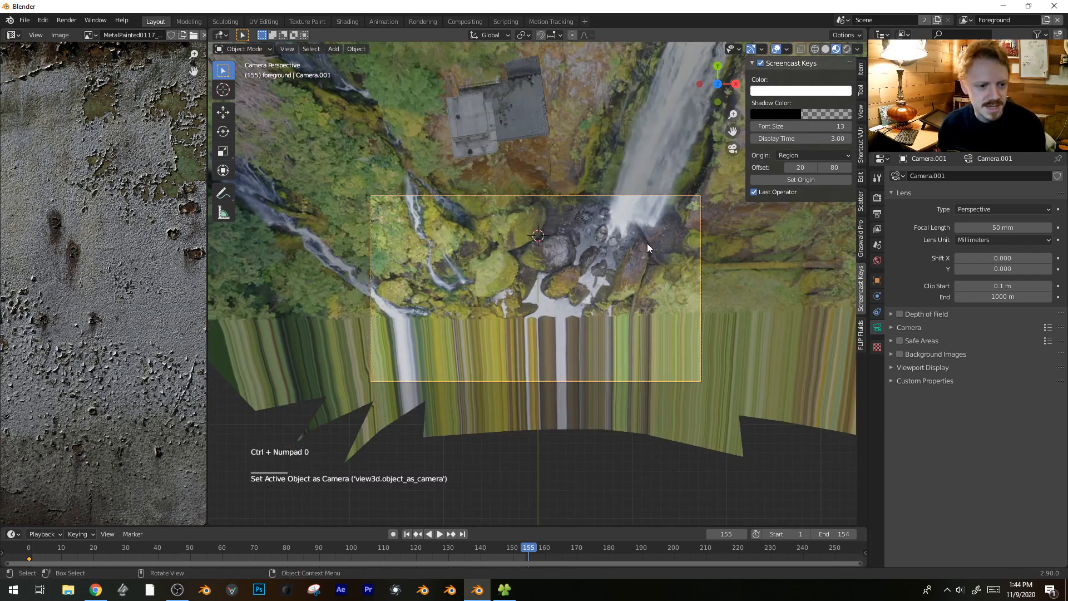
- Shift and rotate the active camera to bring the cliffside building into the middle of the frame
key(g)
click(570, 421)
key(r)
key(r)
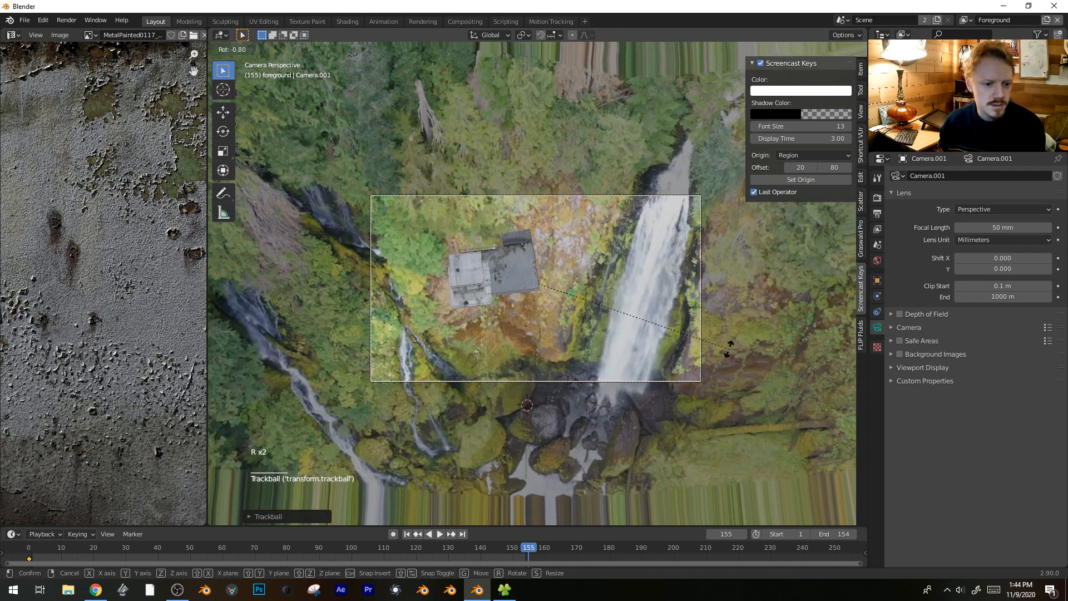
click(728, 349)
- Fine-tune the camera's rotation around the building and insert a location and rotation keyframe at frame 155
scroll(724, 345, up, 2)
key(g)
key(r)
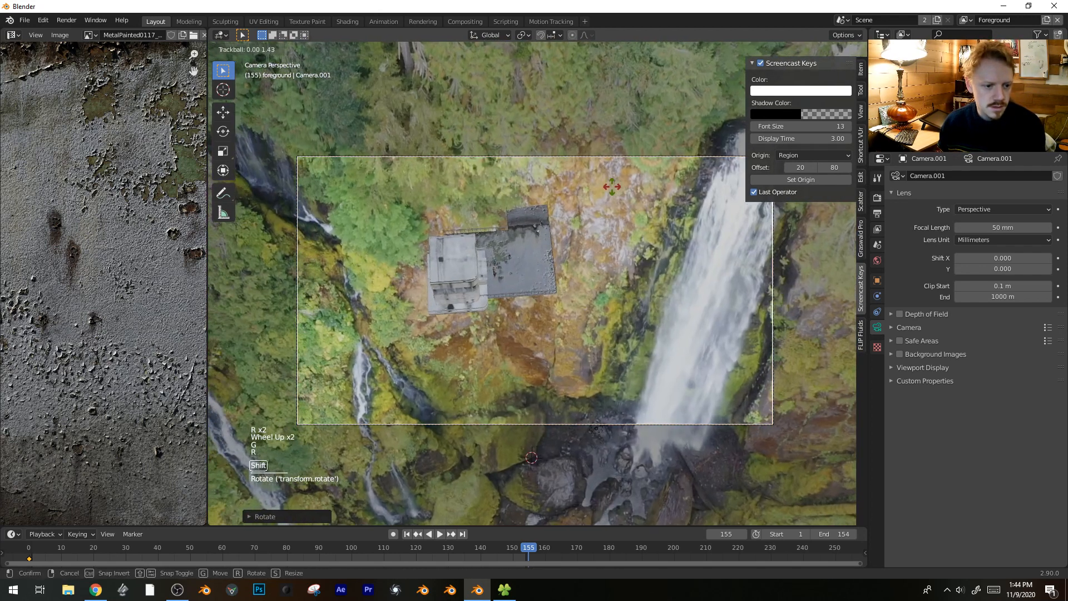
click(611, 186)
key(i)
click(742, 349)
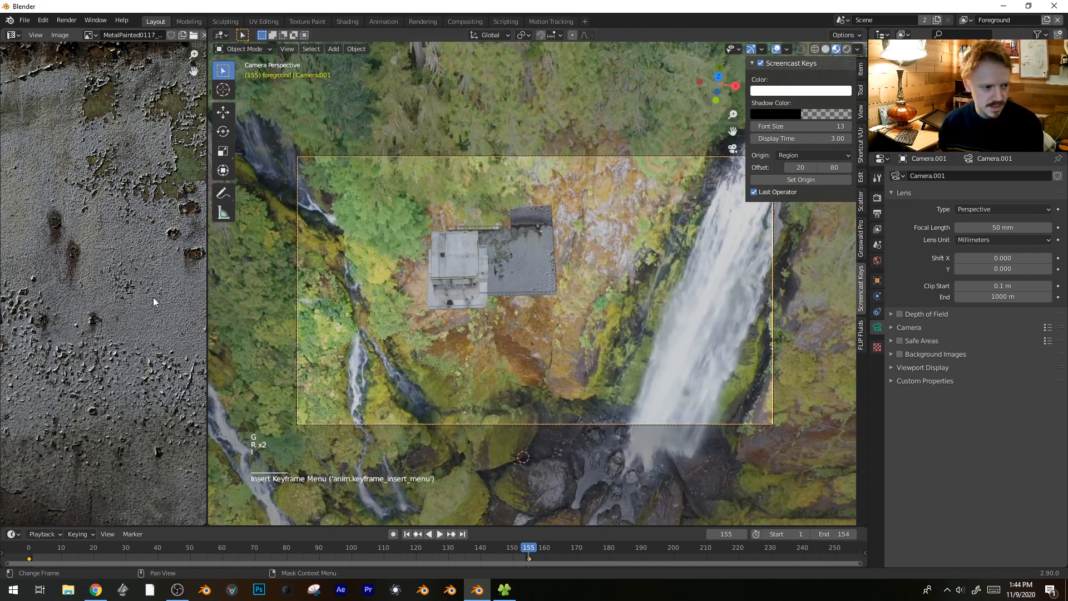
- Show the camera's animation curves in a widened Graph Editor in place of the image editor and scrub to frame 80
click(11, 36)
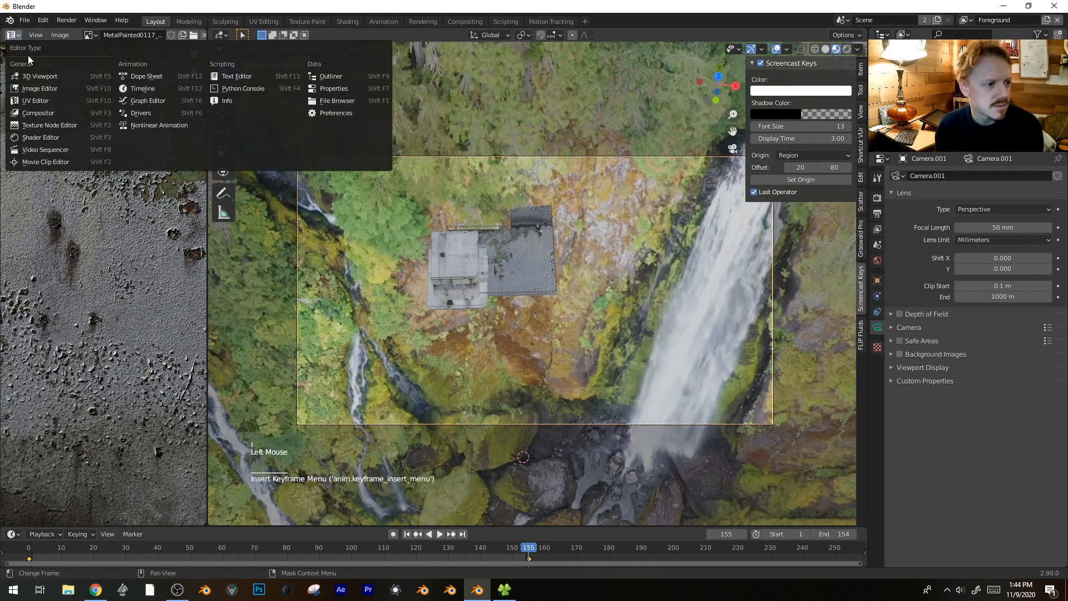
click(140, 102)
drag(205, 151, 370, 151)
ctrl+middle_drag(345, 156, 200, 59)
drag(196, 48, 245, 63)
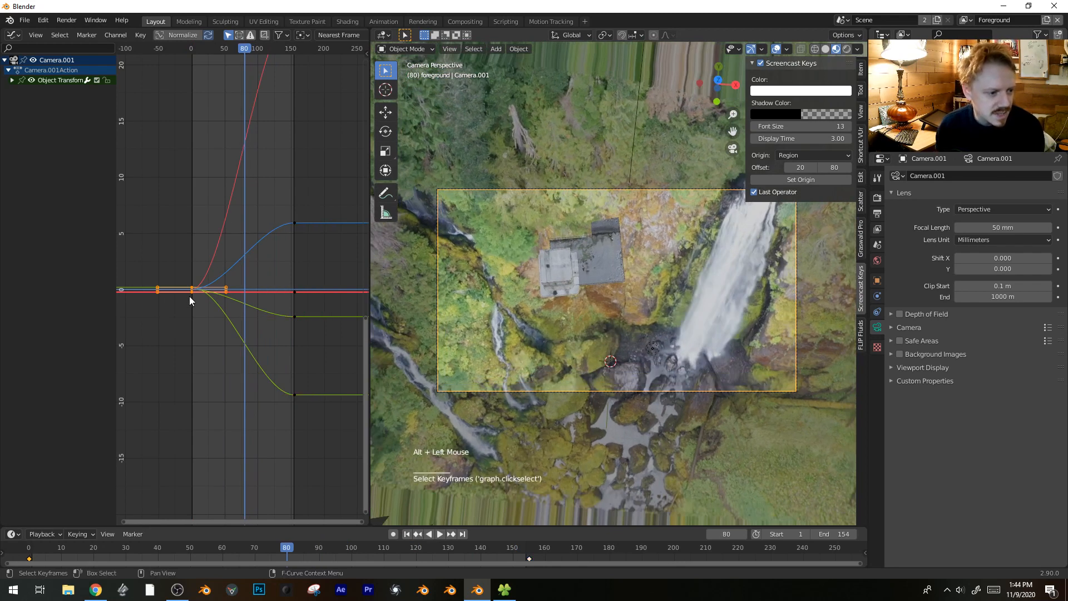
- Set the handles of the camera's first keyframes to Vector and play the animation from the start
key(v)
key(v)
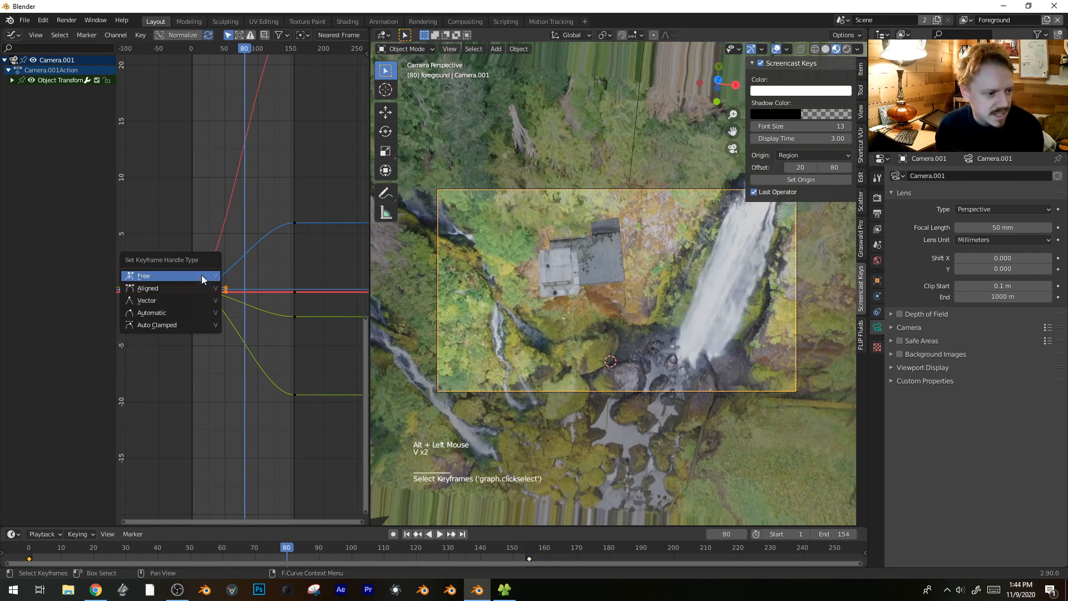
click(188, 300)
click(198, 59)
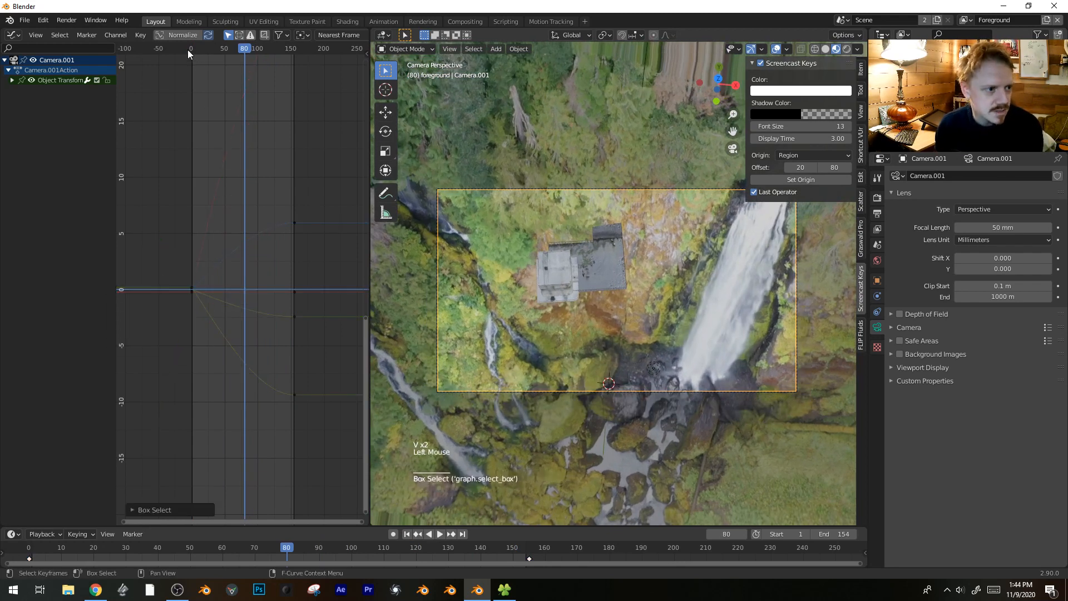
click(188, 49)
key(space)
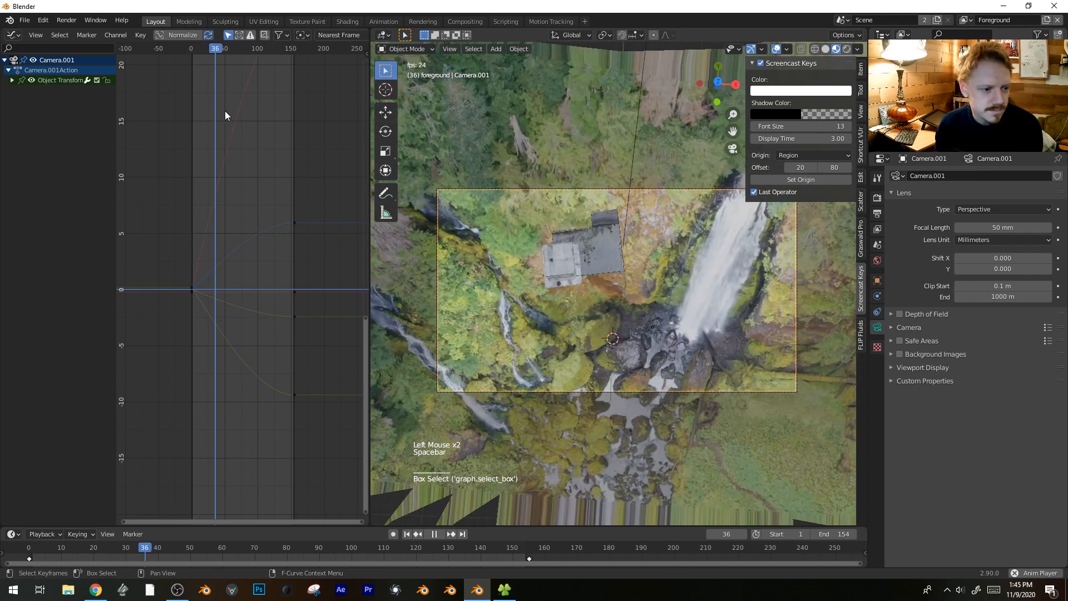
key(space)
- Move the camera's end keyframes along the time axis to about frame 183 and review the playback without overlays
alt+click(292, 316)
key(g)
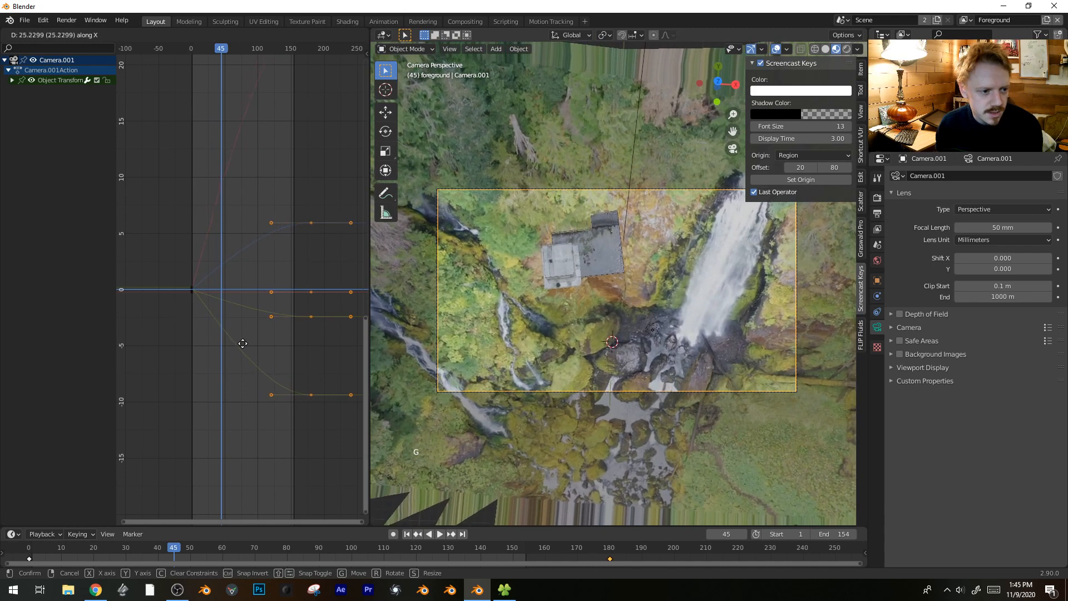
click(245, 343)
key(space)
key(shift+alt+z)
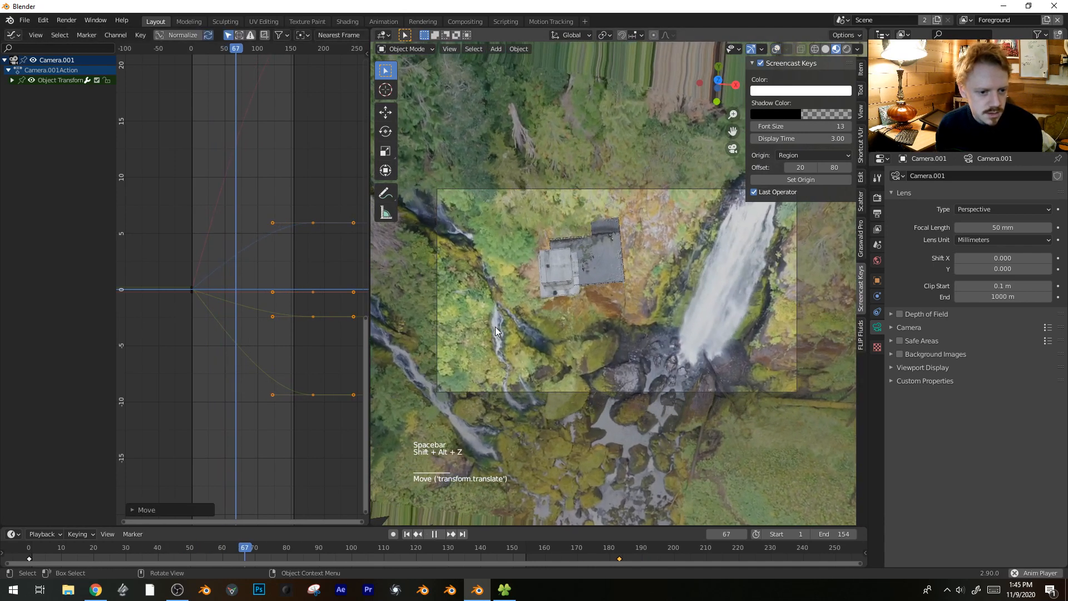
key(shift+alt+z)
key(shift+alt+z)
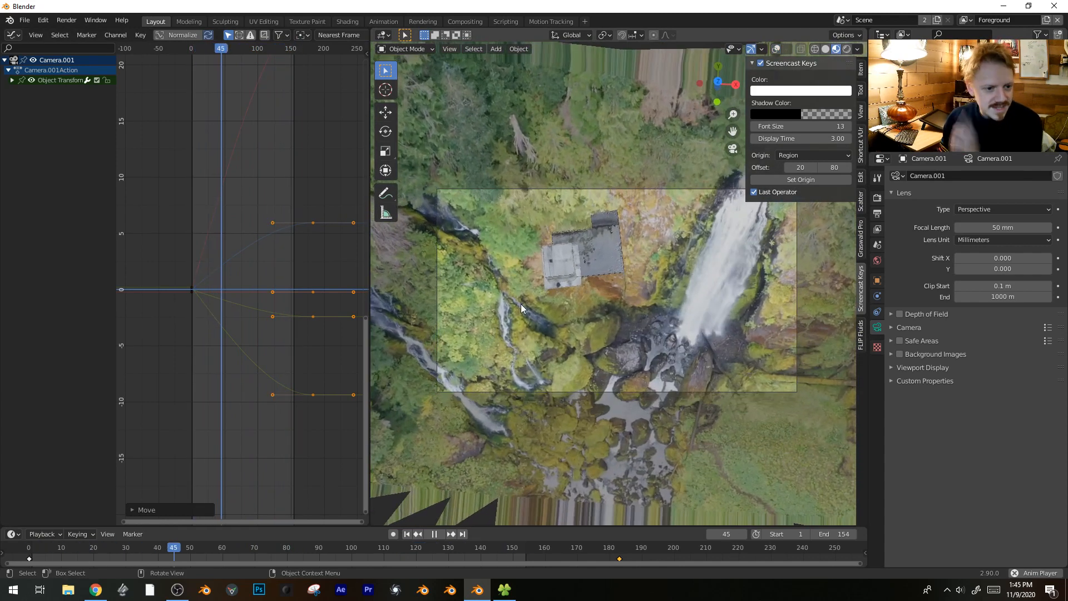
key(space)
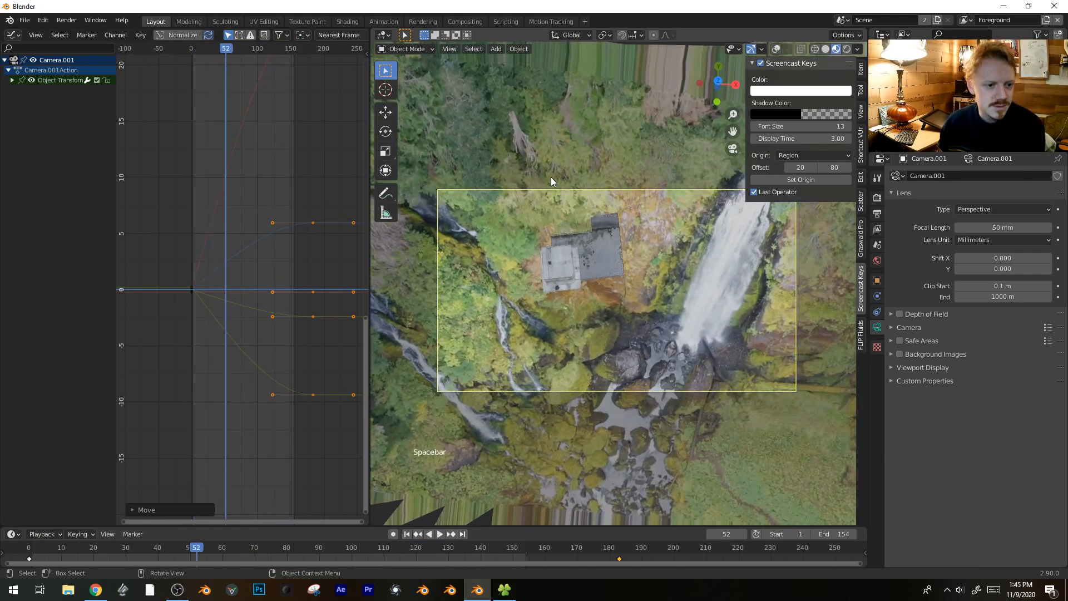
- Select the camera's X Euler Rotation curve and show its F-curve properties
double_click(312, 299)
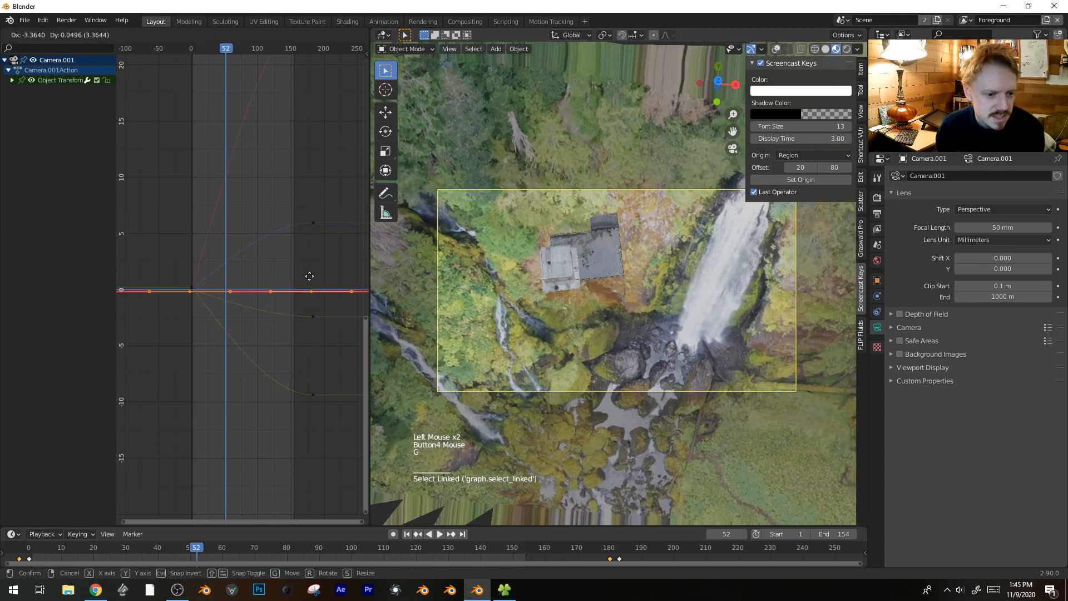
click(312, 226)
ctrl+middle_drag(300, 98, 272, 165)
click(272, 165)
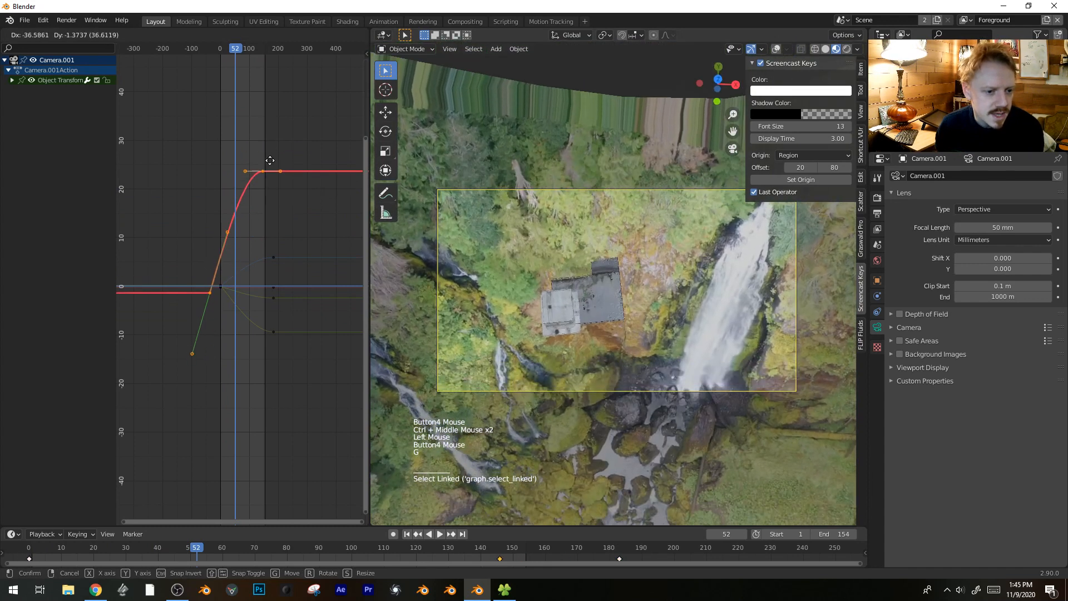
click(362, 49)
click(366, 54)
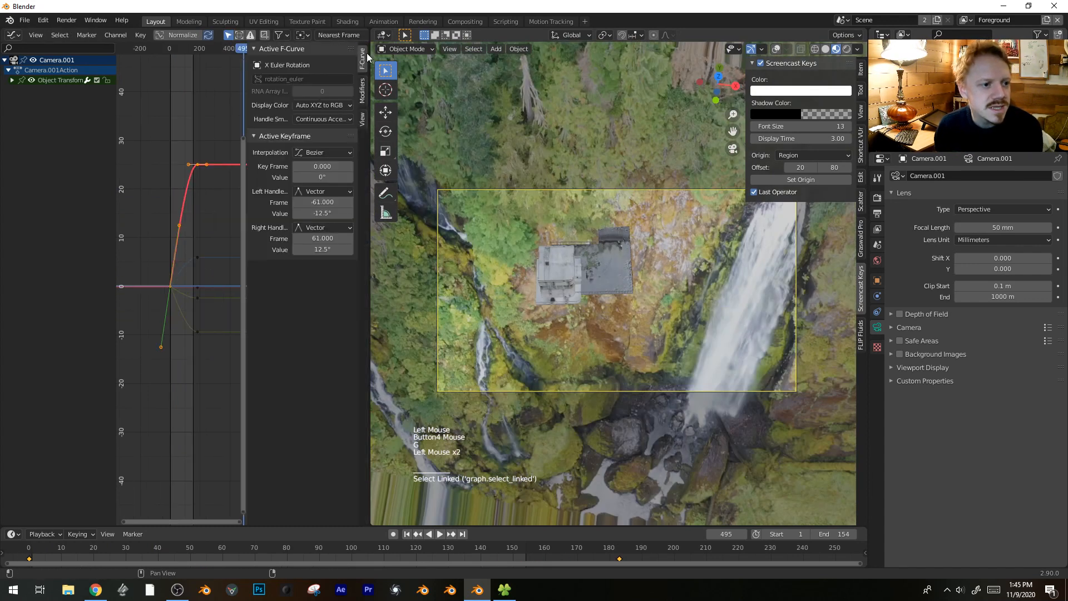
- Add a Noise modifier to the X Euler Rotation curve with scale 22 and strength 0.04
click(362, 91)
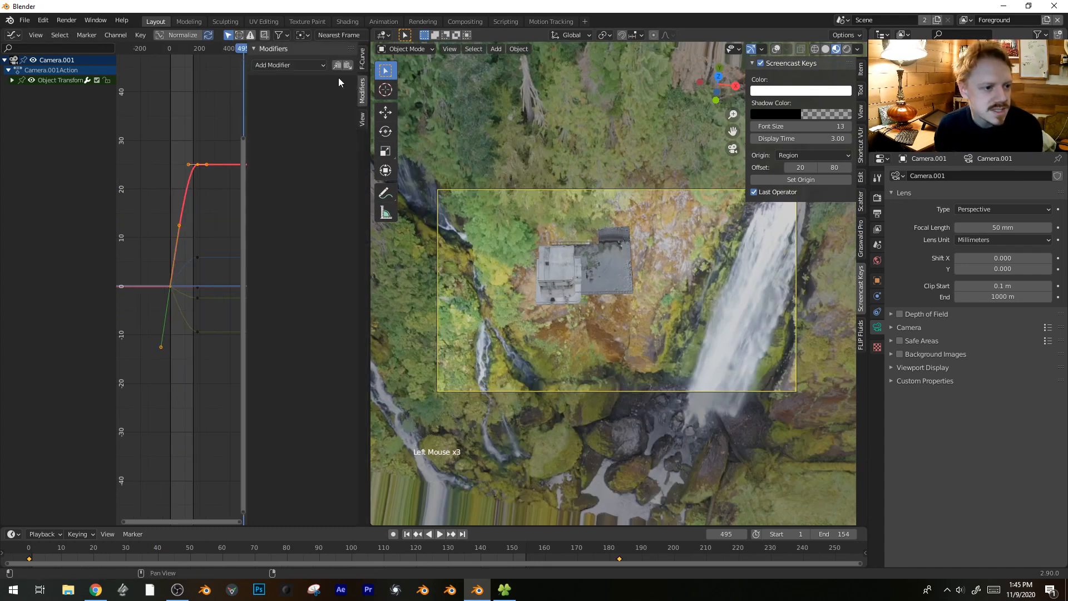
click(293, 124)
key(space)
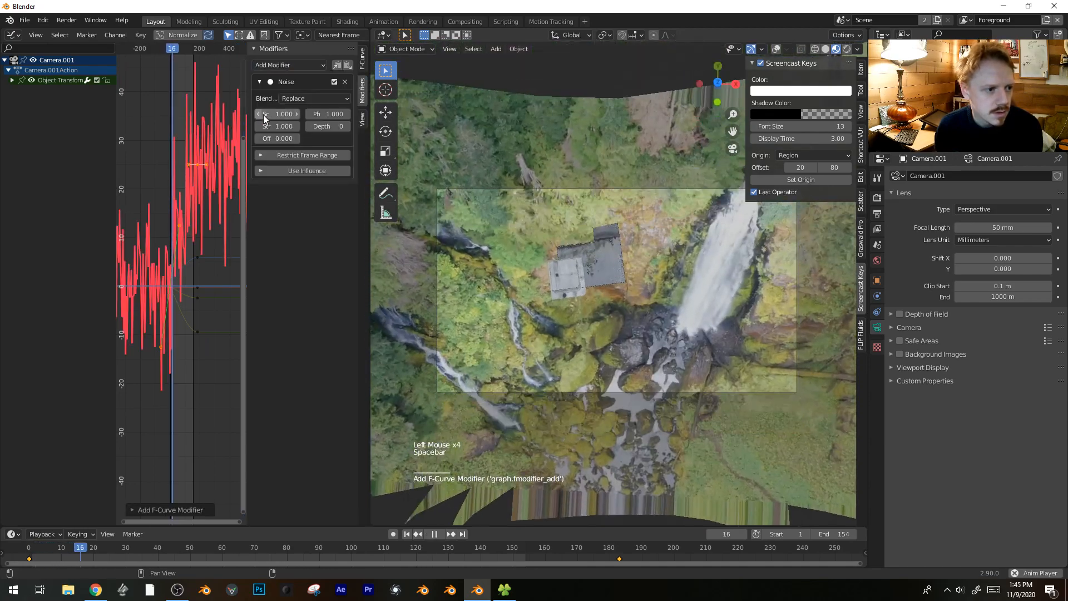
click(263, 115)
text(22)
key(Tab)
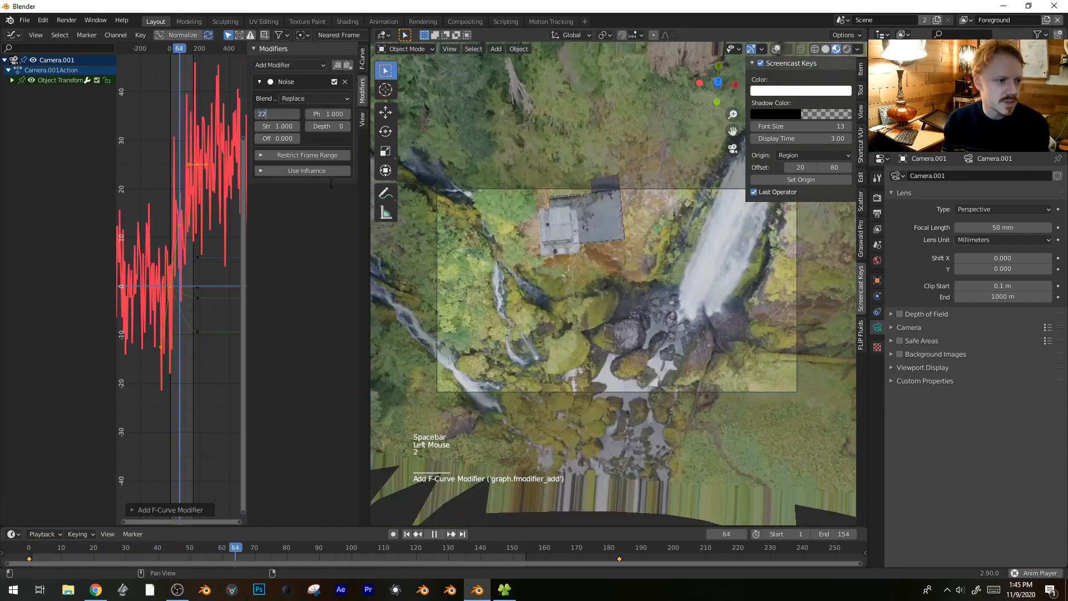
text(.04)
key(Return)
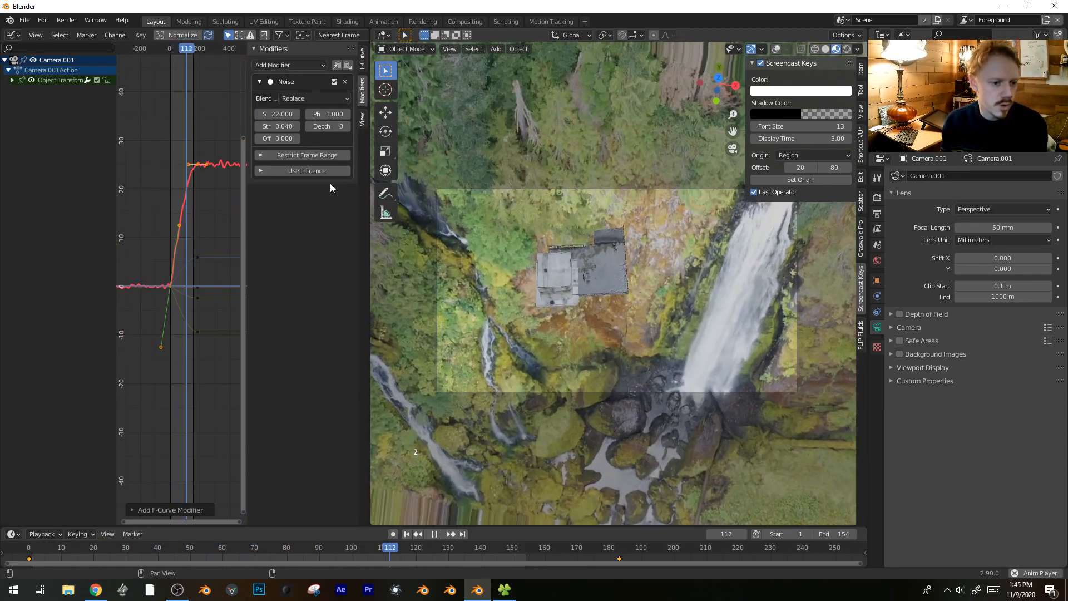
- Enlarge the 3D viewport and play the animation to examine the camera shake
key(shift+alt+z)
scroll(636, 330, up, 1)
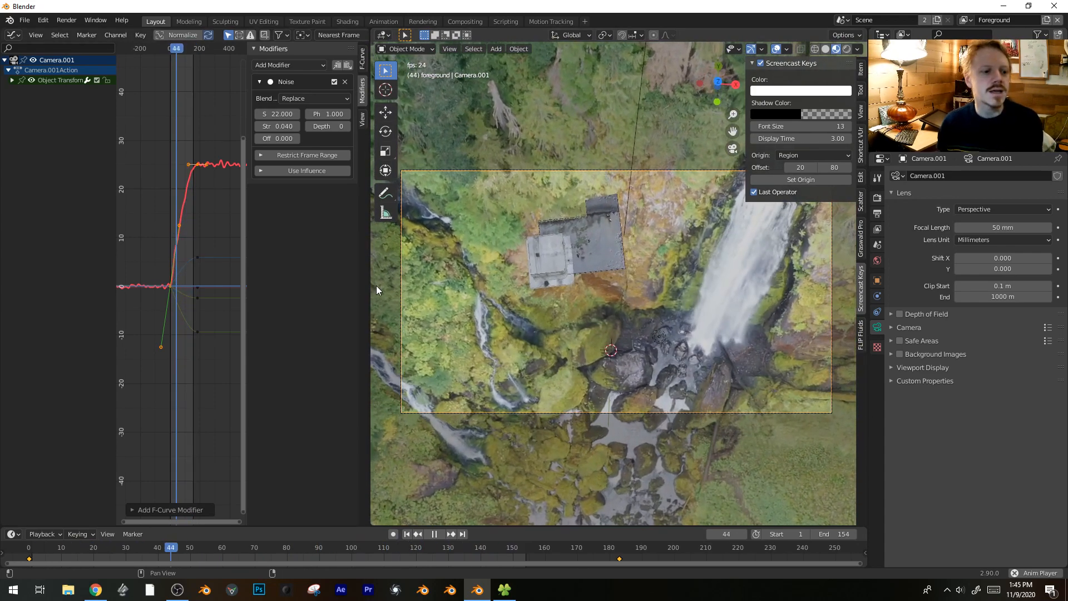
drag(371, 286, 285, 289)
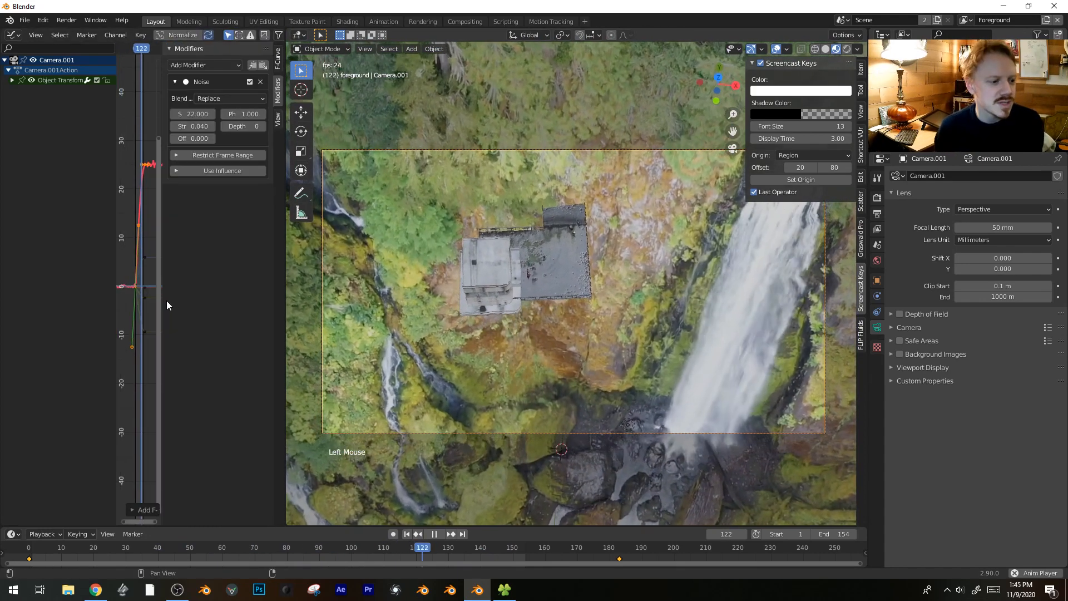
drag(162, 301, 262, 300)
key(space)
- Select the waterfall terrain plane and show its Footage material in the Shader Editor
middle_drag(579, 335, 588, 181)
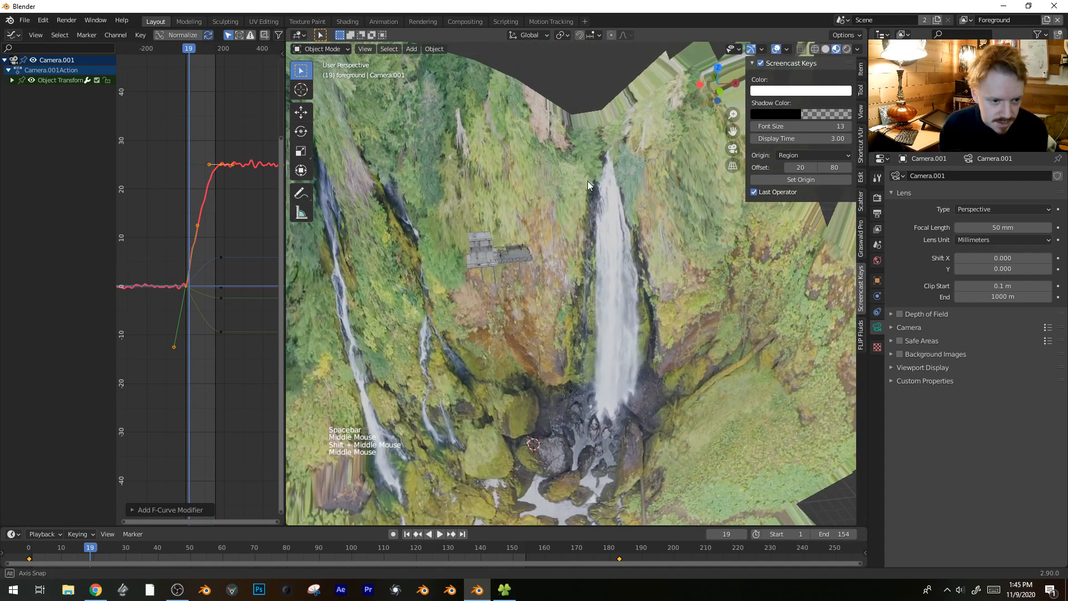
click(584, 262)
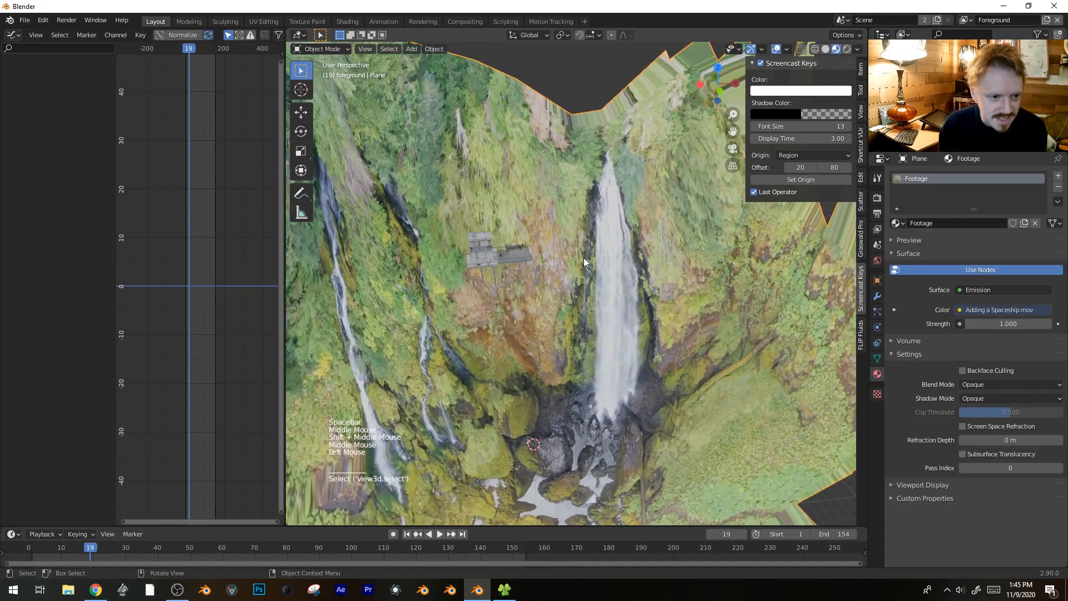
click(13, 37)
click(54, 137)
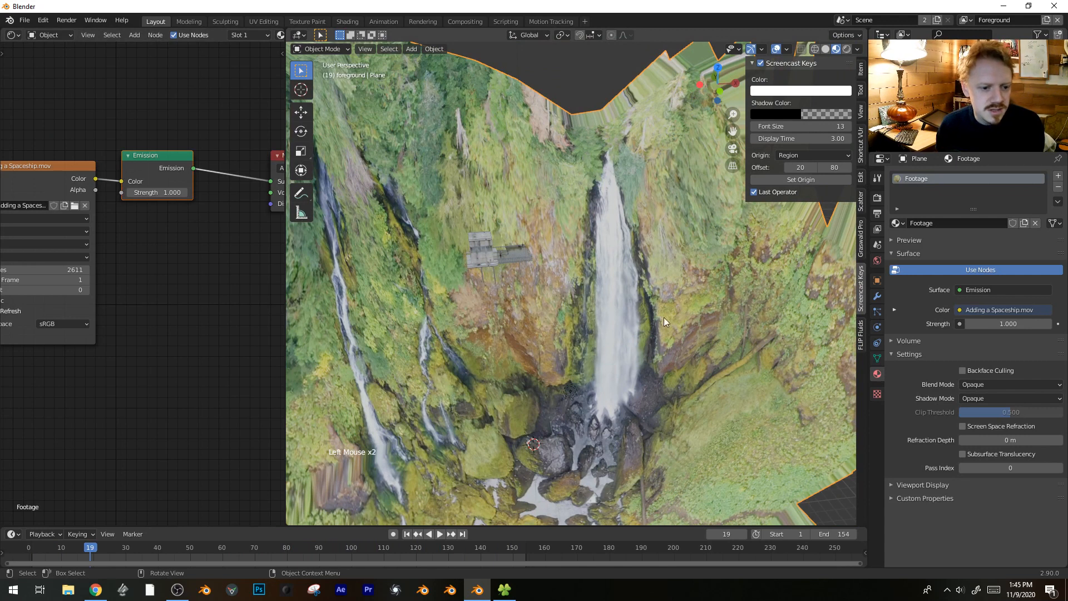
- Insert an RGB Curves node between the footage texture and the Emission shader, and lower its midpoint to about X 0.51, Y 0.44
shift+middle_drag(163, 242, 176, 271)
key(shift+a)
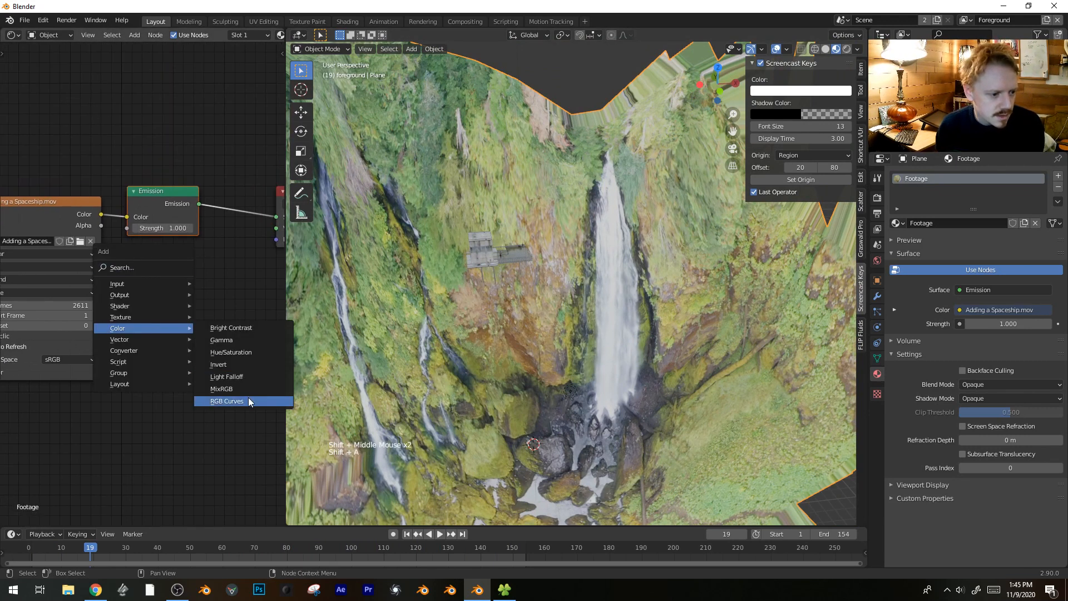
click(249, 401)
click(201, 298)
click(210, 296)
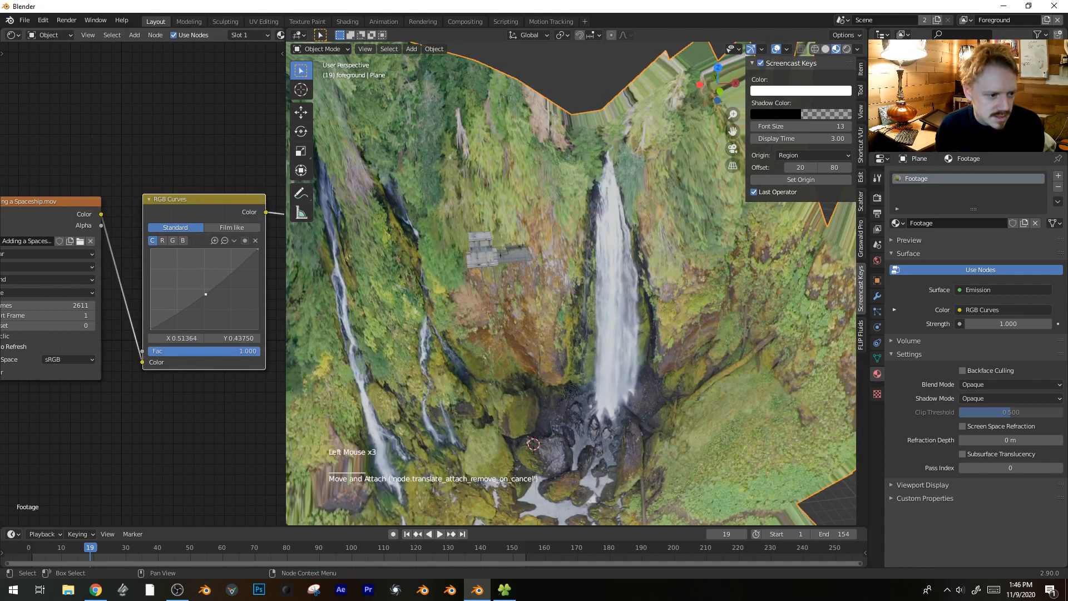
- Set the render engine to Cycles and show the rendered preview through the scene camera
key(alt+a)
middle_drag(500, 323, 607, 292)
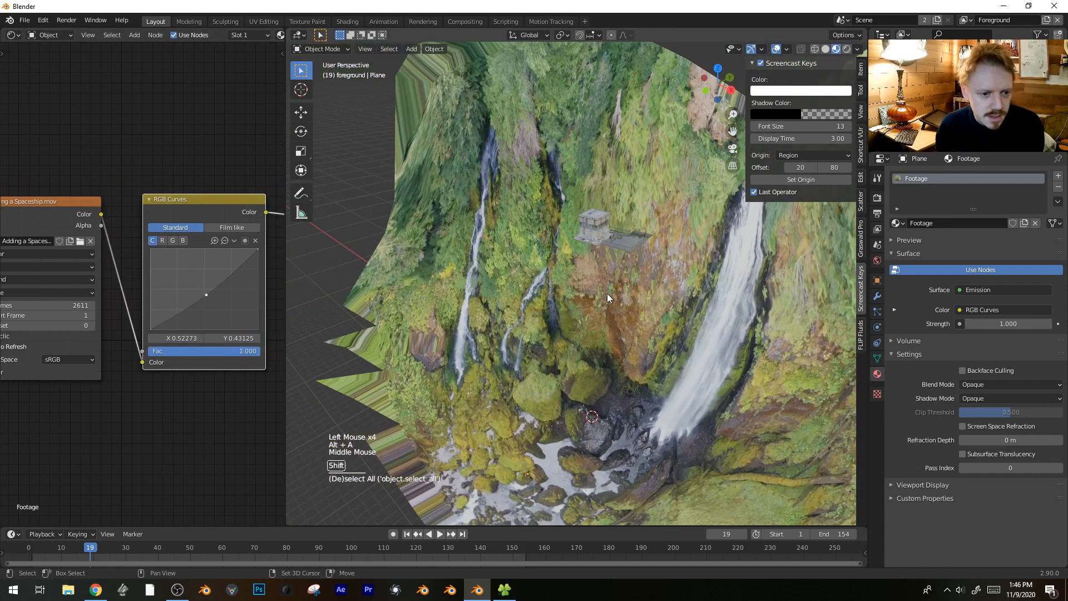
click(877, 198)
click(989, 177)
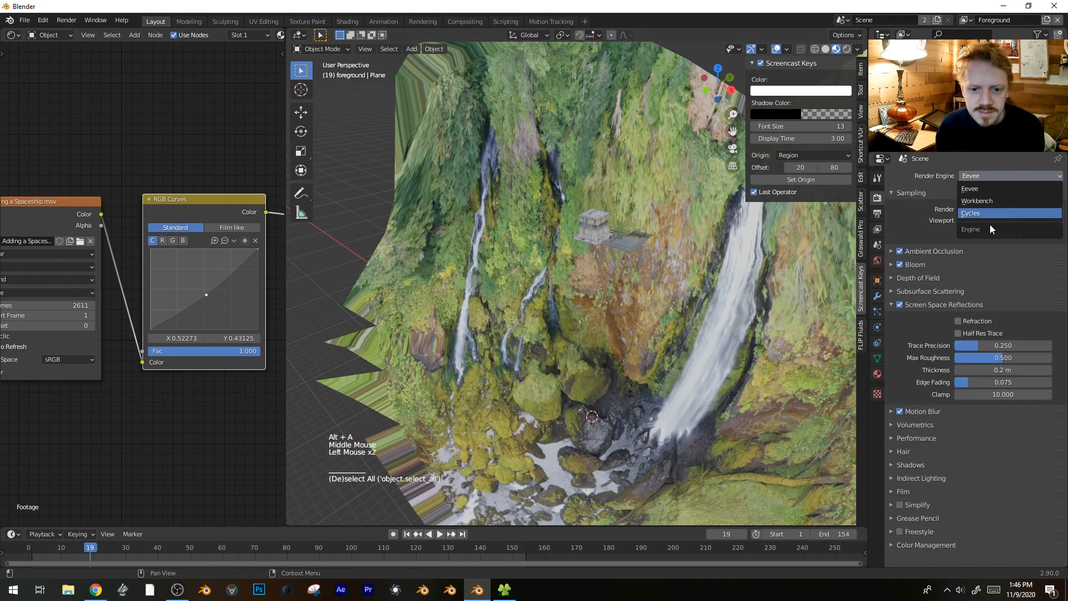
click(990, 222)
key(z)
key(KP_0)
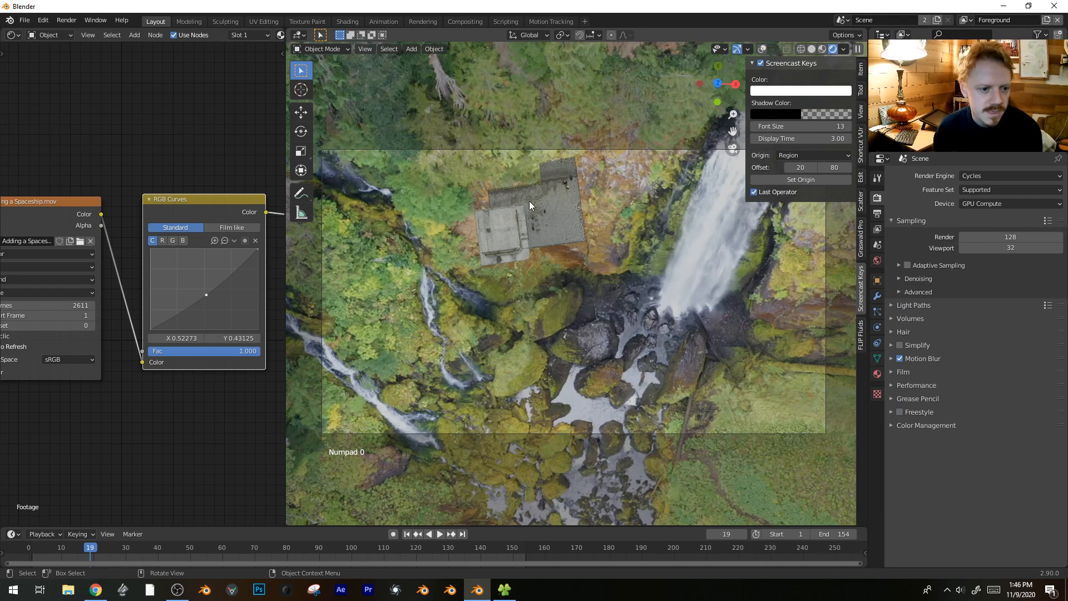
- Examine the building, its platform and the waterfall base closely in the rendered camera view
scroll(649, 276, up, 3)
shift+middle_drag(585, 243, 539, 199)
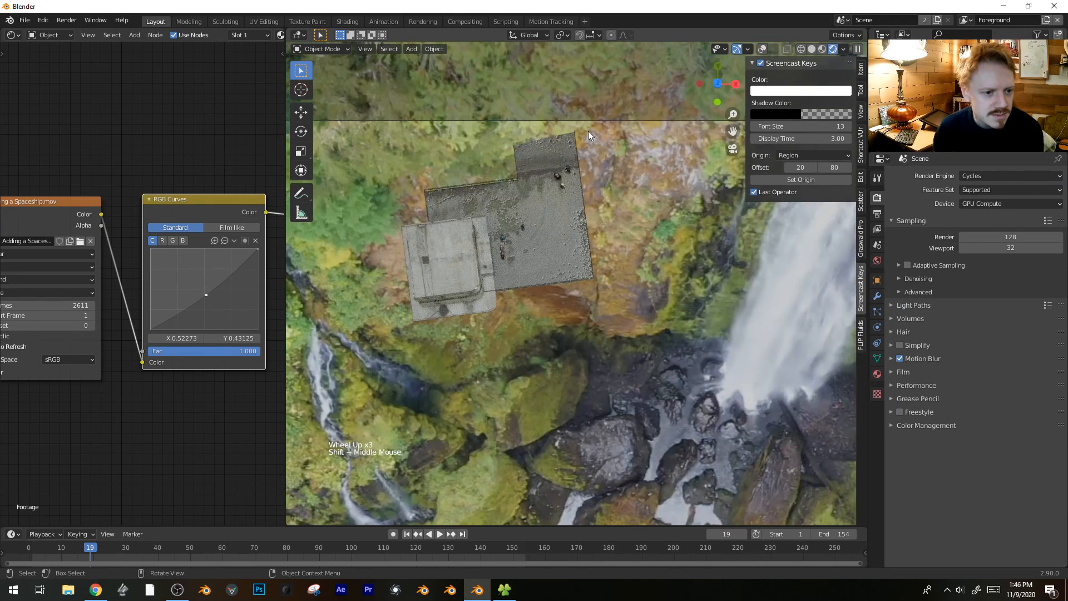
scroll(461, 172, down, 1)
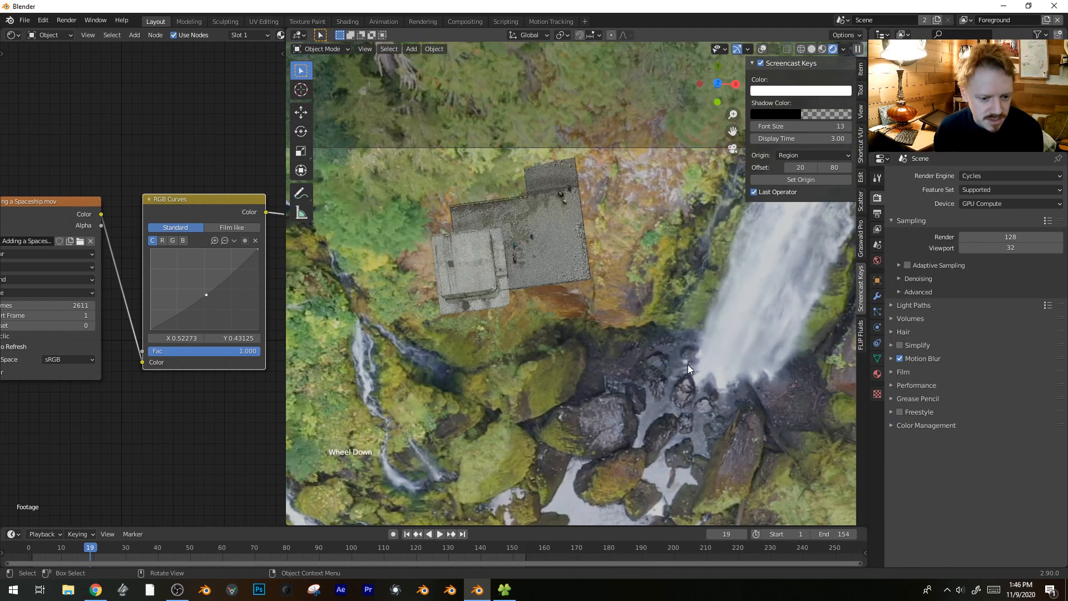
scroll(662, 409, down, 4)
scroll(656, 377, up, 2)
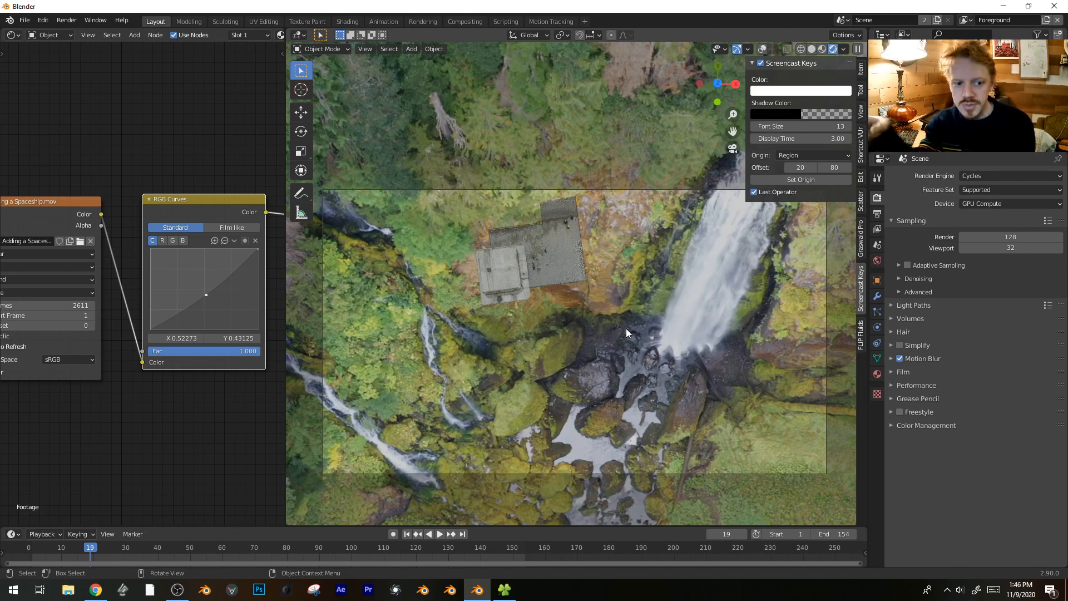
scroll(611, 216, up, 6)
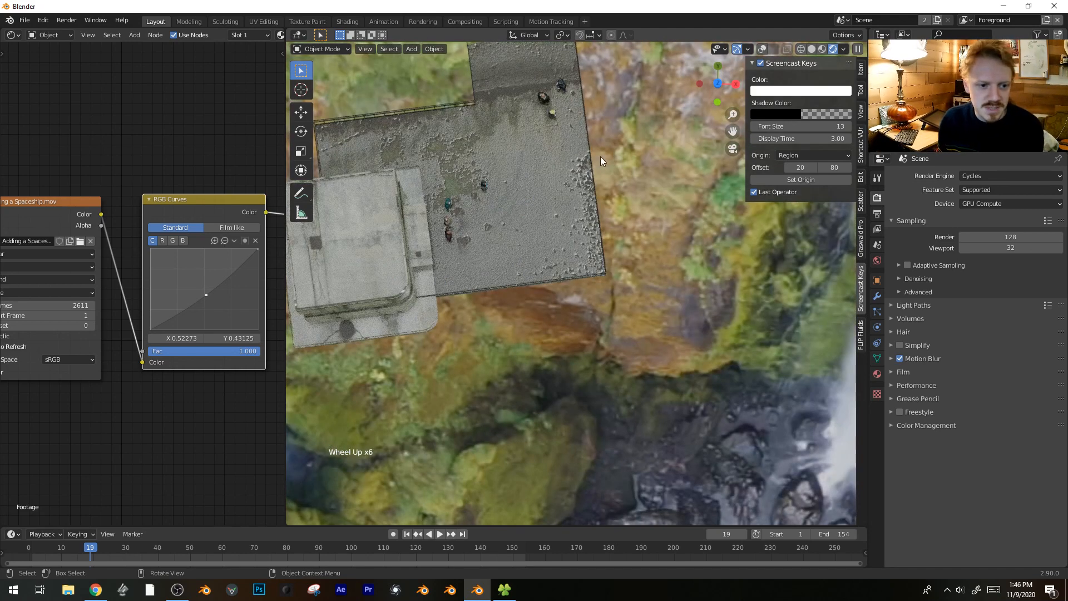
shift+middle_drag(625, 162, 544, 218)
scroll(564, 218, down, 7)
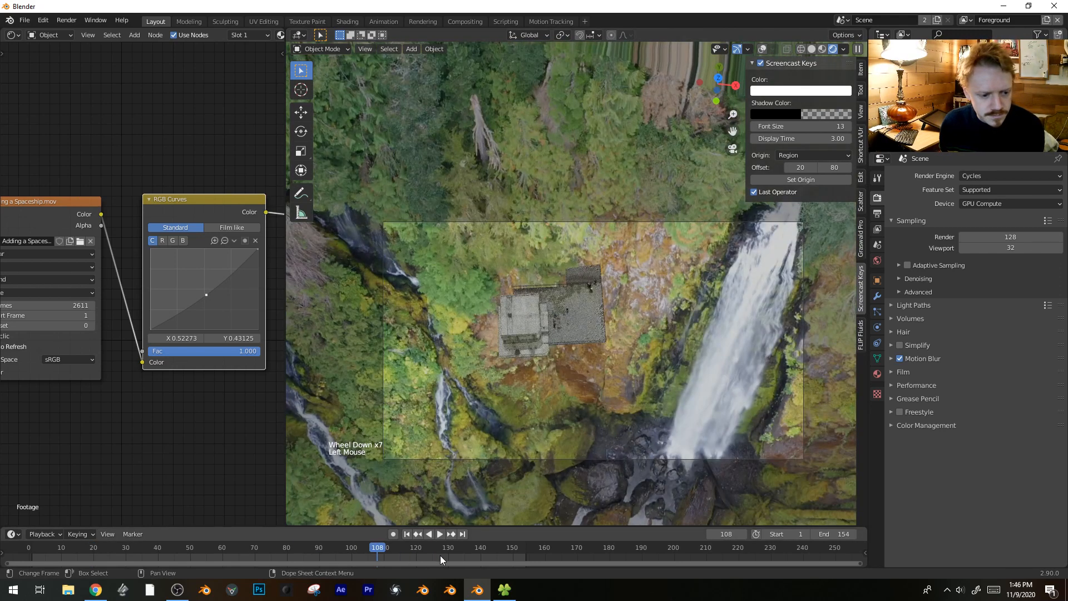
- Go to frame 147 and inspect the rendered terrain and building from outside the camera
click(477, 550)
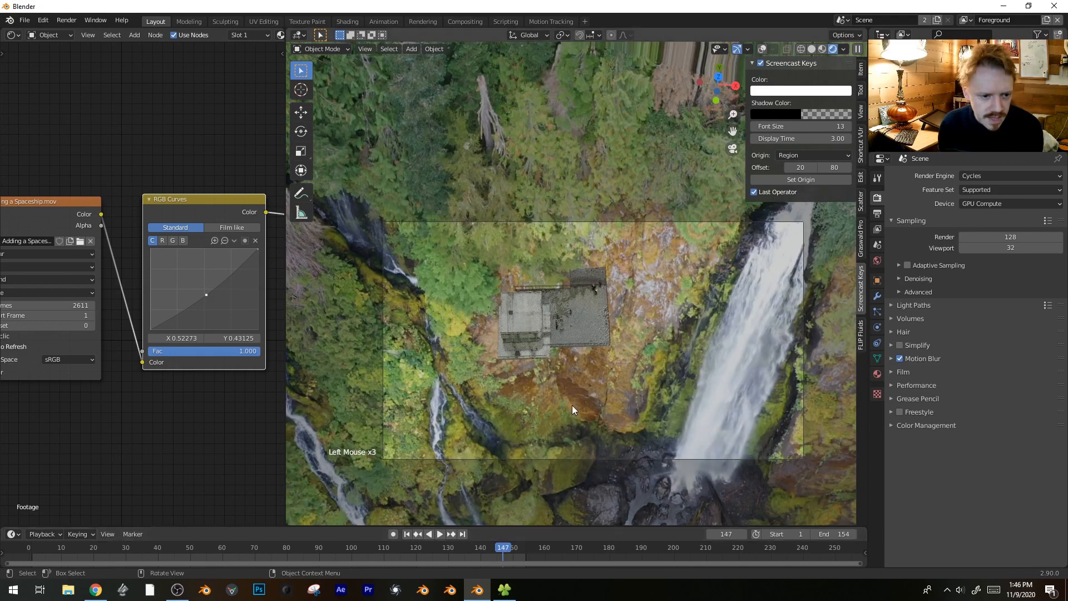
scroll(596, 333, down, 2)
middle_drag(622, 335, 760, 272)
scroll(582, 312, down, 3)
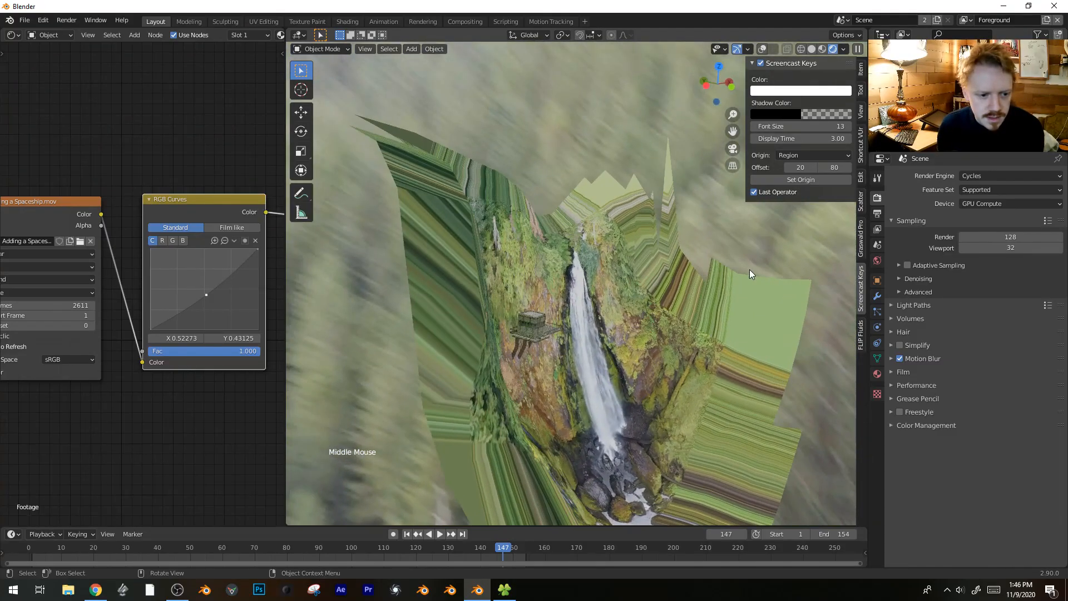
mouse_move(610, 352)
middle_down()
mouse_move(636, 378)
mouse_move(561, 394)
mouse_move(566, 481)
mouse_move(579, 476)
middle_up()
- Return to the camera view with solid shading and shade the terrain plane smooth
key(KP_0)
key(z)
click(595, 372)
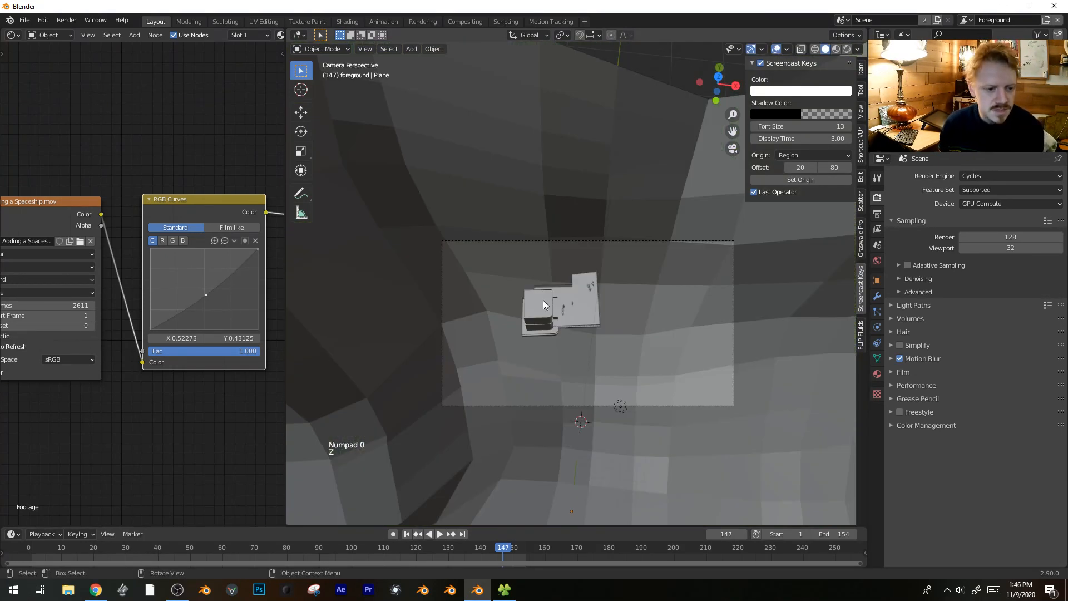
right_click(479, 265)
click(479, 265)
- Append all objects from MossyRocks.blend in the patreon folder
click(25, 21)
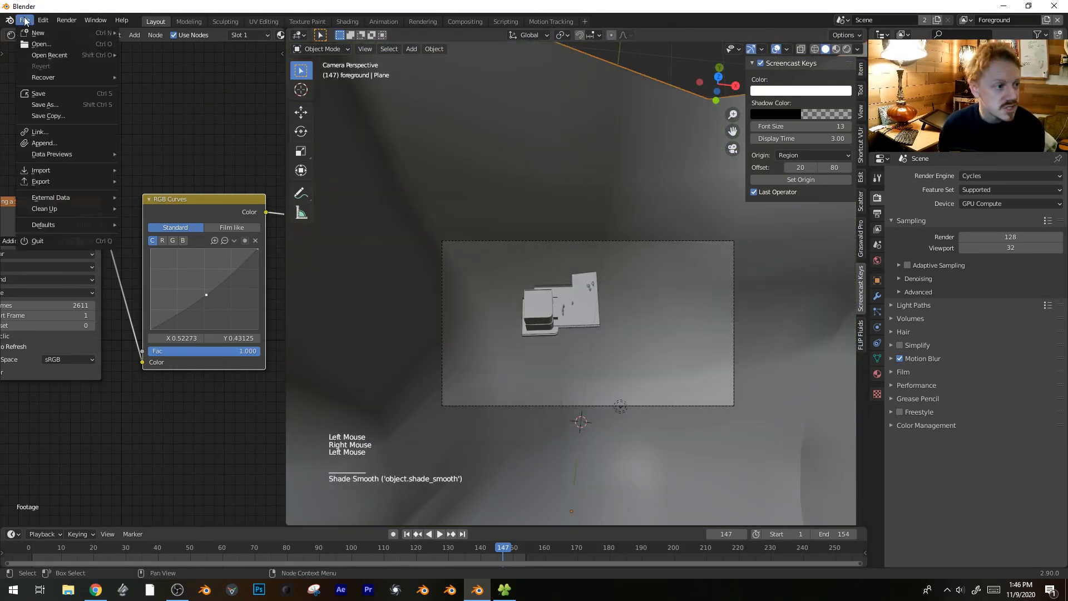
click(60, 143)
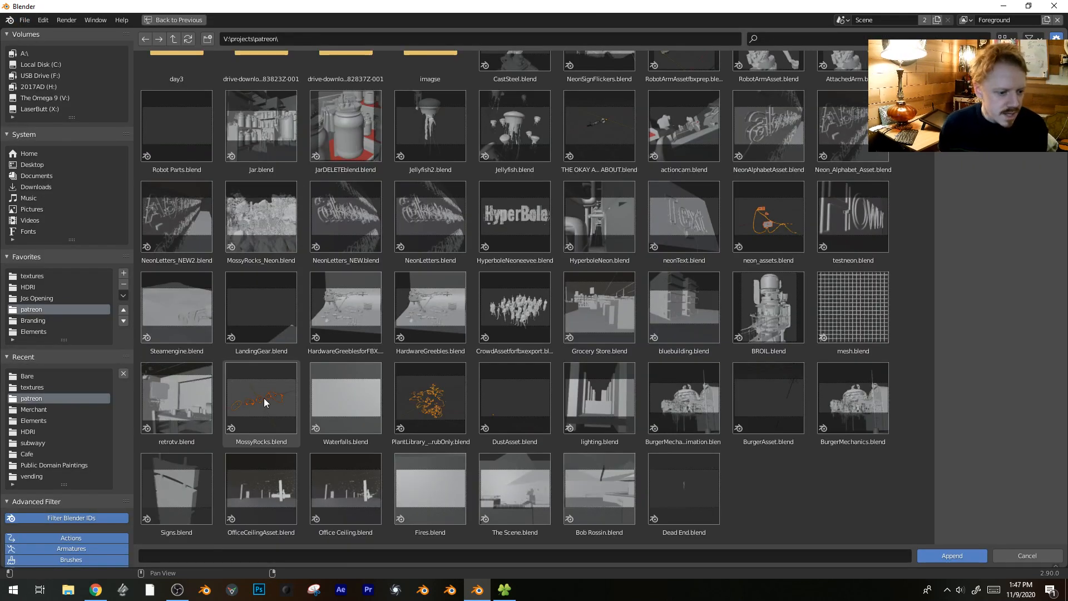
double_click(266, 401)
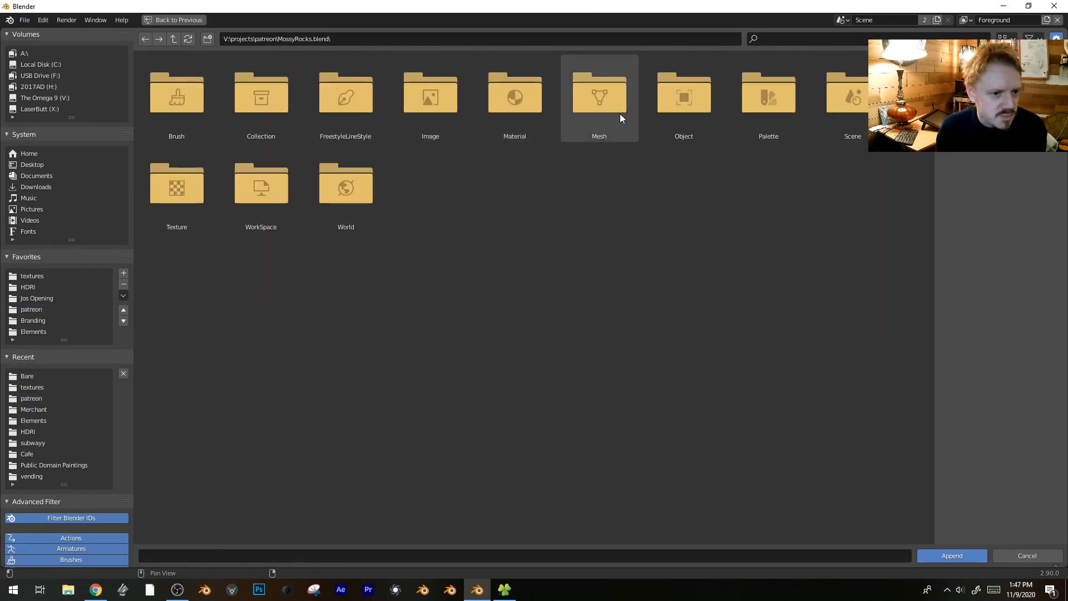
double_click(692, 111)
key(a)
key(Return)
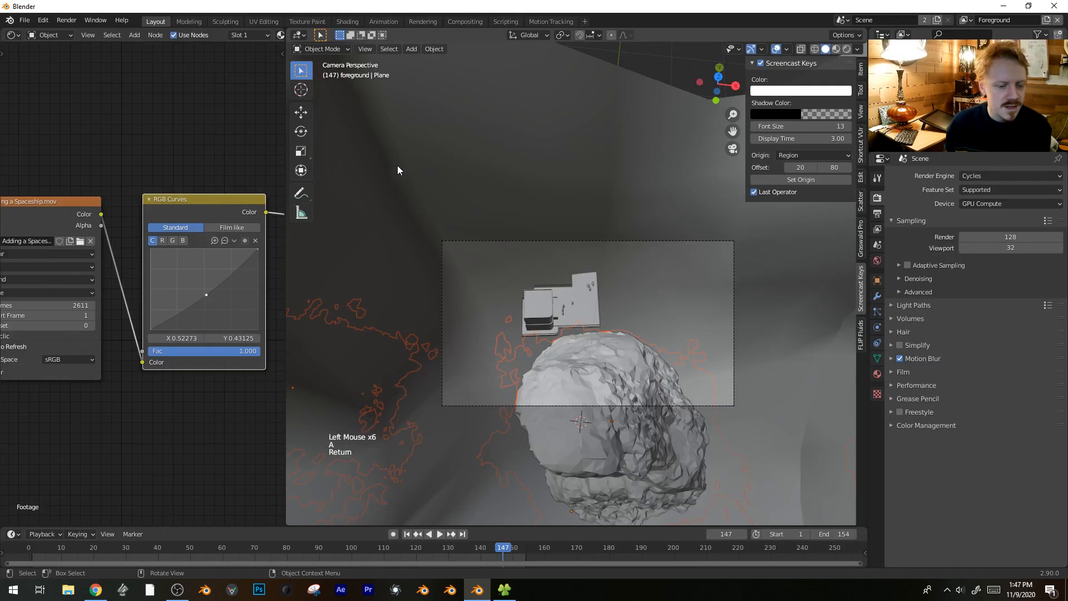
- Scale all the appended mossy rocks down together so they fit inside the terrain's base
scroll(556, 333, down, 2)
middle_drag(583, 363, 576, 316)
scroll(576, 316, down, 7)
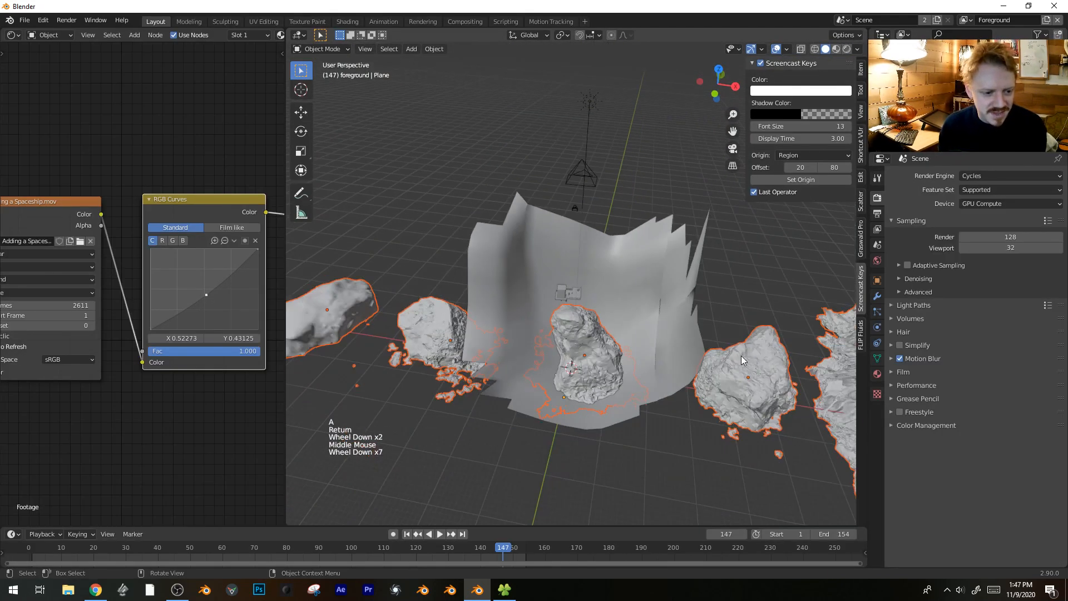
key(s)
click(610, 378)
- Show the material preview and move mossyrock3 along the Z axis at the foot of the waterfall
key(z)
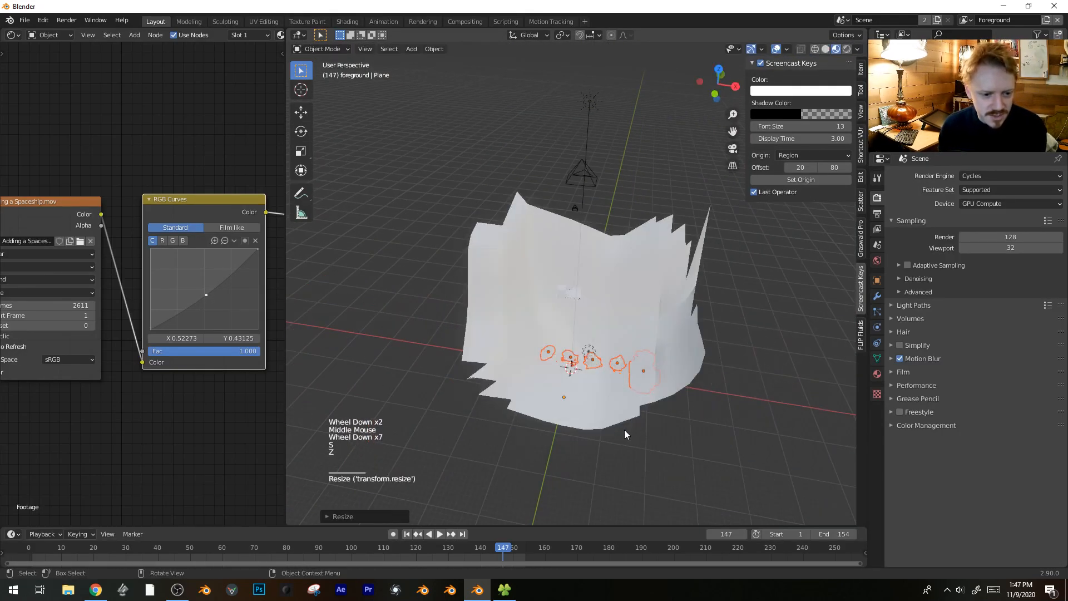
click(690, 348)
shift+middle_drag(689, 345, 668, 378)
middle_drag(667, 378, 635, 199)
scroll(640, 426, up, 9)
click(602, 314)
key(g)
key(z)
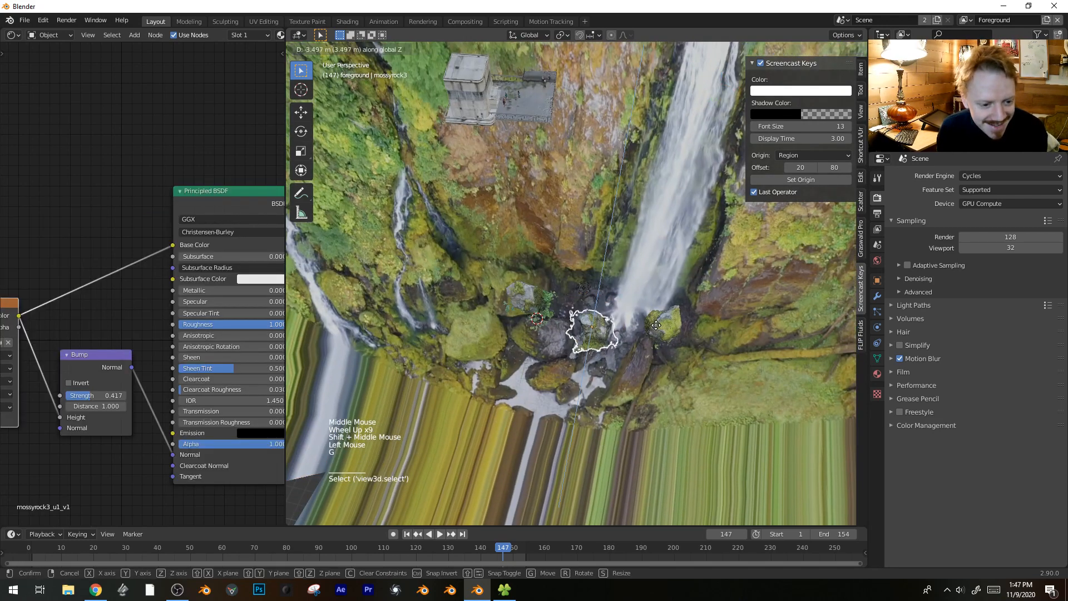
click(657, 324)
- At frame 37 in the camera view, rotate mossyrock3 and move it onto the stream below the waterfall, adjusting its height along Z
key(KP_0)
shift+middle_drag(639, 340, 628, 294)
scroll(627, 285, up, 5)
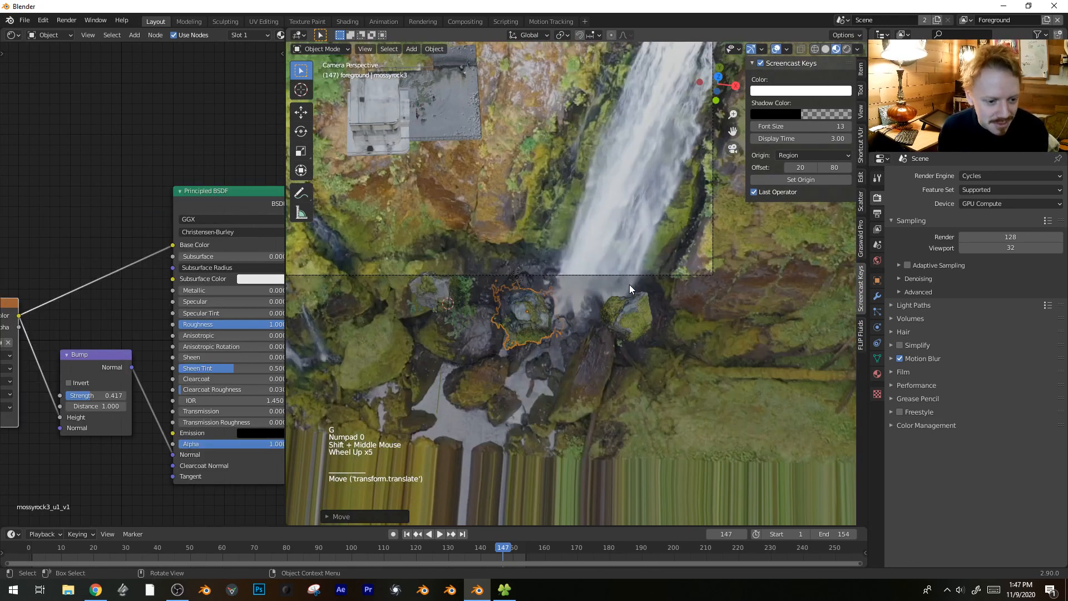
click(148, 545)
shift+middle_drag(589, 389, 569, 346)
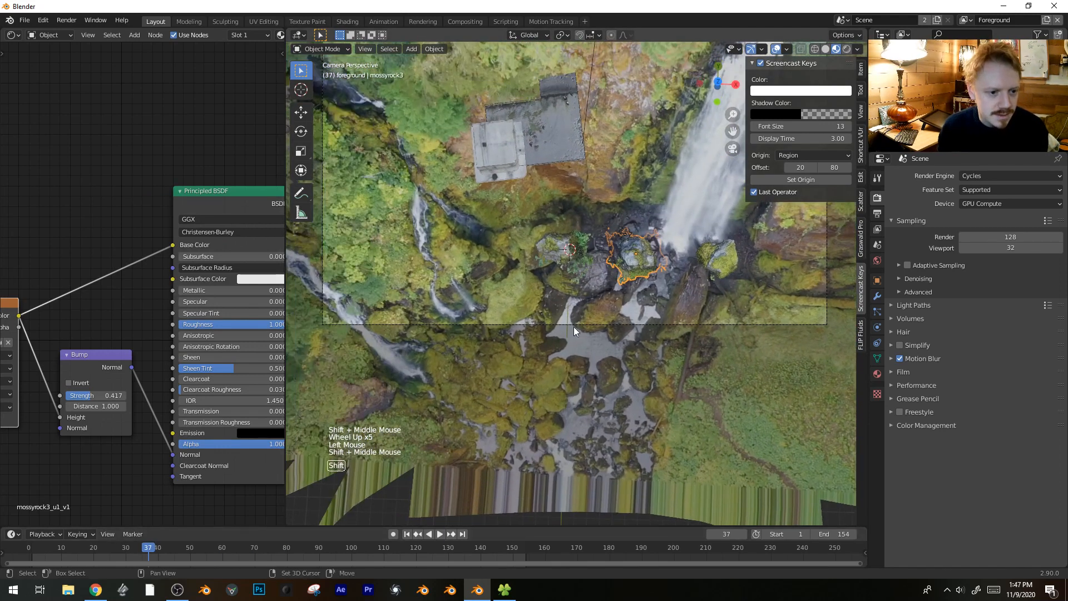
key(g)
key(r)
key(g)
key(z)
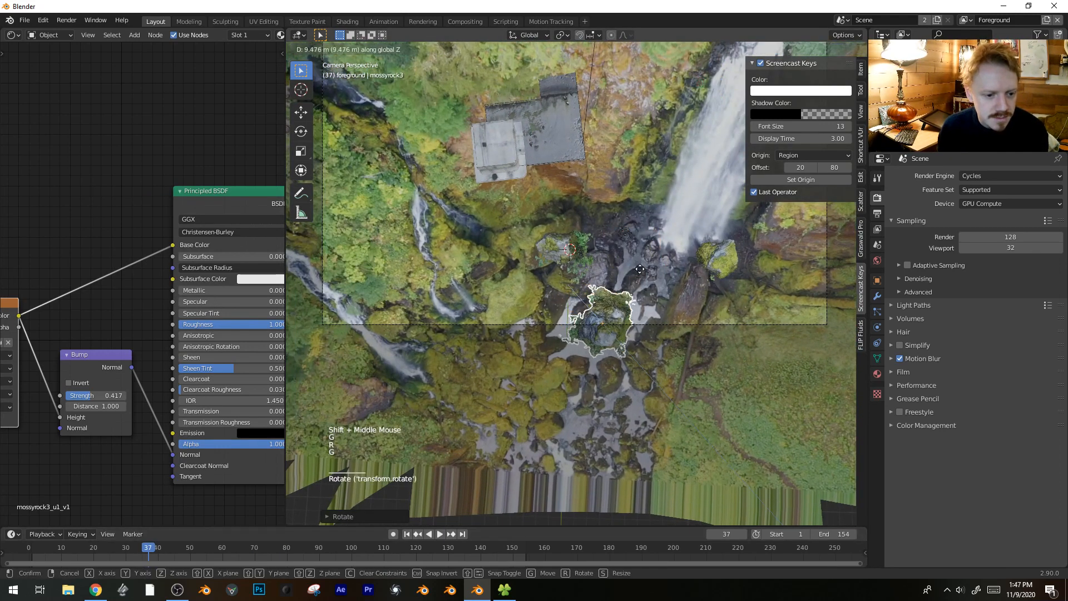
shift+click(612, 233)
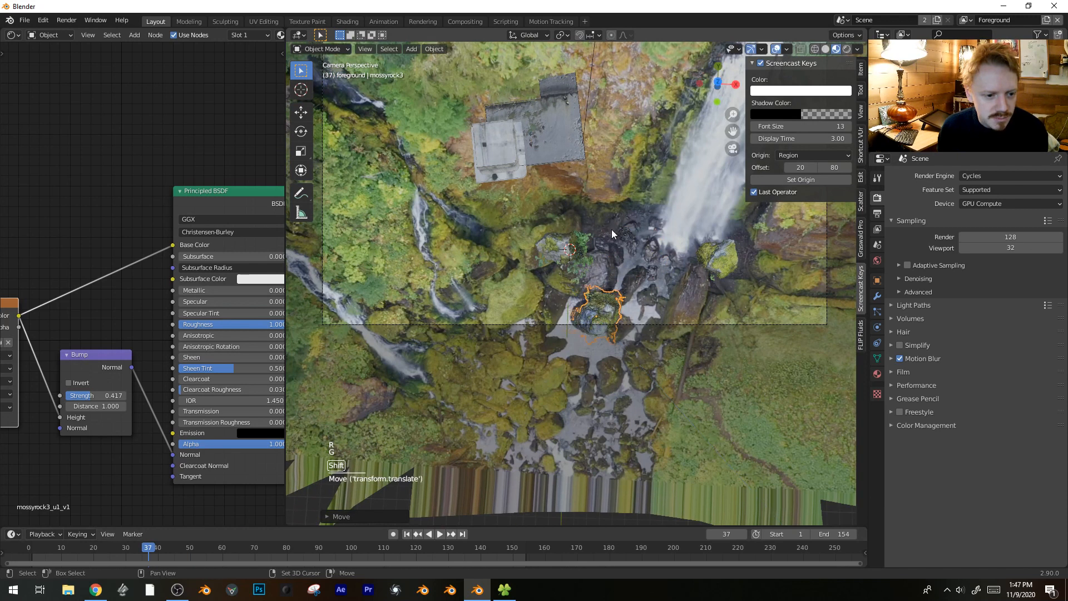
- Move mossyrock2 next to the stream just above mossyrock3, adjusting its height along the Z axis
click(562, 250)
key(g)
click(672, 280)
key(g)
key(z)
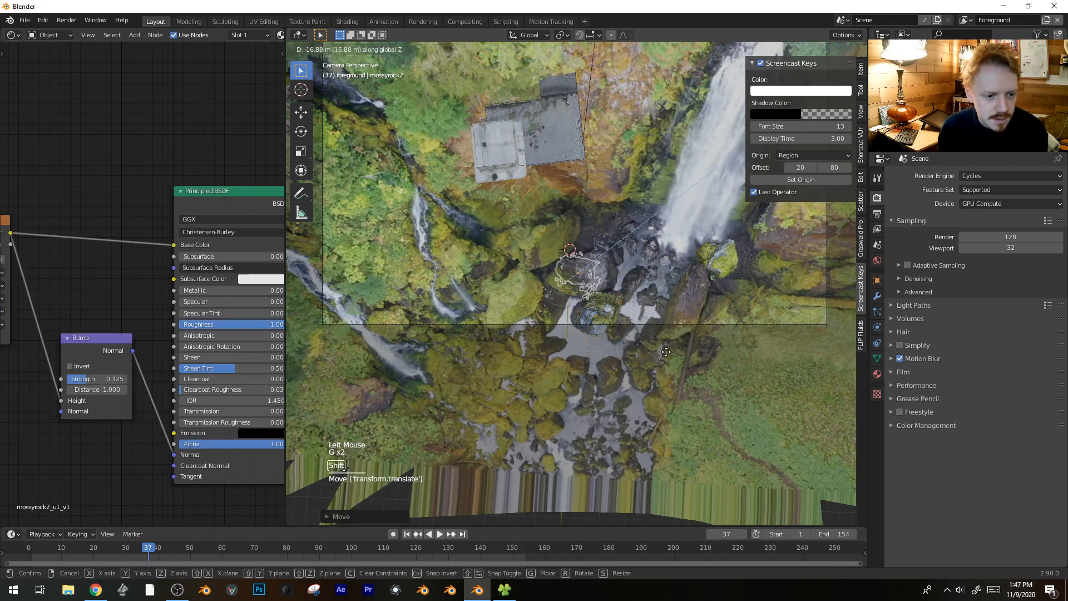
click(681, 305)
- Make a linked duplicate of mossyrock2, rotate it freely, and move it to the far corner of the building's platform
key(alt+d)
key(r)
key(r)
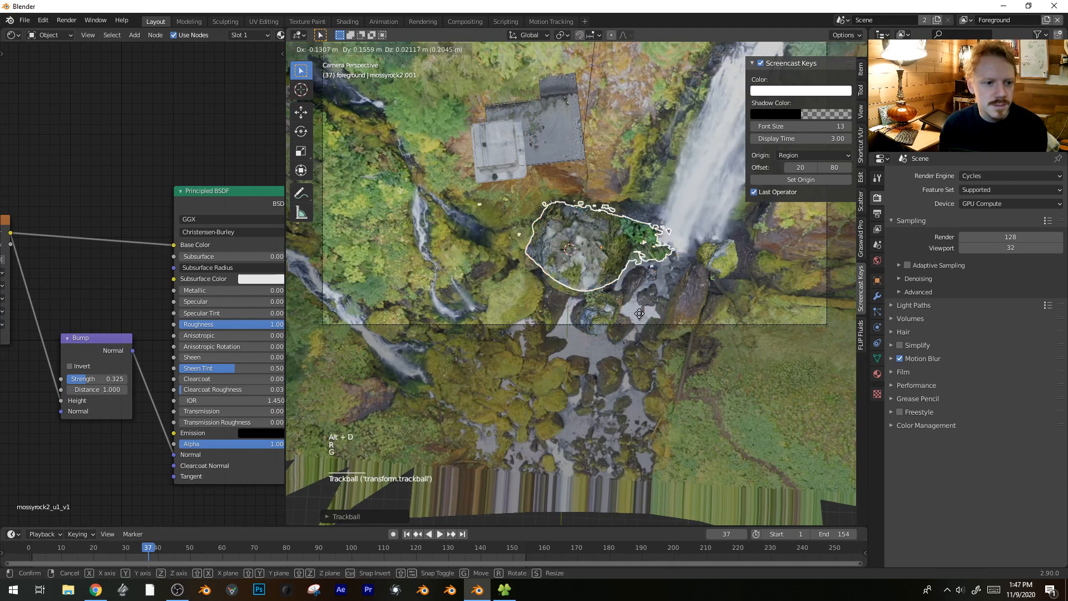
key(g)
key(g)
key(g)
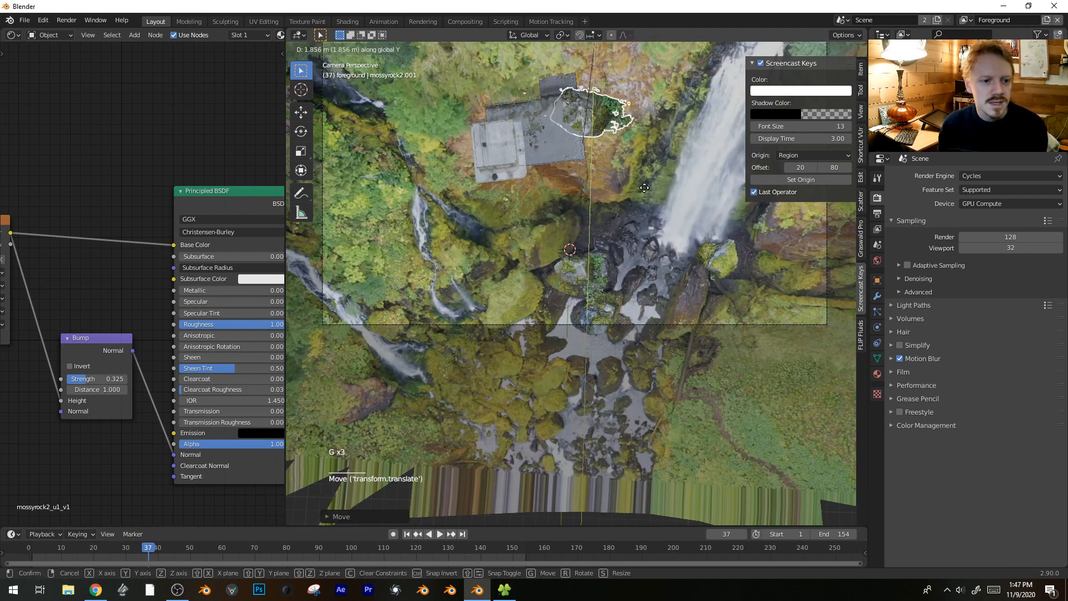
shift+middle_drag(656, 162, 660, 218)
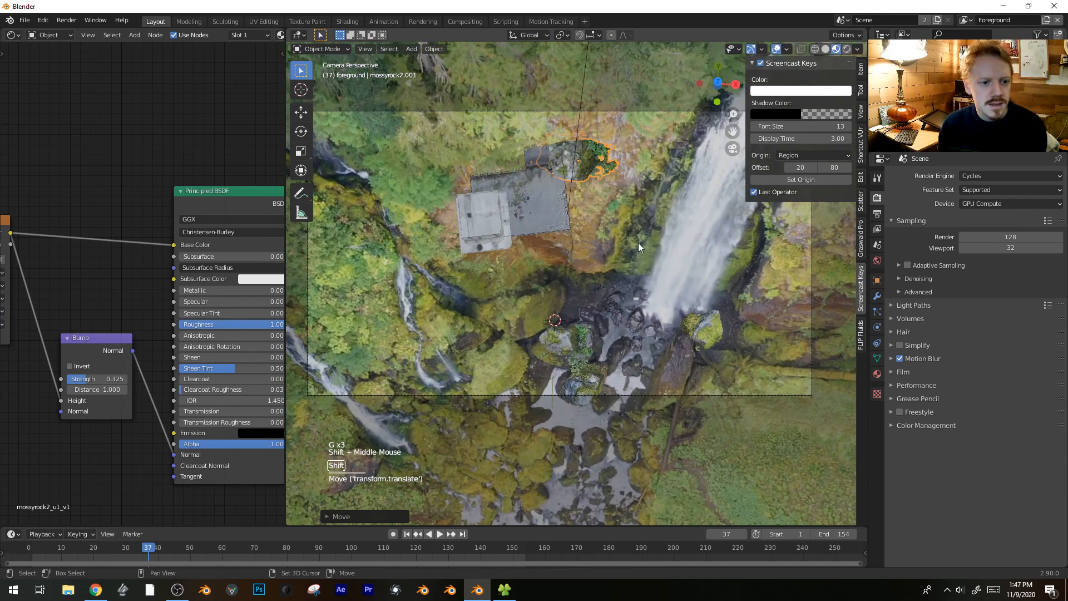
- Adjust the mossy rock behind the building's platform by moving it along global Z and X and rescaling it
key(r)
key(g)
key(z)
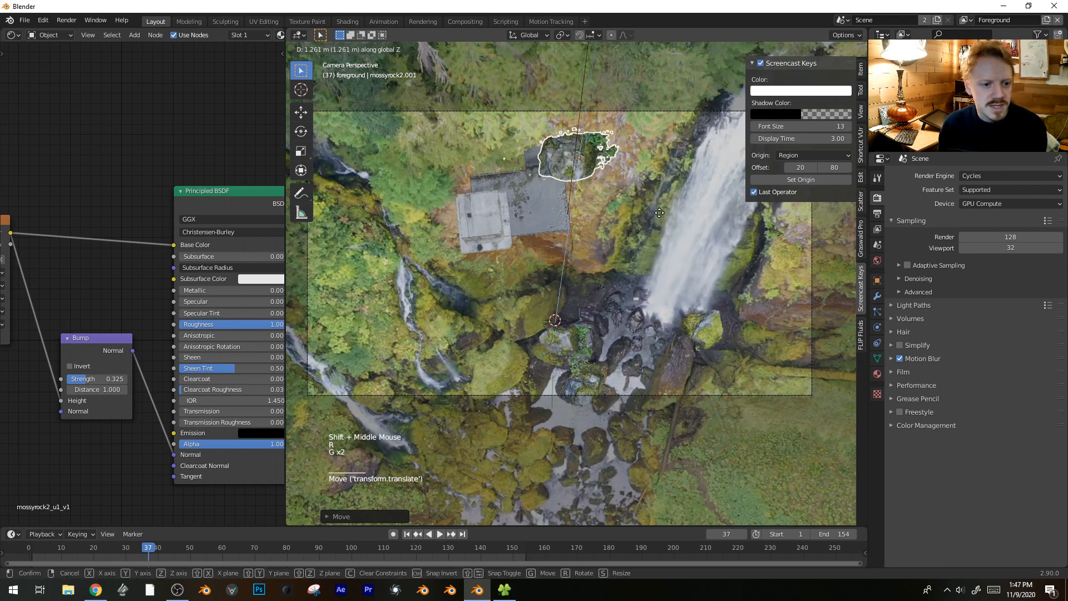
key(s)
key(g)
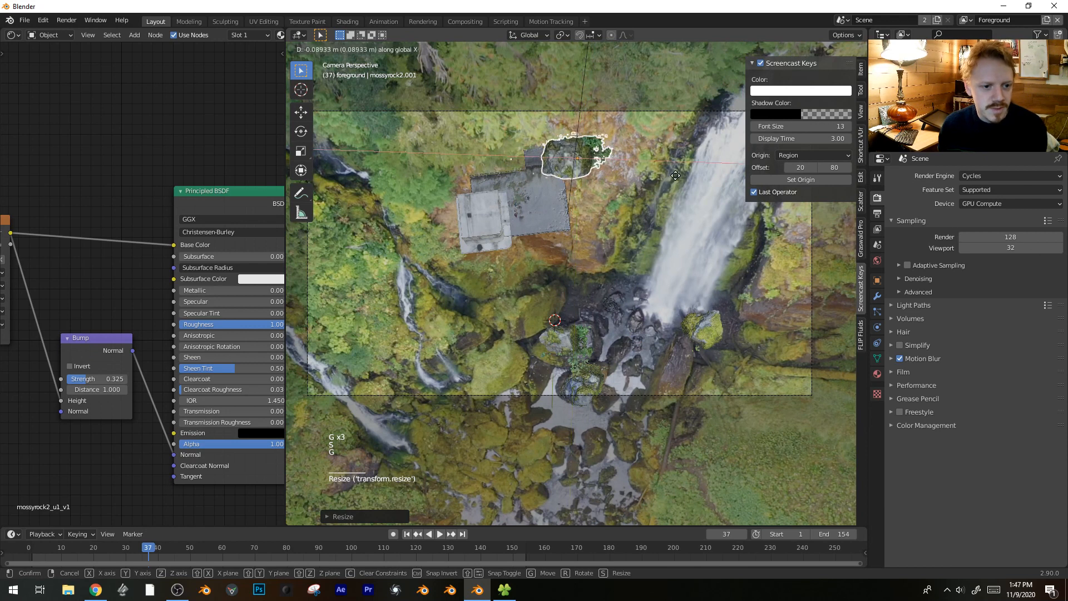
click(683, 254)
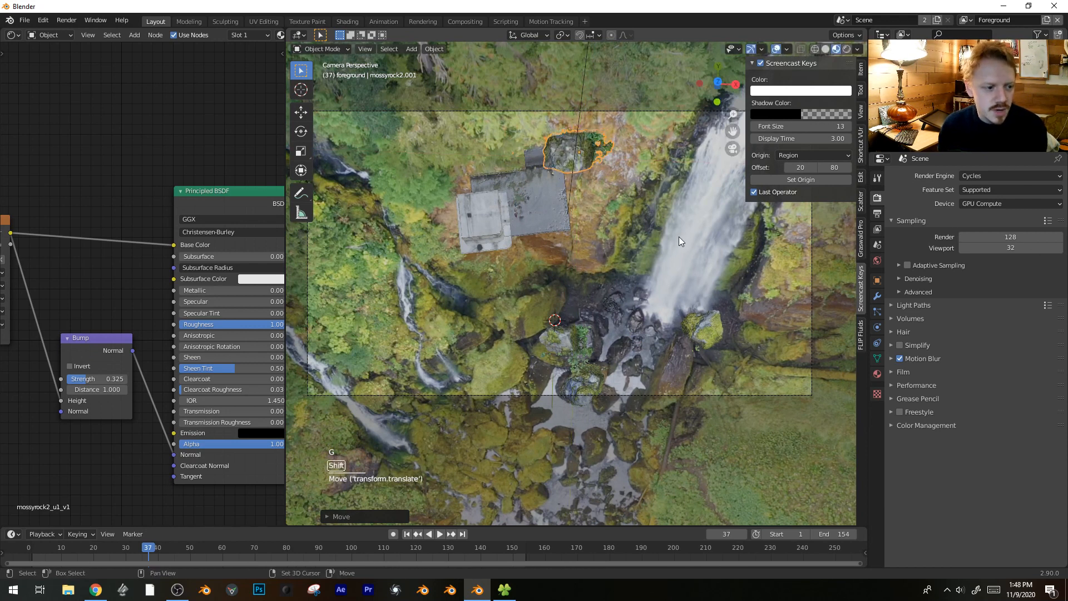
shift+middle_drag(679, 236, 732, 269)
- Insert a Hue/Saturation node between the rock texture and the shader's Base Color, with Hue set to 0.390
mouse_move(91, 171)
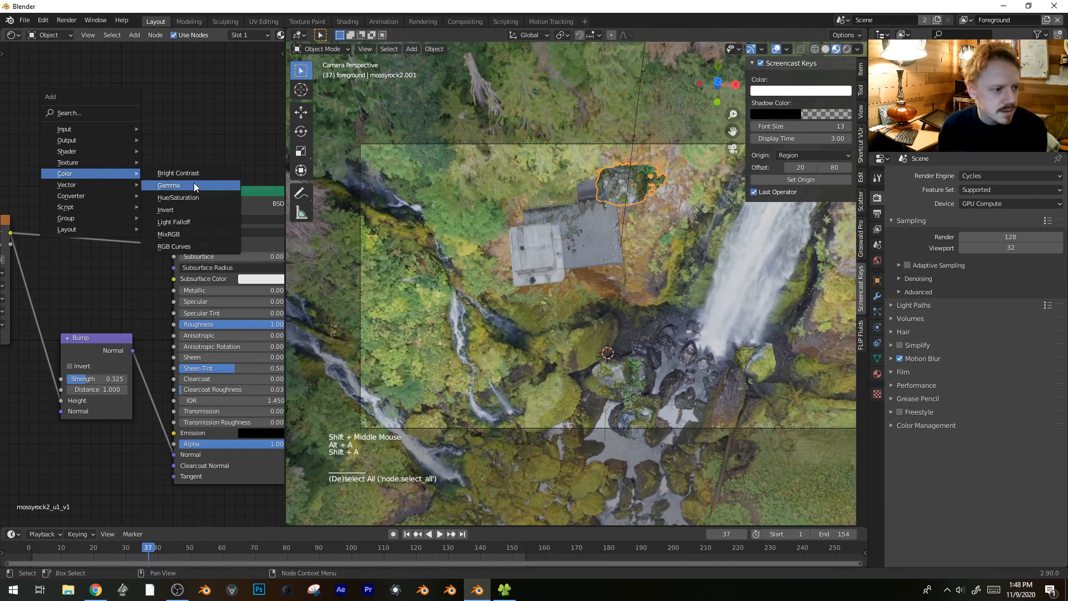
click(191, 197)
click(89, 229)
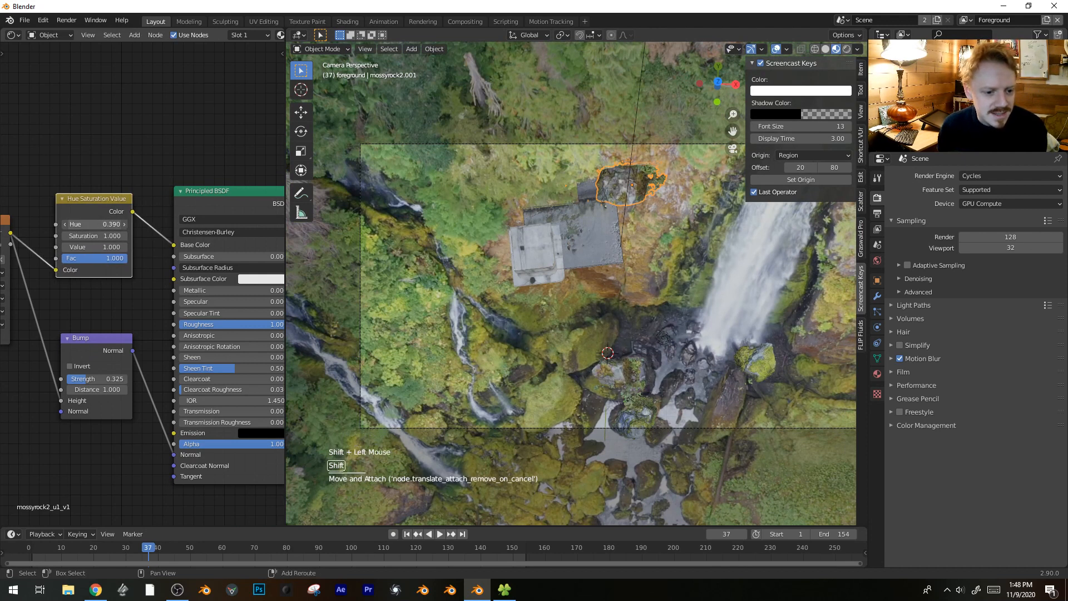
- Make a linked duplicate of the mossy rock and place it rotated beside the building's outer side
key(alt+a)
key(alt+d)
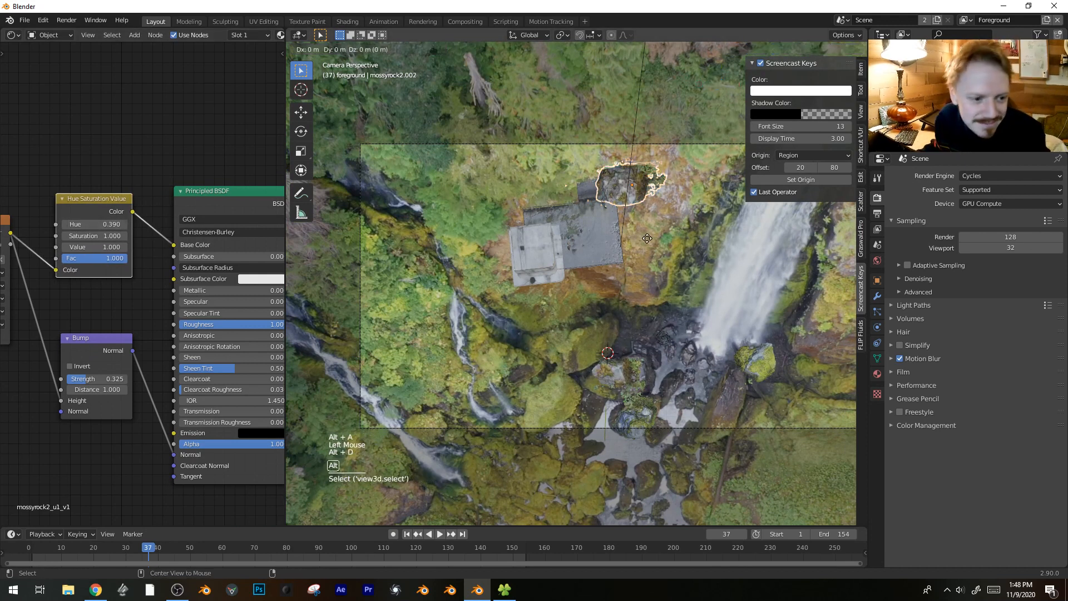
key(g)
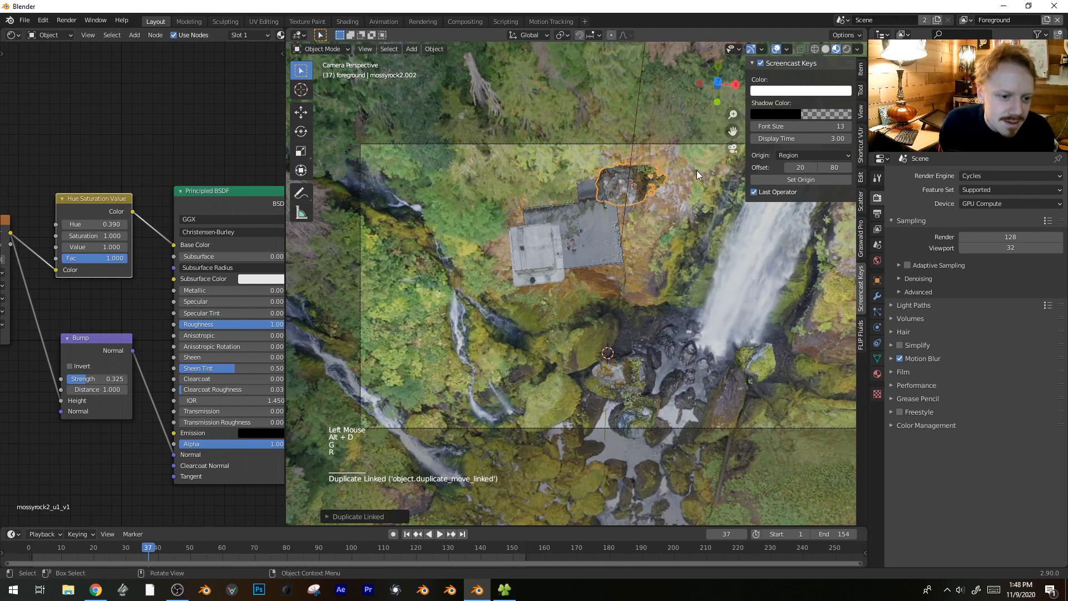
key(g)
key(r)
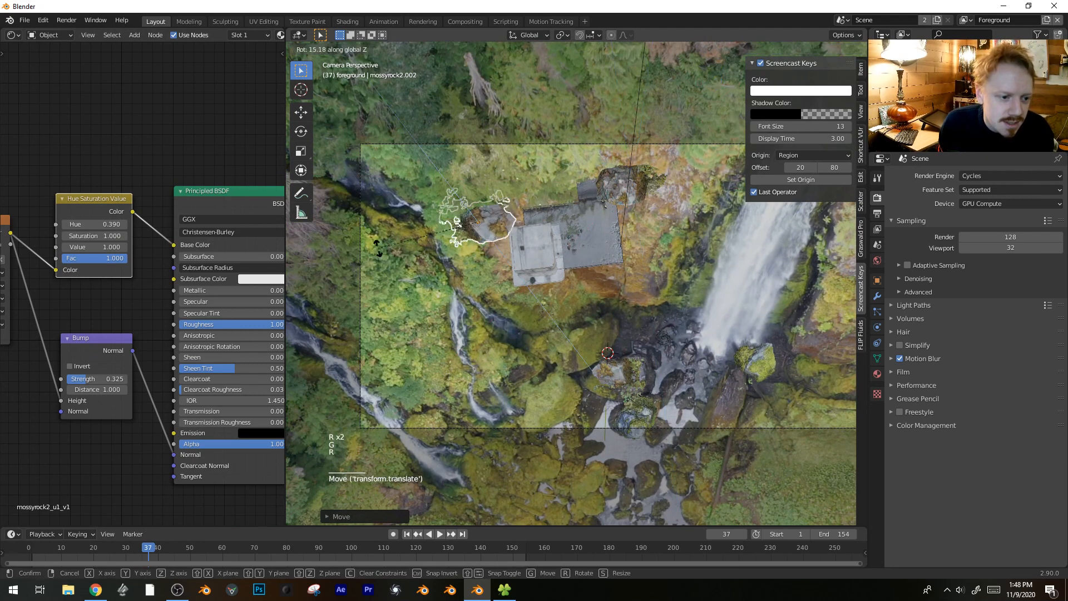
- Move the rock duplicate along global Y and Z to the cliff just below the building and rescale it
key(g)
key(g)
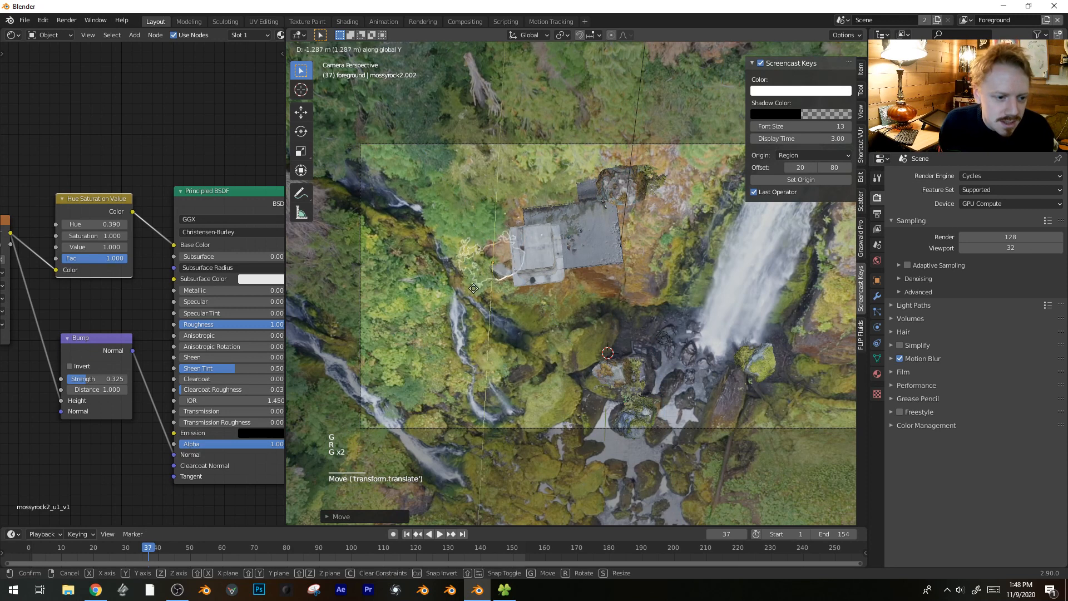
key(g)
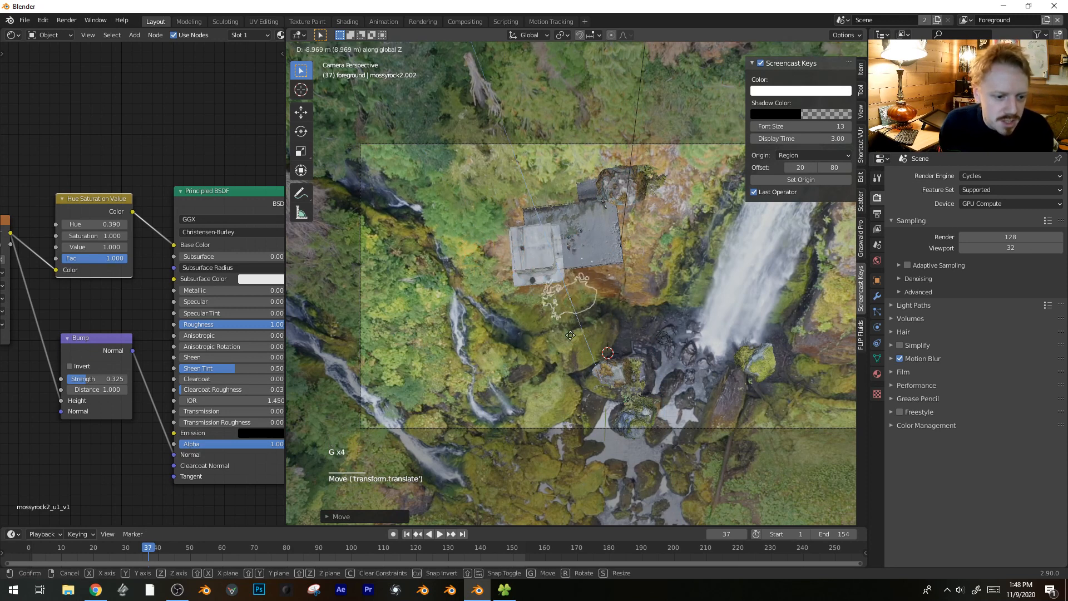
click(560, 345)
middle_drag(565, 337, 610, 296)
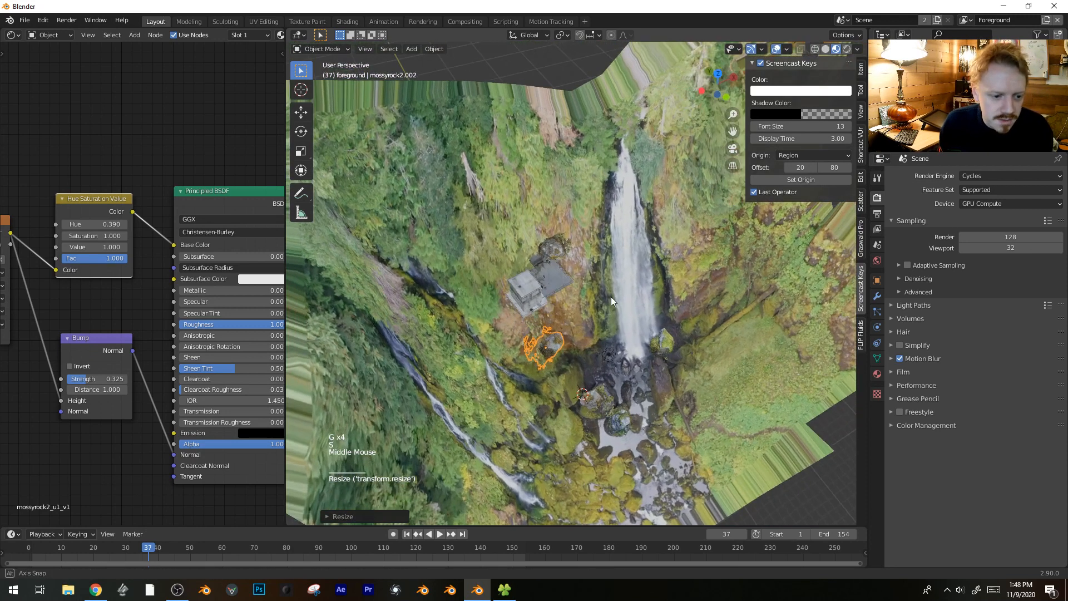
key(g)
key(alt+a)
- Make another linked duplicate of the mossy rock and move it directly behind the building, opposite the first rock
scroll(566, 269, up, 5)
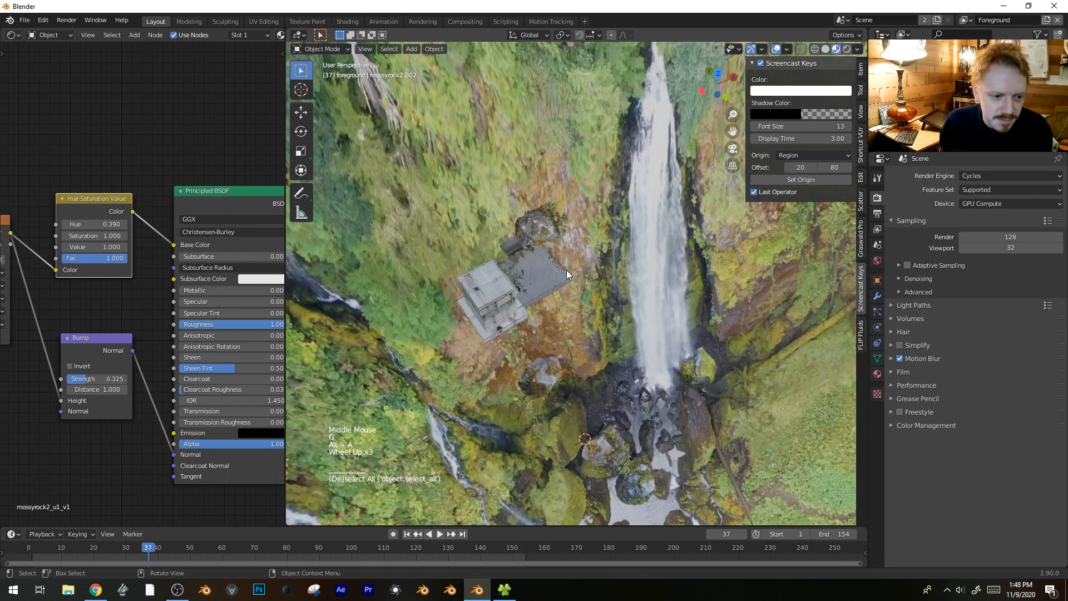
middle_drag(555, 246, 600, 240)
key(alt+d)
click(703, 292)
key(g)
click(612, 252)
middle_drag(612, 252, 559, 310)
key(g)
scroll(593, 222, up, 4)
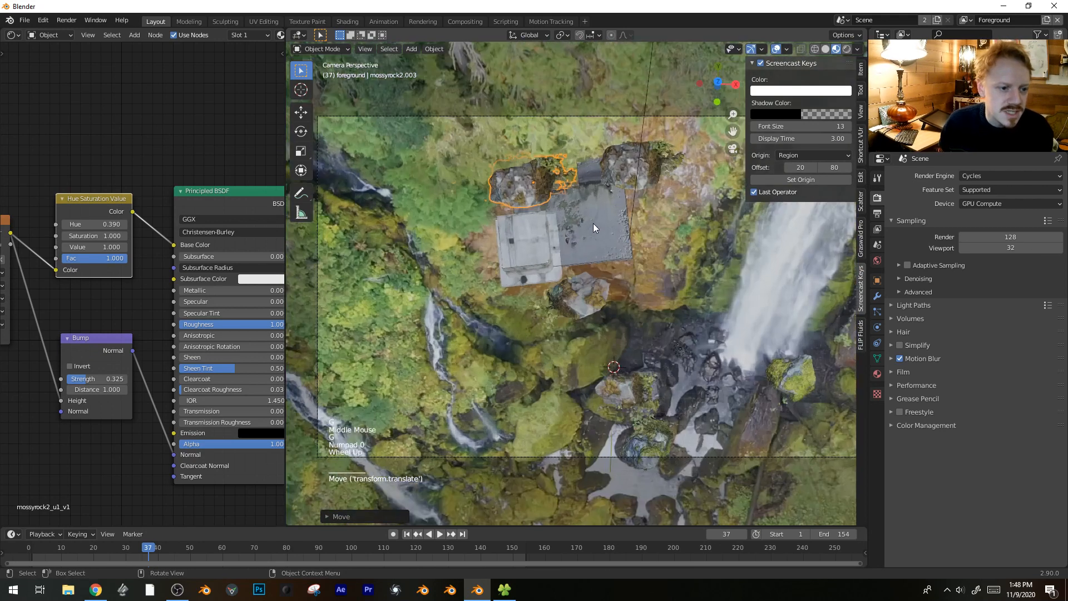
- Rotate, rescale and nudge the new rock so it sits against the back edge of the building
key(r)
click(579, 86)
shift+middle_drag(581, 88, 590, 184)
key(s)
click(599, 179)
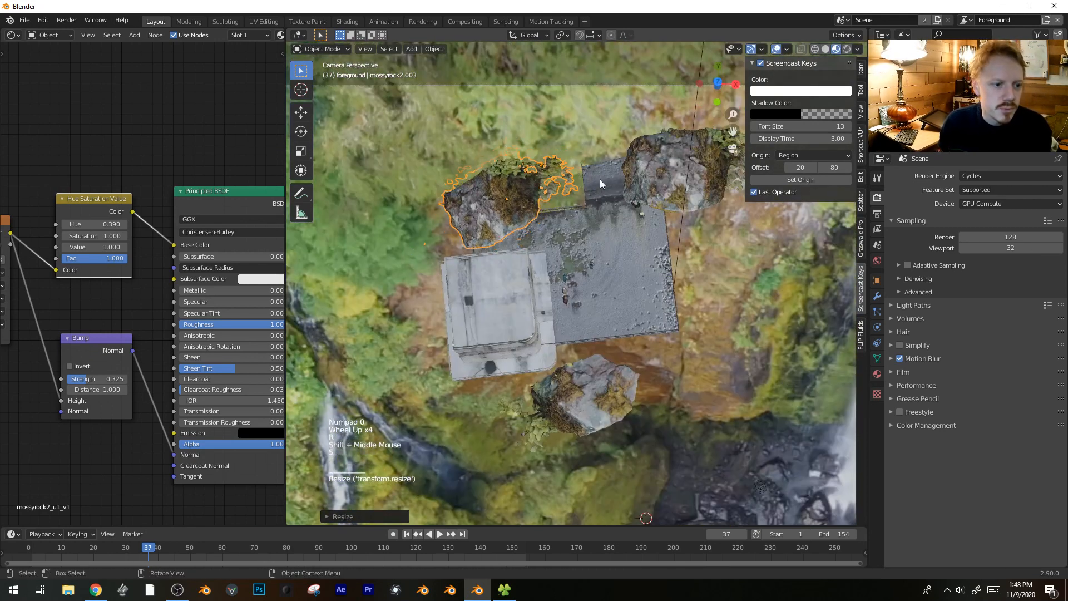
key(y)
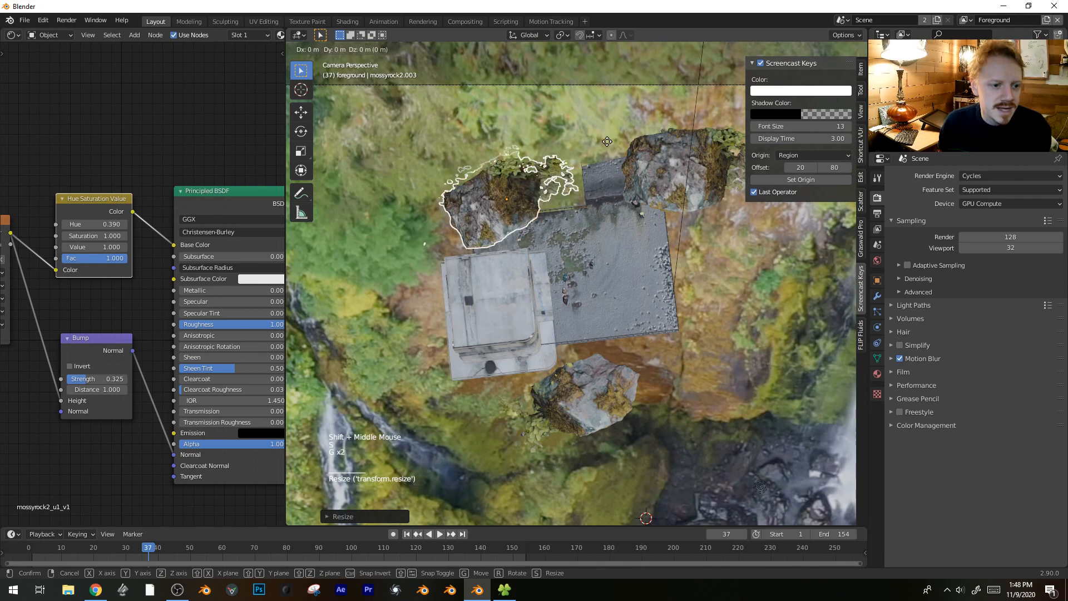
click(611, 141)
key(alt+a)
- Play the shot to frame 105, enter Edit Mode on the footage plane and select the face behind the building
scroll(584, 176, down, 2)
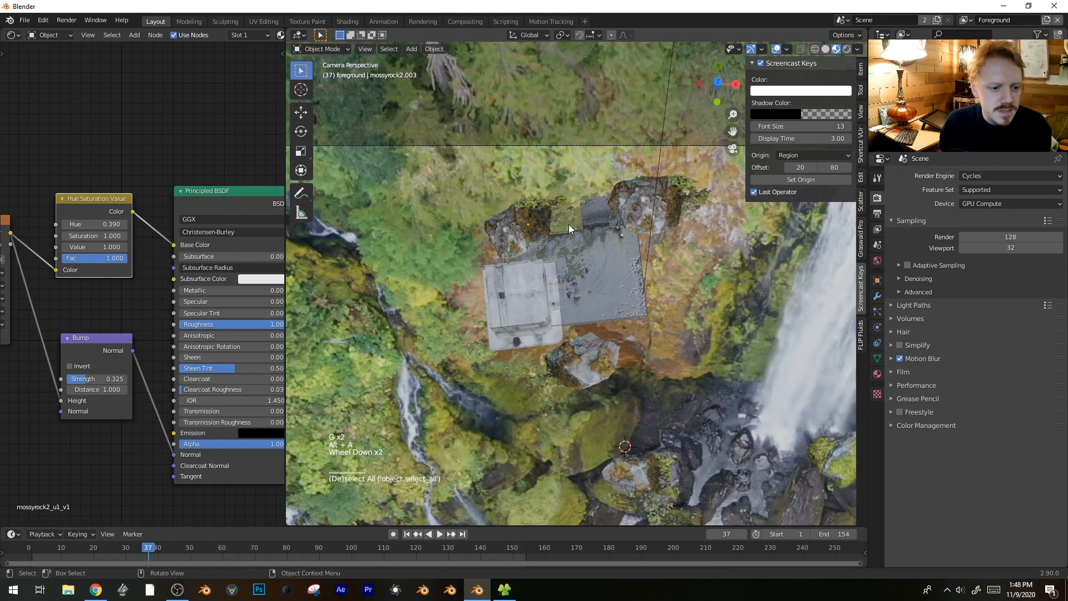
key(space)
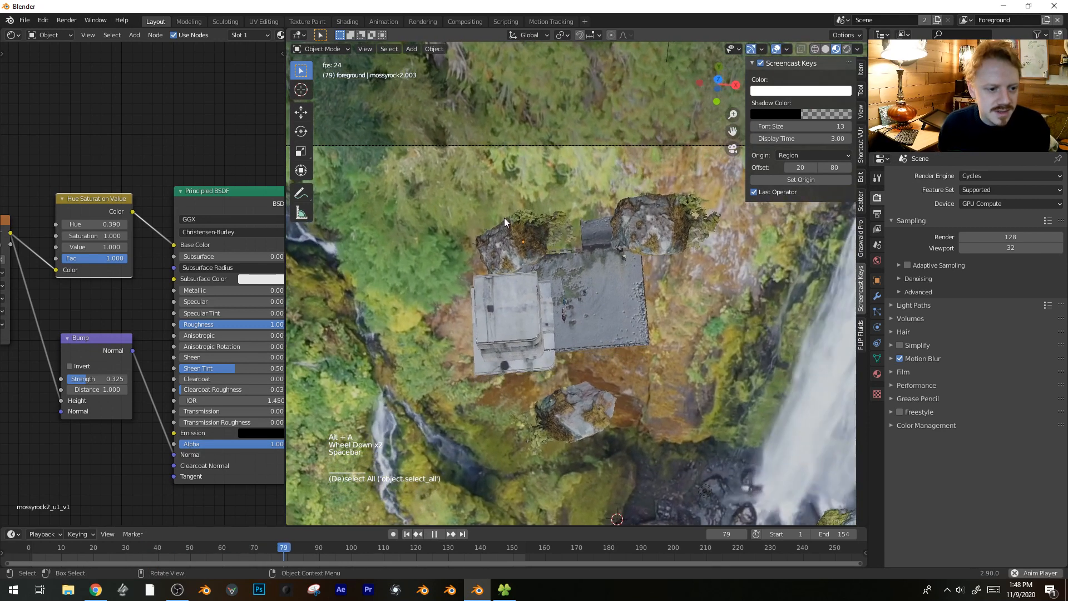
key(space)
click(504, 218)
key(Tab)
click(504, 223)
- Try to cover the rock behind the building with a duplicated plane face that is scaled, rotated and moved over it
key(shift+d)
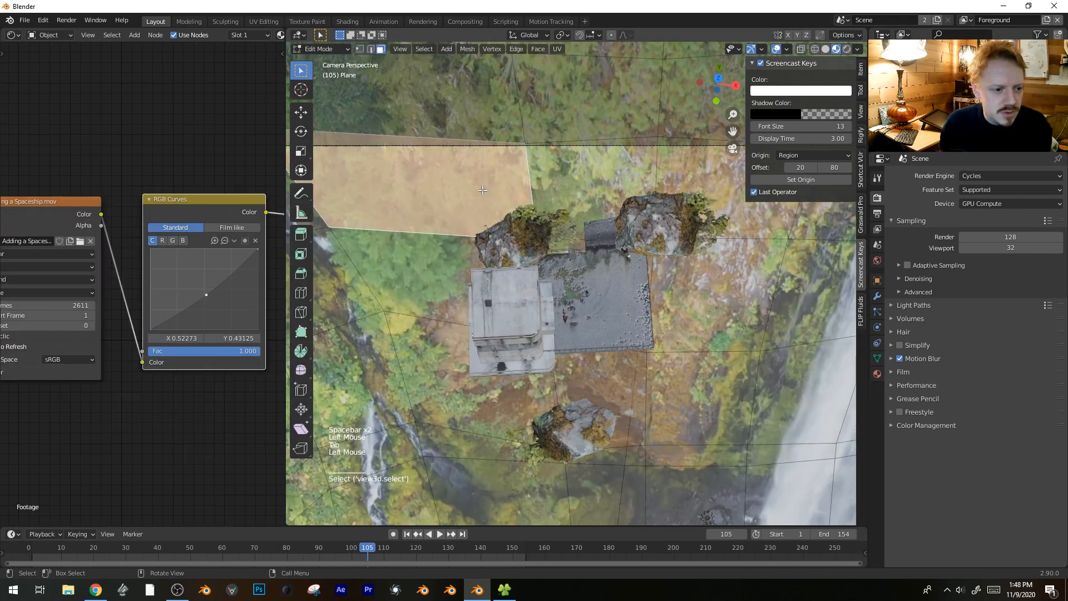
key(s)
key(r)
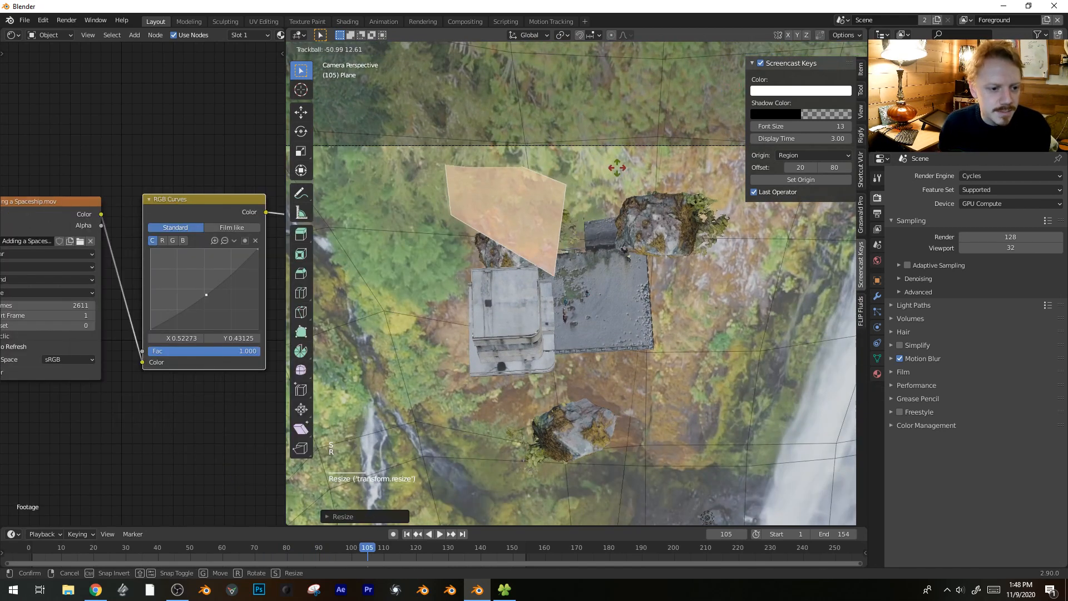
key(g)
click(479, 301)
scroll(479, 301, down, 5)
scroll(480, 301, up, 5)
key(r)
key(s)
click(551, 250)
key(x)
- Duplicate the plane face behind the building again and shrink the copy beside the rock
click(474, 189)
key(shift+d)
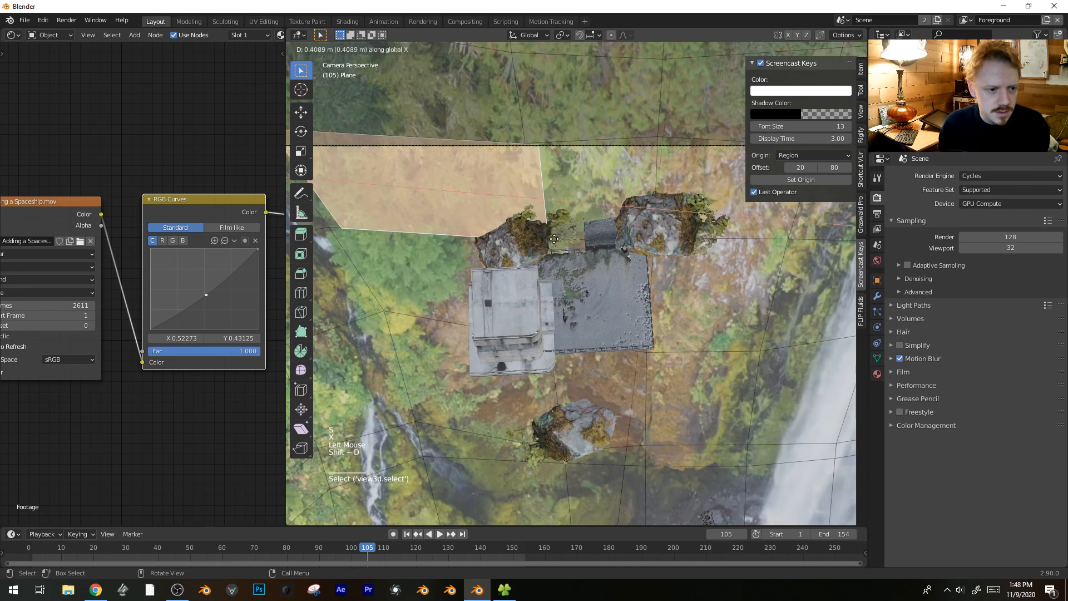
key(s)
click(492, 247)
- Subdivide the duplicated face with 10 cuts and apply a fractal offset to make it irregular
right_click(424, 245)
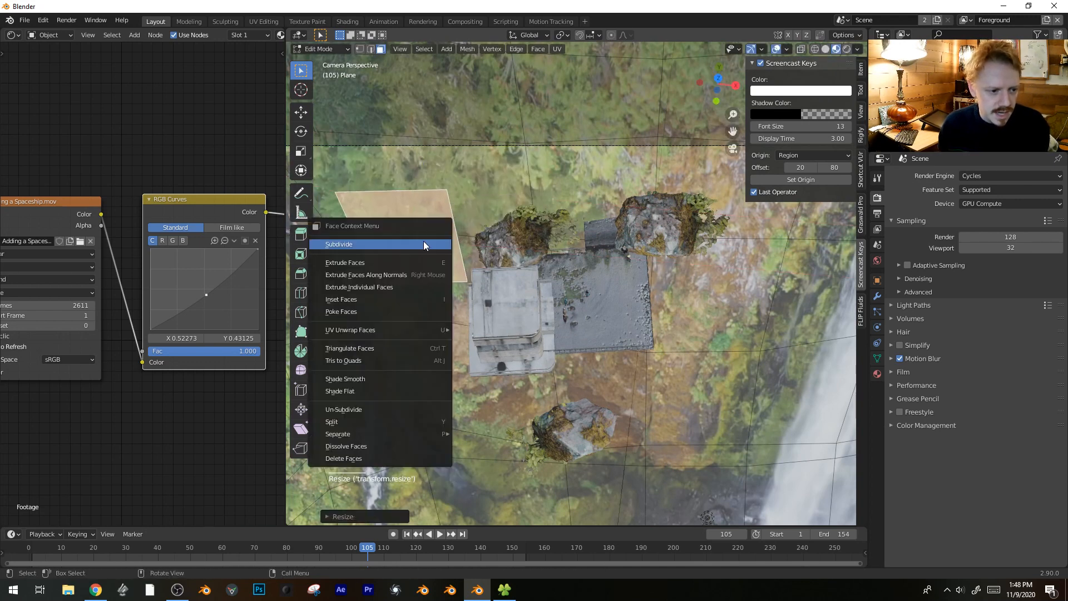
click(419, 245)
click(331, 515)
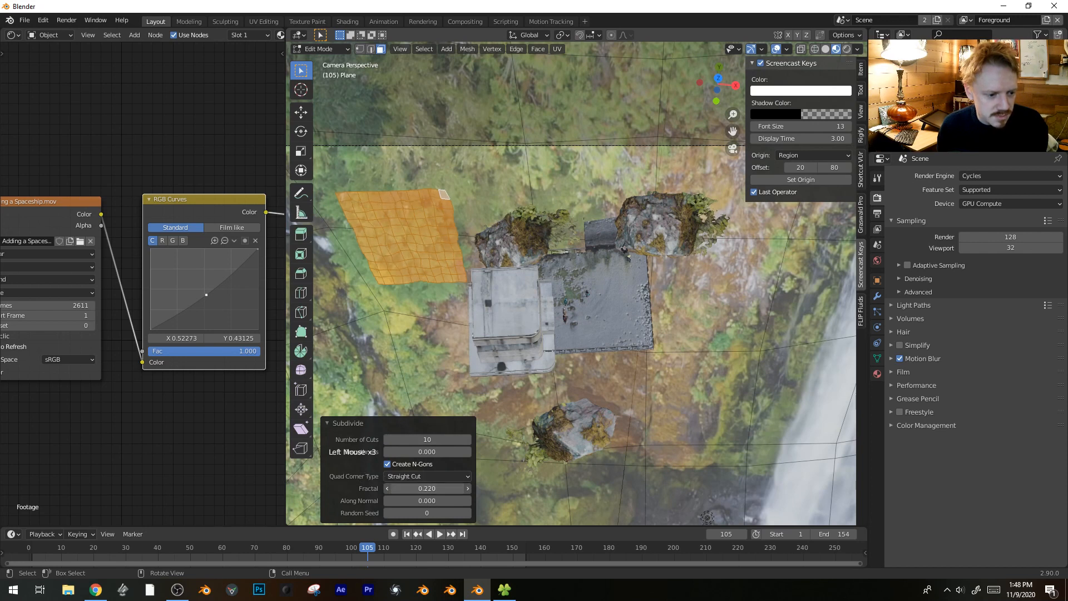
- Scale the jagged patch to about 0.533, trackball-rotate it and move it onto the rock behind the building
key(s)
click(488, 222)
key(r)
key(r)
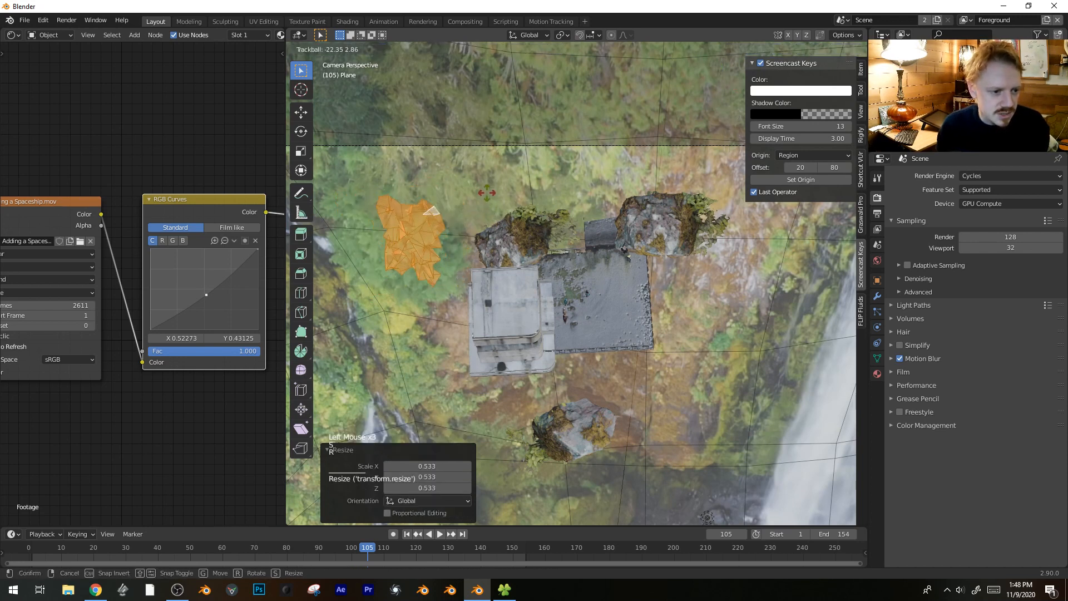
click(483, 223)
key(g)
click(523, 181)
- Duplicate the foliage patch, position the copy over the rock's outer edge and rotate it about -44.4°
key(shift+d)
click(527, 163)
key(z)
middle_drag(523, 162, 601, 212)
key(KP_Decimal)
scroll(686, 257, down, 6)
key(g)
click(678, 262)
key(KP_0)
key(r)
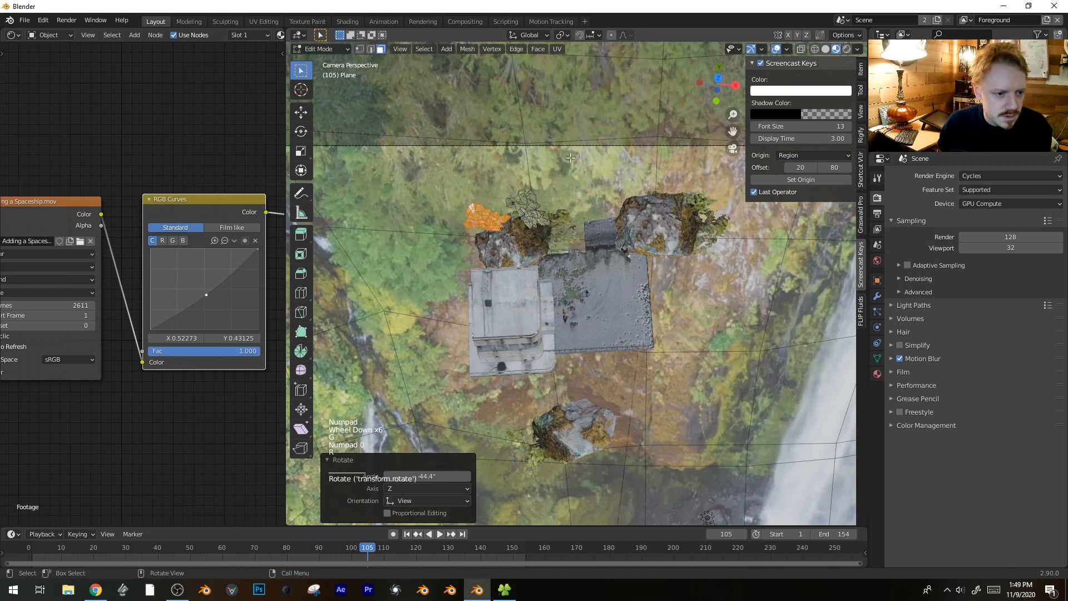
click(602, 168)
- Refine the patch's position and size, and add another duplicate scaled to about 0.773 and rotated at the rock's outer edge
key(g)
click(621, 168)
click(597, 176)
key(s)
click(571, 205)
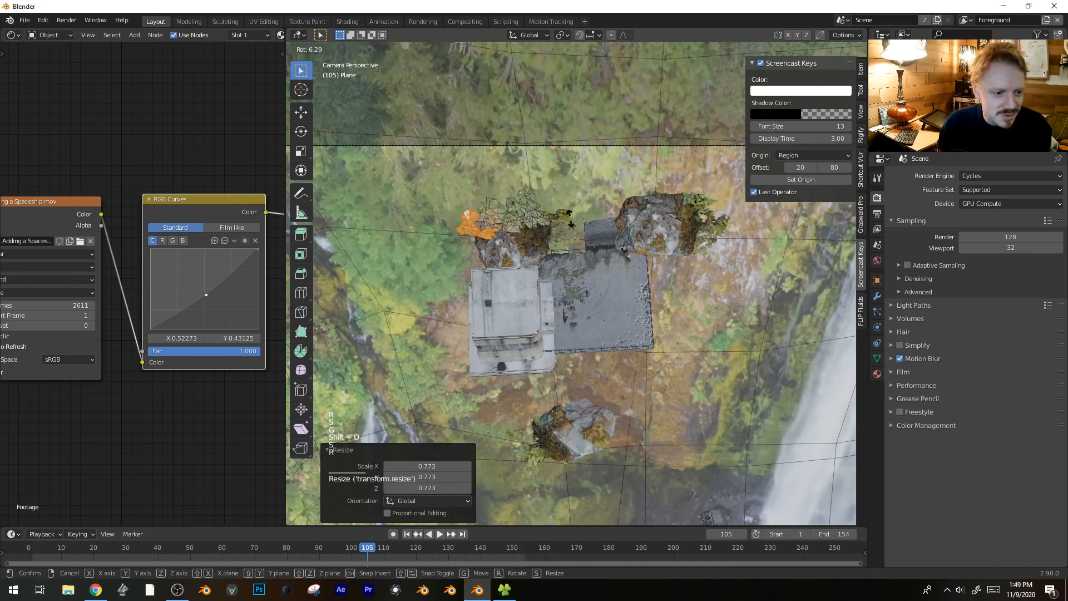
click(542, 290)
- Add more duplicates of the small patch over the rock's upper edge, scaling the last one to about 0.842
key(s)
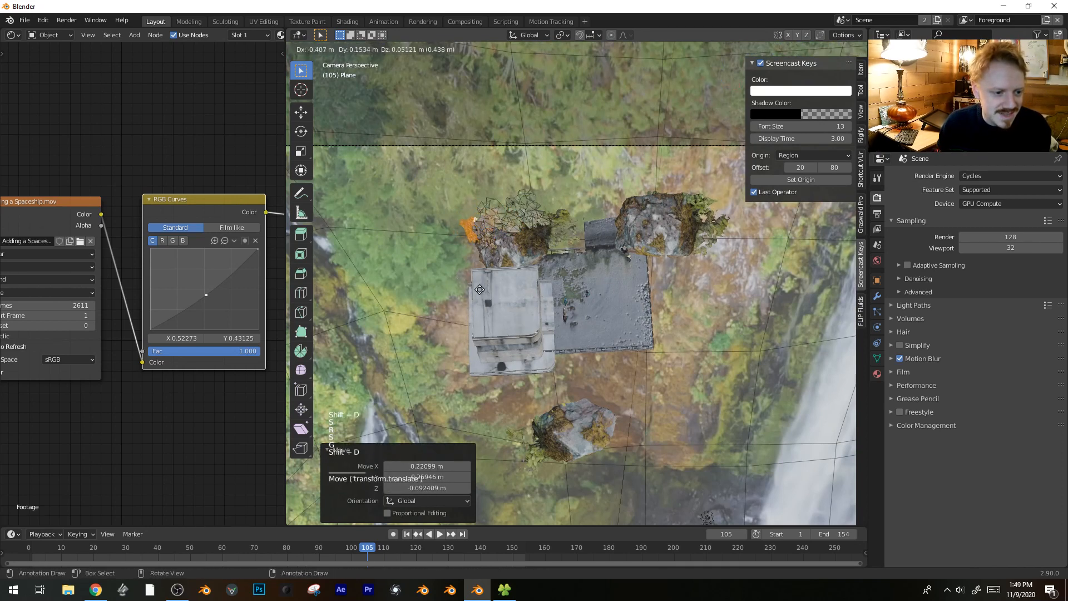
click(410, 278)
key(shift+d)
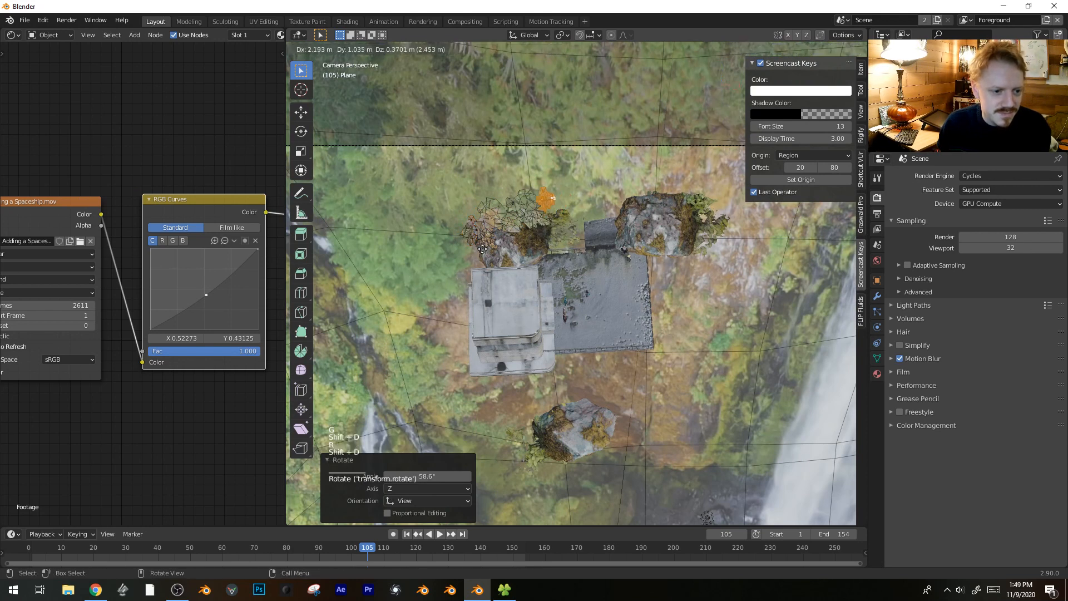
click(465, 271)
key(s)
click(509, 244)
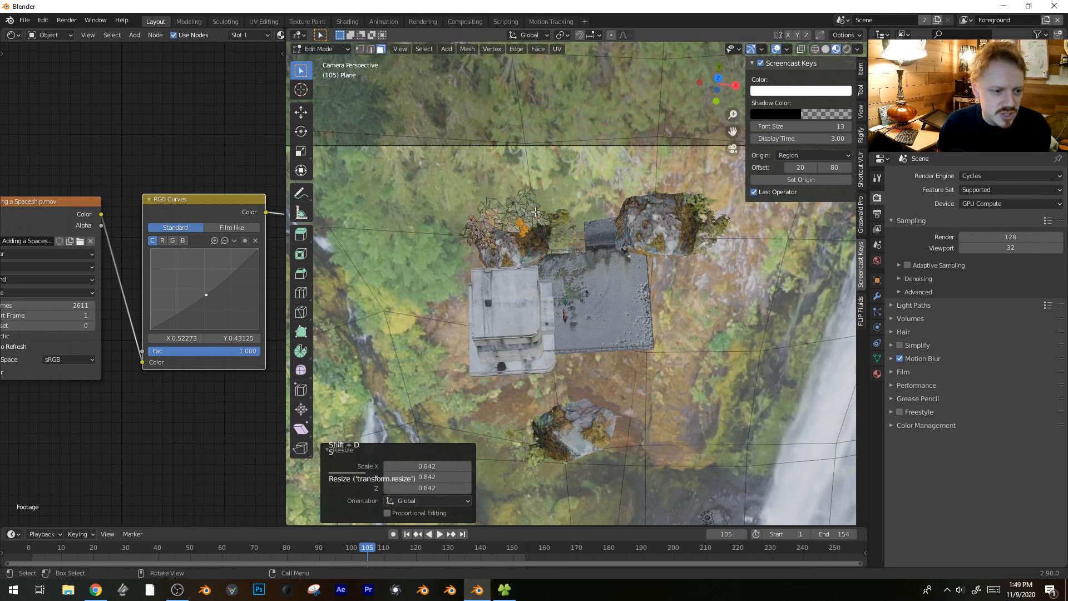
- Select all the linked foliage patches and place a rotated duplicate of them over the rock behind the platform
shift+click(527, 212)
key(ctrl+l)
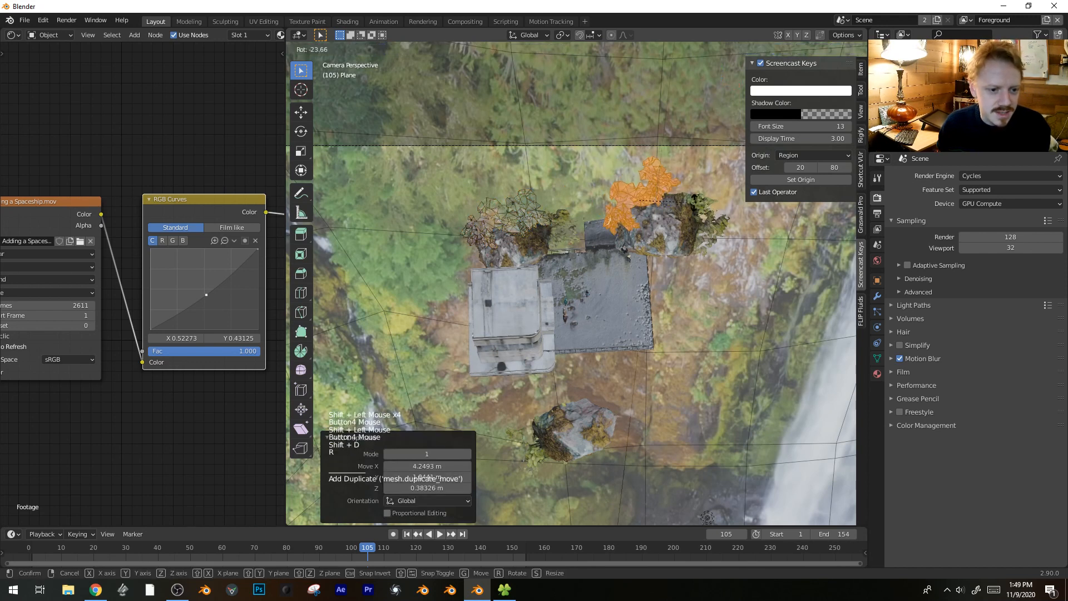
click(690, 177)
- Duplicate the foliage patches further to fill the gap between the two rocks, and return to Object Mode
key(shift+z)
key(shift+d)
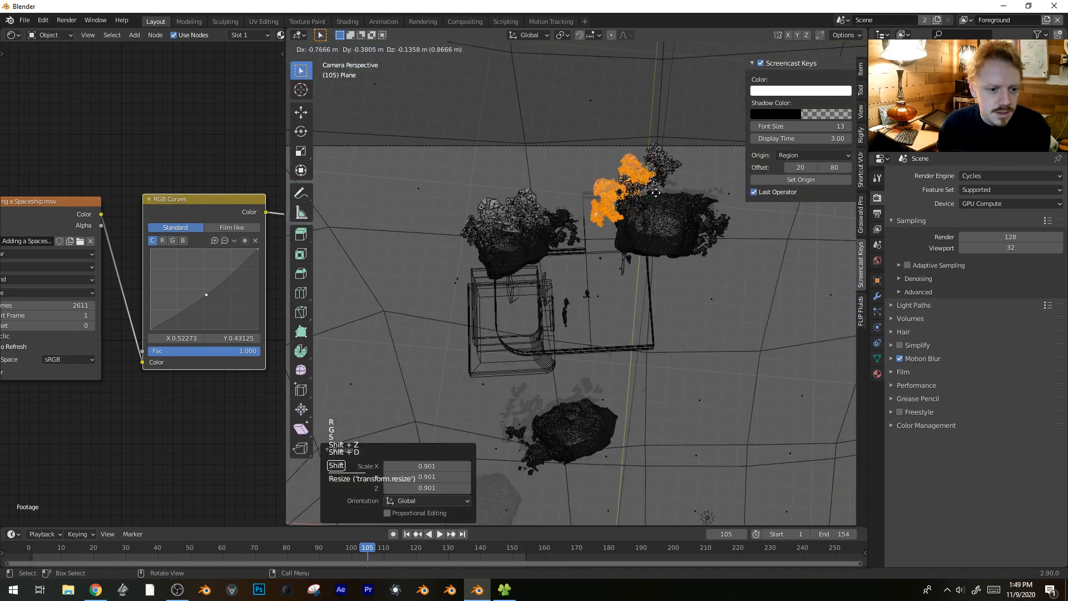
click(655, 264)
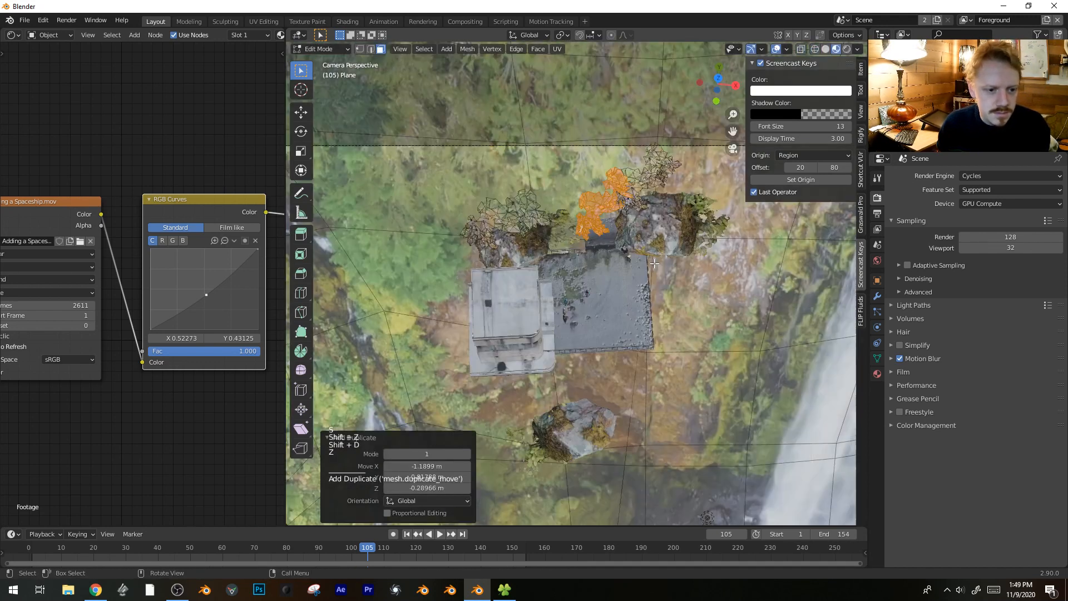
key(g)
click(631, 221)
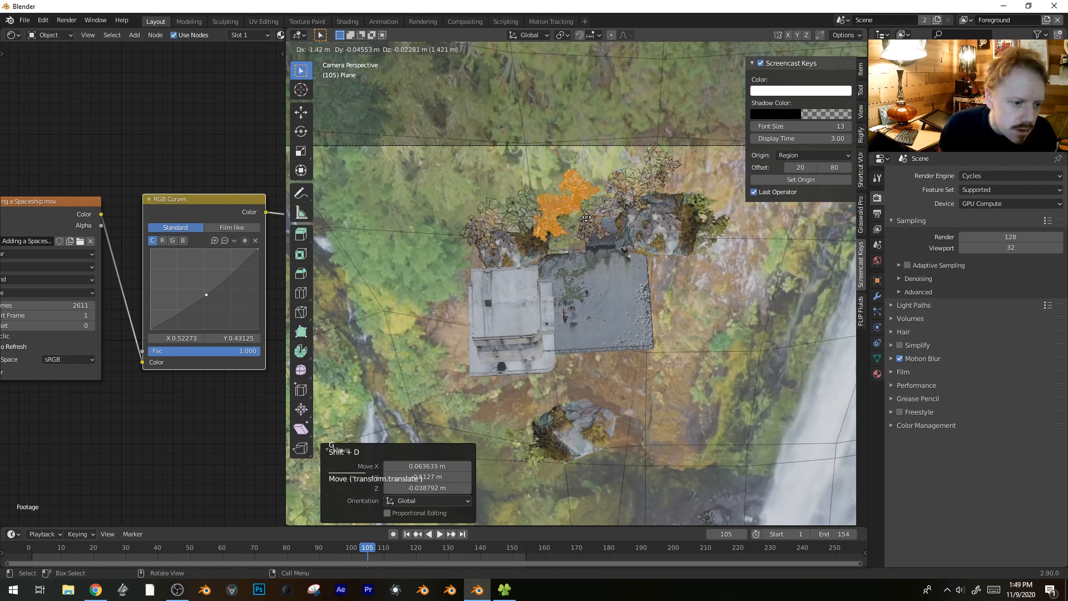
key(Tab)
key(alt+a)
- Play back the animation to check the scene, and delete the mossy rock below the cliff building
key(space)
scroll(627, 311, down, 3)
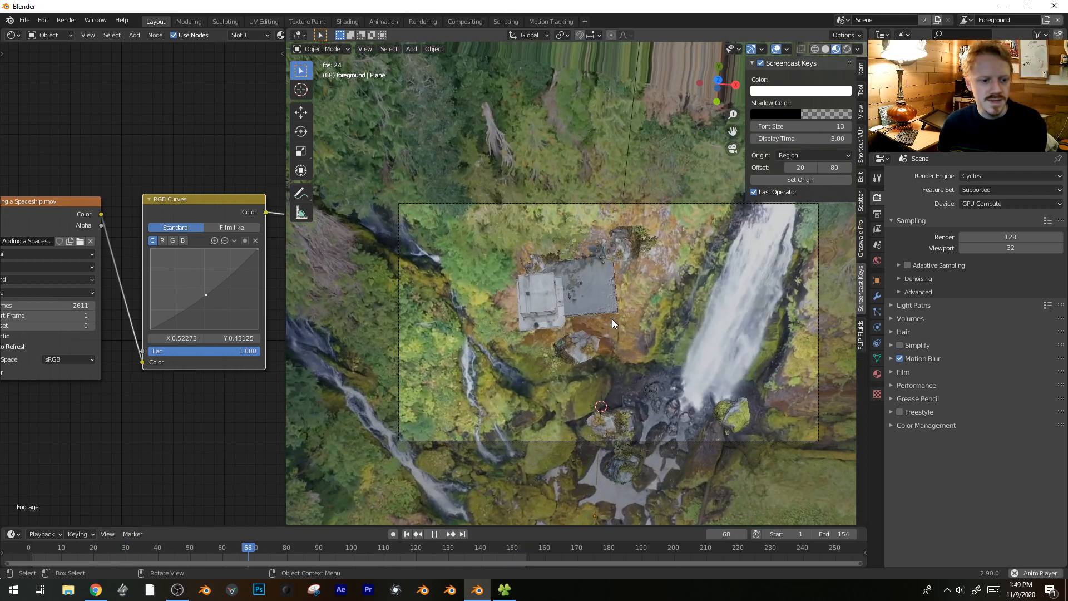
key(space)
key(space)
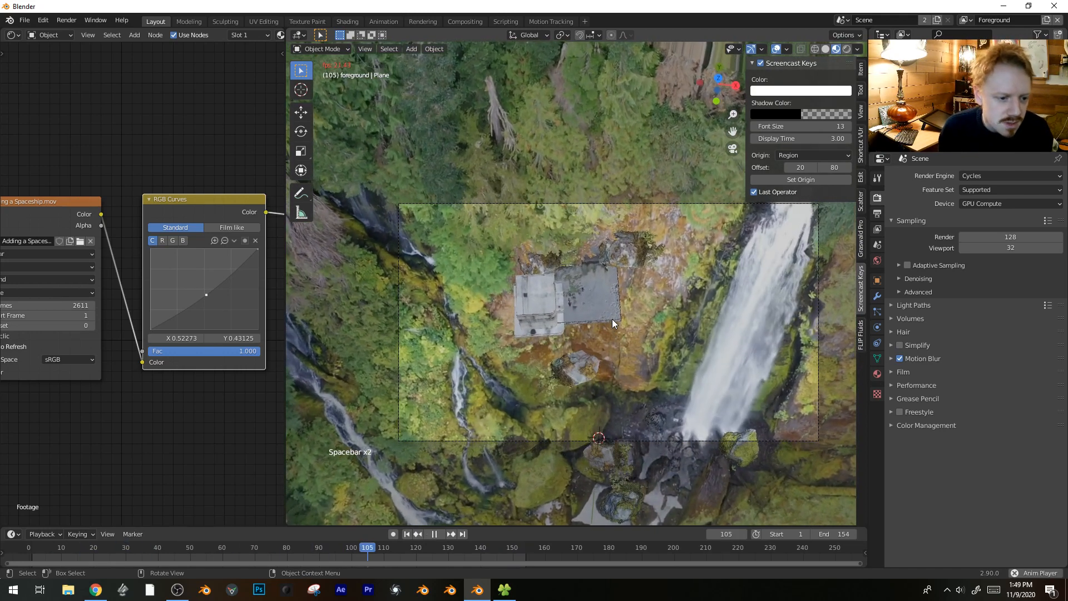
key(space)
click(582, 381)
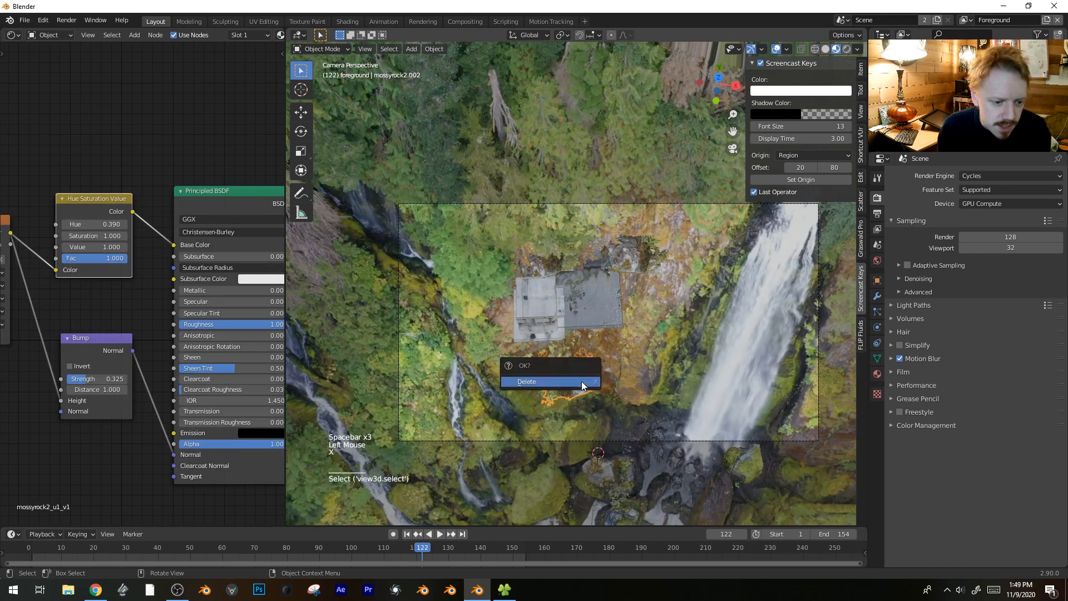
key(x)
click(582, 382)
- At frame 85, place a linked duplicate of the building about 4.01 m along X and 14.6 m below the original
drag(388, 546, 303, 507)
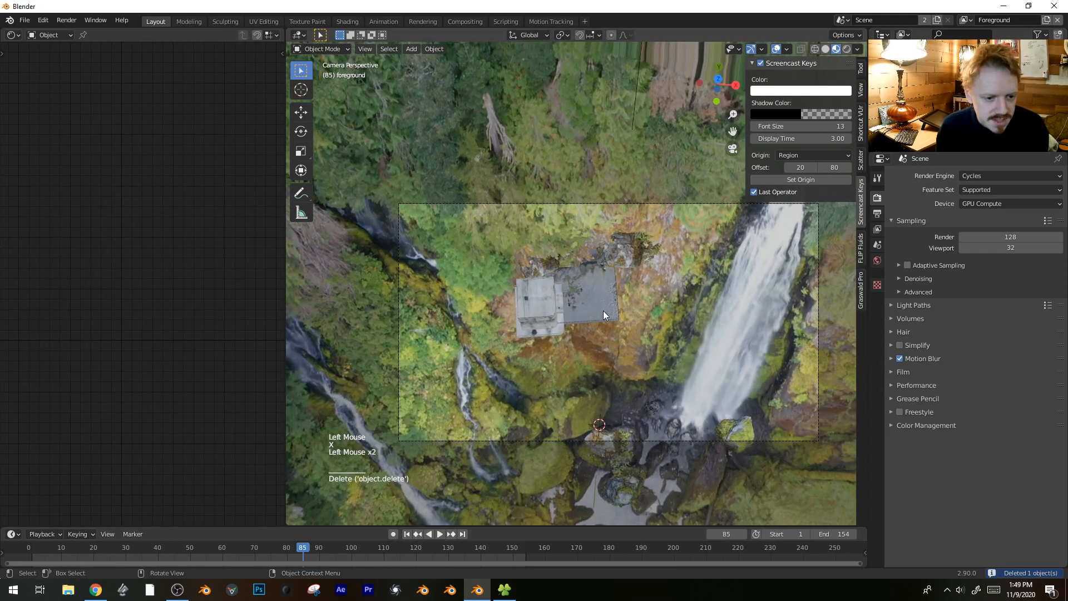
click(603, 310)
key(KP_1)
scroll(745, 336, down, 9)
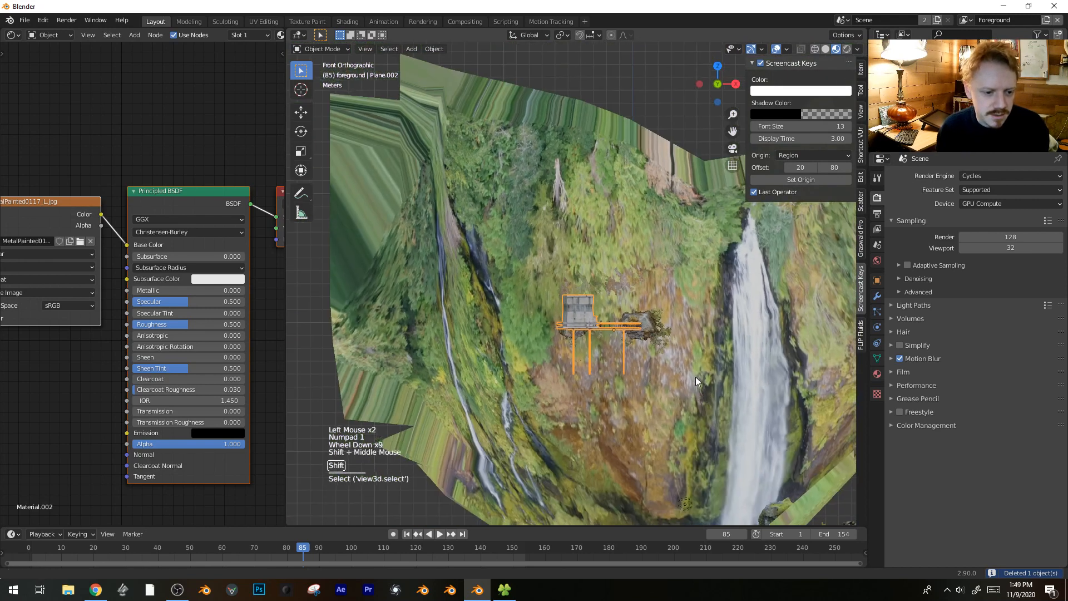
shift+middle_drag(701, 396, 593, 173)
click(645, 363)
- Move the duplicate building along Y and Z so it sits over the stream at the foot of the cliff
middle_drag(644, 364, 616, 451)
key(g)
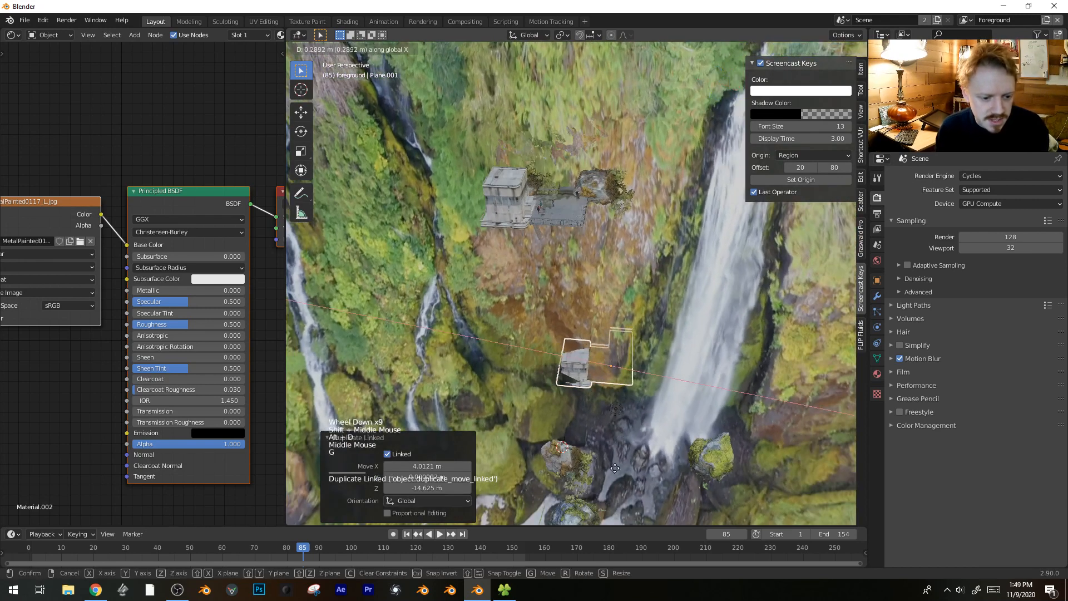
key(y)
click(618, 498)
shift+middle_drag(618, 501, 604, 409)
key(g)
key(z)
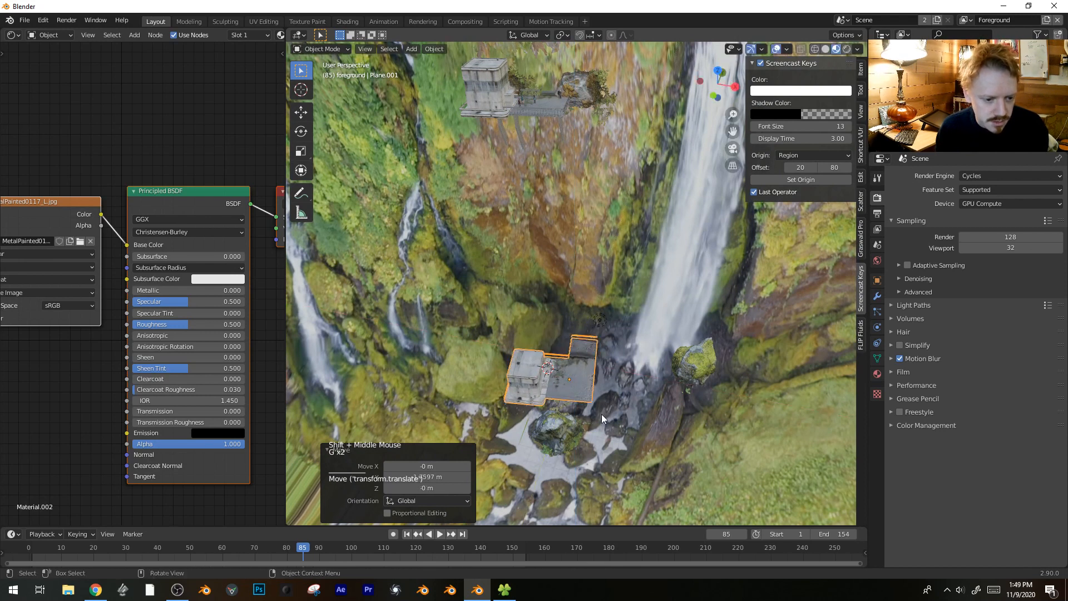
- Move the mossy rock beside the waterfall to the front of the lower building and lower it about 1.7 m along Z
click(704, 366)
key(g)
click(546, 399)
key(g)
key(z)
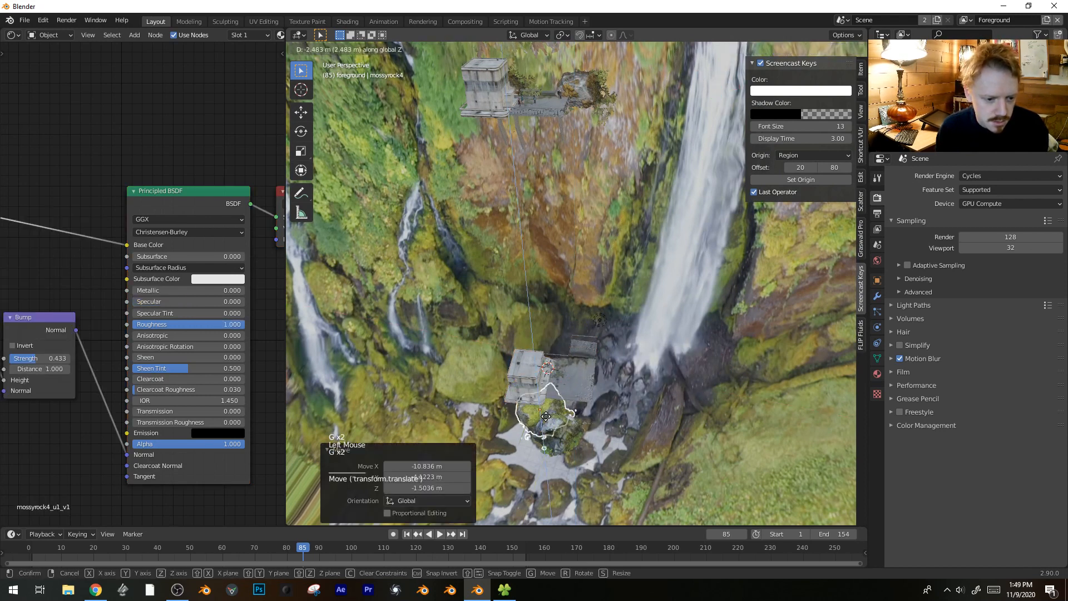
click(548, 410)
- Shift the mossy rock along X beside the lower building, adjust its scale and placement, and return to the camera view
key(g)
key(x)
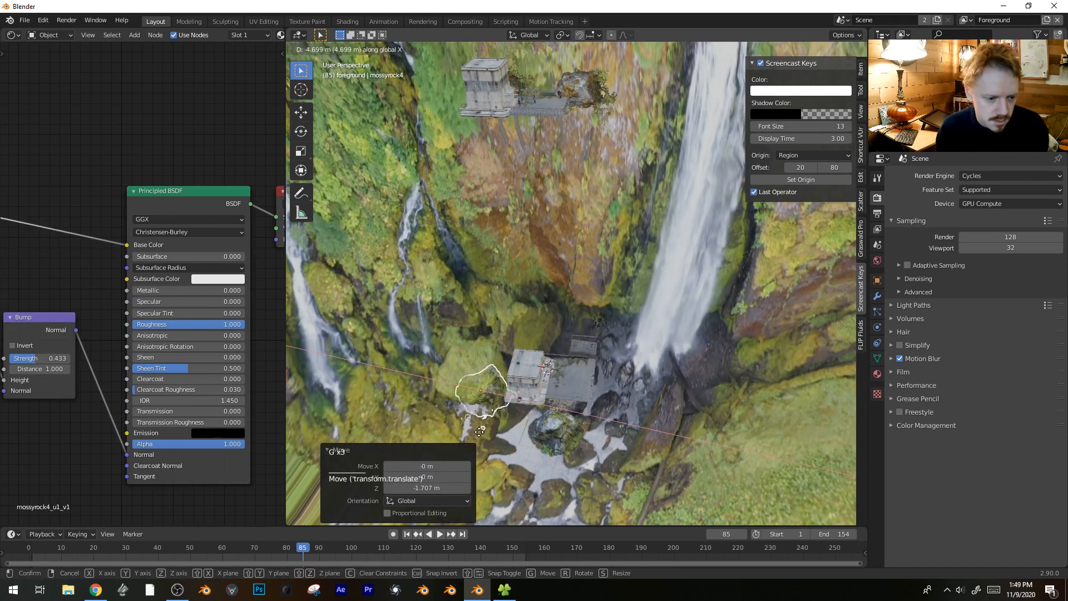
click(493, 437)
key(s)
middle_drag(499, 445, 533, 286)
key(g)
key(x)
click(531, 407)
key(KP_0)
key(alt+a)
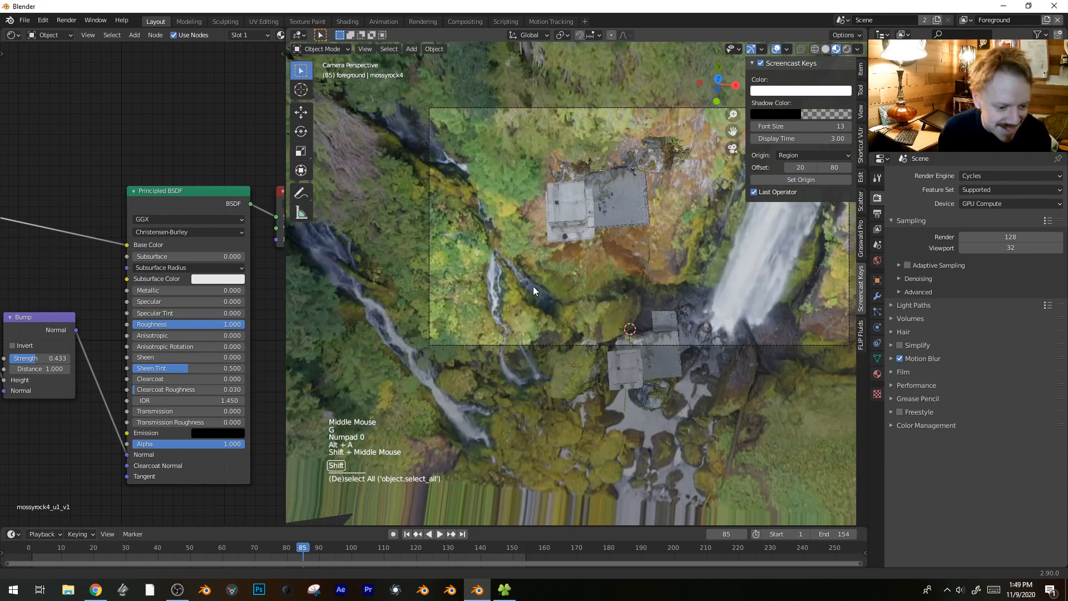
- At frame 44, make a linked duplicate of a standing figure from the upper platform and move it down along Z
key(space)
key(space)
drag(375, 541, 172, 530)
scroll(503, 362, up, 4)
click(633, 72)
key(alt+d)
middle_drag(630, 83, 638, 265)
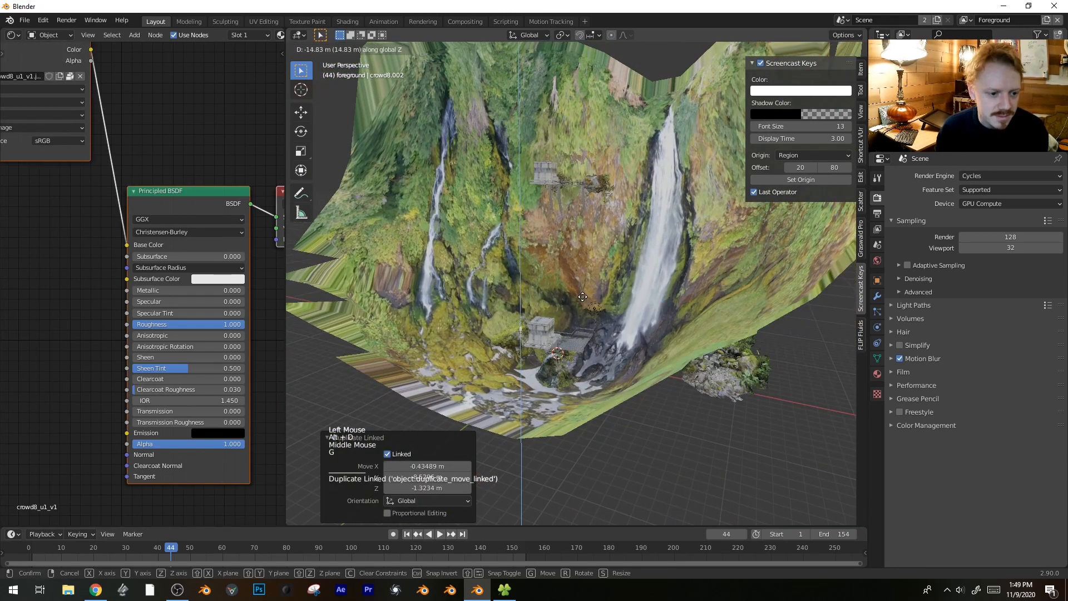
click(589, 294)
- Position the duplicated figure on top of the mossy rock by the lower building, and return to the camera view
key(KP_Decimal)
scroll(553, 270, down, 4)
key(g)
click(565, 346)
middle_drag(564, 348, 477, 366)
key(g)
key(y)
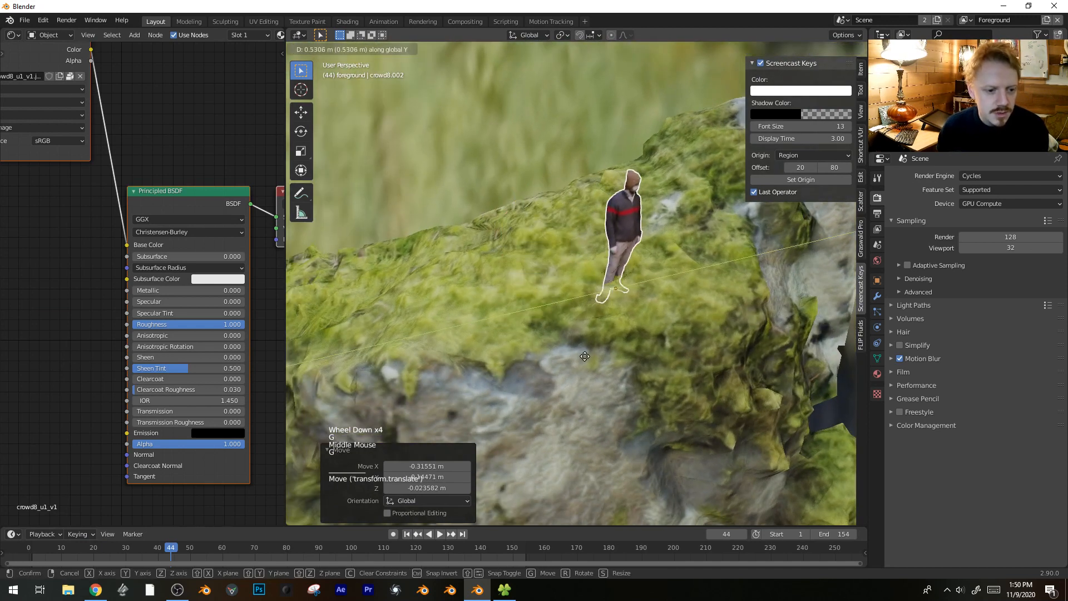
key(KP_0)
key(alt+a)
shift+middle_drag(592, 209, 562, 215)
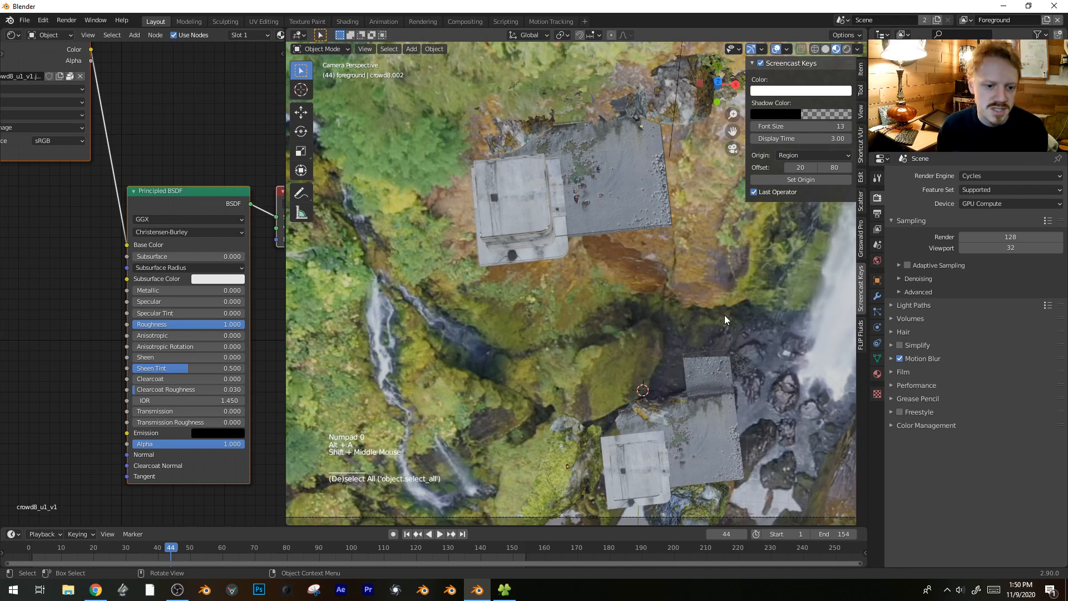
- Play back the shot to examine how the lower building sits in the footage, and go back to frame 40
scroll(699, 268, down, 2)
key(space)
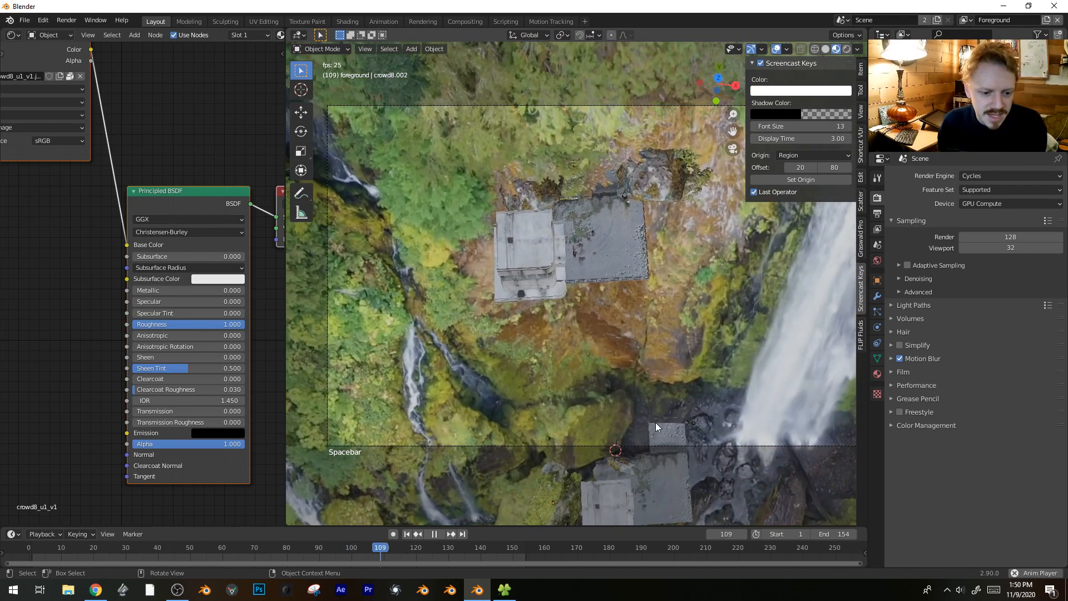
key(space)
drag(376, 551, 157, 535)
shift+middle_drag(640, 451, 634, 379)
scroll(638, 341, down, 2)
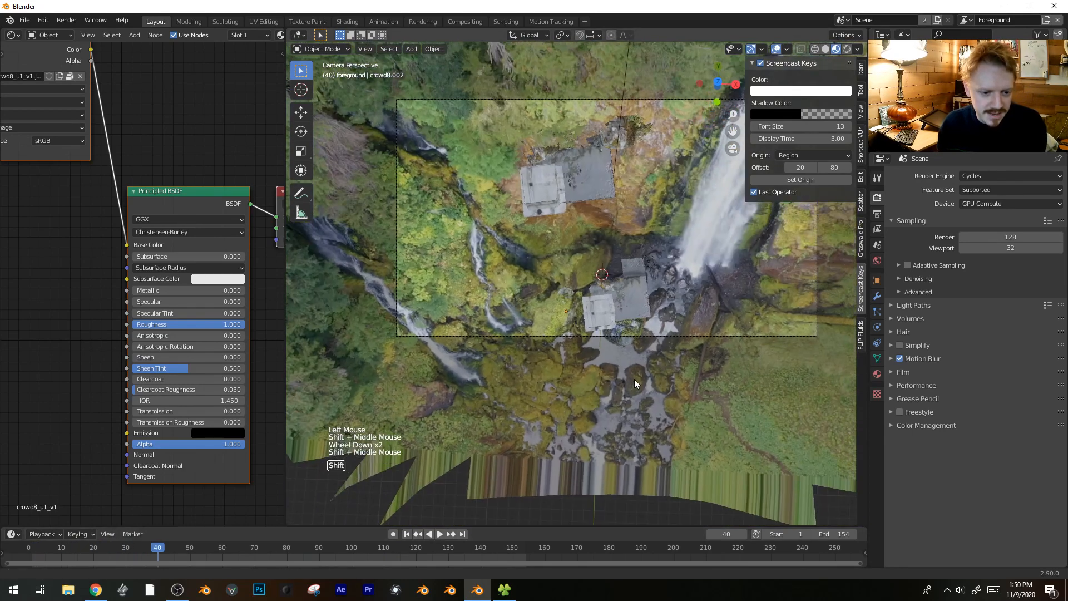
- Select the camera, preview its movement, and set its focal length to 31.9 mm
click(690, 336)
click(690, 336)
key(space)
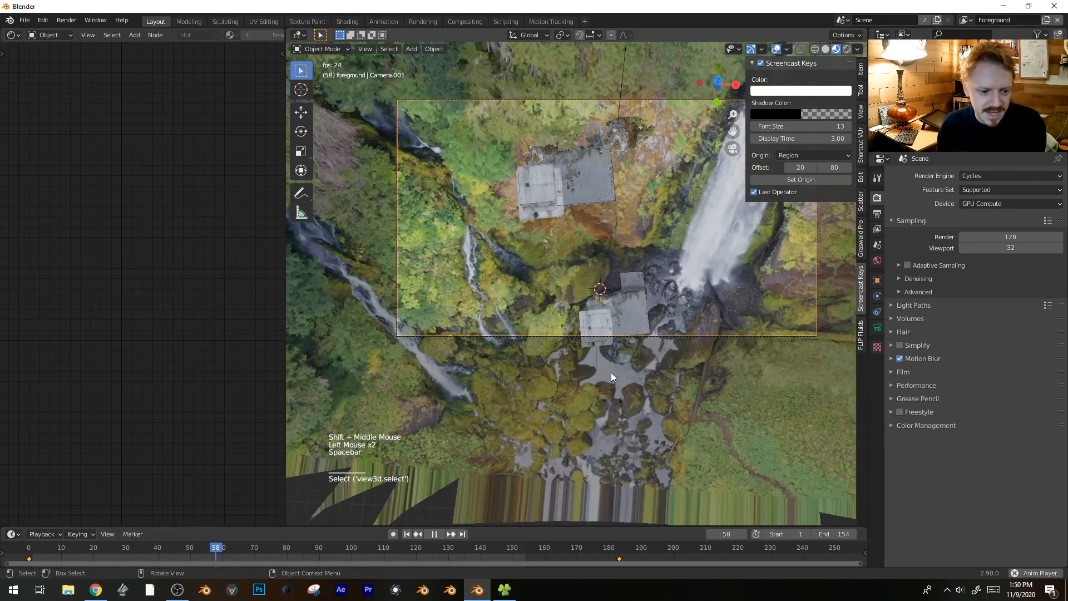
key(space)
scroll(505, 273, down, 3)
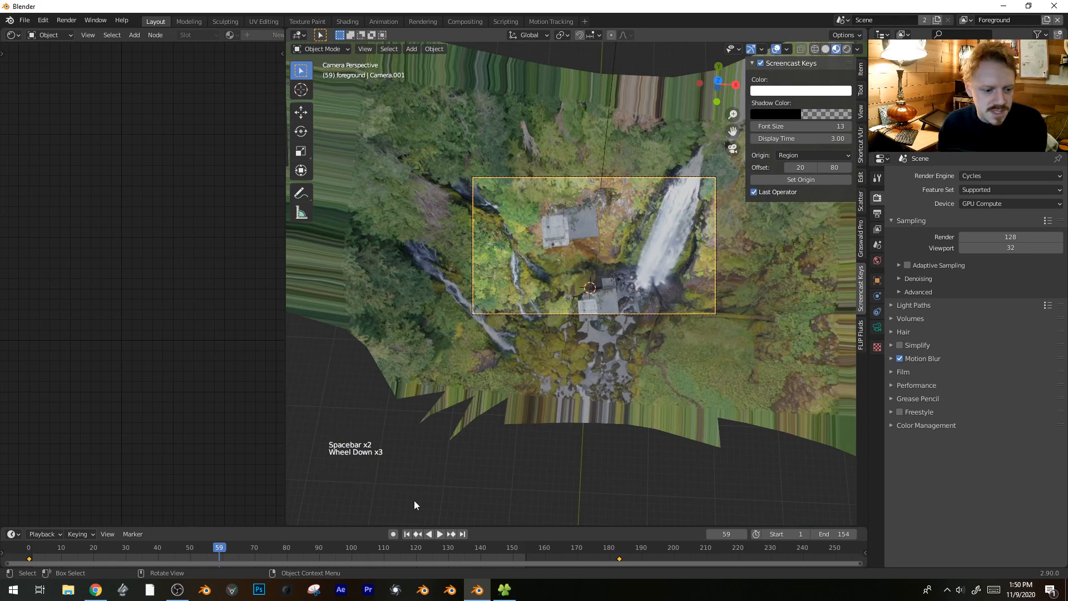
click(877, 327)
shift+drag(1001, 227, 928, 227)
- Try to reframe the waterfall at frame 0 with two free trackball rotations of the camera
drag(240, 566, 25, 534)
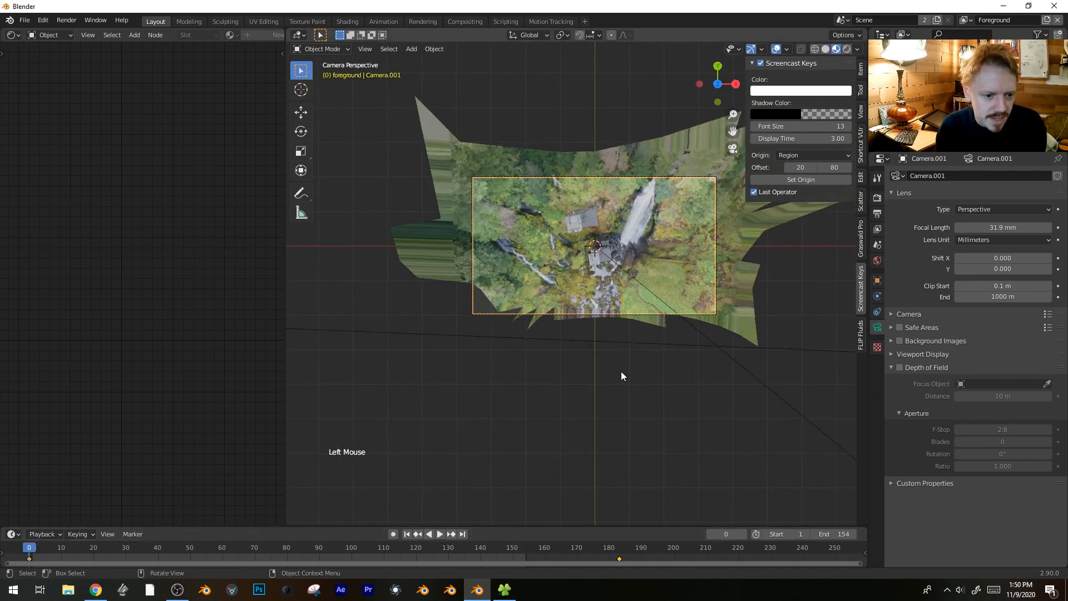
key(r)
key(r)
click(612, 285)
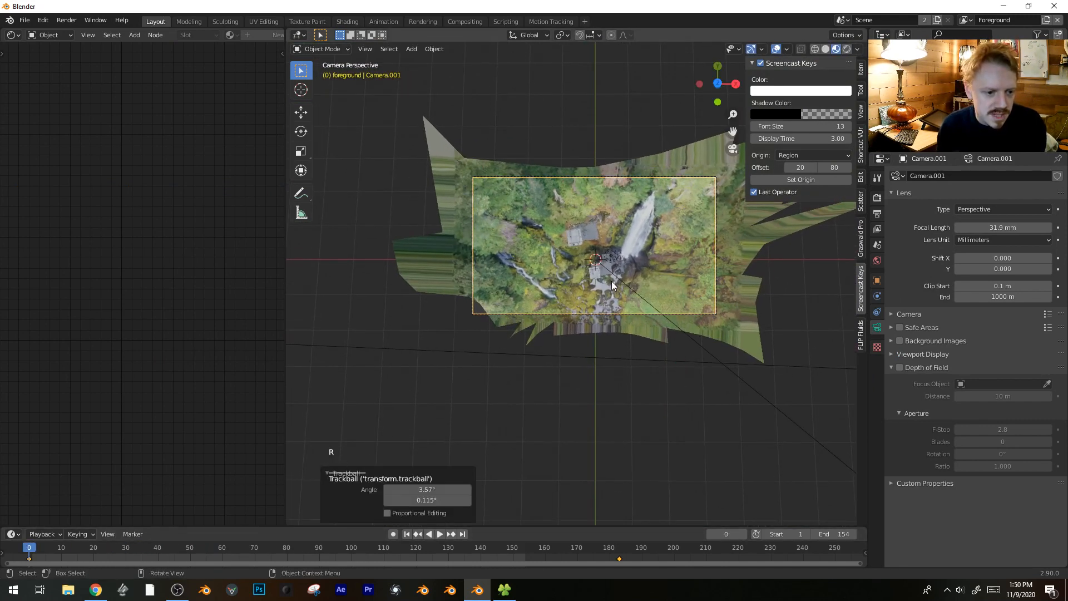
scroll(612, 283, up, 1)
key(r)
key(r)
shift+click(546, 283)
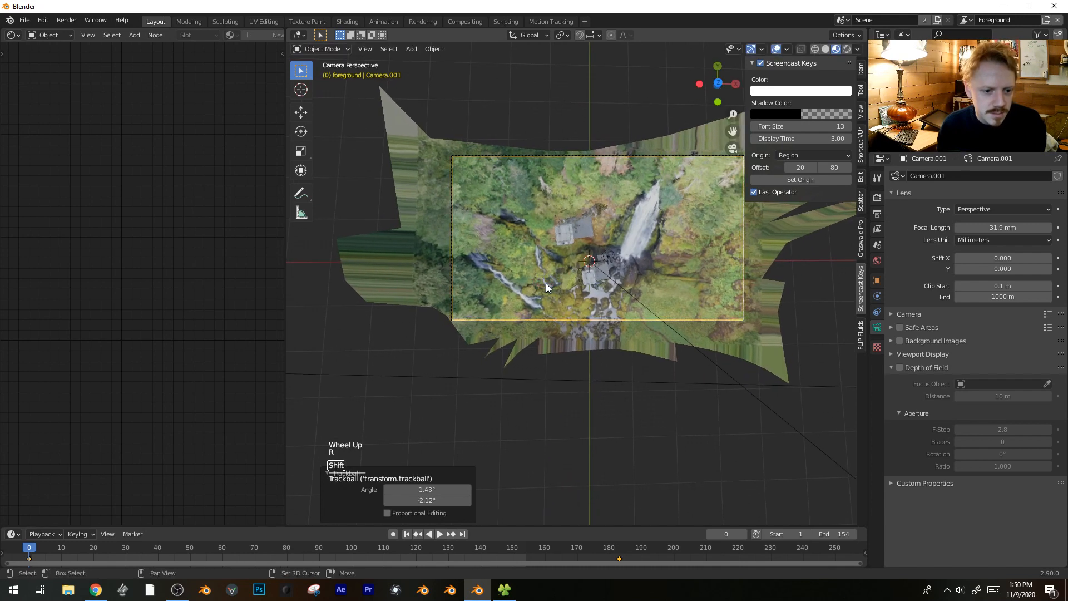
key(i)
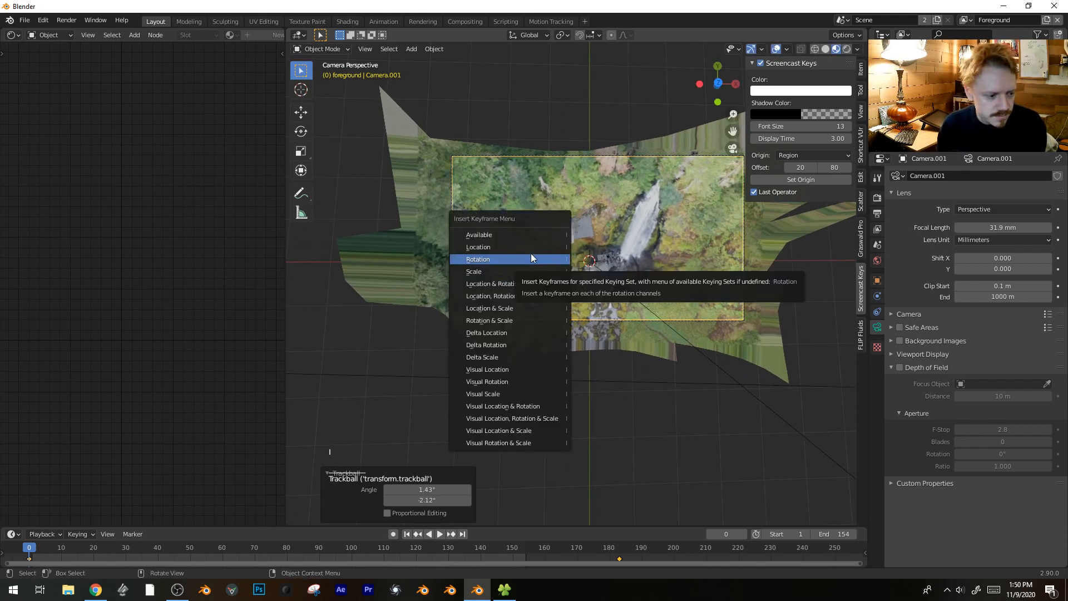
- Show the camera's animation curves in the Graph Editor and move the first keyframe of the red wobbling curve slightly earlier
key(shift+F6)
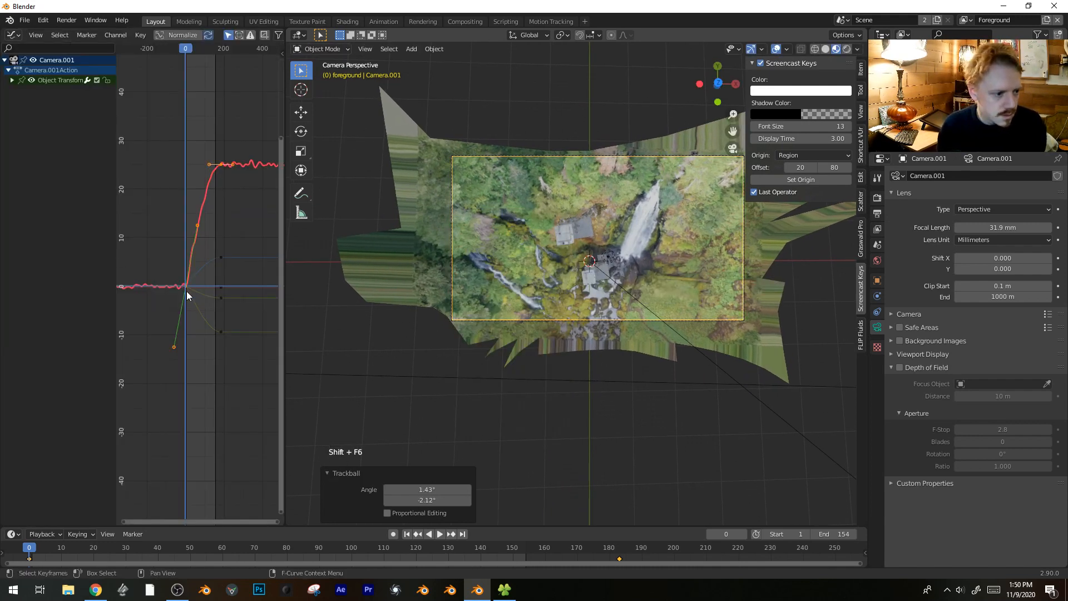
double_click(187, 287)
key(g)
scroll(225, 306, up, 1)
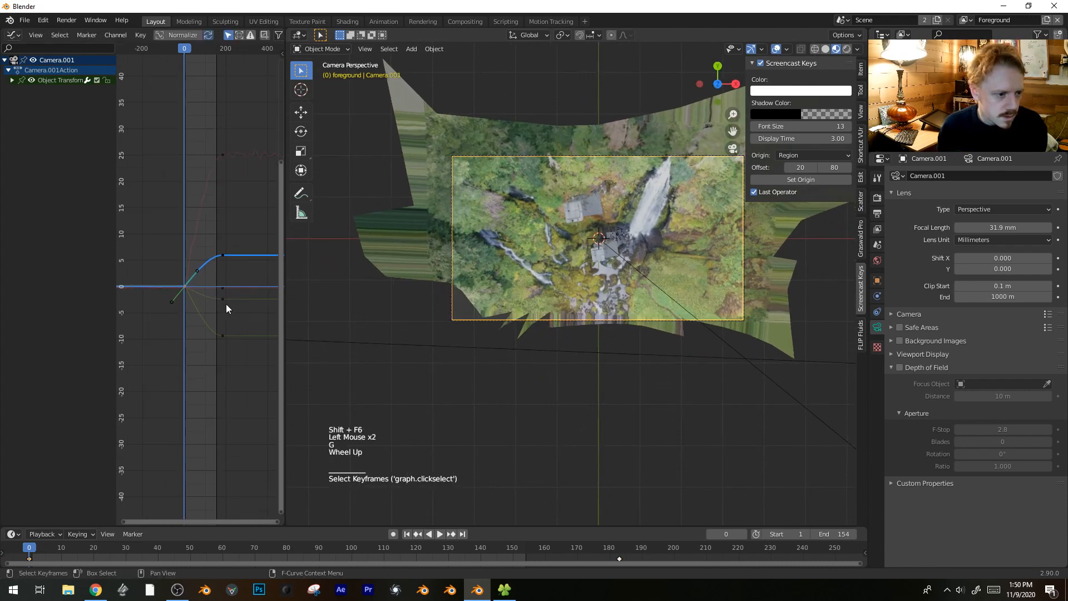
scroll(173, 288, up, 5)
click(174, 289)
double_click(174, 290)
key(g)
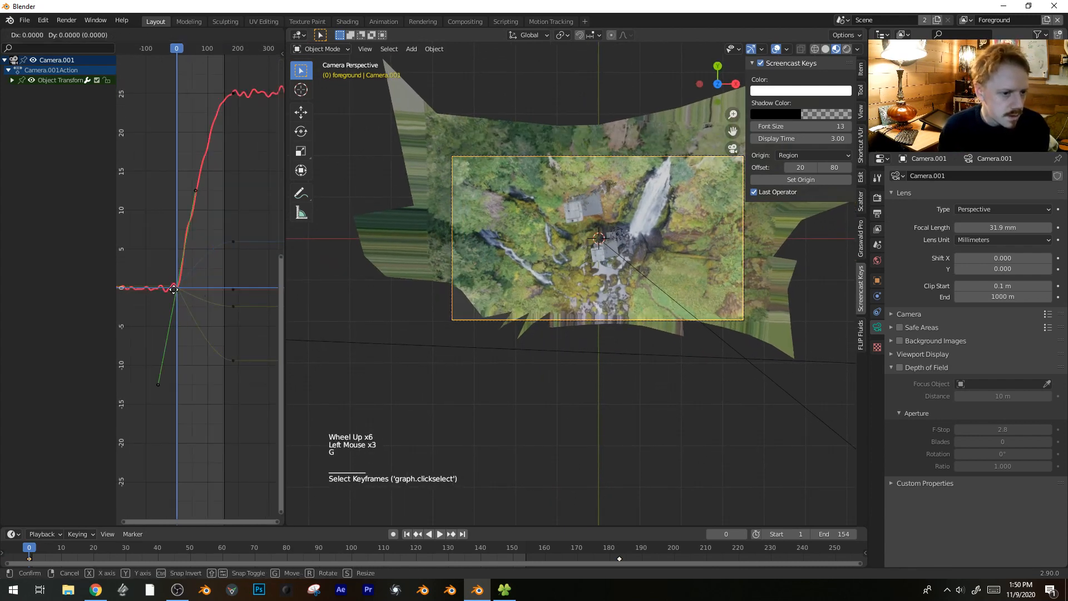
- Preview the camera move up to frame 105, and lower the red curve's end keyframe by about 3.8 along Y
key(space)
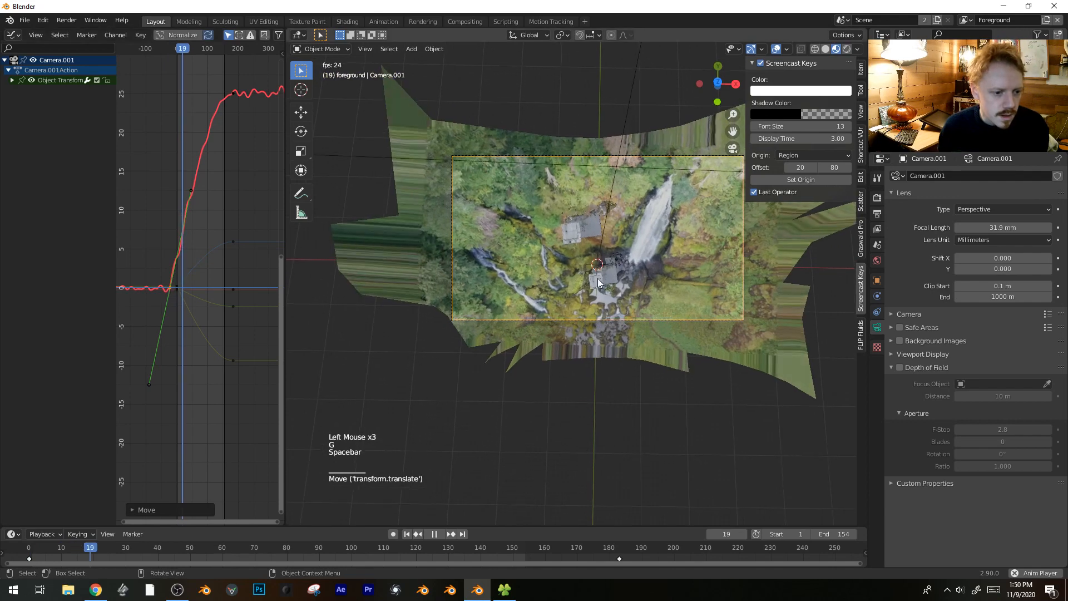
scroll(598, 282, up, 4)
shift+middle_drag(648, 241, 677, 318)
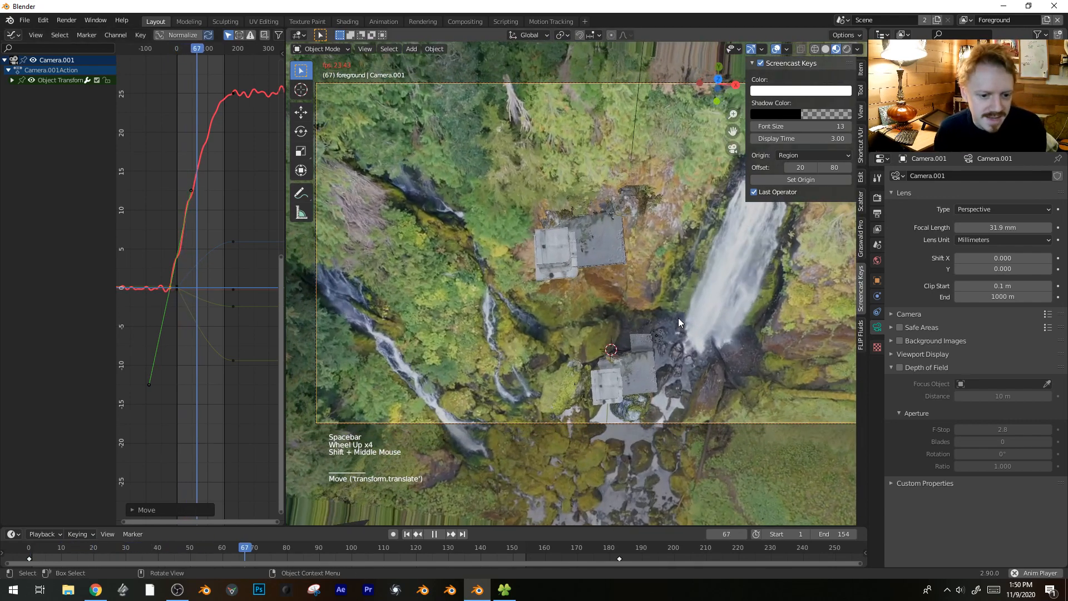
key(space)
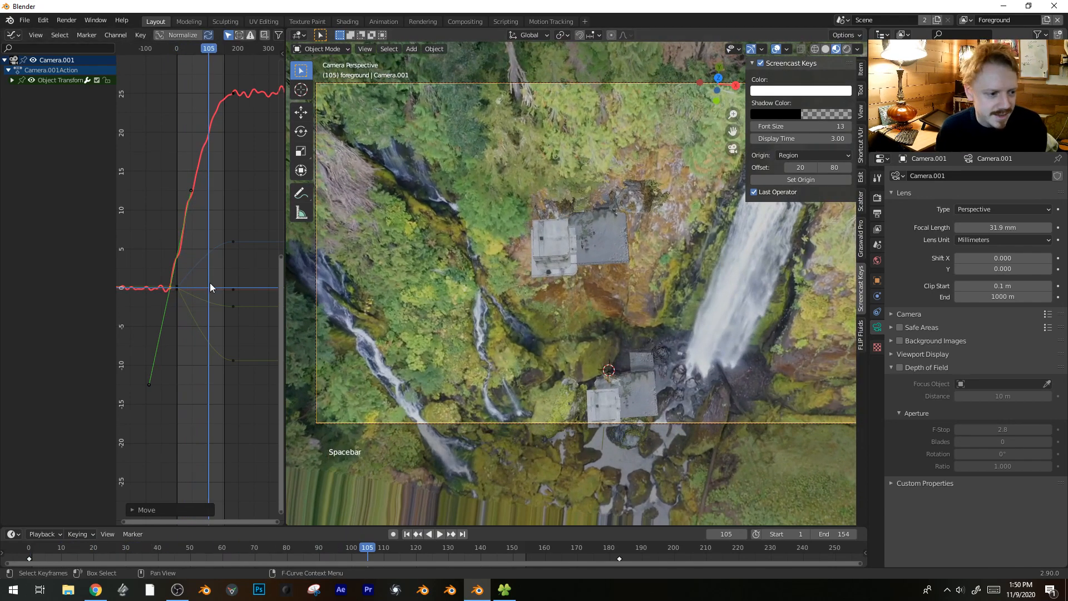
click(229, 96)
key(g)
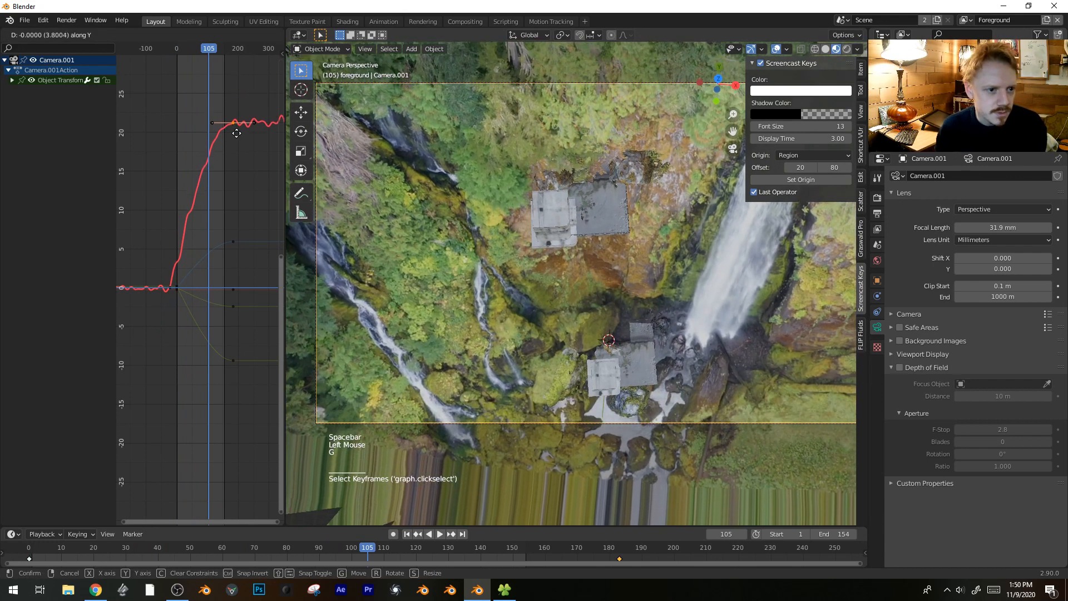
click(237, 132)
- Lower the blue camera curve's end keyframe to a value of about 2, and play back the new camera move
scroll(633, 376, down, 2)
scroll(539, 331, up, 1)
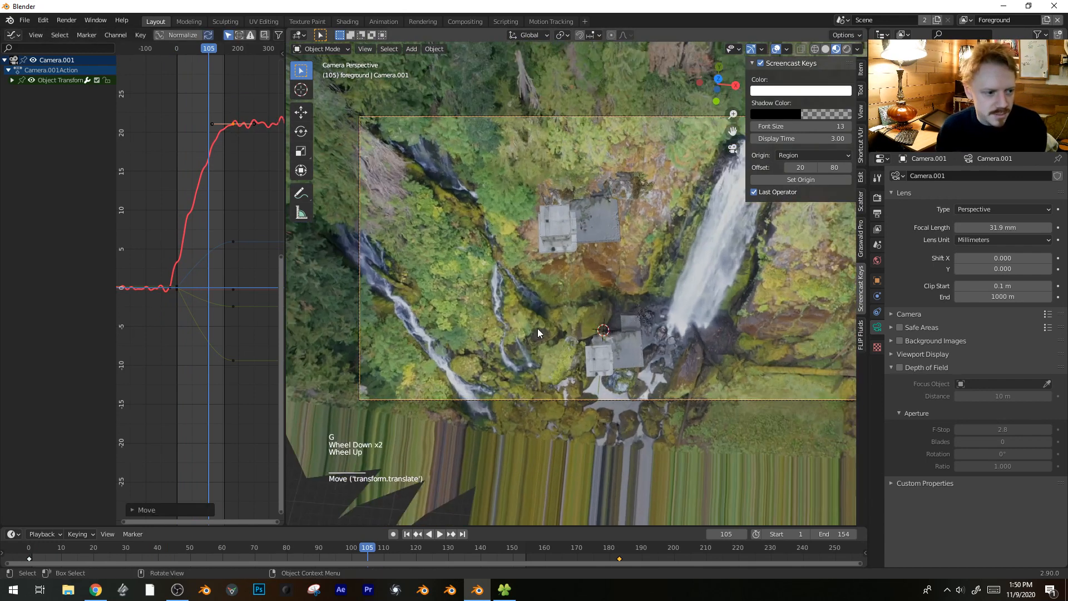
click(233, 243)
key(g)
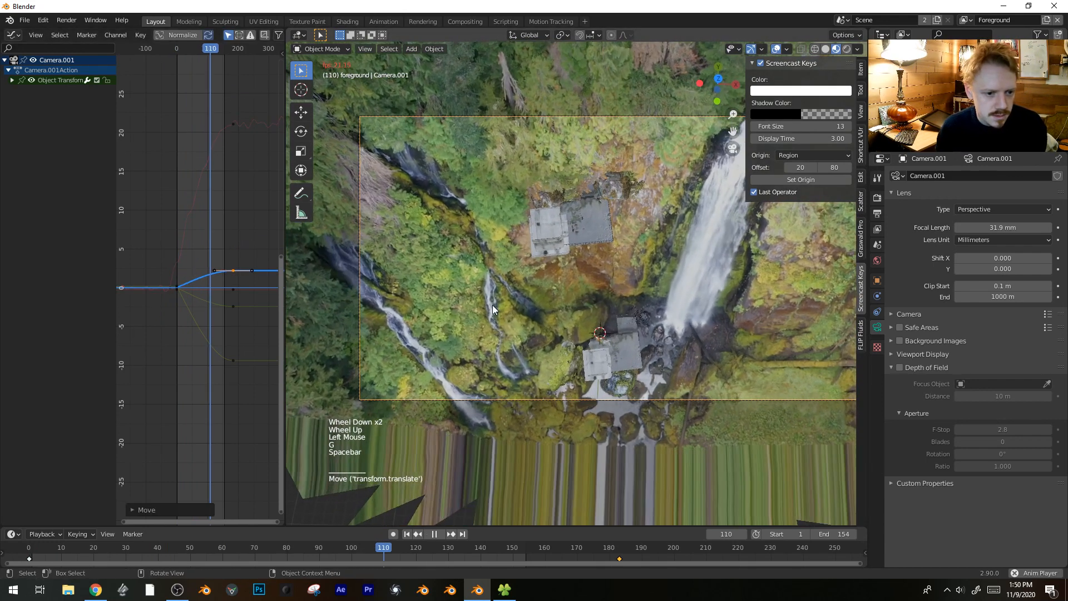
key(space)
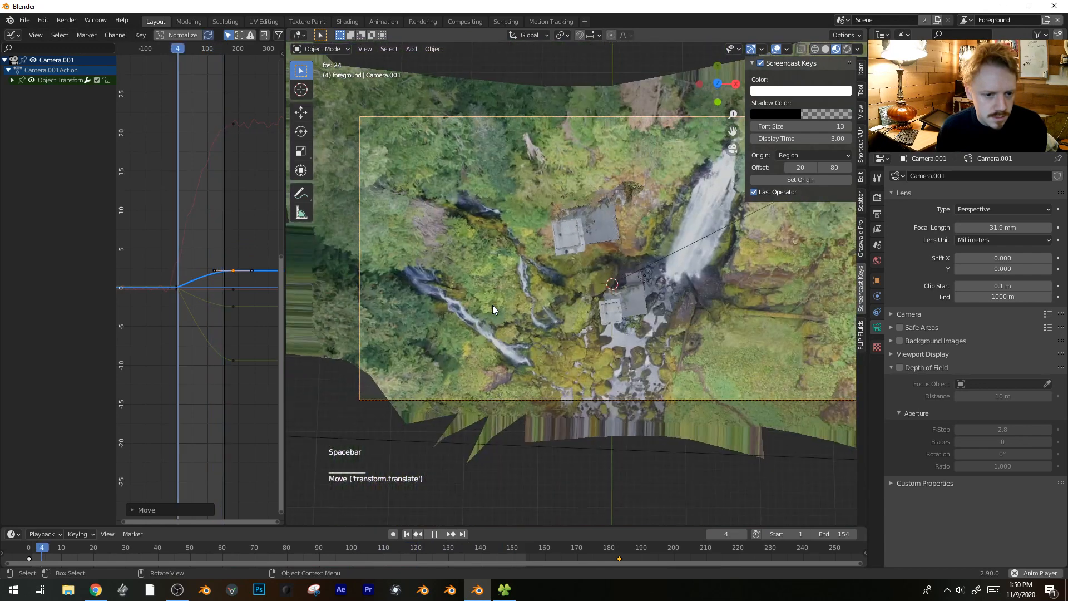
key(space)
key(space)
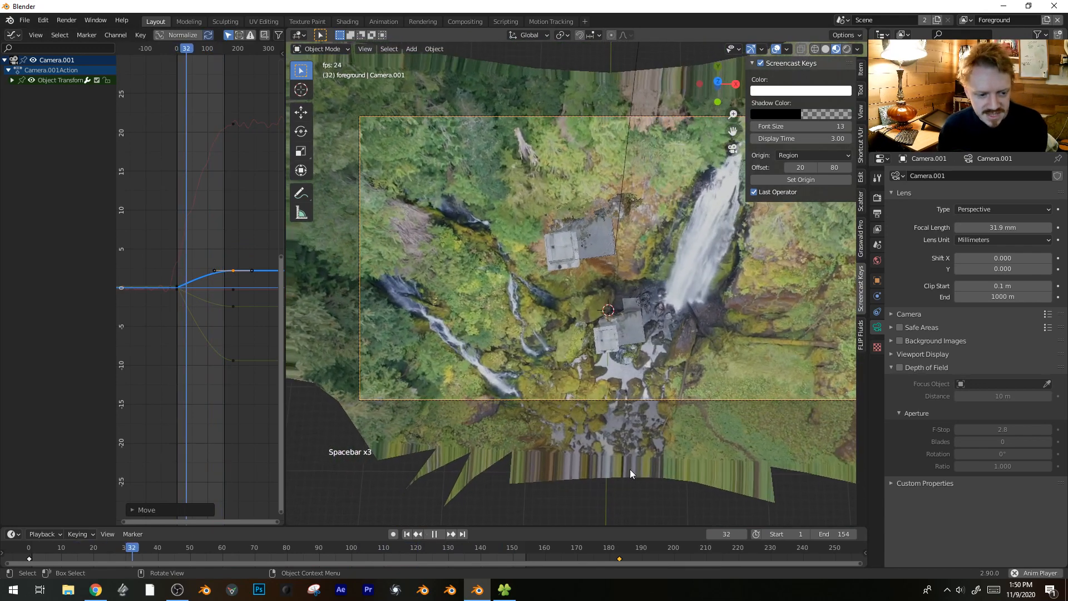
scroll(740, 356, down, 3)
key(space)
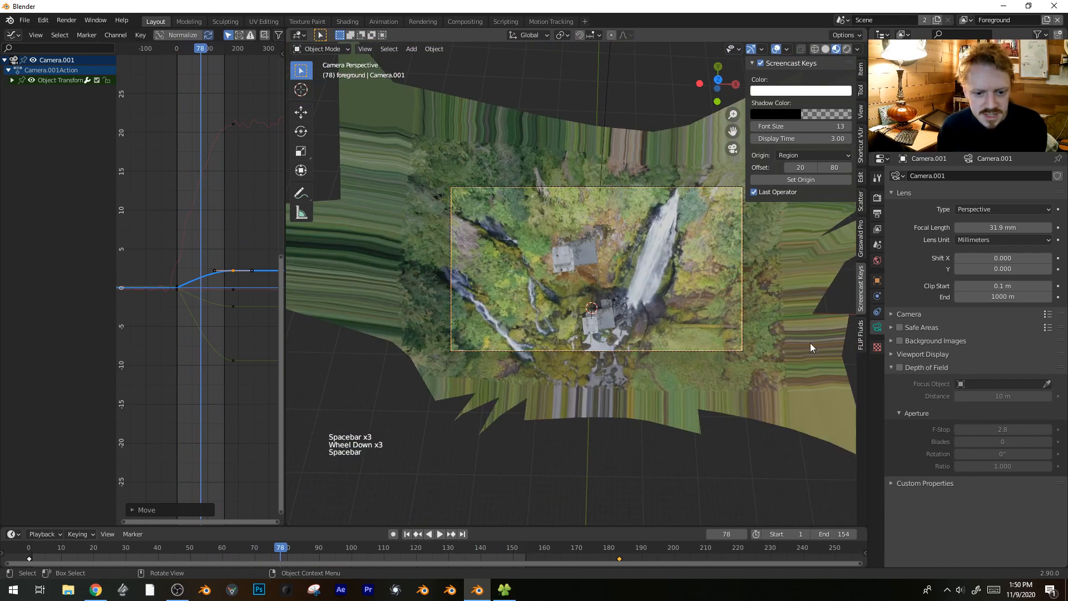
- Set the camera's passepartout opacity to about 0.95 and play back the camera move with the overlays hidden
scroll(741, 352, up, 2)
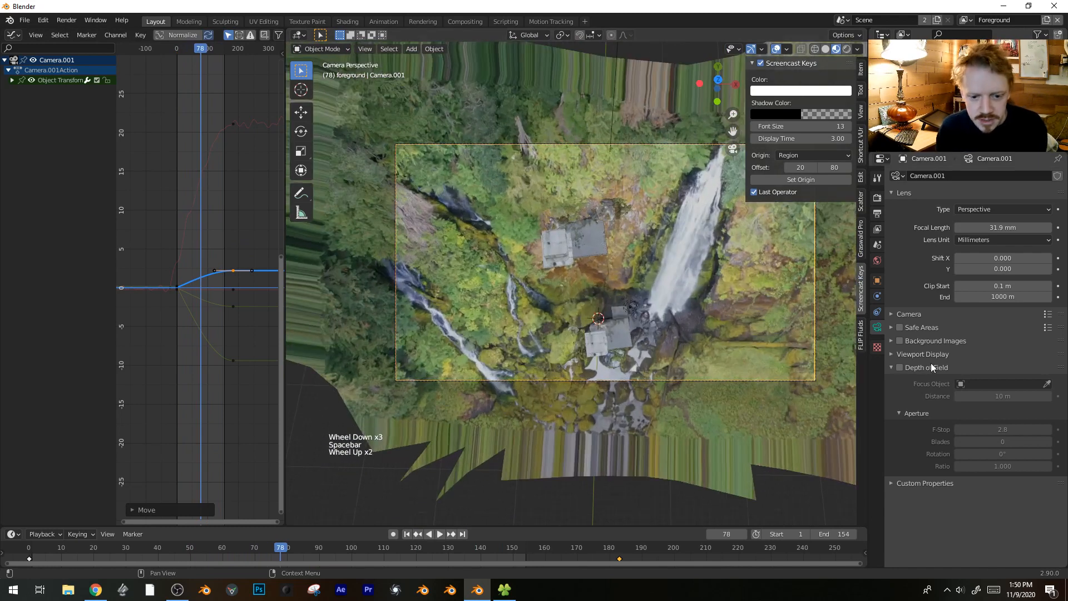
click(895, 356)
click(899, 451)
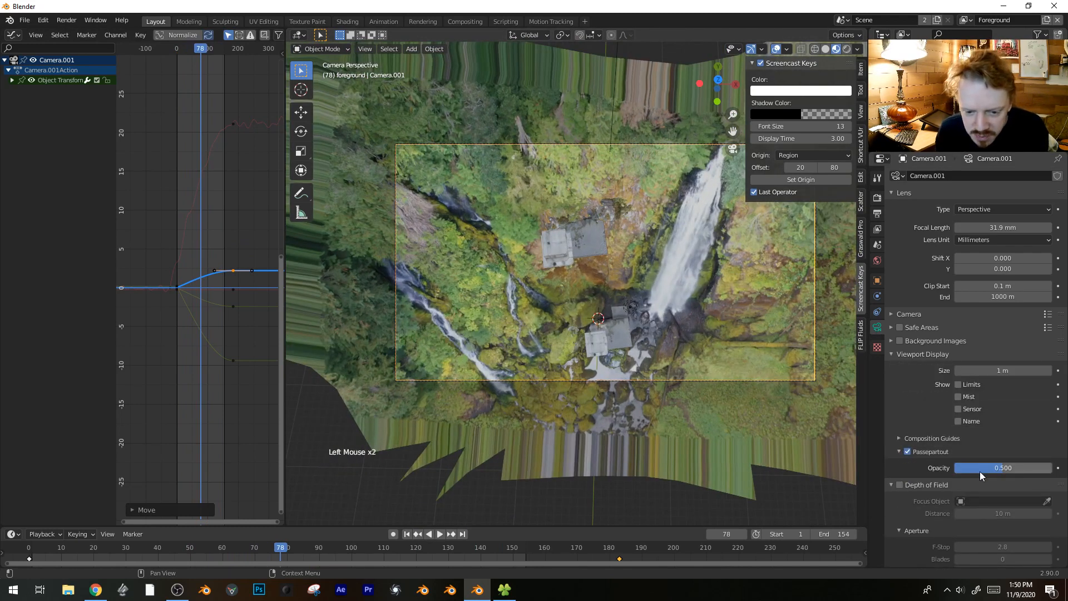
drag(1007, 467, 1047, 467)
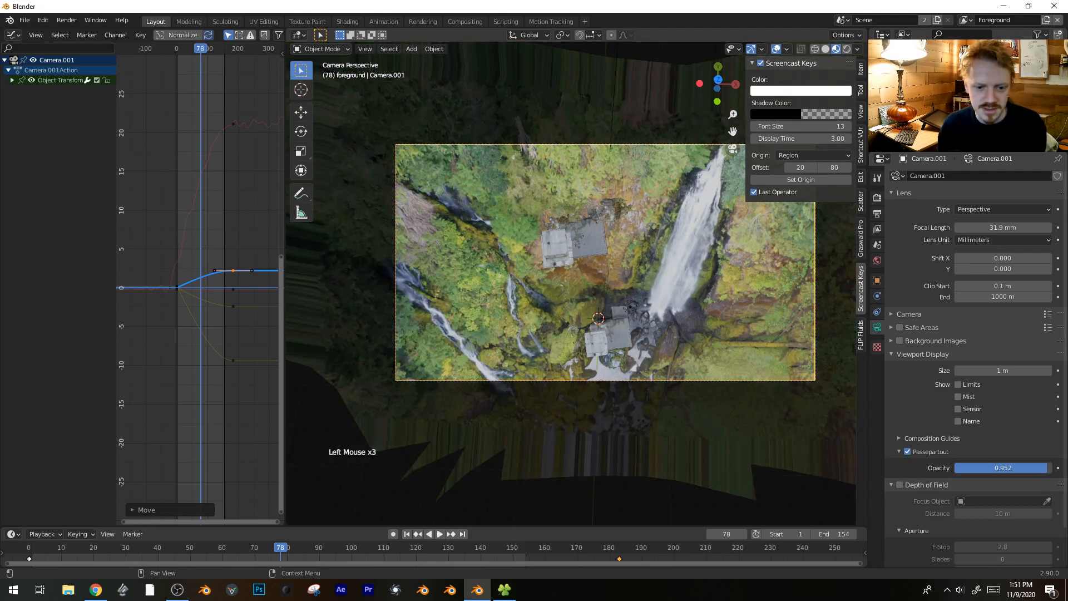
key(space)
key(shift+alt+z)
scroll(690, 311, up, 2)
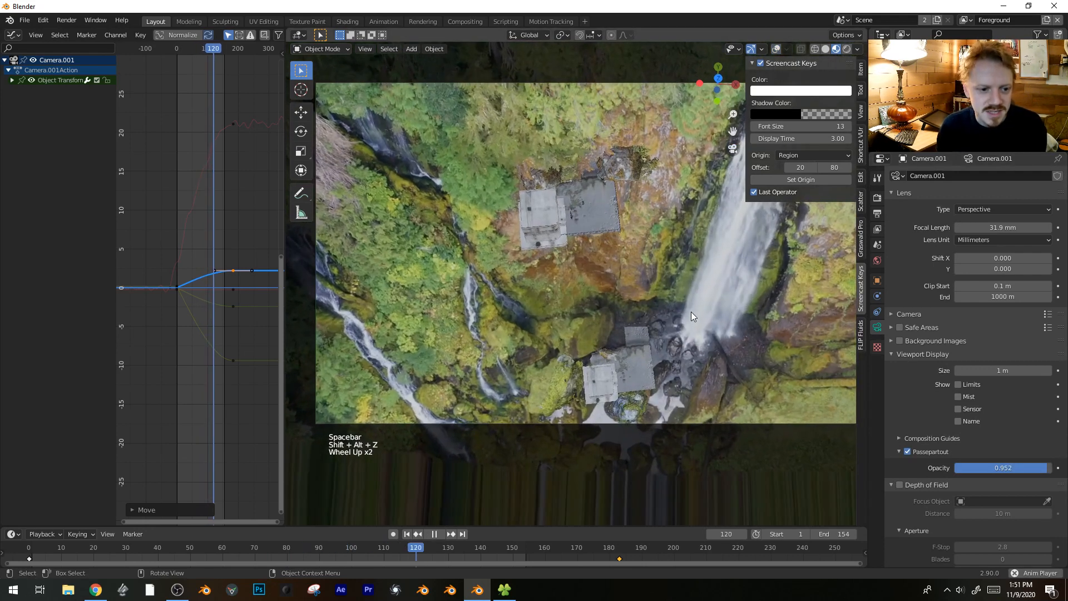
key(space)
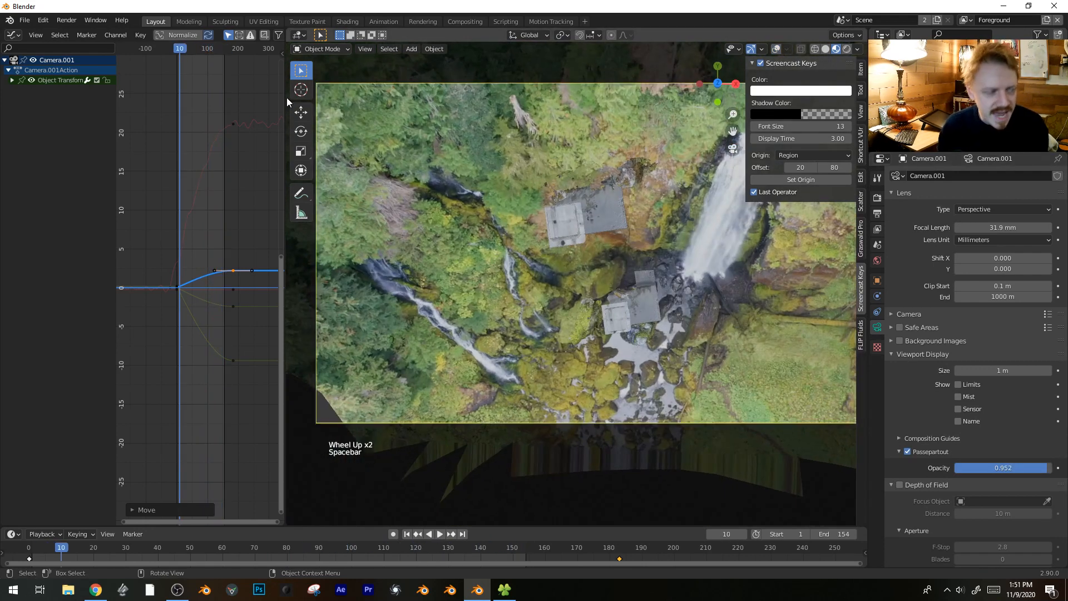
- Import Angled_Whispy_Steam.mov from the Elements folder as an image plane with an Emit material
click(24, 21)
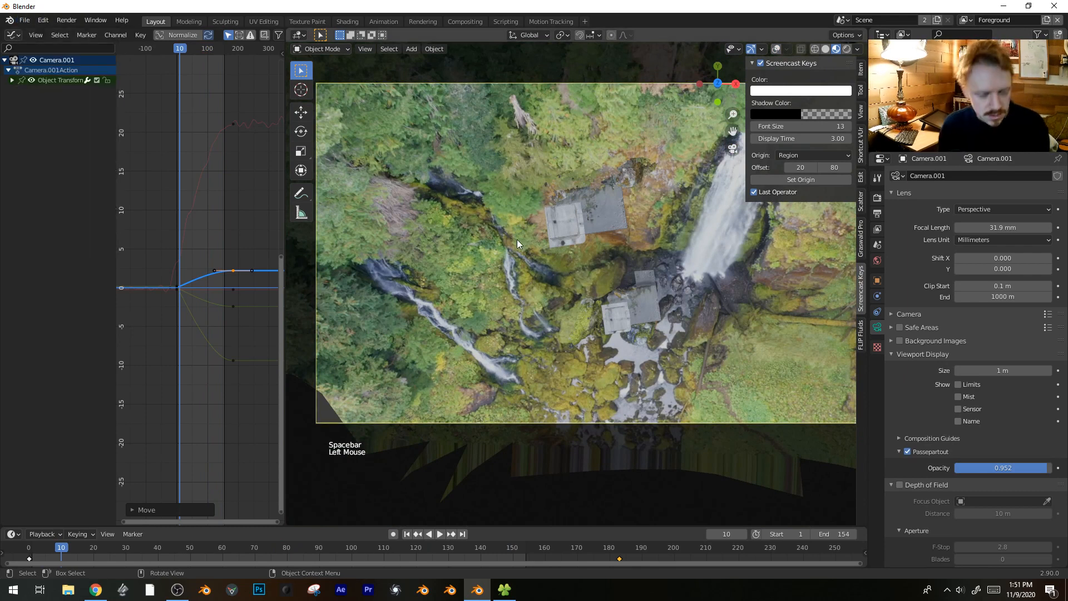
key(F3)
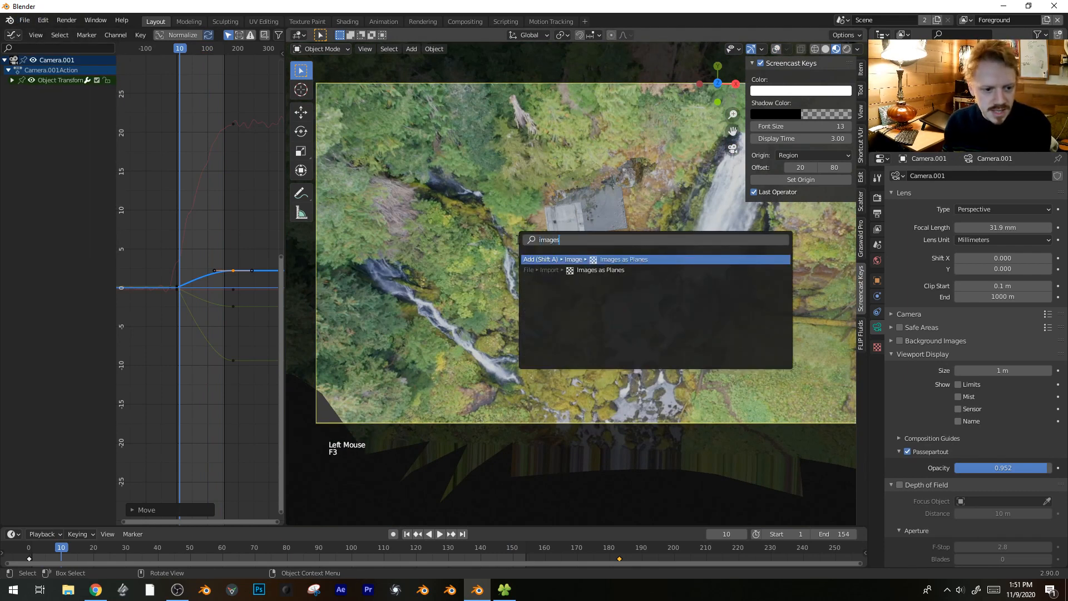
key(Return)
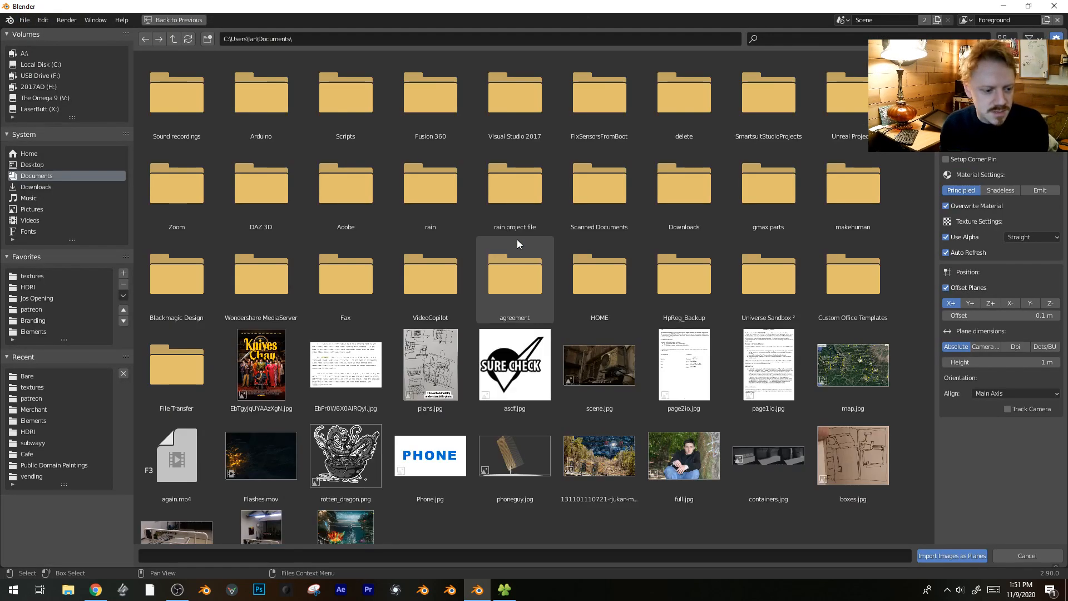
double_click(33, 331)
click(178, 193)
click(1039, 191)
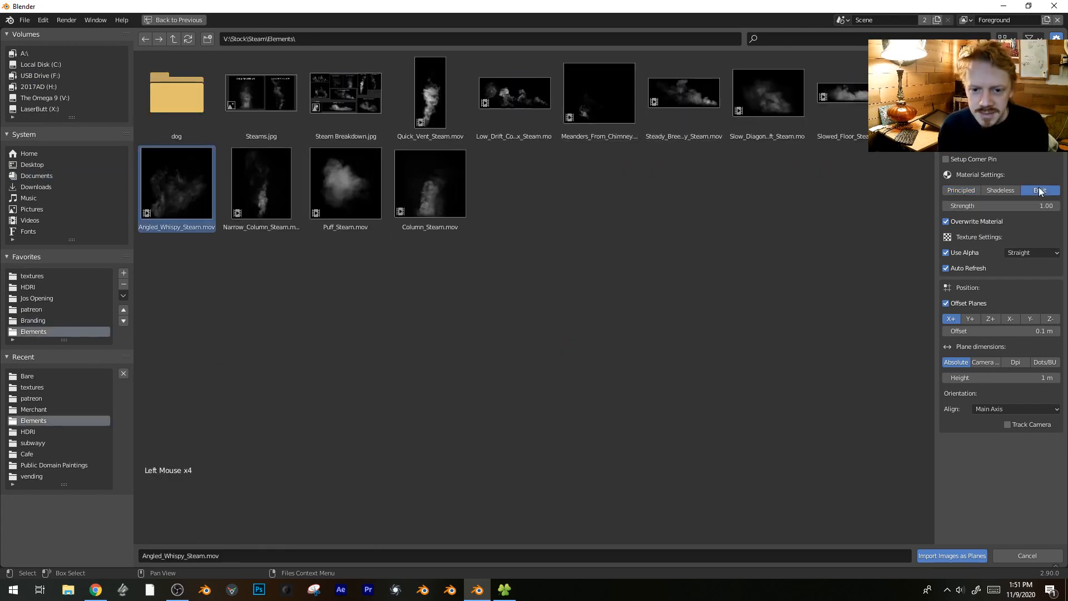
click(952, 556)
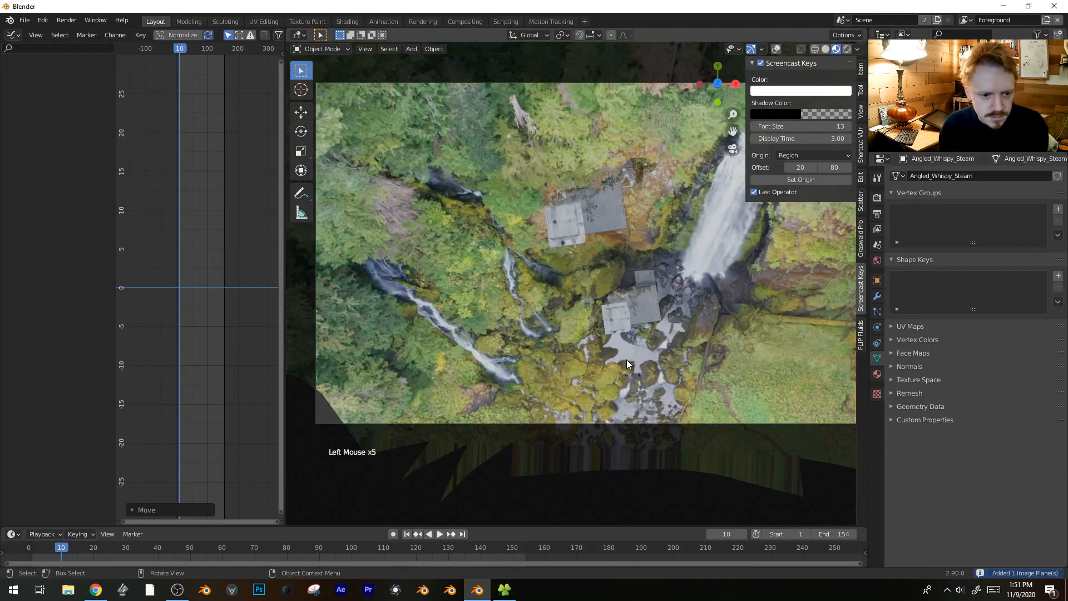
- Raise the steam plane along Z above the waterfall terrain and scale it up by about 9.35
middle_click(625, 328)
scroll(625, 328, down, 5)
key(g)
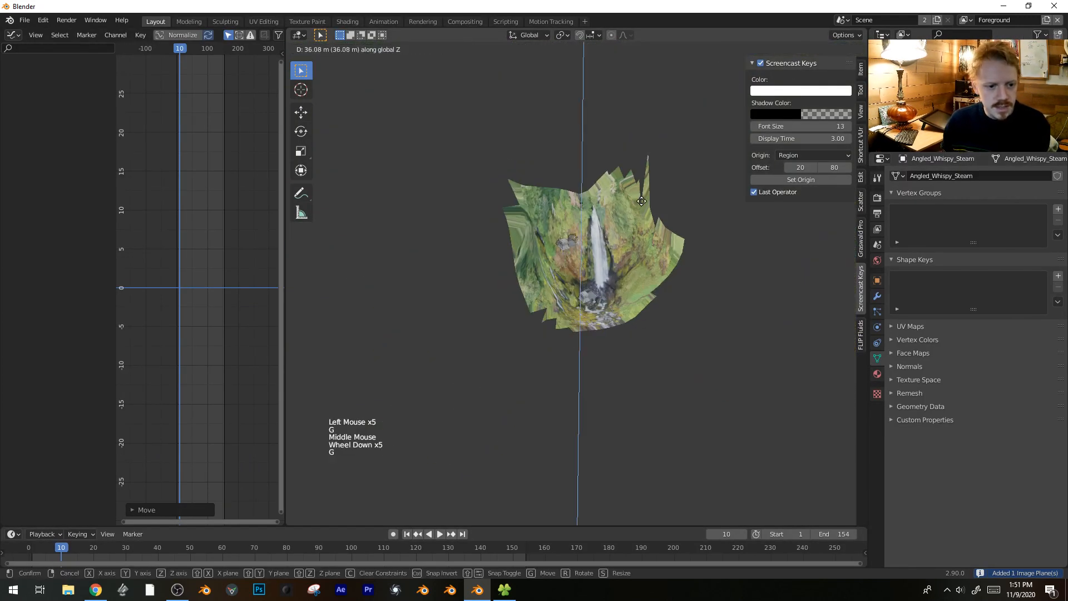
key(s)
click(442, 324)
scroll(594, 261, up, 5)
middle_click(620, 227)
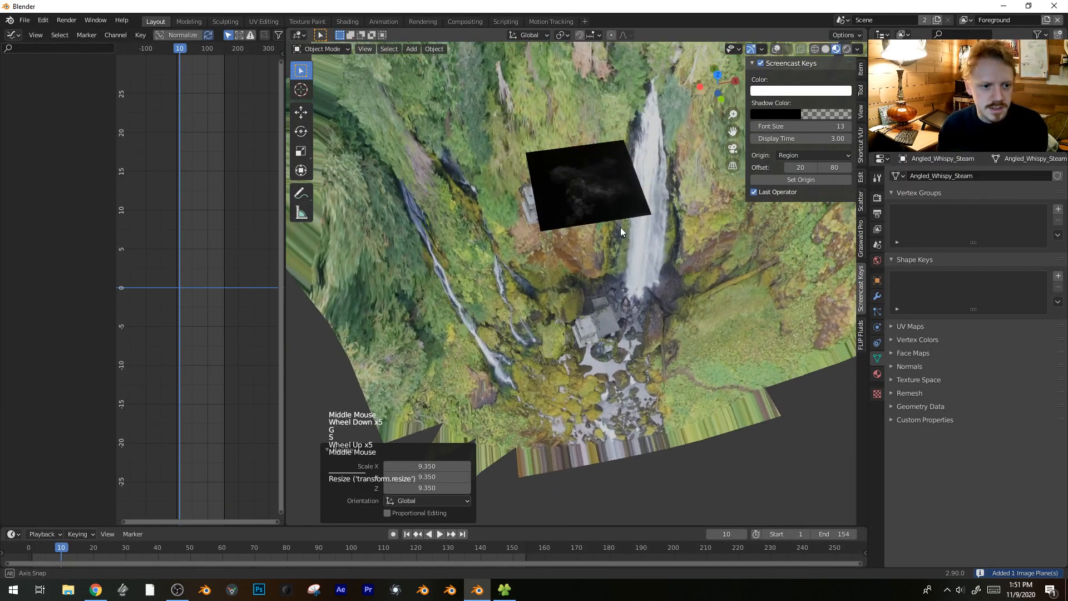
- Play the animation to check the steam footage on the enlarged plane
key(space)
scroll(602, 210, up, 3)
shift+middle_drag(606, 270, 606, 268)
scroll(607, 268, down, 1)
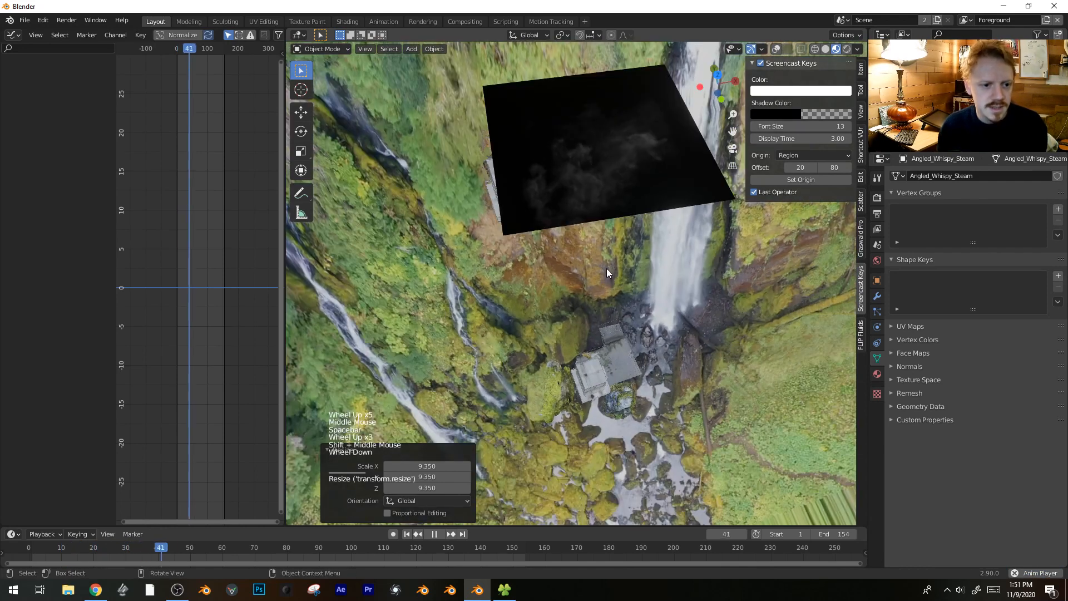
key(space)
- Show the steam plane's material in the Shader Editor and move the image texture node clear of the shader nodes
click(13, 35)
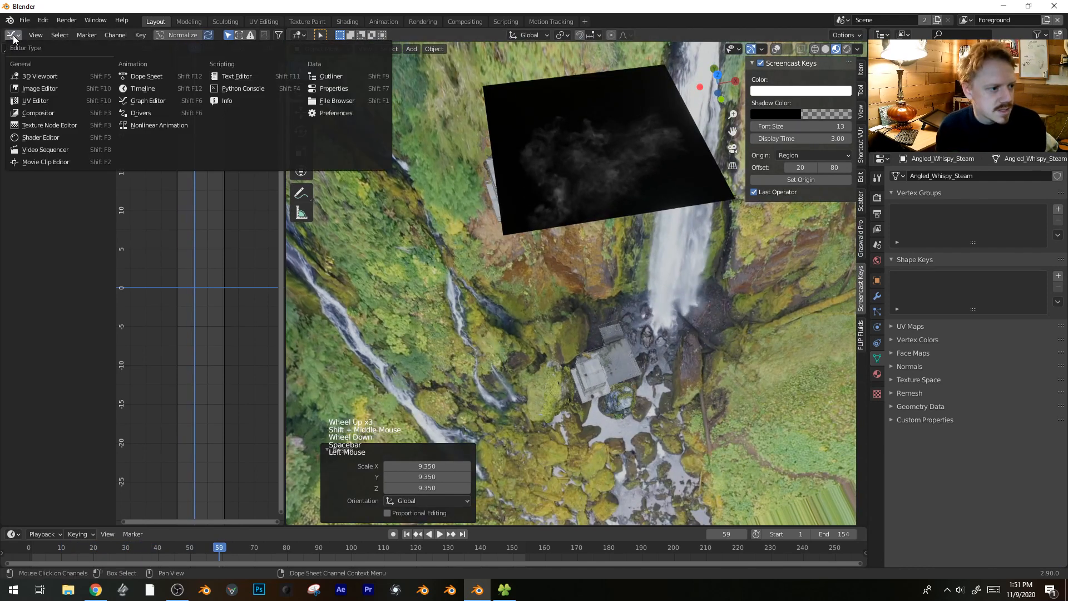
click(48, 138)
middle_drag(156, 162, 205, 153)
key(alt+a)
click(53, 308)
key(g)
click(54, 273)
middle_drag(113, 300, 151, 298)
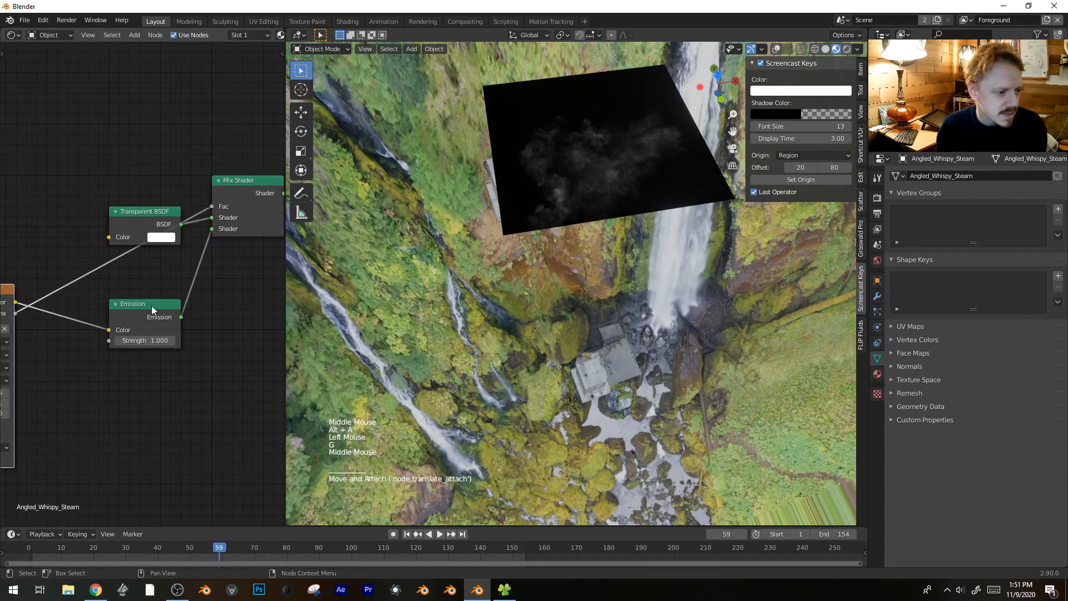
- Cut the steam texture's existing links, connect its Color to the Mix Shader's Fac, and spread out the Transparent and Emission nodes
middle_drag(63, 272, 86, 270)
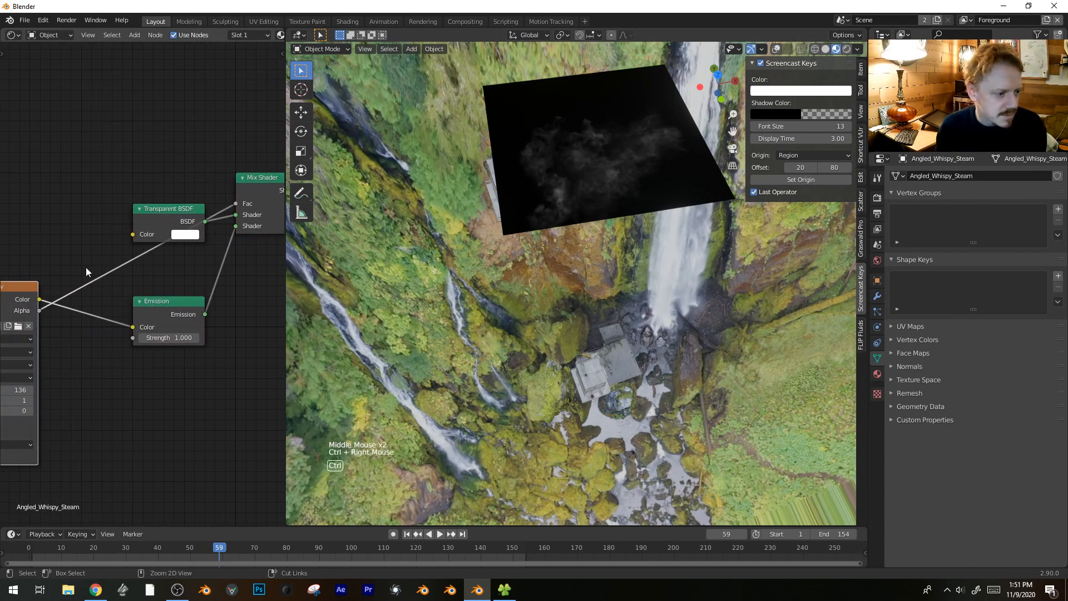
ctrl+right_drag(86, 269, 123, 284)
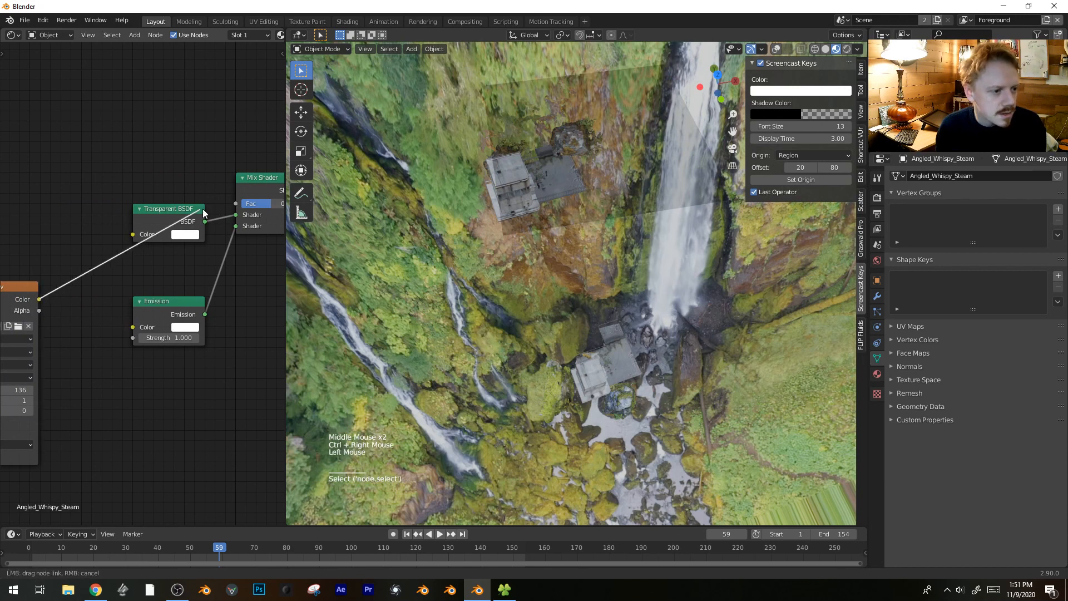
drag(235, 205, 236, 203)
middle_drag(40, 307, 70, 287)
drag(114, 207, 79, 180)
drag(116, 303, 97, 292)
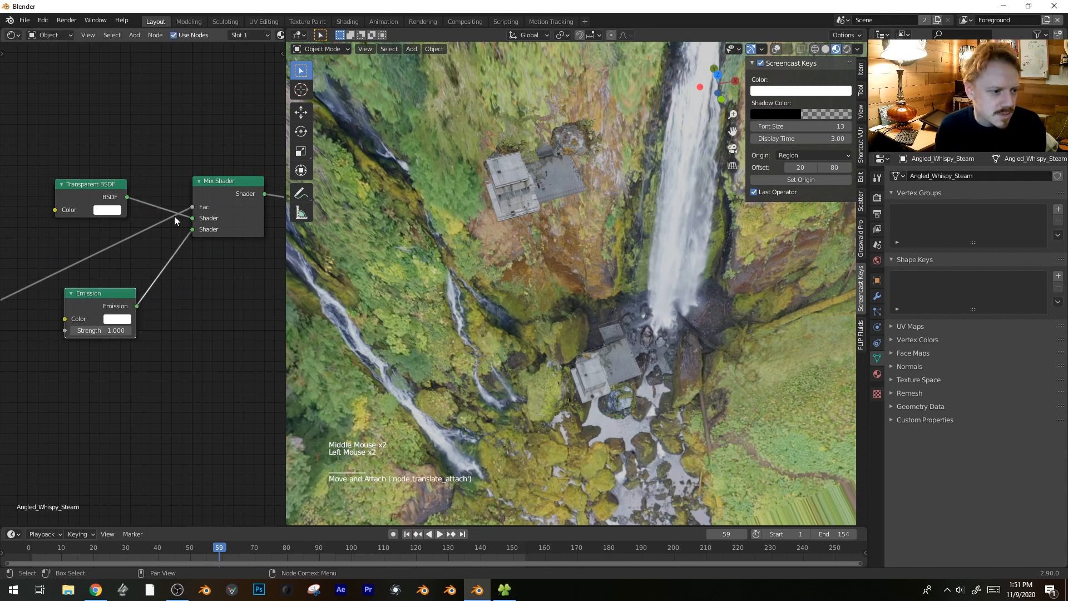
middle_drag(125, 266, 197, 261)
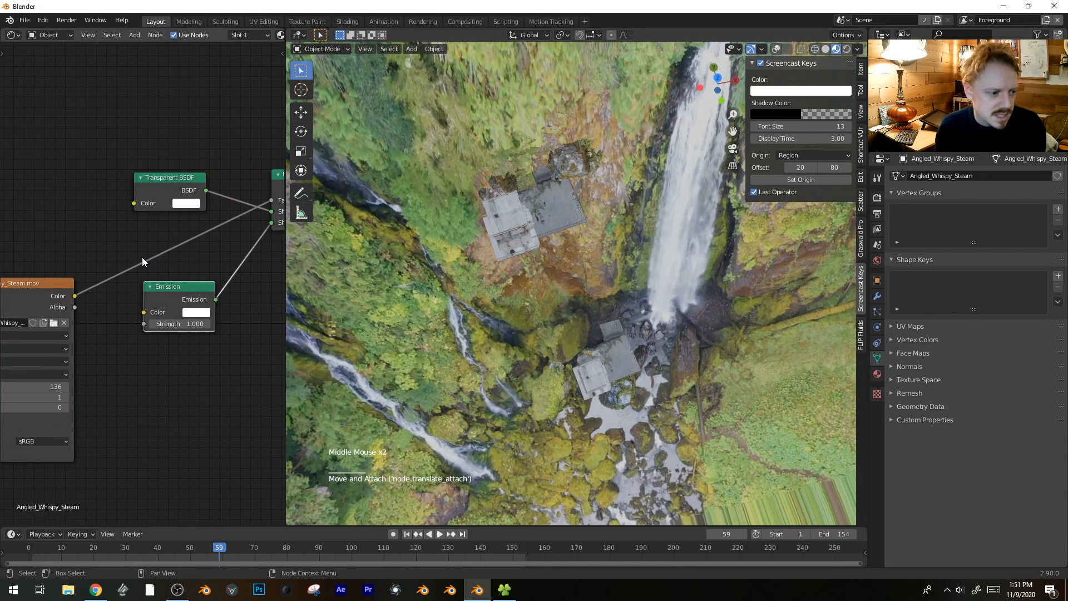
- Insert a ColorRamp between the steam texture's Color and the Mix Shader's Fac, and arrange the nodes around it
key(shift+a)
mouse_move(71, 278)
click(150, 301)
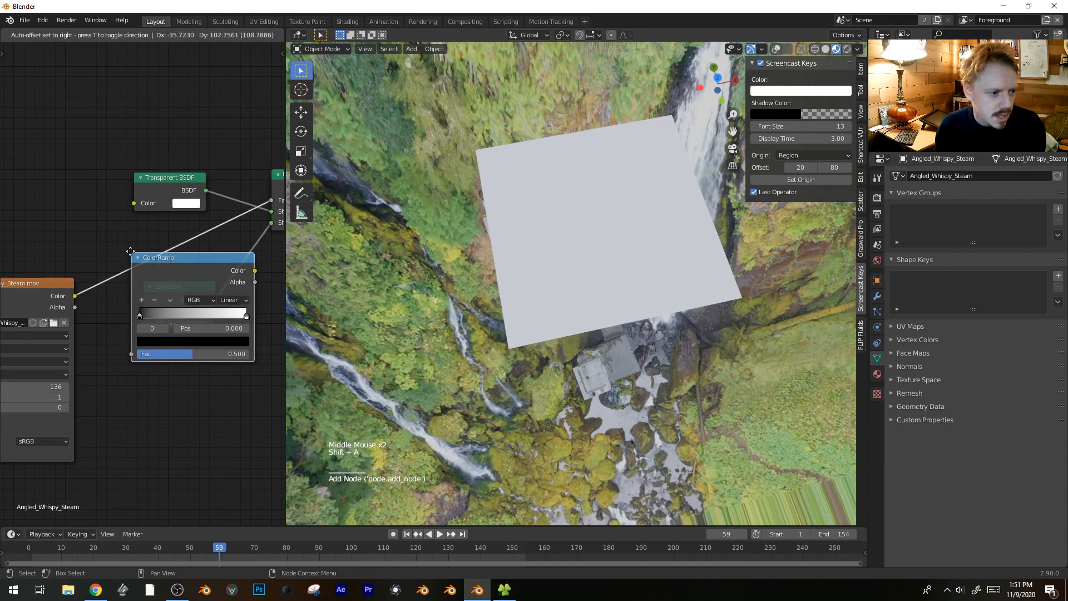
click(278, 260)
middle_drag(278, 260, 230, 257)
drag(158, 251, 124, 332)
drag(129, 280, 213, 358)
drag(109, 271, 144, 225)
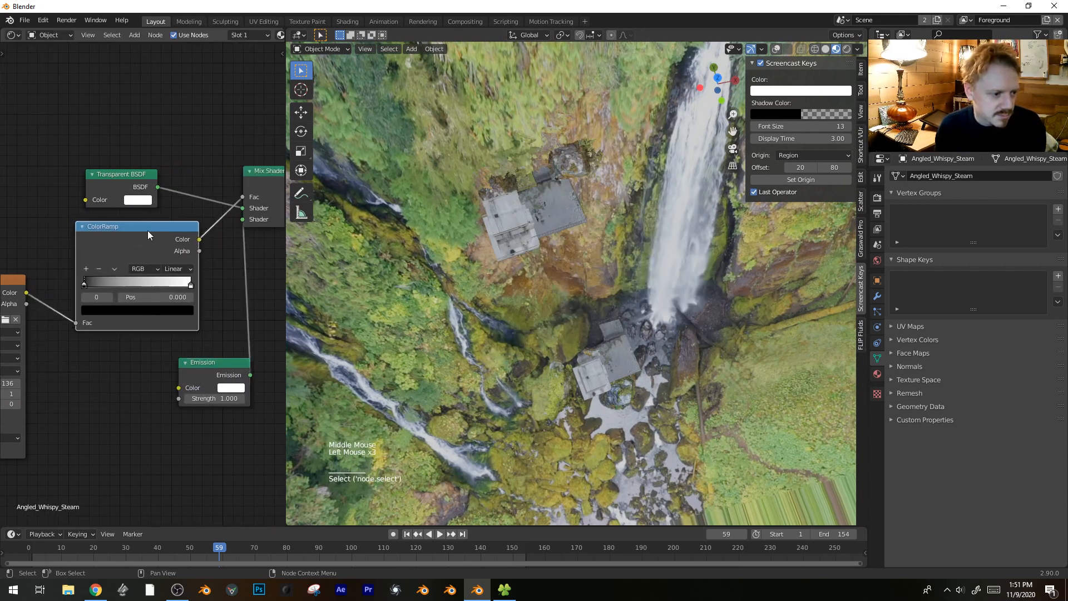
- Move the ColorRamp's white stop to 0.086 and play back the strengthened steam
drag(191, 285, 78, 293)
key(space)
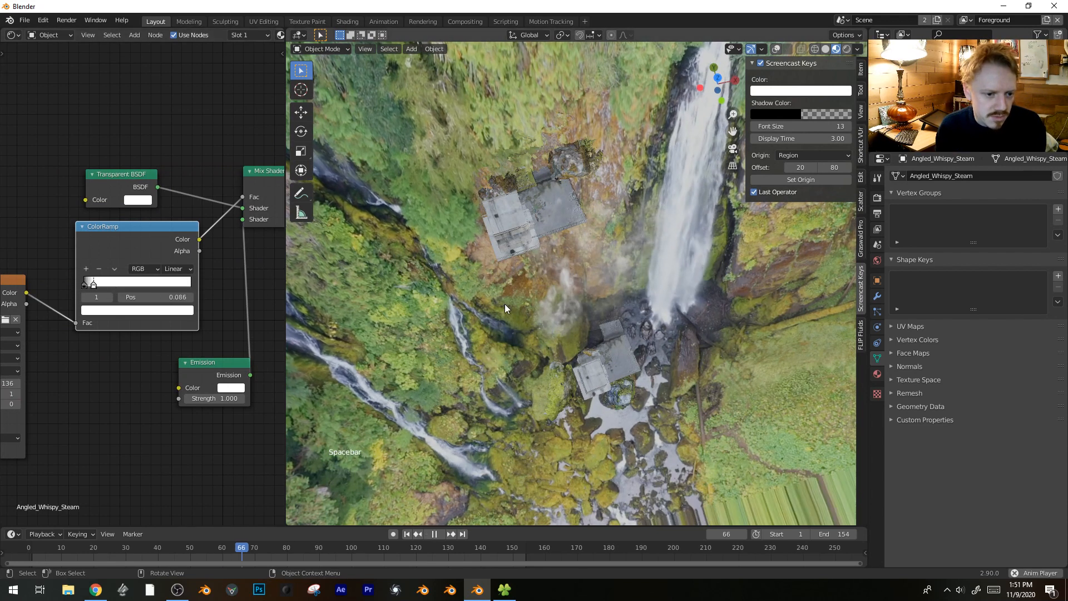
key(space)
middle_drag(116, 404, 239, 305)
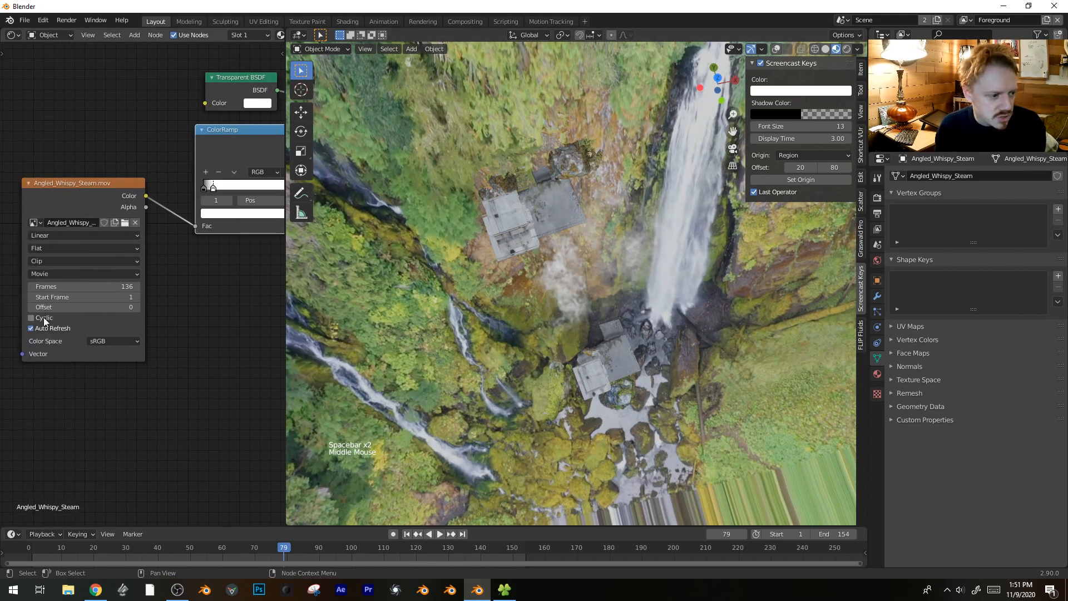
drag(371, 547, 200, 503)
key(space)
scroll(143, 263, up, 1)
- Look through the shader types available for the Emission node, and move the ColorRamp's white stop to 0.295
middle_drag(143, 263, 16, 312)
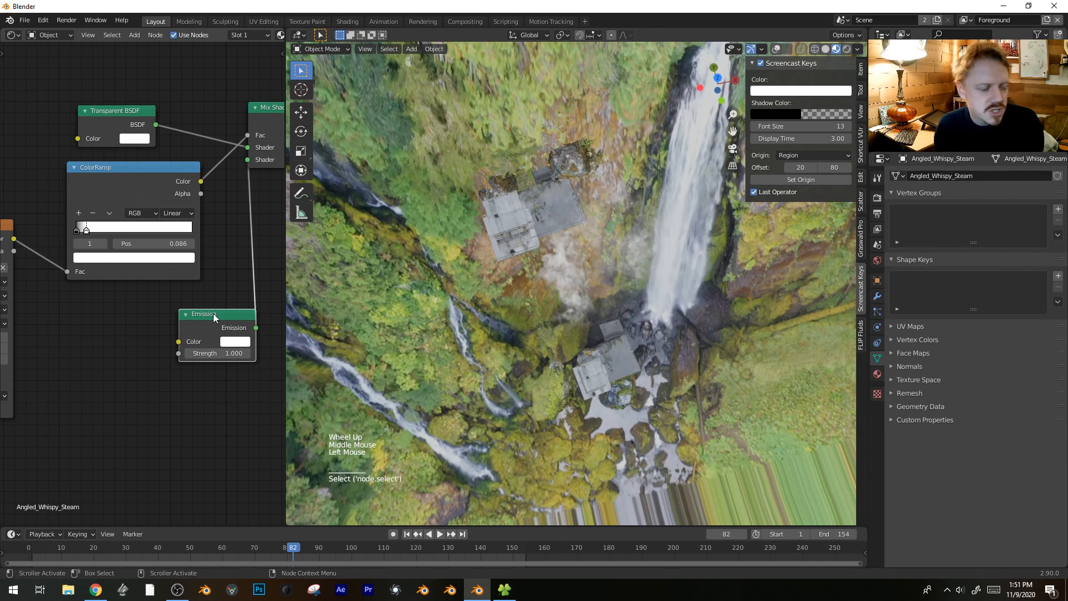
key(shift+s)
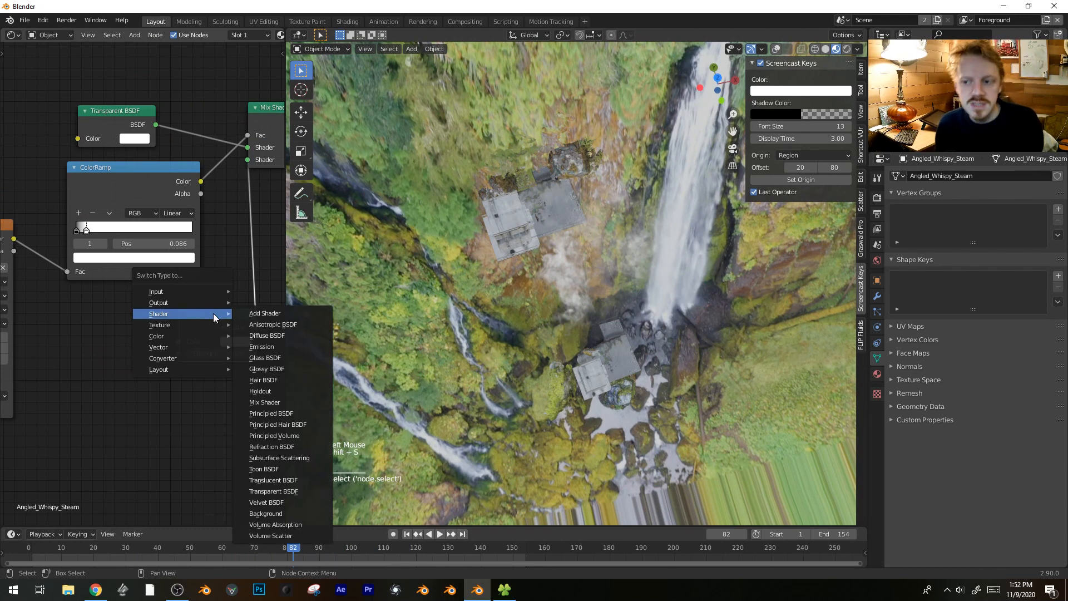
click(262, 346)
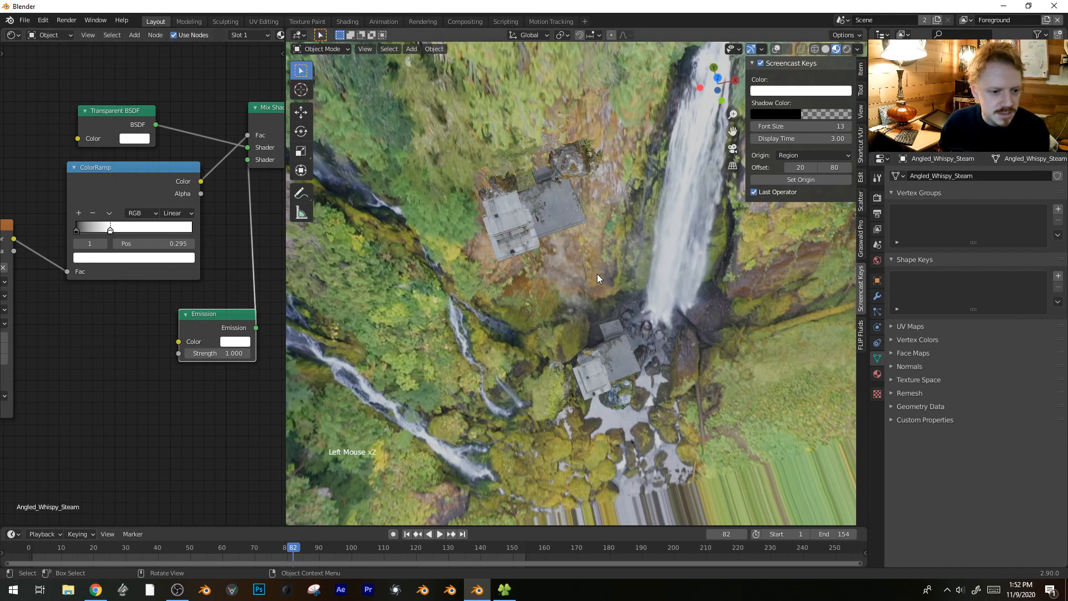
- Move, rotate and scale the steam plane from the top view so that it sits over the waterfall's base
key(shift+alt+z)
key(shift+alt+z)
click(576, 273)
key(shift+alt+z)
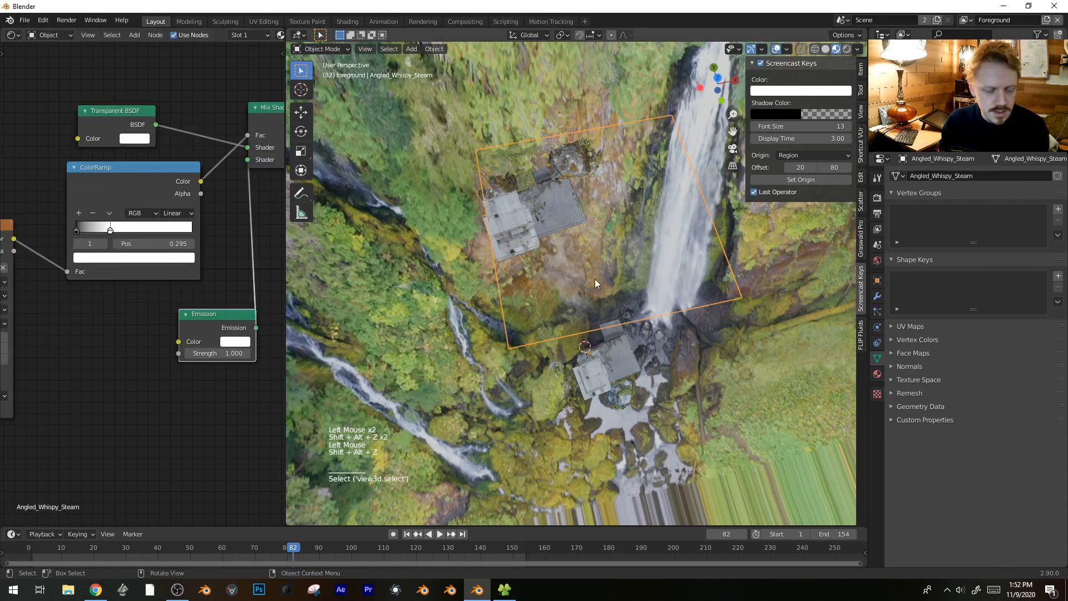
key(KP_7)
key(g)
click(638, 269)
key(r)
click(526, 387)
key(s)
click(509, 396)
key(g)
- Lower the steam plane about 22 m along Z to the waterfall's base, and resize and reposition it in camera view
middle_drag(602, 371, 621, 311)
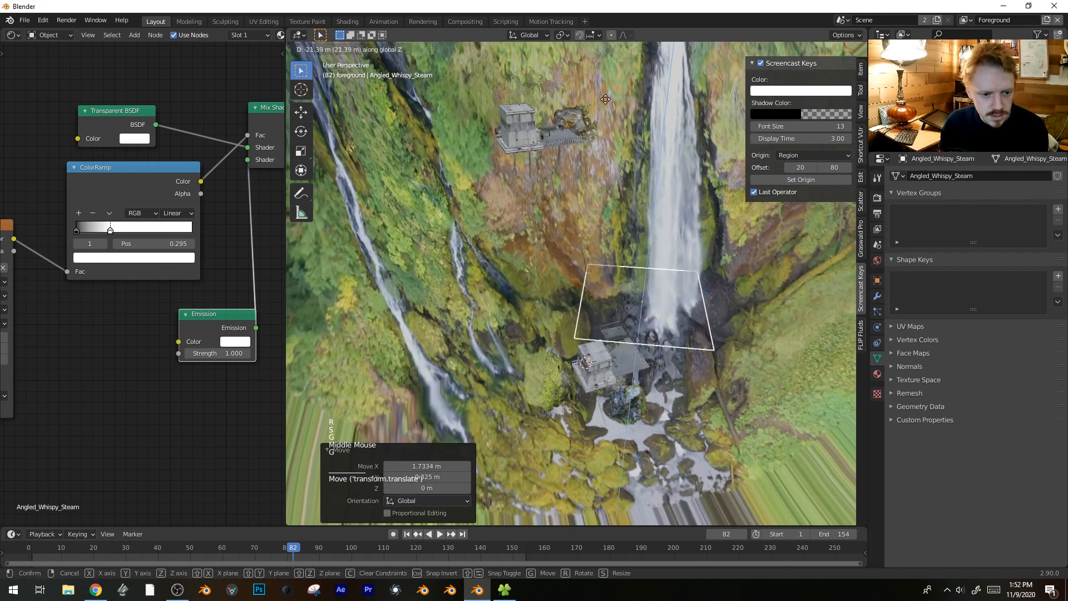
middle_drag(618, 210, 622, 326)
key(KP_0)
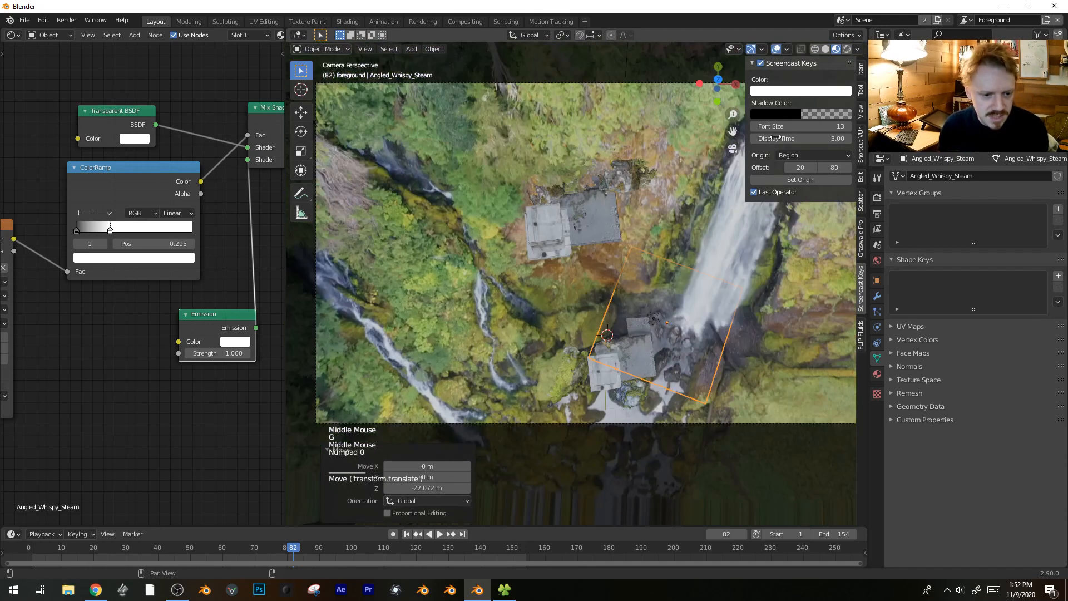
shift+middle_drag(793, 161, 588, 206)
key(s)
click(670, 282)
- Play back the shot without overlays to check the steam at the waterfall's base, and stop at frame 22
key(space)
key(shift+alt+z)
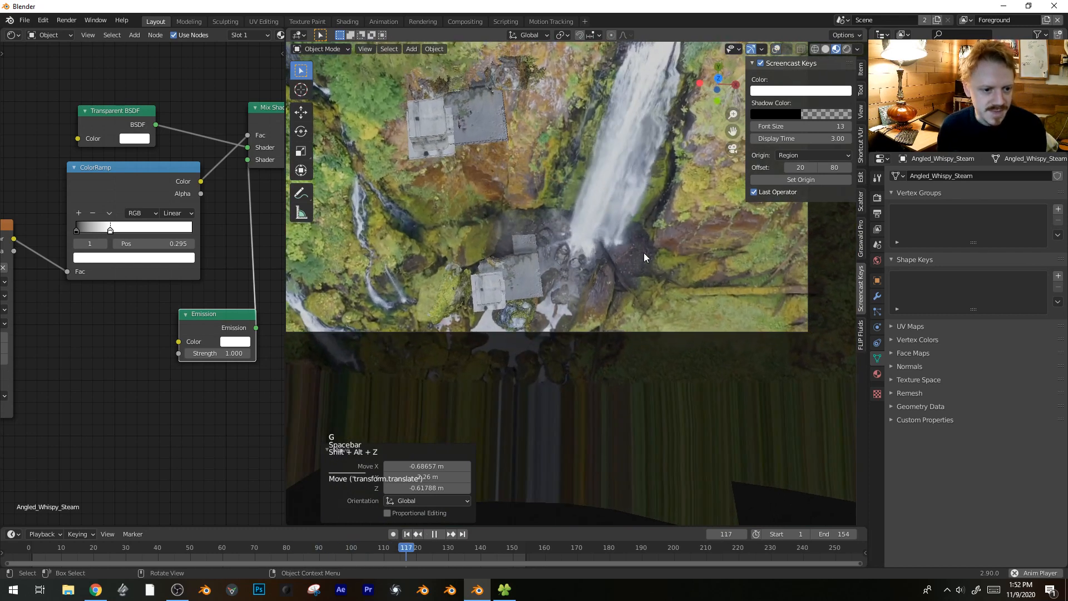
key(shift+alt+z)
click(573, 221)
key(space)
- Focus on the steam plane and raise it about 0.15 m along Z above the rocks
click(565, 225)
key(KP_Decimal)
middle_drag(566, 264, 555, 226)
key(g)
key(z)
click(565, 175)
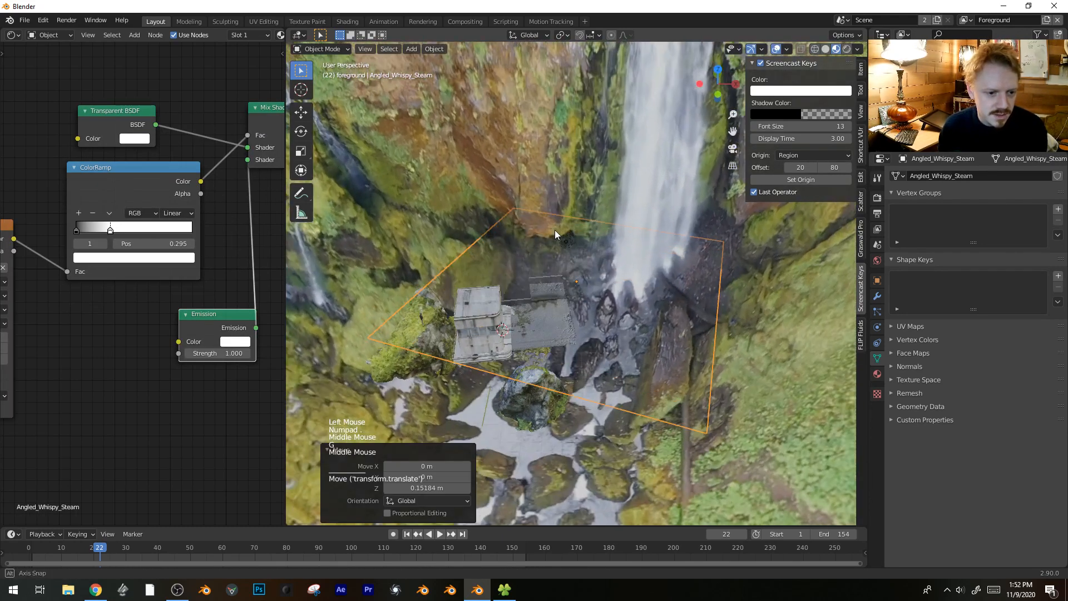
- Make a linked duplicate of the steam plane in camera view, offset it along Z, and scale, rotate and position it over the waterfall
scroll(556, 233, down, 5)
key(KP_0)
key(alt+d)
key(z)
key(g)
shift+middle_drag(601, 169, 538, 253)
key(s)
key(r)
click(575, 330)
key(g)
click(452, 270)
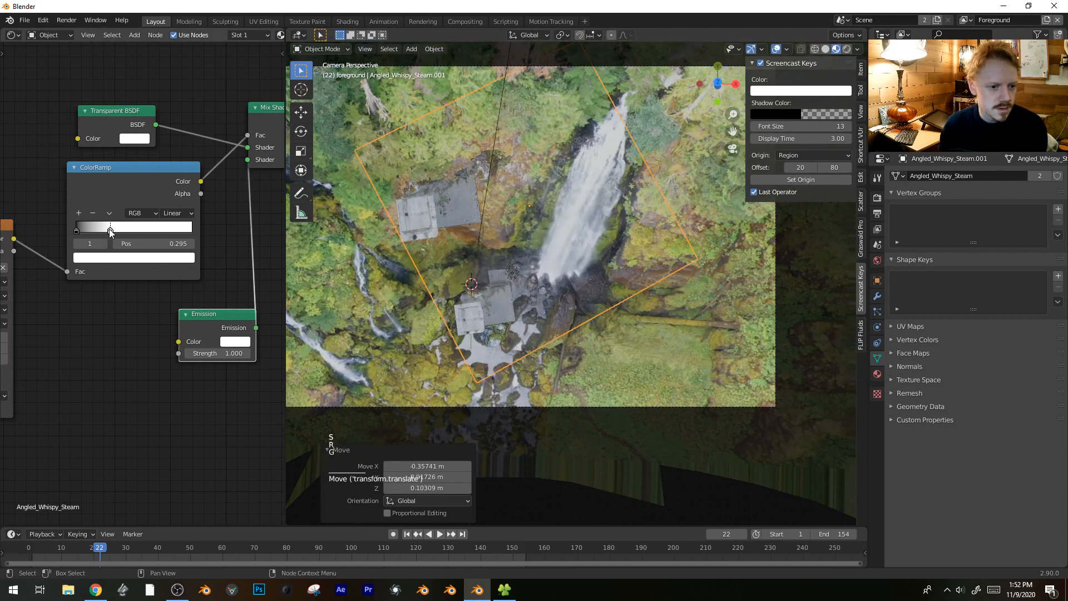
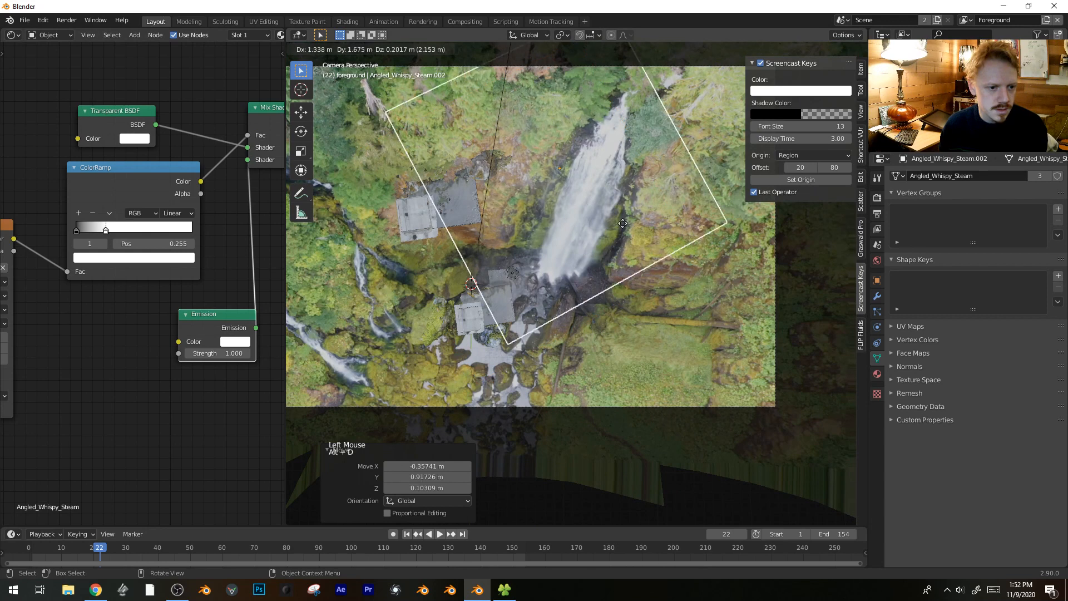
- Set the ColorRamp's white stop to 0.255, and rotate and position another linked steam duplicate around the waterfall's base
click(615, 256)
key(r)
click(648, 222)
key(g)
key(z)
click(686, 258)
key(g)
click(712, 286)
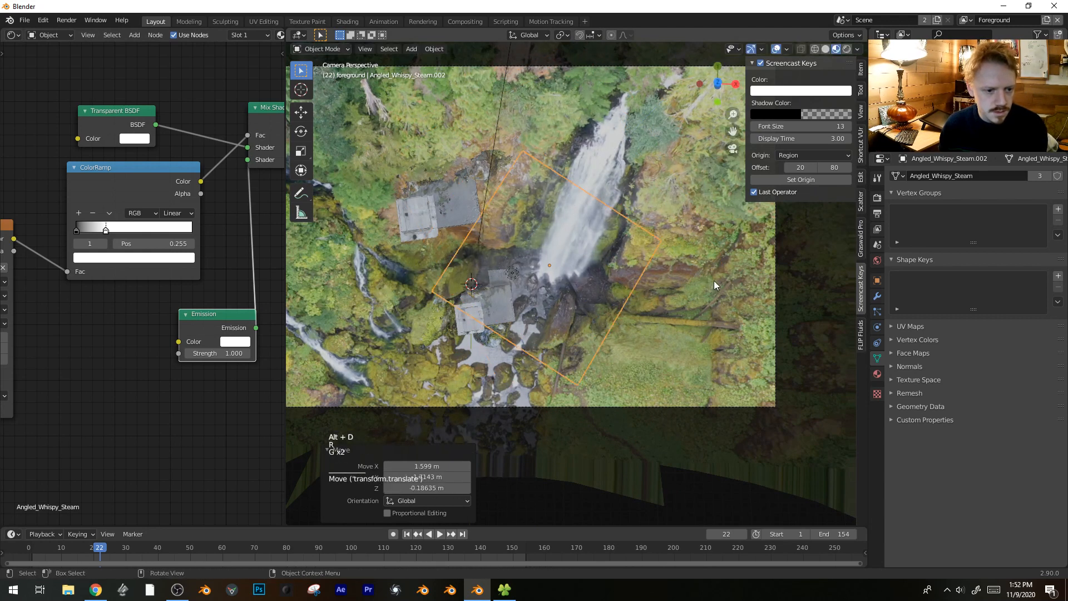
key(r)
click(675, 219)
key(g)
click(696, 221)
- Make a linked duplicate of the steam plane, rotate it and offset it up along the waterfall
key(alt+d)
key(r)
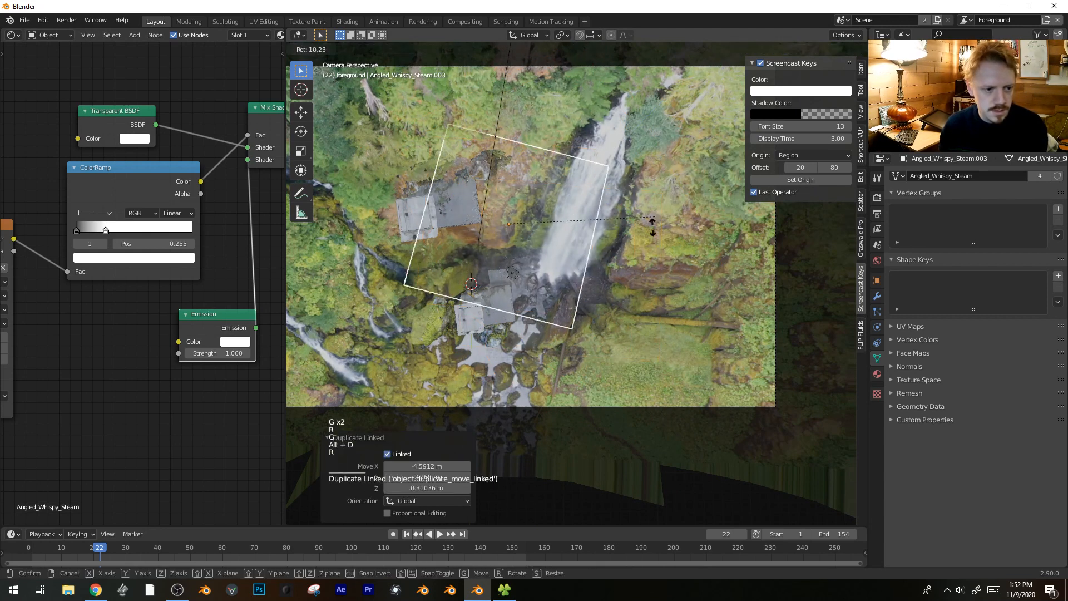
click(656, 222)
click(625, 247)
middle_drag(625, 246, 547, 265)
key(KP_0)
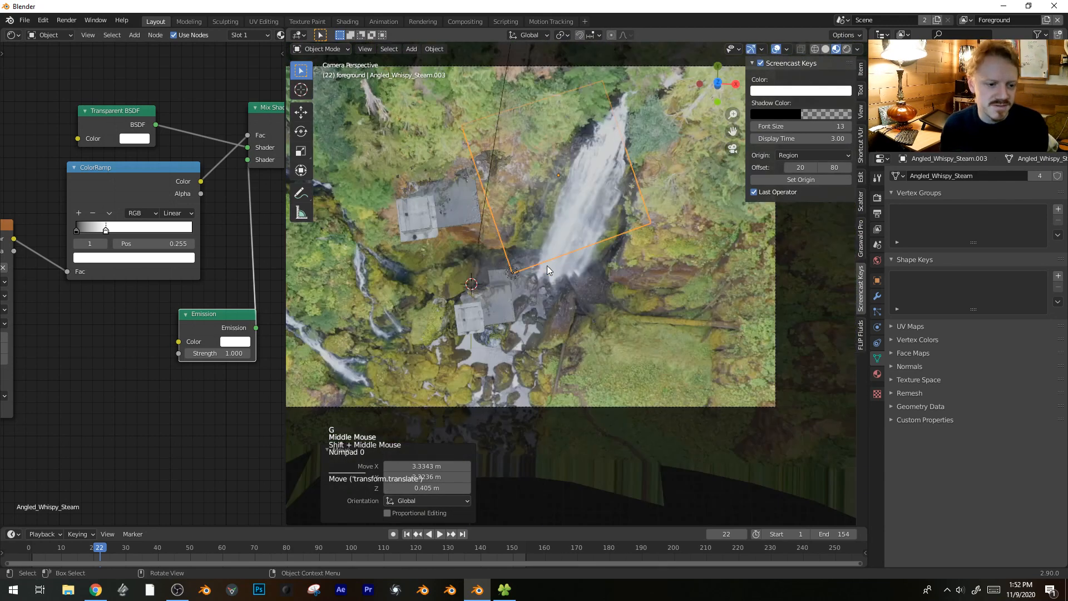
- Reposition the new steam duplicate over the upper waterfall in camera view and rotate it about 19.9° in the view plane
scroll(572, 212, up, 1)
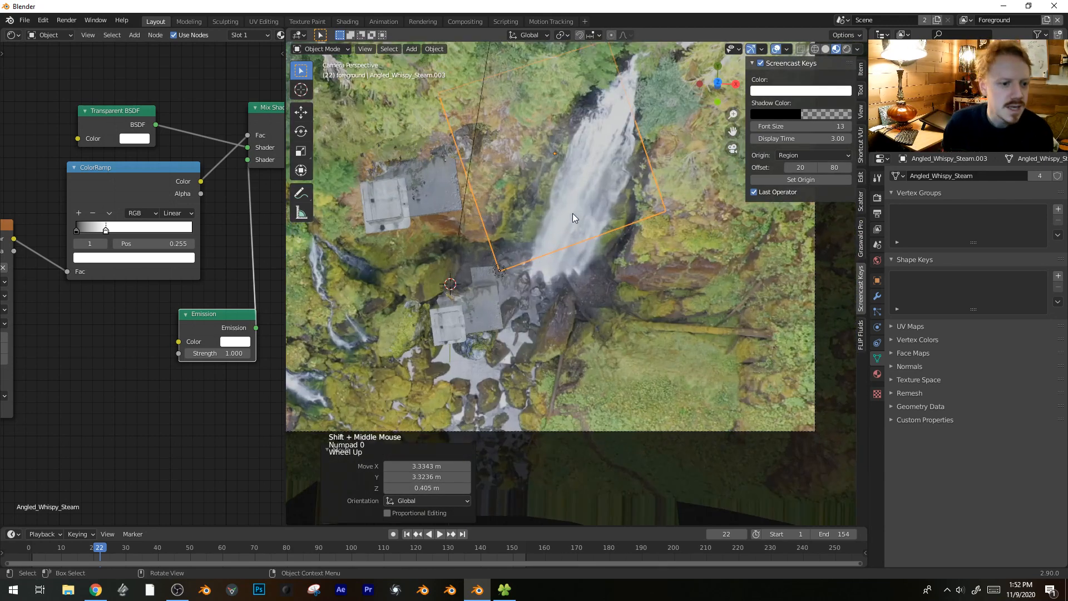
shift+scroll(585, 214, up, 1)
shift+middle_drag(616, 224, 622, 248)
key(g)
click(643, 250)
key(r)
click(613, 271)
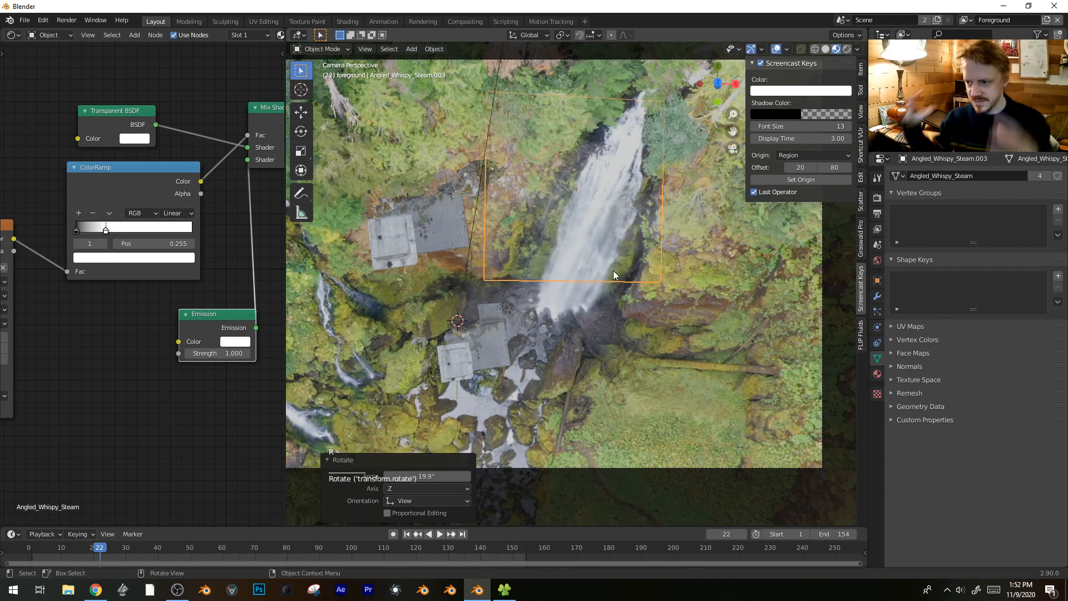
- Clear the selection and play back the shot to check the steam over the waterfall, stopping at frame 86
shift+middle_drag(616, 245, 657, 153)
scroll(650, 205, up, 1)
key(space)
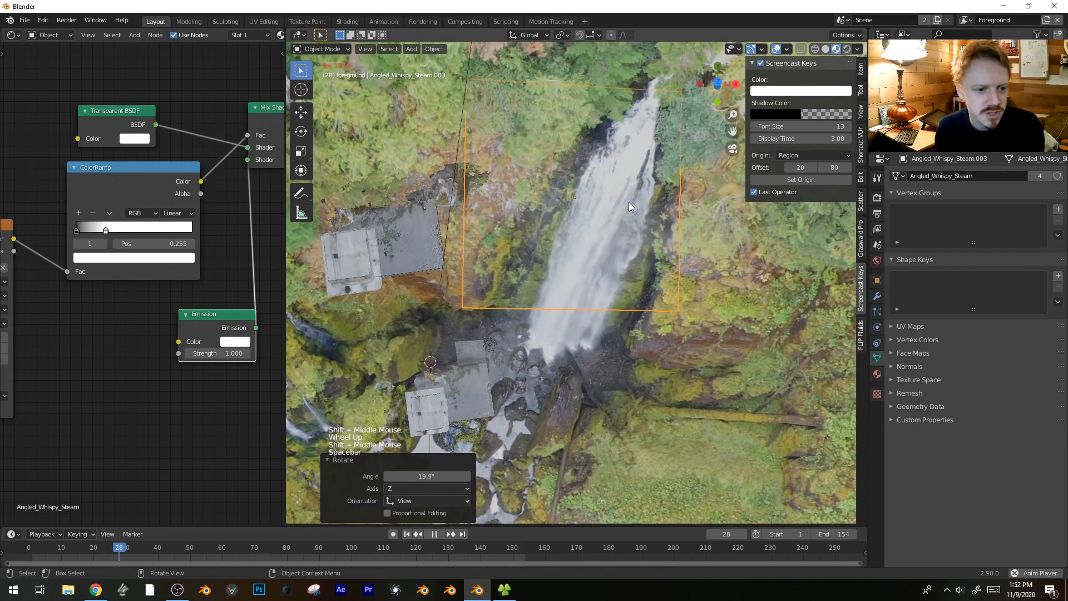
key(alt+a)
key(alt+a)
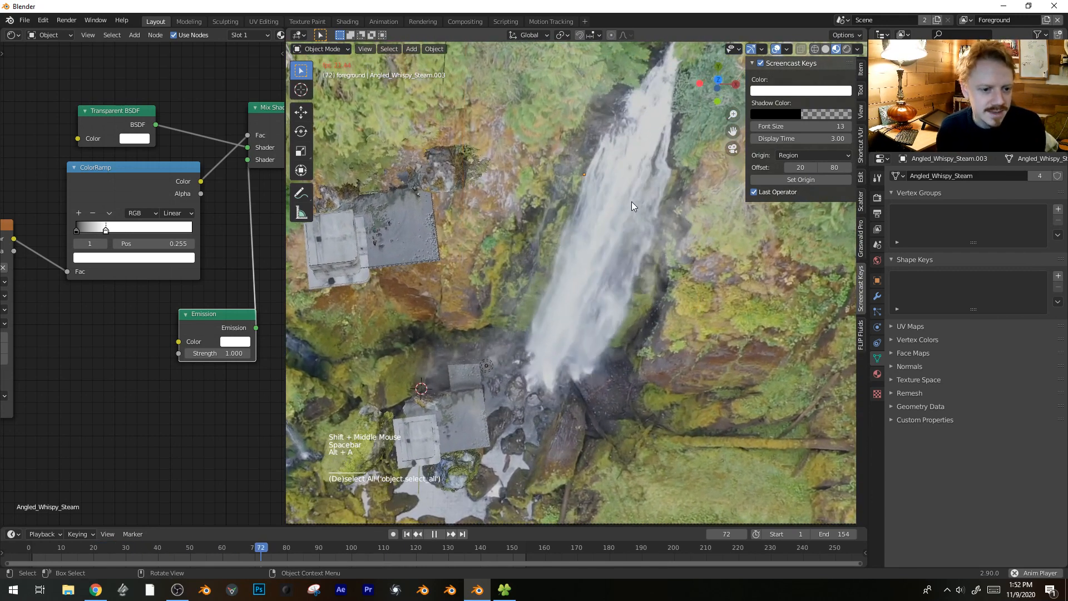
key(space)
- Rotate, scale down and reposition the larger steam plane over the waterfall, and play the shot to frame 117
click(689, 204)
key(r)
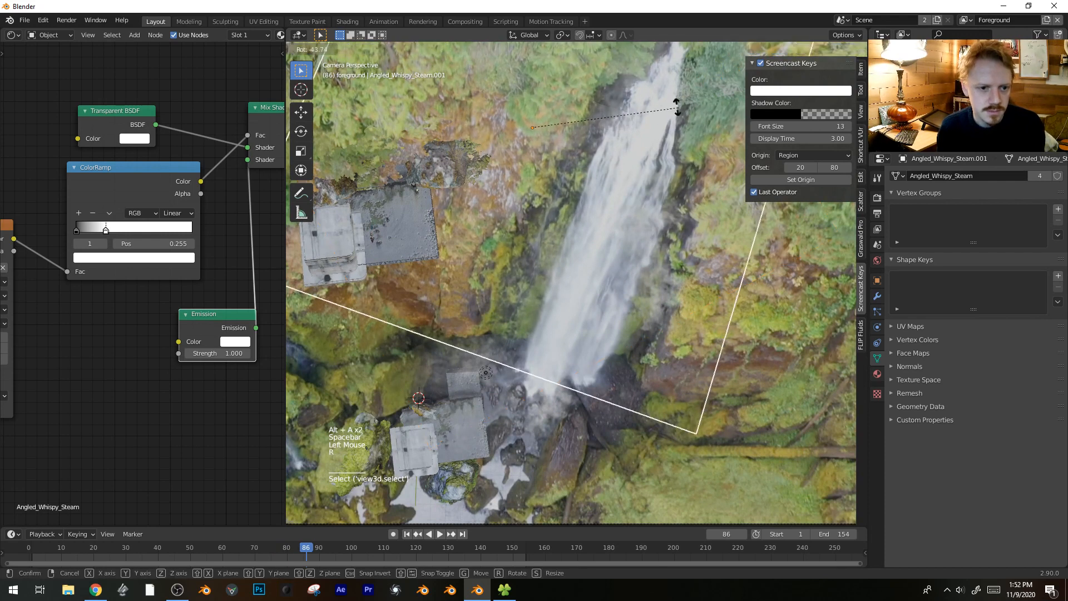
click(659, 141)
key(g)
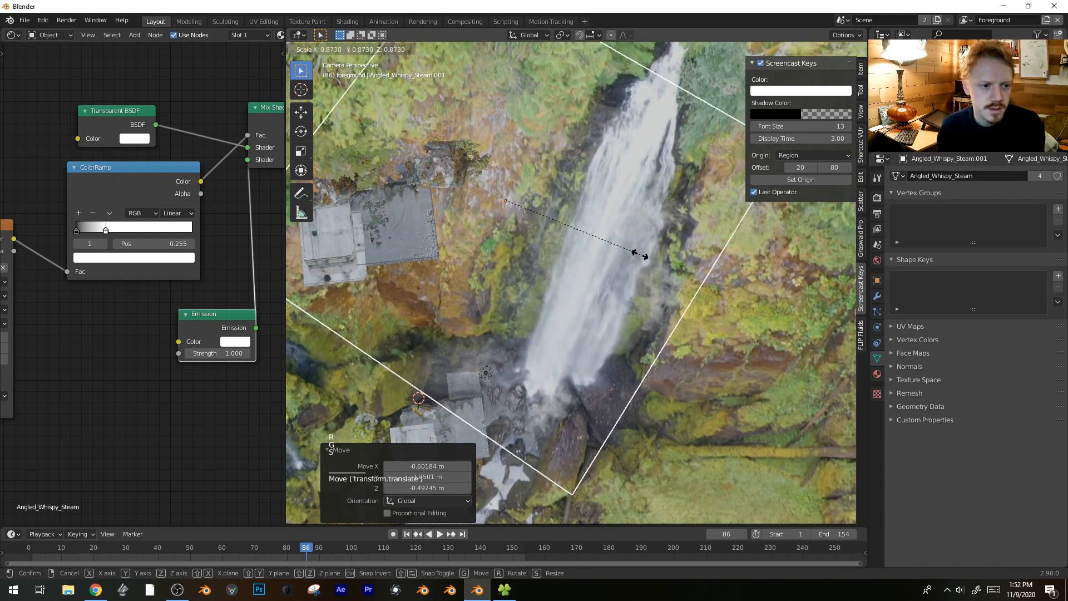
click(656, 265)
key(space)
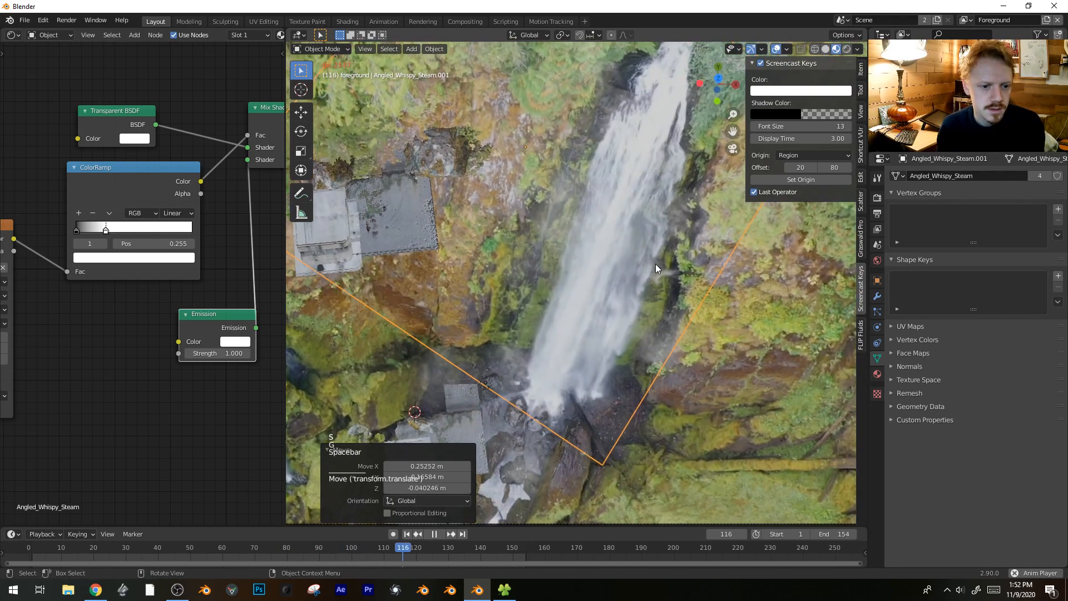
key(space)
scroll(651, 265, down, 3)
middle_drag(651, 265, 599, 258)
key(g)
right_click(563, 290)
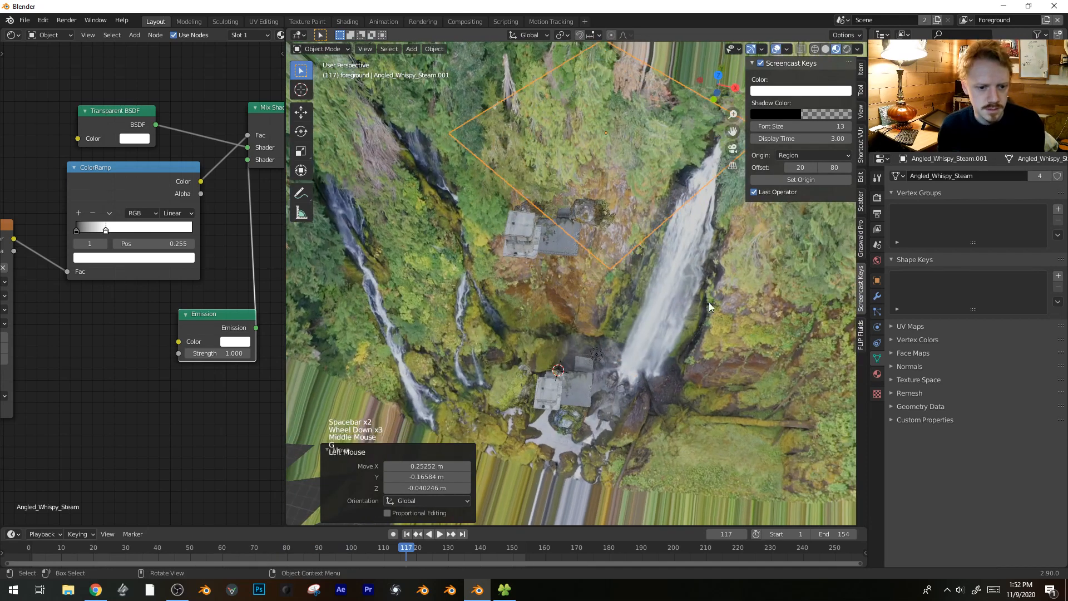
- Rotate the steam plane at the waterfall's base around global Z in camera view while the shot plays
key(KP_0)
key(r)
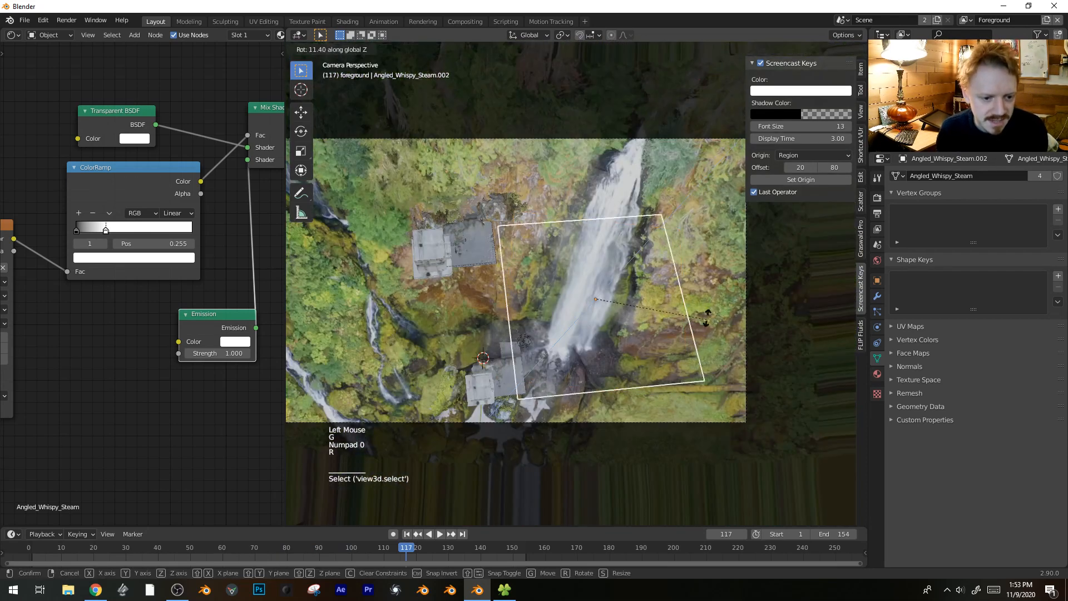
key(space)
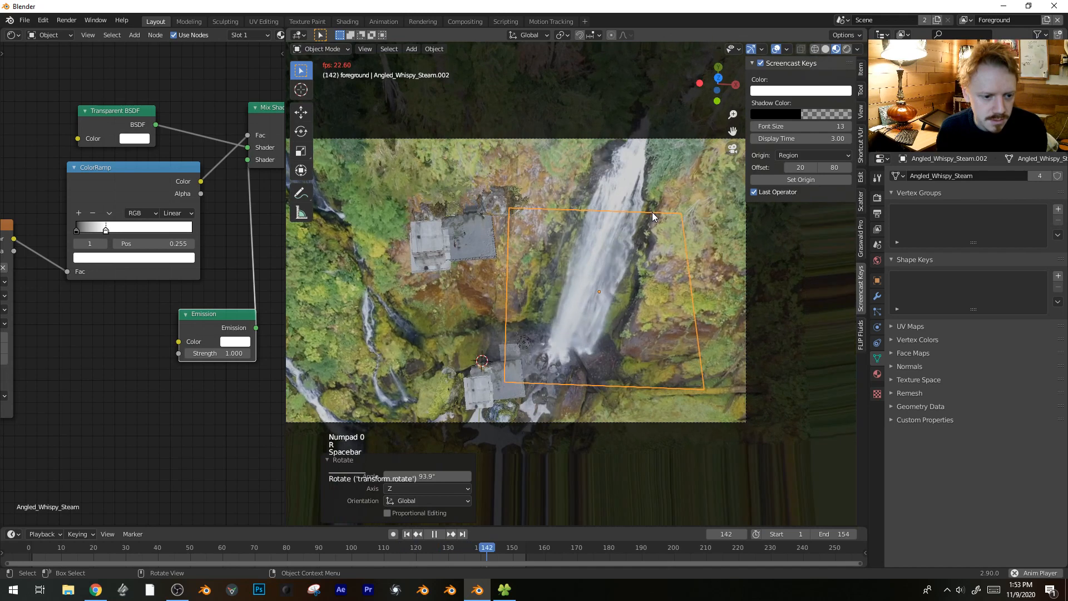
key(r)
click(637, 329)
key(r)
click(663, 282)
- Reposition the steam plane over the waterfall's base and rotate it about 21.8° in the view plane
key(g)
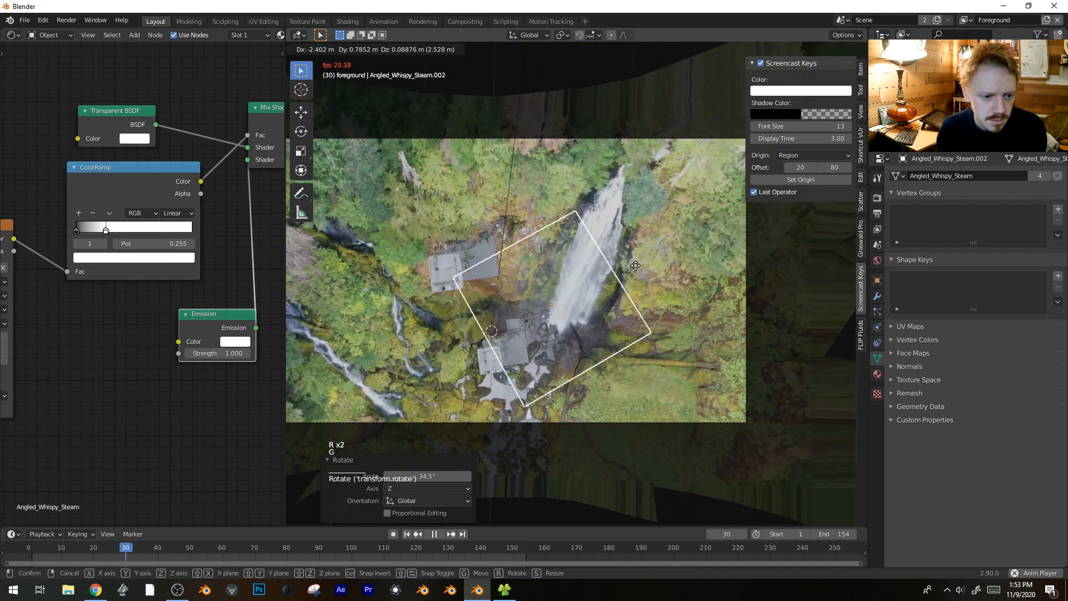
click(658, 264)
key(r)
click(660, 296)
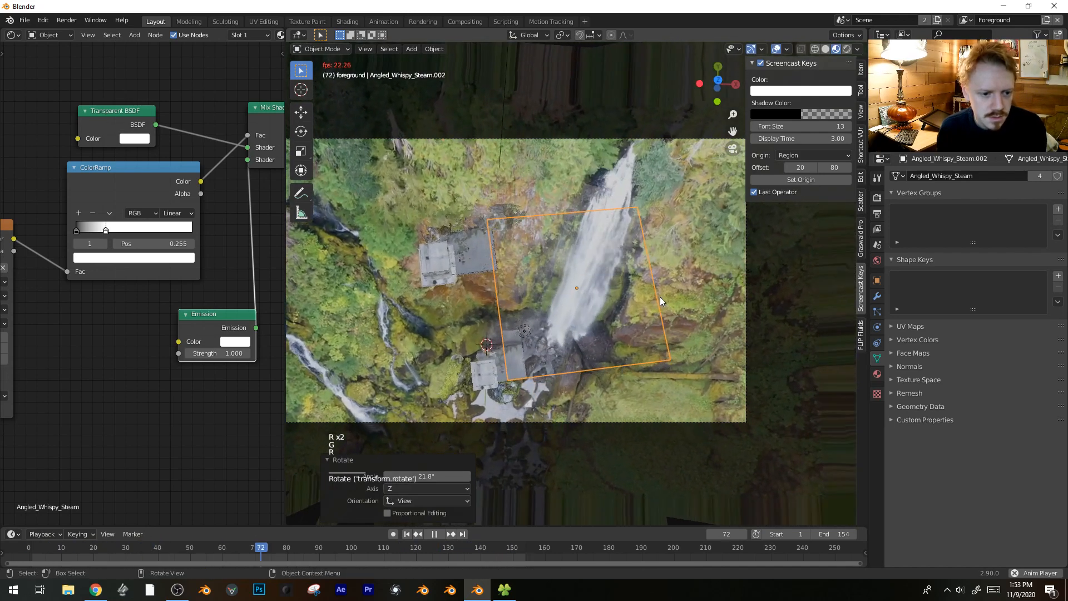
- Stop playback, shift the larger steam plane about -1.02 m along X, and resume the shot
key(space)
click(643, 243)
key(g)
click(613, 241)
key(space)
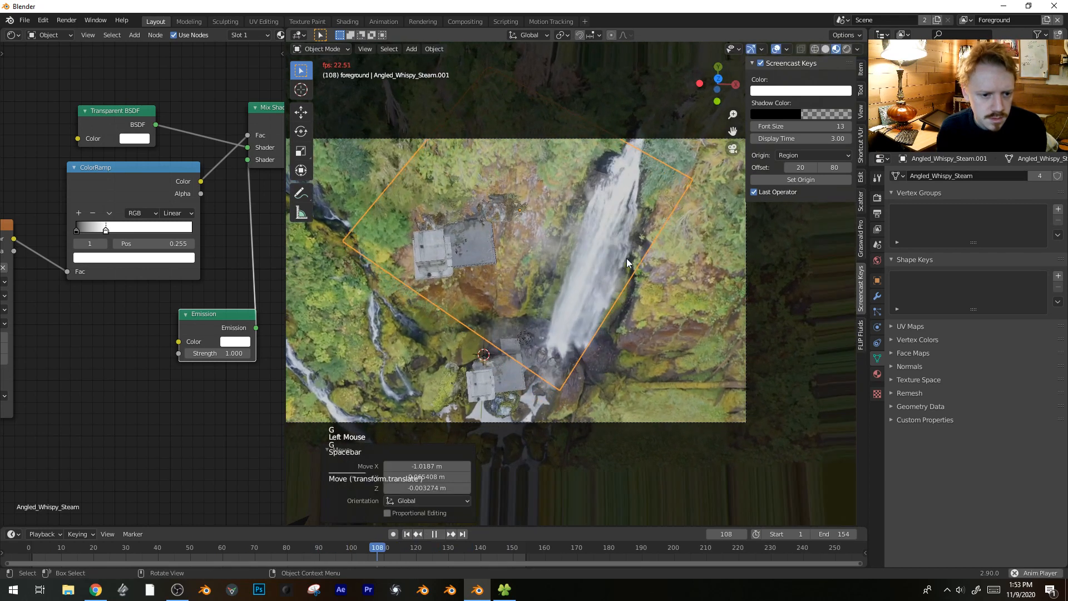
- Rotate and reposition the larger steam plane beside the waterfall, playing the shot in between to check it
key(space)
key(r)
click(646, 212)
key(space)
key(space)
key(g)
click(661, 240)
- Try to shift the steam plane at the waterfall's base toward the upper building, and play the shot to frame 148
click(660, 238)
key(g)
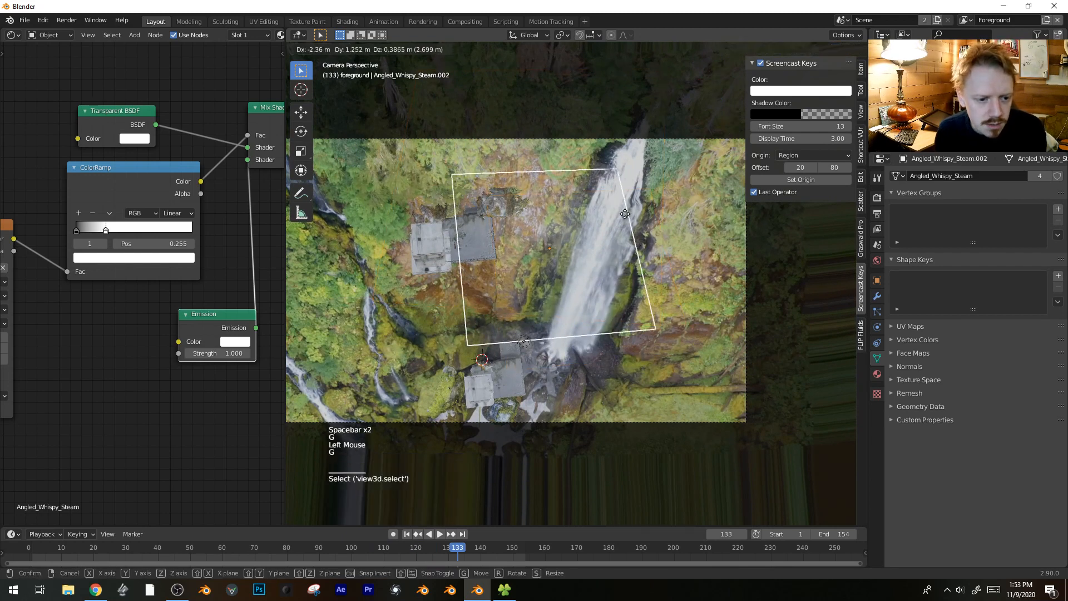
key(space)
key(space)
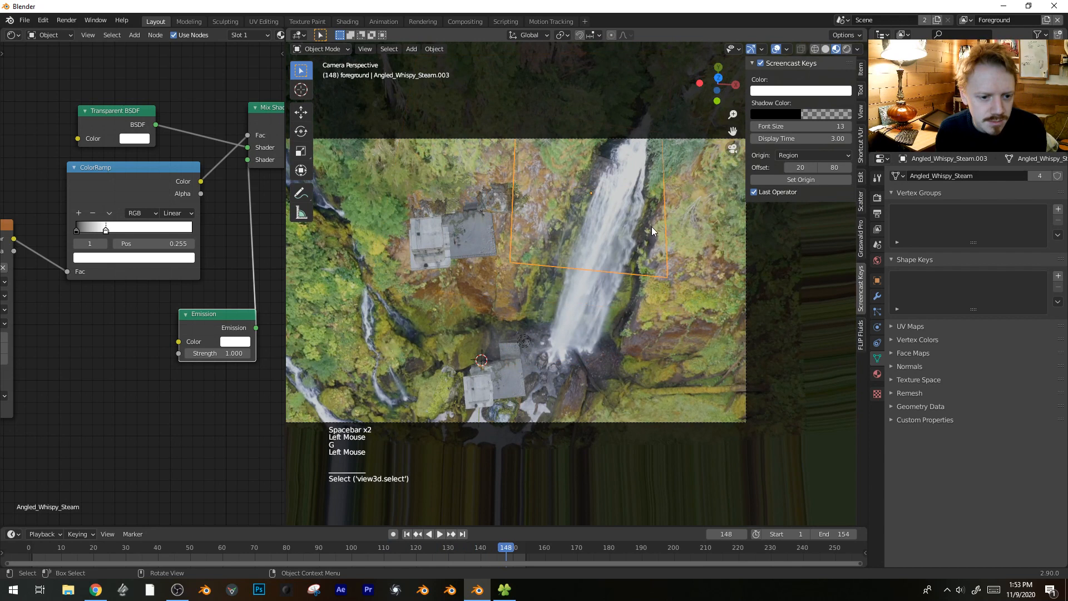
- Focus on the upper steam plane, rotate it about 53.8° around global Z and shift it about -2.8 m along X during playback
click(652, 225)
key(g)
key(KP_Decimal)
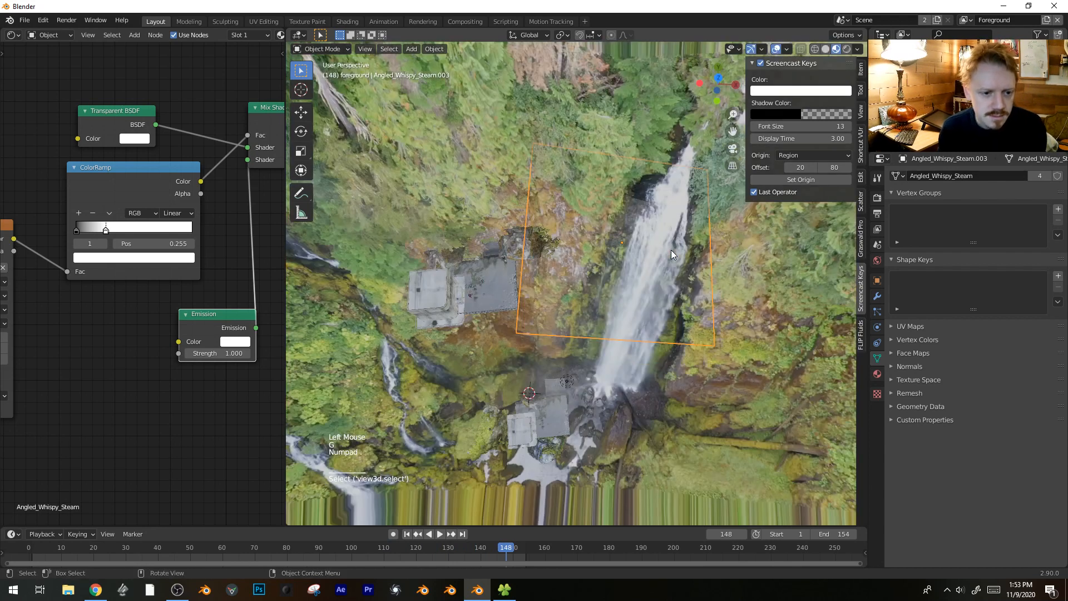
key(space)
key(r)
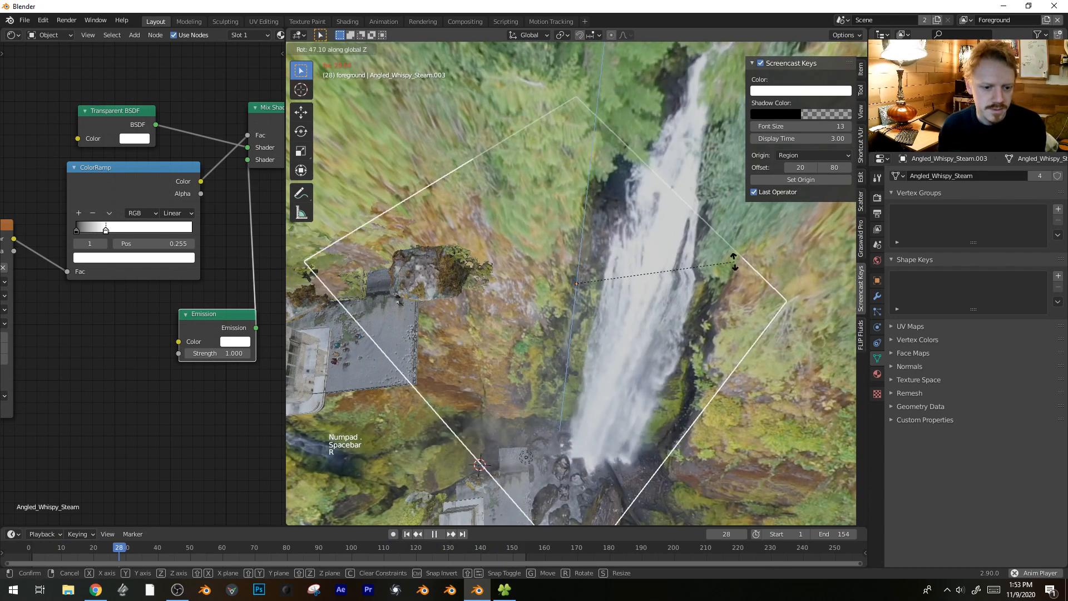
click(699, 289)
key(g)
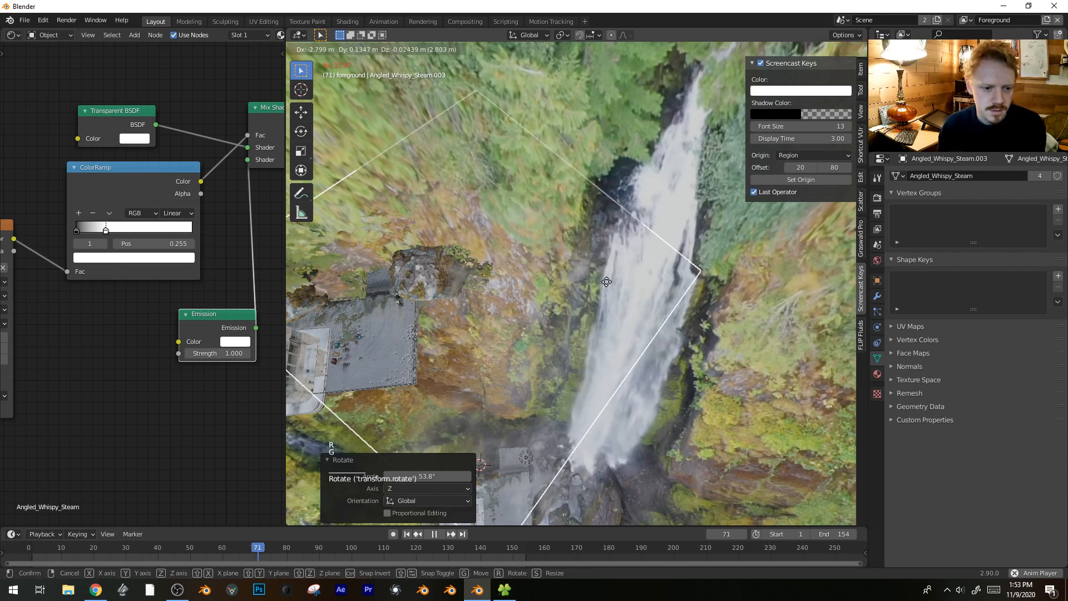
click(612, 276)
- Reposition the upper steam plane over the top of the waterfall in camera view and scale it down
key(KP_0)
key(g)
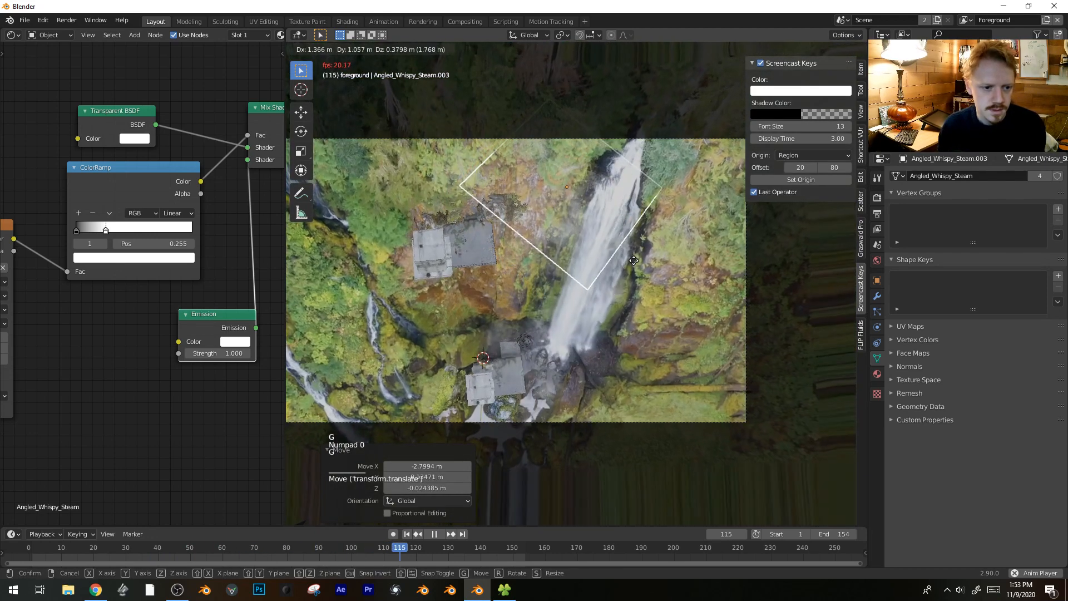
click(645, 258)
key(s)
click(623, 247)
- Move the upper steam plane about 1.99 m along its local Z axis
key(g)
key(z)
key(z)
click(640, 248)
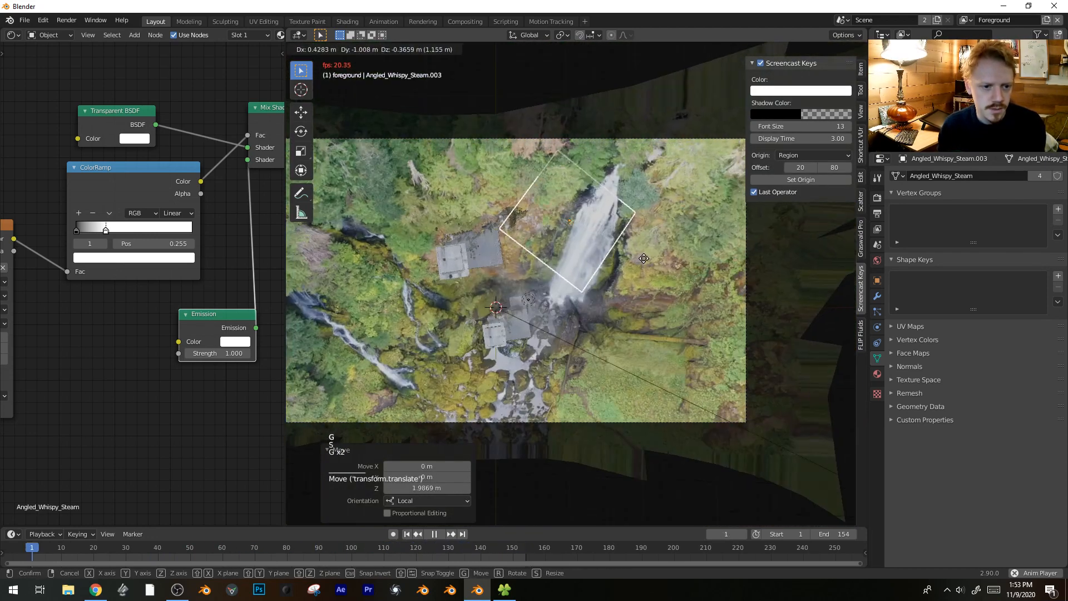
- Clear the selection and play back the shot to check the layered steam, stopping at frame 92
key(alt+a)
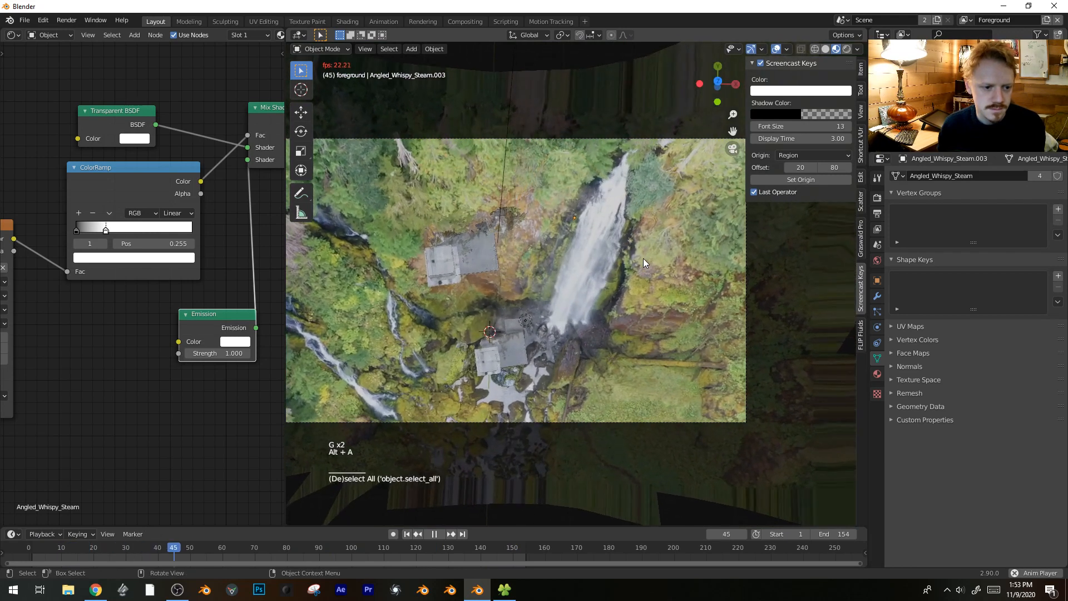
key(alt+a)
key(alt+z)
key(space)
- Select all steam planes that share the same object data and move them to a new collection named STEAM
click(581, 257)
click(570, 274)
click(562, 291)
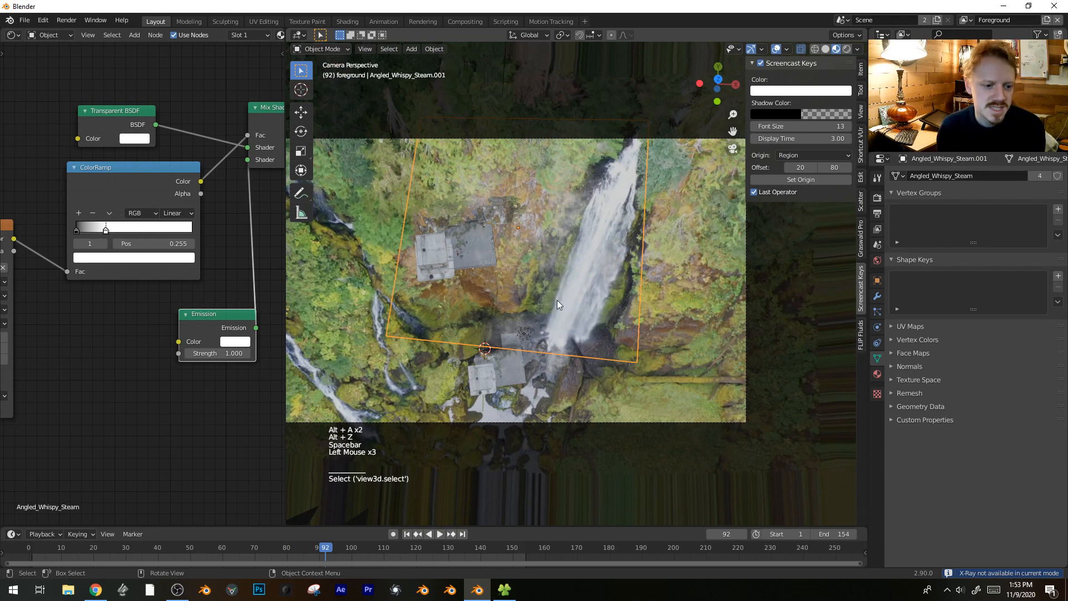
click(553, 323)
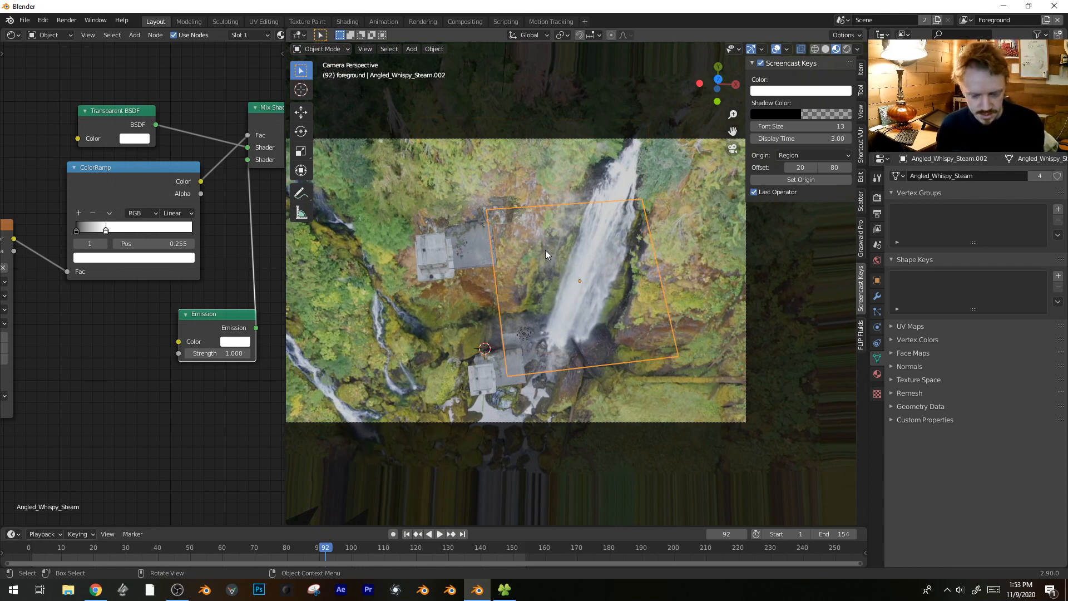
key(shift+l)
click(518, 248)
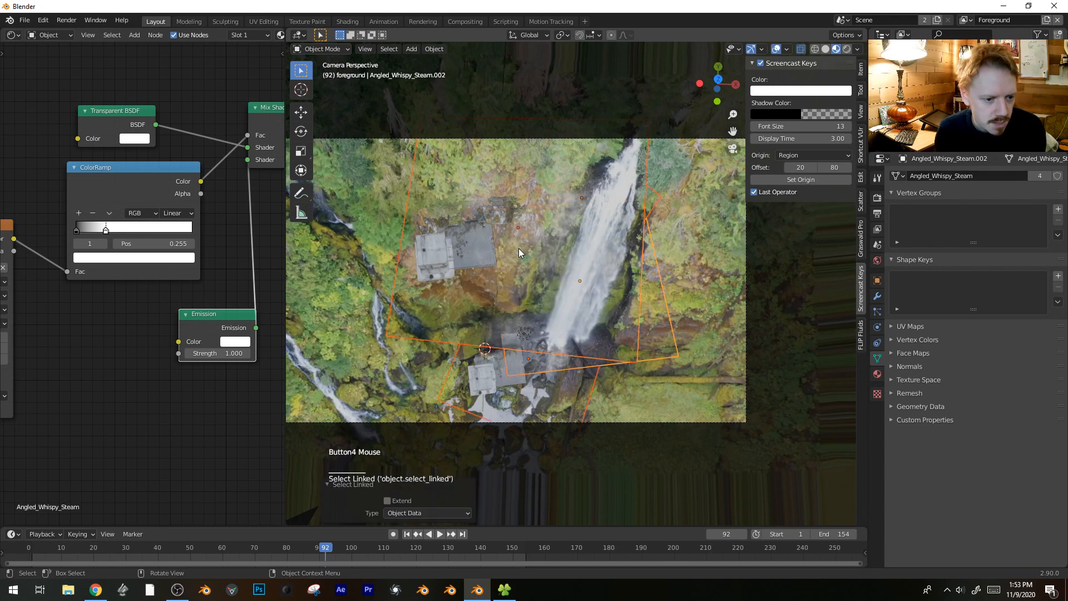
key(m)
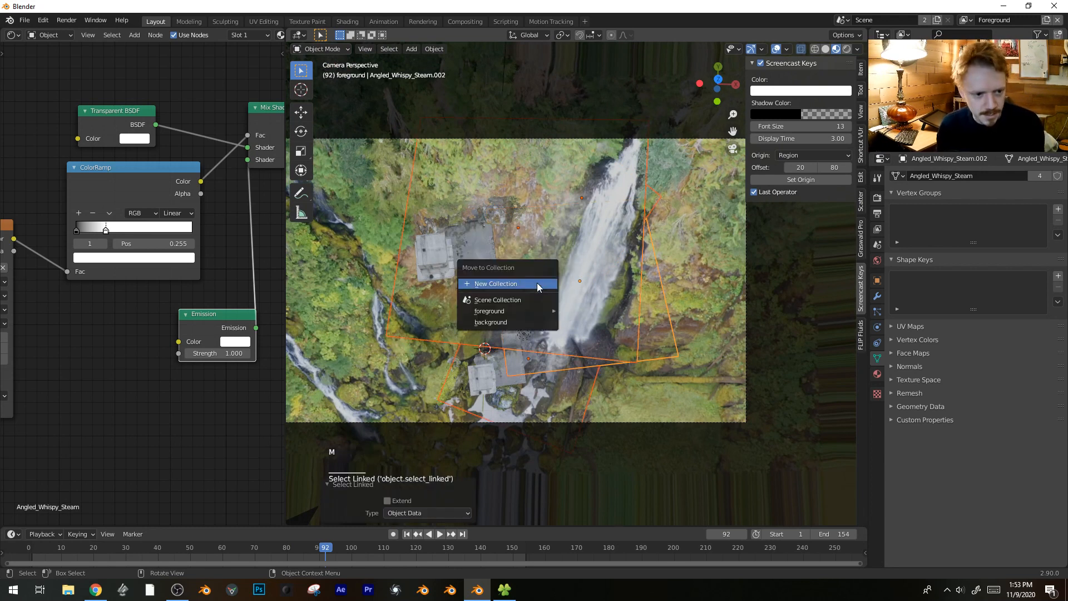
click(536, 282)
text(STEAM)
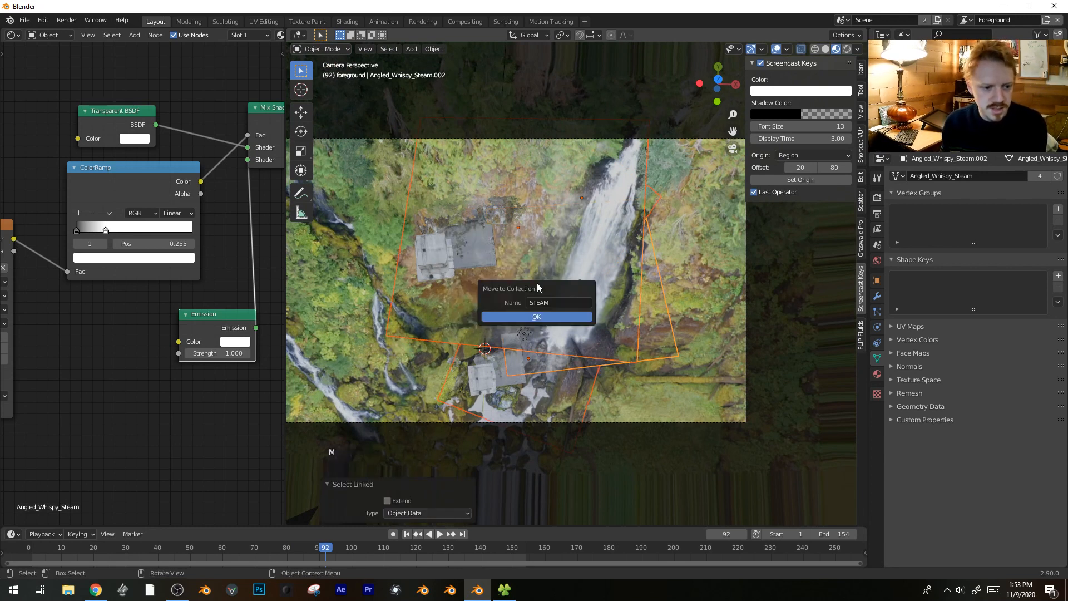
click(534, 316)
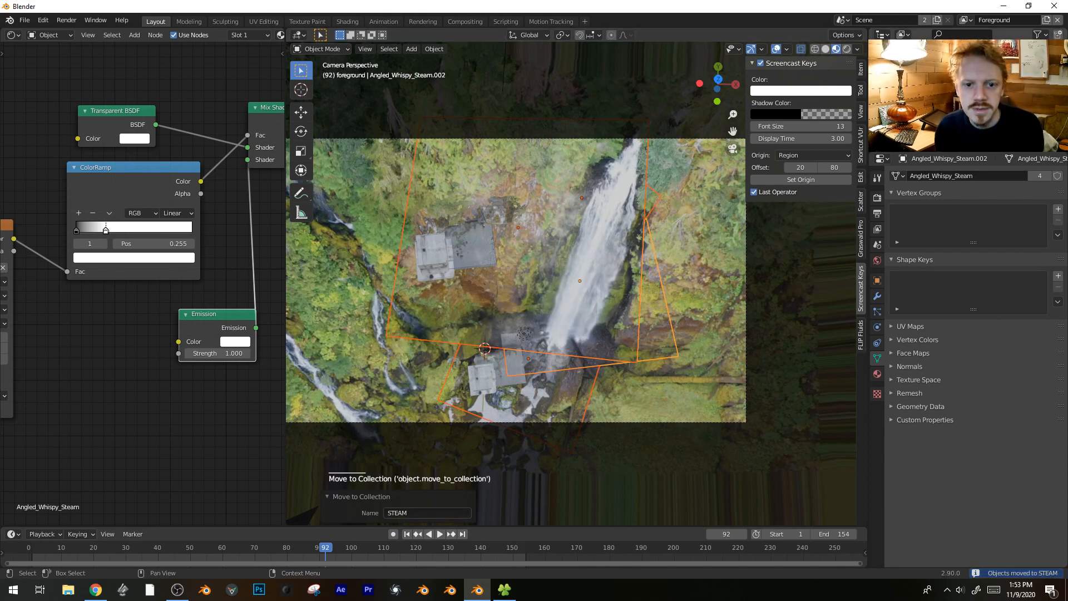
- Select the projected footage plane and play back the shot to check the steam, stopping at frame 63
click(1039, 35)
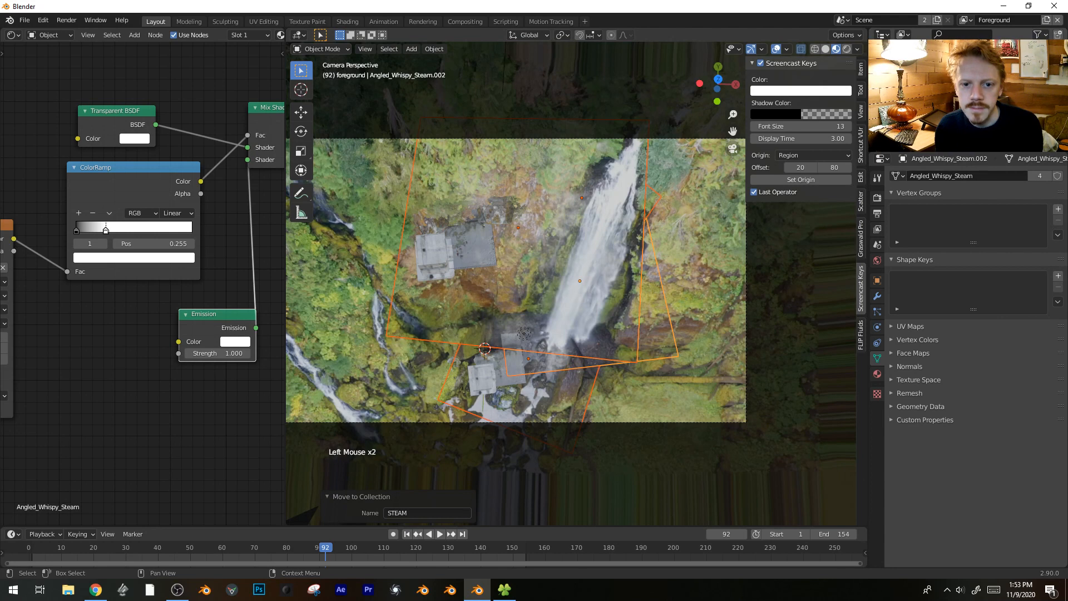
click(594, 269)
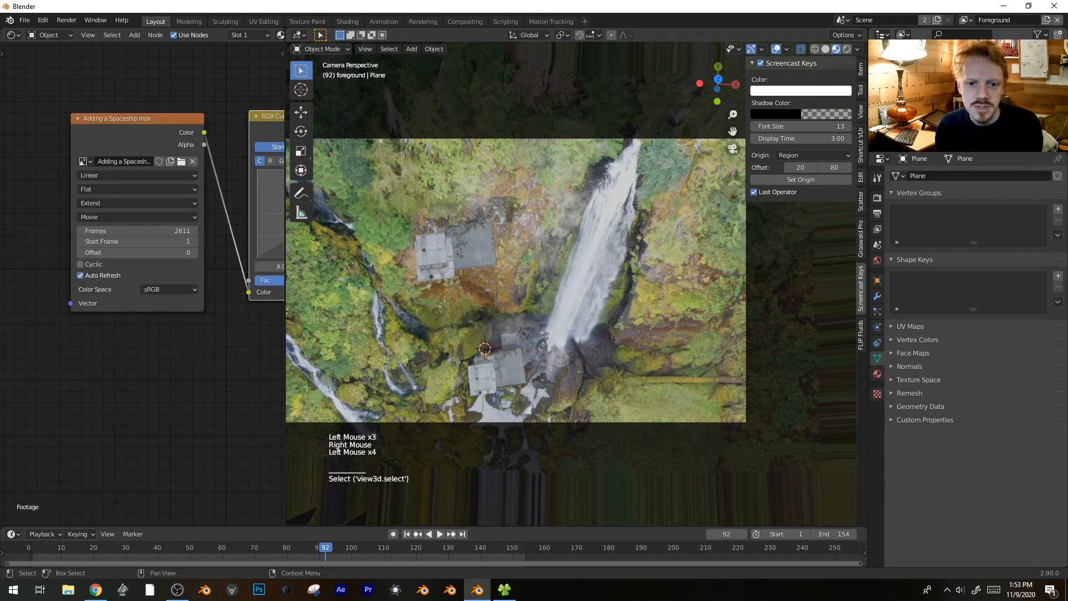
click(1045, 100)
click(1046, 100)
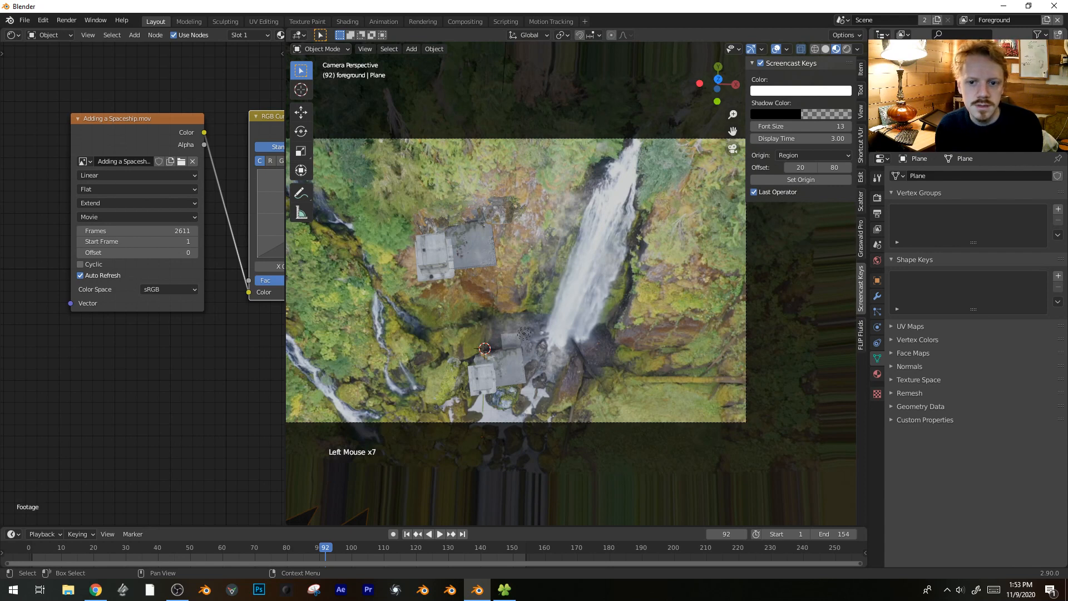
key(space)
scroll(506, 293, up, 1)
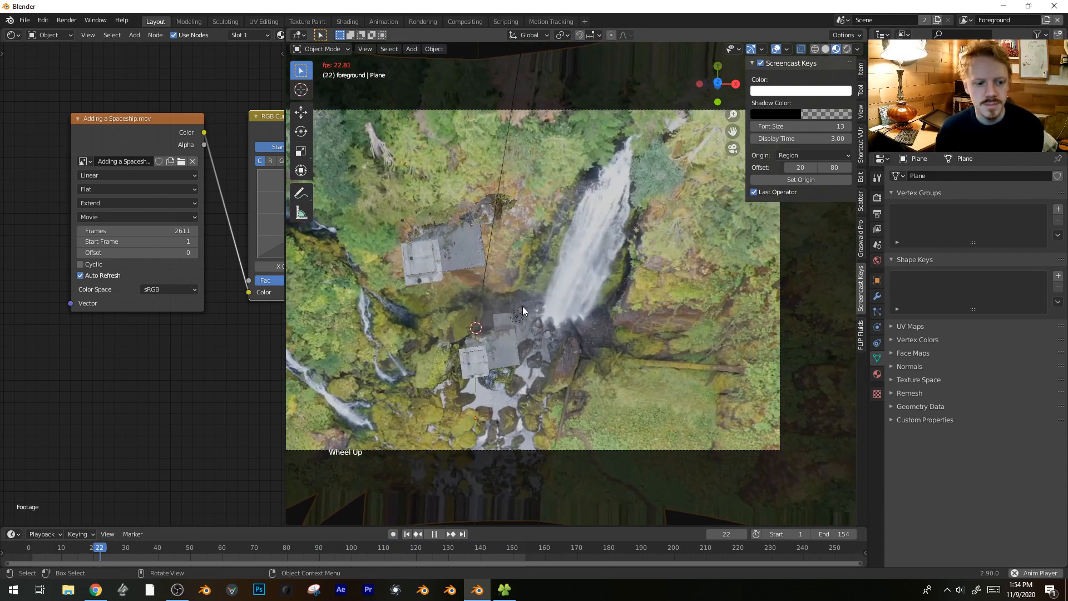
key(space)
click(487, 328)
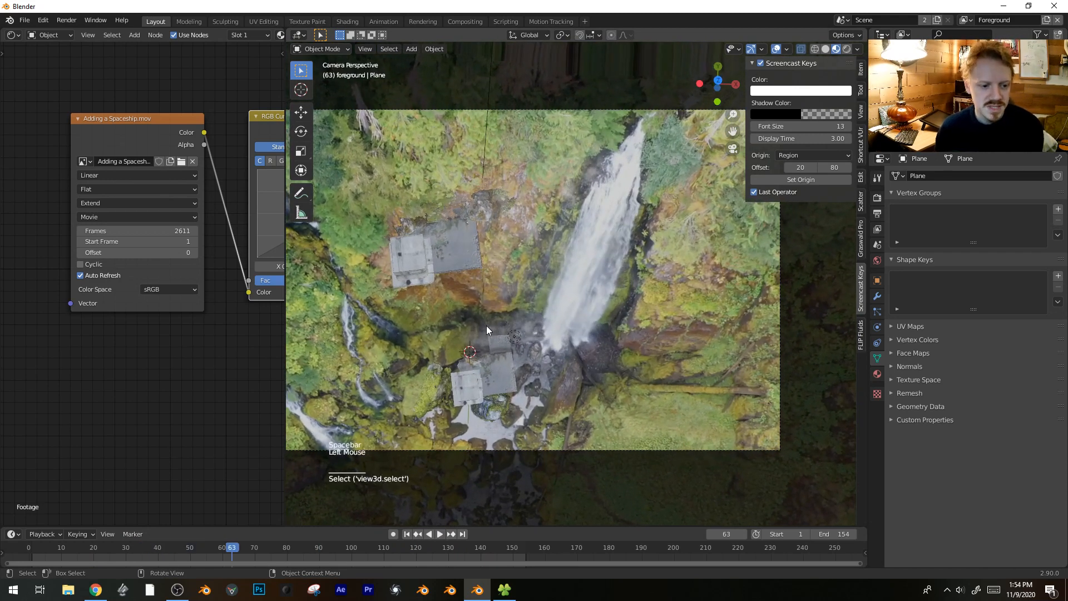
key(s)
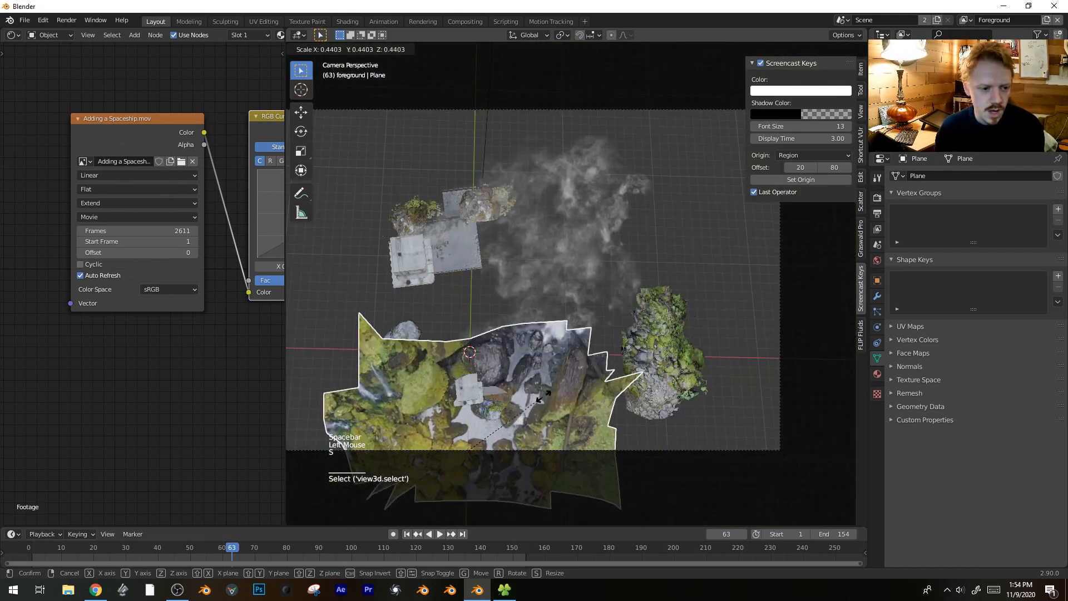
click(540, 393)
- Play back the shot with the viewport overlays hidden, and set the playhead to frame 11
key(shift+alt+z)
key(space)
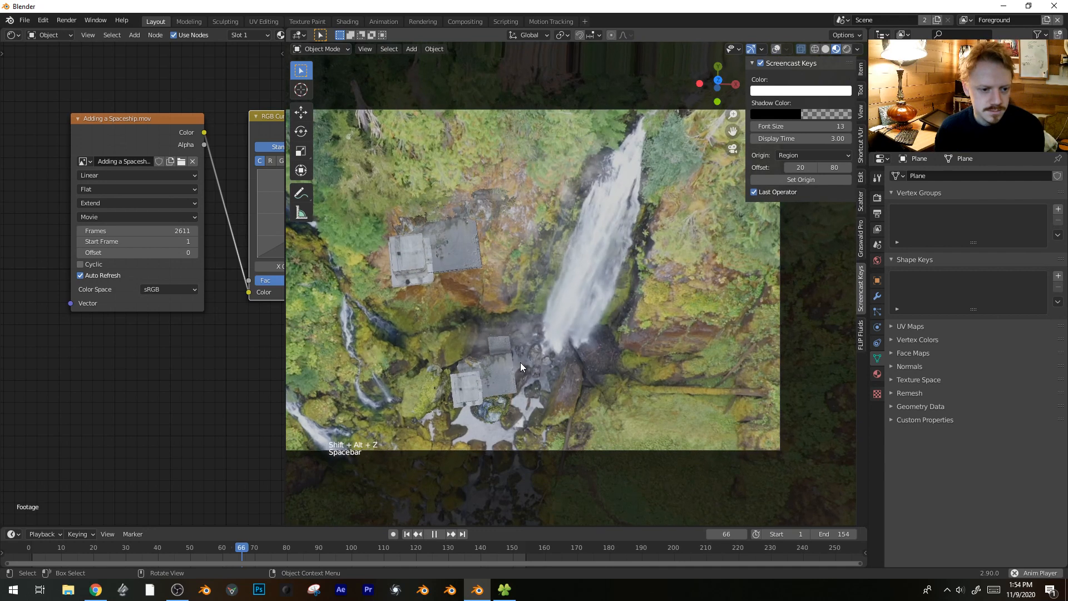
key(space)
shift+middle_drag(516, 362, 623, 294)
drag(299, 550, 21, 543)
key(space)
drag(94, 541, 64, 538)
- Select the mossy rocks beside the cliff and move them about 23.2 m along negative X, near the lower building
middle_drag(656, 351, 666, 259)
scroll(646, 251, down, 5)
scroll(690, 266, up, 3)
click(714, 272)
key(g)
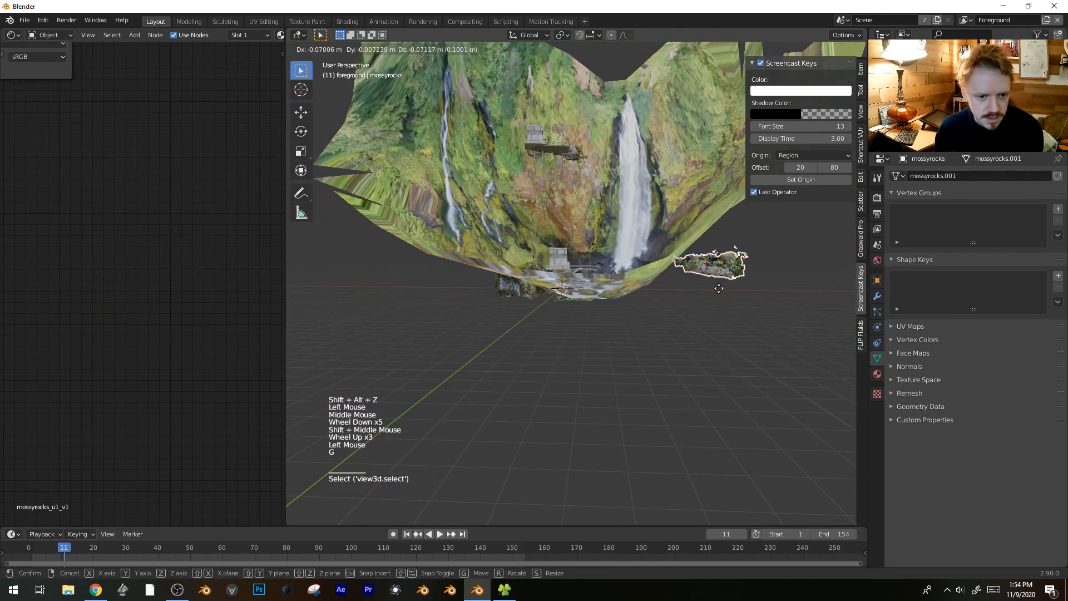
click(676, 155)
key(KP_0)
key(g)
click(537, 290)
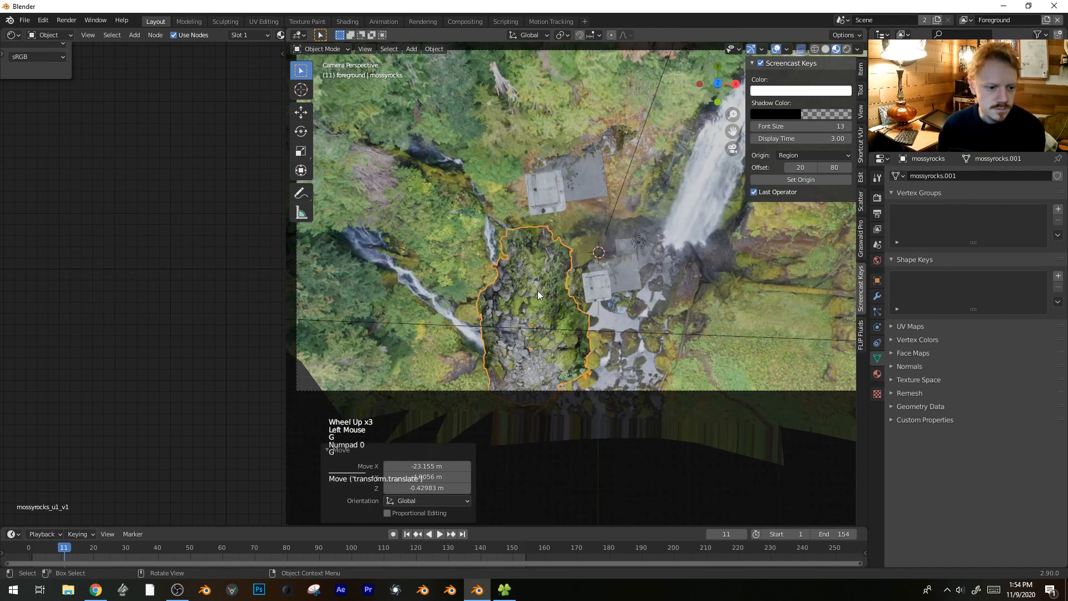
- Rotate the mossy rocks about the global Z axis by -78.1° and by 121°
key(r)
click(605, 393)
middle_drag(607, 391, 625, 309)
key(KP_Decimal)
middle_drag(686, 336, 761, 336)
key(r)
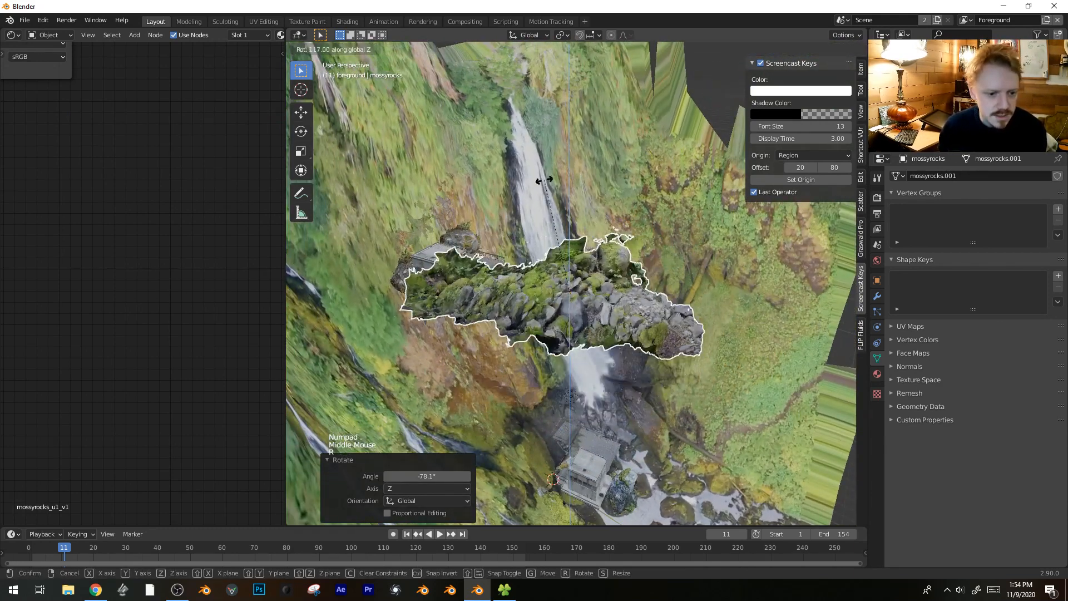
click(539, 182)
- Move the mossy rocks to the lower-left corner of the camera frame and raise them about 12.13 m along Z
key(KP_0)
key(g)
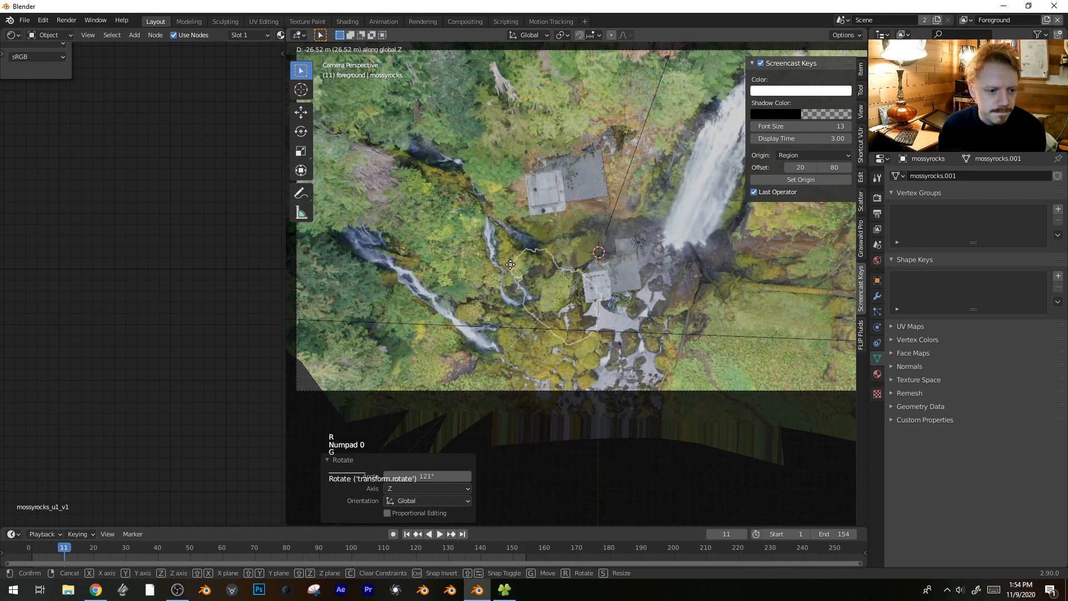
click(522, 309)
key(g)
click(456, 290)
key(r)
right_click(469, 289)
key(g)
key(z)
click(469, 404)
scroll(469, 403, down, 1)
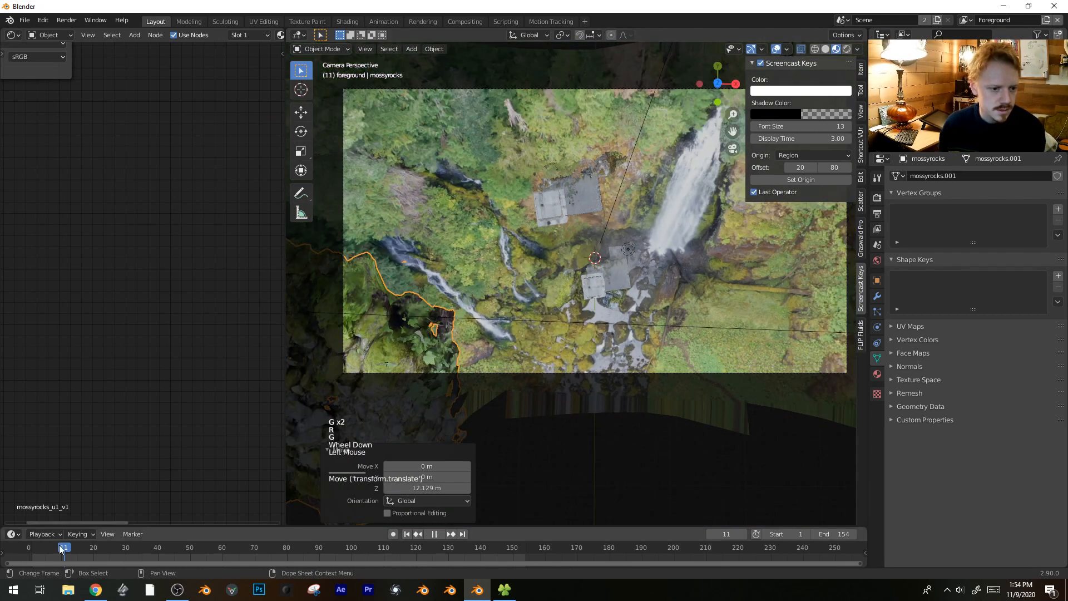
- At frame 57, move the mossy rocks farther into the camera frame and rotate them 64.5° about Z
drag(61, 549, 212, 526)
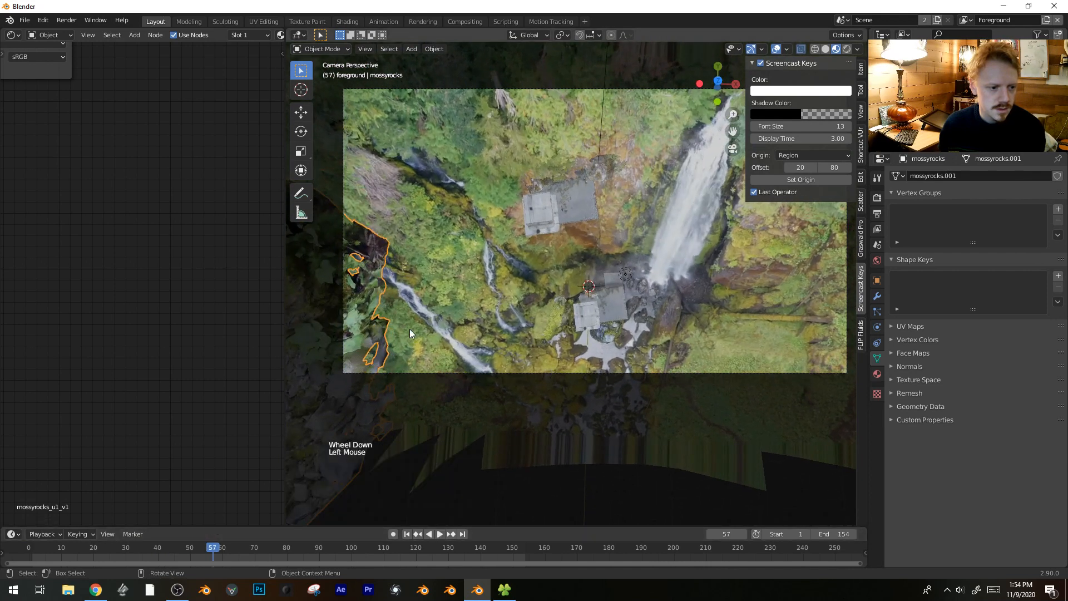
key(g)
click(573, 302)
key(r)
click(472, 84)
key(g)
key(x)
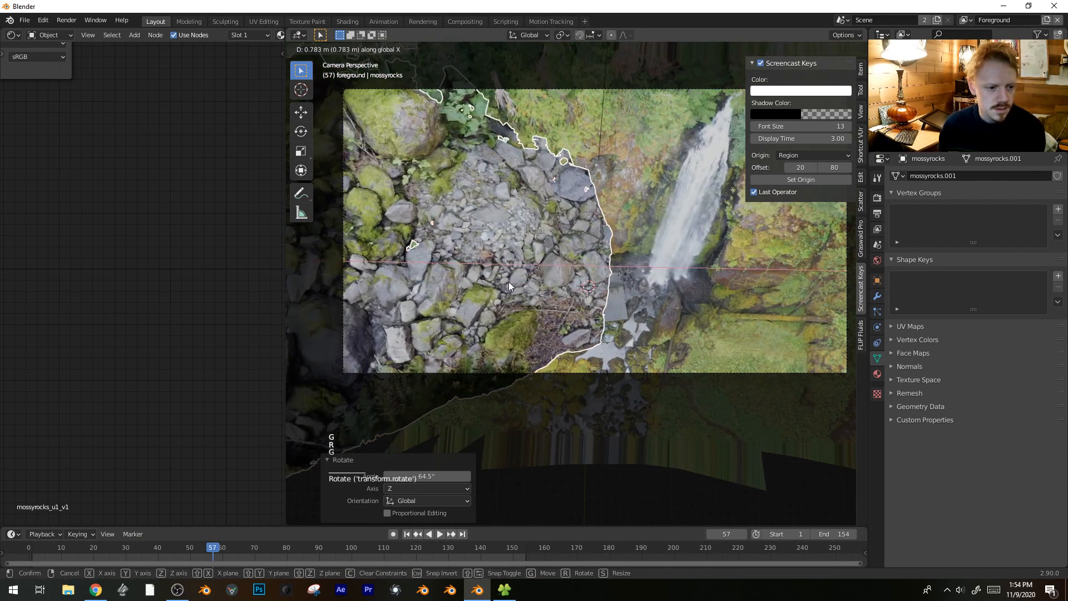
right_click(508, 282)
- Reposition the mossy rocks along the Y and X axes and scale them by 0.926
key(g)
key(y)
click(526, 370)
key(g)
key(x)
click(622, 315)
key(s)
click(581, 284)
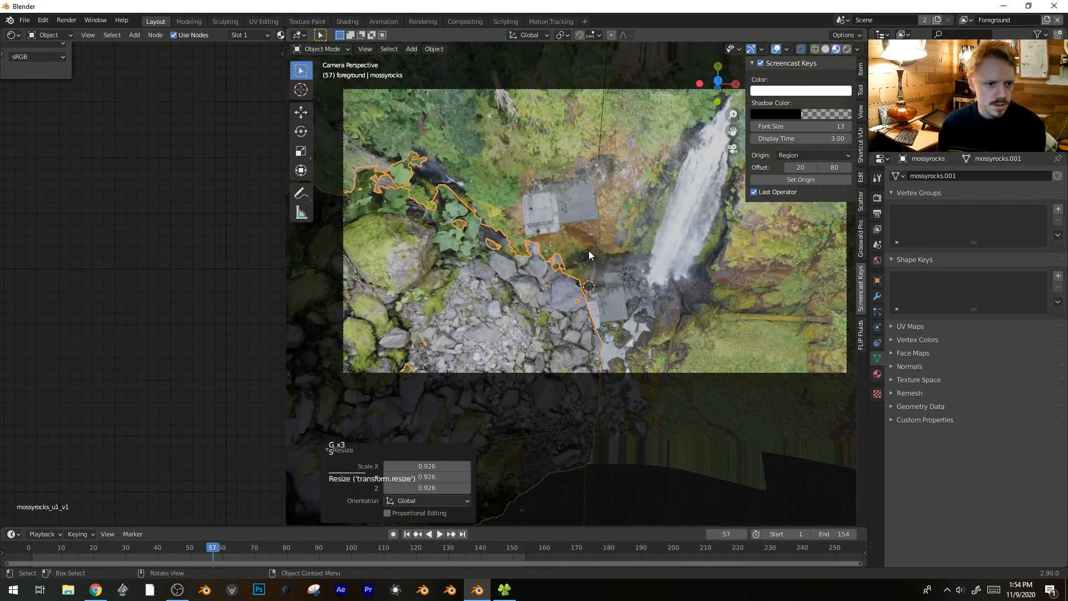
- Select the camera, show its F-curves in the Graph Editor and reshape the green curve's handle at the first keyframe
click(589, 86)
click(589, 88)
scroll(582, 320, down, 1)
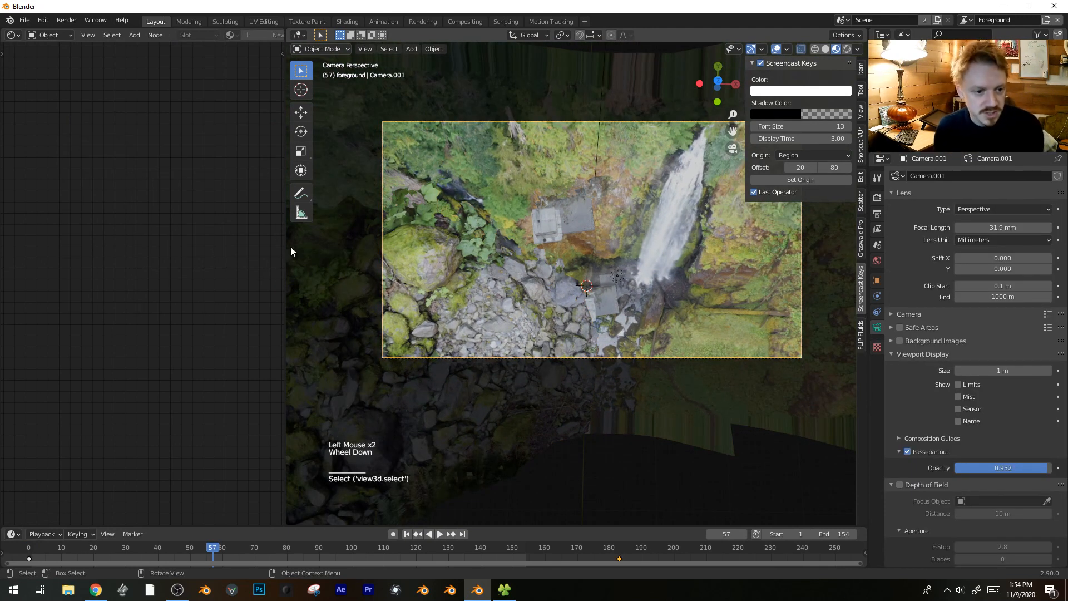
key(shift+F6)
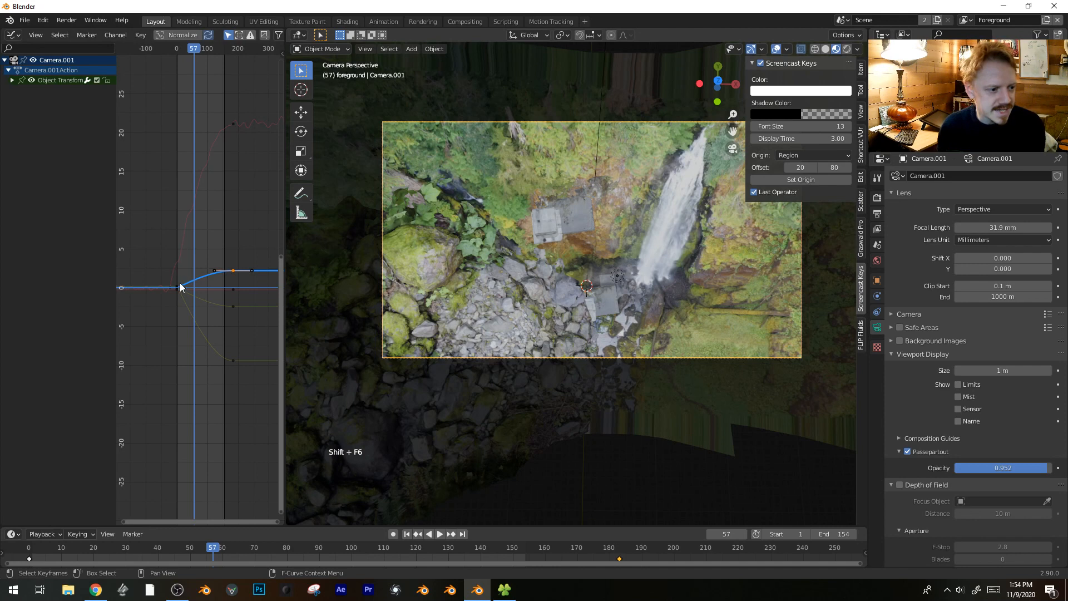
click(179, 303)
key(g)
key(g)
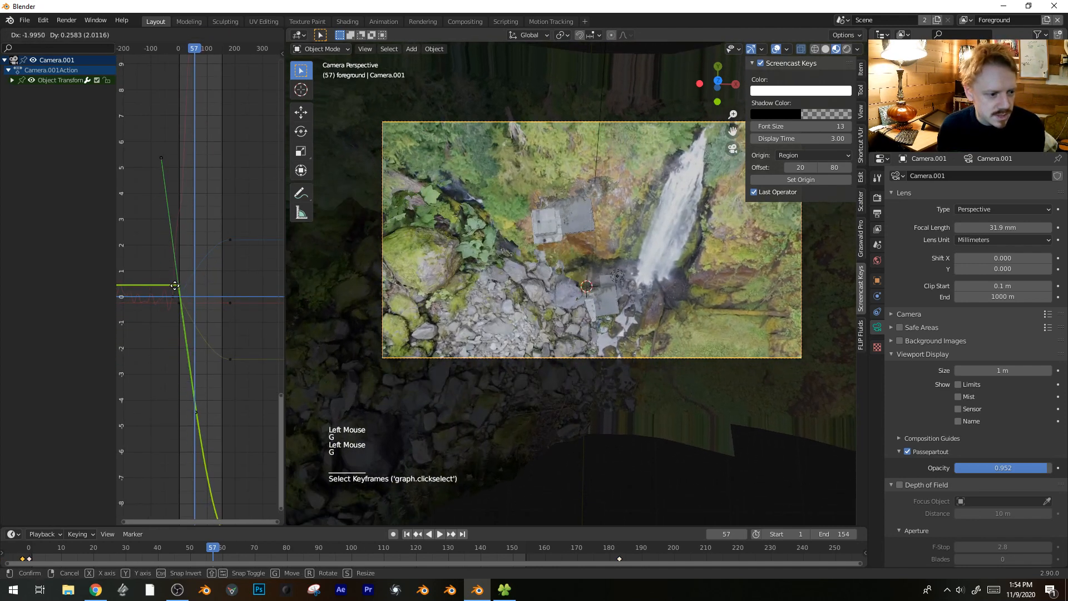
drag(202, 419, 249, 275)
- At frame 0, lower the green camera curve's first keyframe slightly below zero and play back the move to frame 83
drag(194, 52, 174, 76)
ctrl+middle_drag(257, 239, 238, 228)
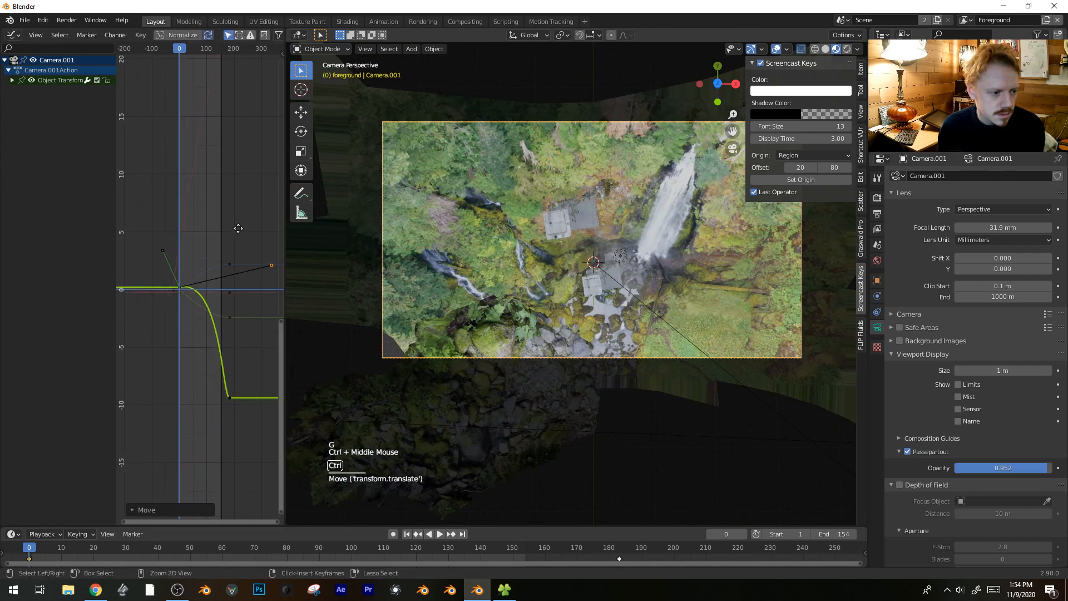
click(179, 285)
click(178, 285)
click(178, 286)
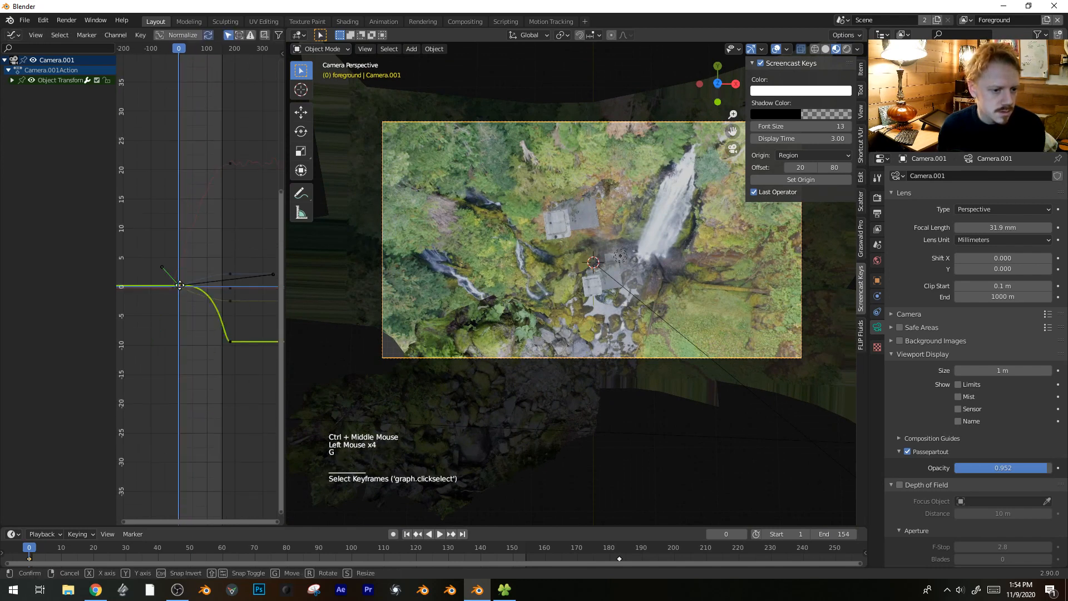
key(g)
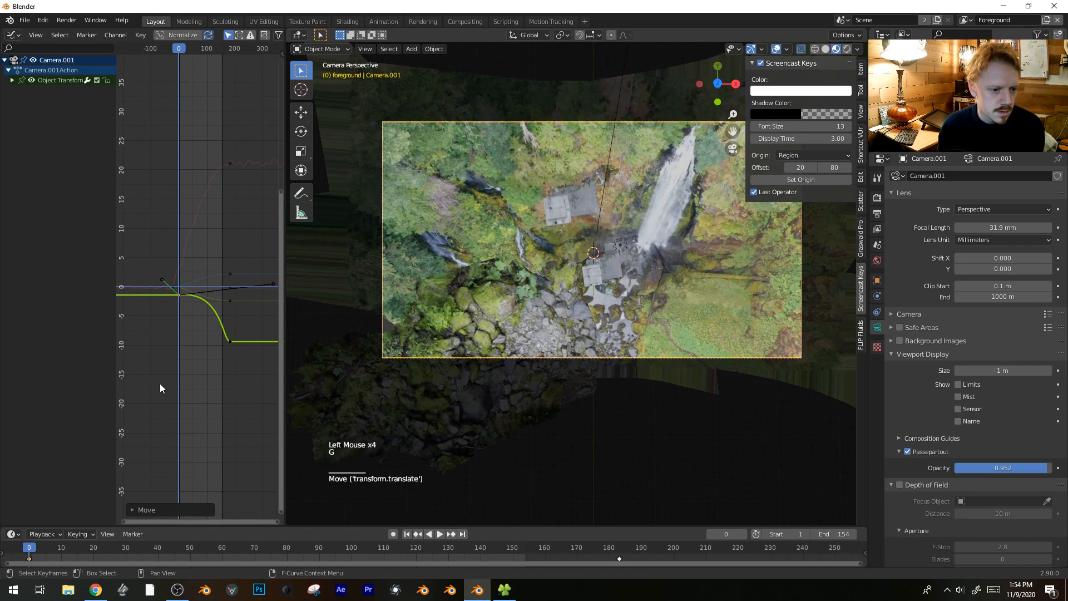
key(space)
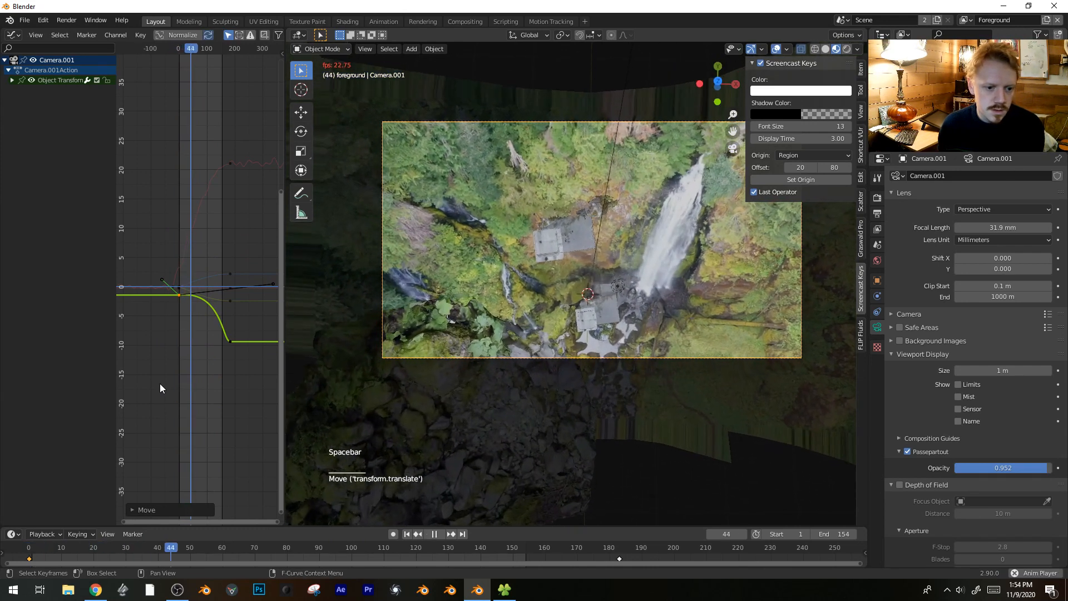
key(space)
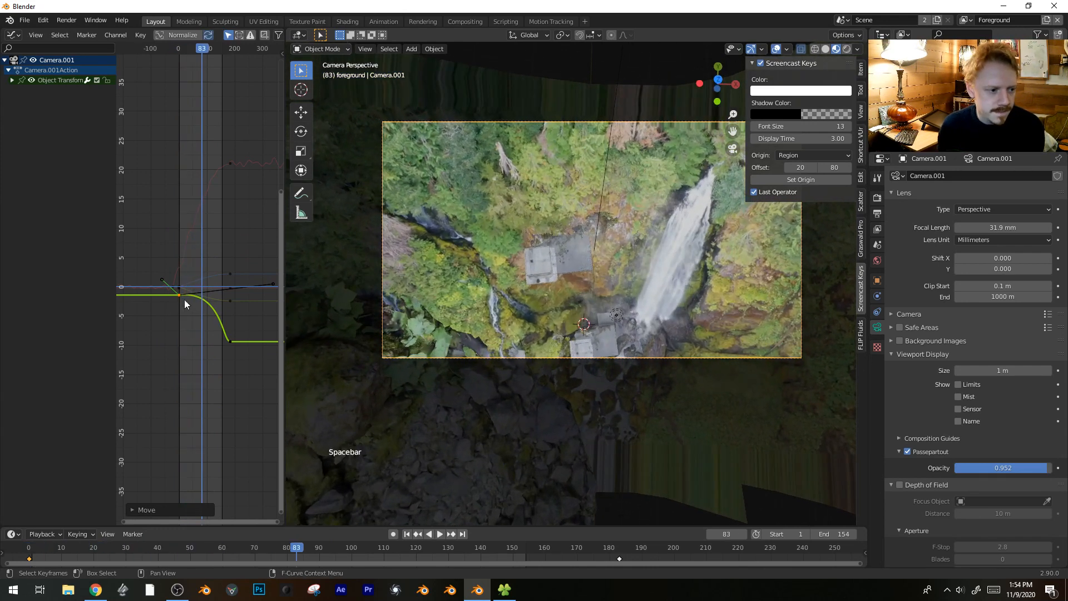
- Raise the outgoing handle of the green camera curve's first keyframe and play back the camera move
click(272, 283)
key(g)
click(254, 267)
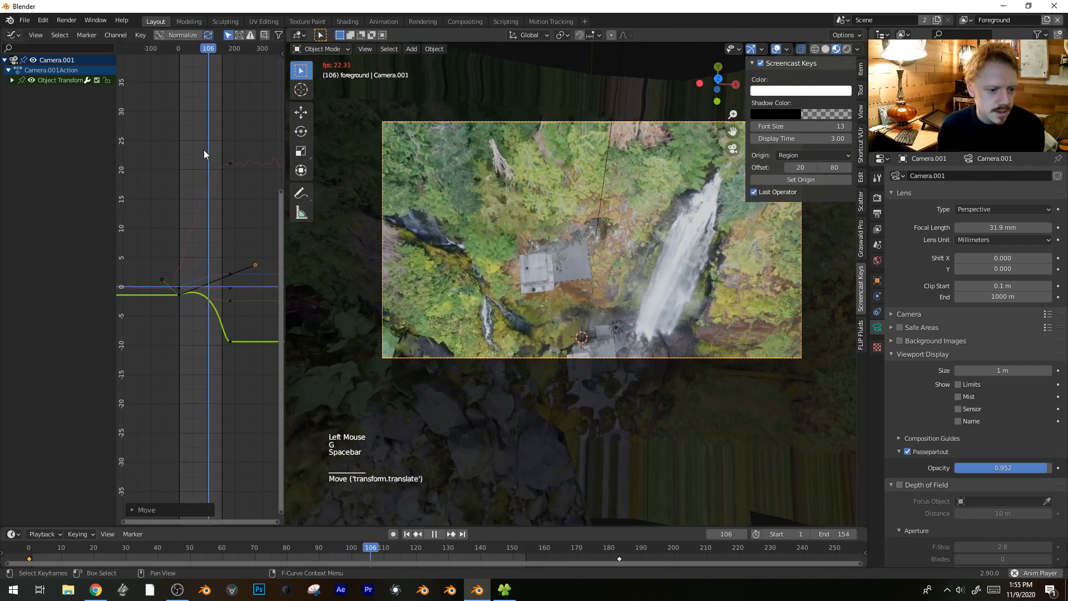
key(space)
- At frame 0, select the mossy rocks, scale them down and reposition them in the lower-left foreground of the camera frame
click(360, 450)
drag(202, 554, 22, 535)
key(g)
click(544, 427)
key(s)
click(526, 421)
key(g)
click(665, 297)
key(g)
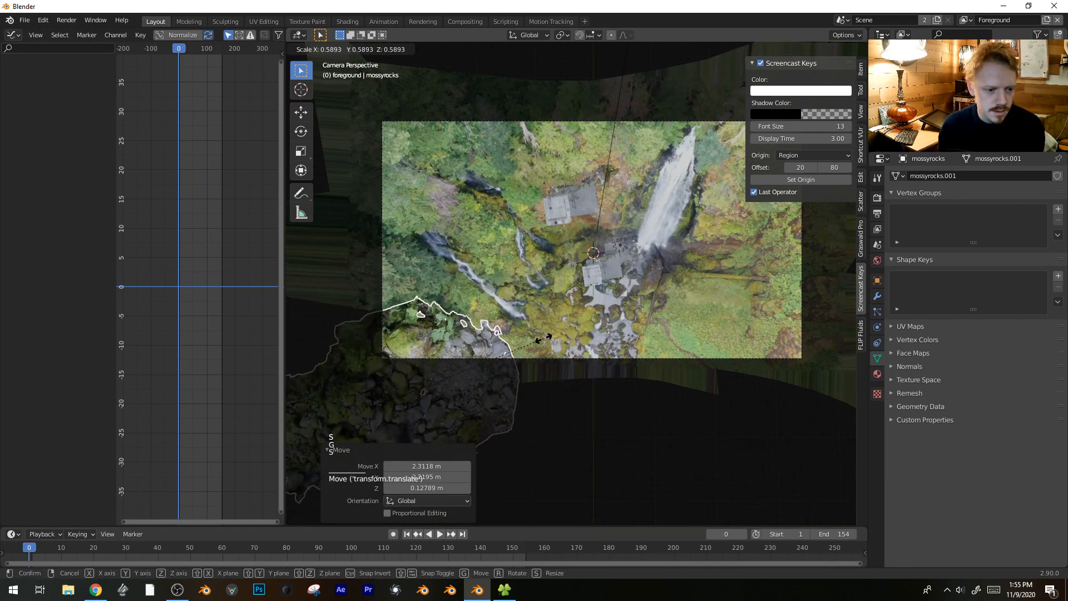
click(642, 277)
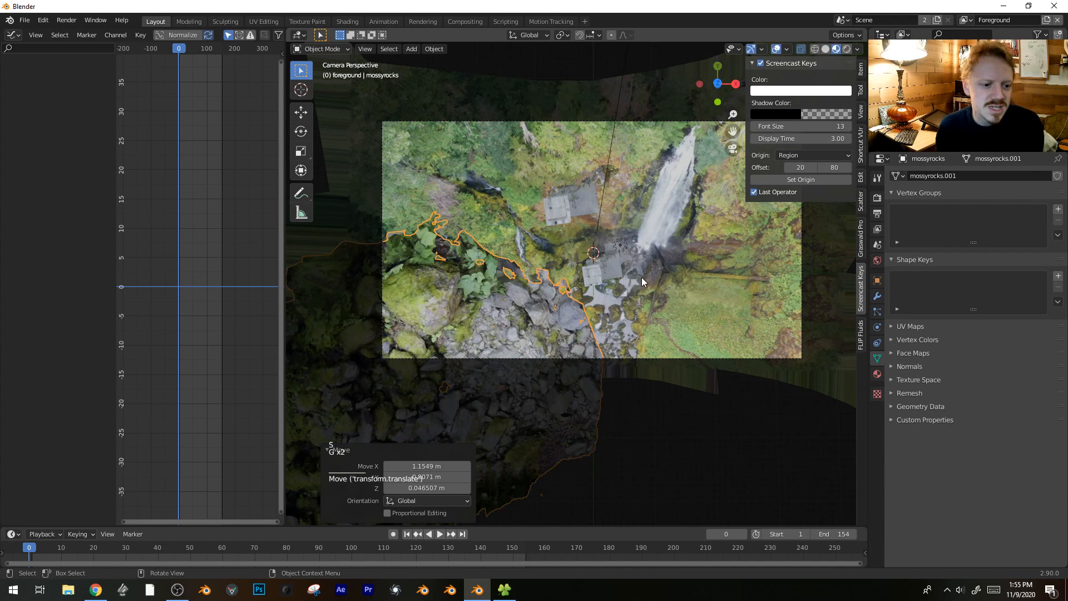
- Fine-tune the mossy rocks' position, rotation and scale in the foreground, and play back the shot with nothing selected, stopping at frame 20
key(g)
click(616, 312)
key(g)
key(r)
key(s)
key(g)
click(602, 310)
key(alt+a)
key(space)
key(space)
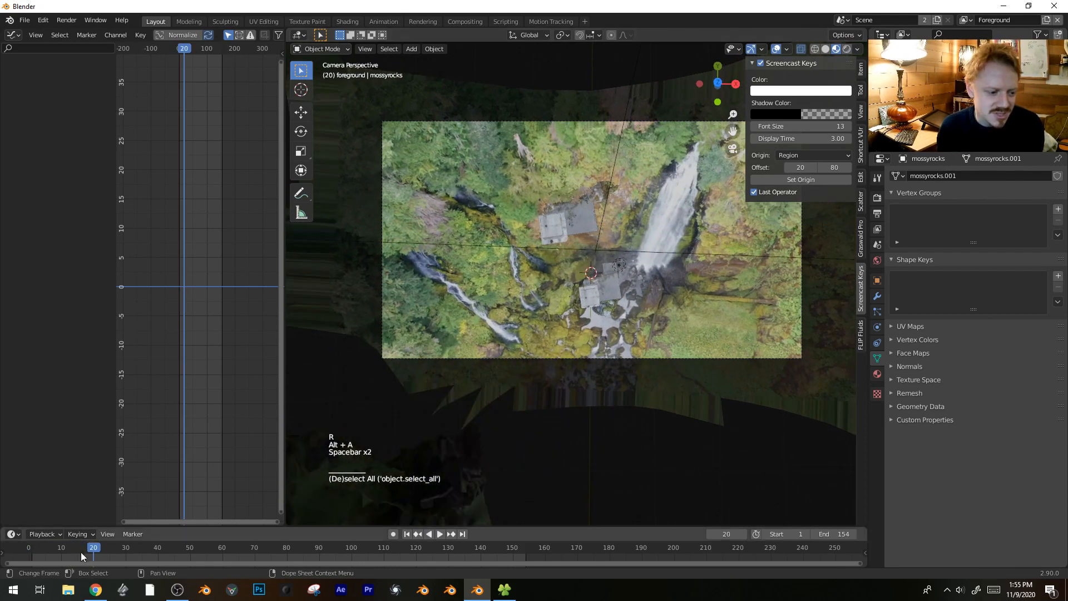
- At frame 0, scale the mossy rocks beneath the camera by 1.587, shift them along Z and scale them by 0.872
click(432, 319)
click(432, 318)
middle_drag(432, 319, 486, 299)
key(shift+alt+z)
scroll(501, 245, down, 4)
key(shift+alt+z)
click(575, 108)
key(s)
key(g)
key(z)
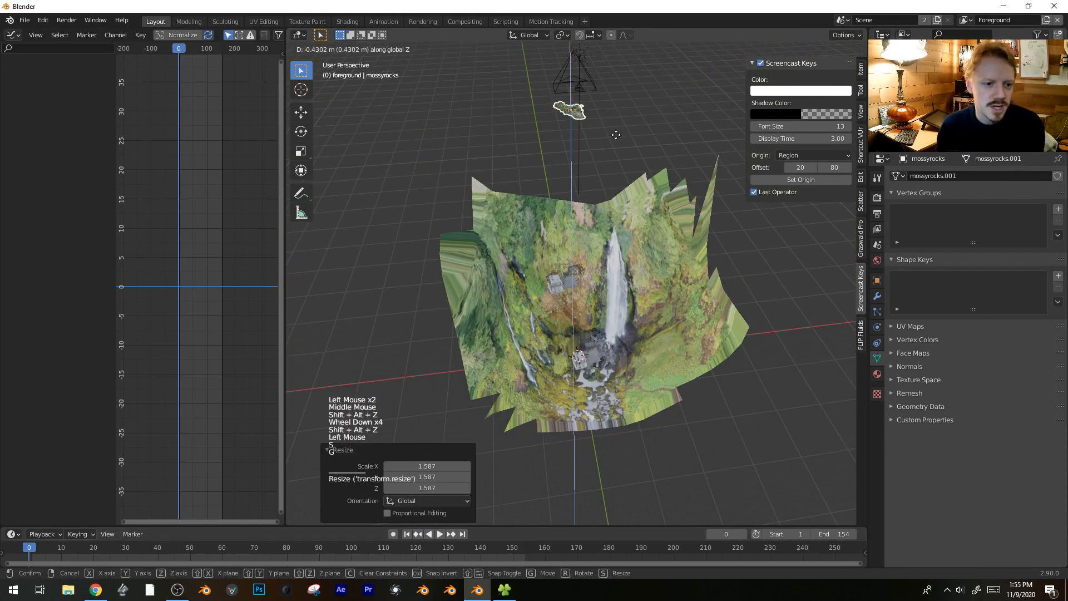
click(595, 137)
- Play back the shot through the camera with the overlays hidden, and set the playhead to frame 23
key(KP_0)
key(space)
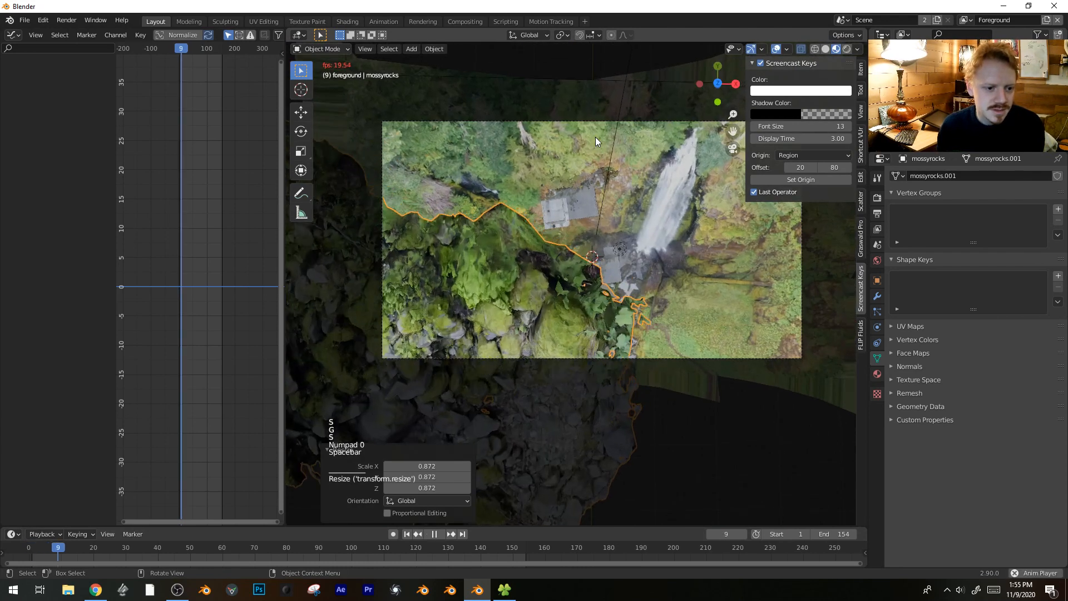
key(shift+alt+z)
key(space)
drag(150, 553, 102, 550)
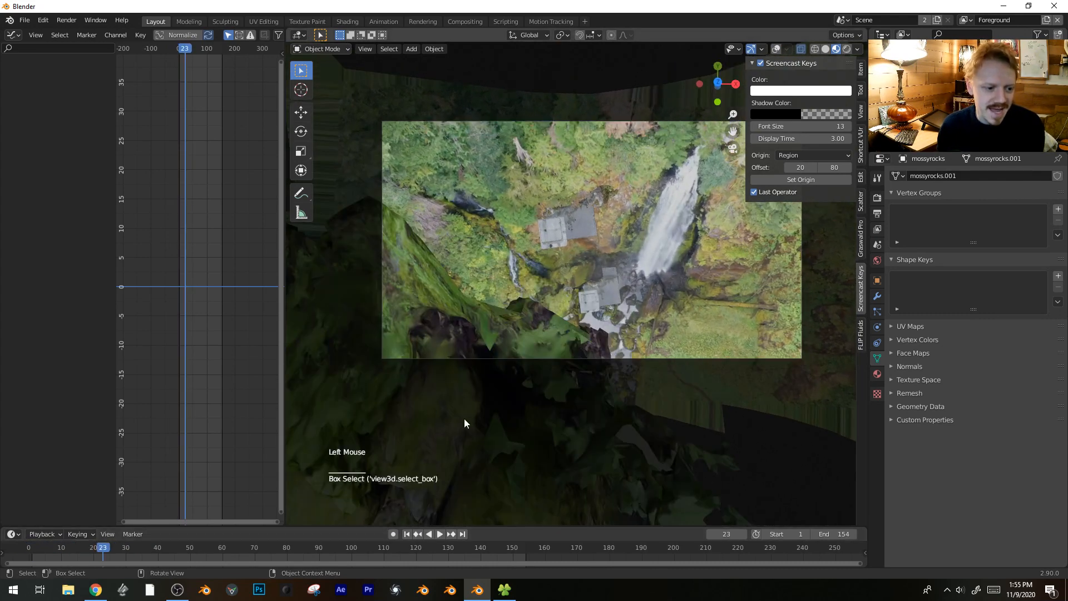
- Lower the mossy rocks along Z from the camera into the cliff scene and raise them 28.523 m beside the upper building
key(shift+alt+z)
scroll(489, 420, down, 3)
middle_drag(512, 420, 552, 349)
scroll(552, 349, down, 6)
key(g)
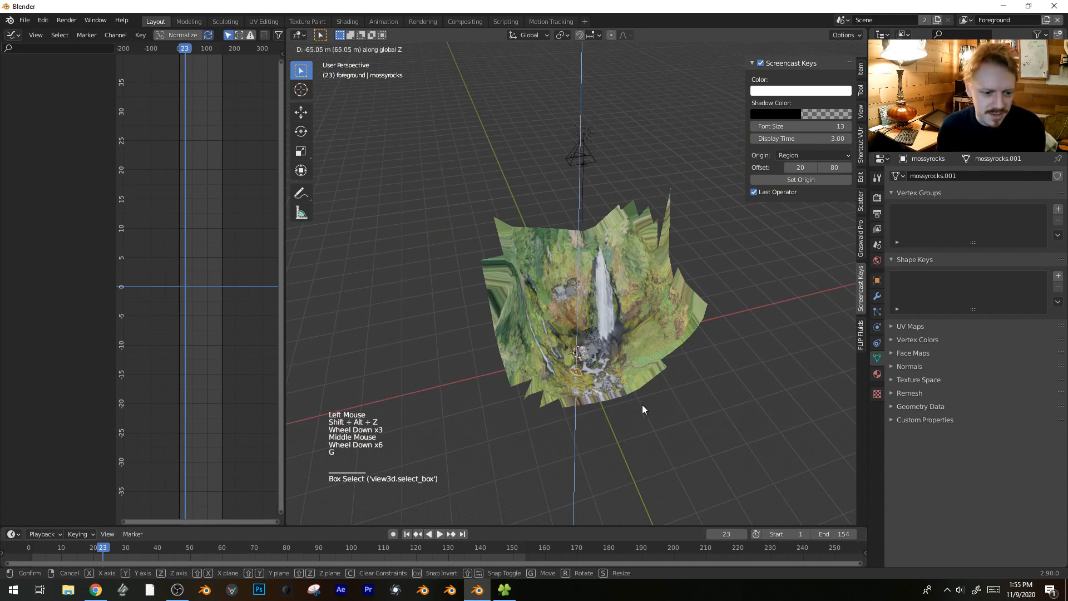
click(643, 410)
scroll(643, 410, up, 6)
key(g)
key(z)
click(634, 313)
shift+middle_drag(635, 313, 611, 216)
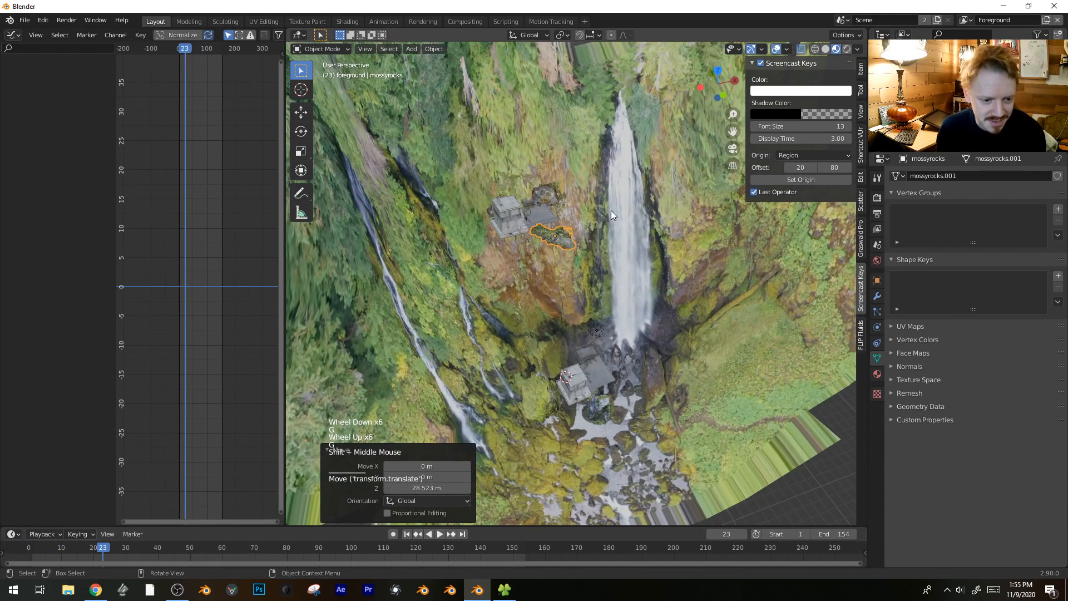
- Scale the mossy rocks, lower them 20.777 m, place them in front of the lower building and trackball-rotate them by -4.58° and 14.3°
key(s)
click(670, 234)
key(g)
key(z)
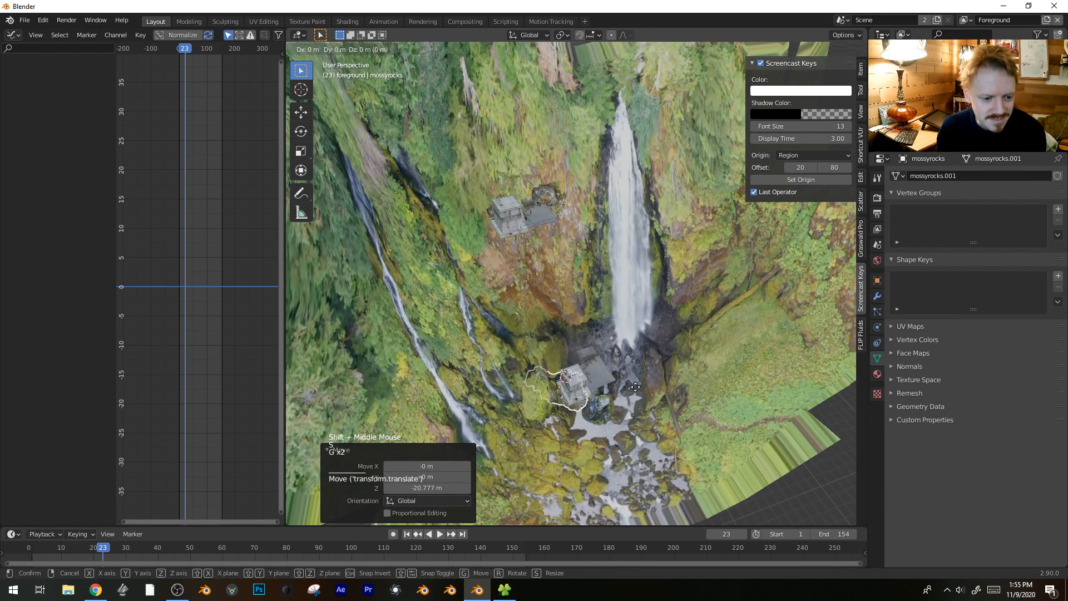
click(694, 438)
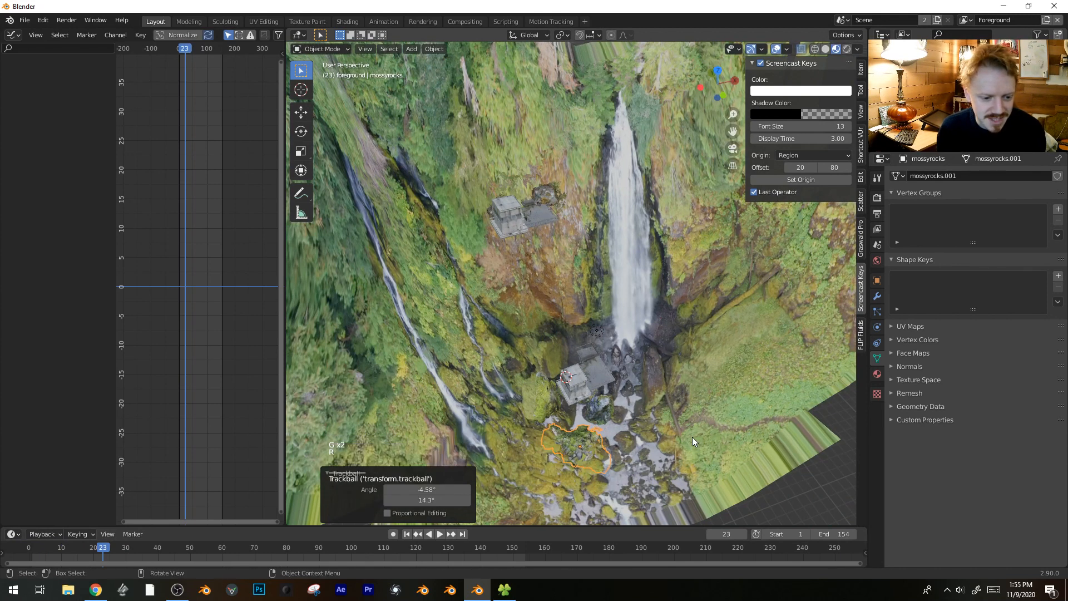
- In the camera view, tilt the mossy rocks, move them onto the left riverbank and raise them about 2.36 m along Z
key(KP_0)
shift+middle_drag(685, 420, 606, 358)
scroll(605, 359, up, 10)
key(r)
key(r)
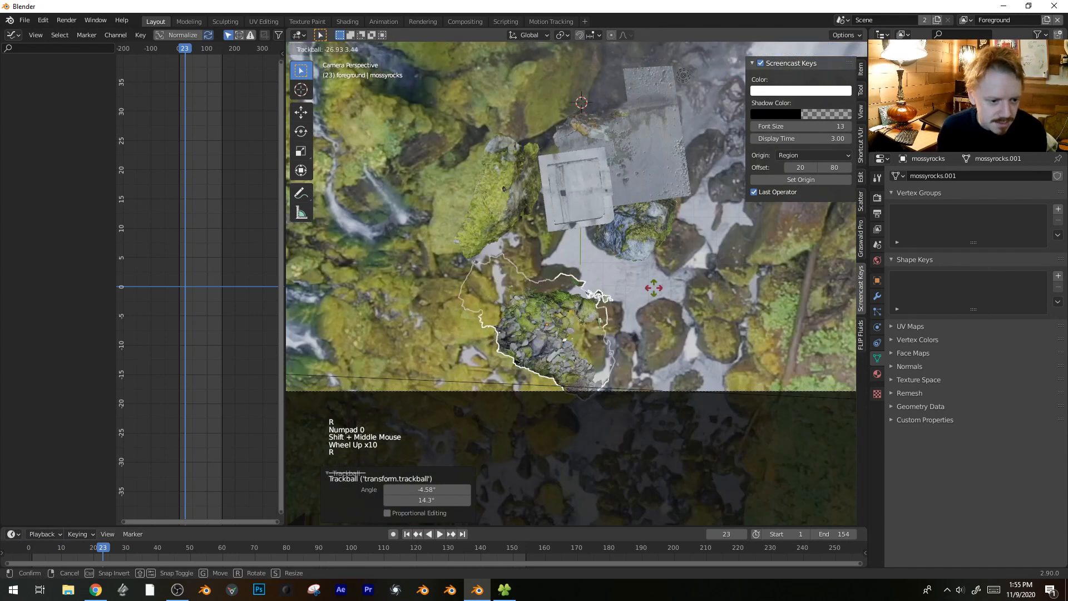
key(g)
click(519, 284)
key(g)
key(z)
click(510, 290)
- Blend the mossy rocks into the riverbank by tilting and scaling them, ending with a trackball rotation of 1.15° and 3.44°
key(r)
key(r)
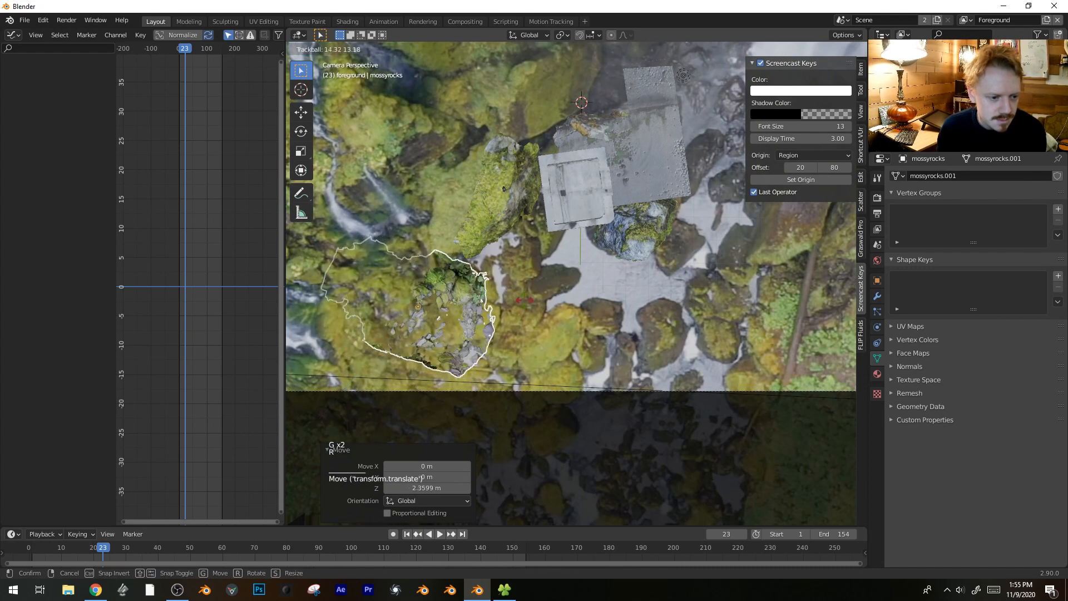
click(524, 300)
key(s)
click(536, 303)
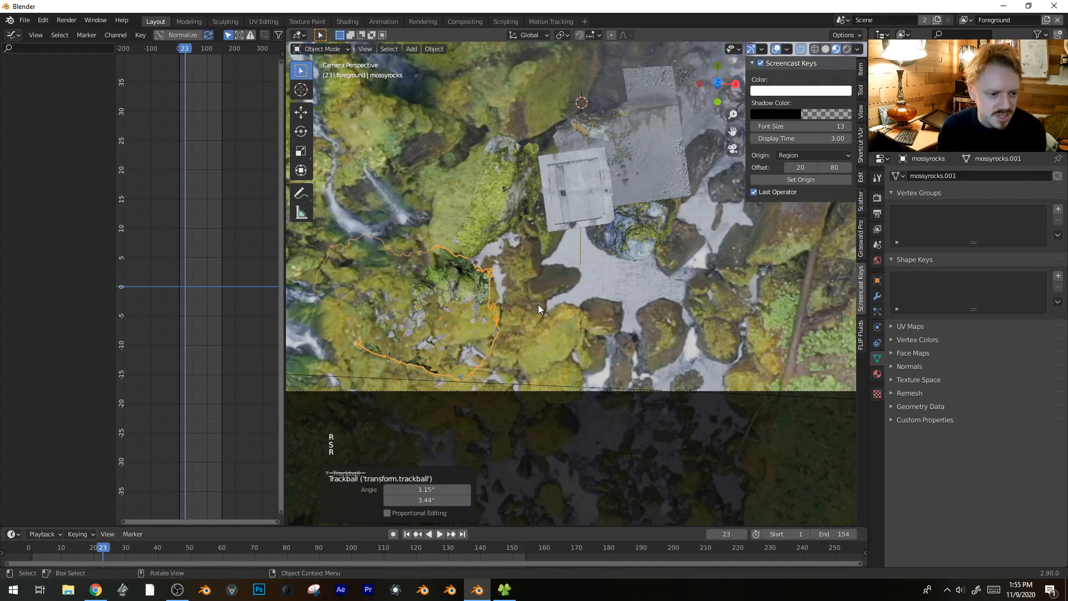
- Clear the selection and play back the shot to check the mossy rocks on the riverbank
key(alt+a)
key(space)
key(space)
scroll(540, 309, down, 5)
scroll(559, 336, up, 2)
scroll(558, 336, down, 3)
shift+middle_drag(559, 336, 582, 279)
scroll(573, 362, up, 1)
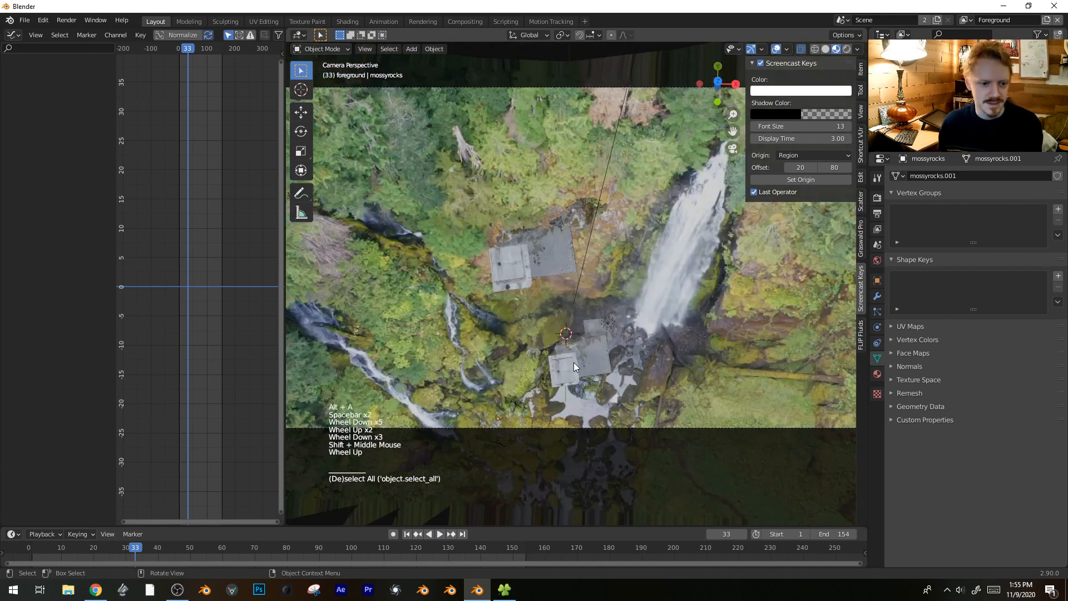
key(space)
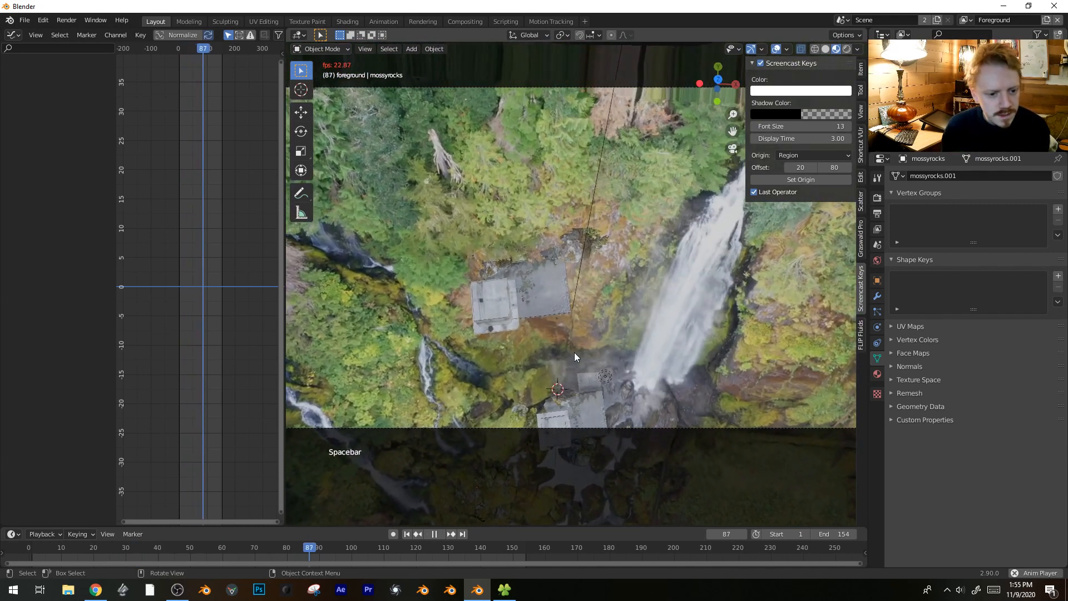
- Stop playback and save the project as Cominginforalanding.blend in the patreon projects folder
key(space)
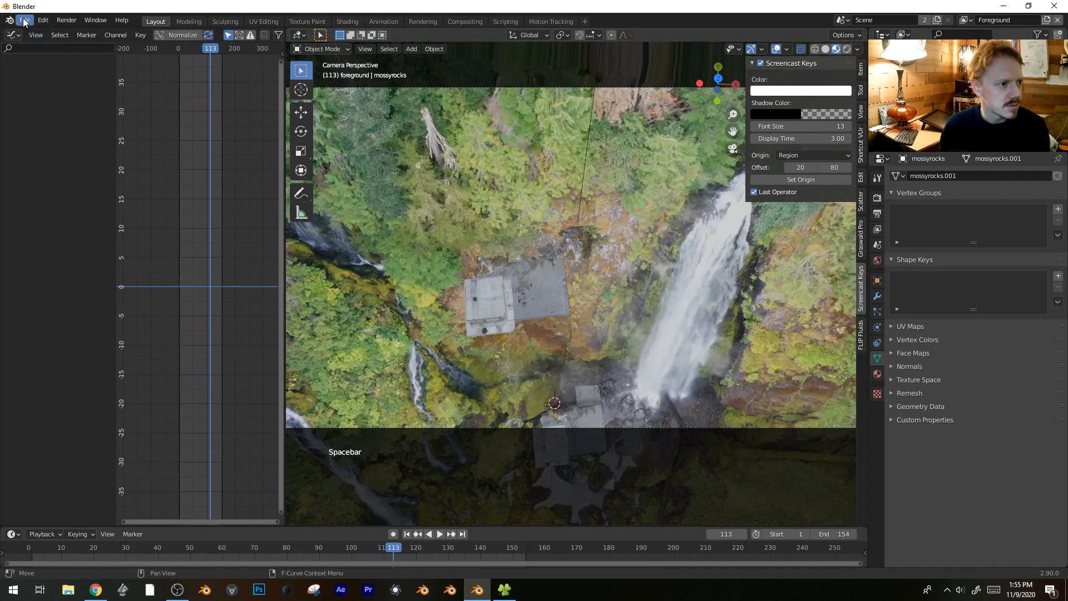
key(ctrl+s)
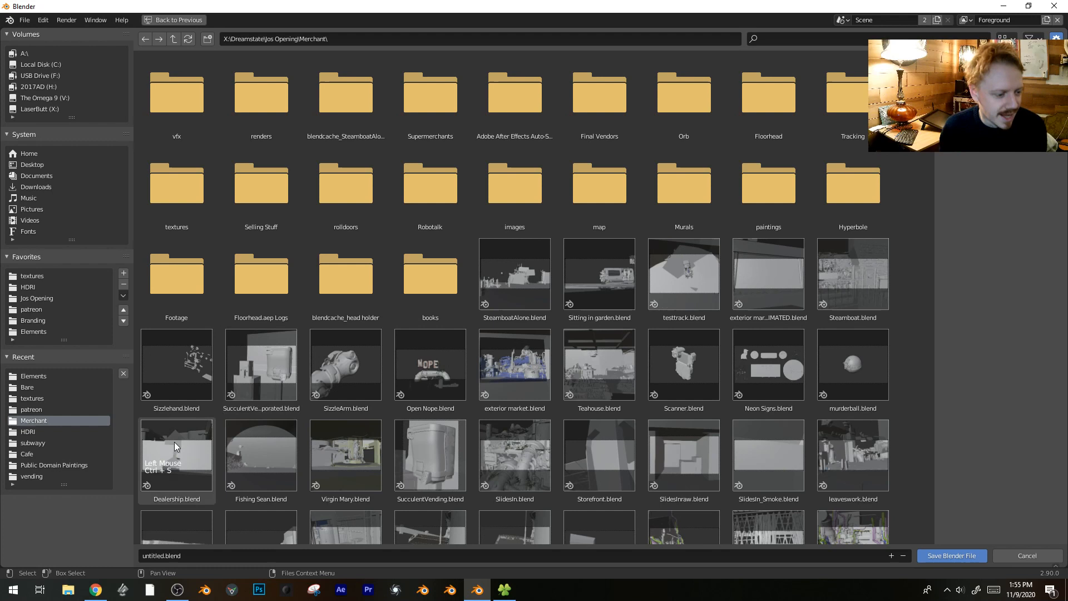
click(164, 556)
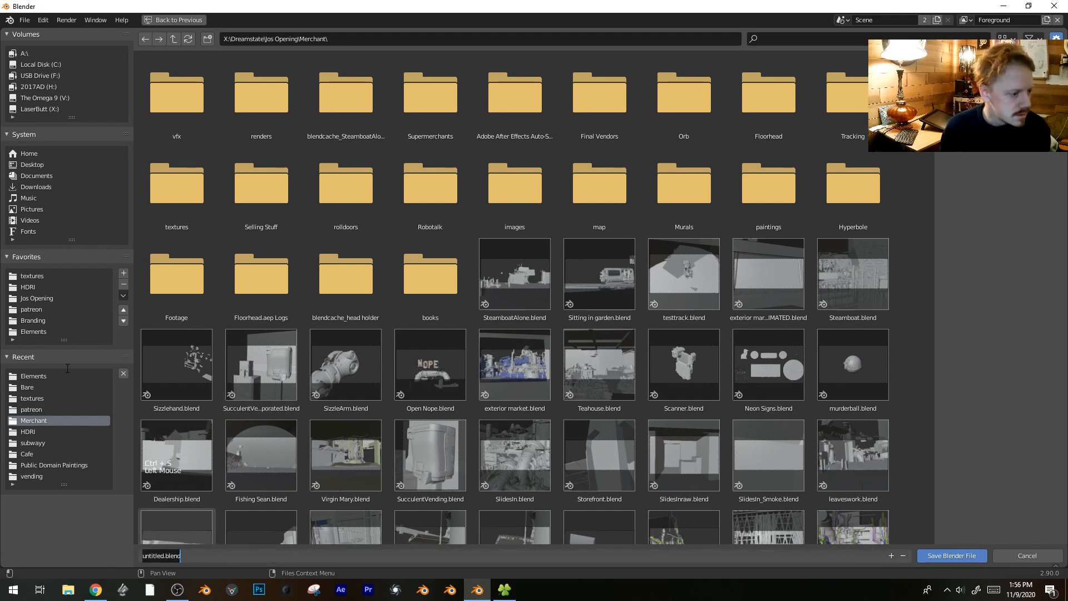
click(40, 309)
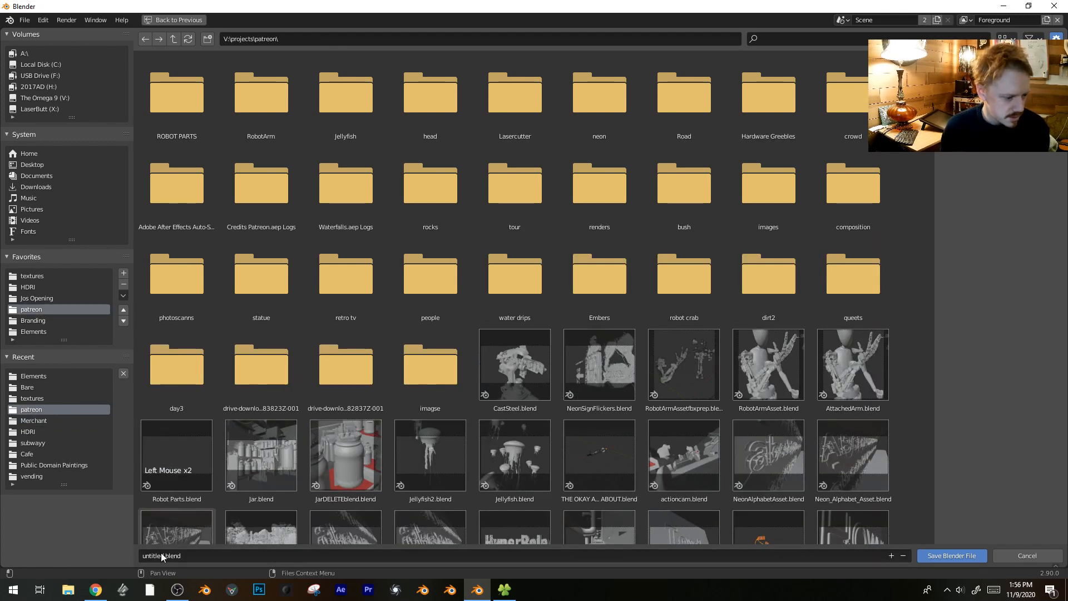
click(163, 555)
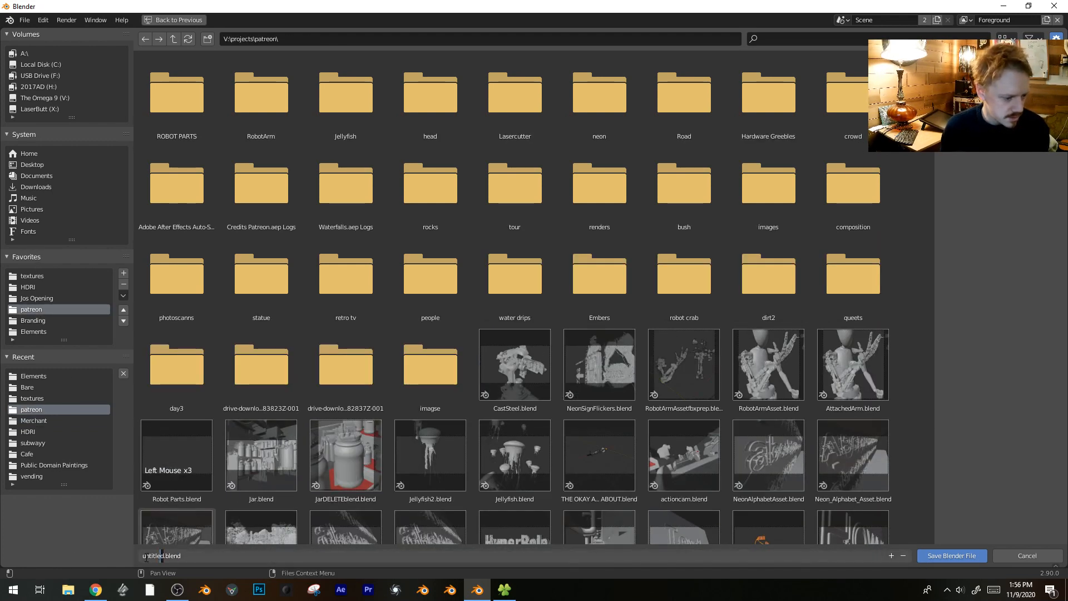
text(Cominginforalanding)
click(514, 355)
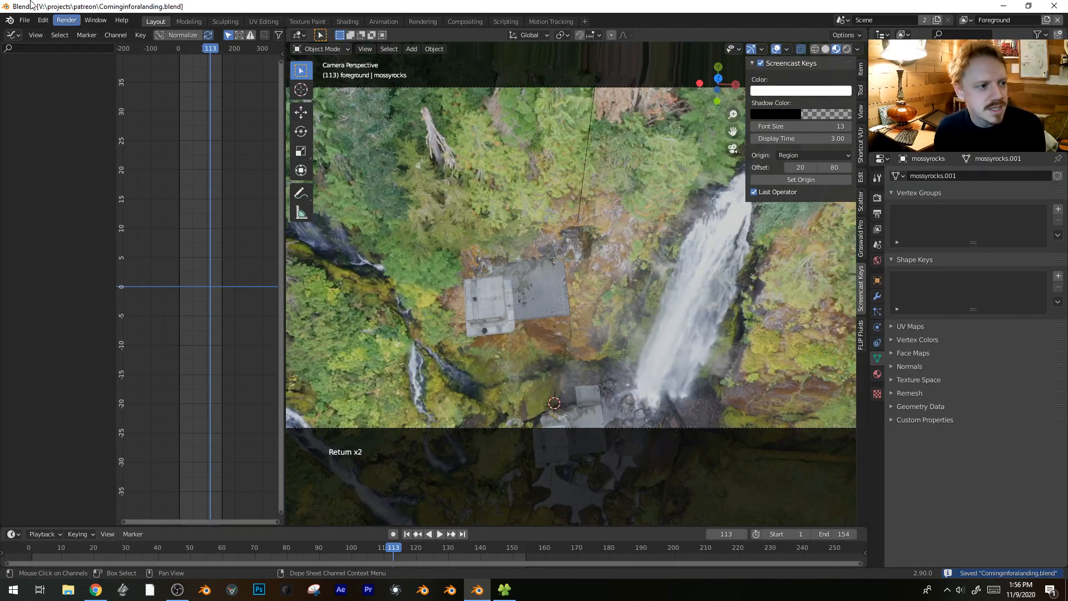
- Append the TRUCK collection from Edwards Towing Asset.blend
click(47, 143)
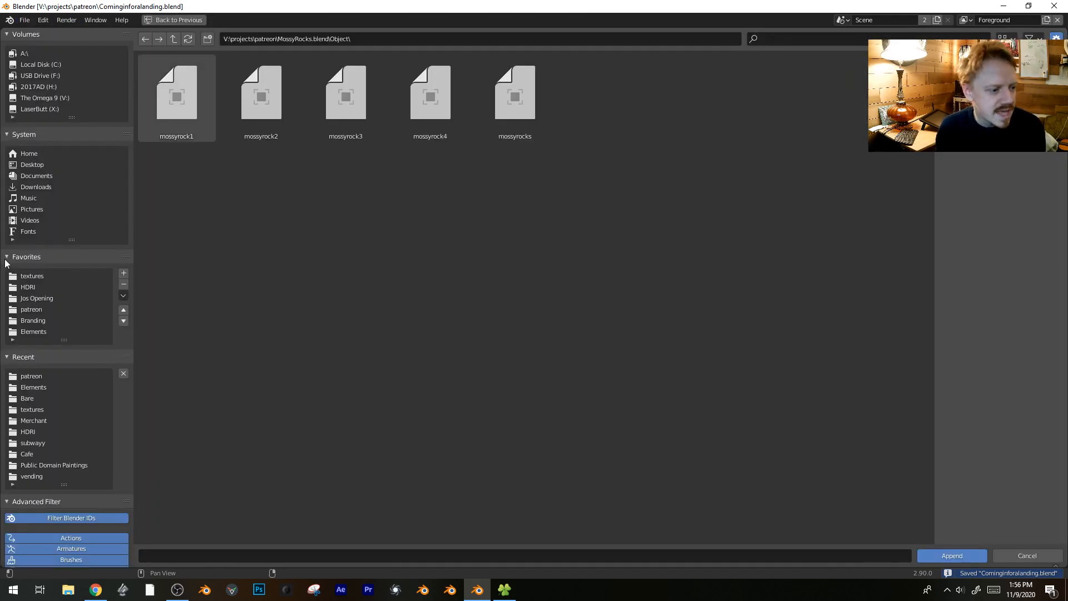
click(32, 376)
scroll(229, 373, down, 10)
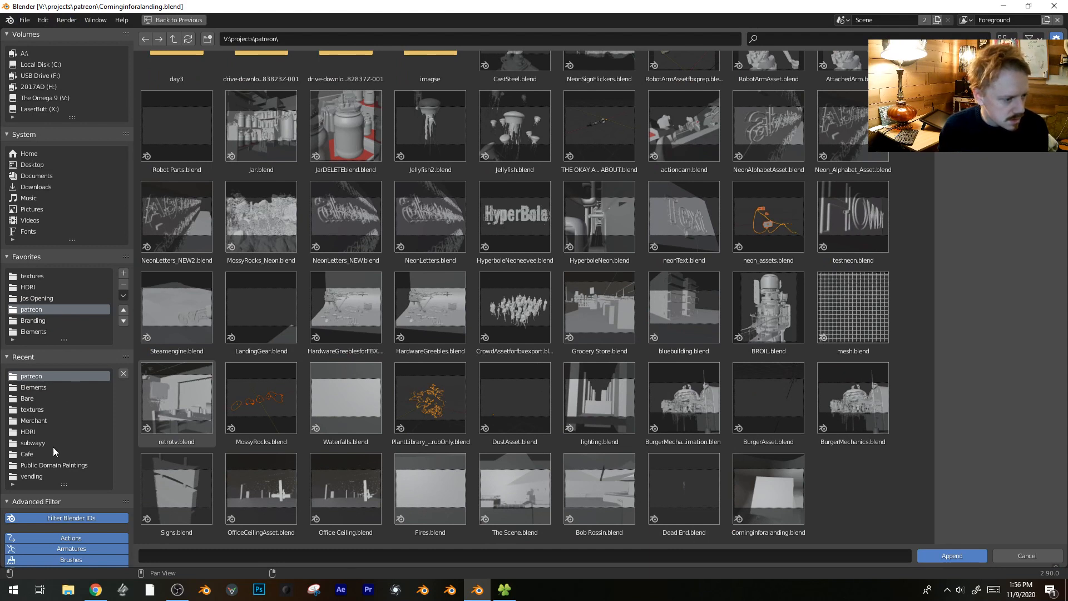
click(49, 99)
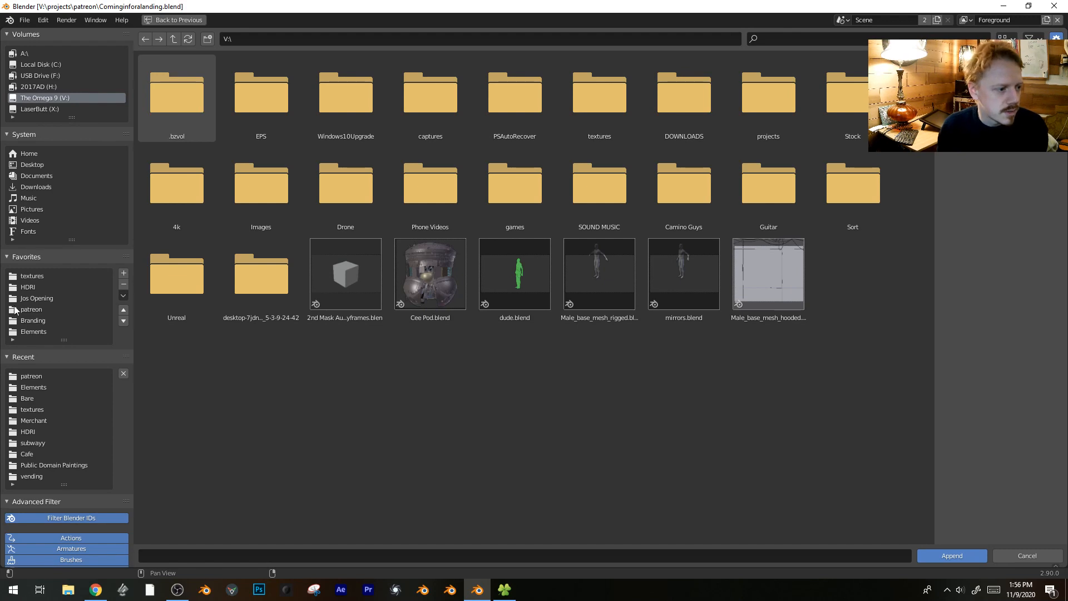
click(36, 299)
click(174, 39)
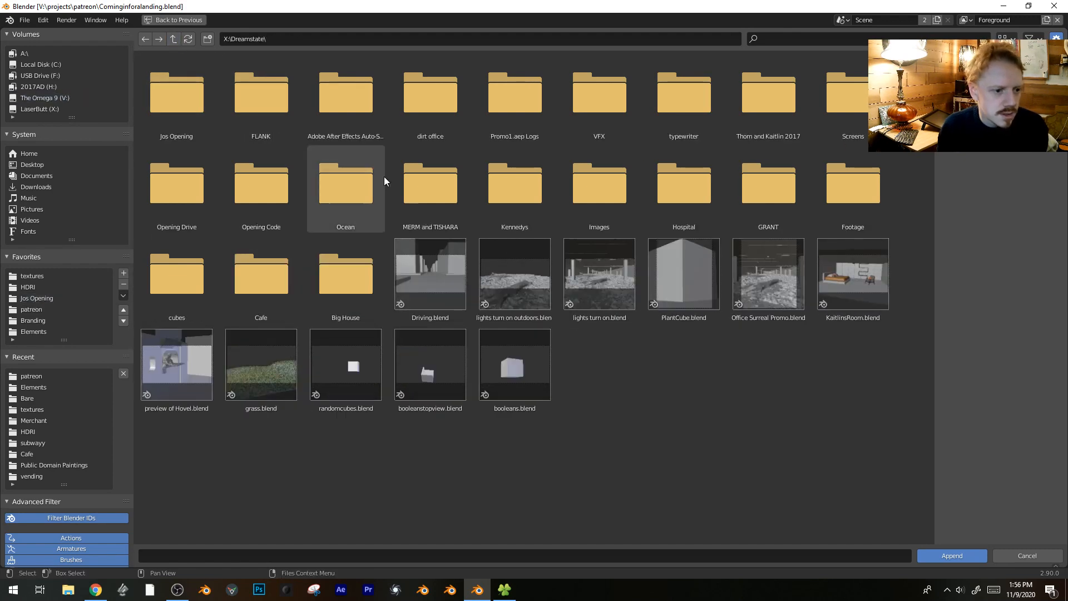
click(768, 188)
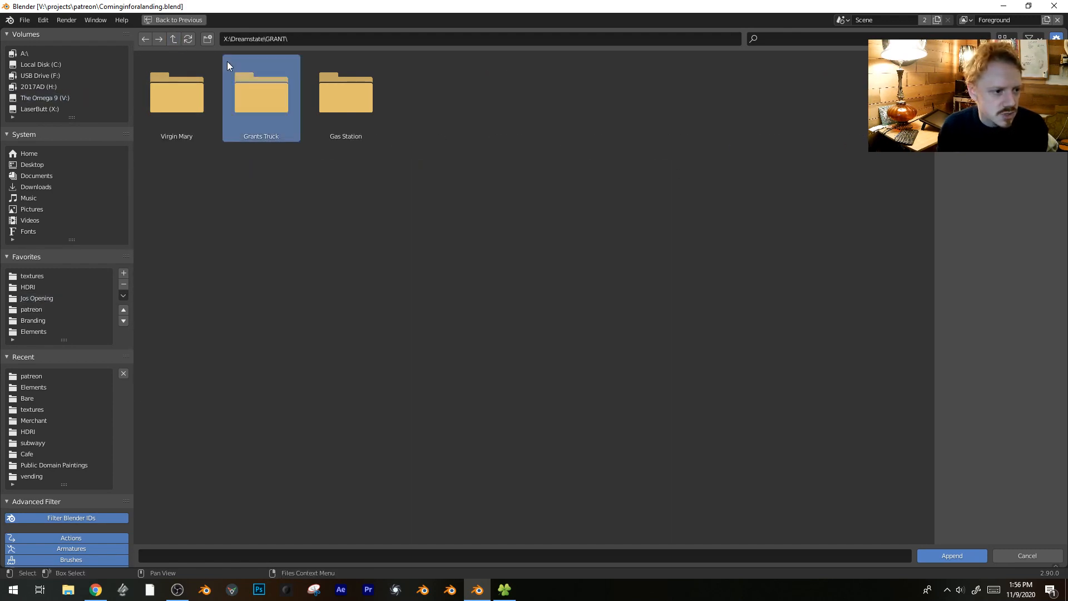
click(329, 119)
double_click(366, 82)
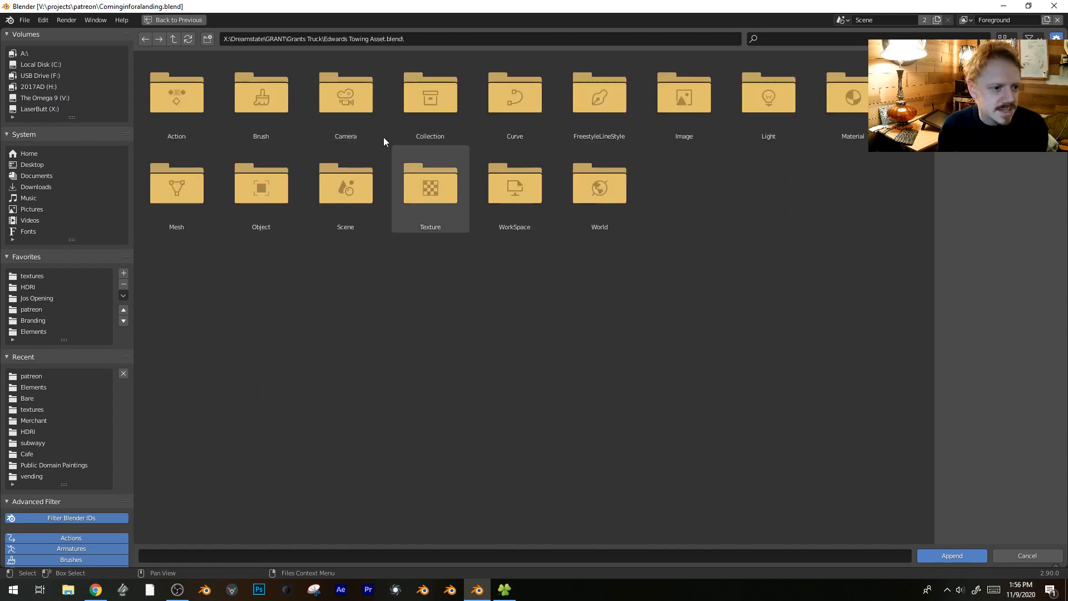
click(447, 107)
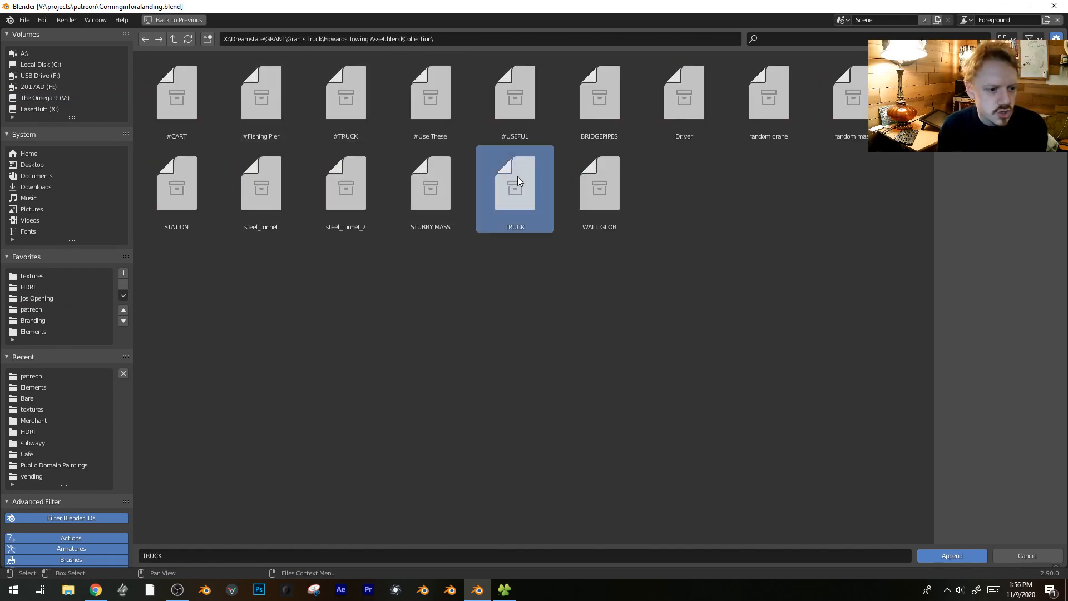
double_click(517, 177)
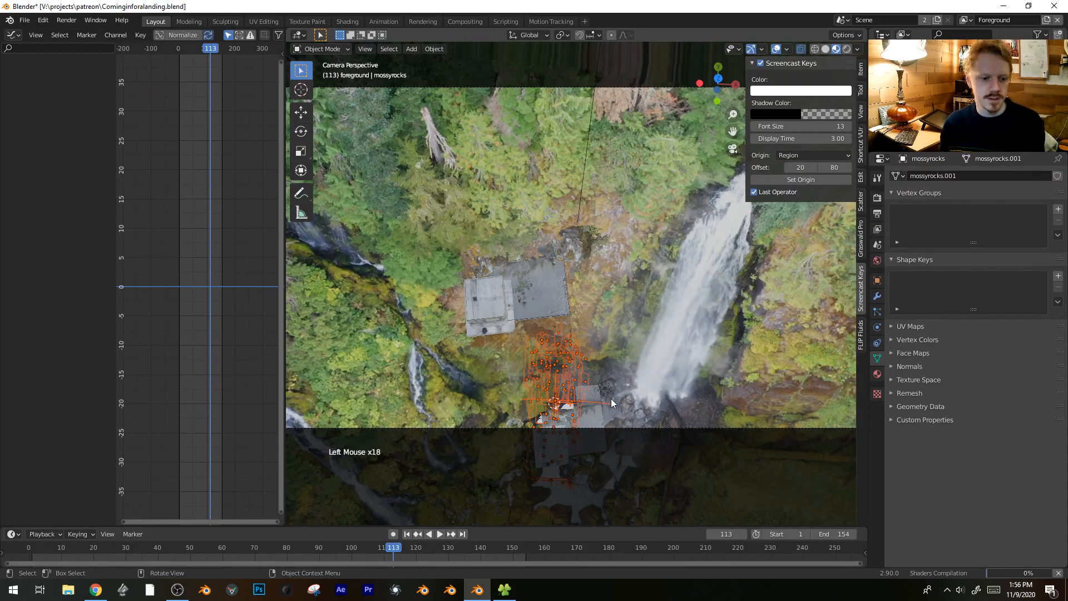
- In the right view, move the truck clear of the cliff using its TRUCK CONTEROL empty
key(KP_Decimal)
key(KP_1)
key(KP_3)
click(595, 389)
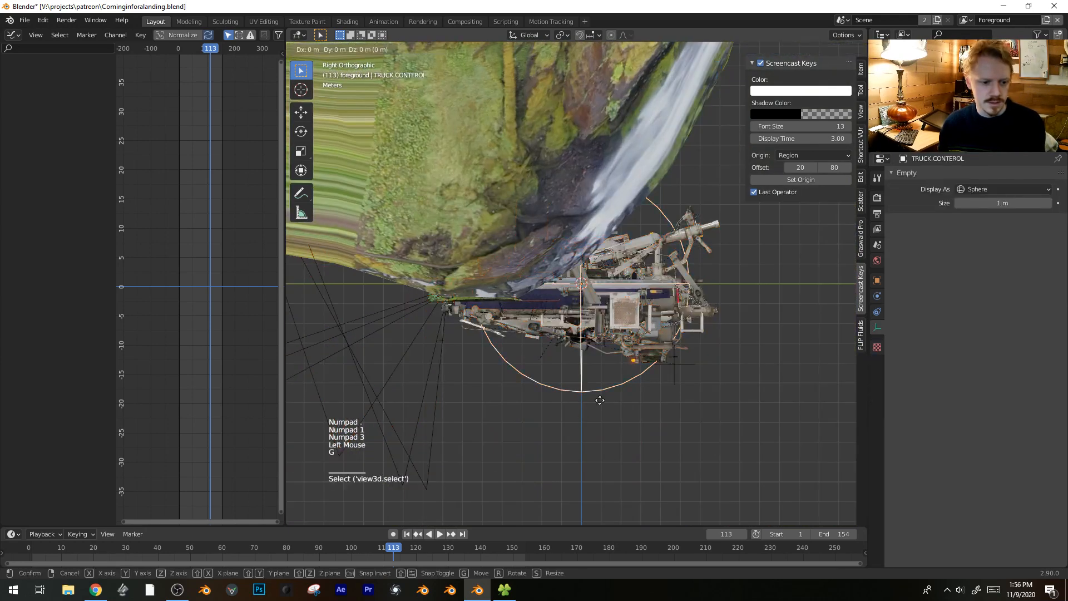
key(g)
click(650, 434)
- Delete the four unneeded objects that came in with the truck
shift+middle_drag(650, 434, 509, 279)
key(alt+a)
key(x)
click(698, 259)
shift+middle_drag(746, 275, 656, 302)
scroll(687, 332, up, 4)
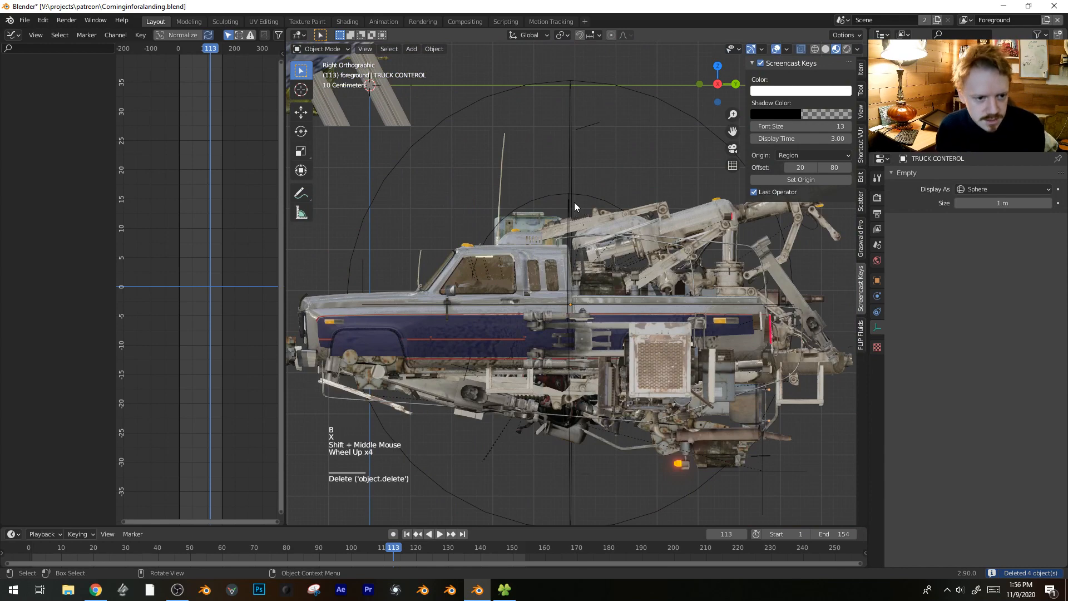
- Scale the truck down using its TRUCK CONTEROL empty
click(797, 331)
middle_drag(796, 331, 557, 439)
scroll(557, 439, down, 2)
click(535, 453)
key(s)
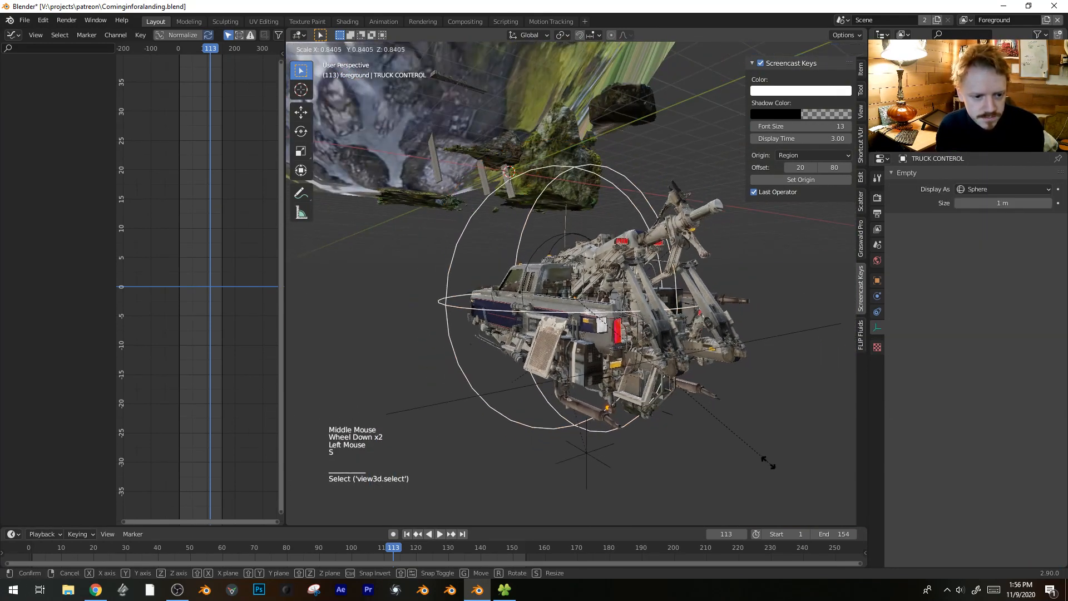
click(652, 395)
- In the camera view, move the truck up to the upper building's platform and inspect its size against the figures
key(KP_0)
scroll(599, 442, down, 4)
middle_drag(599, 443, 540, 432)
key(g)
click(533, 205)
key(KP_Decimal)
scroll(552, 257, down, 1)
middle_drag(552, 257, 632, 311)
key(s)
right_click(604, 296)
- Scale the figures beside the upper building by 1.529 and shift them along Z to stand on the platform
click(409, 395)
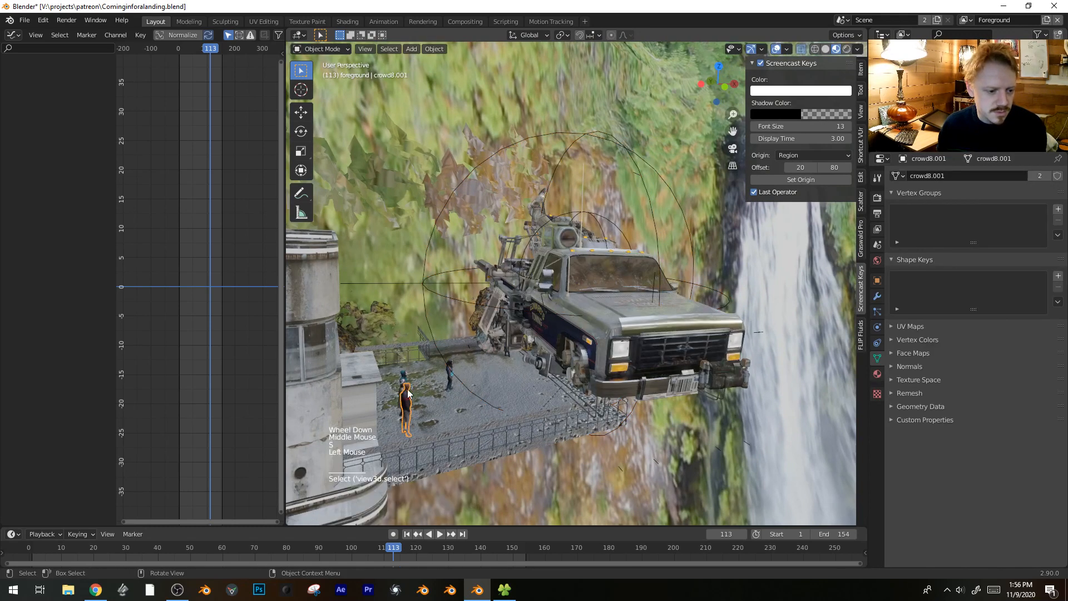
key(s)
click(533, 377)
middle_drag(533, 378, 489, 367)
key(g)
key(z)
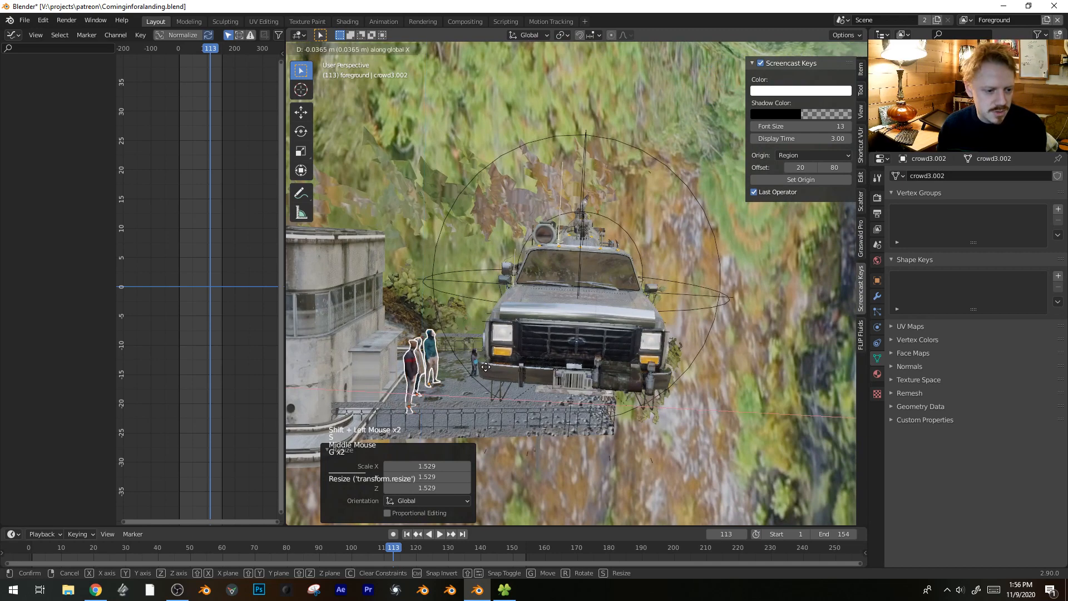
click(475, 370)
- Delete the stray object beside the truck
middle_drag(671, 265, 597, 272)
click(729, 382)
key(x)
- Scale the truck by 0.420 and delete the lone figure standing next to it on the platform
middle_drag(574, 328, 599, 296)
click(556, 227)
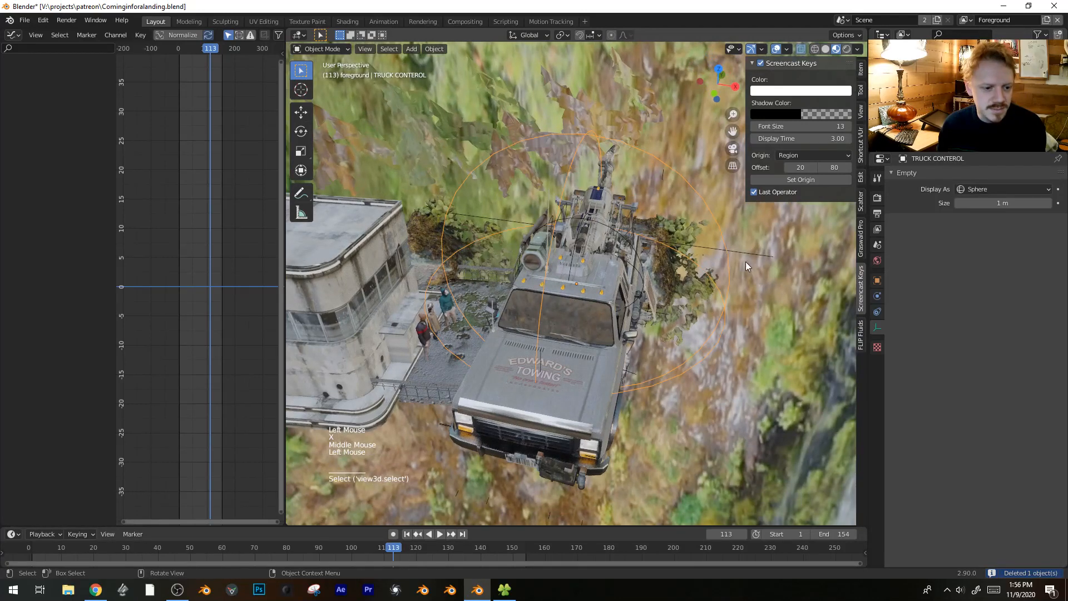
key(s)
click(648, 283)
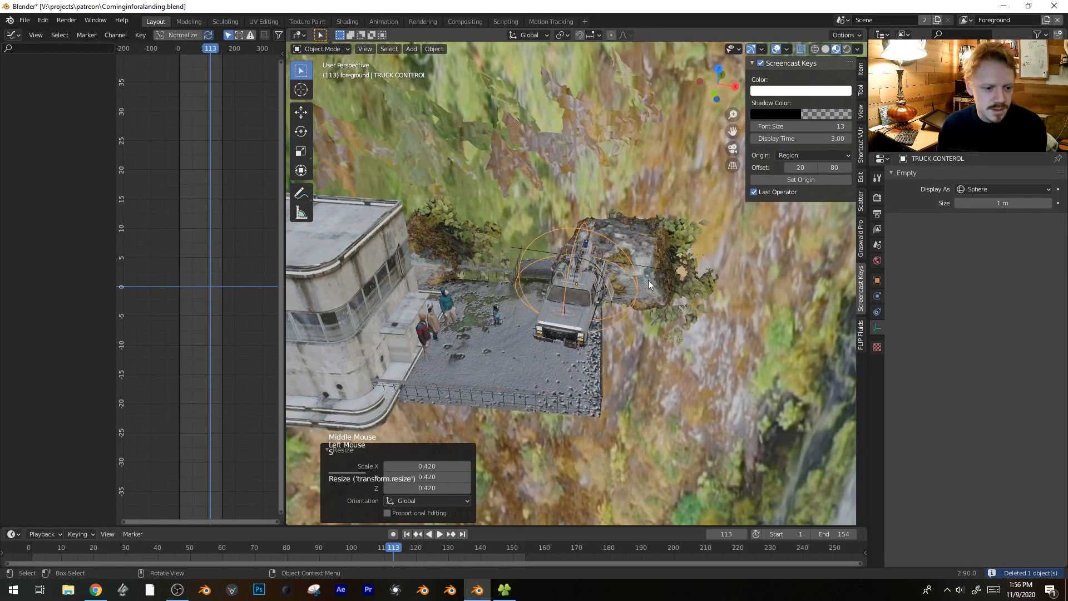
click(496, 322)
key(x)
- In the top view, turn the truck around, resize it and place it on the upper building's platform
click(564, 227)
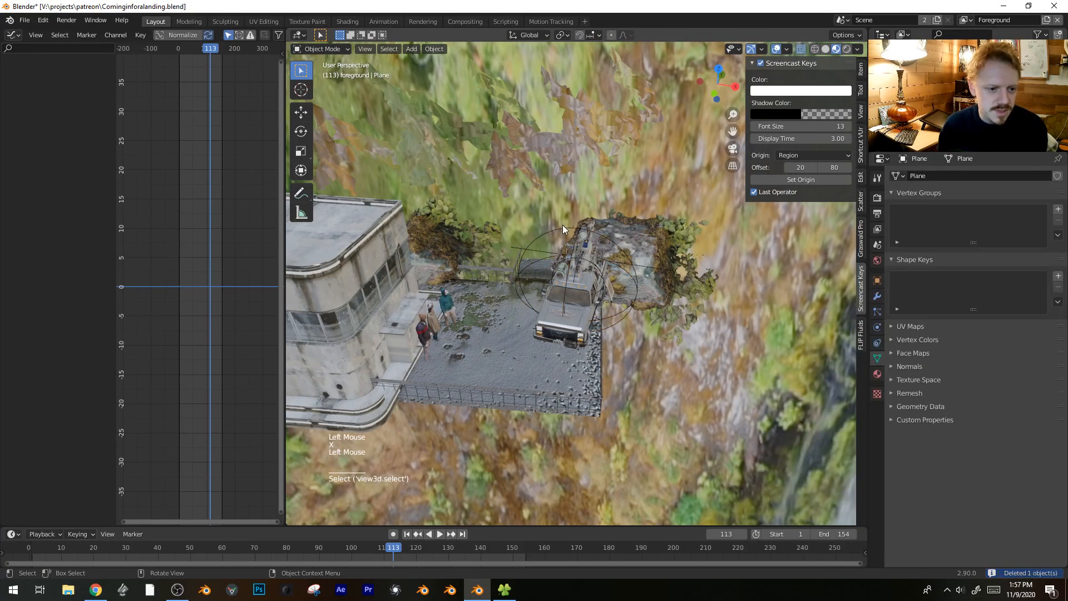
click(564, 228)
key(KP_7)
key(r)
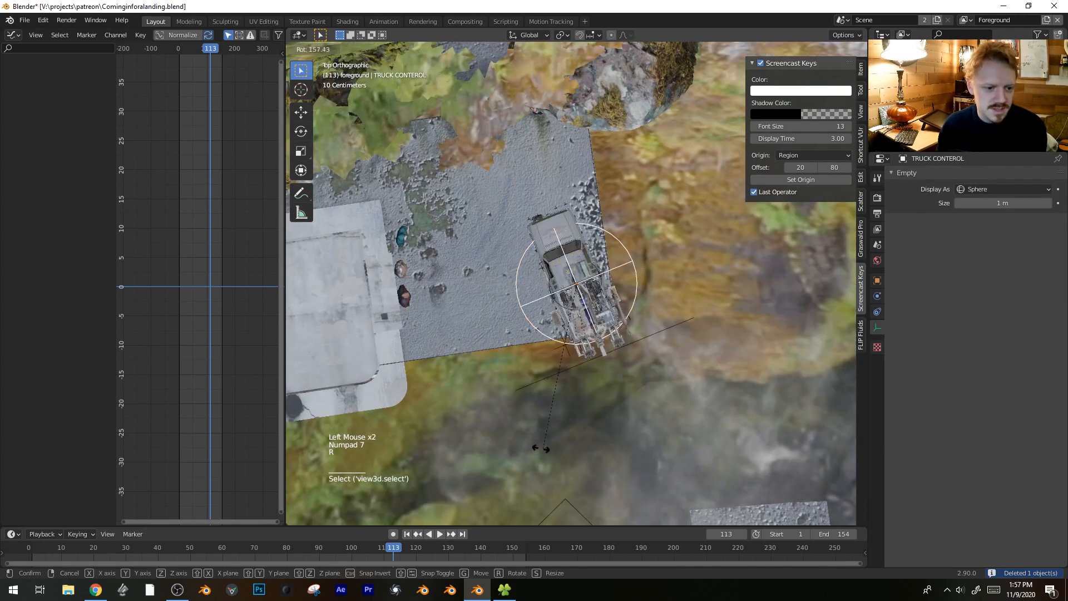
click(503, 448)
key(g)
click(416, 403)
key(s)
click(429, 420)
key(g)
click(445, 428)
- Lower the truck 0.92163 m along Z onto the platform and check its fit in the camera view
middle_drag(472, 421, 478, 319)
key(g)
key(z)
click(480, 367)
key(KP_0)
scroll(481, 366, up, 8)
key(s)
right_click(594, 331)
scroll(584, 343, down, 2)
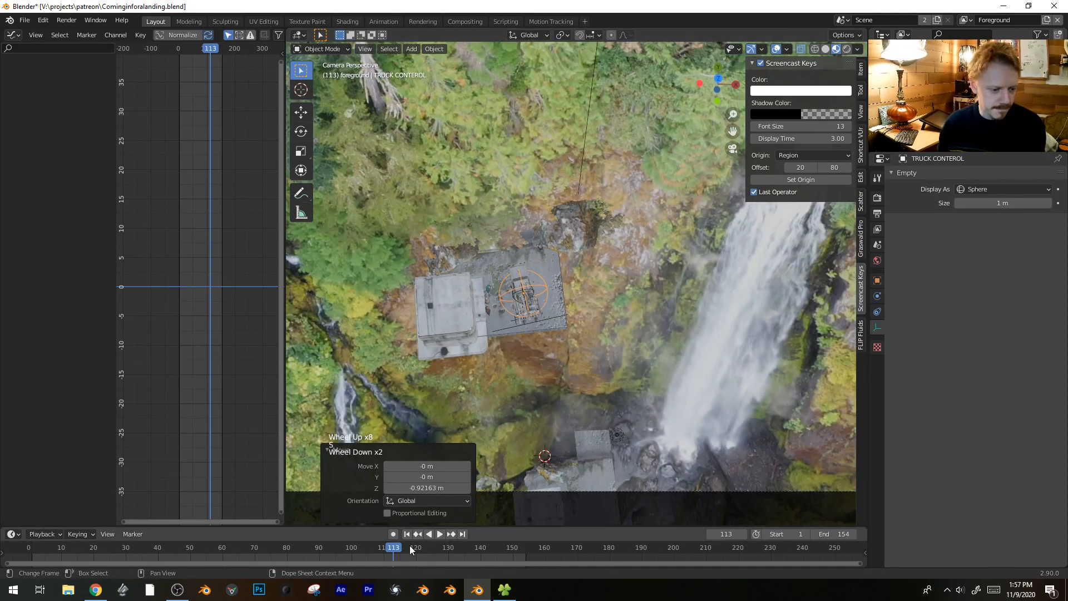
- Insert a keyframe for the landed truck's transform at frame 168
drag(410, 547, 568, 526)
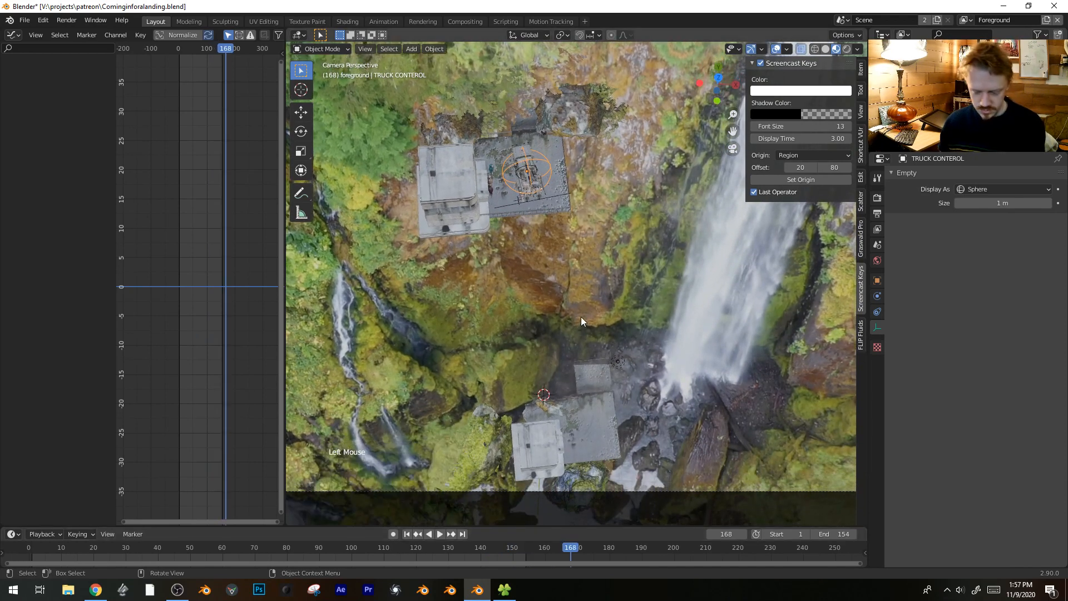
key(i)
click(572, 278)
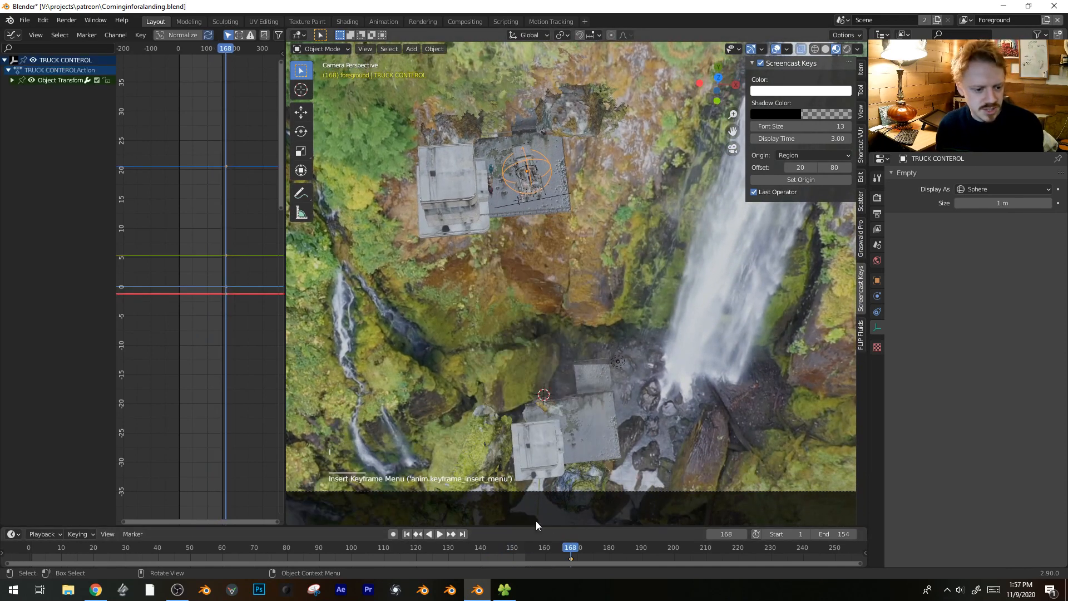
- At frame 0, raise the truck along Z high above the cliff, ending with a 4.9786 m lift
key(space)
drag(44, 545, 3, 549)
shift+middle_drag(563, 356, 543, 406)
middle_drag(543, 405, 498, 410)
key(g)
key(z)
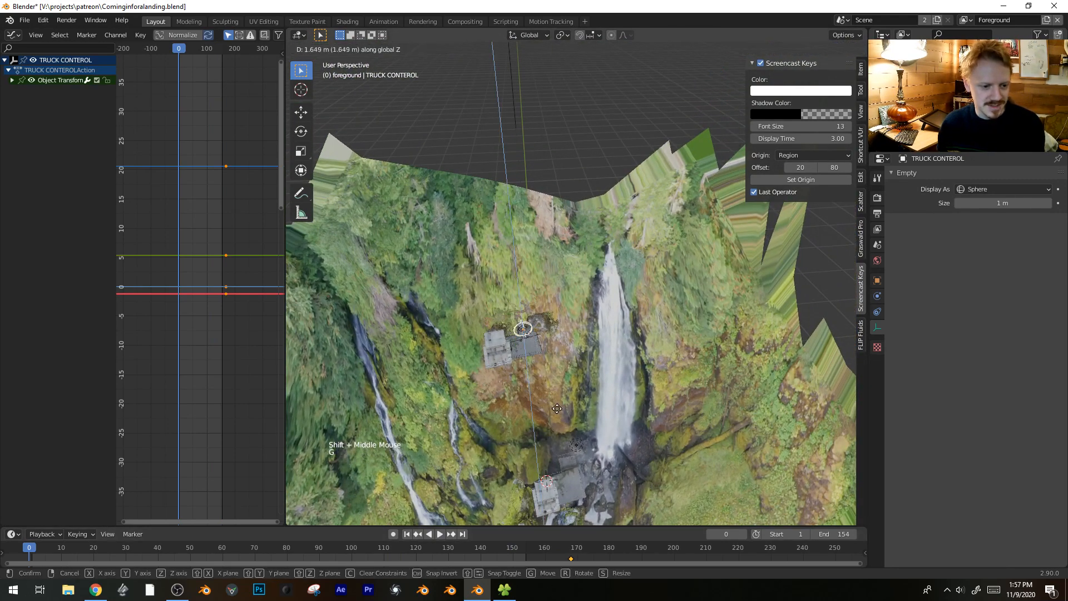
click(528, 195)
middle_drag(527, 195, 539, 262)
key(g)
key(x)
right_click(562, 277)
key(g)
key(z)
click(580, 184)
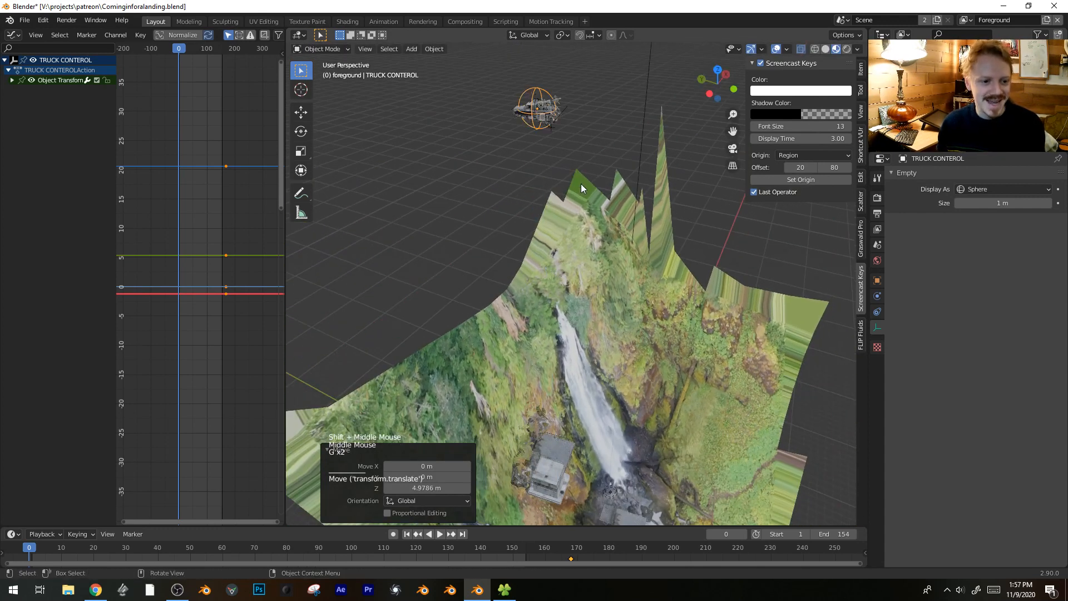
- In the camera view, move and rotate the truck so it starts large in front of the waterfall's base
scroll(577, 190, down, 3)
key(KP_0)
key(g)
key(g)
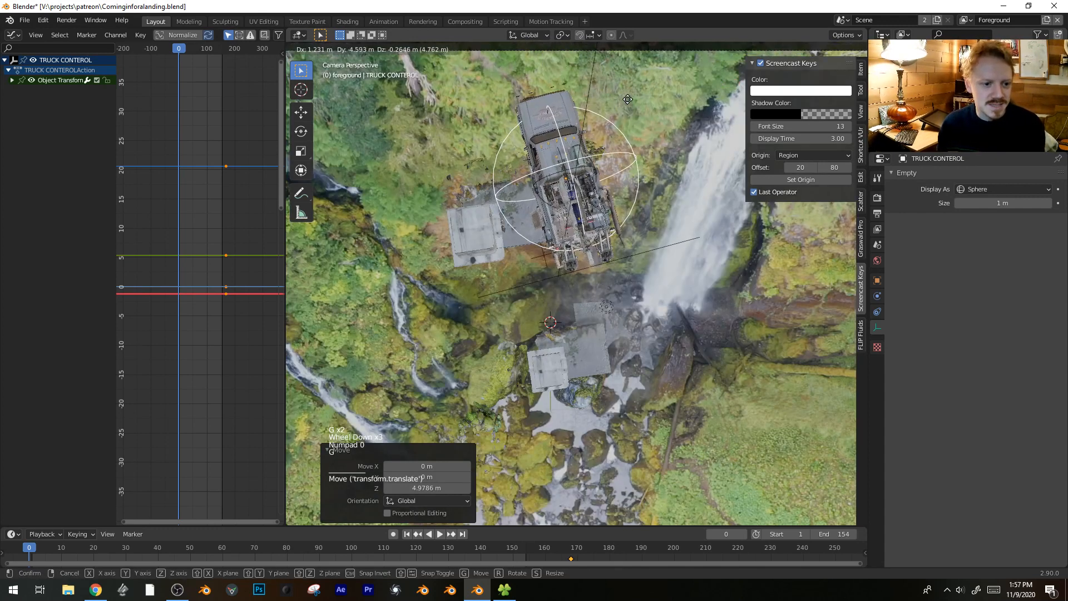
click(583, 195)
key(g)
click(689, 260)
key(r)
click(807, 259)
key(g)
click(733, 295)
- Trackball-rotate the truck by -26.9° and -13.8°, rotate it about -27.4° more, and keyframe its transform at frame 0
key(r)
key(r)
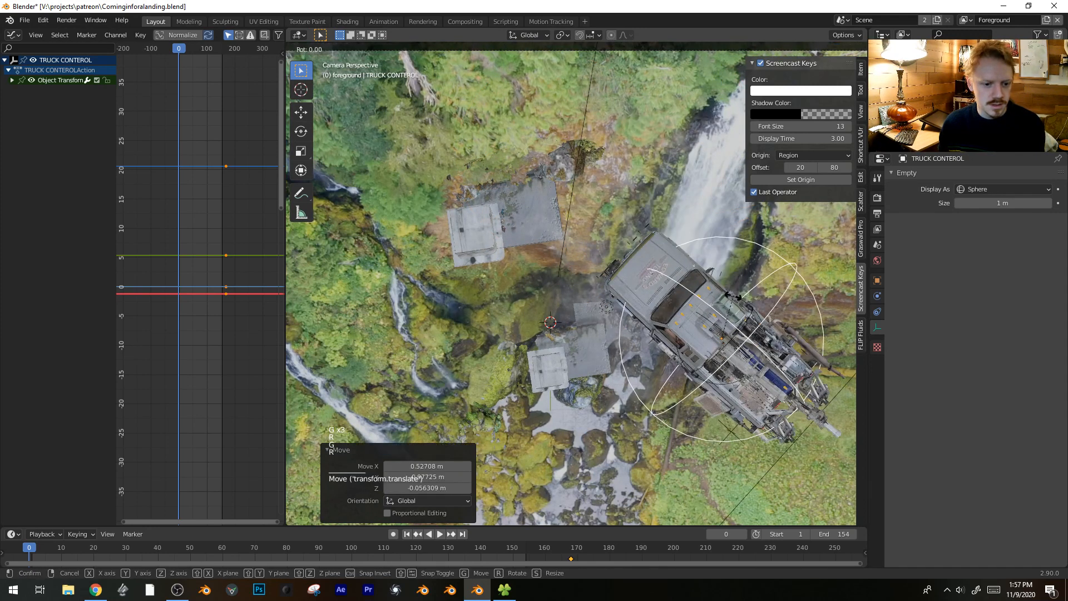
click(779, 270)
key(r)
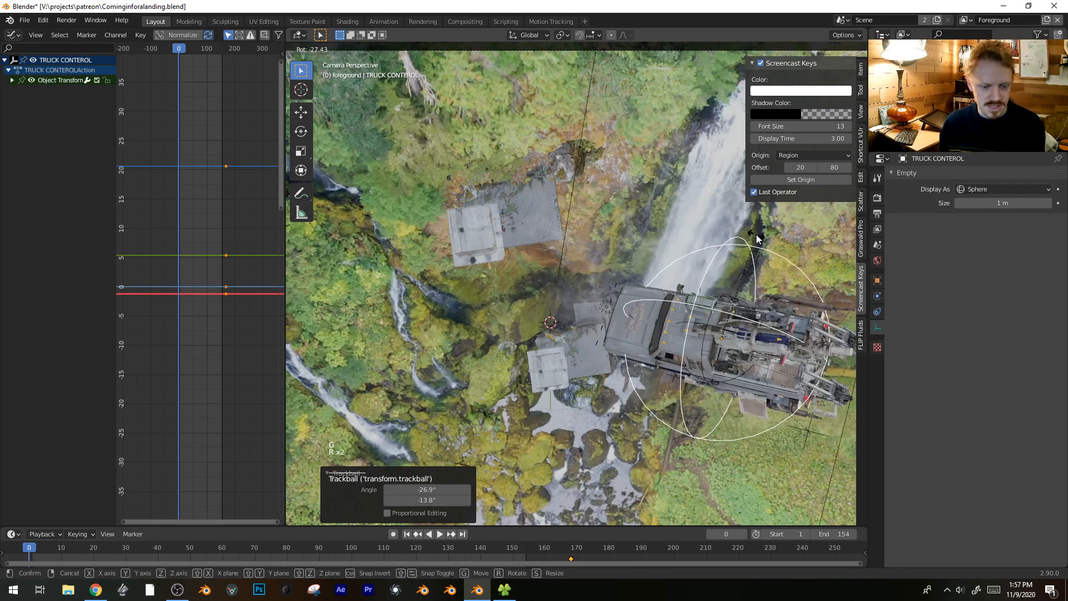
click(756, 235)
key(i)
click(756, 234)
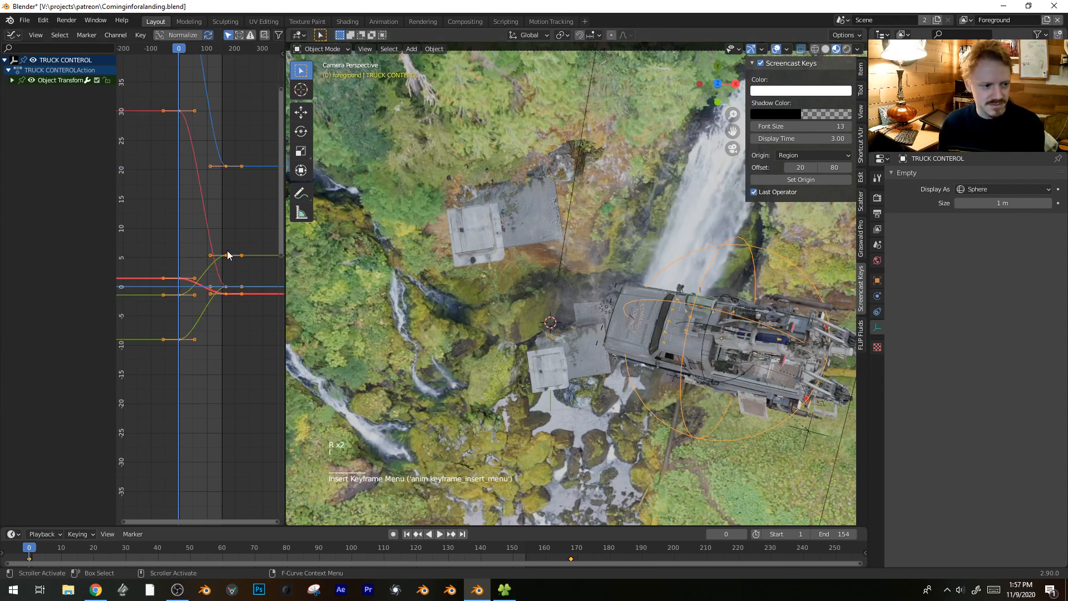
- Change the handle type of the truck's frame 0 keyframes so it starts already in motion, and preview the flight
shift+middle_drag(181, 132, 197, 205)
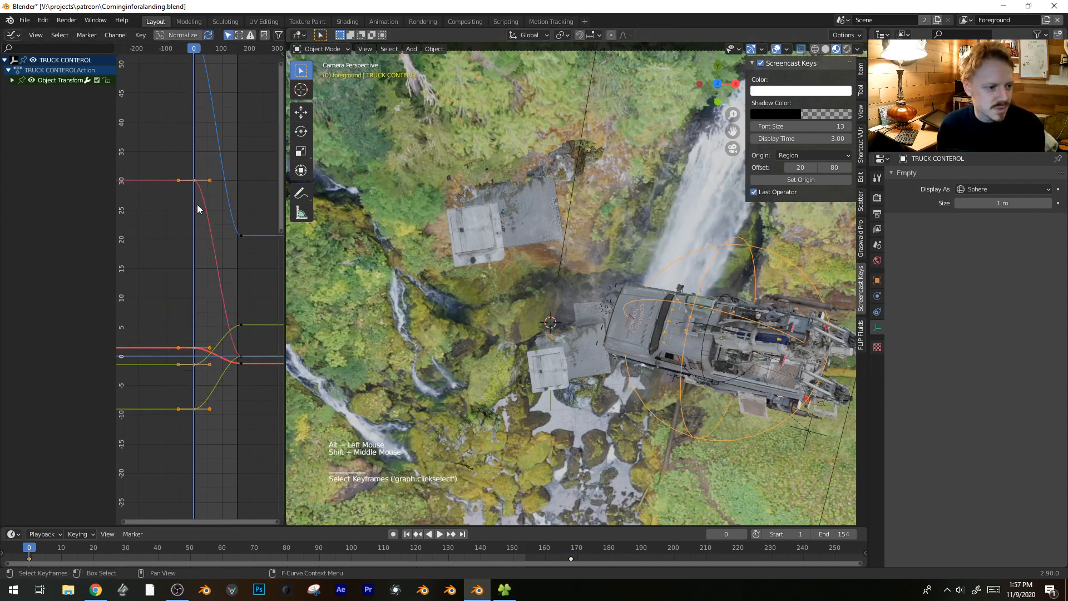
click(197, 204)
key(space)
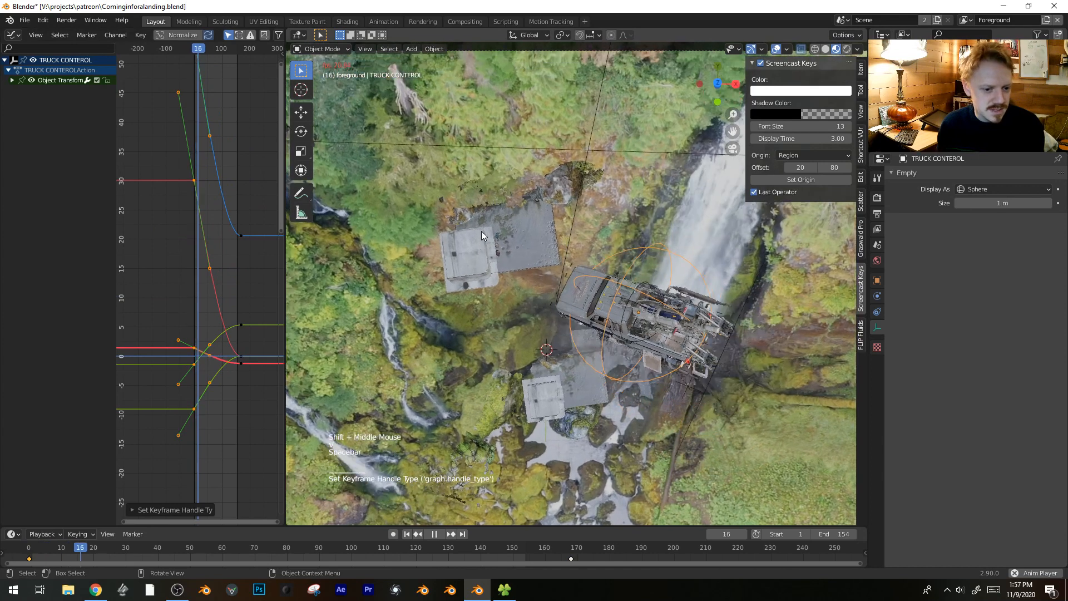
key(space)
- Move the truck's landing keyframes to about frame 222 and play back the shot with the overlays toggled
alt+click(242, 325)
key(g)
click(237, 326)
key(space)
key(shift+alt+z)
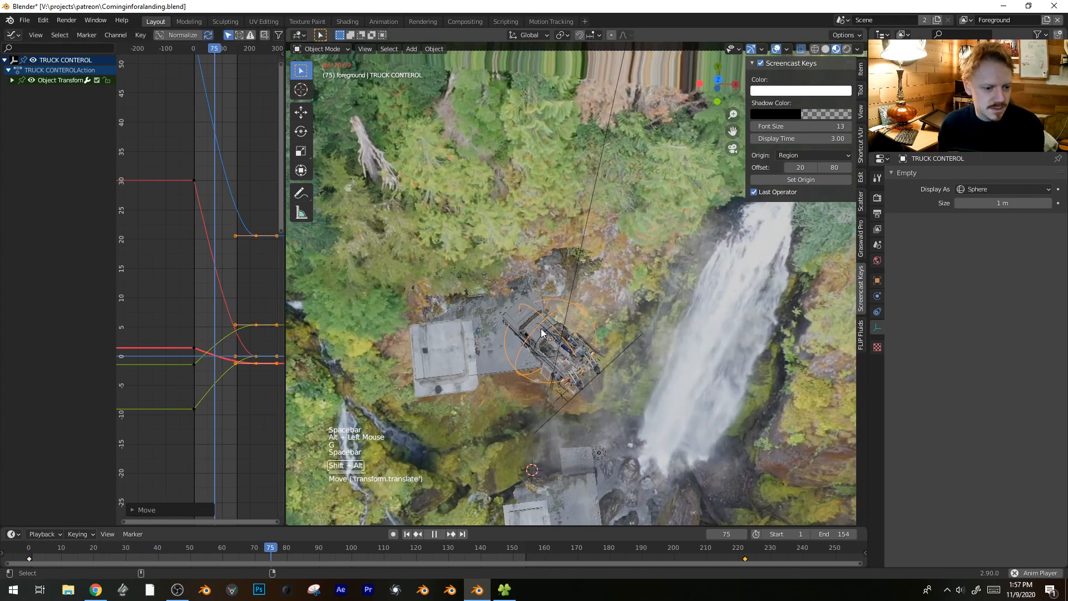
- Preview the truck's flight, stop playback, return to frame 0, and show the viewport overlays
shift+middle_drag(610, 344, 601, 242)
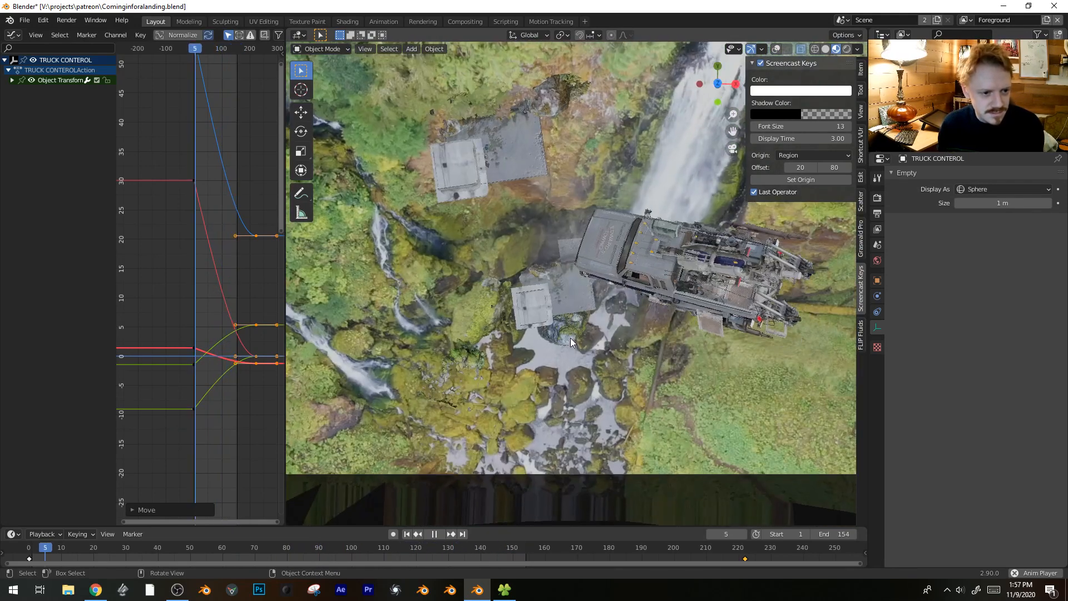
key(space)
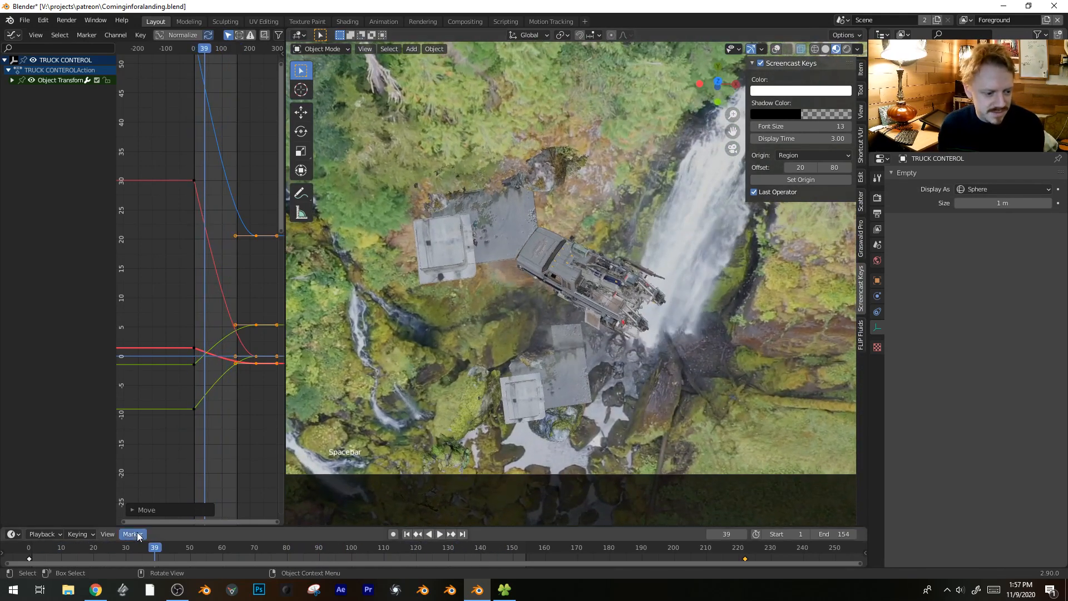
click(119, 543)
drag(119, 543, 24, 535)
key(shift+alt+z)
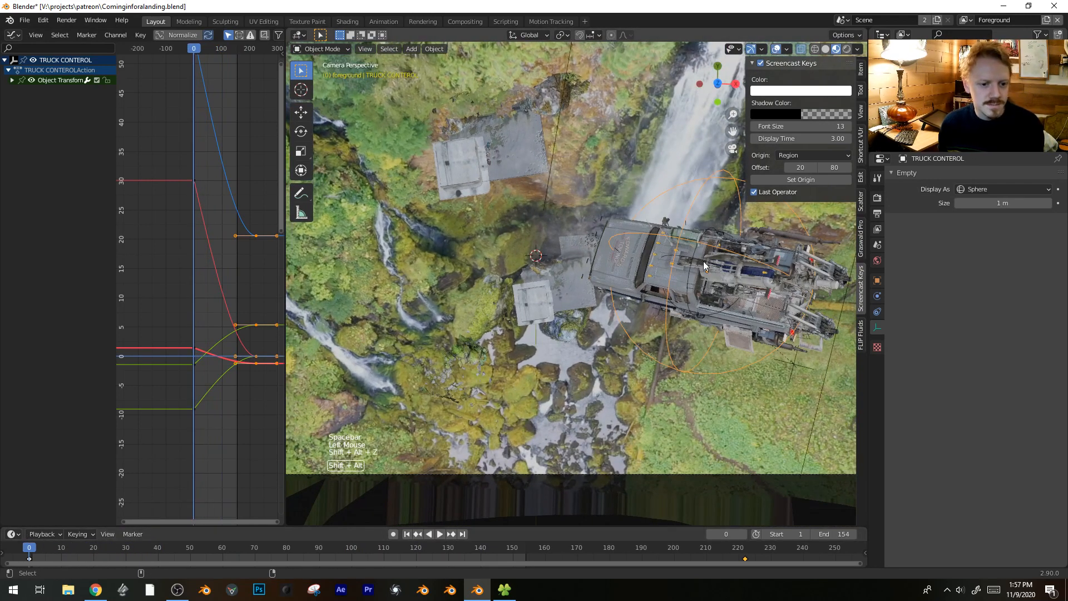
- Nudge the truck's X location keyframe at frame 0 slightly upward and preview the start of the flight
click(192, 365)
key(g)
key(g)
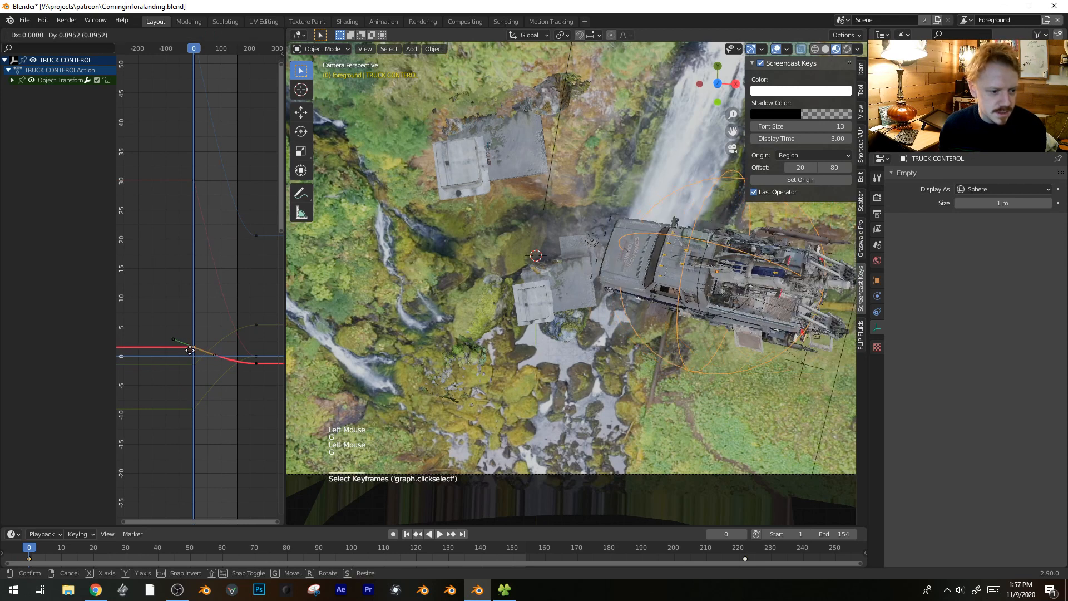
key(space)
key(space)
- Lower the outgoing handle of the truck's X location keyframe at frame 0 along Y, and play back the new path
click(212, 365)
right_click(213, 365)
key(g)
right_click(223, 387)
key(g)
key(y)
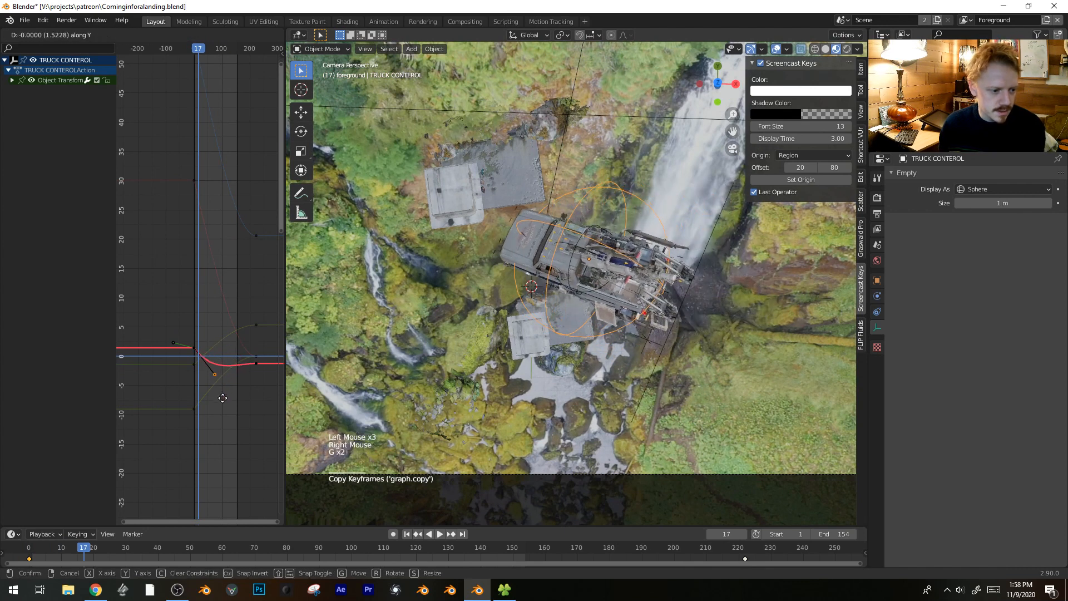
click(223, 398)
key(space)
key(space)
key(space)
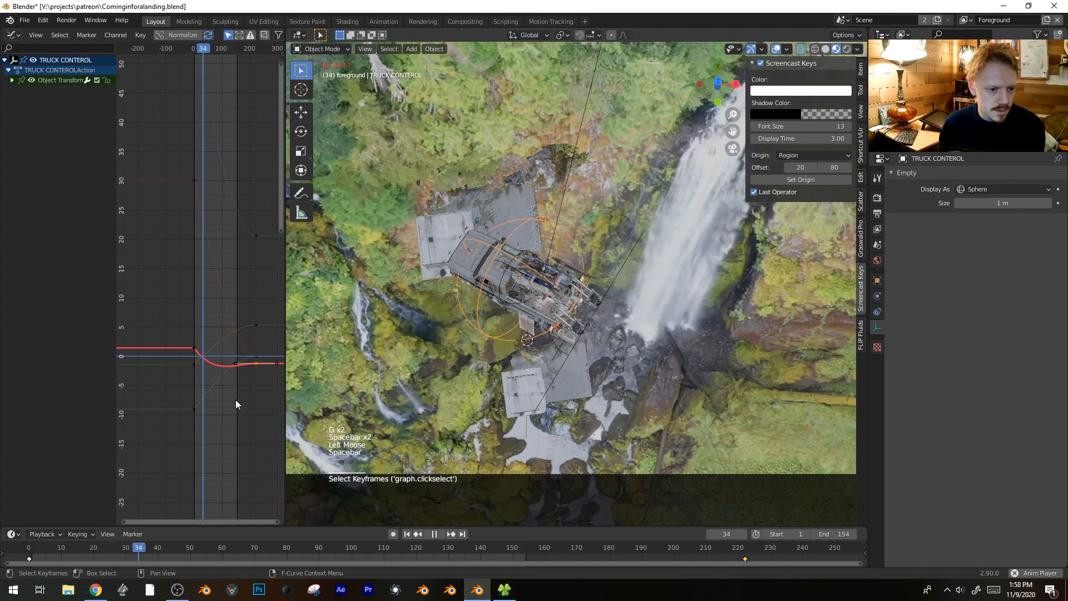
key(space)
- Try lowering the landing keyframe of the truck's Z rotation curve along Y to about -300, and preview the turn
click(250, 238)
key(g)
click(253, 356)
click(253, 356)
ctrl+middle_drag(247, 250, 250, 347)
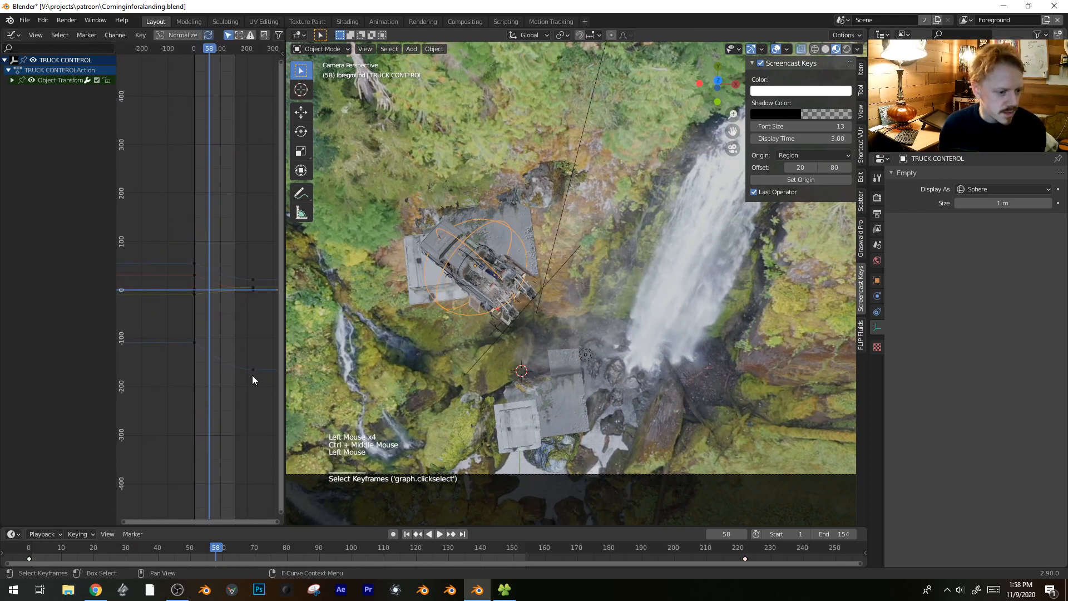
click(253, 370)
key(g)
key(g)
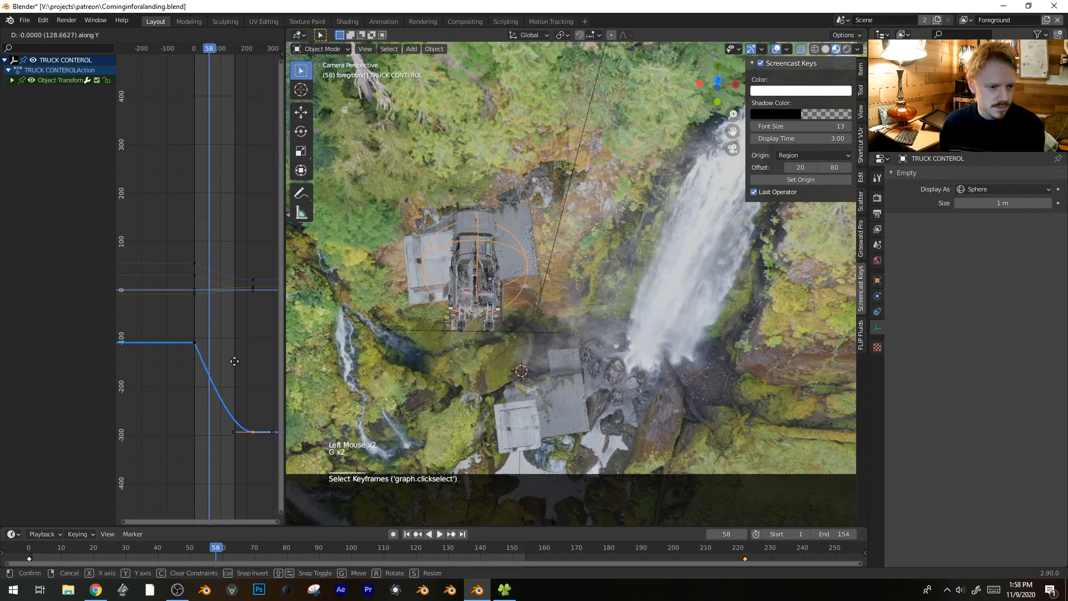
key(space)
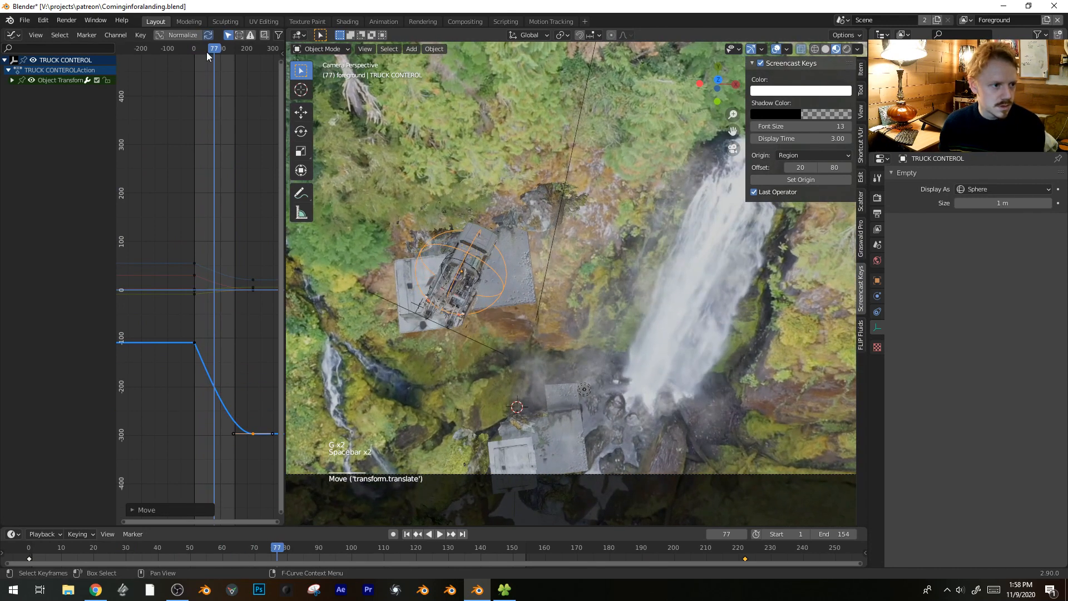
- Place a Z rotation keyframe of about -200 early in the flight, duplicate it to about frame 241 near -120, and preview
click(206, 50)
key(g)
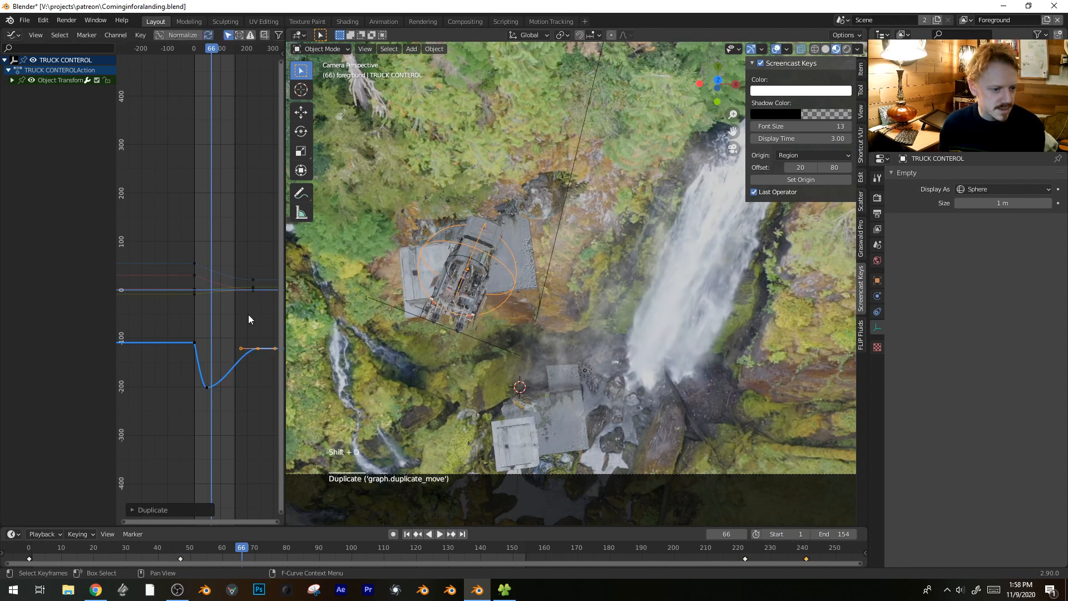
key(space)
key(space)
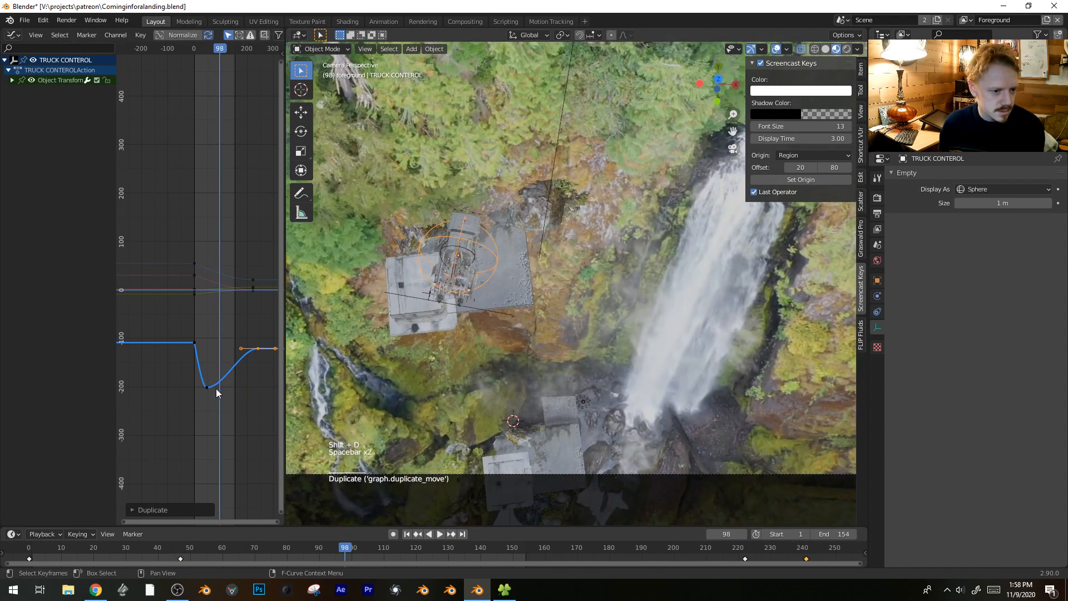
mouse_move(220, 54)
mouse_down()
mouse_move(232, 51)
mouse_move(209, 51)
mouse_up()
ctrl+middle_drag(210, 211, 220, 158)
click(253, 327)
key(g)
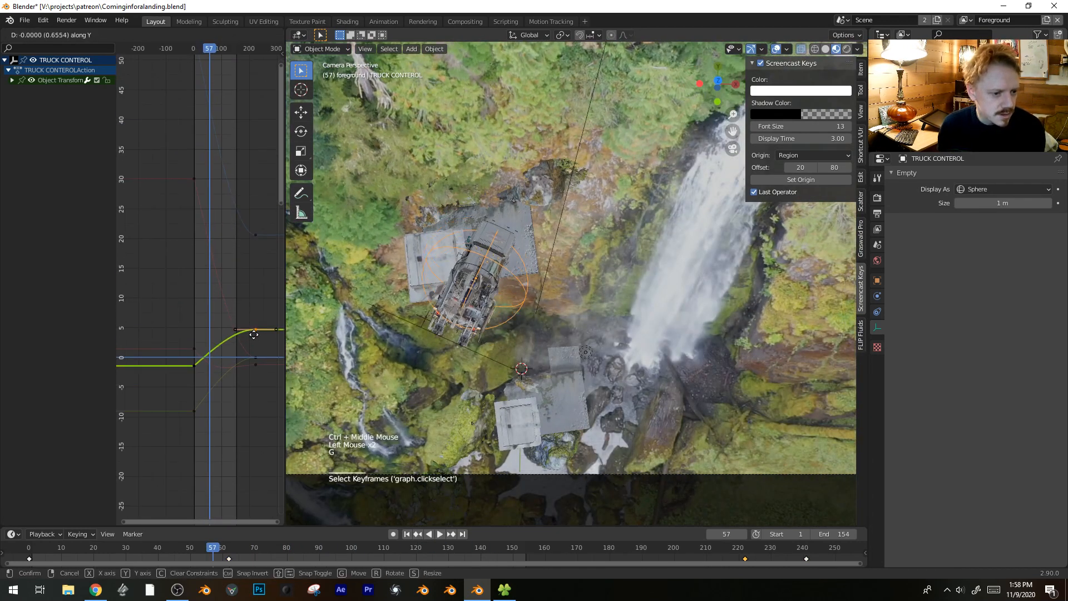
right_click(256, 348)
key(s)
click(257, 358)
click(258, 357)
click(256, 358)
click(254, 365)
key(g)
key(s)
- Raise the outgoing handle of the X location curve's frame 0 keyframe slightly to soften the truck's swing, and start playback
click(202, 360)
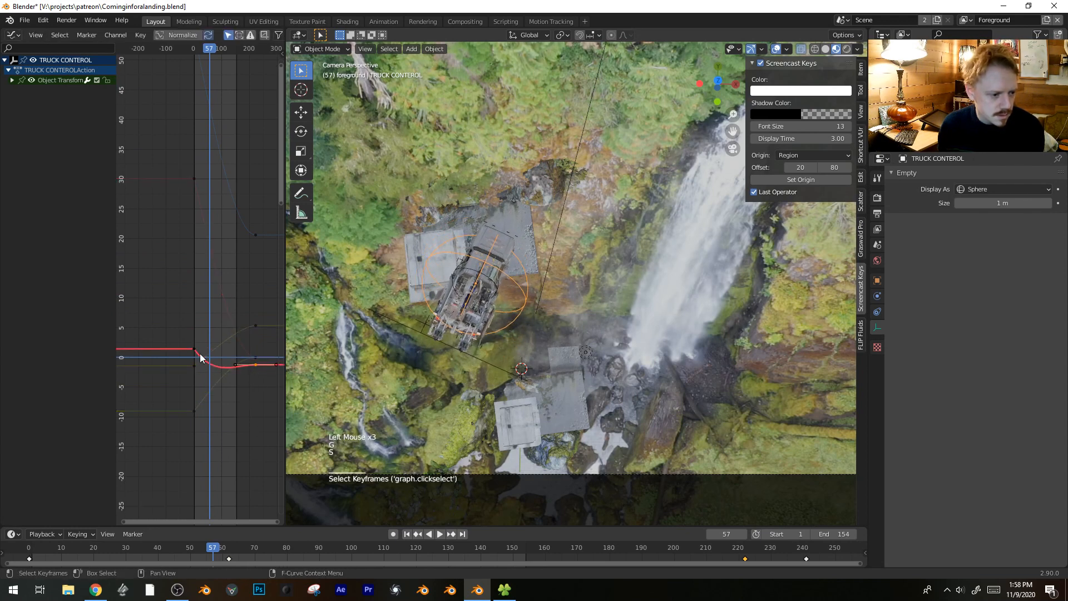
click(215, 375)
key(g)
click(214, 363)
right_click(213, 363)
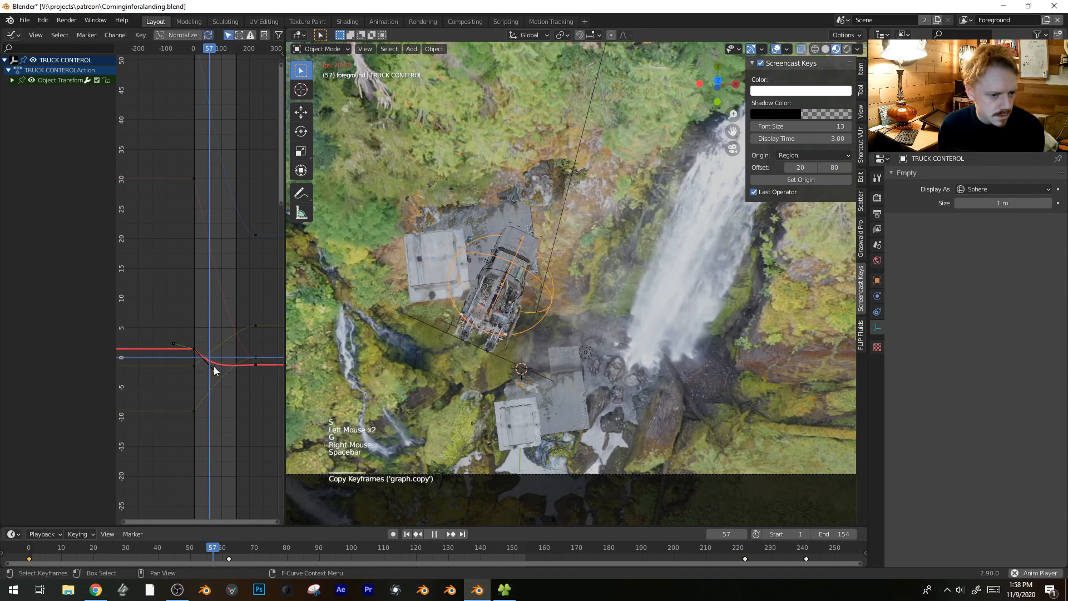
click(214, 362)
key(space)
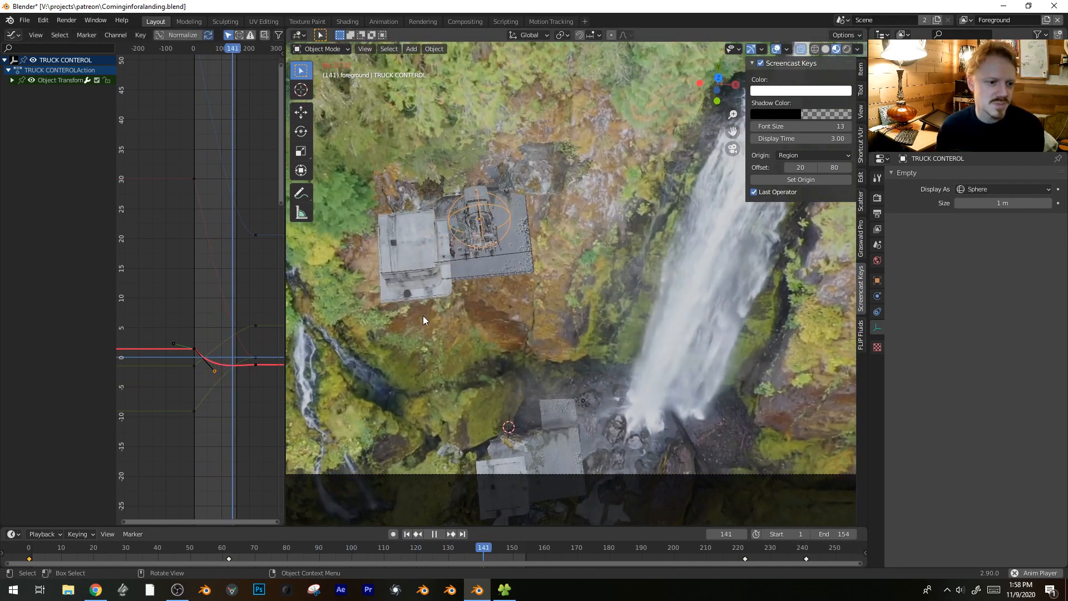
- Review the truck's landing in the camera view with the overlays hidden
key(shift+alt+z)
scroll(646, 256, down, 1)
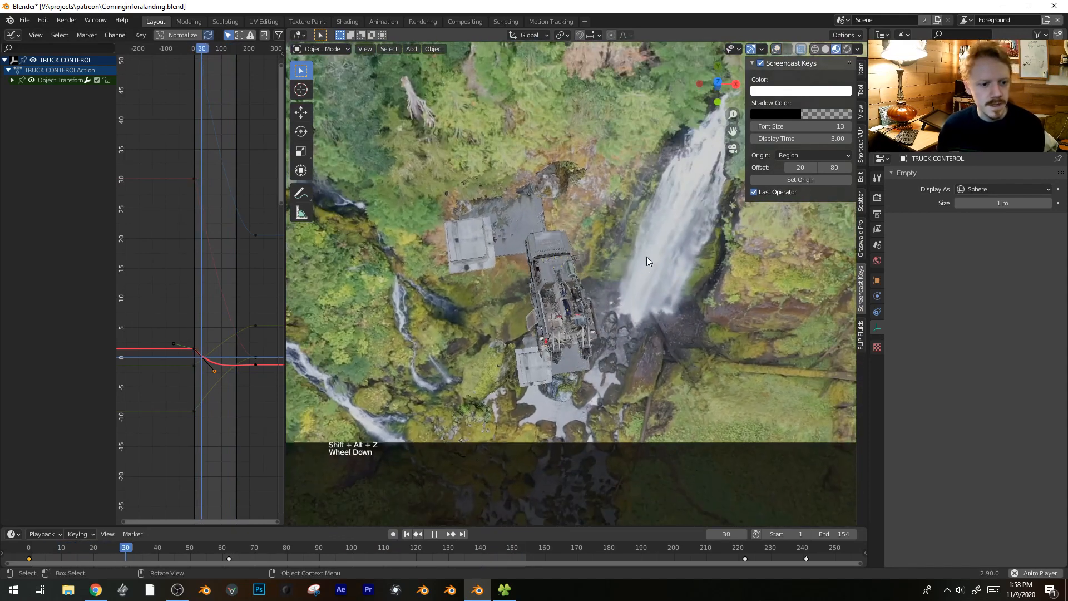
key(space)
middle_drag(647, 259, 591, 245)
key(space)
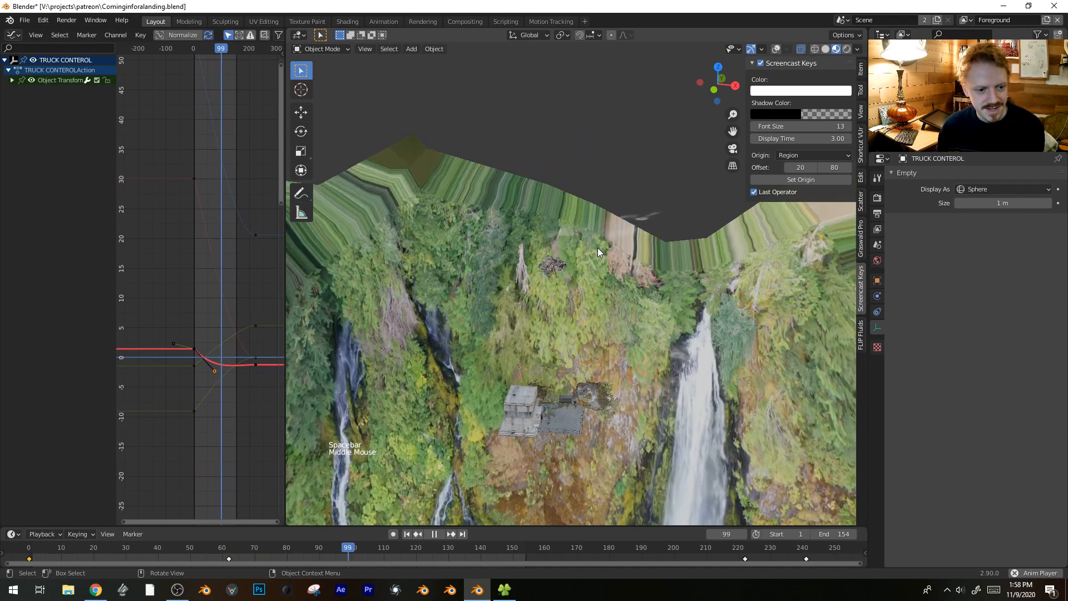
key(KP_0)
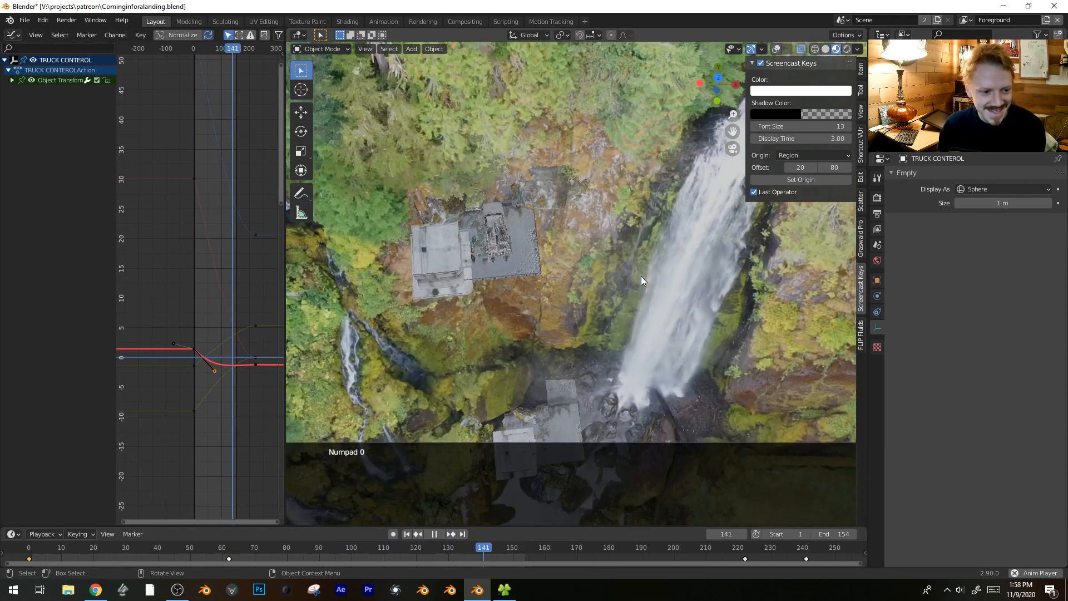
scroll(649, 280, down, 1)
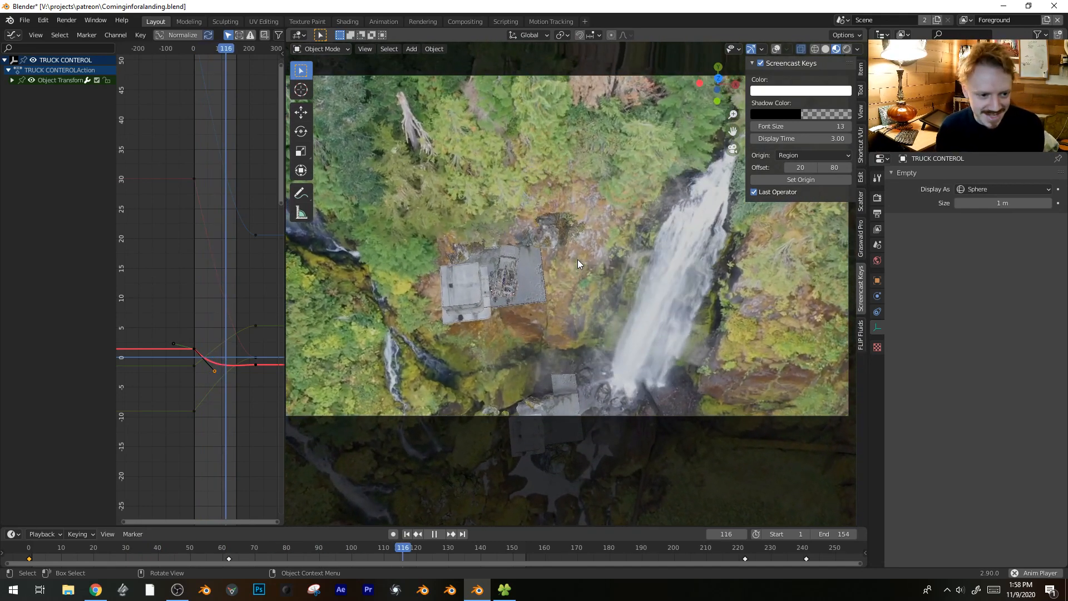
- Stop playback, add a cube to the scene, and locate it in front view
key(space)
middle_drag(558, 259, 583, 262)
scroll(583, 263, down, 2)
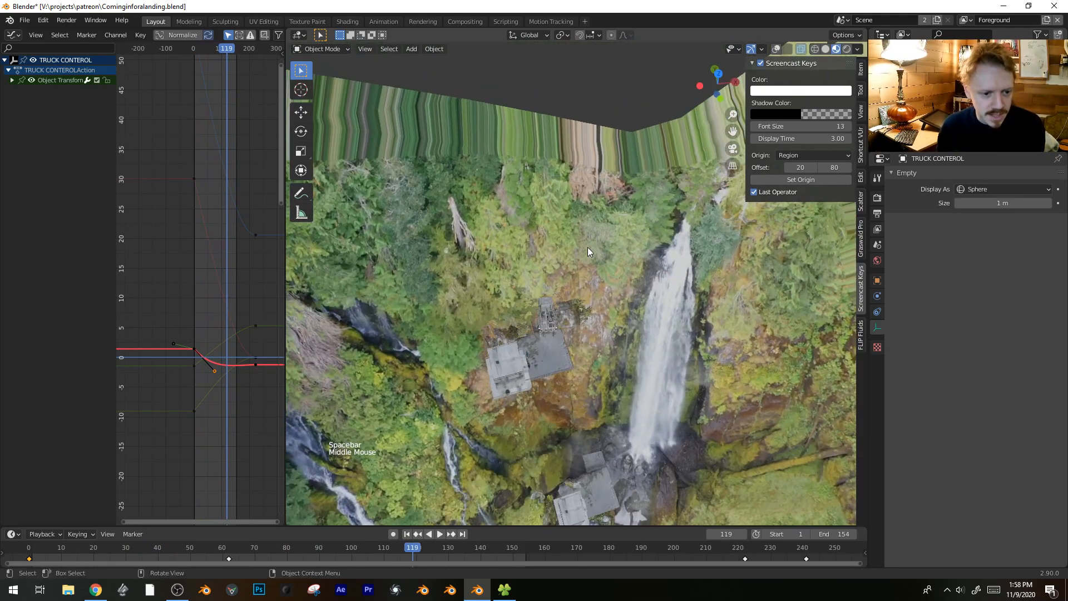
key(shift+a)
mouse_move(587, 247)
click(646, 258)
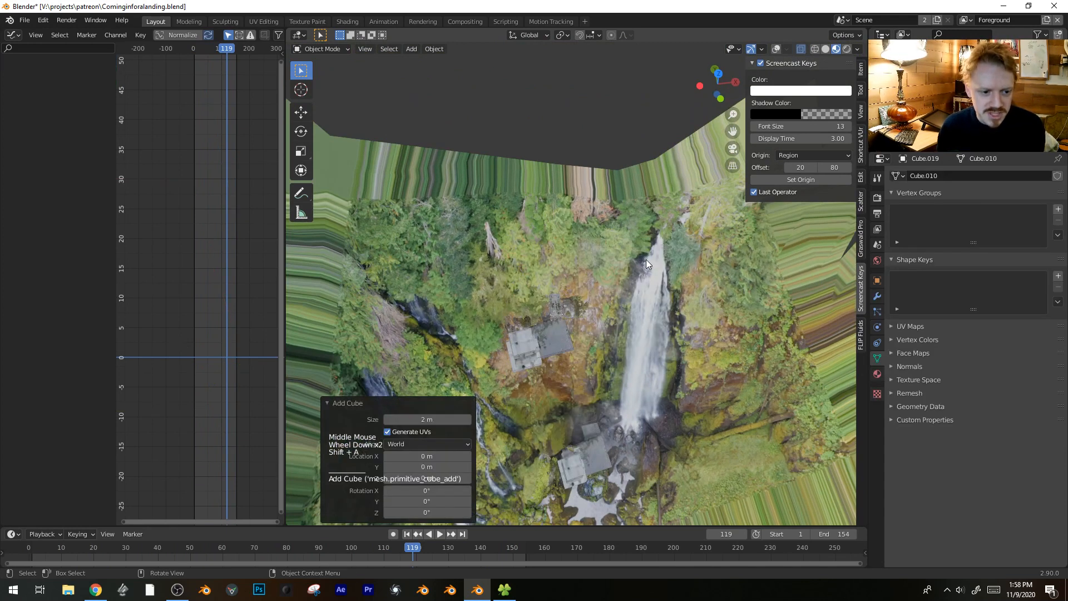
scroll(646, 259, down, 4)
key(KP_Decimal)
key(KP_1)
scroll(638, 275, down, 12)
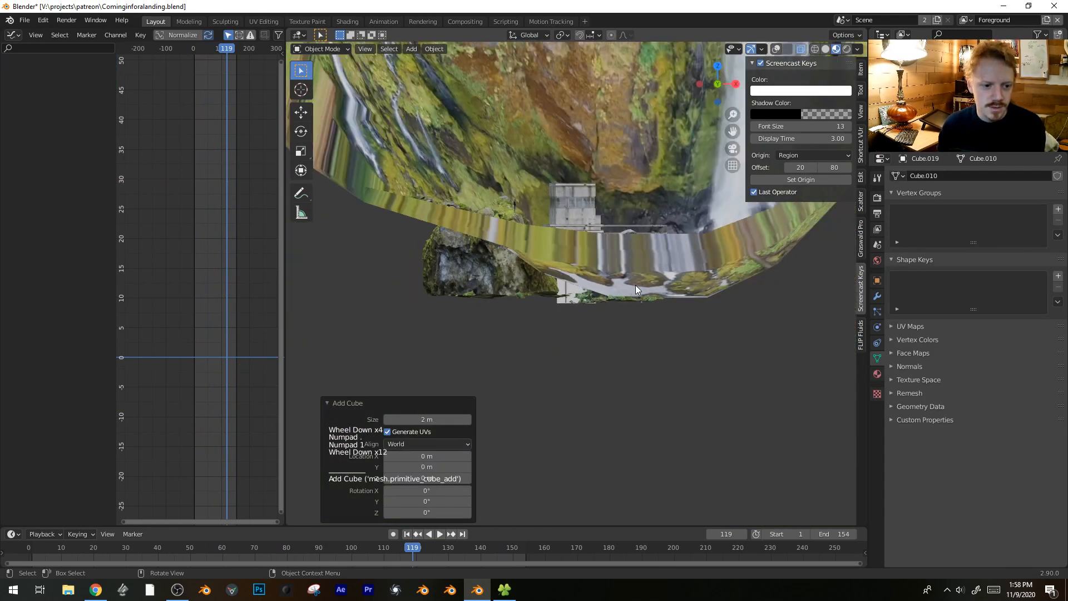
- Raise the cube to the height of the upper platform and scale it down to 0.191
key(g)
click(652, 89)
shift+middle_drag(652, 89, 637, 375)
key(g)
click(678, 384)
scroll(636, 334, up, 4)
middle_drag(635, 309, 608, 340)
key(s)
click(535, 238)
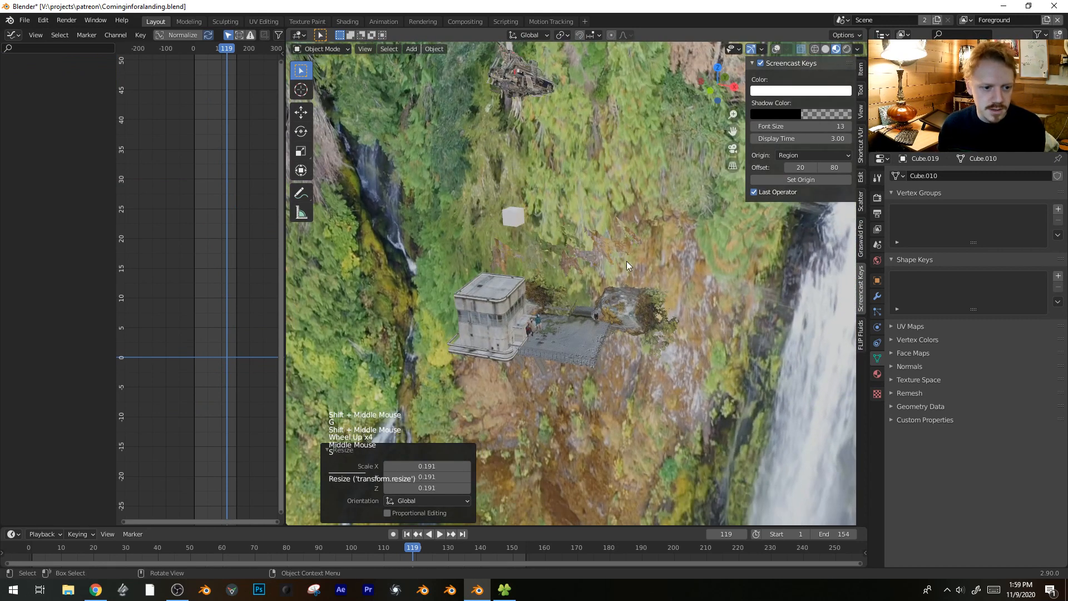
- Give the cube a new red Emission material with strength 55
click(877, 373)
click(964, 211)
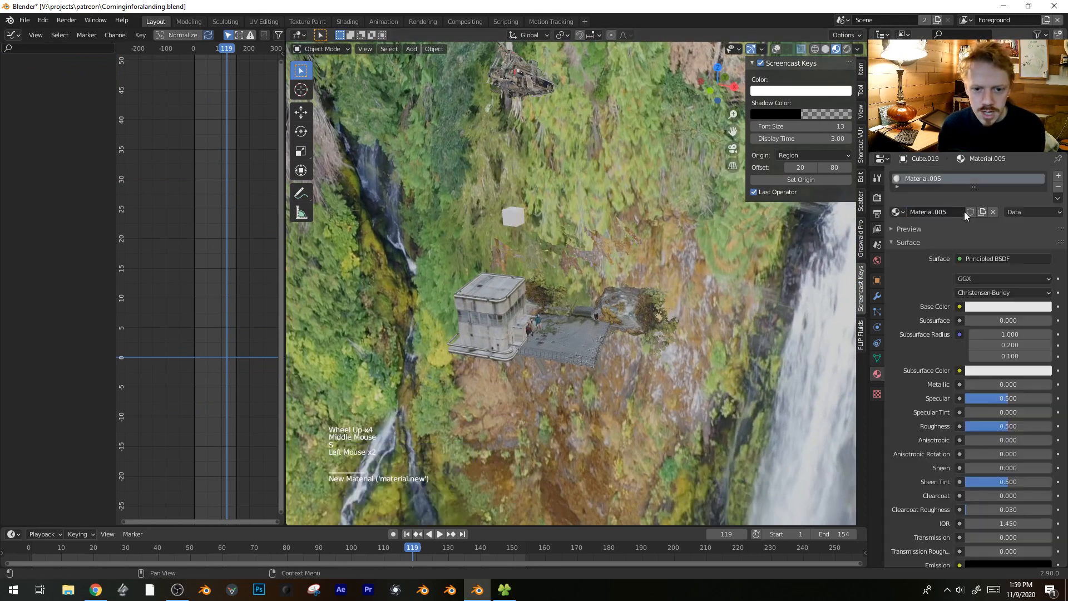
click(982, 258)
click(910, 333)
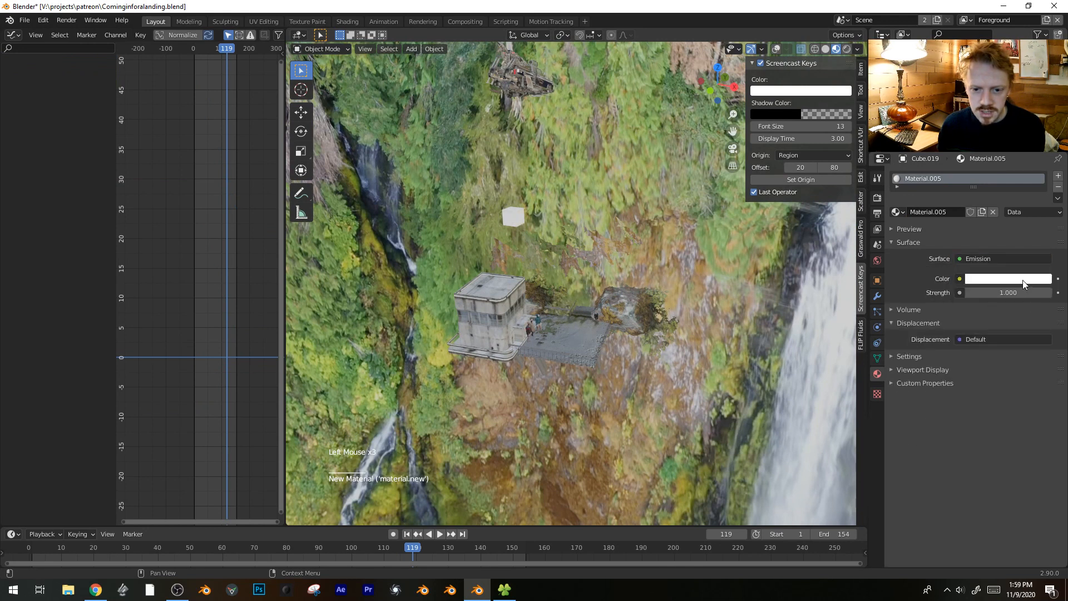
click(1008, 279)
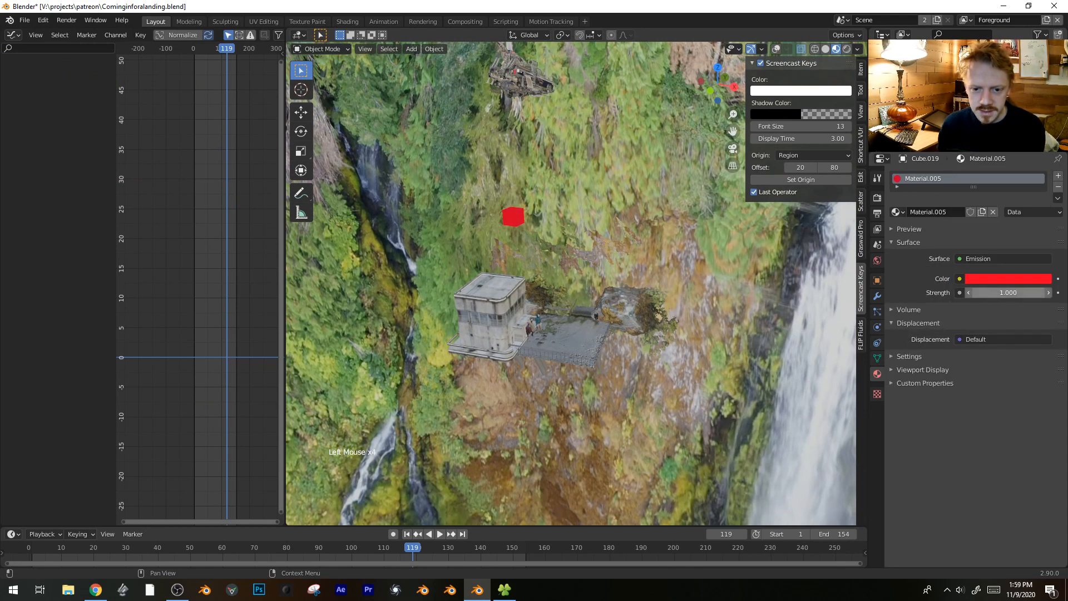
key(Return)
- Scale the glowing cube by a further 0.377 and show the viewport overlays
key(s)
click(577, 254)
middle_drag(578, 259, 602, 320)
key(shift+alt+z)
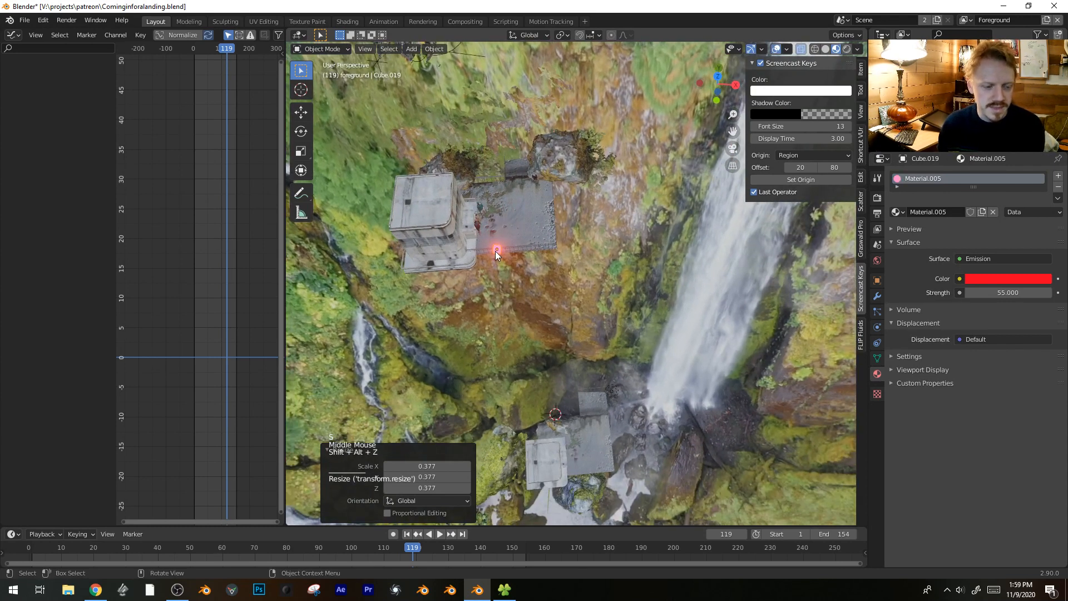
- Snap the 3D cursor to the red cube, add a Bezier curve there, and enter its edit mode
shift+middle_drag(495, 251, 538, 285)
key(shift+s)
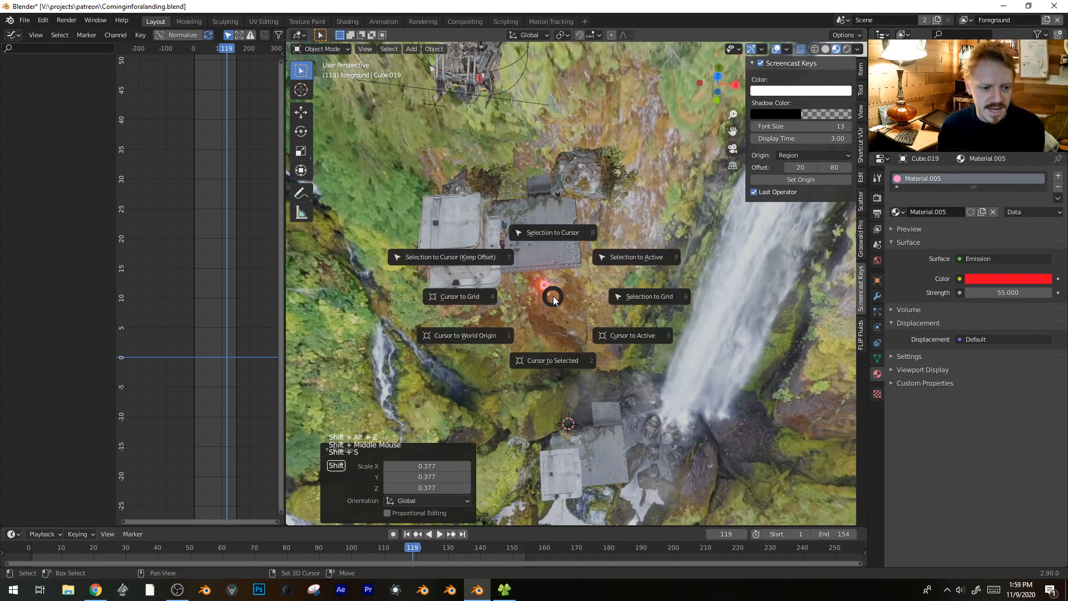
click(559, 353)
key(shift+a)
mouse_move(565, 300)
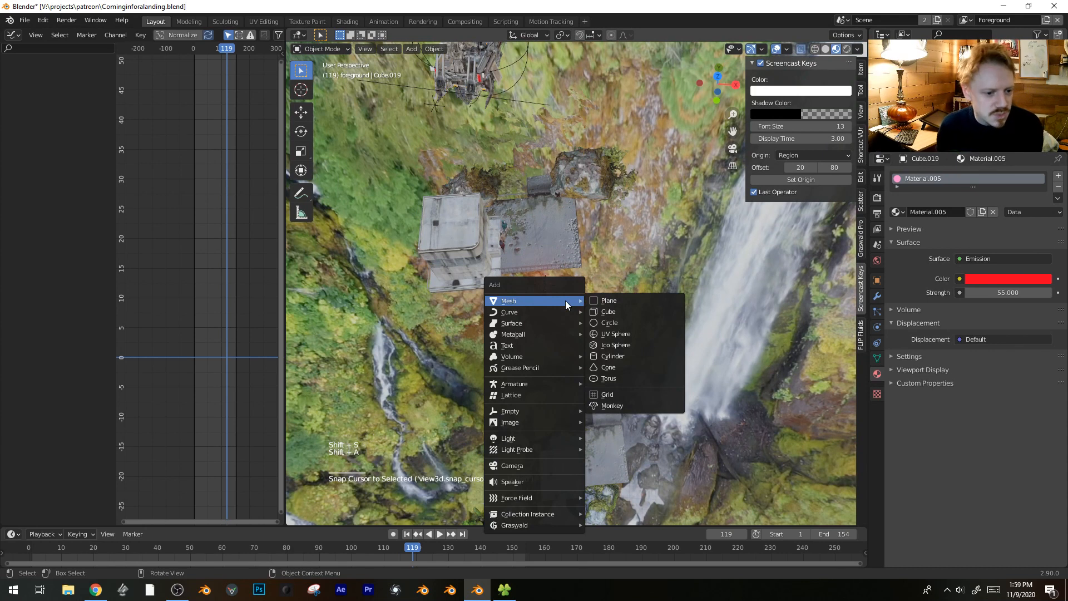
click(638, 312)
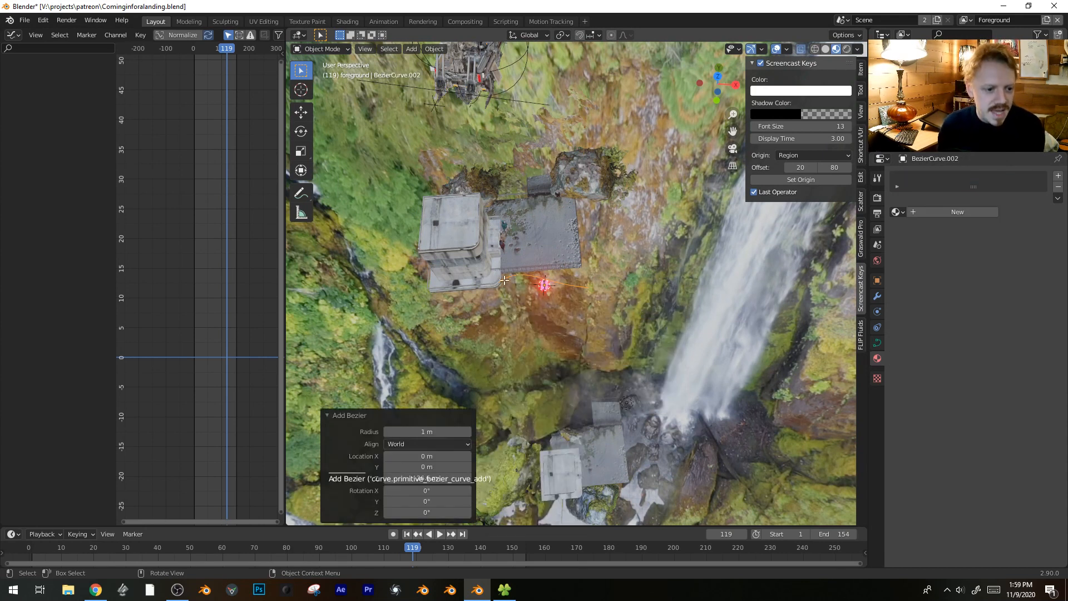
key(Tab)
key(Tab)
key(Tab)
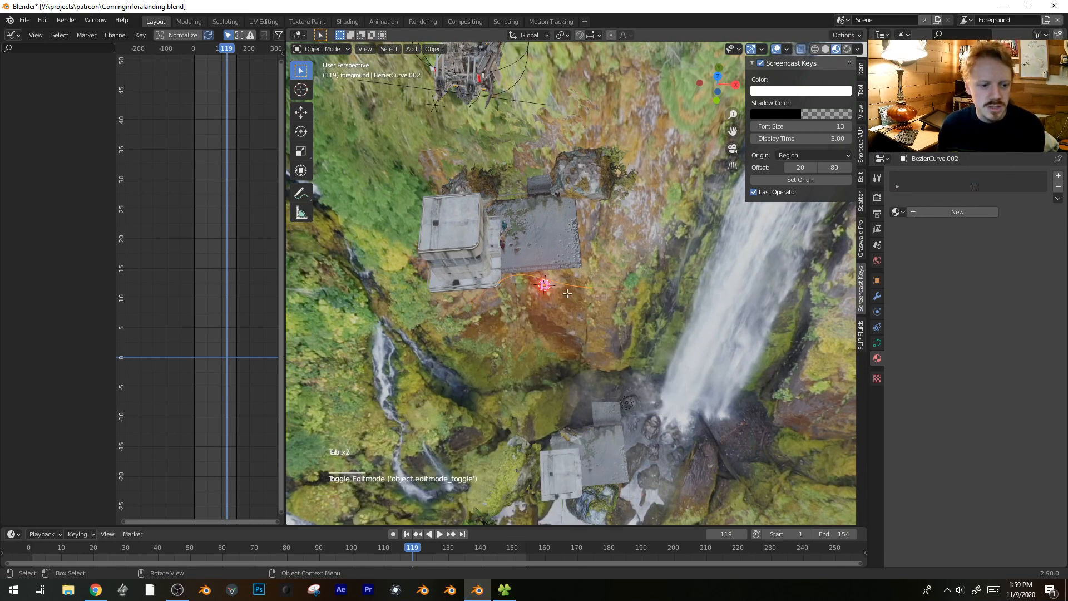
- Scale the Bezier curve's points down around the red light, leave edit mode, and select the glowing cube
key(s)
click(547, 290)
key(Tab)
click(546, 289)
click(546, 290)
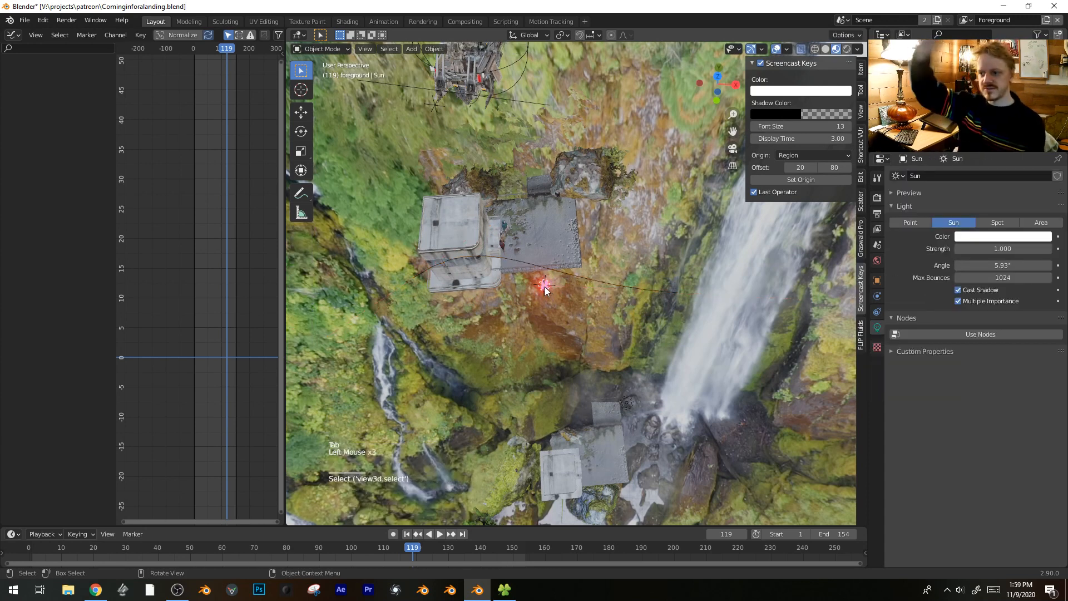
click(546, 288)
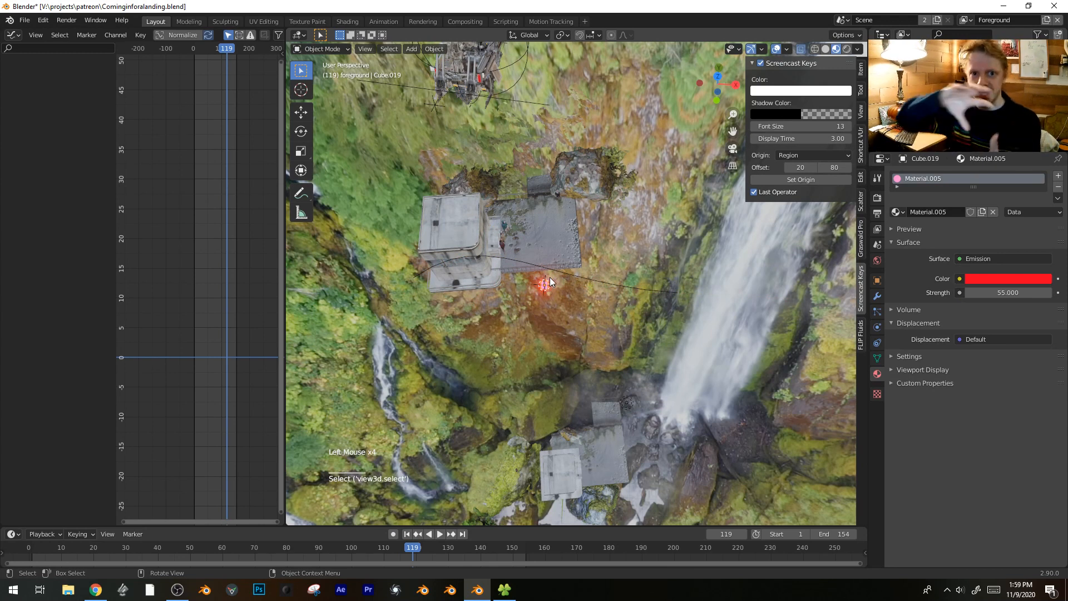
key(g)
right_click(589, 315)
key(g)
right_click(605, 303)
- Add an Array modifier to the glowing cube with a count of 87 and a relative X factor of 7.4
click(877, 296)
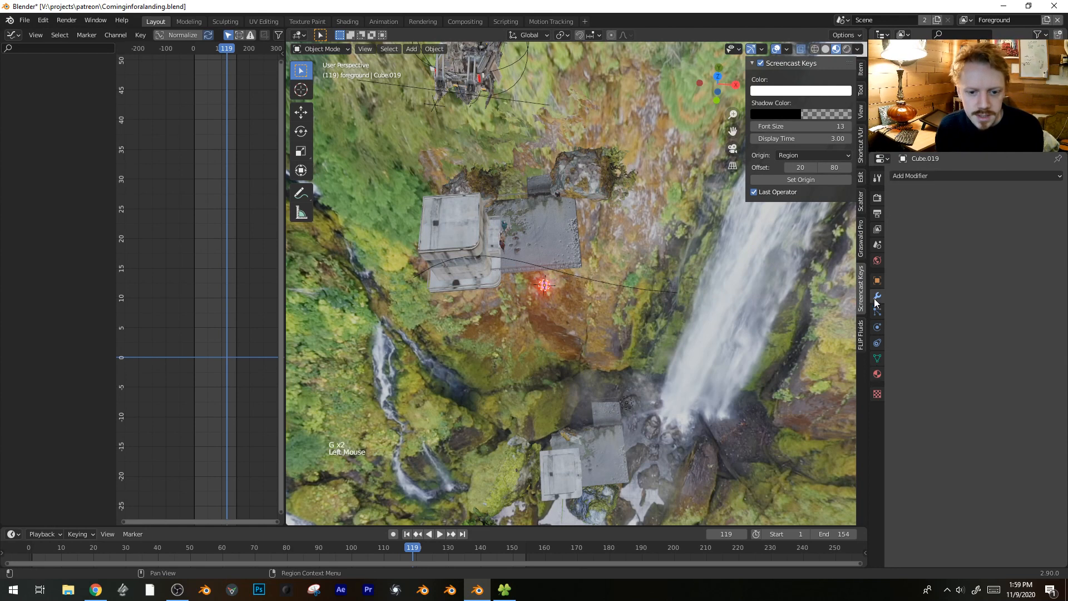
click(935, 177)
click(850, 202)
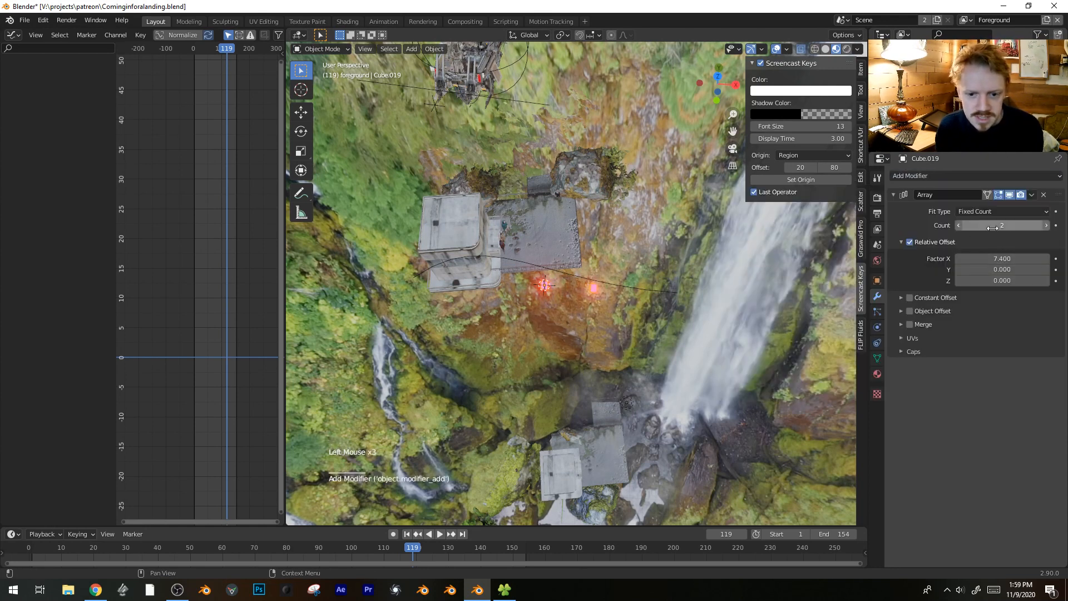
drag(993, 228, 1040, 227)
- Scale the arrayed cubes by 0.226, set the array's X factor to 14.5, and scale them by 1.107
key(s)
click(603, 316)
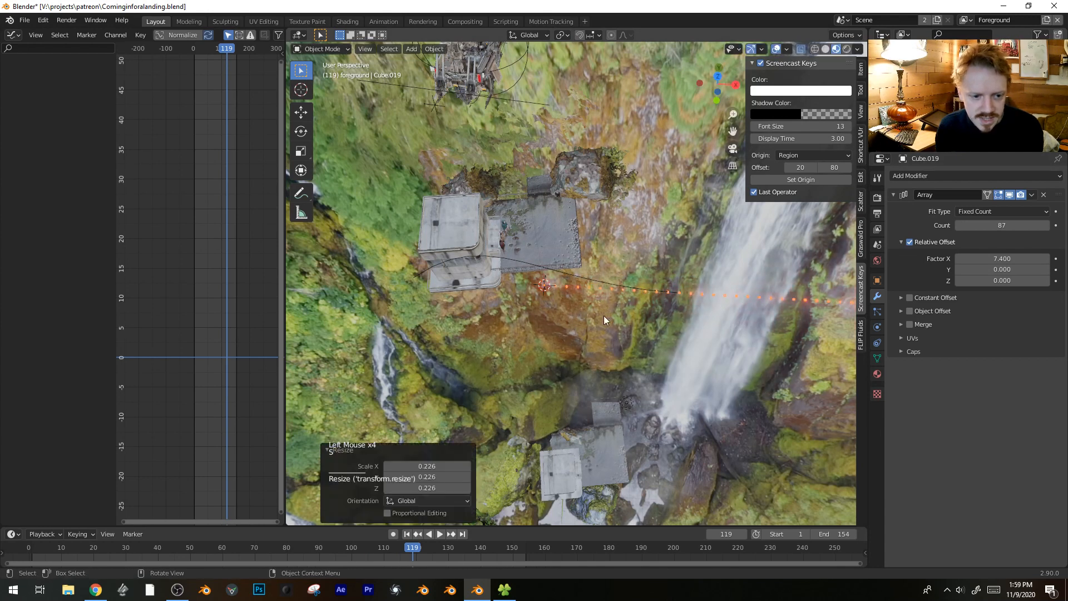
key(s)
click(619, 257)
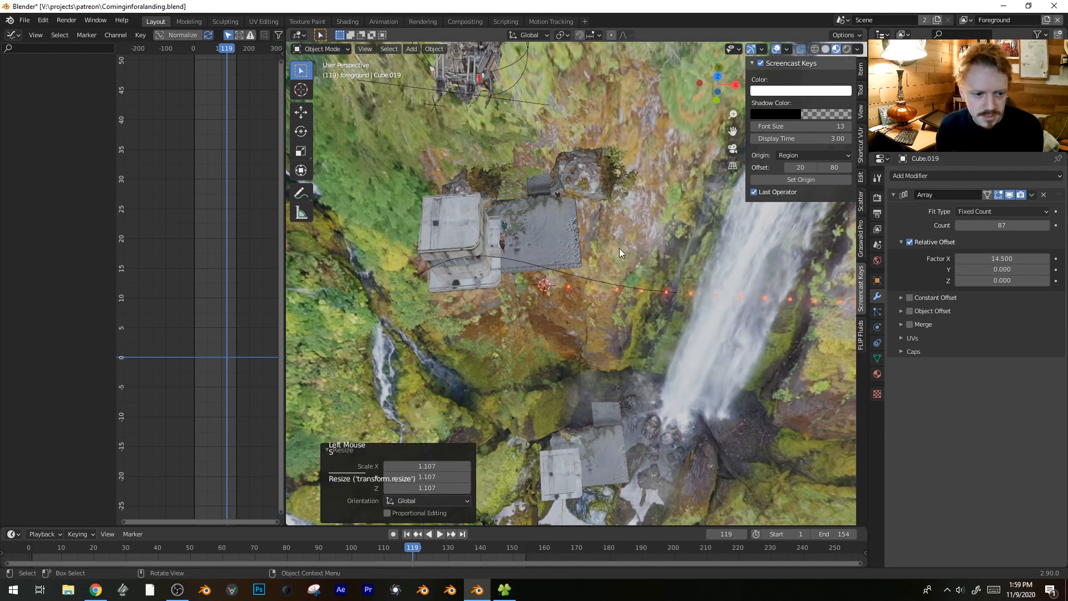
- Add a Curve modifier to the arrayed cubes with BezierCurve.002 as its curve object
click(922, 177)
click(957, 225)
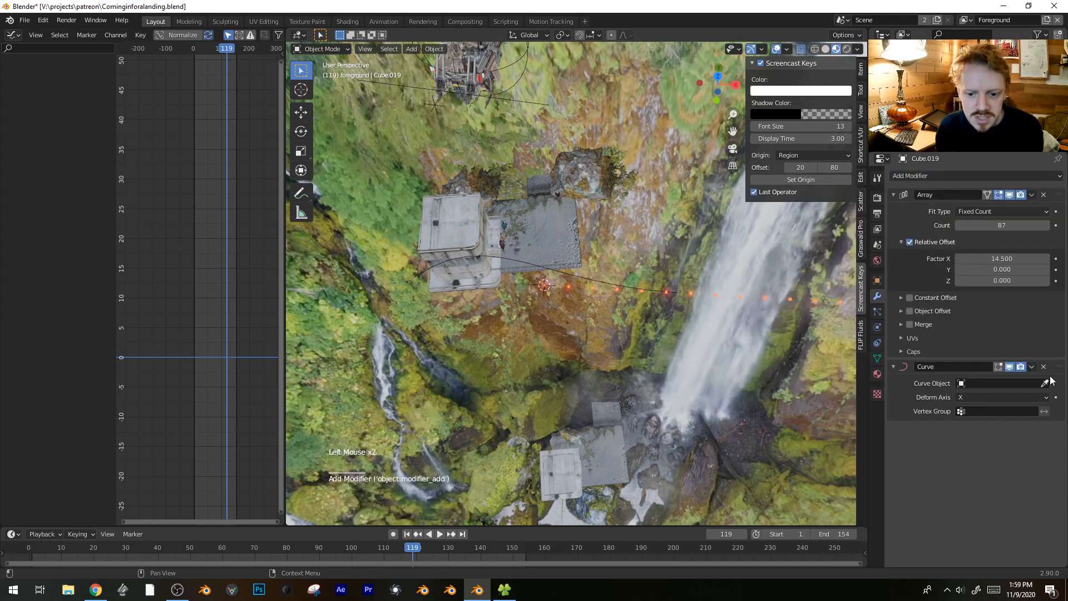
click(431, 268)
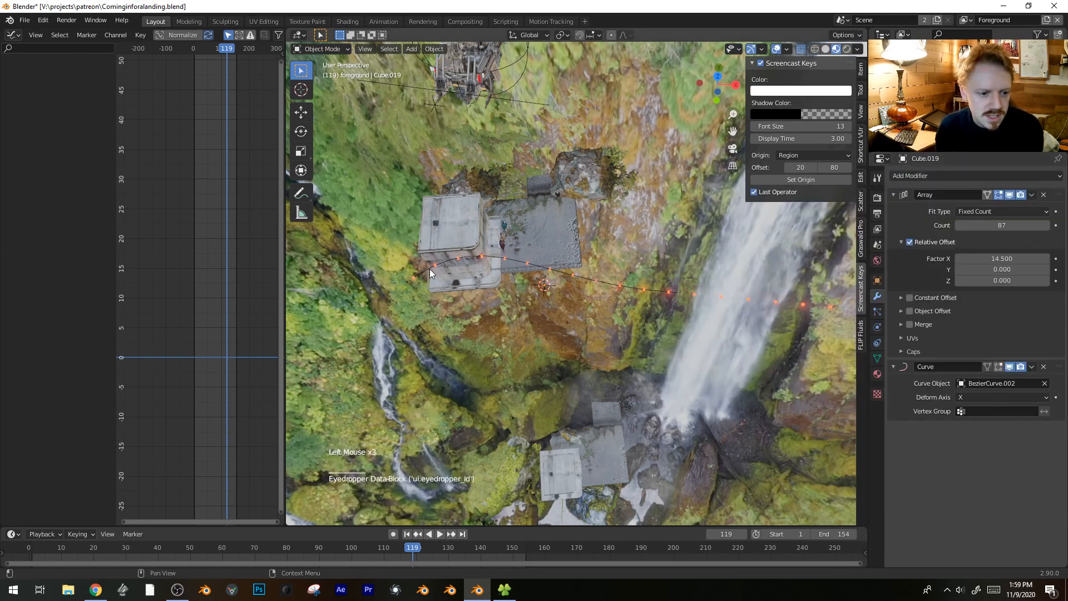
- Enter edit mode on the Bezier curve, select all its points, and rotate them 90° in the right side view
click(422, 271)
key(Tab)
click(485, 287)
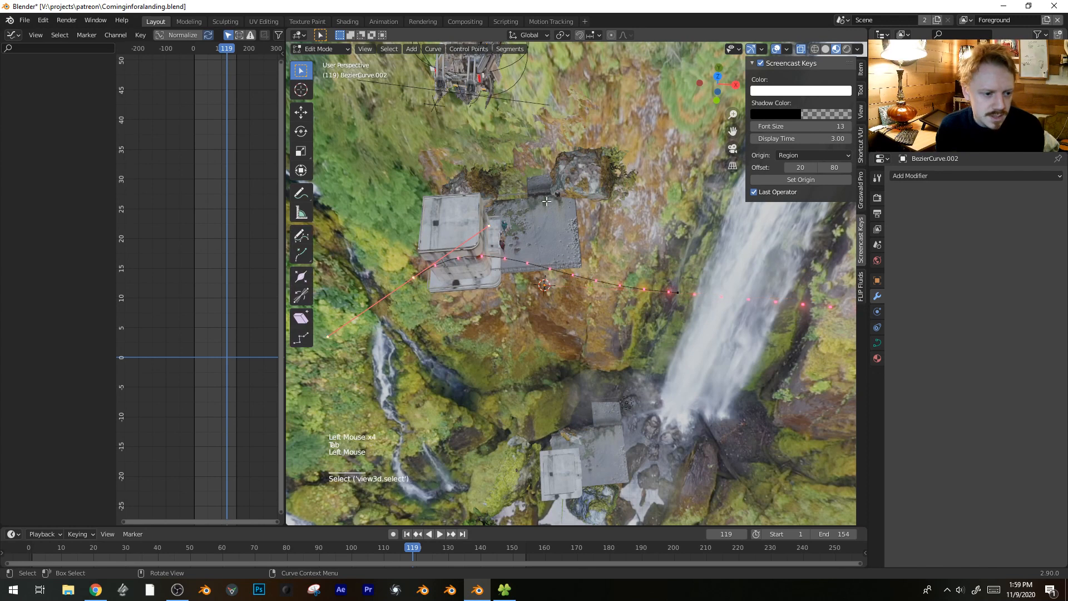
key(r)
right_click(556, 116)
key(a)
key(KP_1)
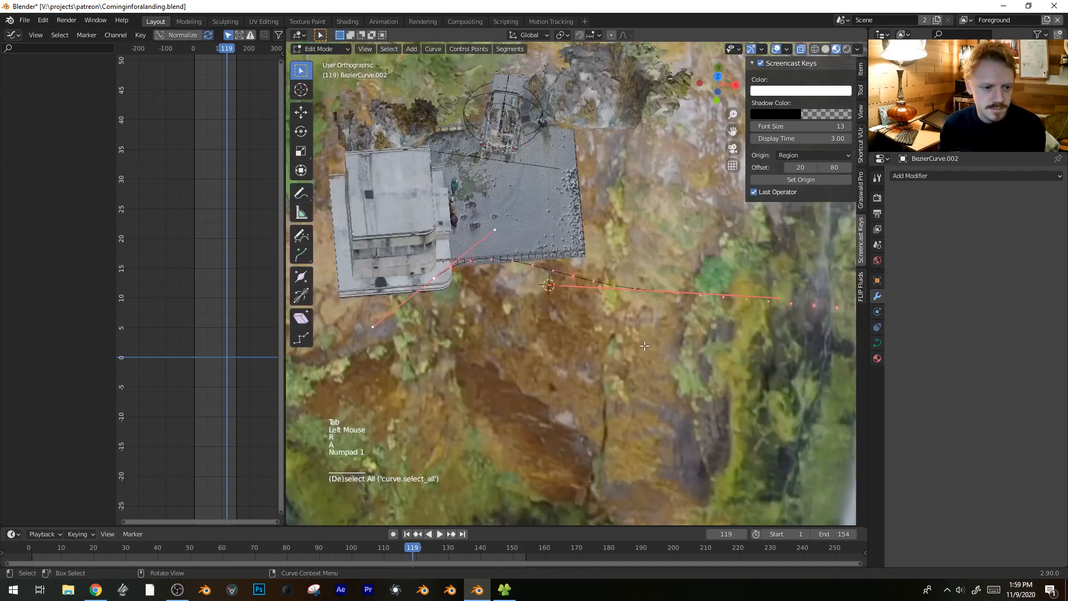
key(KP_3)
key(r)
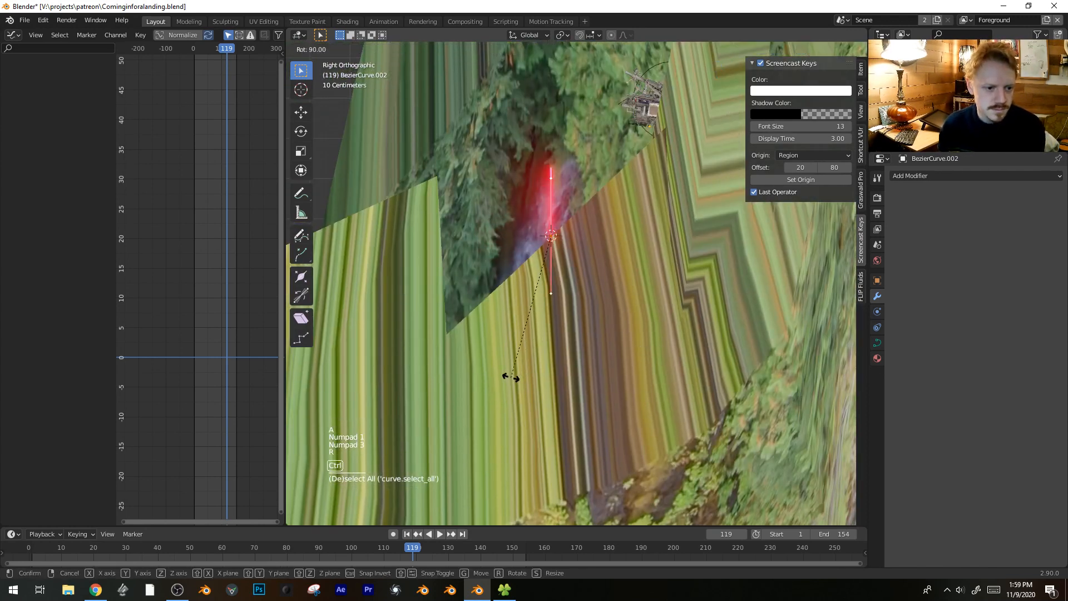
click(508, 374)
- In the front view, scale the curve up, rotate it, and move it 1.6022 m in X and -1.9848 m in Z to the upper platform
key(KP_1)
key(s)
click(684, 405)
scroll(685, 405, down, 3)
key(r)
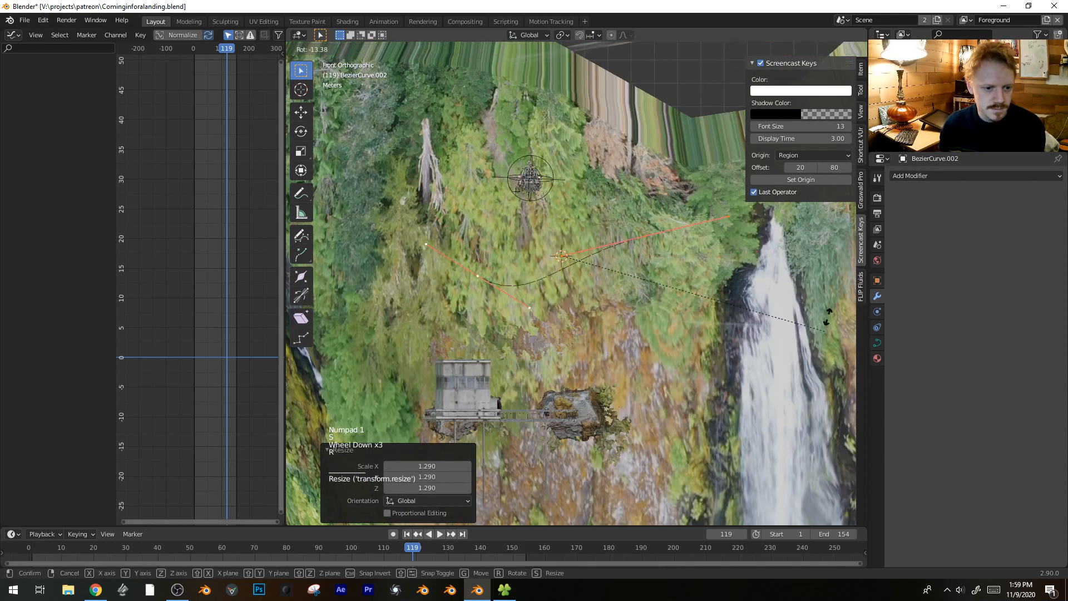
key(s)
key(g)
click(677, 300)
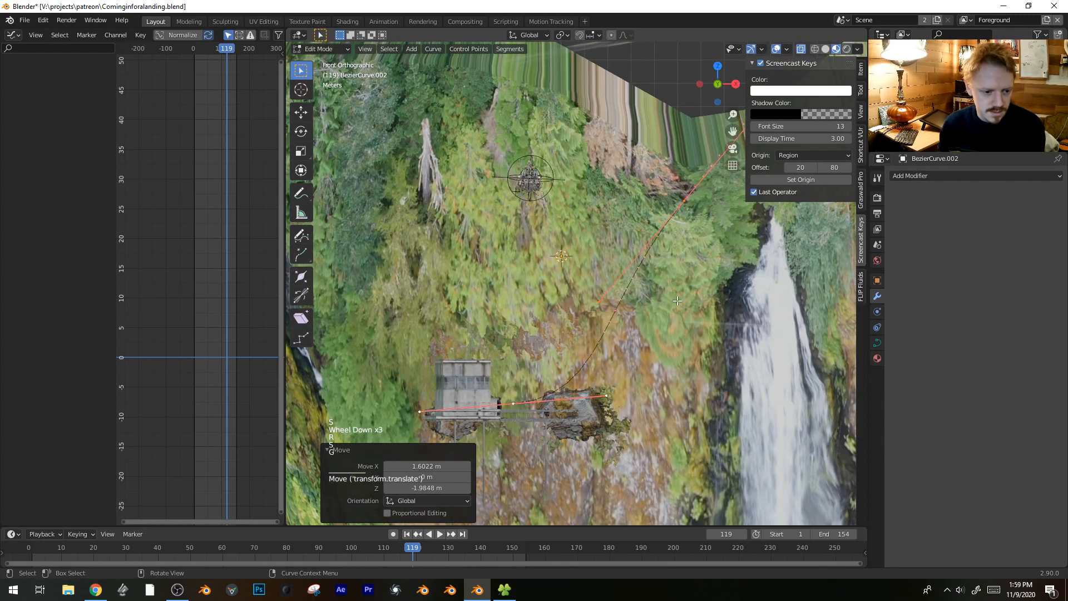
- In the top view, rotate and move the curve points to align the curve with the upper platform
key(KP_7)
key(r)
click(730, 229)
key(g)
click(639, 245)
key(r)
click(633, 228)
key(g)
click(642, 211)
- Adjust the curve's position along X, Y and Z so its lower end sits on the upper platform beside the building
middle_drag(643, 211, 556, 183)
key(g)
key(z)
key(x)
click(554, 170)
key(g)
key(y)
click(556, 176)
key(g)
key(z)
click(538, 189)
- Select the curve's far end point, rotate its handles 44.6°, and scale them down to about 0.47
click(510, 185)
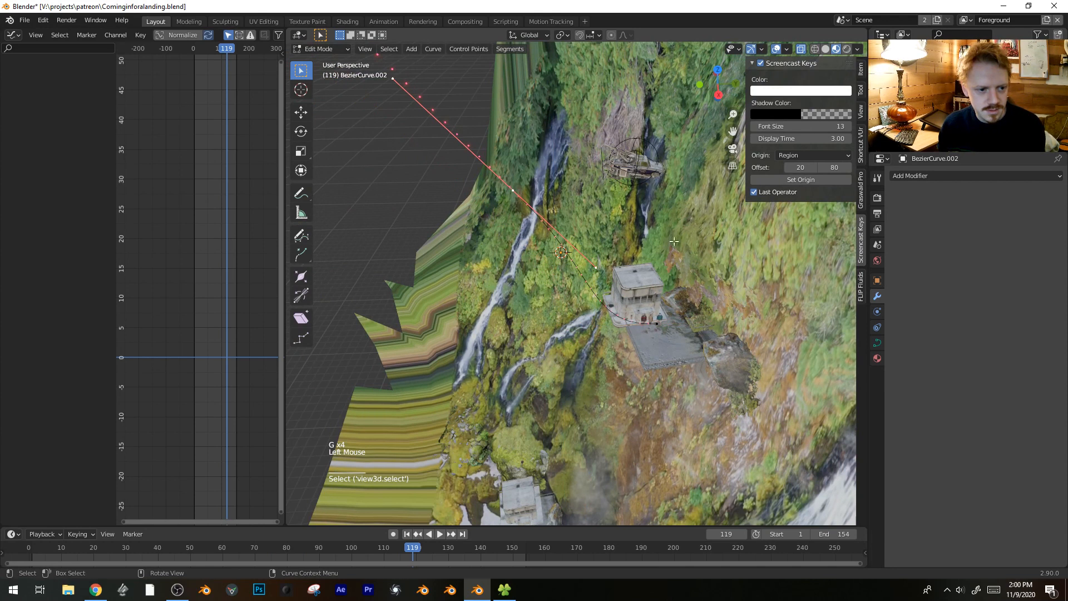
key(s)
right_click(566, 252)
key(r)
click(622, 287)
key(s)
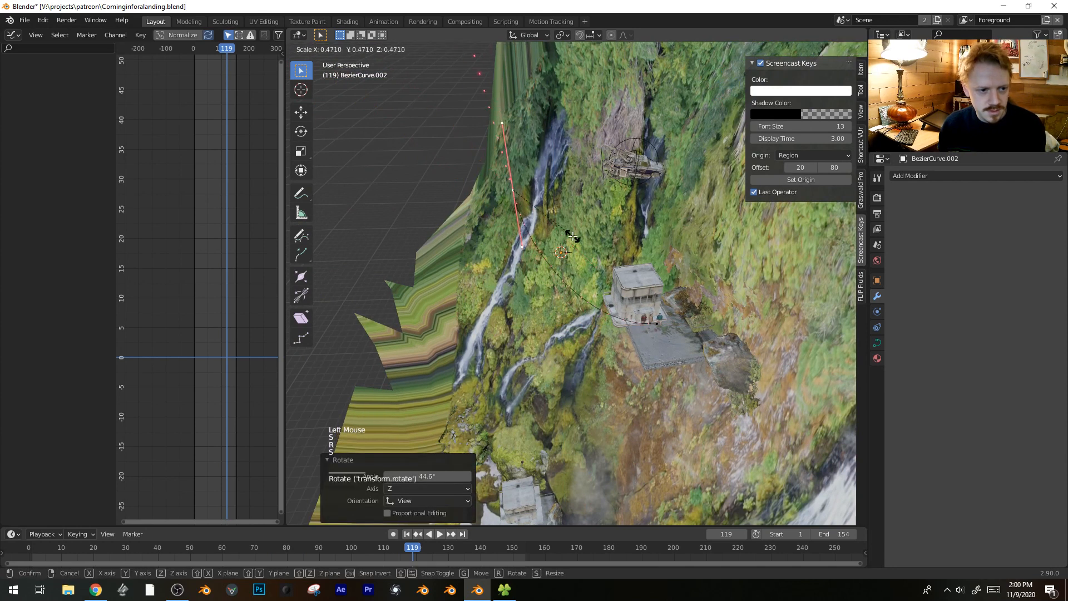
click(572, 239)
- Extrude a new point upward from the curve's far end, reposition it, and return to object mode in the camera view
key(e)
click(509, 114)
scroll(516, 236, down, 4)
shift+middle_drag(515, 235, 553, 336)
key(g)
click(544, 236)
key(Tab)
key(KP_0)
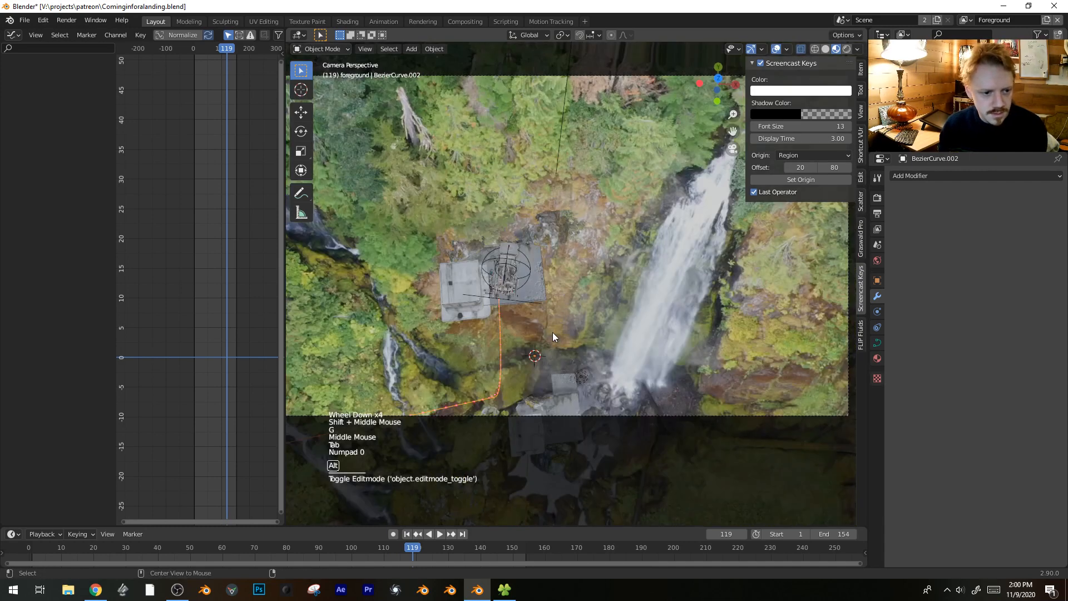
- Play the animation through the camera with overlays hidden to check the string of lights
key(alt+a)
key(space)
key(shift+alt+z)
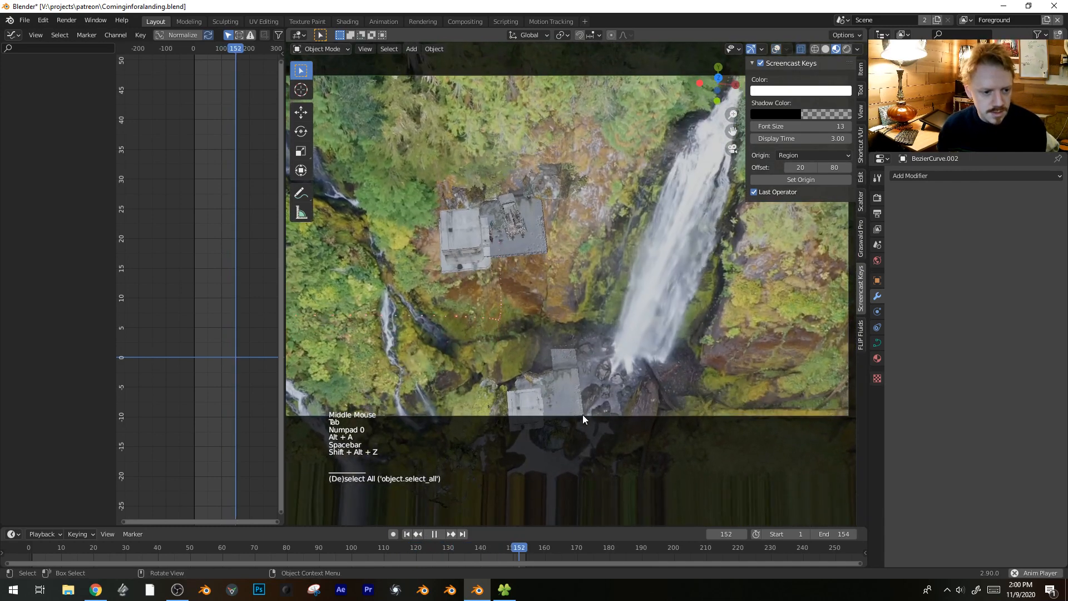
scroll(583, 415, up, 2)
key(space)
key(shift+alt+z)
- Reduce the light array's count to 47 and scale the cubes up by 1.942
click(498, 327)
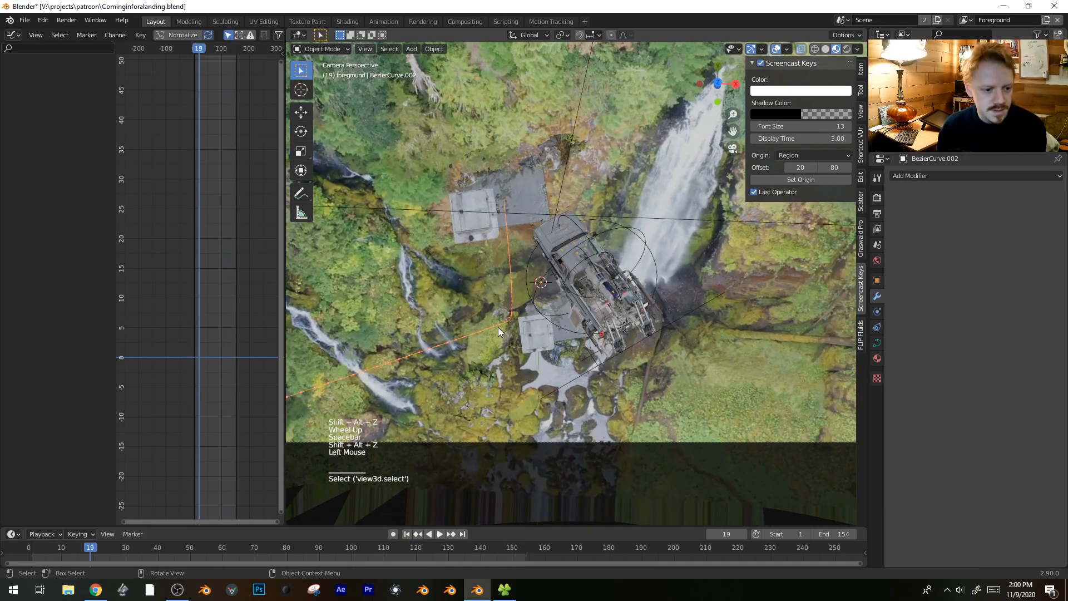
click(495, 326)
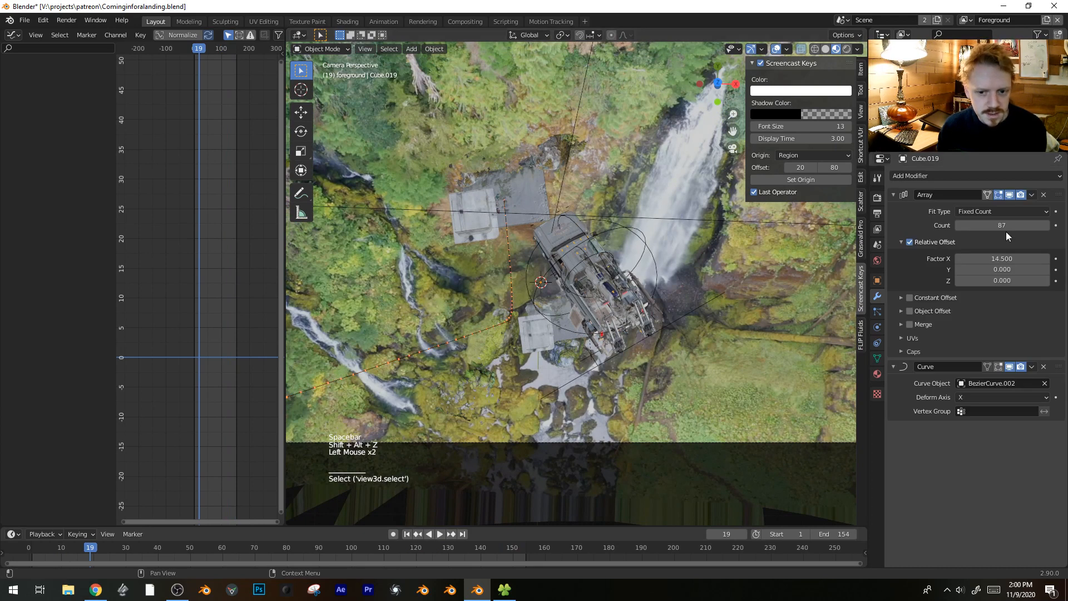
ctrl+scroll(1001, 225, down, 3)
key(s)
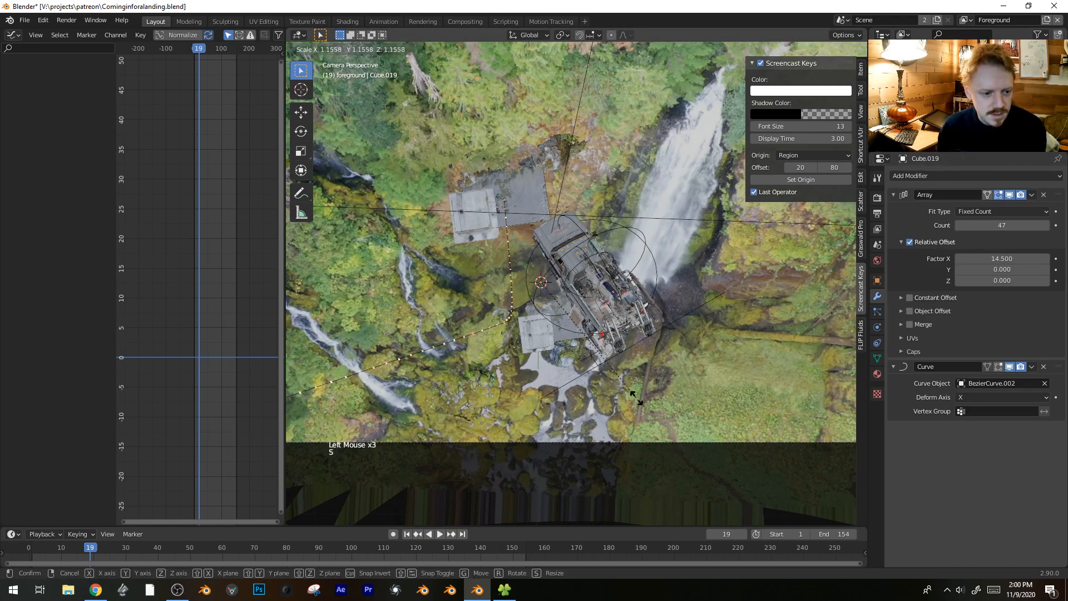
click(750, 421)
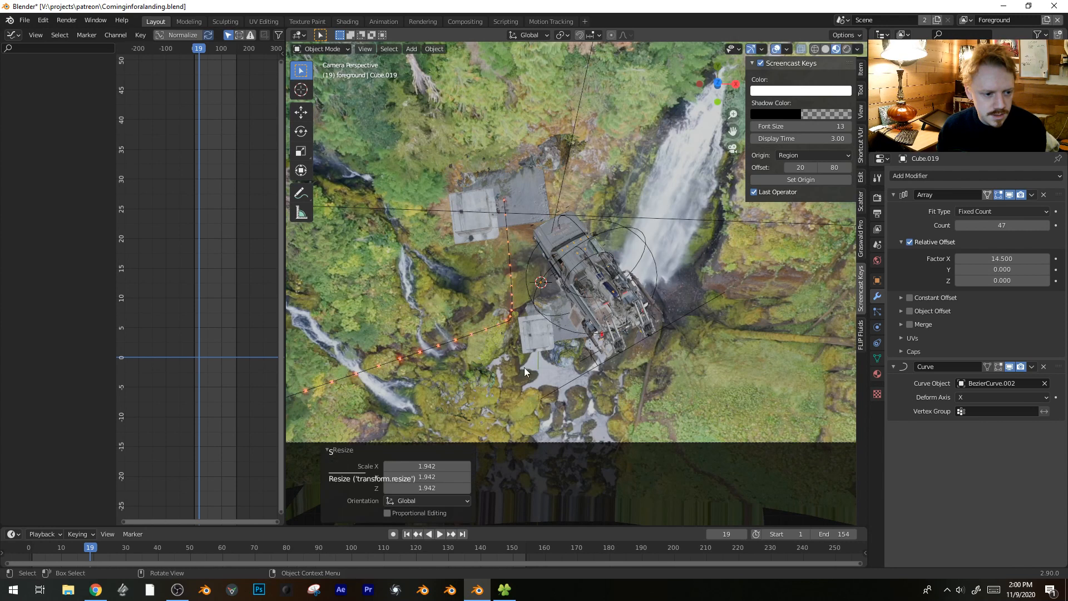
- Make a linked duplicate of the light string and its curve, offset 2.2637 m along X
shift+click(407, 356)
key(alt+d)
key(x)
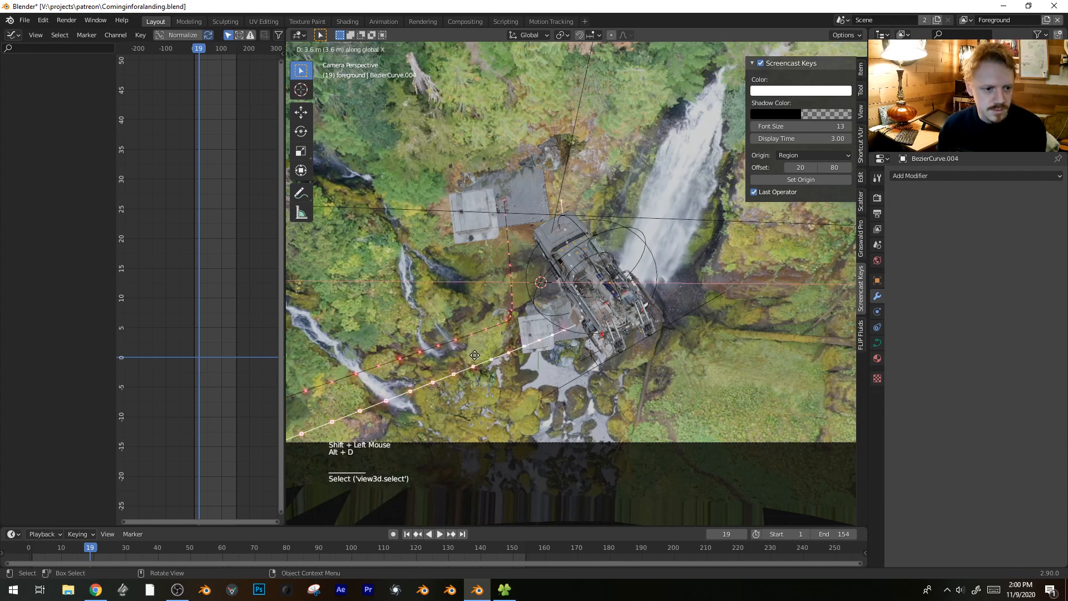
click(452, 356)
- In edit mode on the duplicated curve, move the far end point about 15.7 m along X
middle_drag(452, 356, 554, 337)
scroll(555, 296, down, 3)
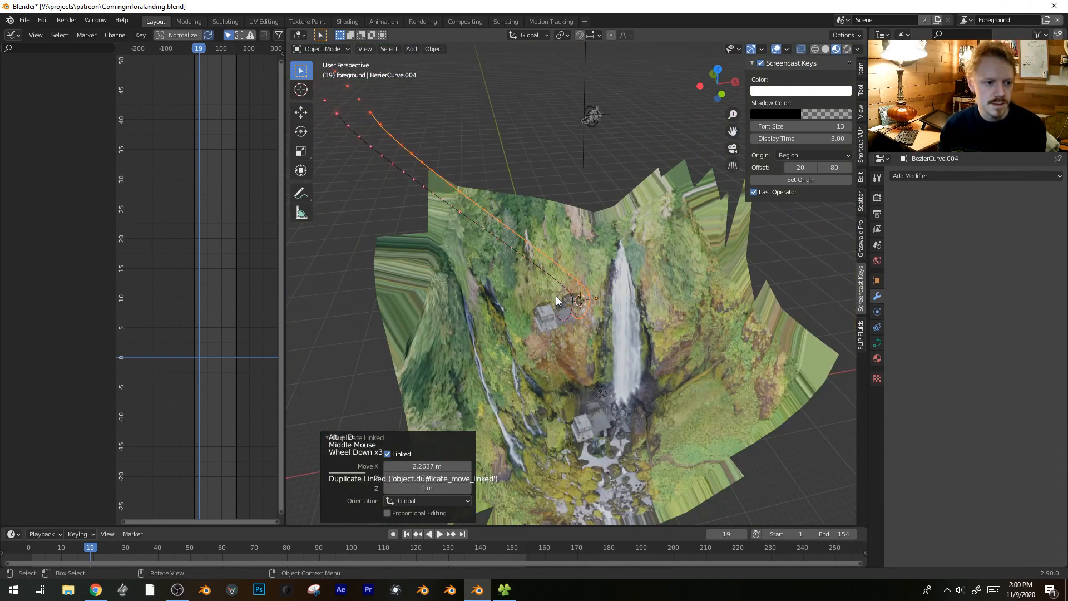
key(Tab)
click(370, 114)
key(g)
key(x)
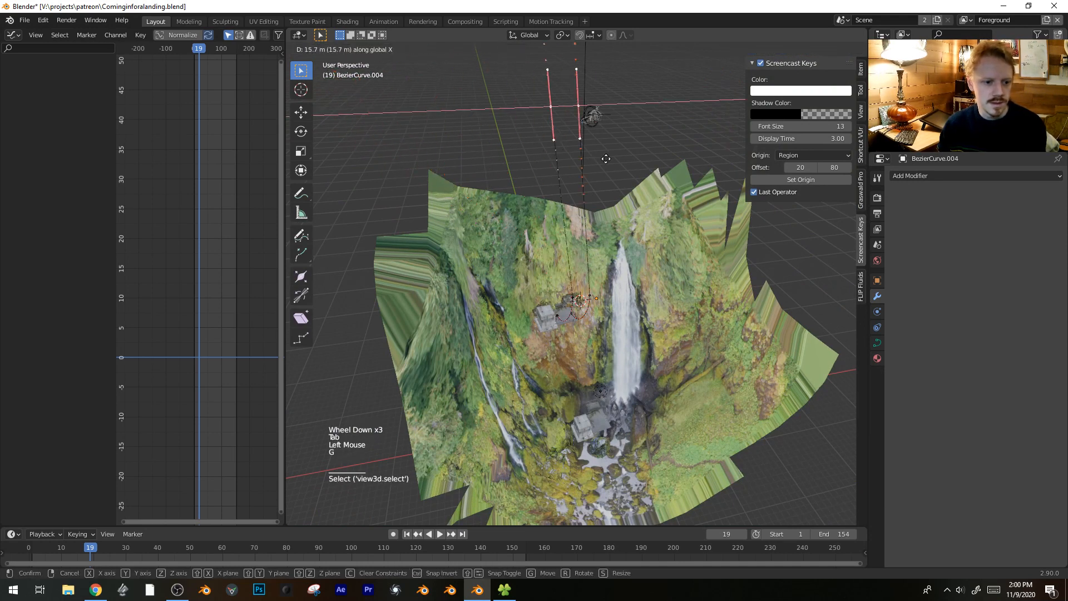
click(606, 159)
- Scale the curve's bend point handles by 1.714, rotate them freely, leave edit mode, and briefly play the animation
key(KP_0)
key(Tab)
key(Tab)
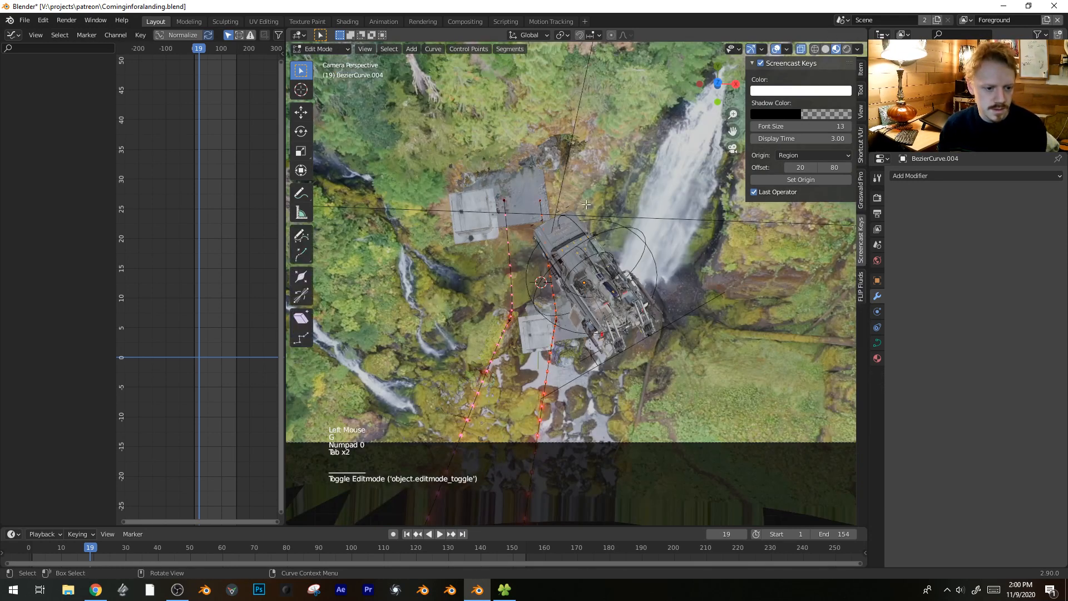
key(s)
key(r)
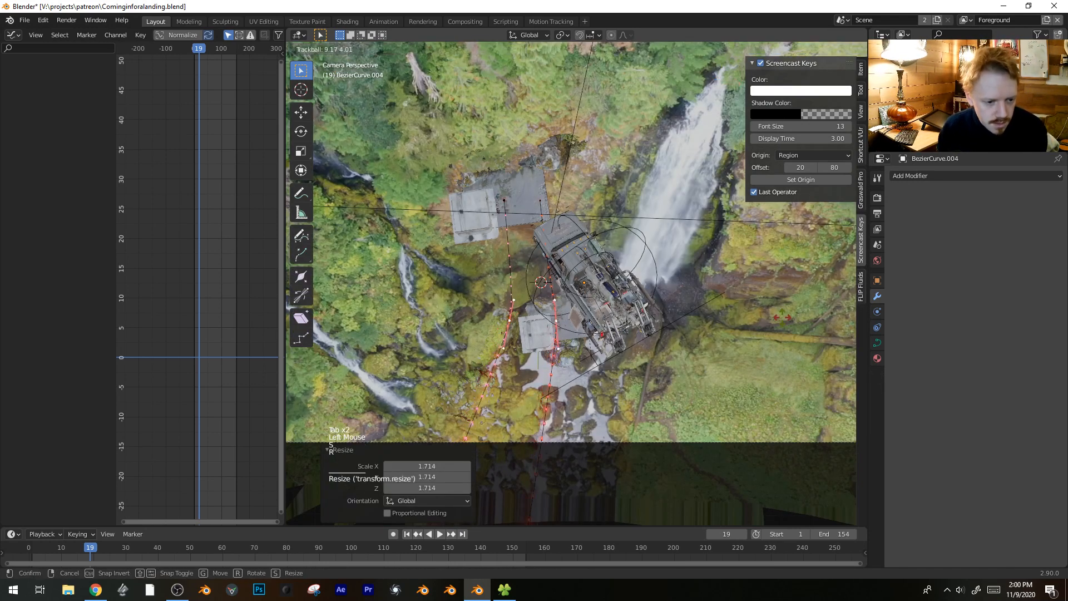
key(Tab)
key(space)
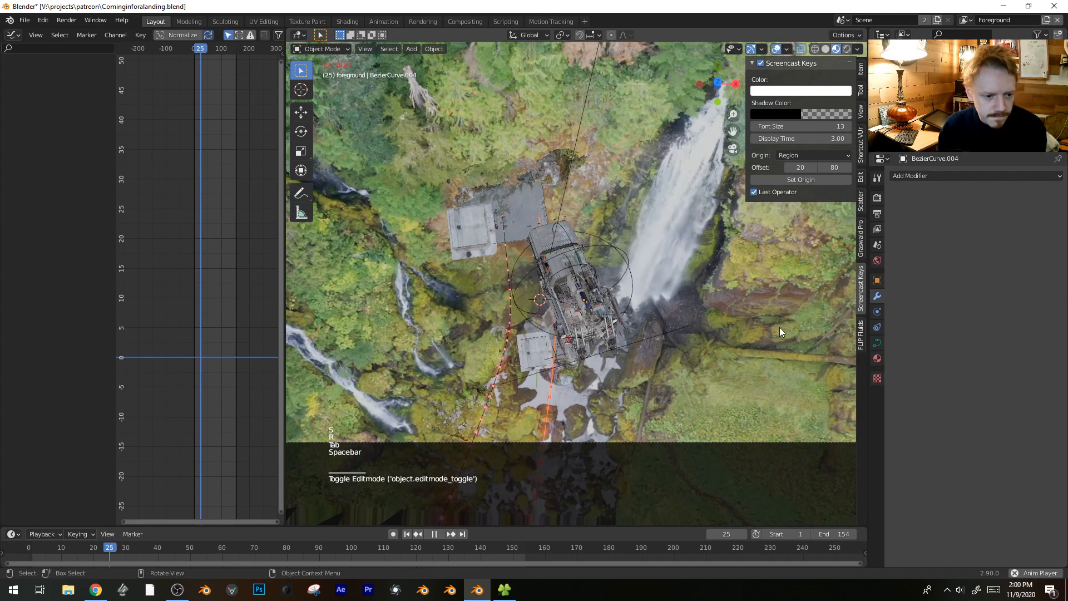
key(space)
- Open the duplicated curve for editing in the right orthographic view
key(KP_1)
key(KP_3)
key(Tab)
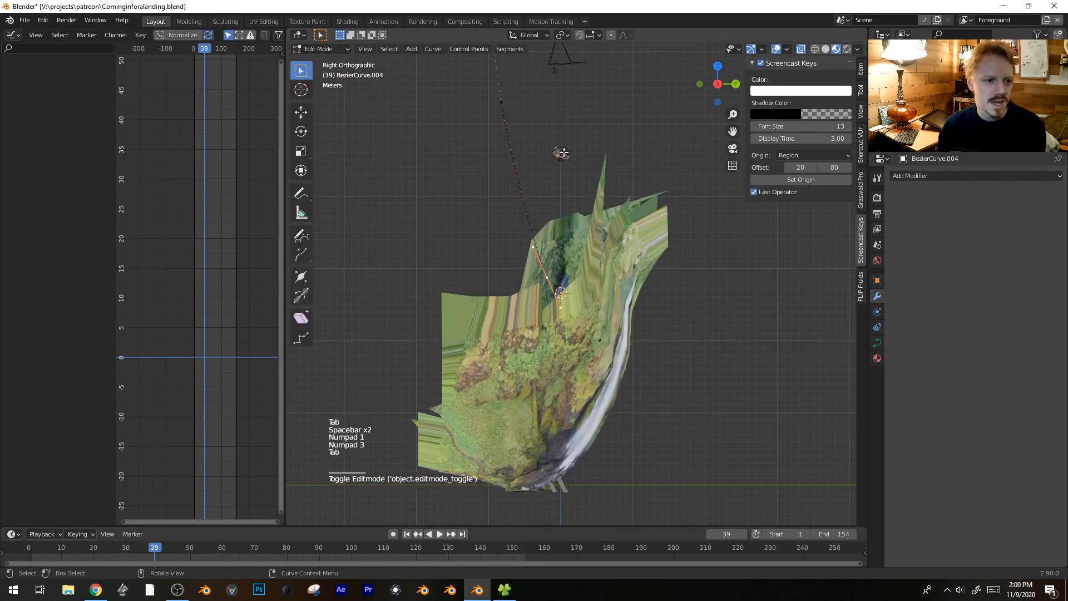
shift+middle_drag(562, 156, 538, 212)
drag(561, 203, 563, 203)
key(g)
right_click(582, 202)
key(Tab)
key(Tab)
key(g)
key(y)
click(593, 188)
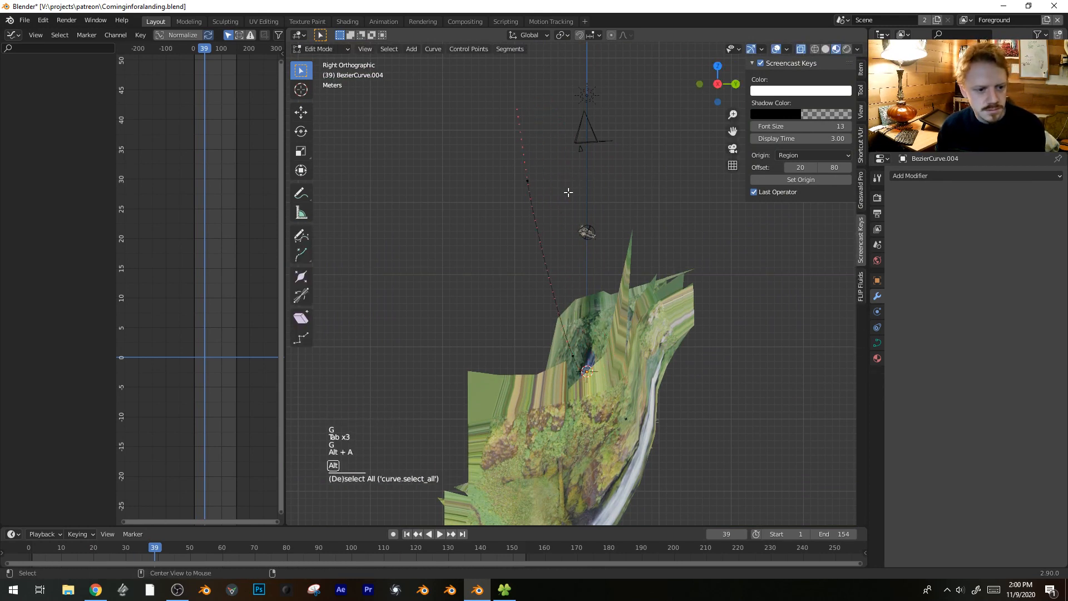
- Move the curve's upper points along Y so it rises vertically, leave edit mode, and briefly play the animation
key(g)
key(y)
key(Tab)
key(space)
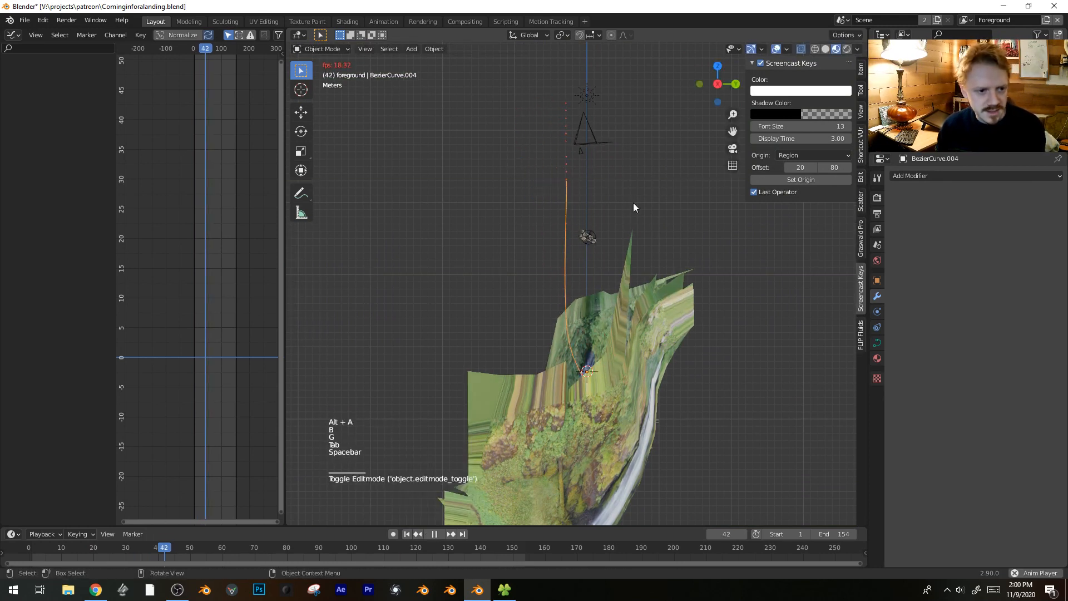
key(space)
- Select Camera.001 and pull down the outgoing handle of its first Y location keyframe in the graph, then briefly play the animation
click(580, 176)
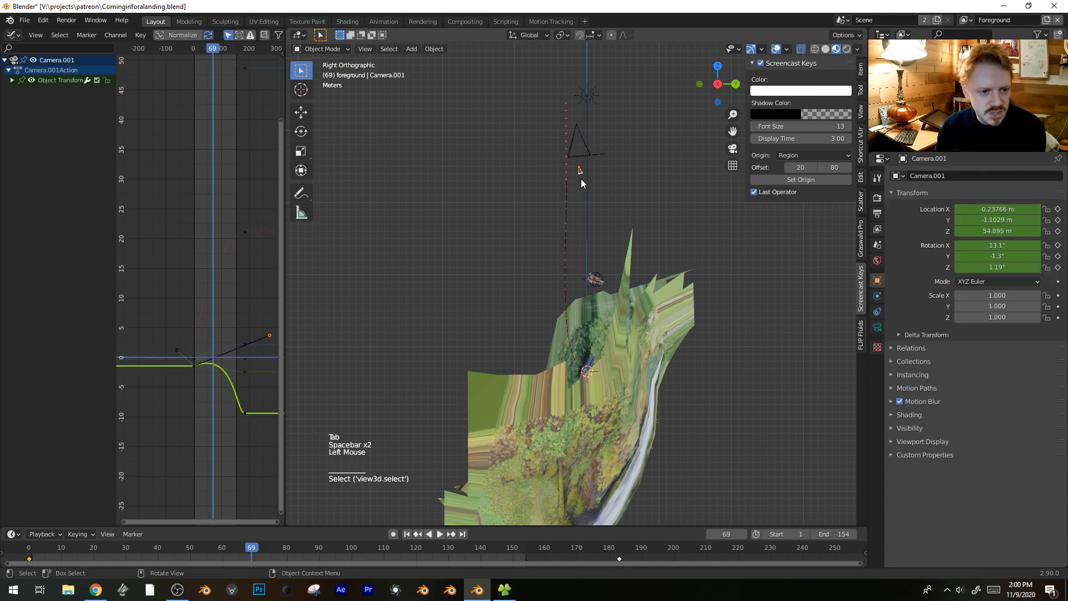
key(g)
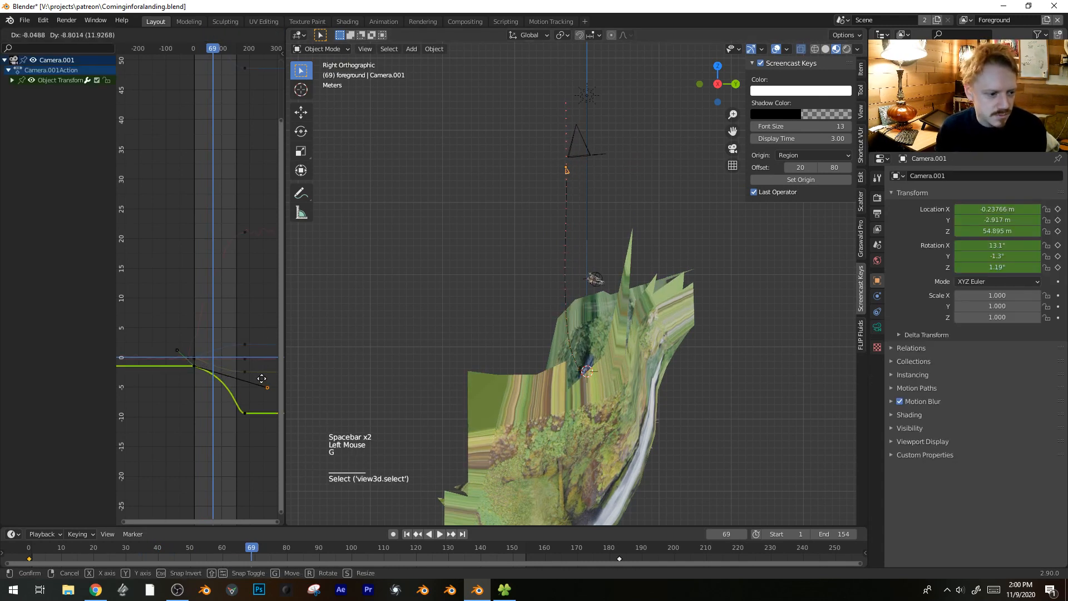
click(247, 397)
key(space)
key(space)
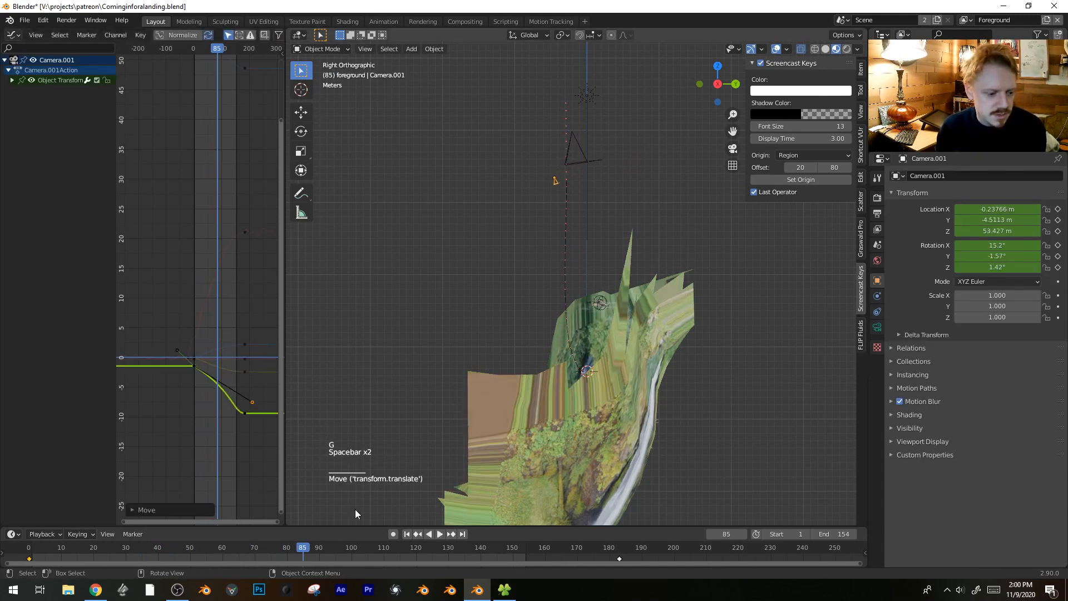
- Replay the animation from near its start through the camera with overlays hidden to review the two light strings
drag(293, 552, 81, 530)
key(space)
key(KP_0)
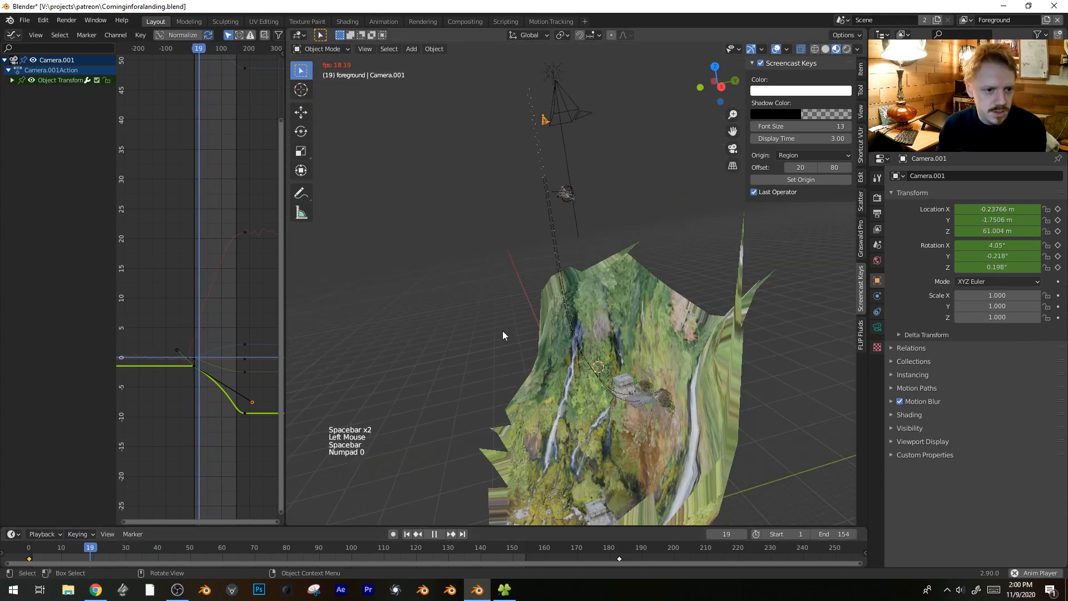
key(shift+alt+z)
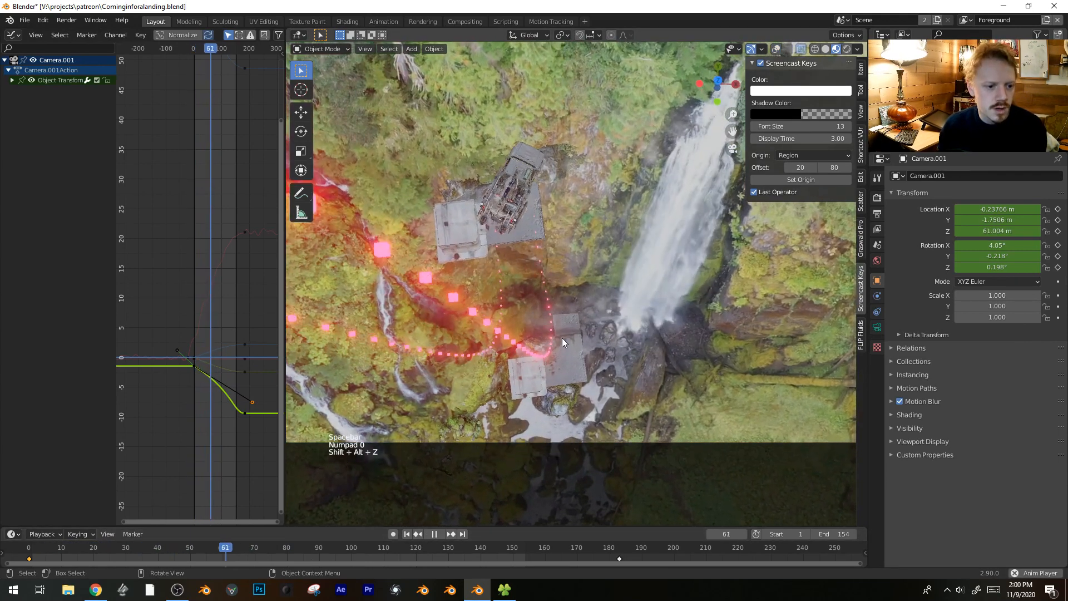
key(space)
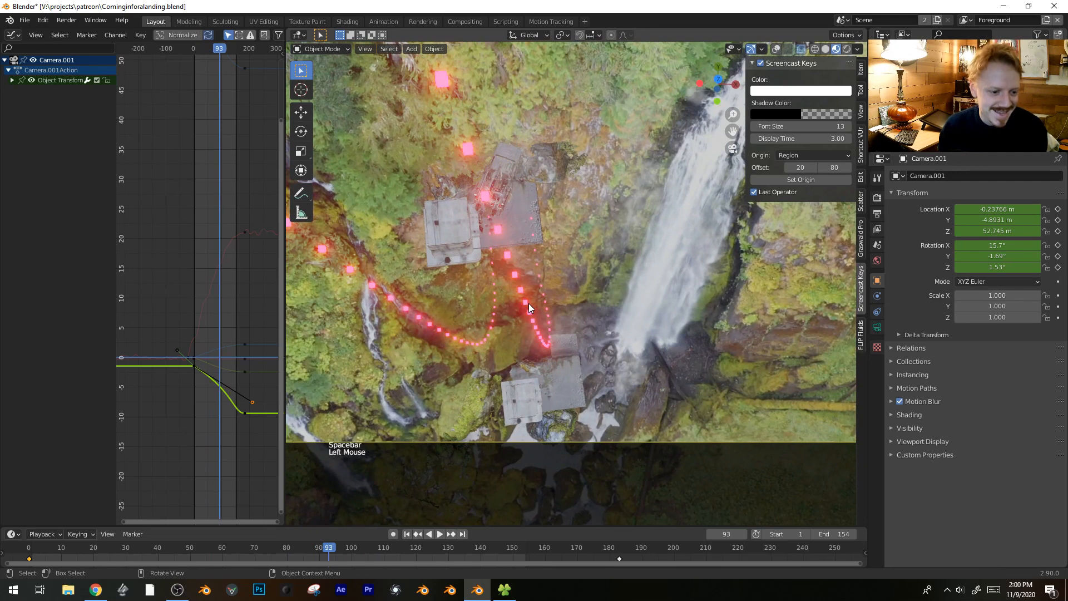
- Scale the Cube.029 guide lights to 0.565 and set their Array modifier's relative X offset to 21.7
click(529, 303)
key(shift+alt+z)
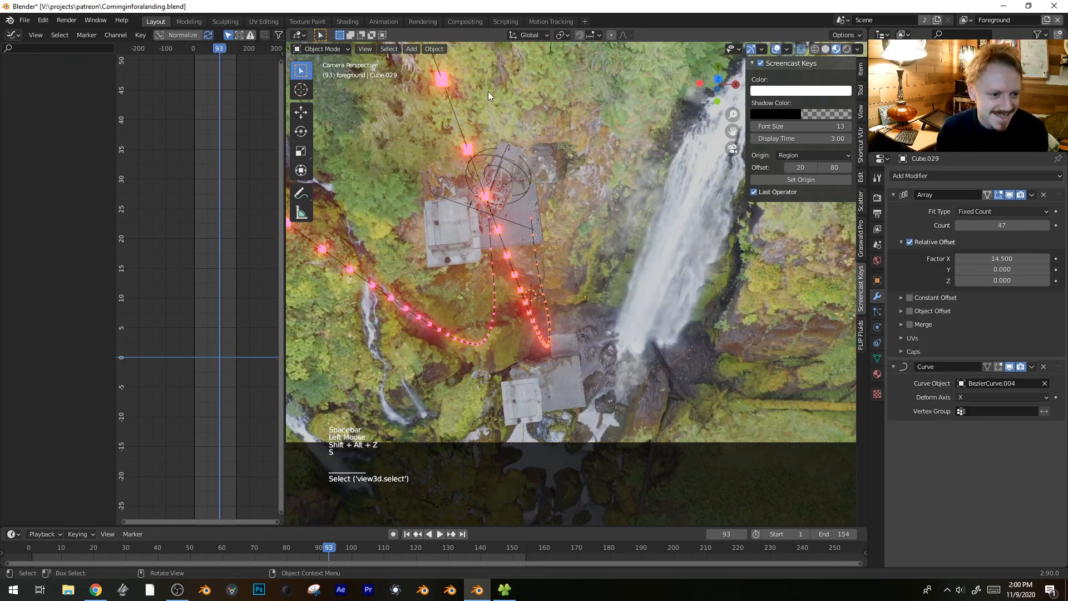
key(s)
click(519, 188)
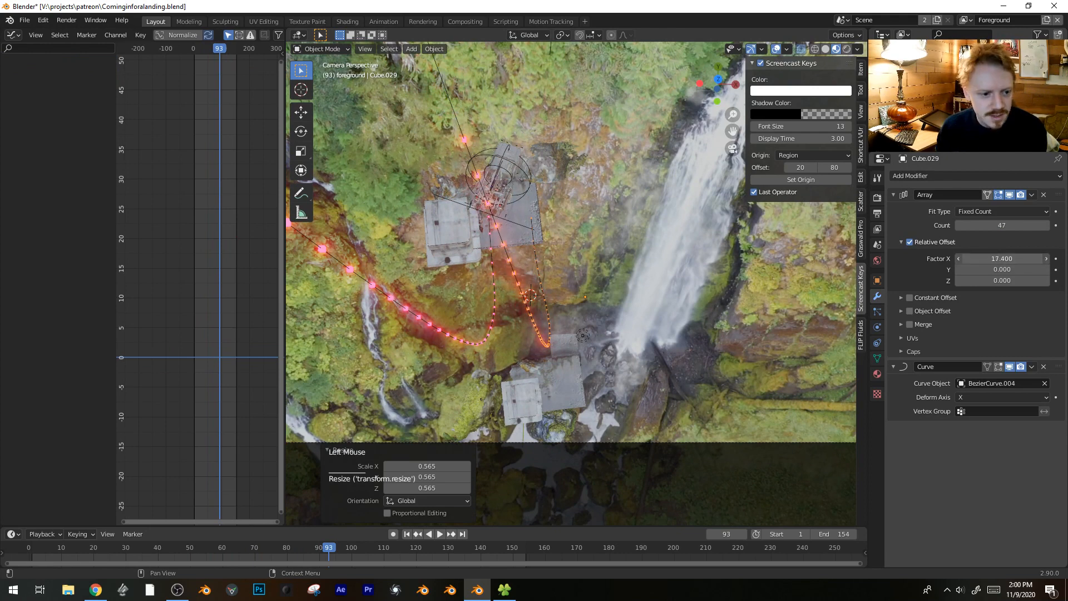
- Replay the animation through the camera with overlays hidden to review the smaller guide lights
key(alt+a)
key(space)
key(shift+alt+z)
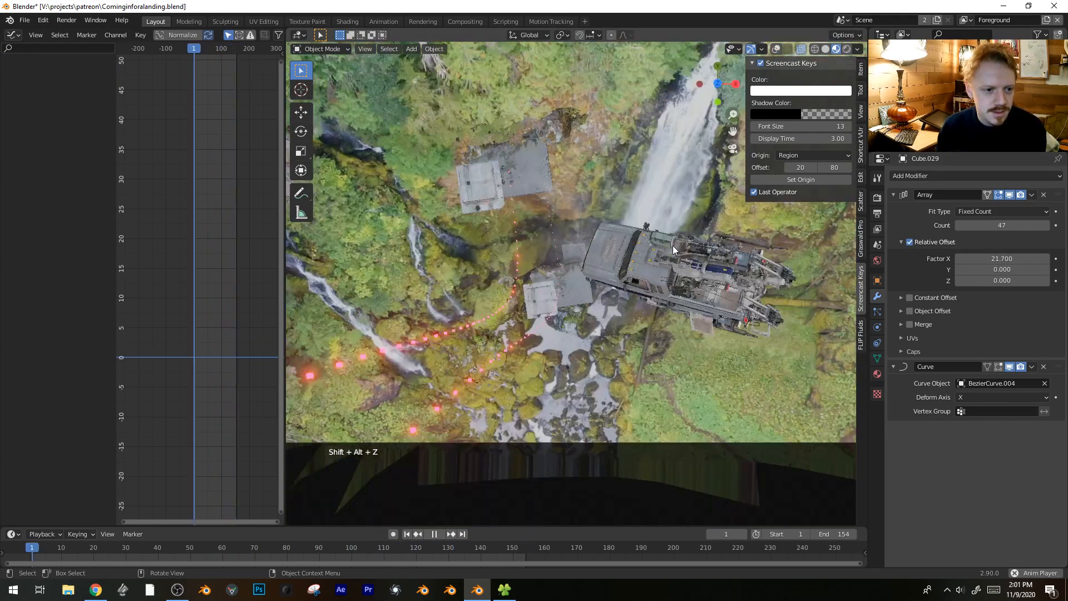
shift+middle_drag(673, 245, 675, 326)
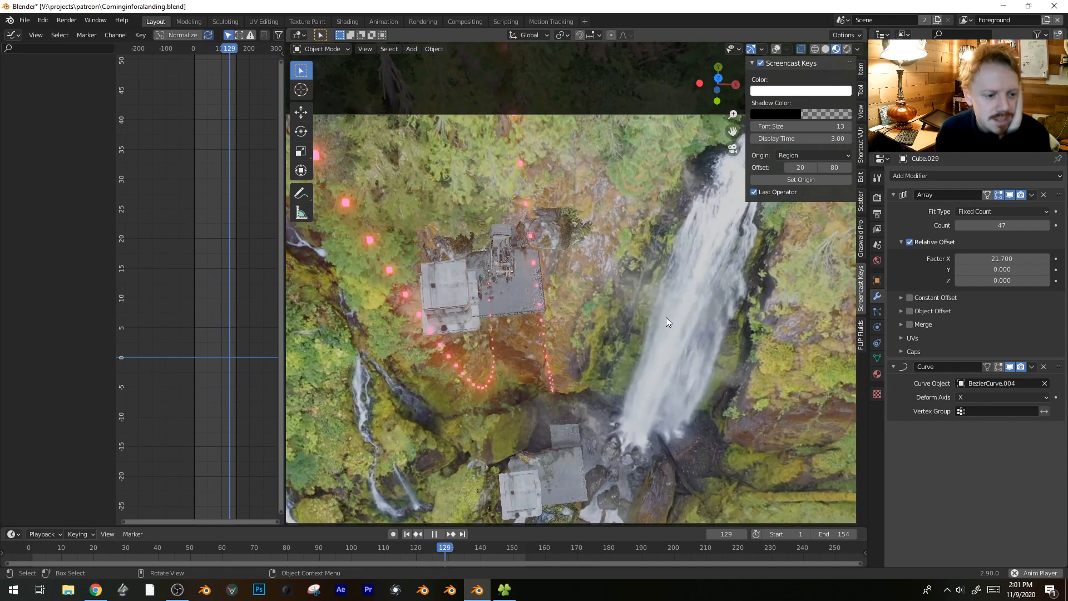
scroll(643, 365, down, 3)
key(space)
- Go to frame 14 and preview the scene rendered in Cycles with GPU Compute
drag(326, 553, 74, 533)
click(878, 198)
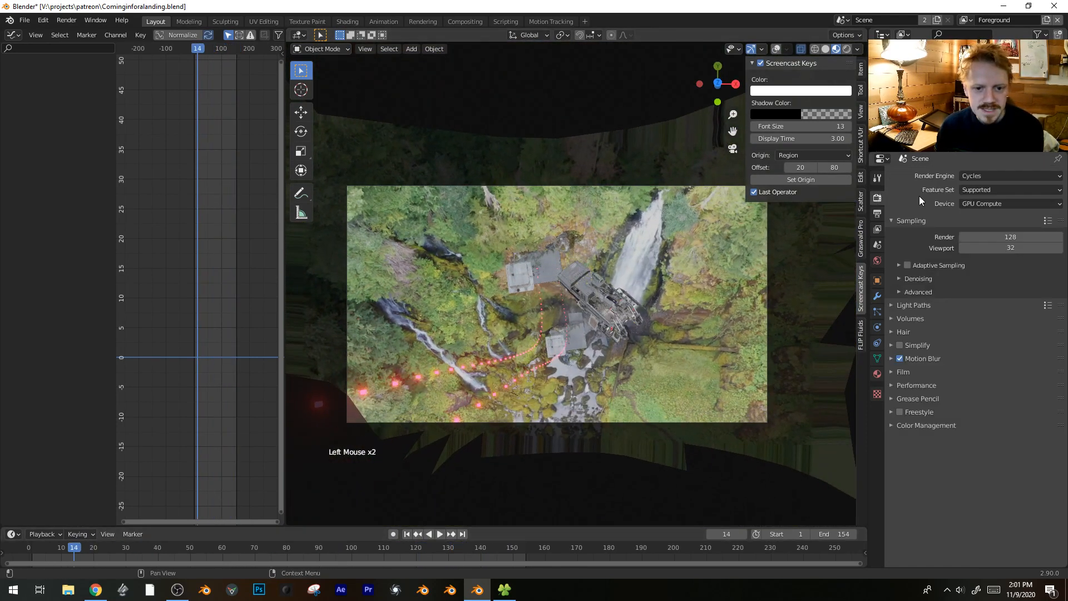
key(z)
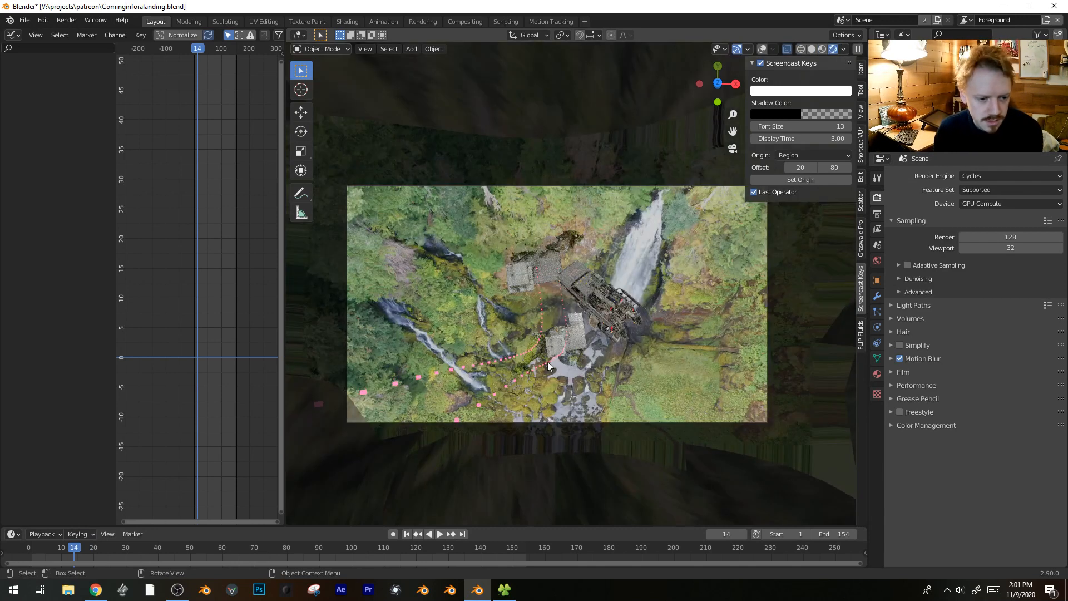
scroll(539, 366, up, 1)
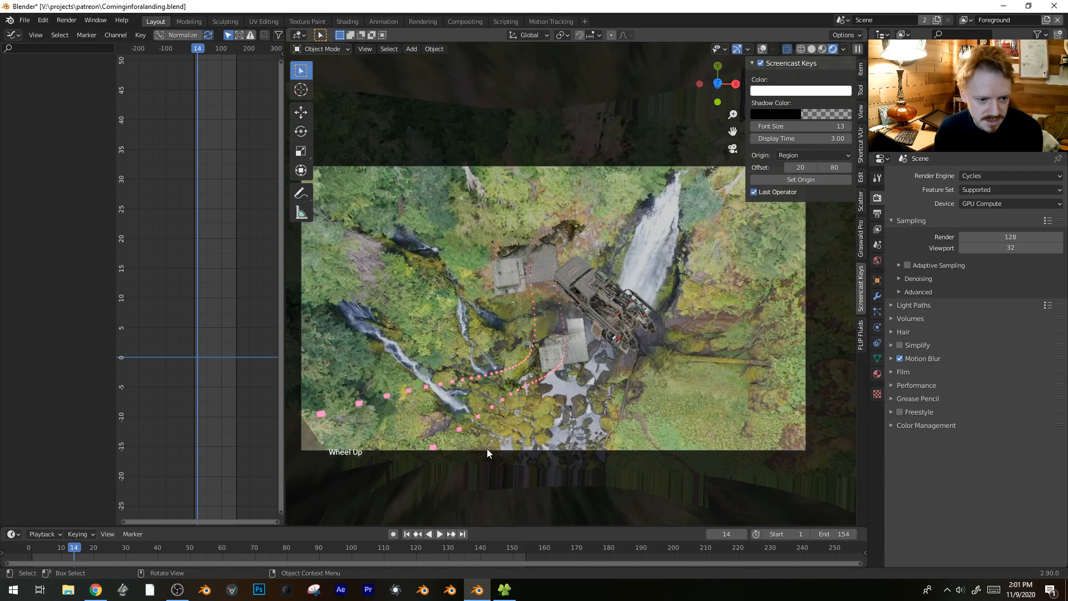
scroll(552, 429, up, 2)
- Show the overlays outside the camera view and move the Sun about 6.9 m along X, beside the camera
middle_drag(612, 380, 650, 312)
scroll(640, 279, down, 3)
middle_drag(619, 222, 633, 216)
key(shift+alt+z)
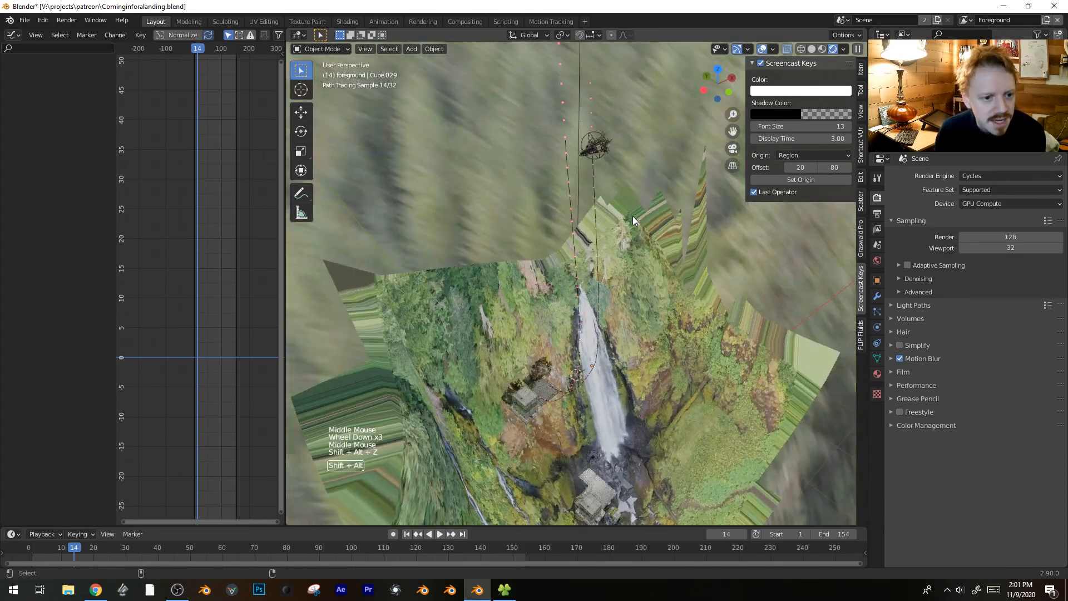
scroll(632, 216, down, 4)
middle_drag(596, 266, 597, 266)
click(578, 186)
click(572, 136)
key(g)
click(622, 123)
key(KP_1)
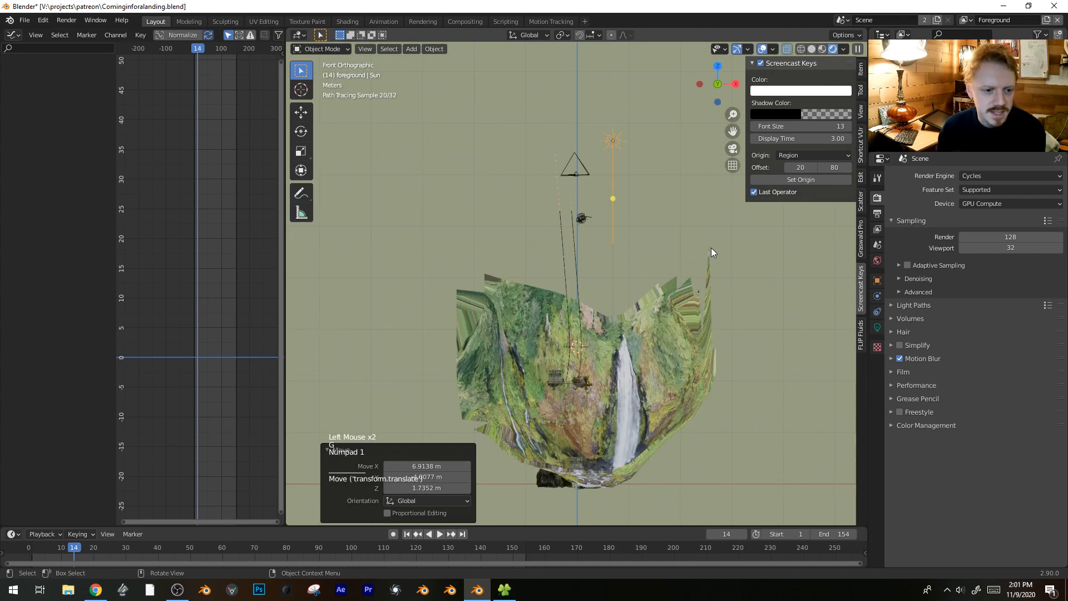
- Rotate the Sun by -22.5° in the right orthographic view
middle_drag(711, 255, 540, 256)
key(KP_1)
key(KP_3)
key(r)
click(662, 239)
- Raise the Sun's strength to 4 and reduce it to 2.667 while judging the rendered buildings through the camera with overlays hidden
click(877, 329)
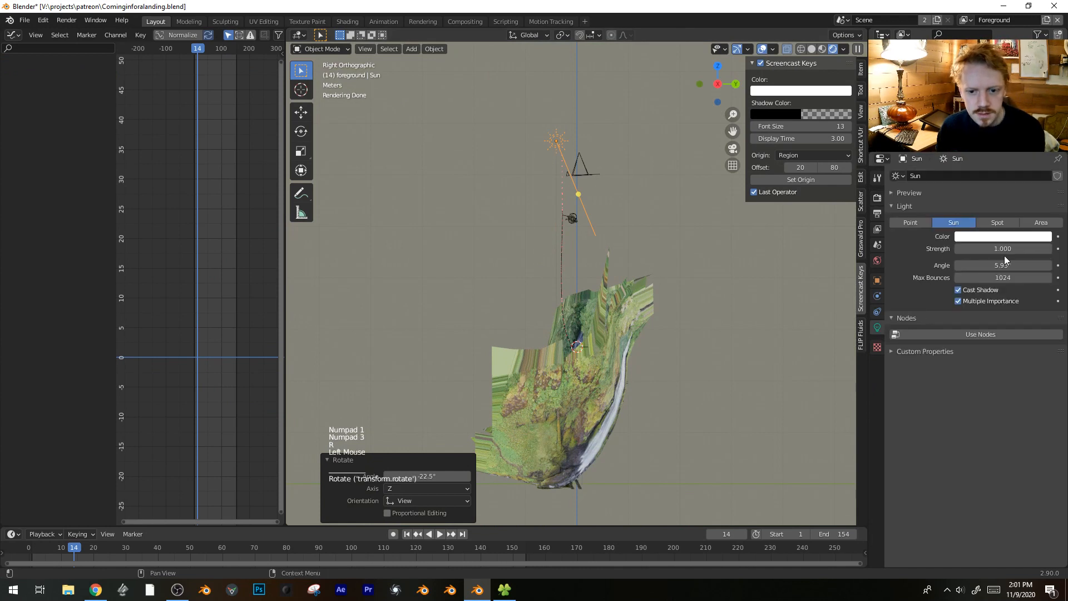
text(4)
key(Return)
key(KP_0)
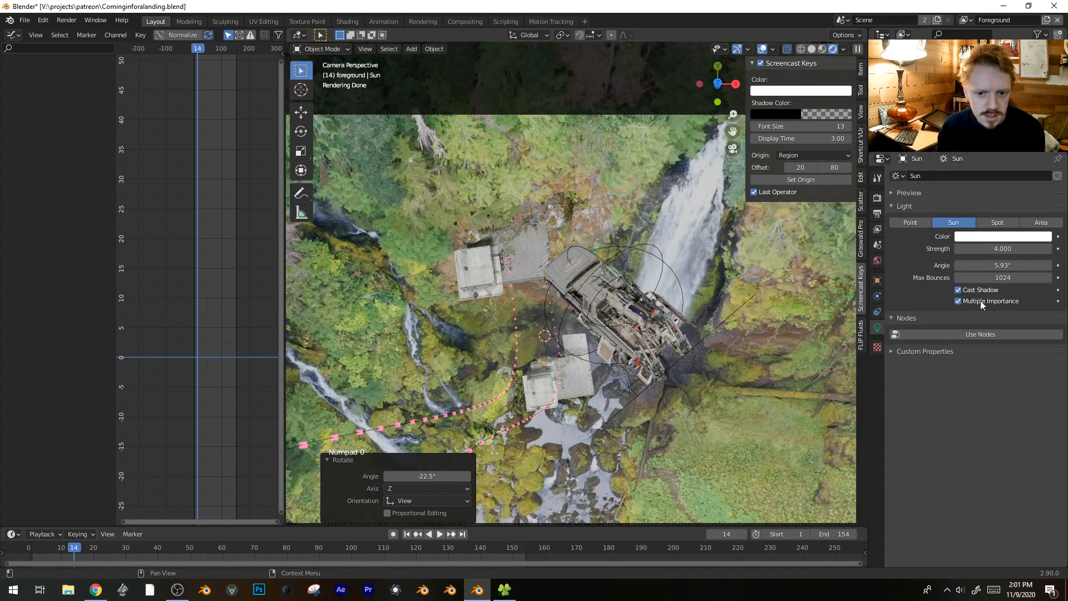
shift+drag(1024, 247, 1004, 249)
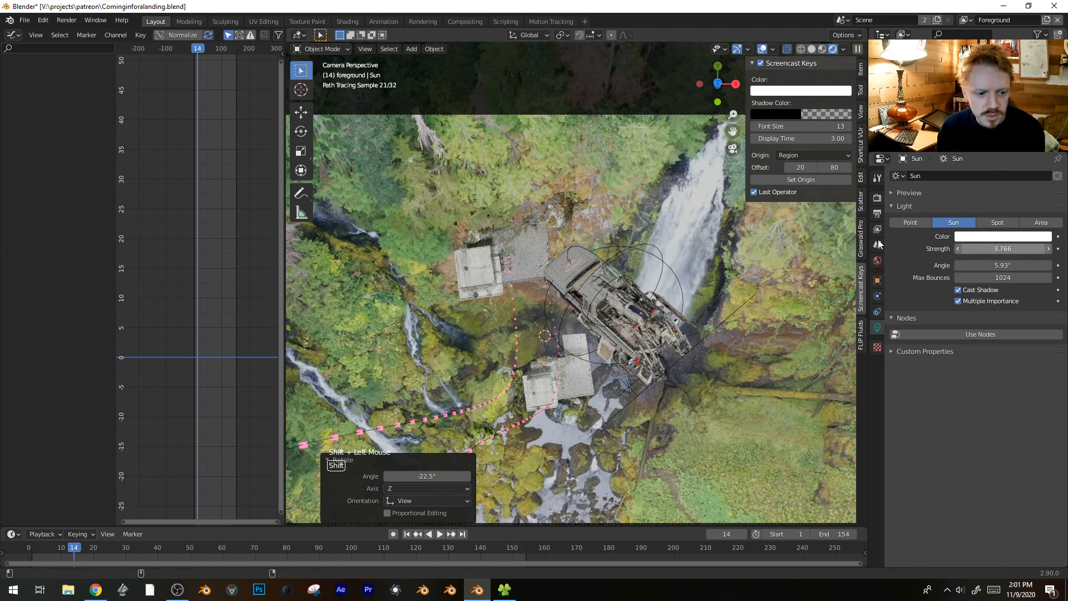
scroll(470, 198, down, 1)
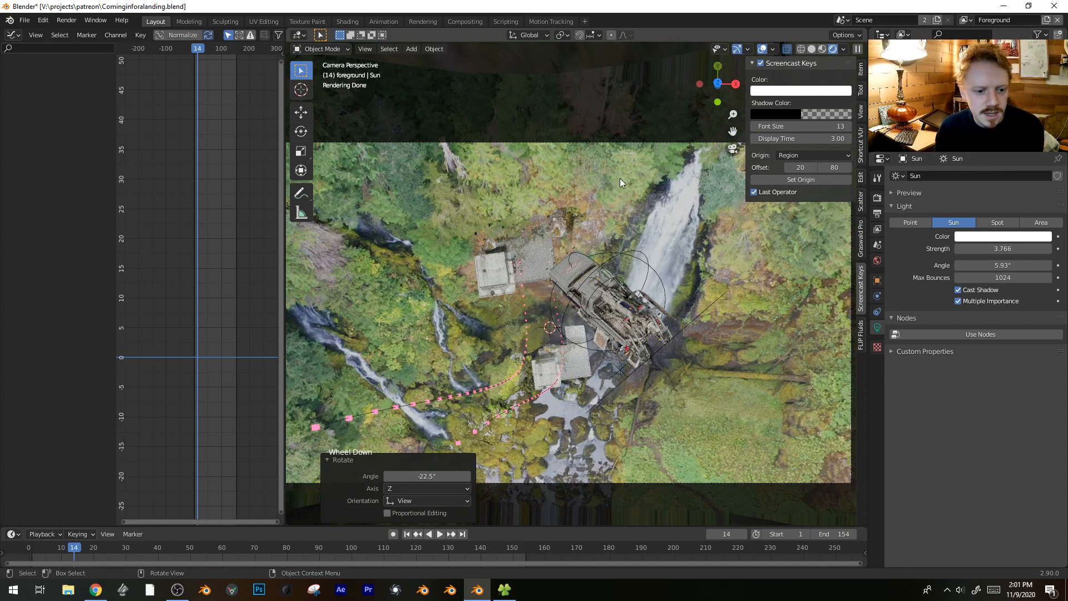
key(shift+alt+z)
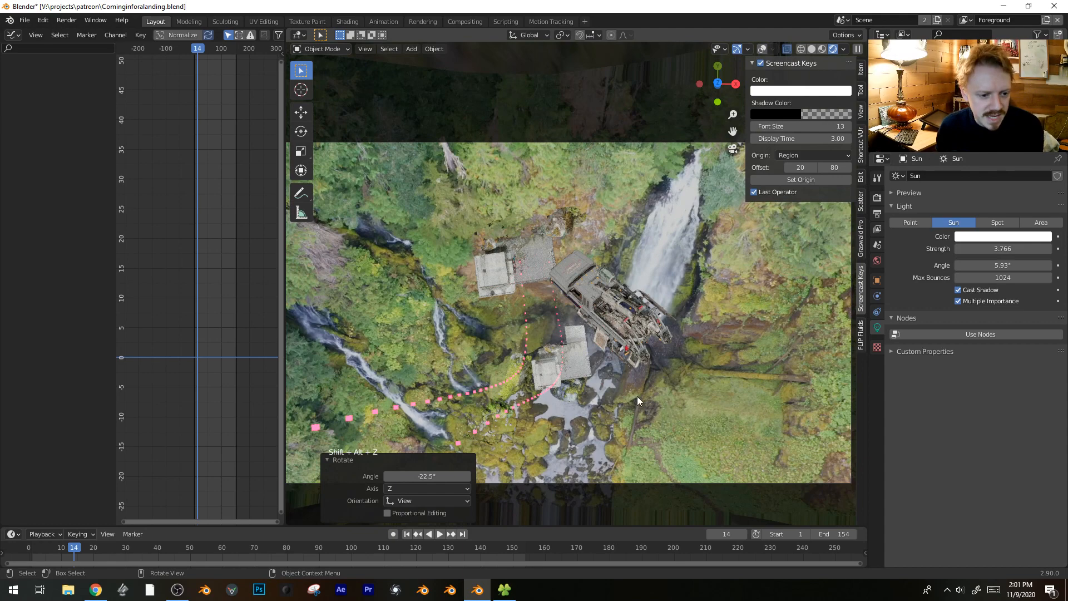
shift+middle_drag(628, 412, 526, 377)
scroll(590, 320, up, 3)
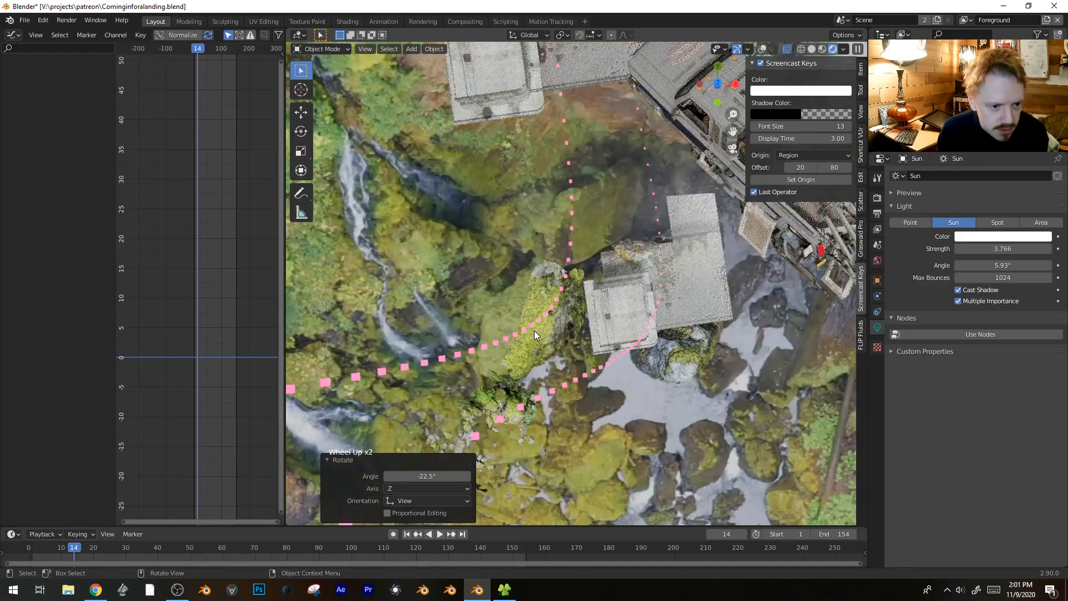
scroll(539, 322, down, 1)
shift+click(993, 249)
shift+drag(994, 248, 926, 255)
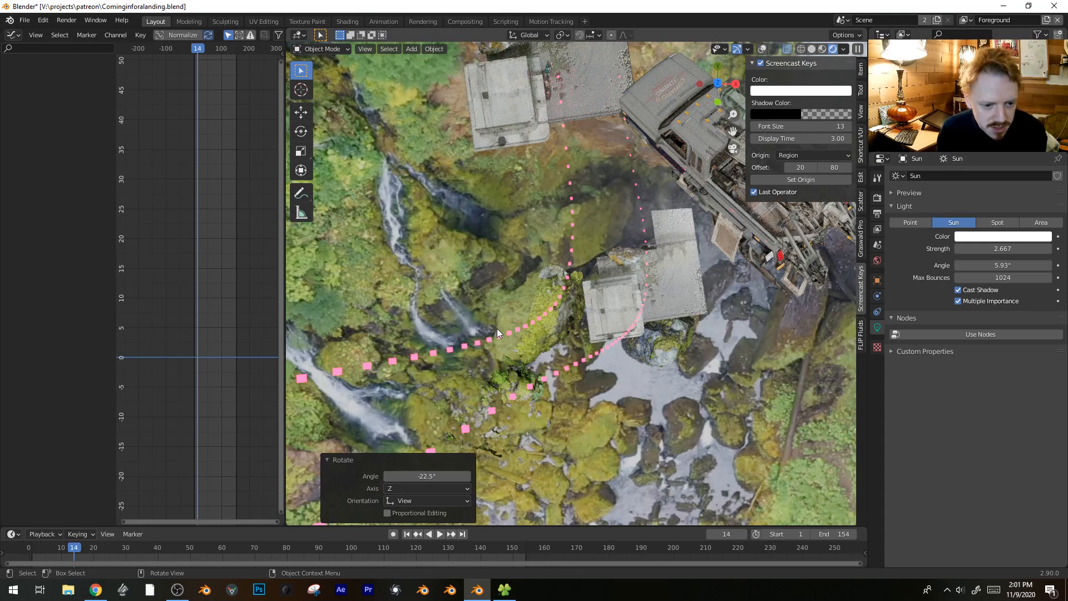
- Select the large mossyrock4 rock beneath the projected terrain and show the overlays
click(640, 346)
scroll(734, 360, down, 4)
middle_drag(722, 375, 713, 381)
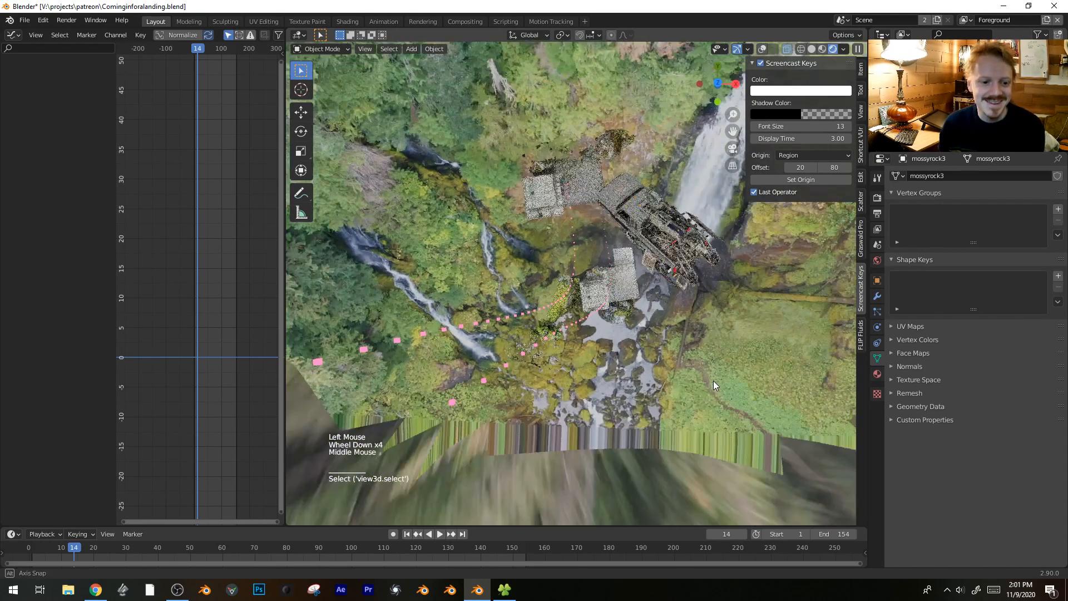
scroll(701, 339, down, 9)
shift+middle_drag(642, 299, 613, 238)
scroll(605, 242, up, 7)
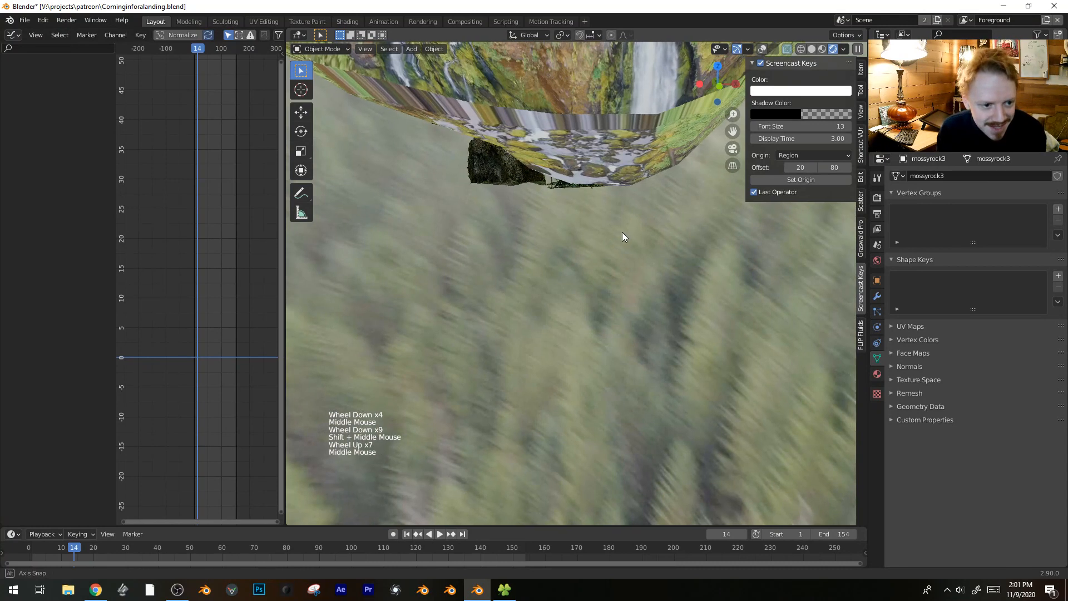
click(460, 178)
key(shift+alt+z)
middle_drag(460, 178, 504, 133)
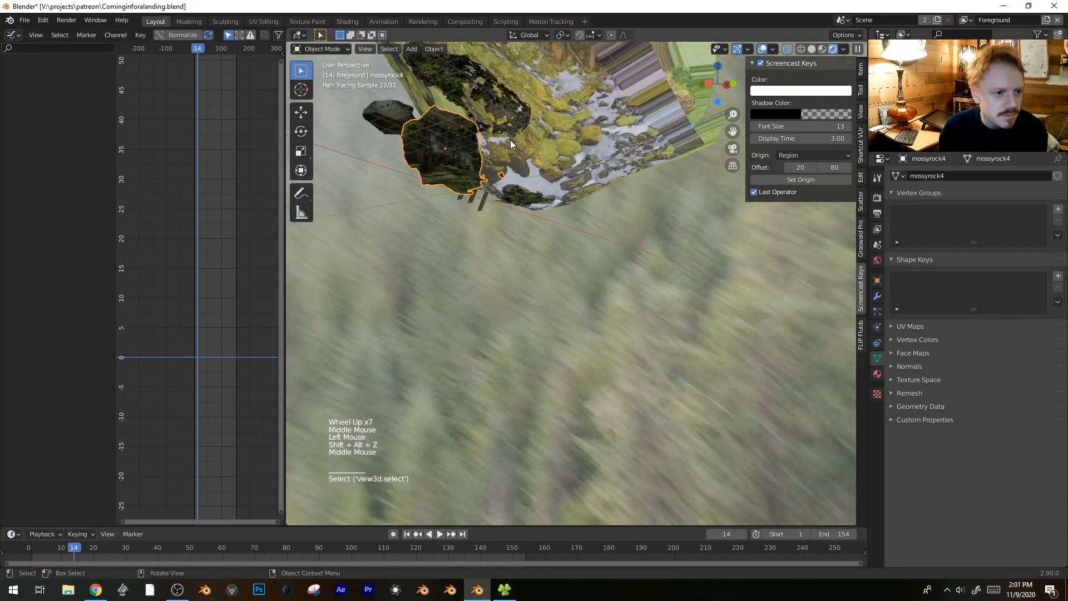
- Try placing a linked duplicate of mossyrock4 in the camera view and shifting it along Z, and undo the attempt
key(KP_0)
key(g)
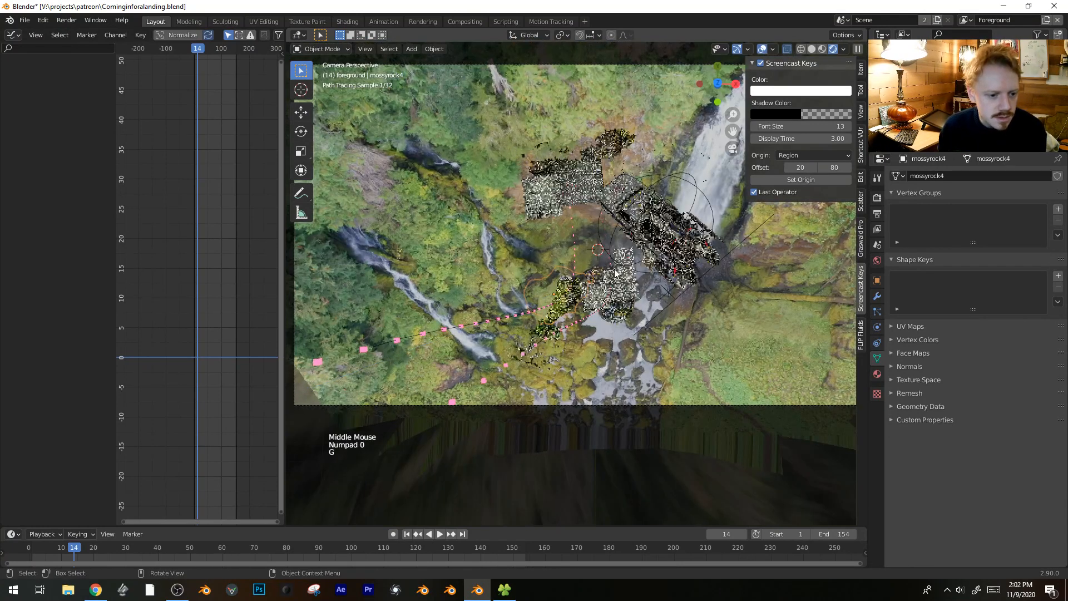
key(alt+d)
click(544, 248)
key(g)
key(z)
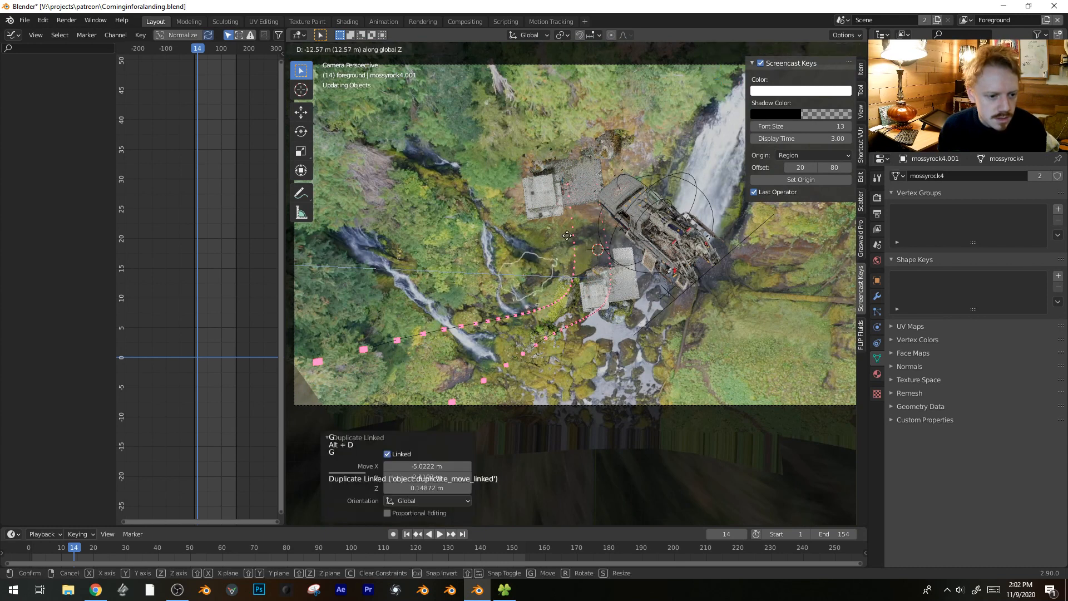
click(563, 284)
key(g)
key(z)
click(563, 284)
key(ctrl+z)
key(ctrl+z)
key(ctrl+z)
- In solid view, move mossyrock4 about 19.3 m in X, 20.9 m in Y and 10.8 m in Z
key(z)
middle_drag(596, 338, 565, 267)
key(alt+z)
key(g)
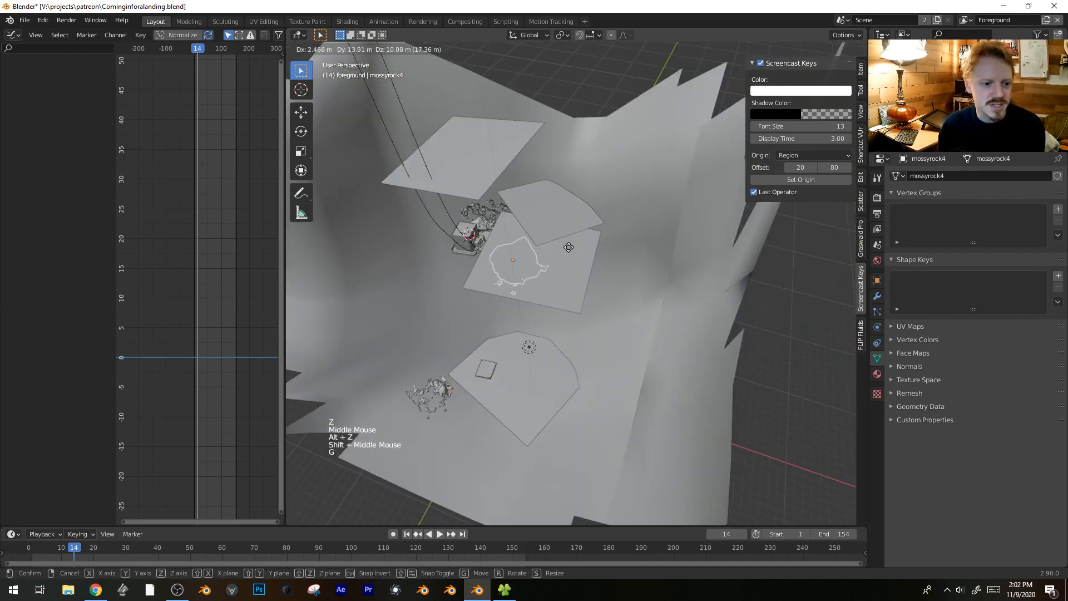
click(693, 254)
key(KP_0)
- Move mossyrock4 about 14.2 m along X in the rendered camera view and switch to material preview shading
shift+middle_drag(656, 253, 498, 243)
key(z)
click(528, 169)
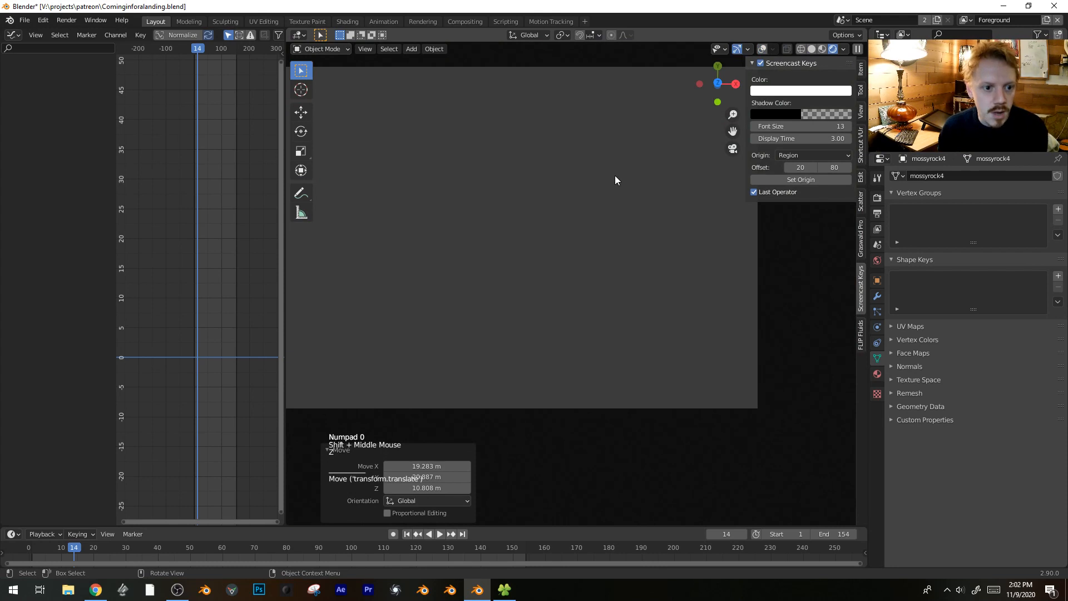
key(g)
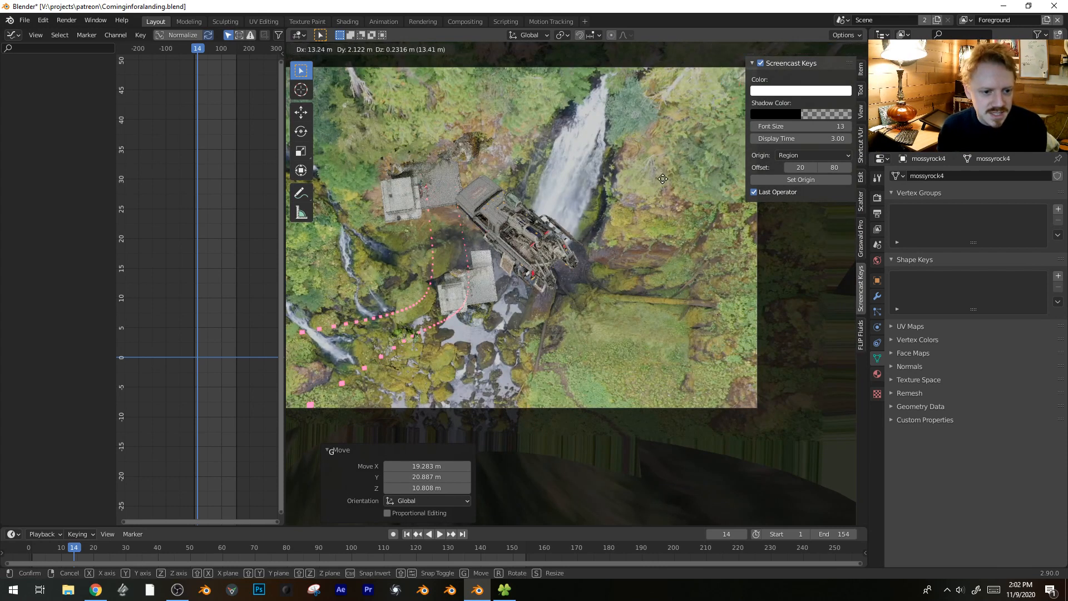
click(671, 211)
key(z)
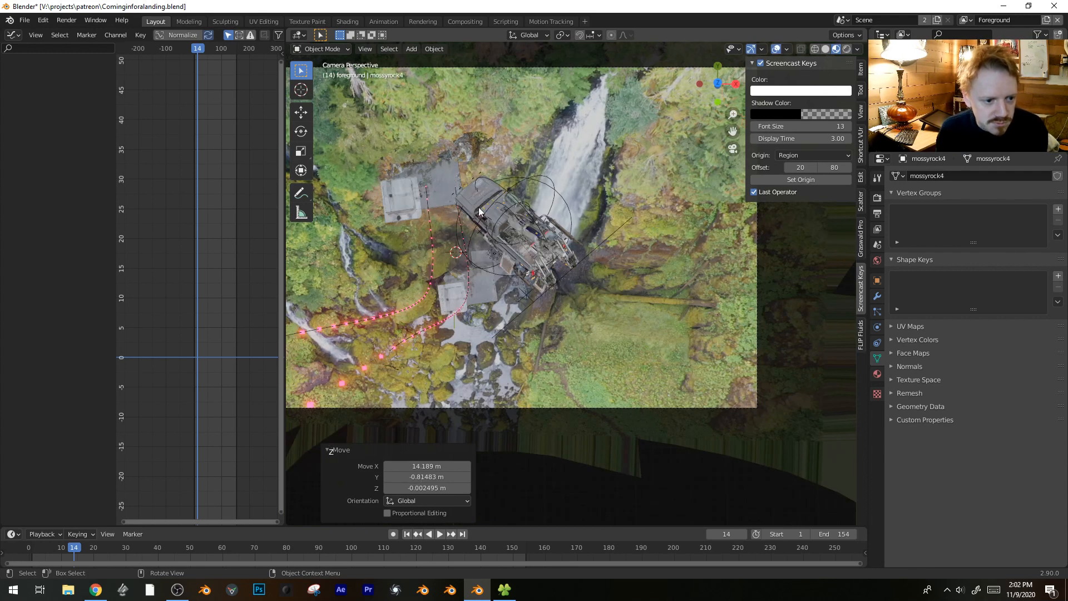
- Reposition mossyrock4 from outside the camera, shifting it back along X toward the waterfall
key(g)
right_click(517, 276)
scroll(517, 275, down, 2)
middle_drag(517, 275, 579, 209)
scroll(580, 209, down, 1)
scroll(581, 209, down, 1)
key(g)
key(g)
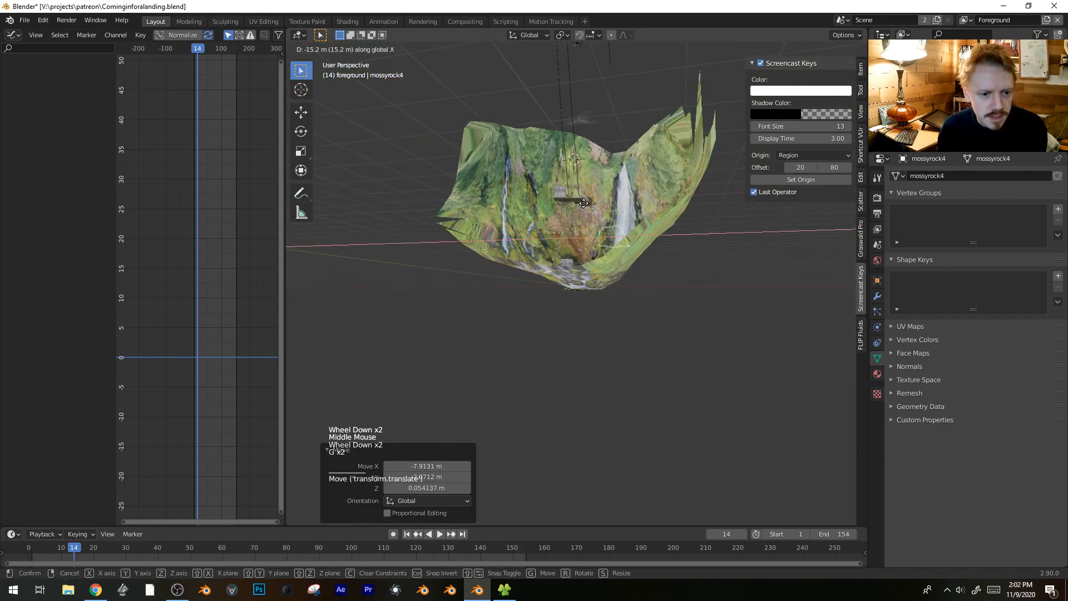
click(602, 214)
key(g)
click(556, 196)
- Trackball-rotate mossyrock4 by 100° and -27.5°, and move it about 25.5 m along Y
middle_drag(556, 196, 604, 265)
key(r)
key(r)
click(604, 266)
key(g)
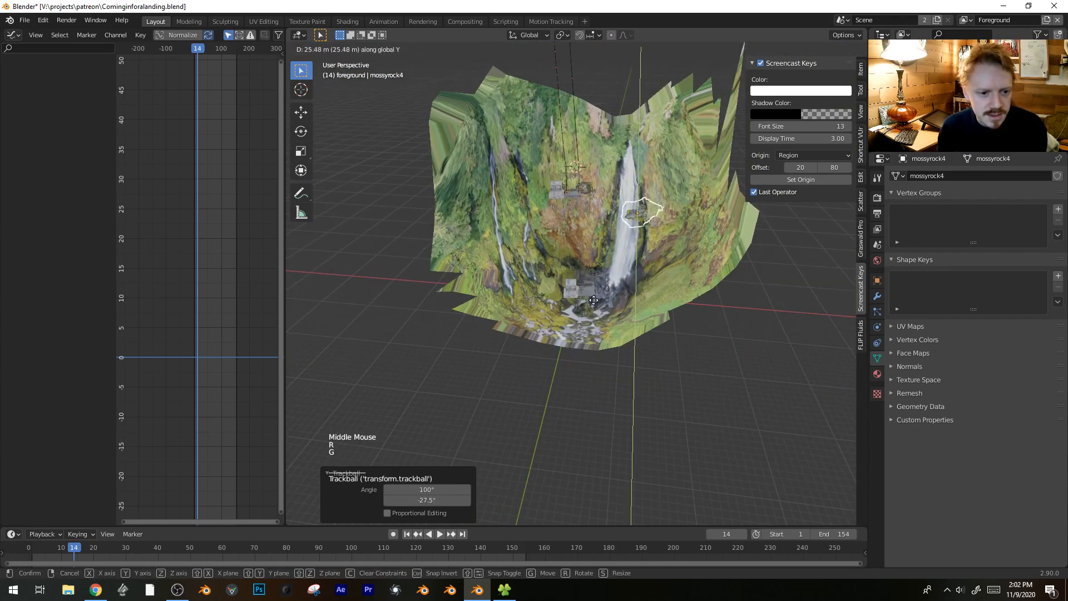
click(594, 301)
- Shift mossyrock4 along X and rotate it -14.1° about Z
key(g)
key(x)
click(619, 301)
key(r)
key(z)
click(609, 295)
- Move mossyrock4 in the camera view onto the slope beside the main waterfall
key(KP_0)
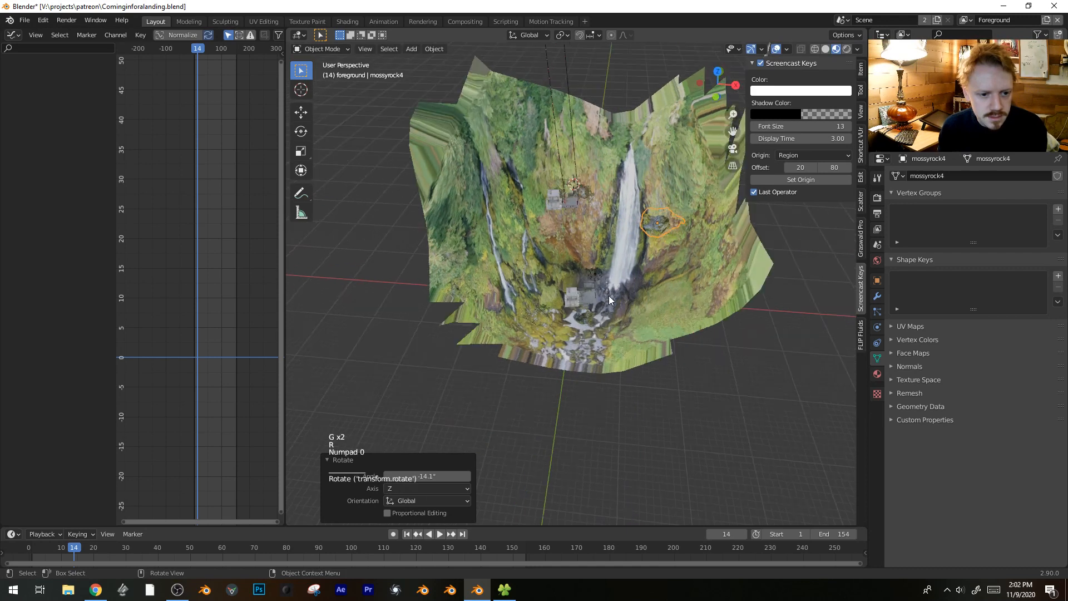
shift+middle_drag(626, 294, 565, 283)
scroll(565, 283, up, 3)
key(g)
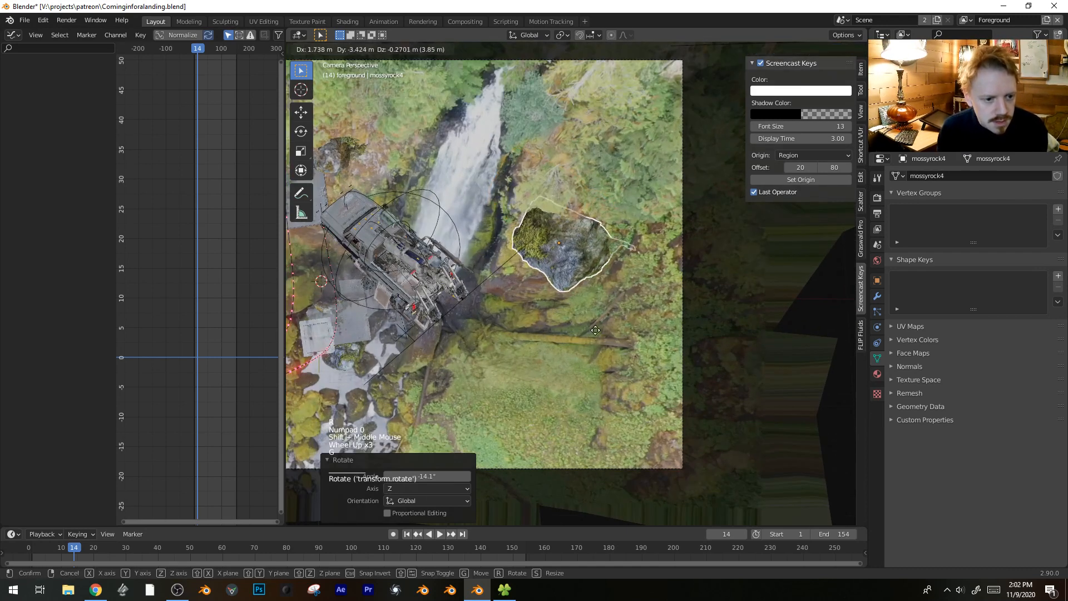
click(598, 315)
- Insert a Hue Saturation Value node before mossyrock4's Base Color with hue 0.430, saturation 0.880 and value 1.170
key(shift+F3)
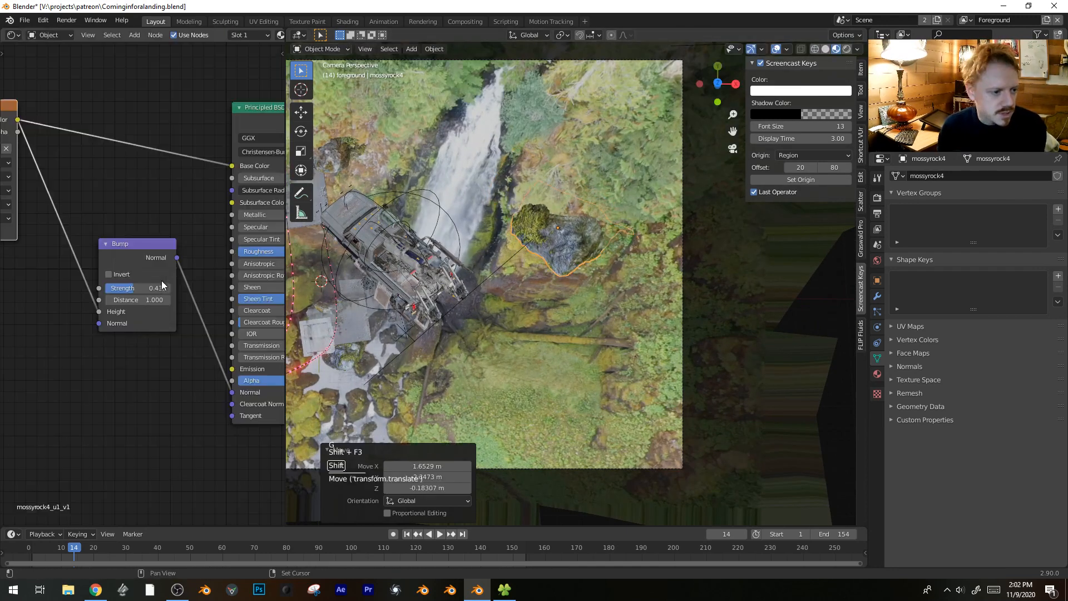
key(alt+a)
key(shift+a)
mouse_move(133, 265)
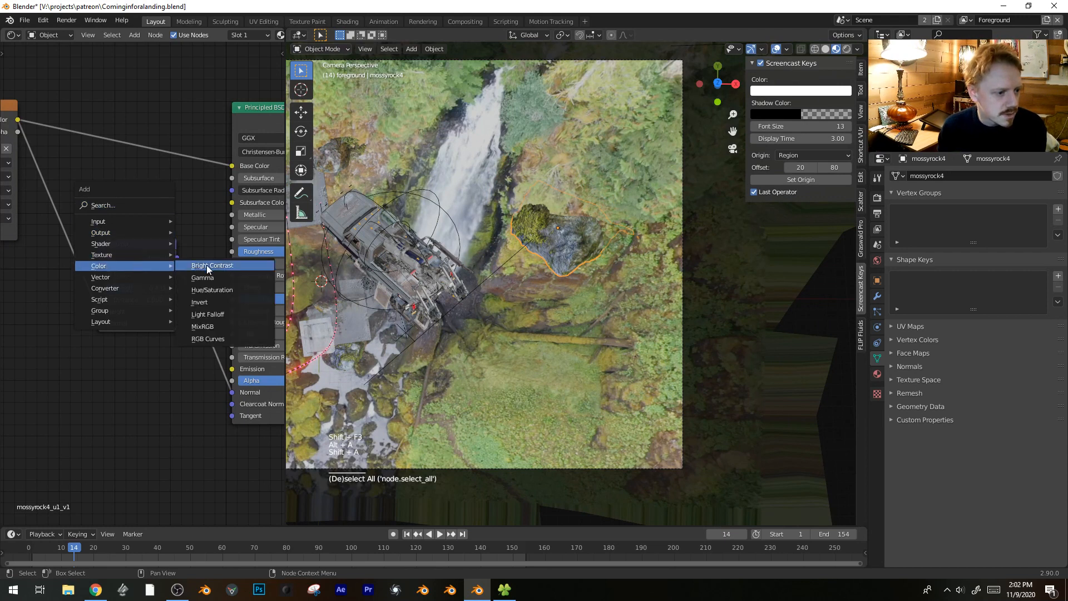
click(230, 288)
shift+click(146, 145)
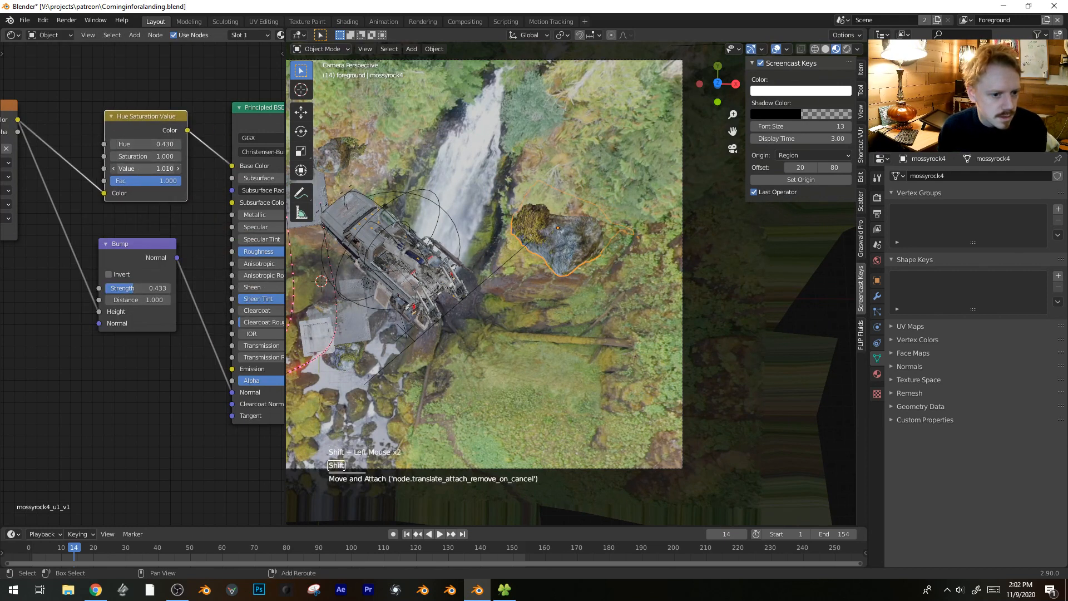
drag(146, 168, 161, 168)
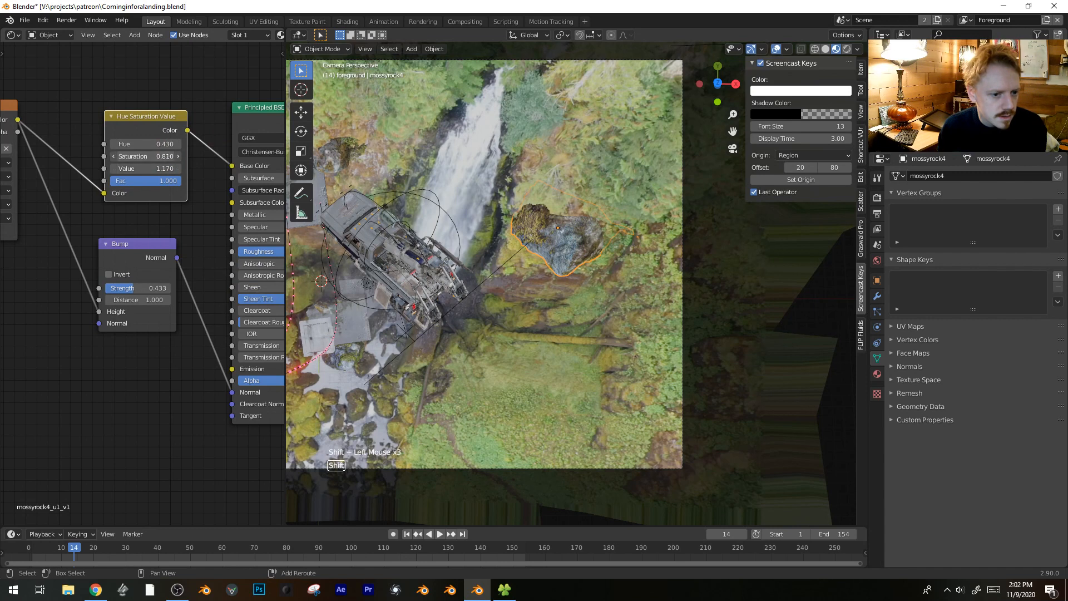
shift+drag(146, 156, 147, 156)
key(alt+a)
- Nudge mossyrock4 slightly to blend with the slope beside the waterfall, and deselect it
click(572, 234)
key(g)
right_click(577, 234)
key(g)
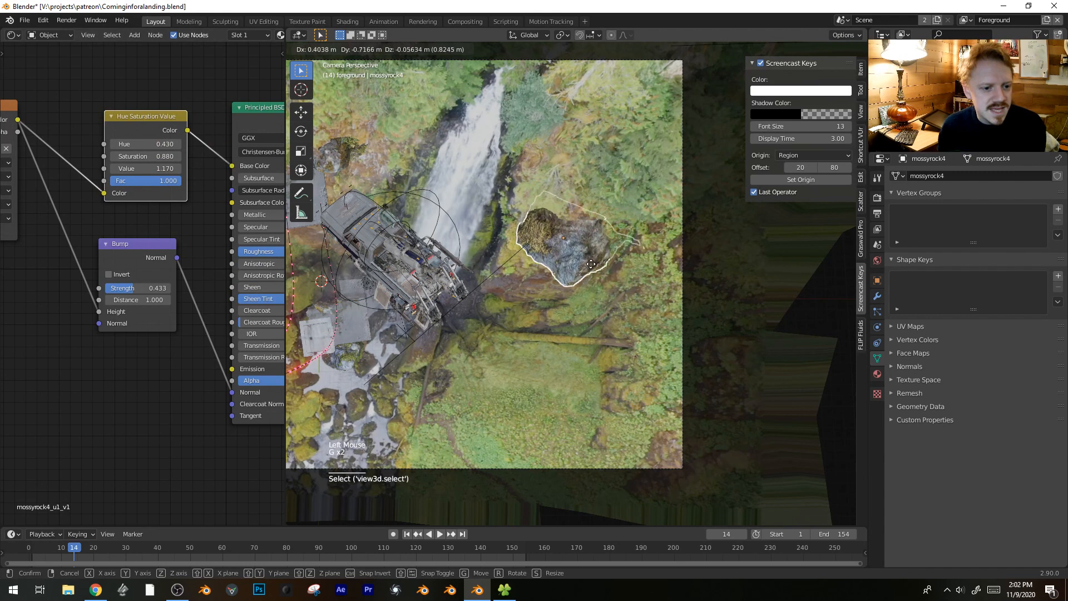
click(589, 248)
scroll(586, 249, down, 2)
key(alt+a)
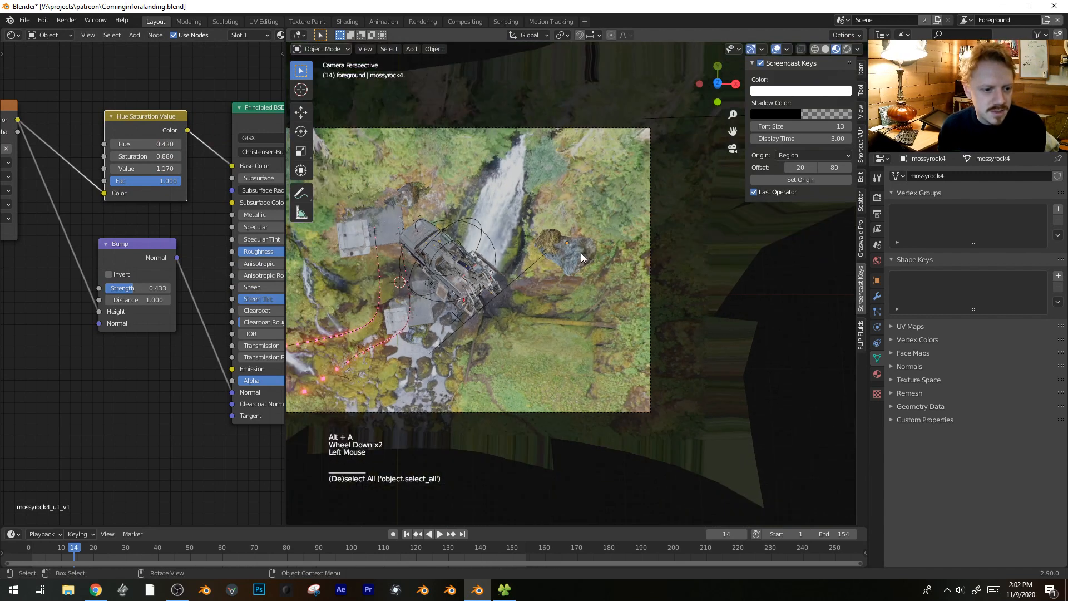
- Set the hue of mossyrock4's Hue Saturation Value node to 0.460 and shift the rock along Z by -11.967 m, followed by 11.426 m
shift+drag(146, 144, 138, 144)
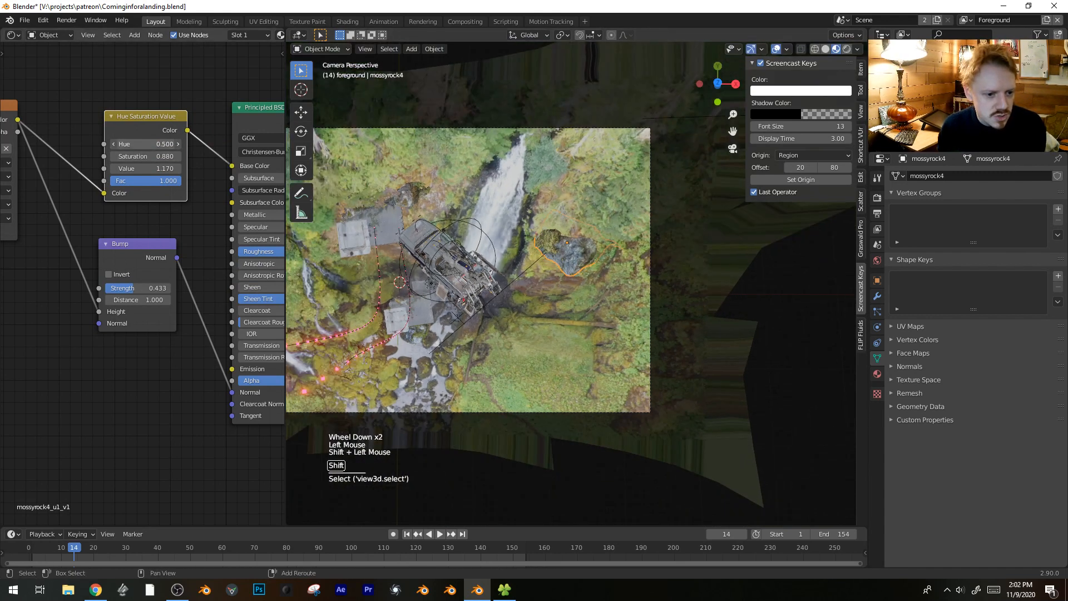
key(alt+a)
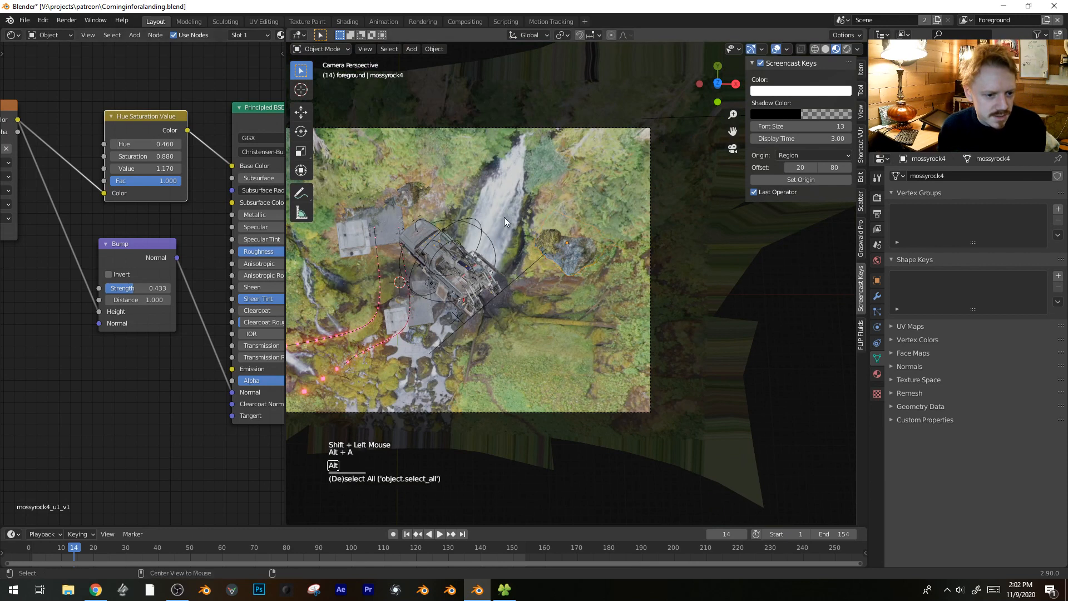
click(581, 256)
key(g)
key(z)
click(589, 239)
key(g)
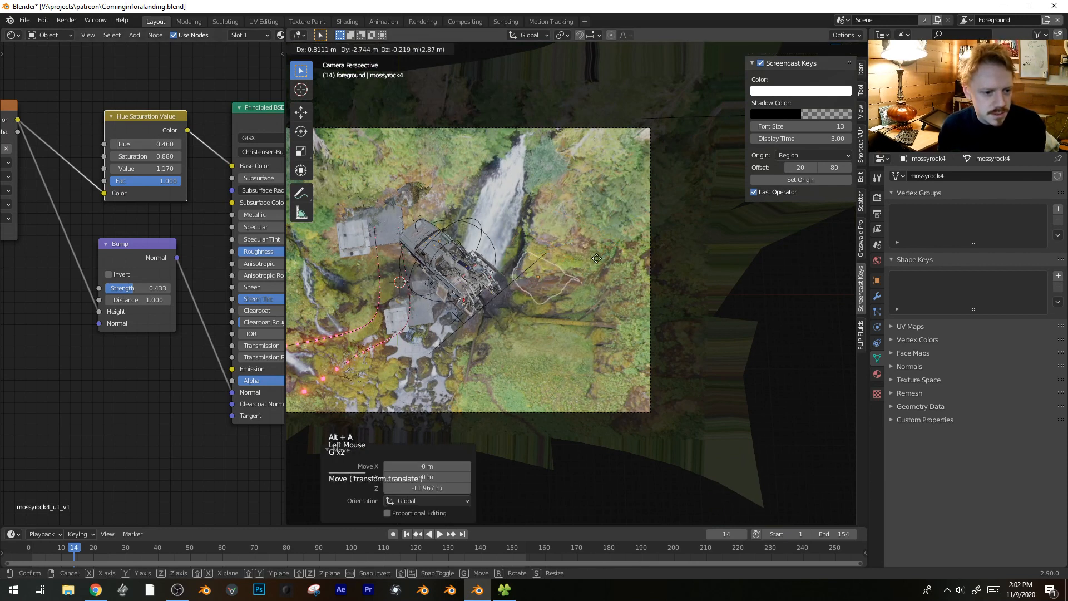
right_click(587, 250)
key(g)
key(z)
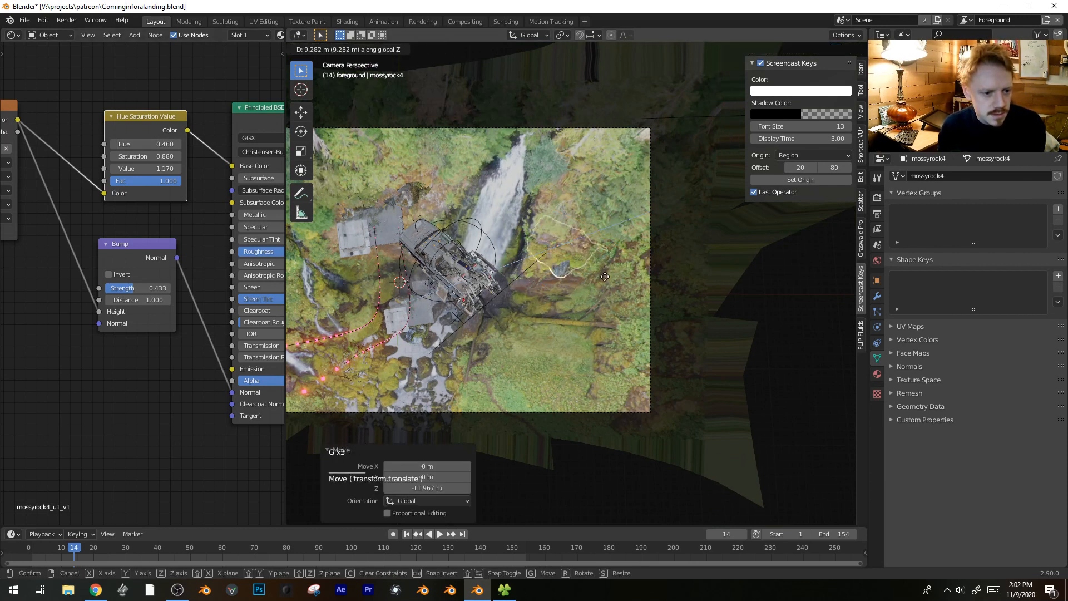
click(618, 243)
- Switch the viewport to Rendered shading and go to frame 131
key(z)
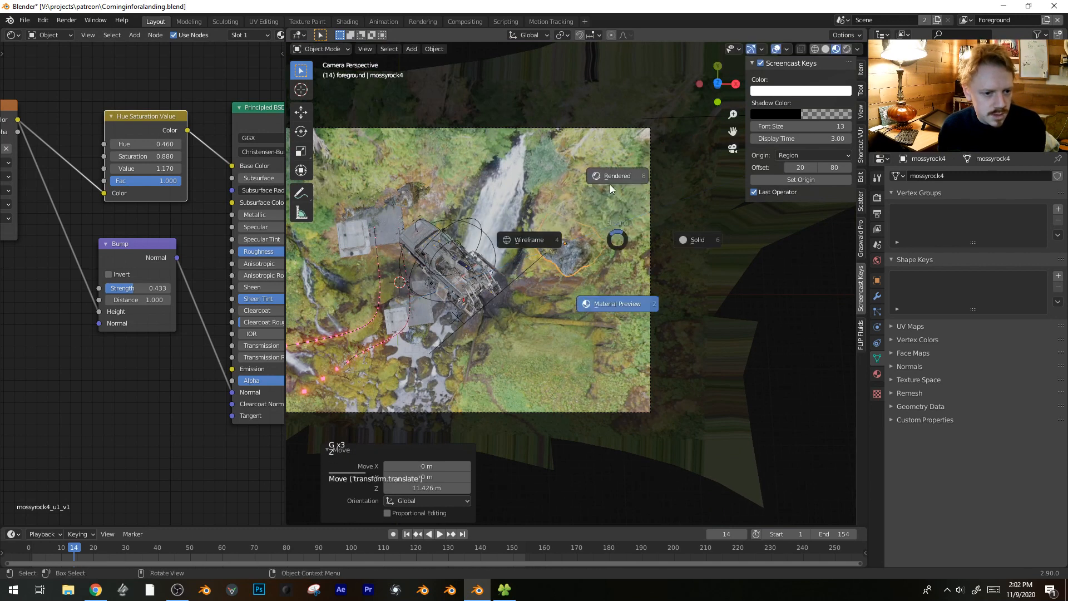
click(610, 185)
shift+middle_drag(487, 259, 566, 285)
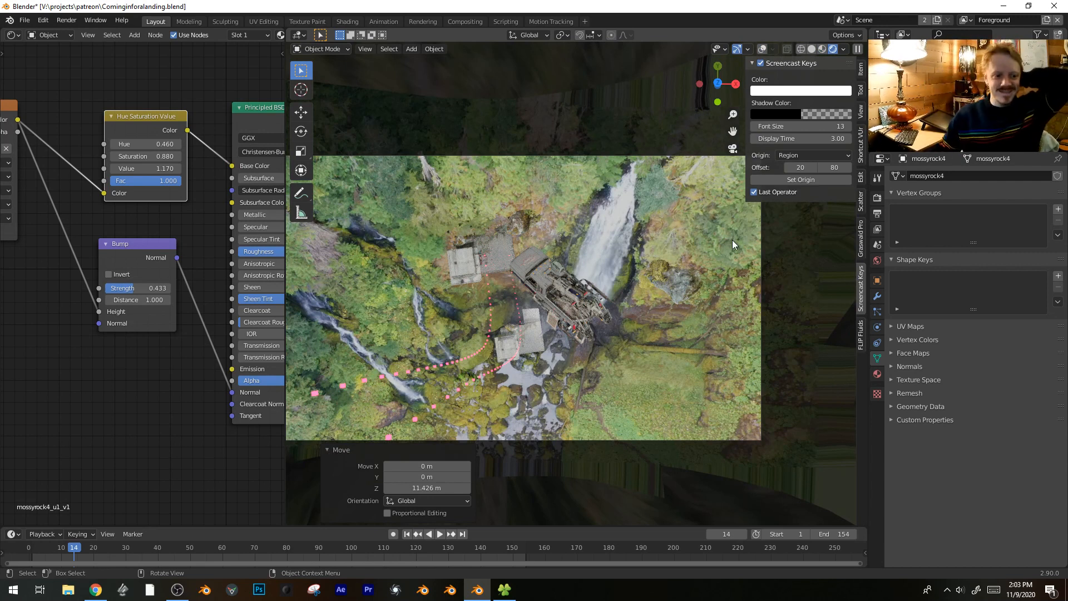
drag(402, 548, 453, 547)
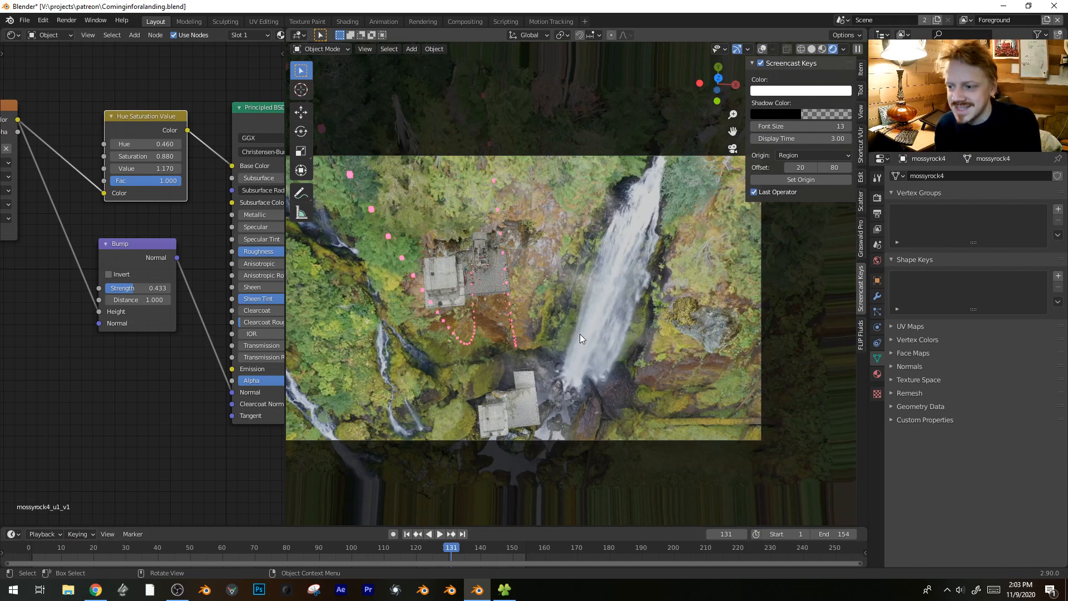
- Insert an RGB Curves node between the MetalPainted texture and Base Color in the lower building's material
click(531, 411)
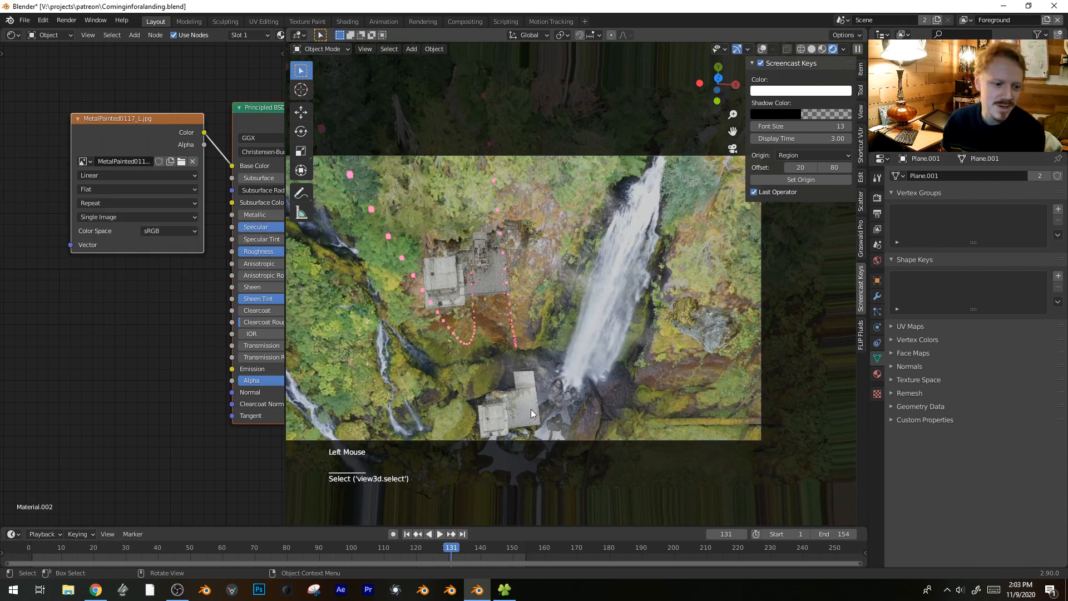
key(shift+alt+z)
middle_drag(145, 258, 121, 308)
key(alt+a)
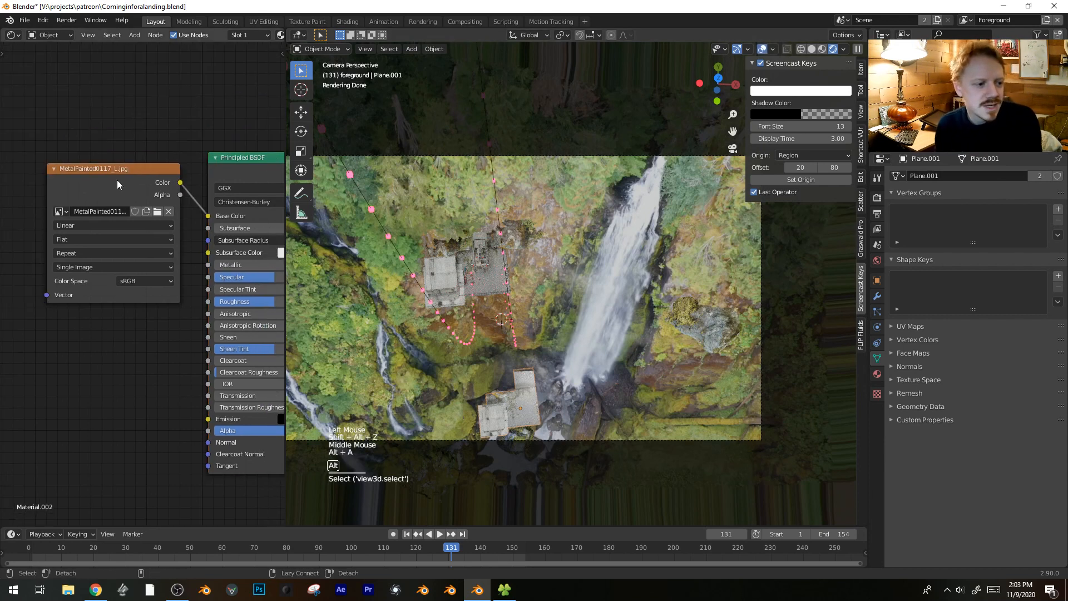
click(117, 179)
key(g)
key(shift+a)
mouse_move(103, 167)
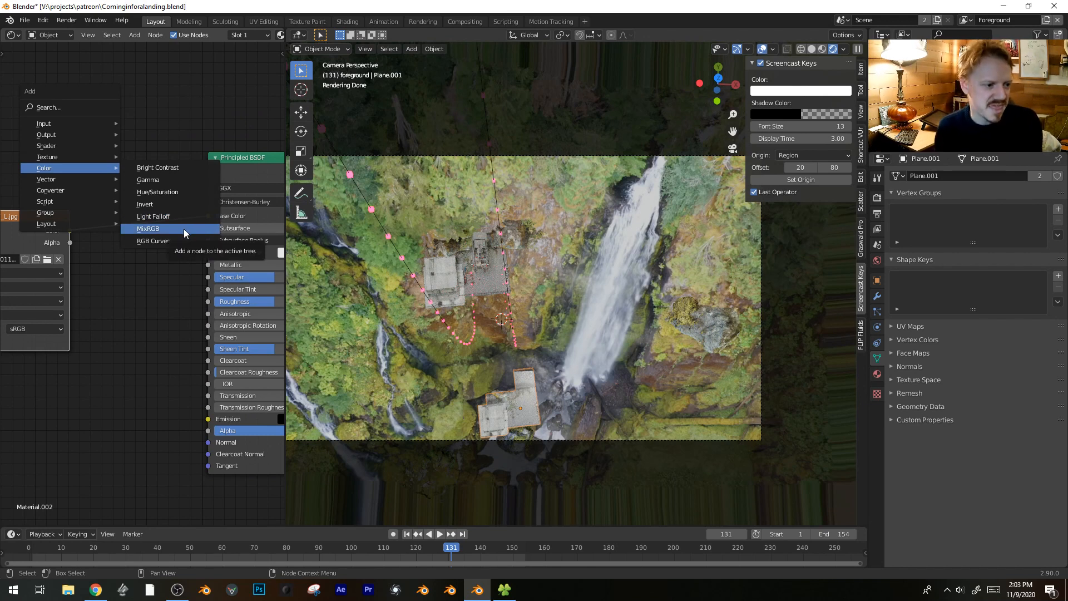
click(167, 241)
click(192, 297)
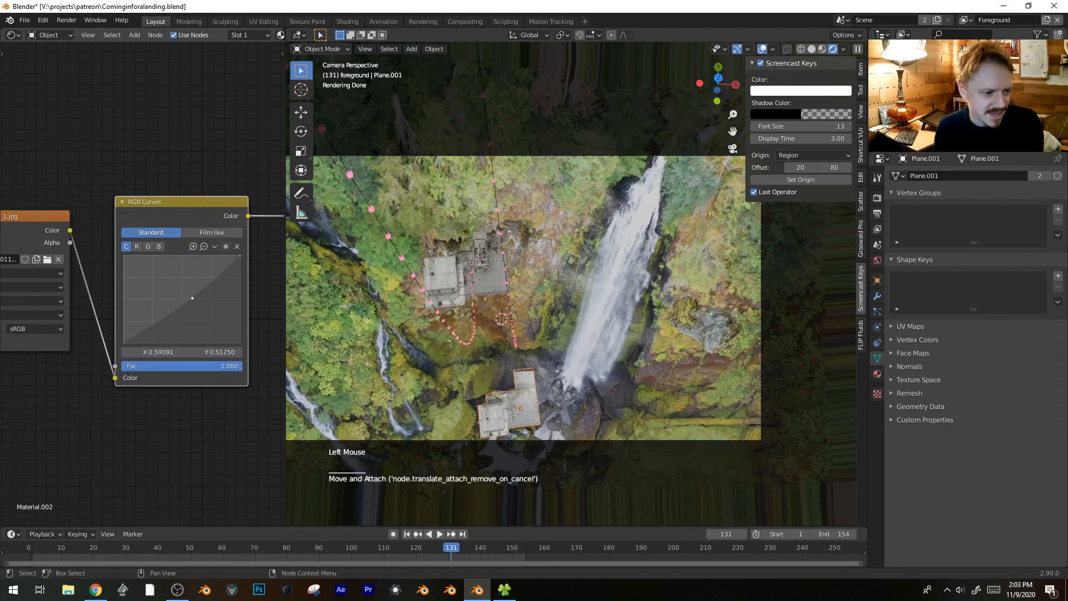
- Darken the lower building's texture by lowering the RGB curve's midpoint to about X 0.56, Y 0.44
mouse_move(197, 303)
mouse_down()
mouse_move(202, 311)
mouse_move(191, 293)
mouse_move(188, 305)
mouse_up()
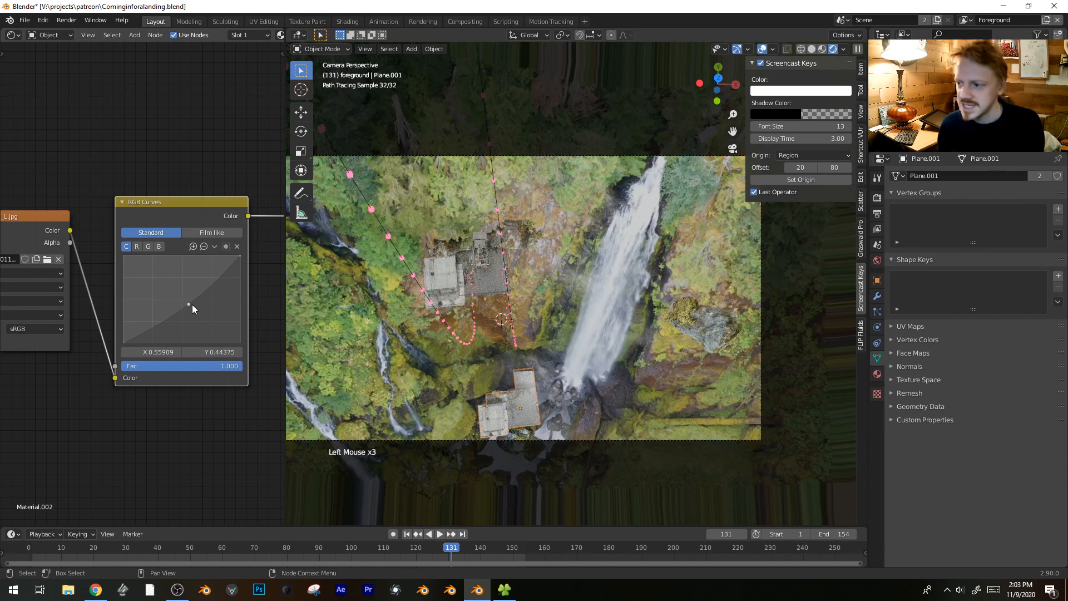
key(alt+a)
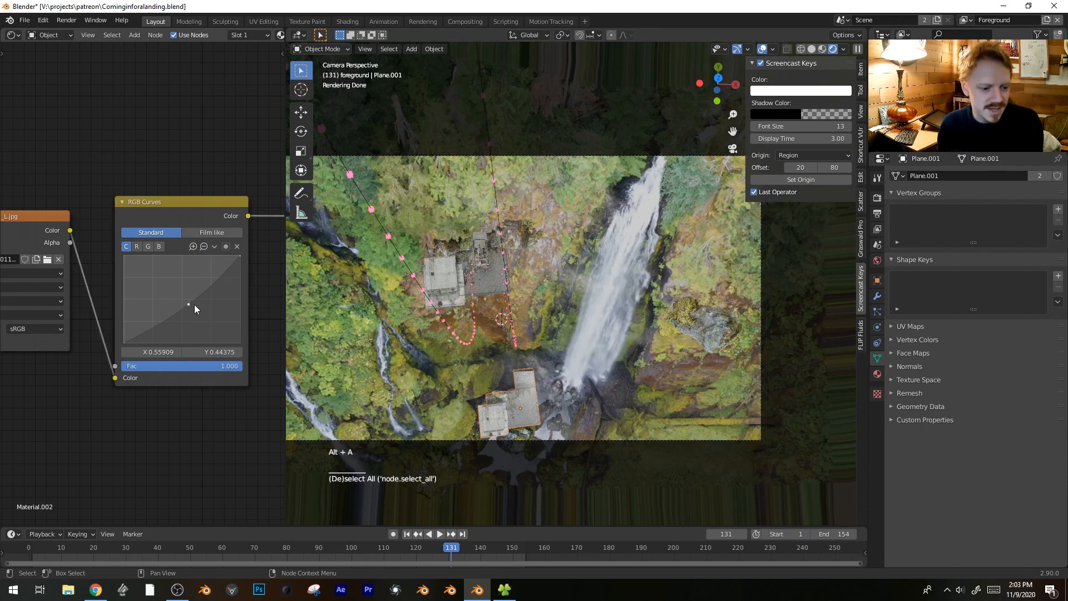
key(alt+a)
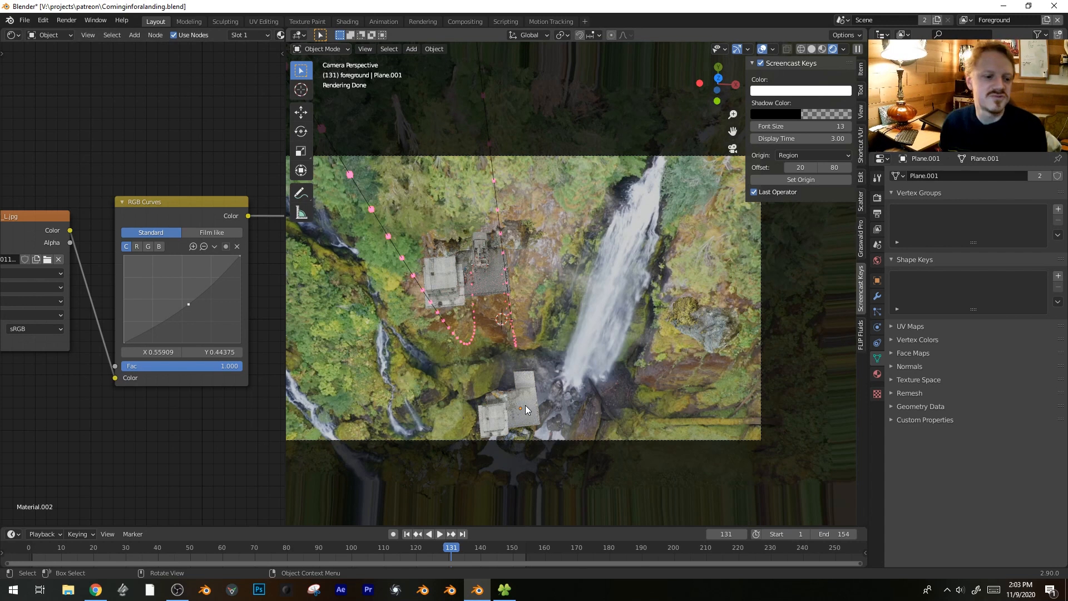
- Examine the lower building and its platform up close, with that building selected
click(372, 215)
click(371, 209)
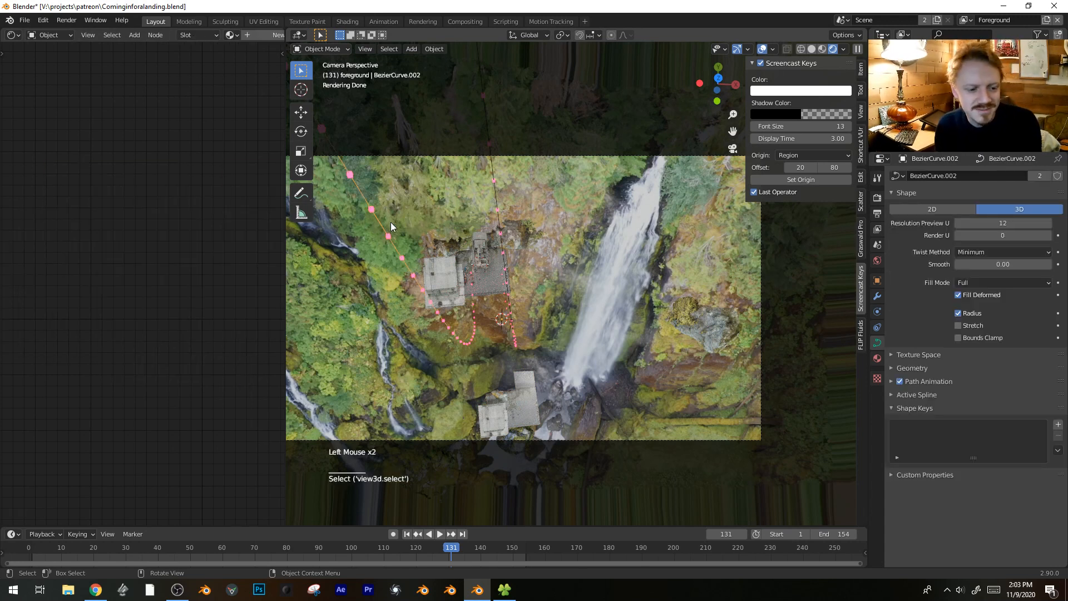
key(shift+alt+z)
click(531, 391)
key(shift+alt+z)
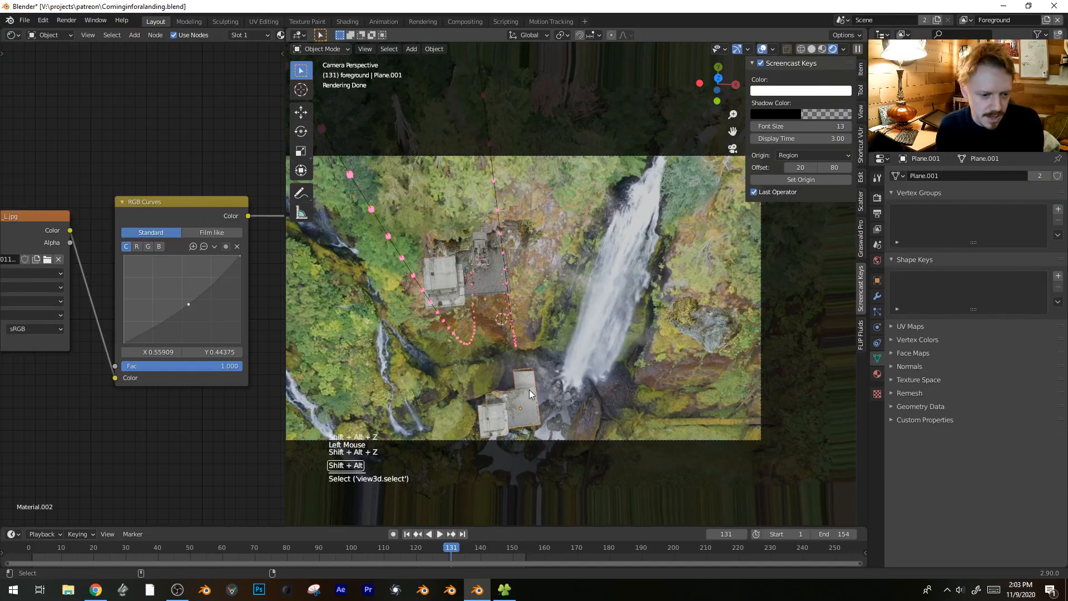
key(KP_Decimal)
key(Tab)
middle_drag(529, 389, 738, 443)
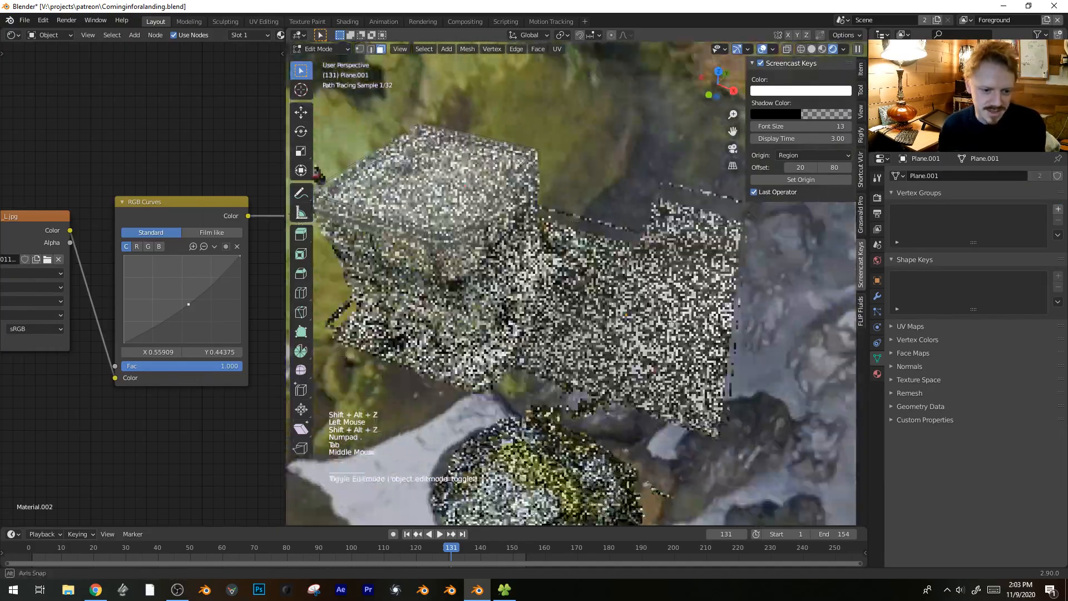
key(2)
key(Tab)
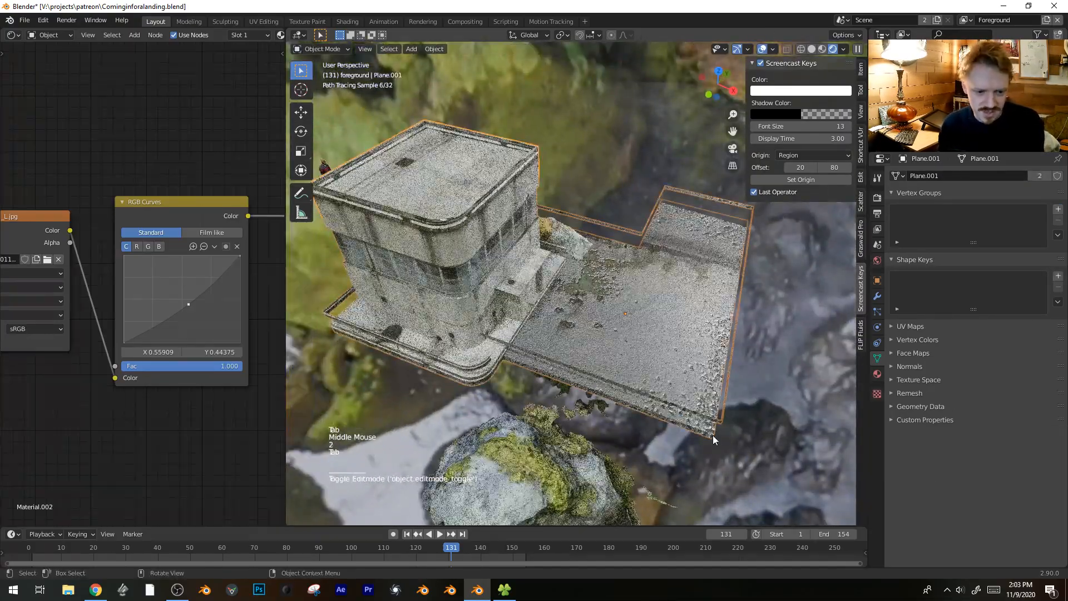
- Bevel the outer corner edge of the lower building's platform with six segments and a width of about 0.42 m
key(Tab)
key(2)
click(713, 439)
key(z)
key(shift+alt+z)
middle_drag(733, 392, 732, 365)
key(shift+alt+z)
key(ctrl+b)
scroll(790, 356, up, 3)
key(p)
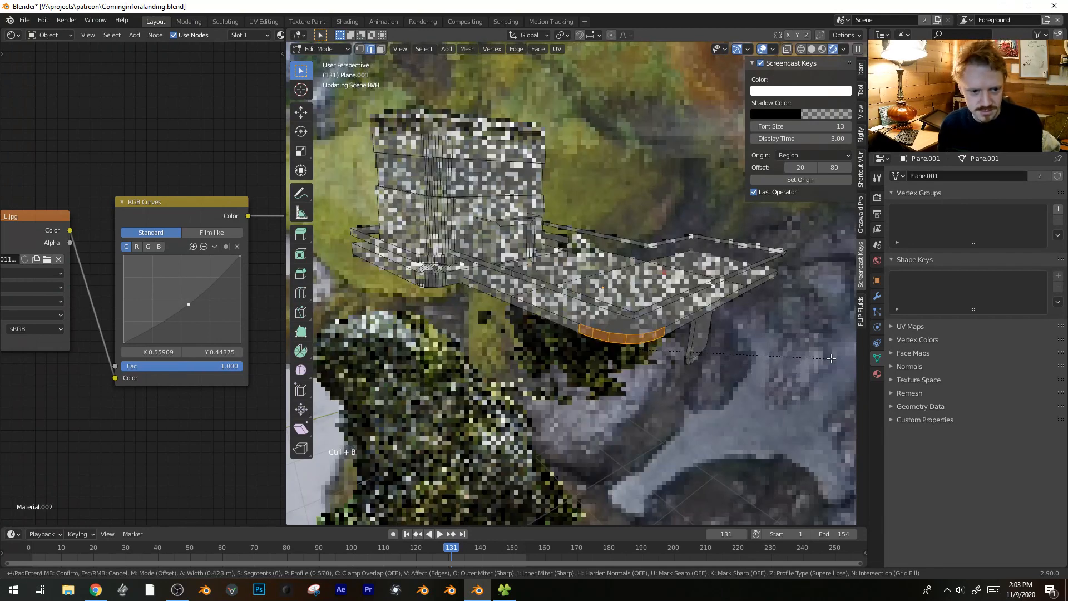
click(826, 360)
key(Tab)
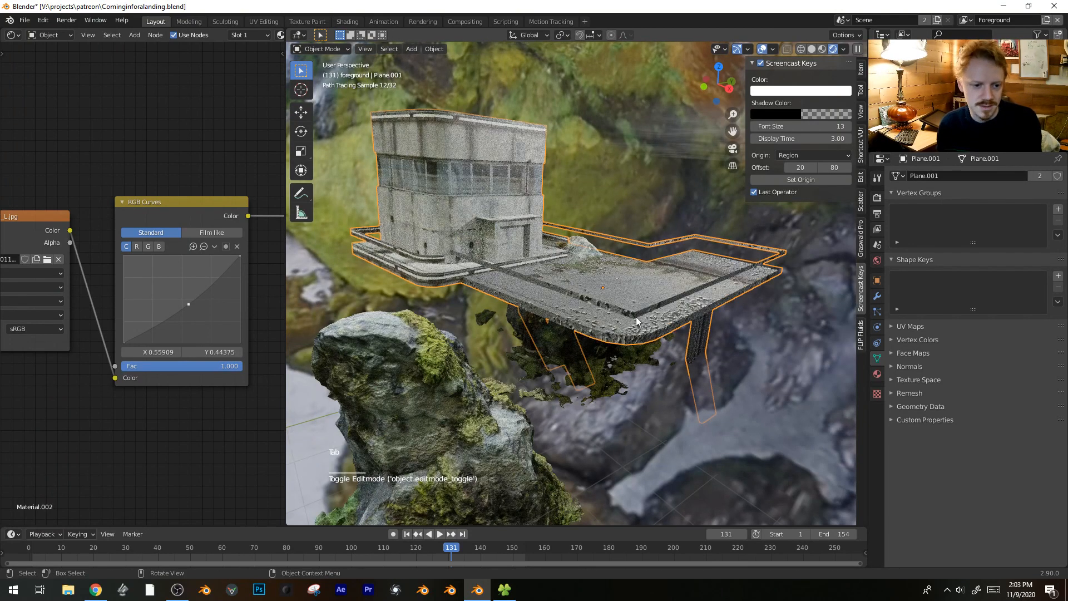
- Bevel the inner corner edge on top of the platform with six segments, about 0.34 m wide, and deselect the building
key(Tab)
click(635, 318)
key(ctrl+b)
key(Tab)
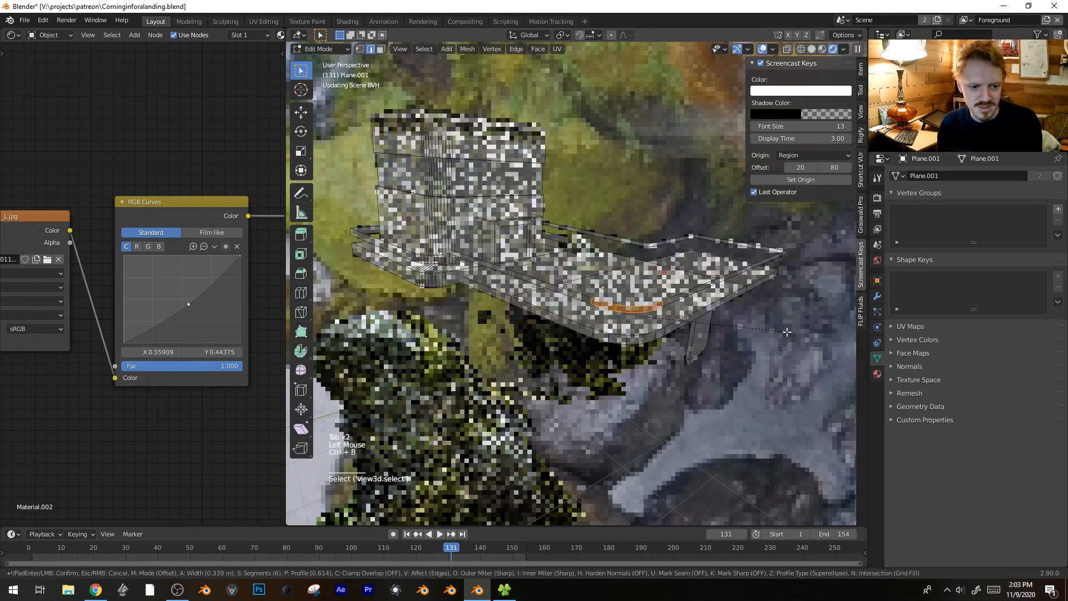
key(alt+a)
scroll(680, 336, down, 2)
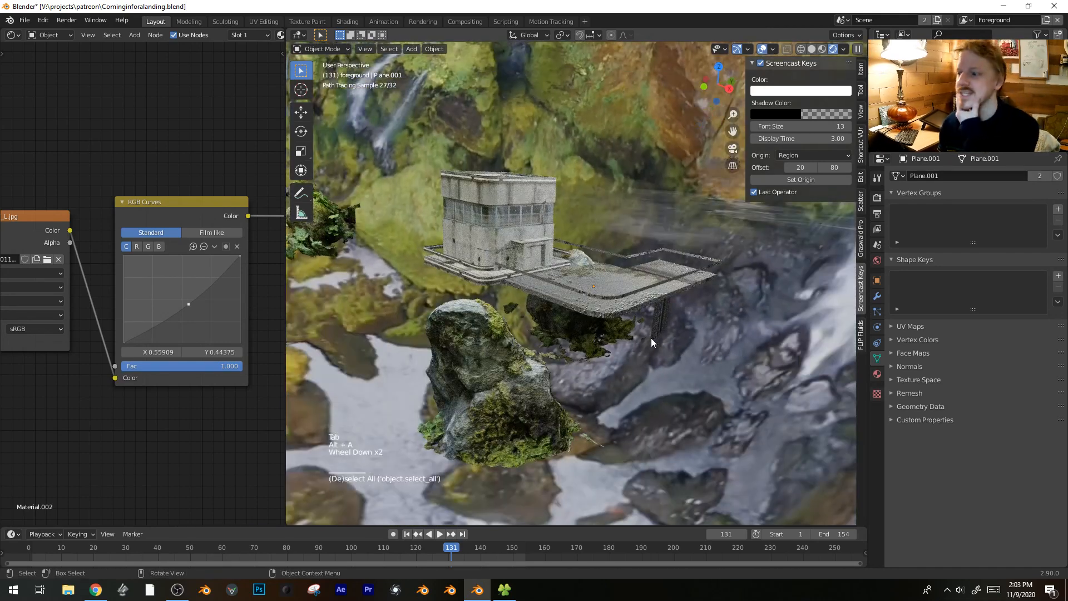
- Check the bevelled building in the rendered camera view with the overlays hidden
key(KP_0)
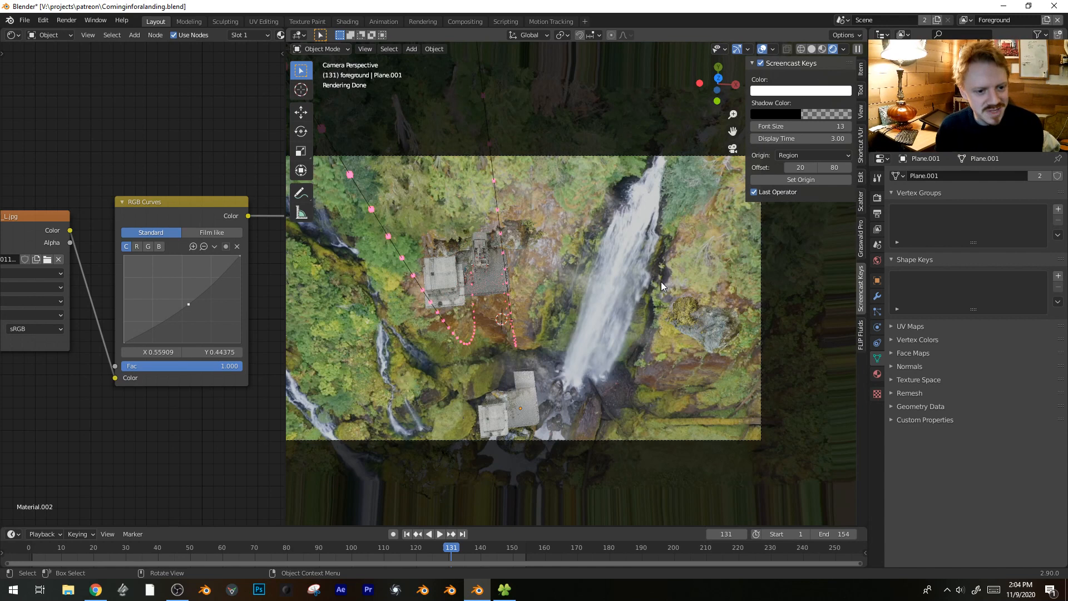
scroll(634, 326, down, 1)
key(shift+alt+z)
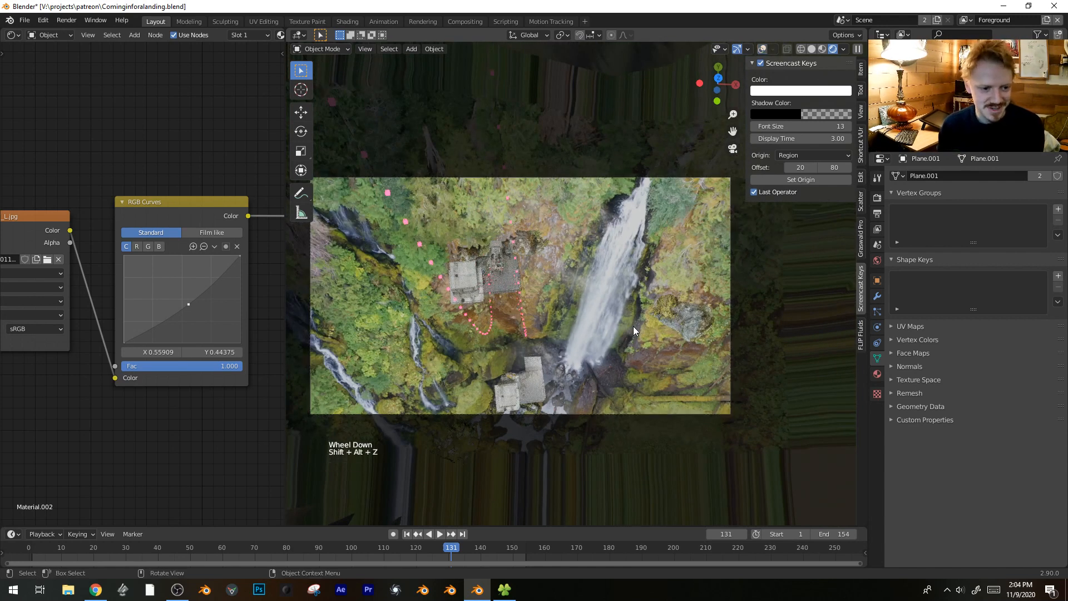
key(KP_0)
key(KP_0)
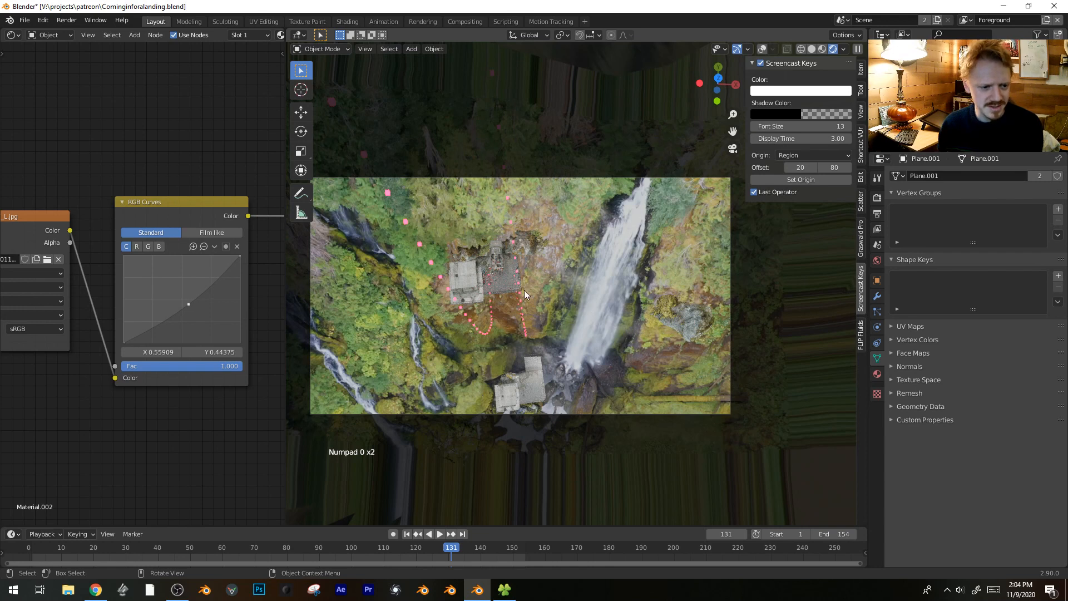
- Switch the render engine to Eevee and play the animation through the camera
click(877, 197)
click(996, 175)
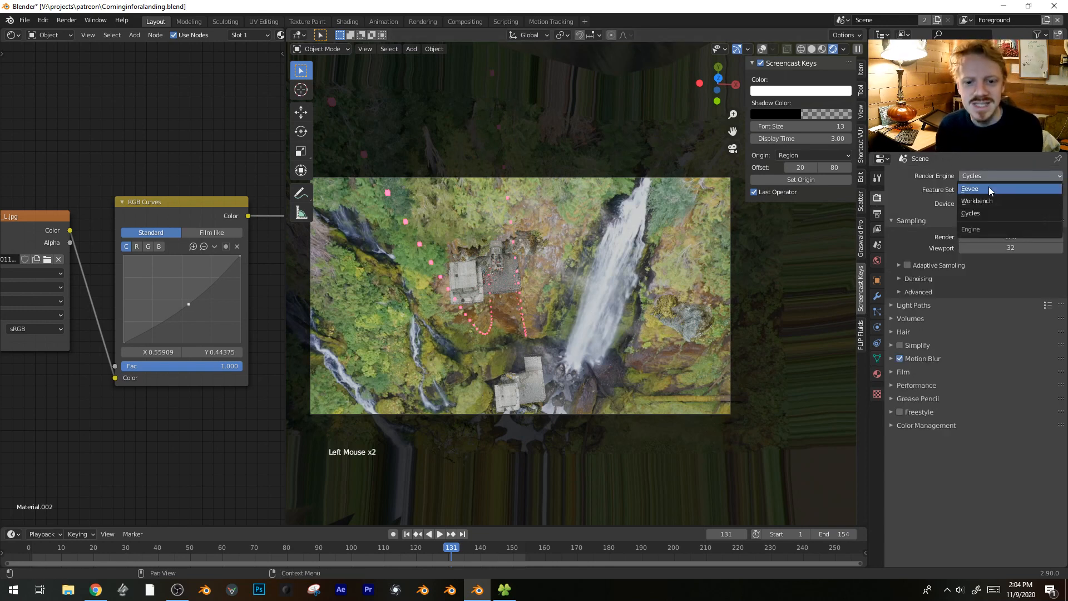
key(space)
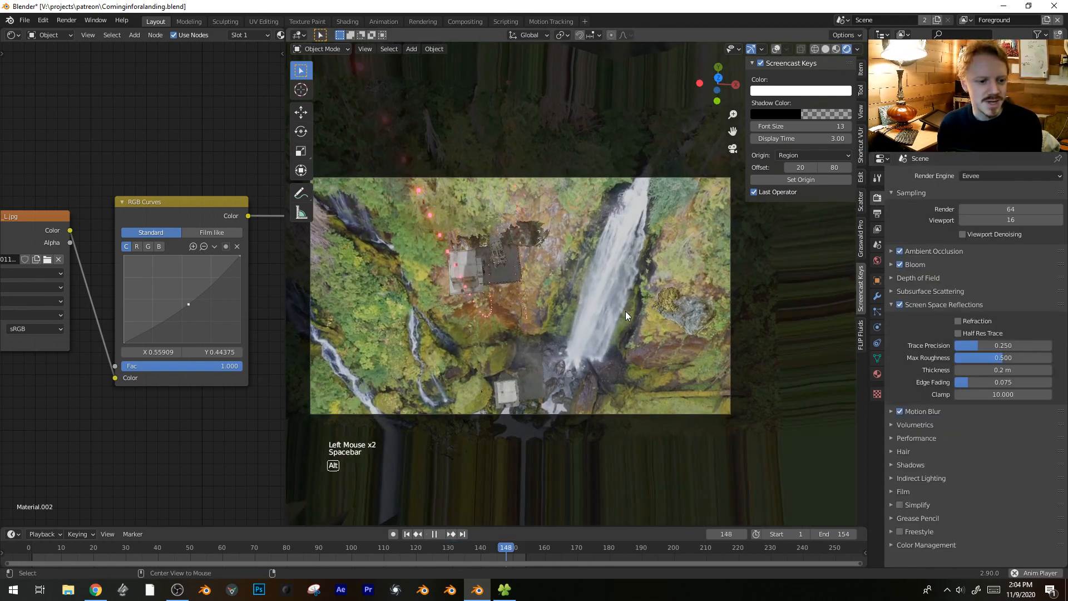
- Examine the buildings and waterfall terrain in Eevee from outside the camera view, stopping and restarting playback
key(shift+alt+z)
middle_drag(586, 275, 619, 239)
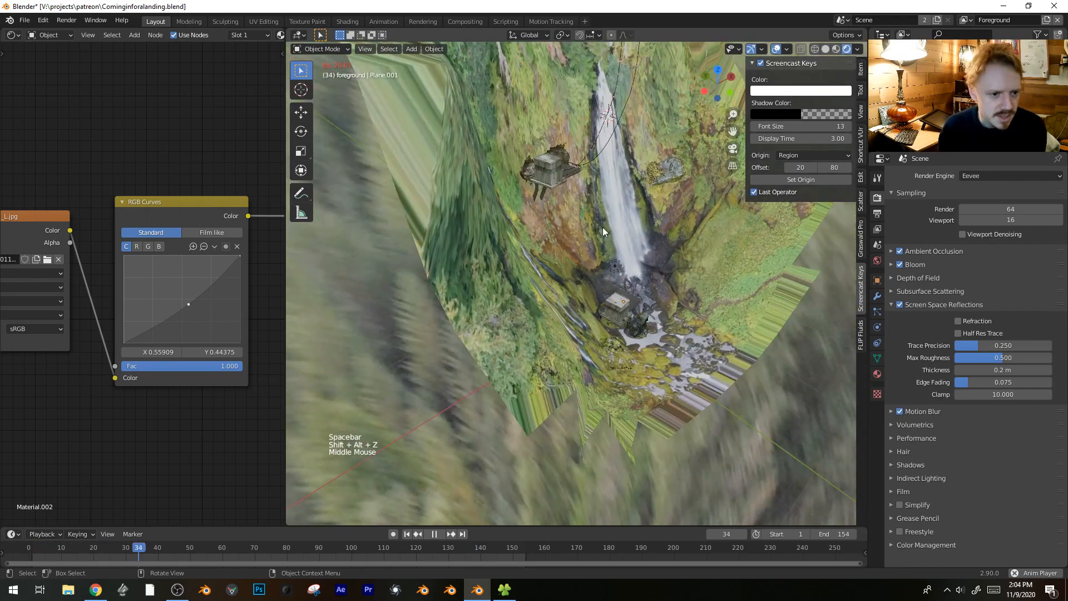
key(space)
middle_drag(588, 155, 548, 240)
scroll(548, 195, down, 3)
scroll(553, 238, up, 3)
key(space)
key(space)
click(534, 279)
key(g)
right_click(623, 306)
click(588, 285)
middle_drag(588, 285, 542, 262)
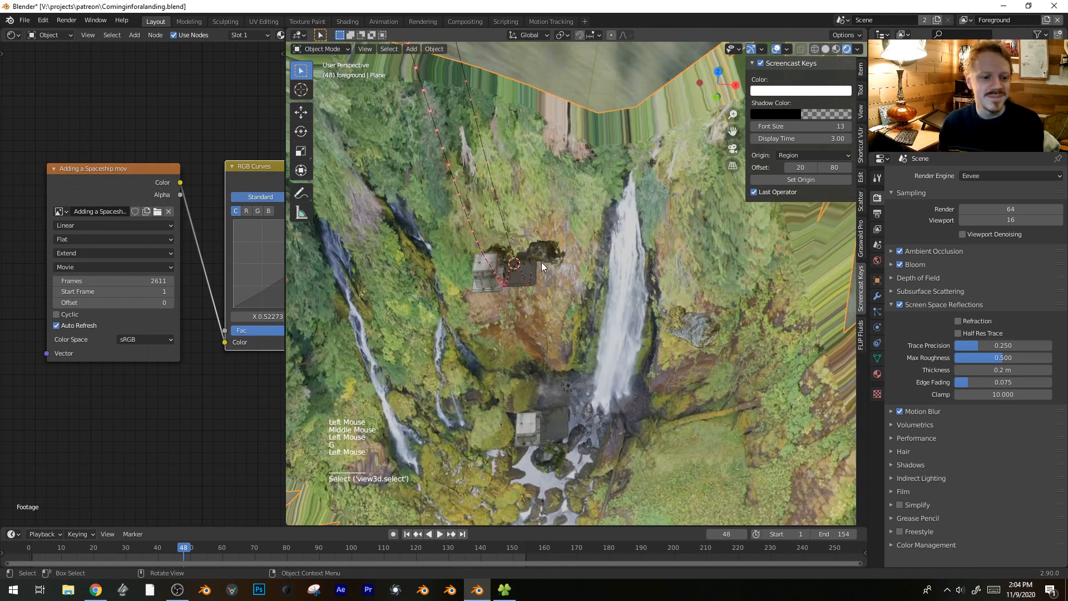
- Select the Angled_Whispy_Steam.002 plane beside the upper building and set its material's shadow mode to None
click(542, 262)
click(553, 266)
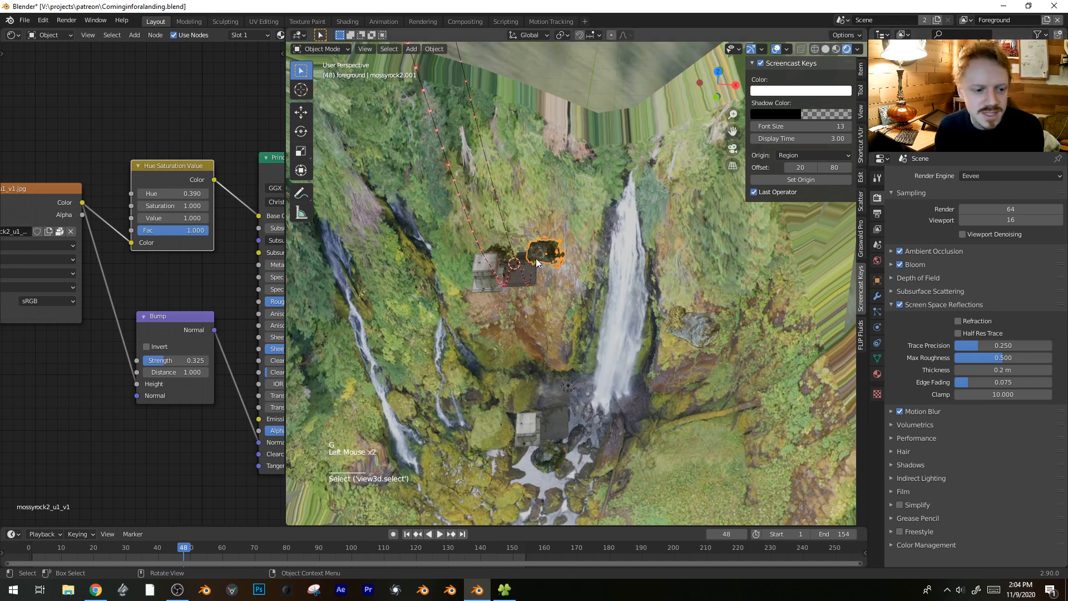
click(558, 272)
click(559, 272)
key(g)
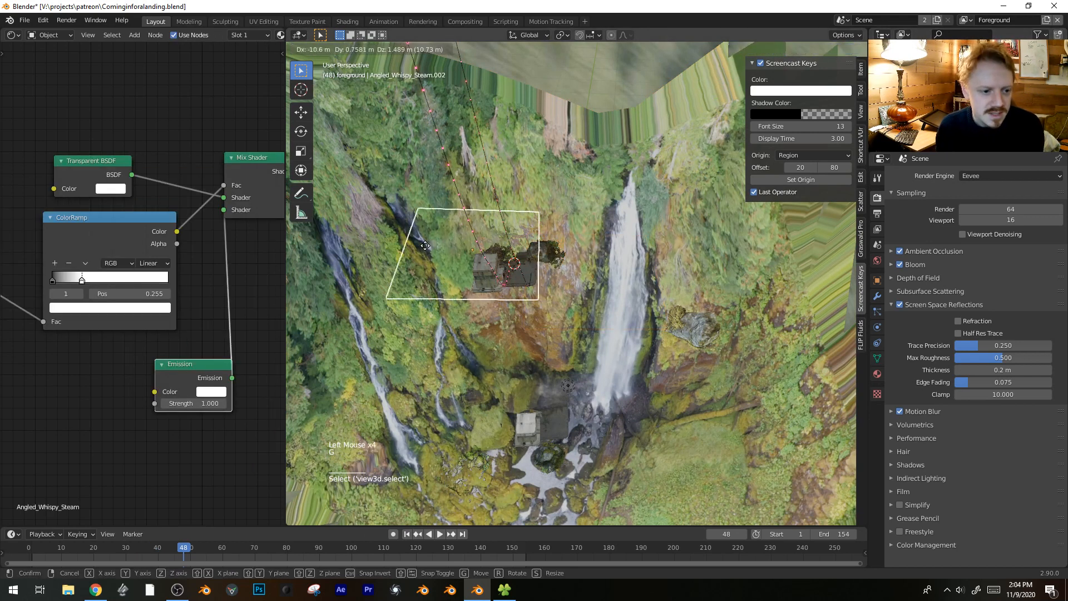
click(576, 246)
click(876, 375)
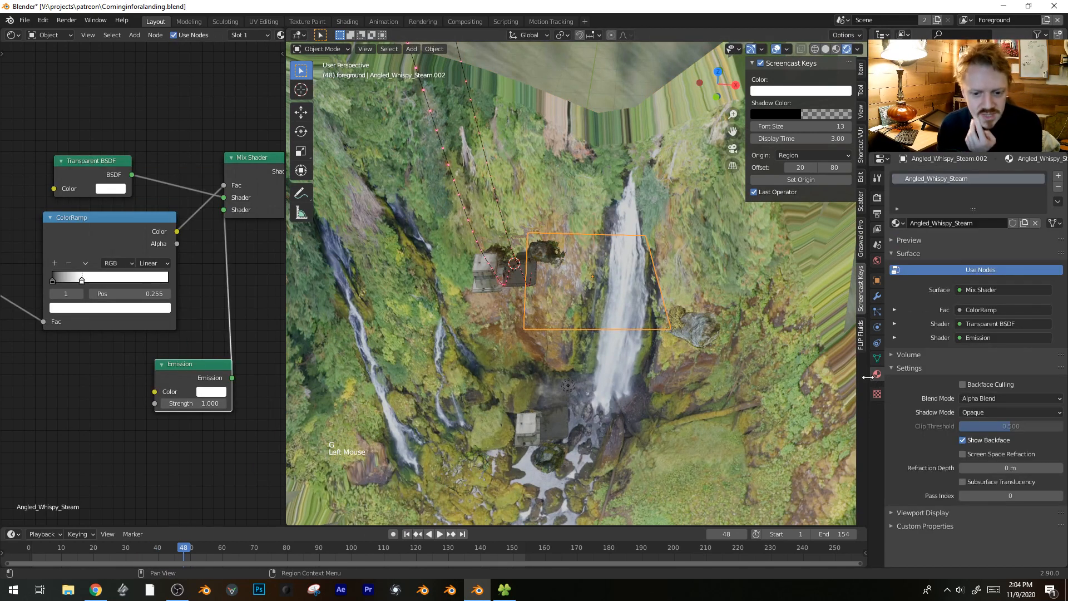
click(967, 411)
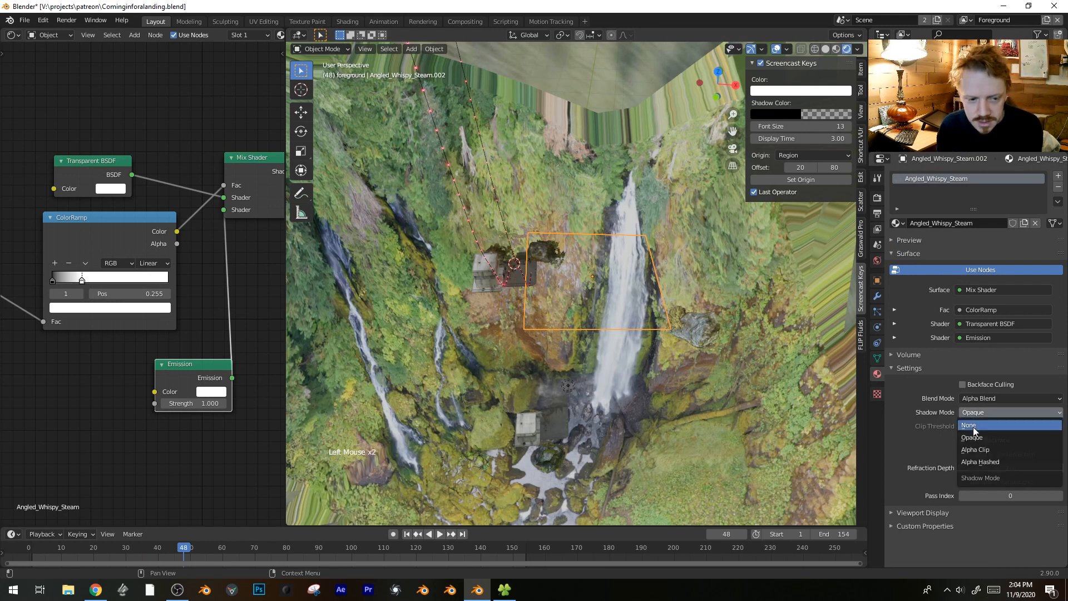
click(973, 426)
- Play the animation in the camera view with overlays hidden to check the steam and building lighting
key(space)
key(shift+alt+z)
key(KP_0)
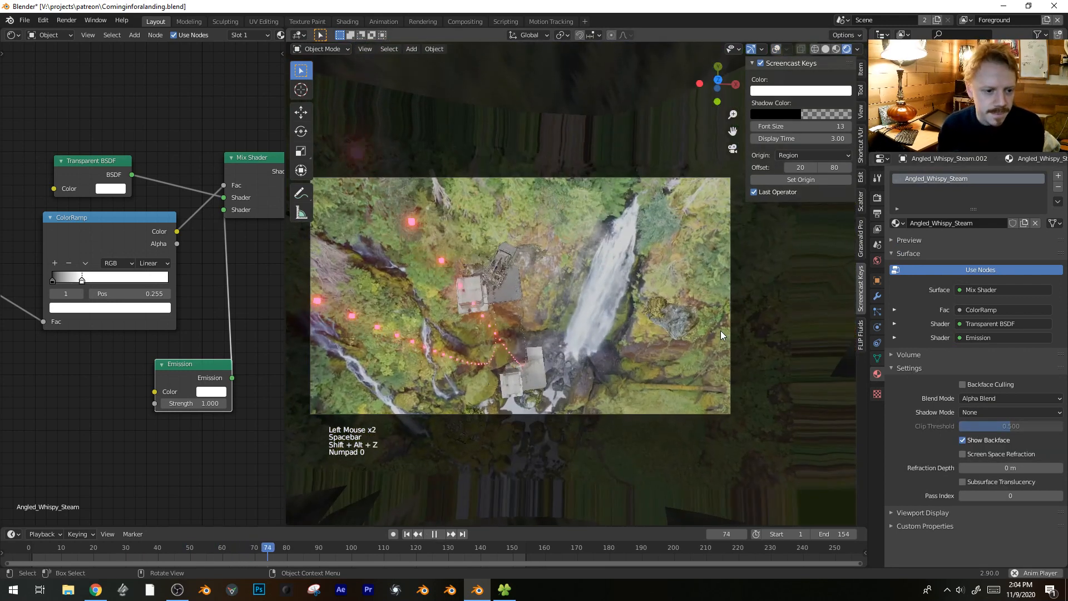
key(space)
click(598, 279)
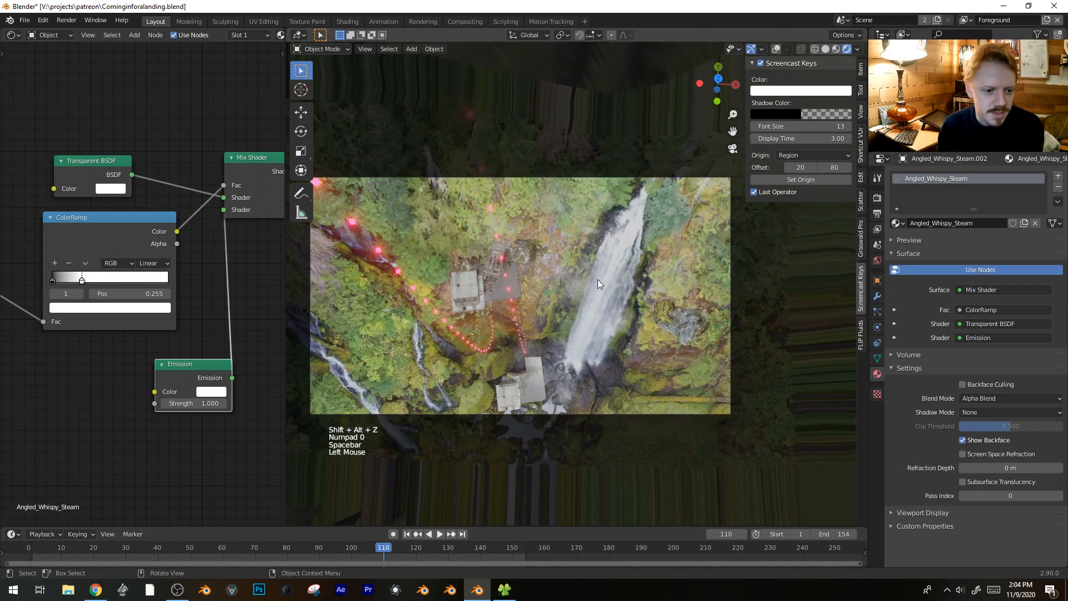
- Create a linked duplicate of the Angled_Whispy_Steam plane, reposition it in the camera view, and play the animation with it
key(alt+d)
key(z)
key(g)
key(space)
key(shift+alt+z)
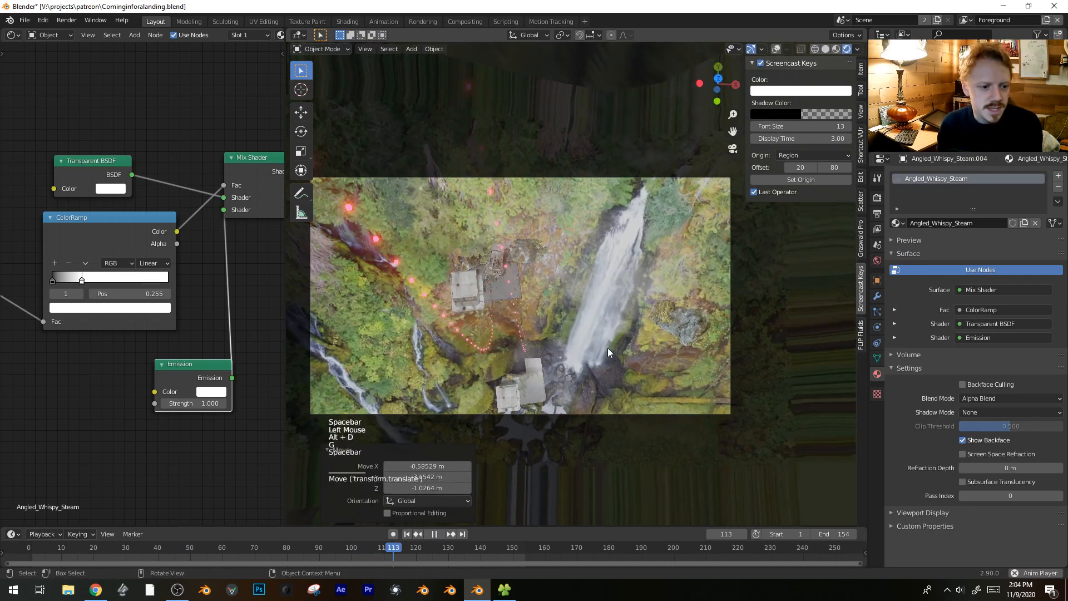
key(shift+alt+z)
key(space)
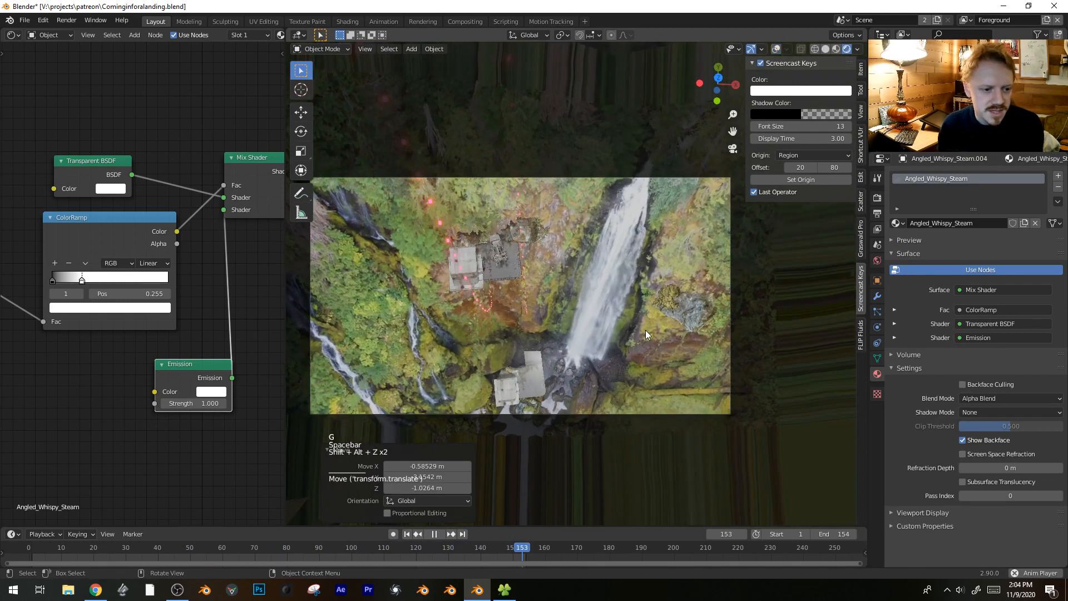
- In the scene's colour management, set the look to Medium High Contrast and lower the exposure to -0.407
click(878, 198)
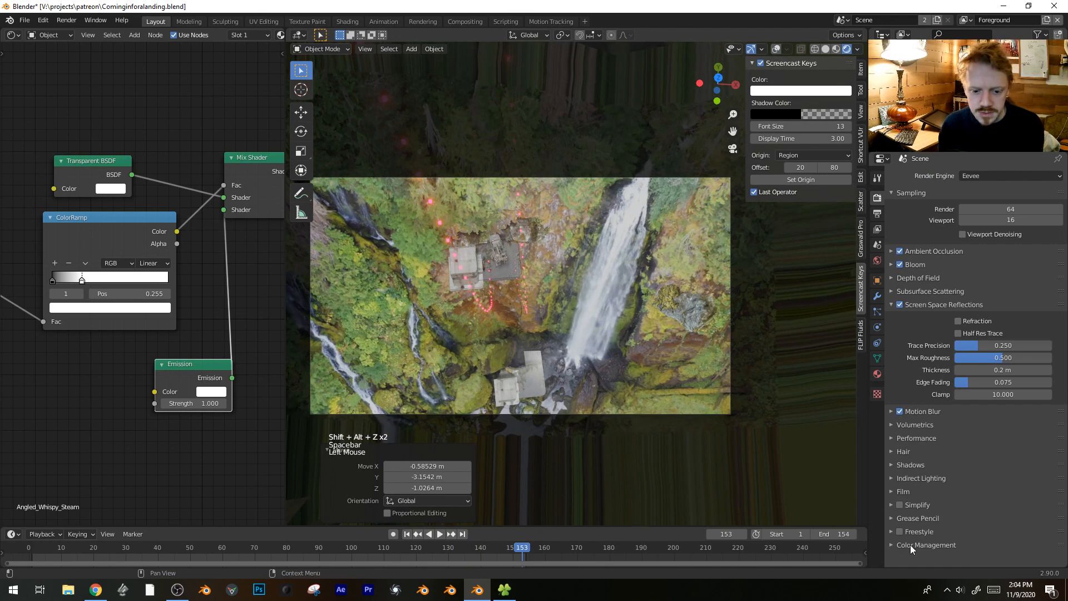
click(910, 545)
middle_drag(954, 407, 954, 319)
click(994, 502)
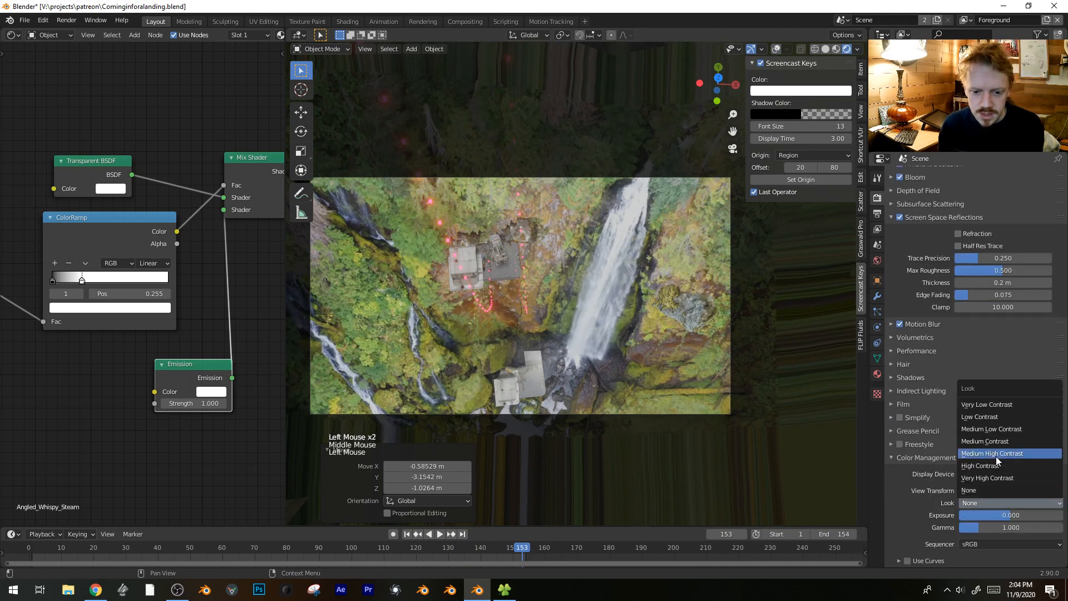
click(997, 454)
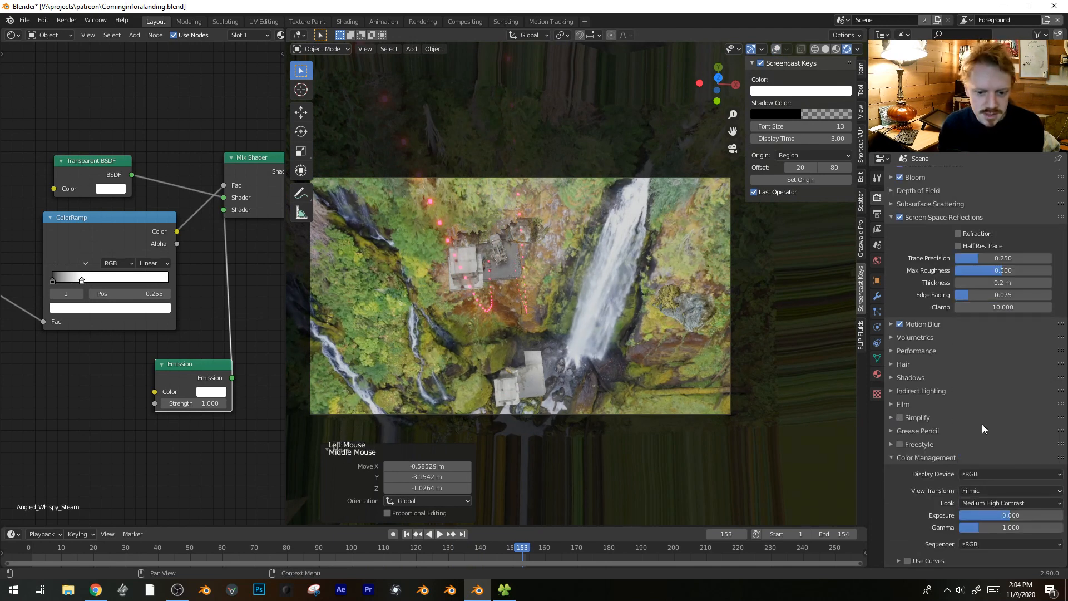
shift+drag(1006, 515, 979, 515)
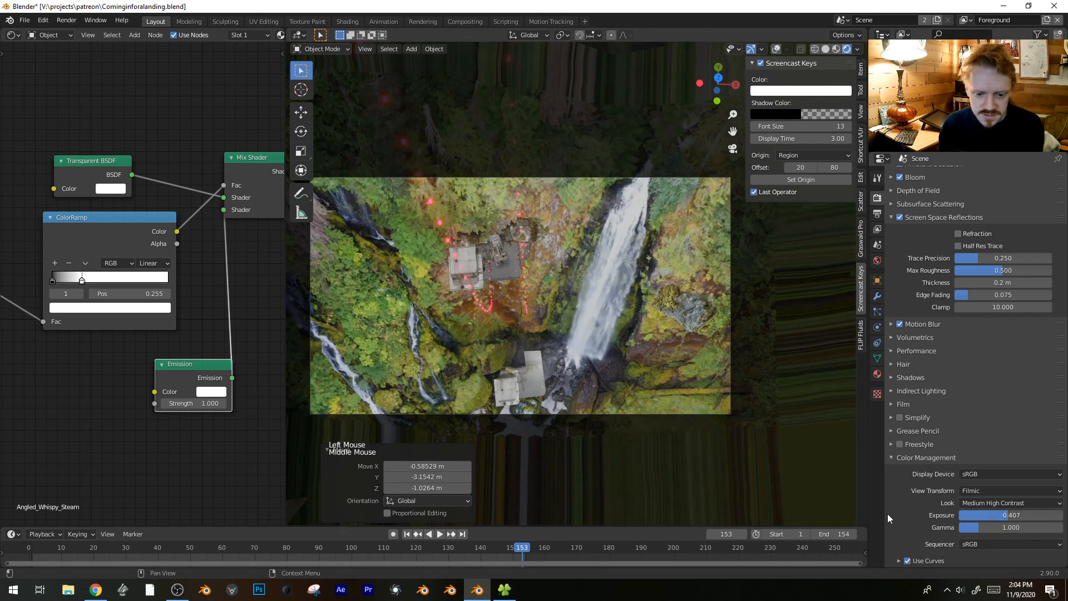
- Enable colour management curves and shape the green curve with a shadow point and a highlight point at about 0.777, 0.644
click(900, 560)
middle_drag(900, 559, 936, 268)
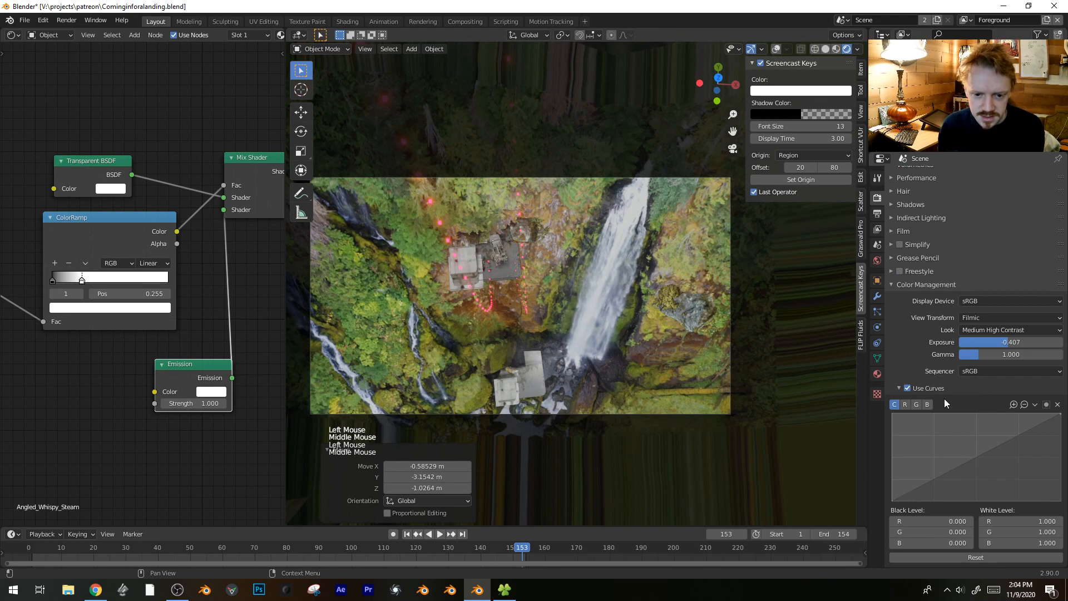
drag(920, 486, 920, 483)
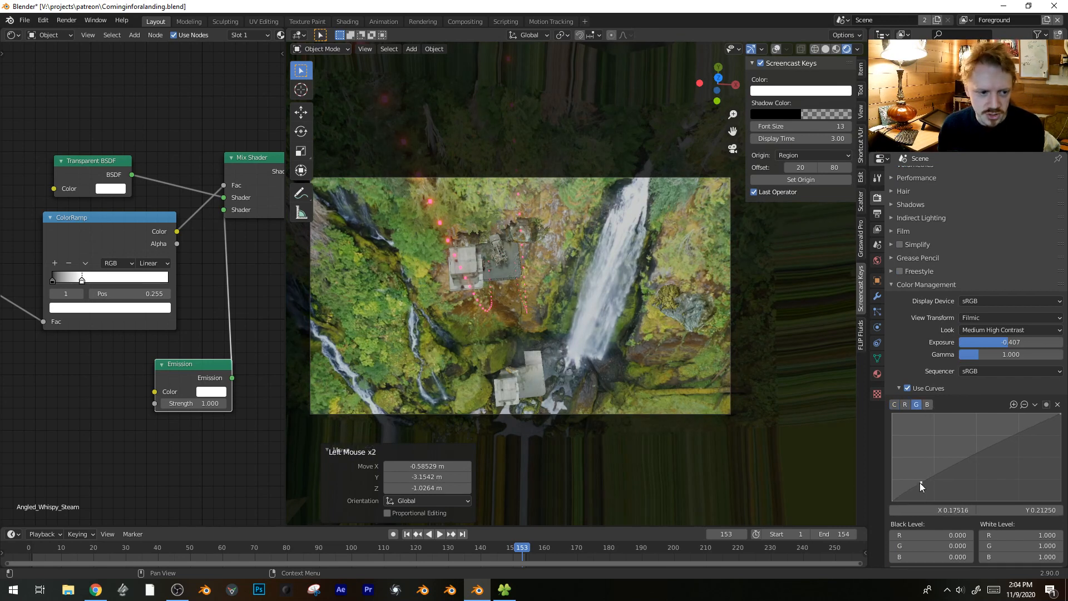
drag(1016, 435, 1025, 443)
- Play the colour-graded animation with overlays hidden, viewing the buildings and waterfall up close
key(shift+alt+z)
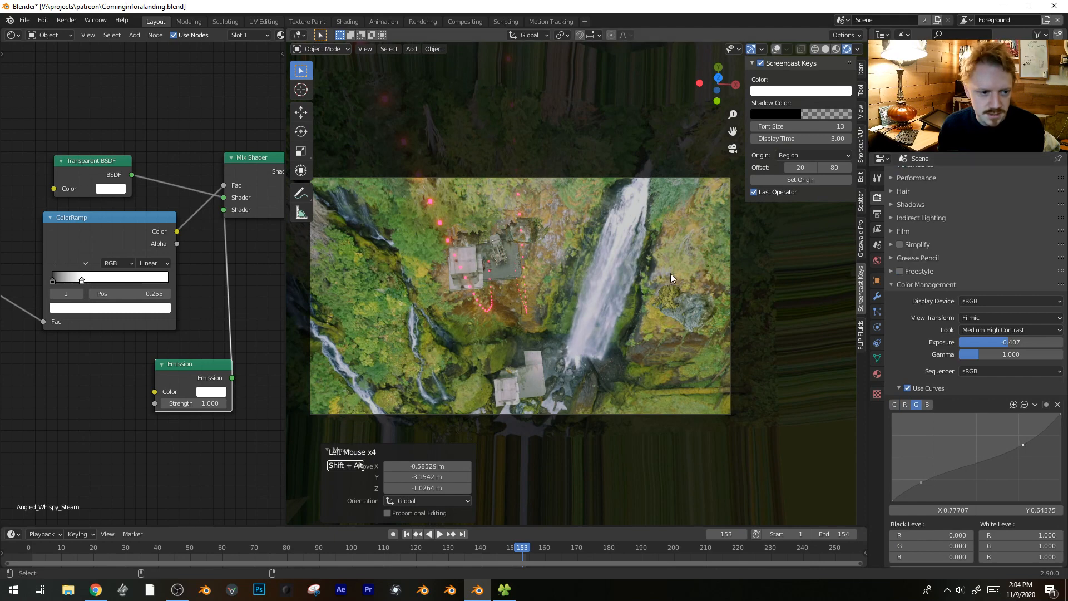
scroll(579, 240, up, 2)
key(shift+alt+z)
key(space)
shift+middle_drag(579, 239, 665, 208)
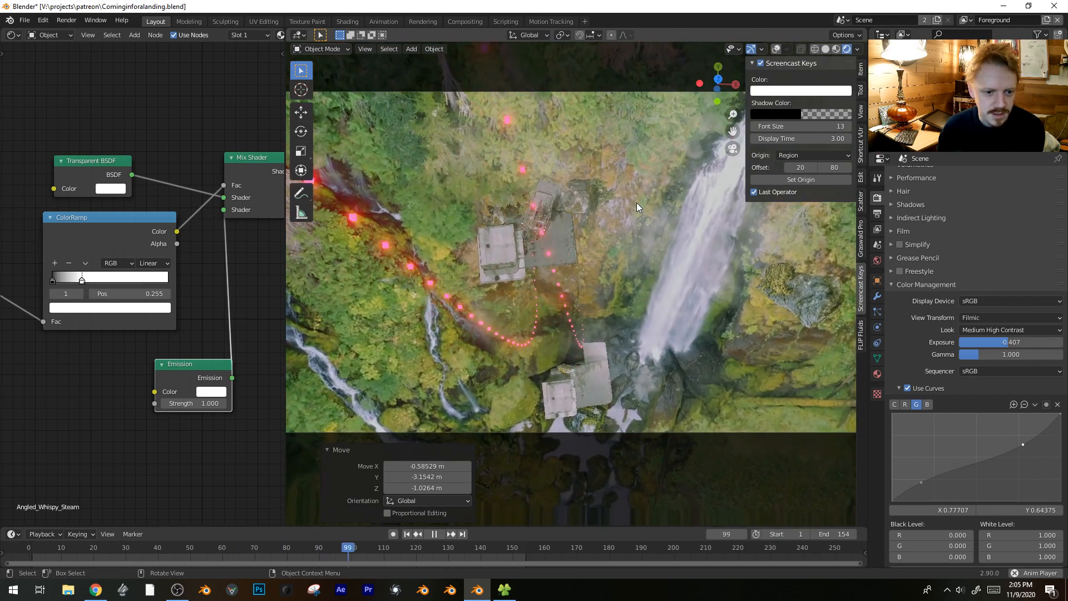
key(space)
- Scrub and step through the earlier frames to examine the truck, steam and red guide lights, ending at frame 51
drag(351, 545, 263, 522)
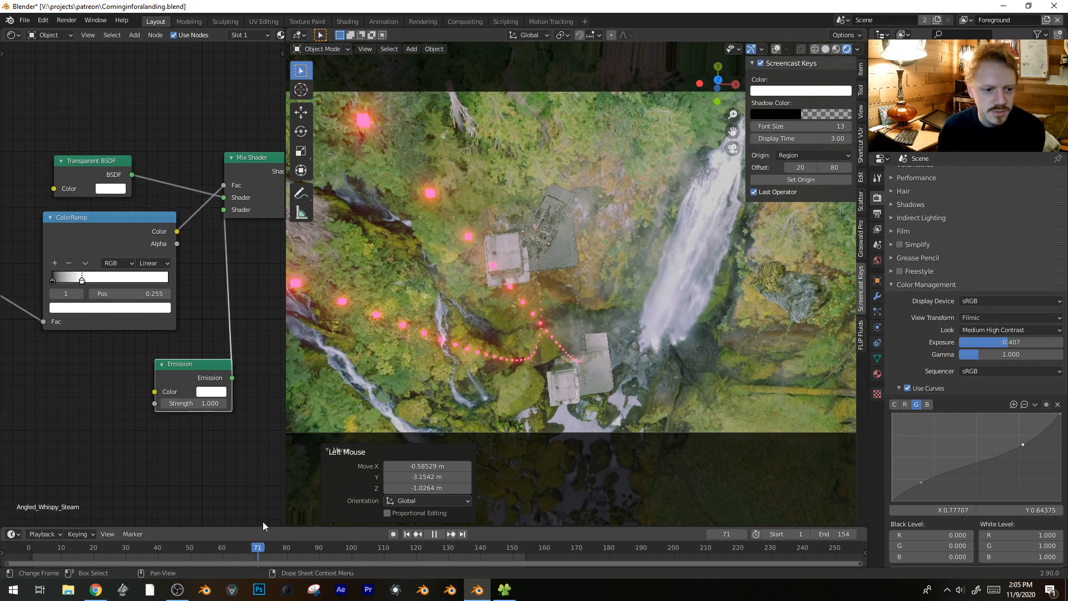
key(Left)
key(Left)
key(Left)
key(Left)
key(Left)
key(Left)
key(Left)
key(Left)
key(Left)
key(Left)
key(Left)
key(Left)
key(Left)
key(Left)
key(Left)
key(Left)
key(Left)
key(Left)
key(Left)
key(Left)
key(Left)
key(Left)
key(Left)
key(Left)
key(Left)
key(Left)
key(Left)
key(Left)
key(Left)
key(Left)
key(Left)
key(Left)
key(Left)
key(Left)
key(Left)
key(Left)
key(space)
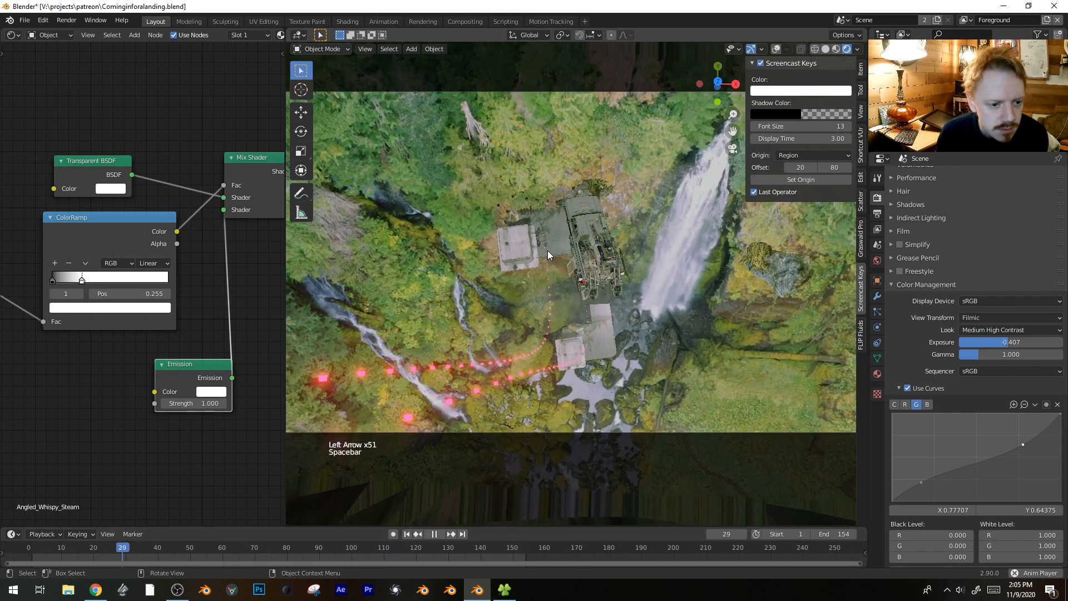
key(space)
key(Left)
key(Left)
key(Left)
key(Left)
key(Left)
key(Left)
key(Left)
key(Left)
key(Left)
key(Left)
key(Left)
key(Left)
key(Left)
key(Left)
key(Left)
key(Left)
key(Left)
key(Left)
key(Left)
key(Left)
key(Left)
key(Left)
key(Left)
key(Right)
key(Right)
key(Right)
key(Right)
key(Right)
key(Right)
key(Right)
key(Right)
key(Right)
key(Right)
key(Right)
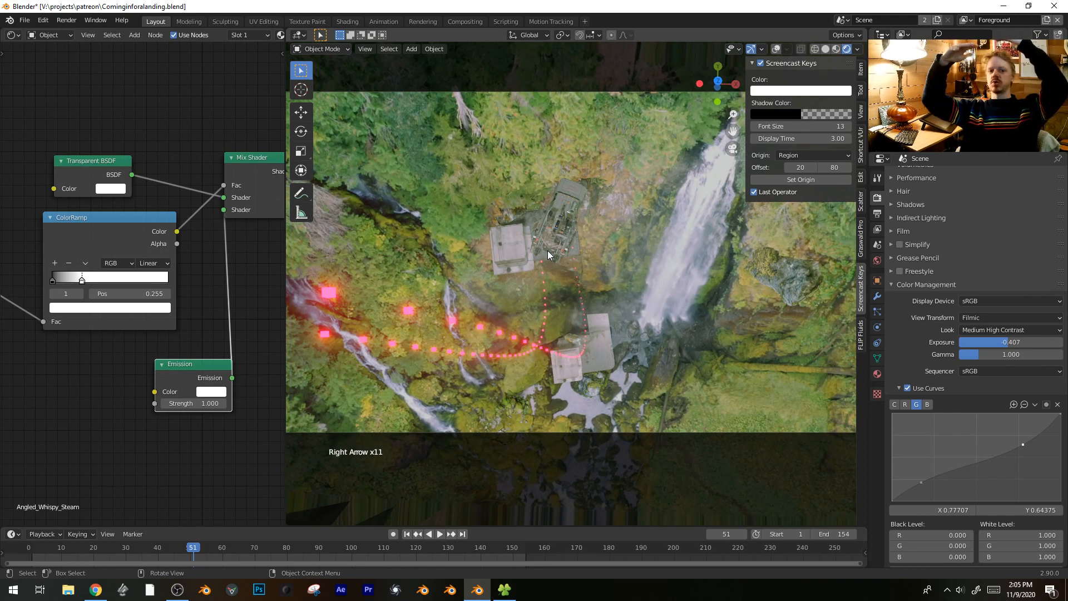
- Select the Angled_Whispy_Steam.002 plane over the waterfall outside the camera view and isolate it in local view
middle_drag(596, 311, 555, 242)
key(shift+alt+z)
scroll(559, 241, up, 2)
click(553, 249)
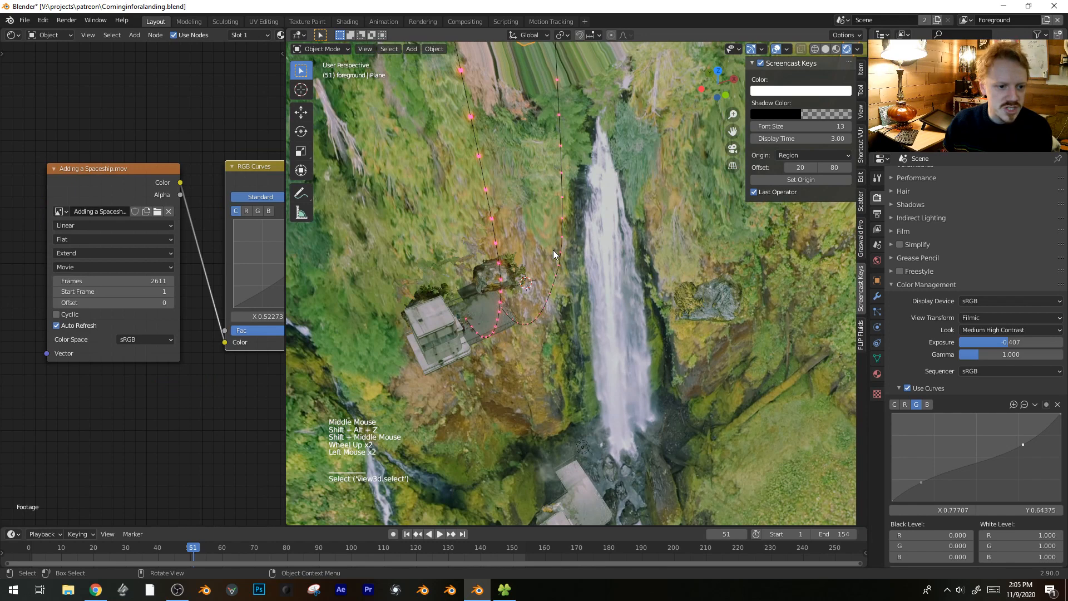
click(553, 251)
key(shift+alt+z)
key(KP_Decimal)
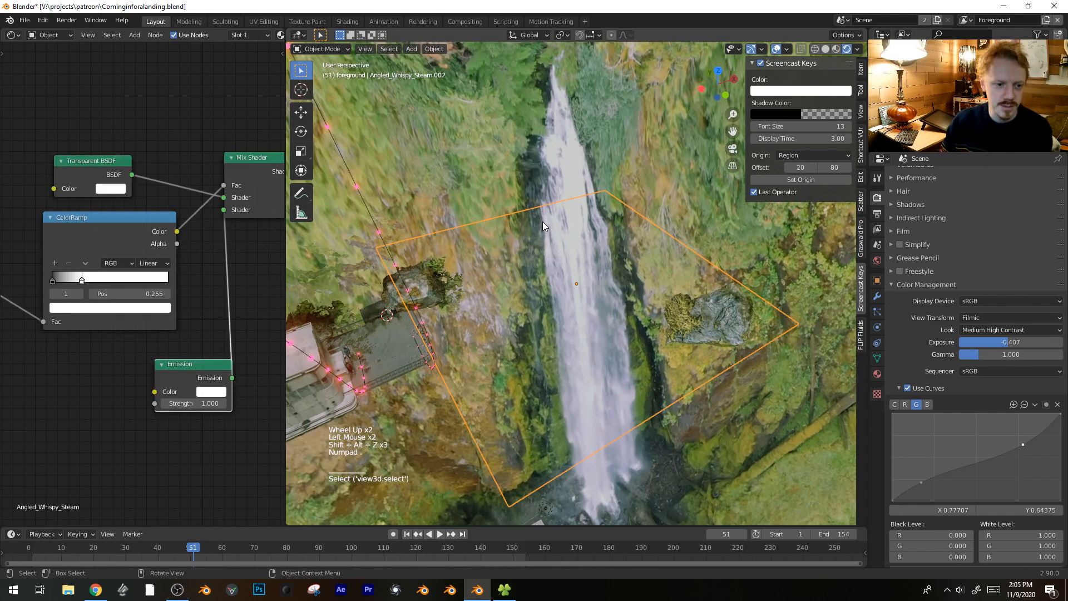
key(KP_Divide)
middle_drag(543, 224, 623, 331)
scroll(692, 292, up, 2)
scroll(638, 343, down, 1)
key(shift+alt+z)
key(shift+alt+z)
key(shift+alt+z)
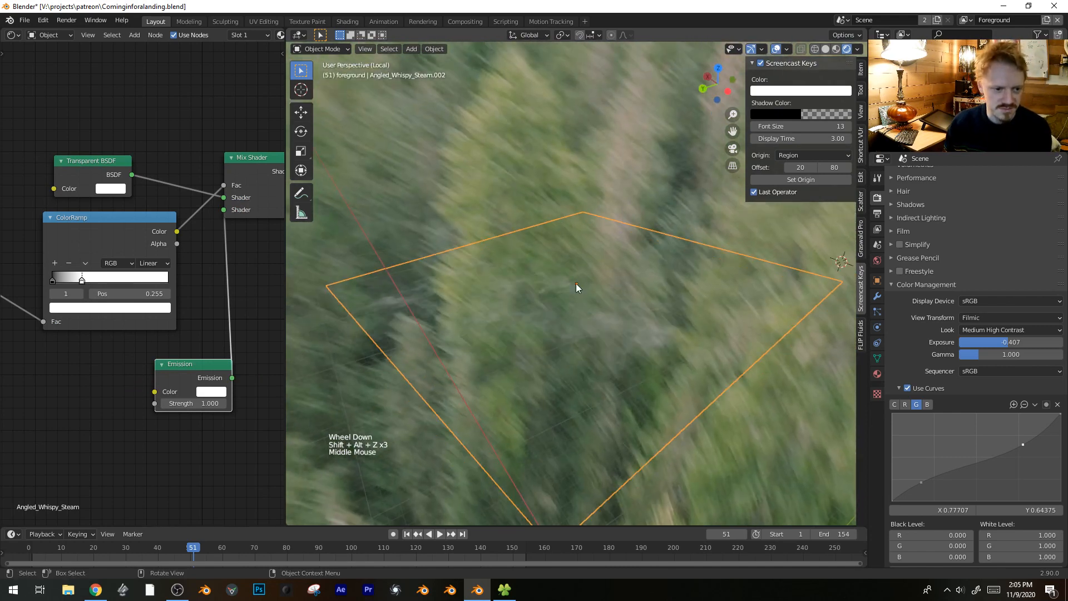
- Duplicate the steam plane's mesh four times in Edit Mode, stacking the copies upward along Z with small gaps
key(Tab)
key(shift+d)
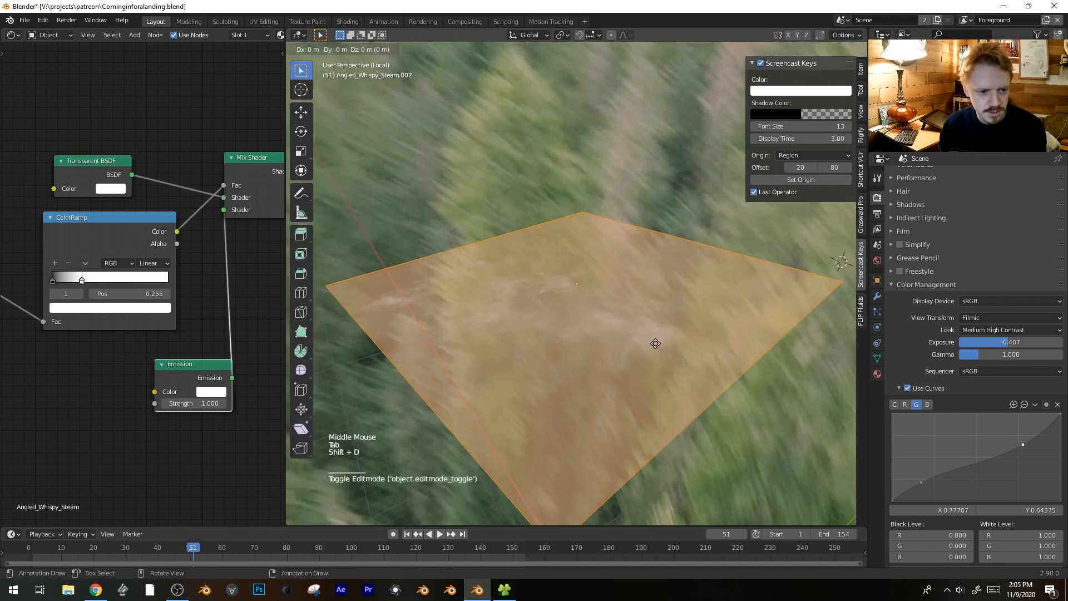
click(667, 332)
key(shift+d)
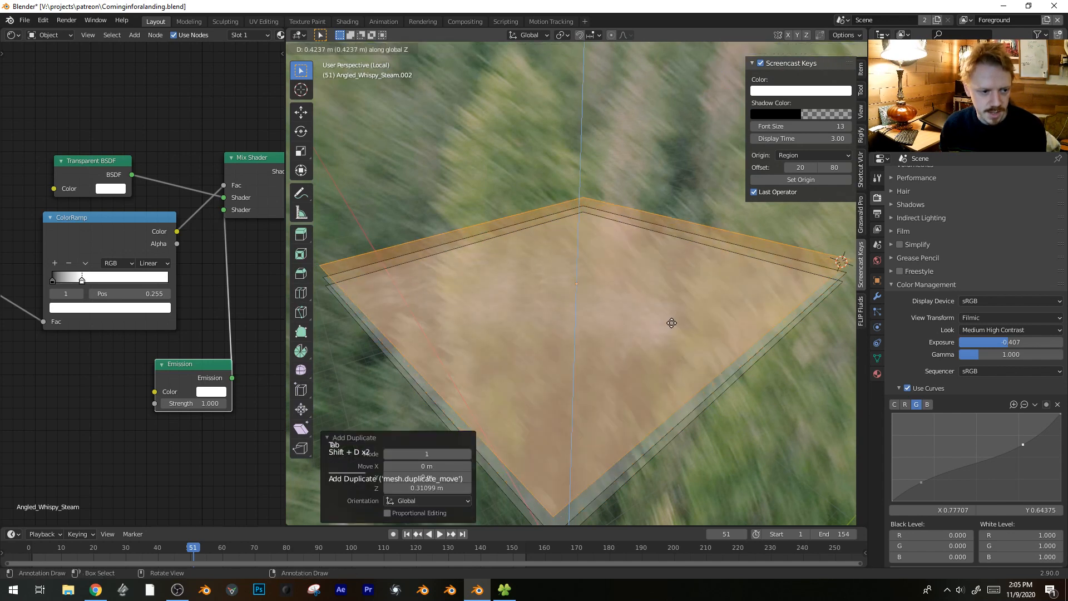
click(671, 323)
key(shift+d)
click(673, 311)
key(shift+d)
key(z)
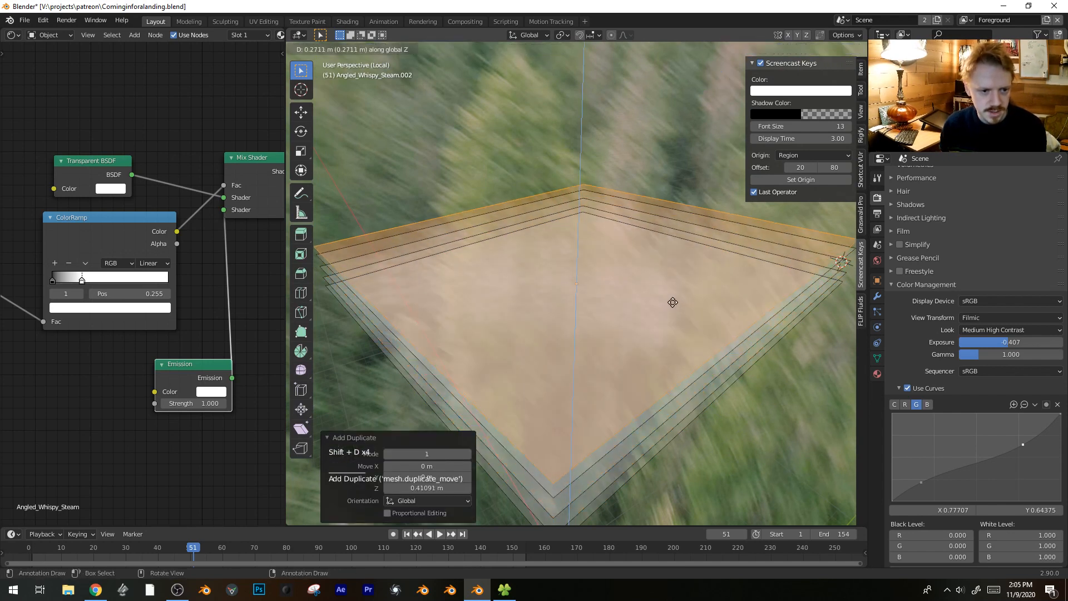
click(673, 304)
- Scale and rotate the uppermost steam layer slightly so it is offset from the layers beneath
key(Tab)
middle_drag(672, 302, 702, 349)
key(Tab)
key(s)
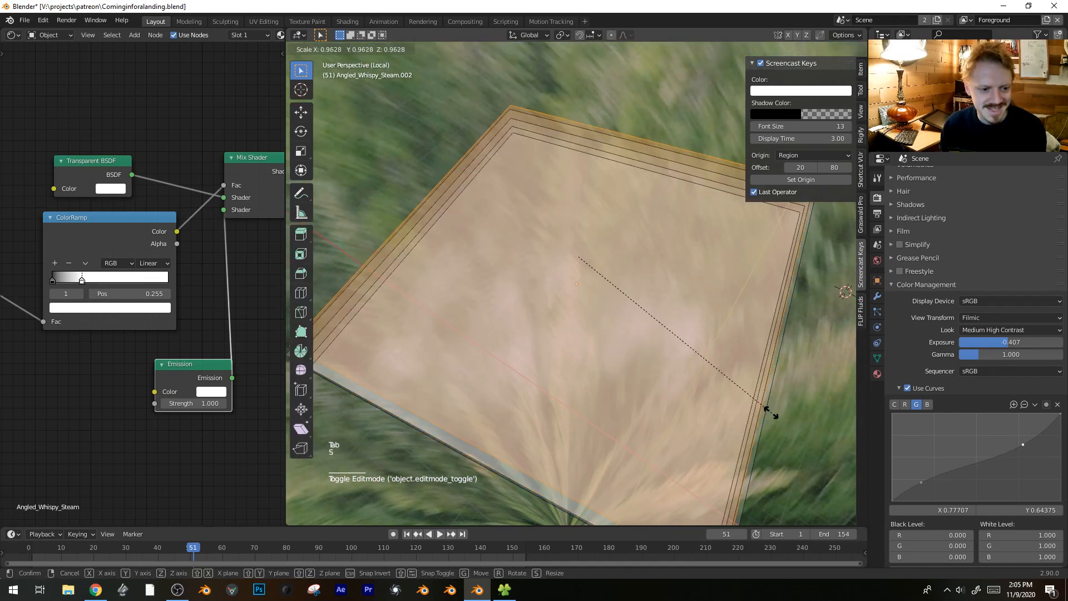
key(r)
key(Tab)
- Select another whole steam layer through its linked geometry, then scale it down, rotate it and shift it sideways
key(Tab)
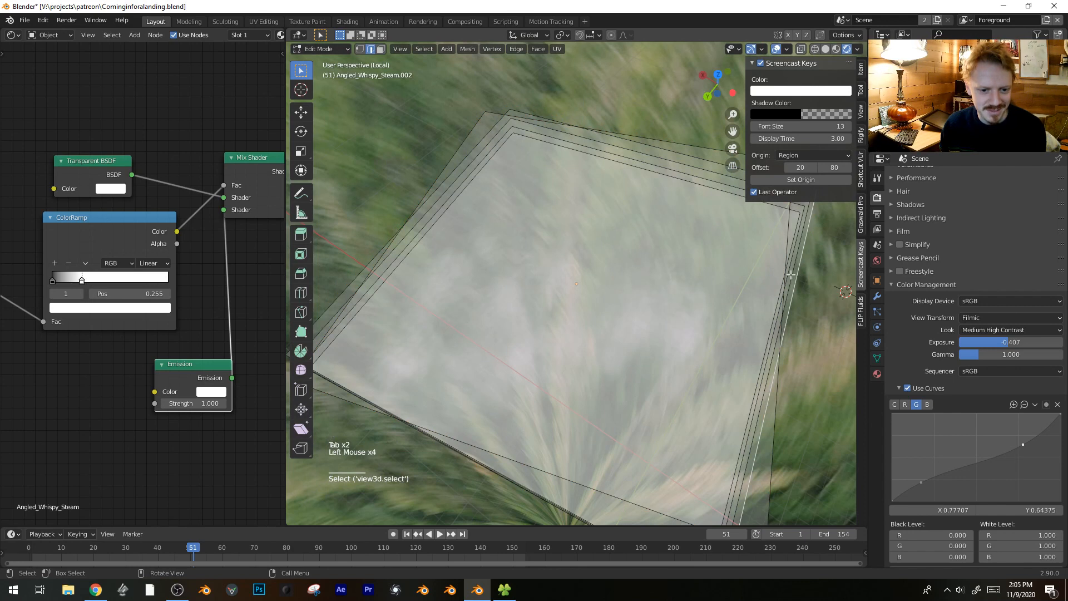
click(800, 241)
middle_drag(800, 241, 756, 250)
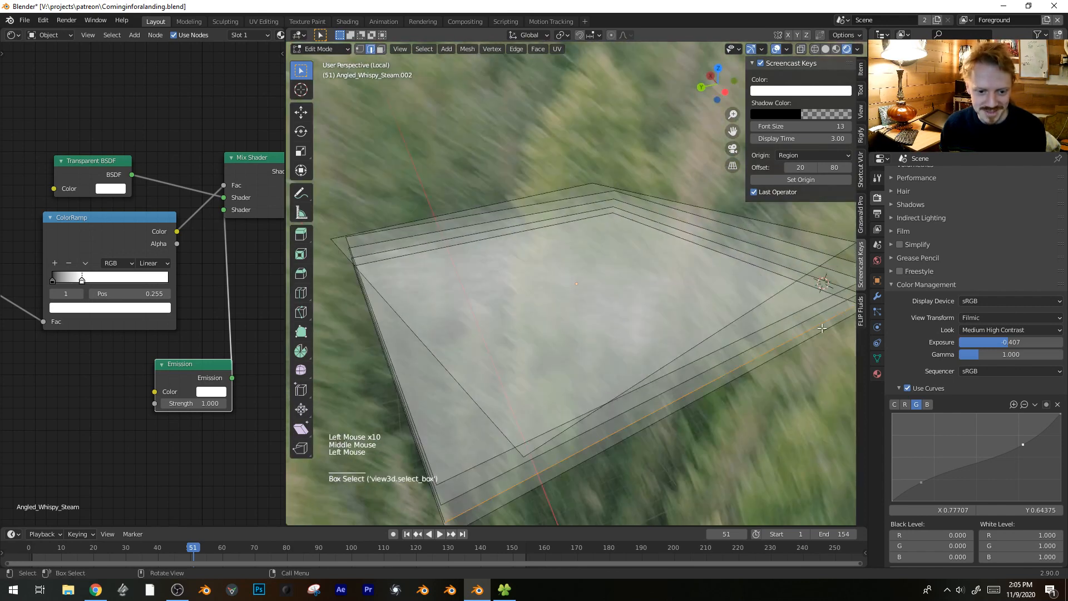
scroll(822, 328, down, 1)
key(ctrl+l)
middle_drag(822, 328, 757, 442)
key(s)
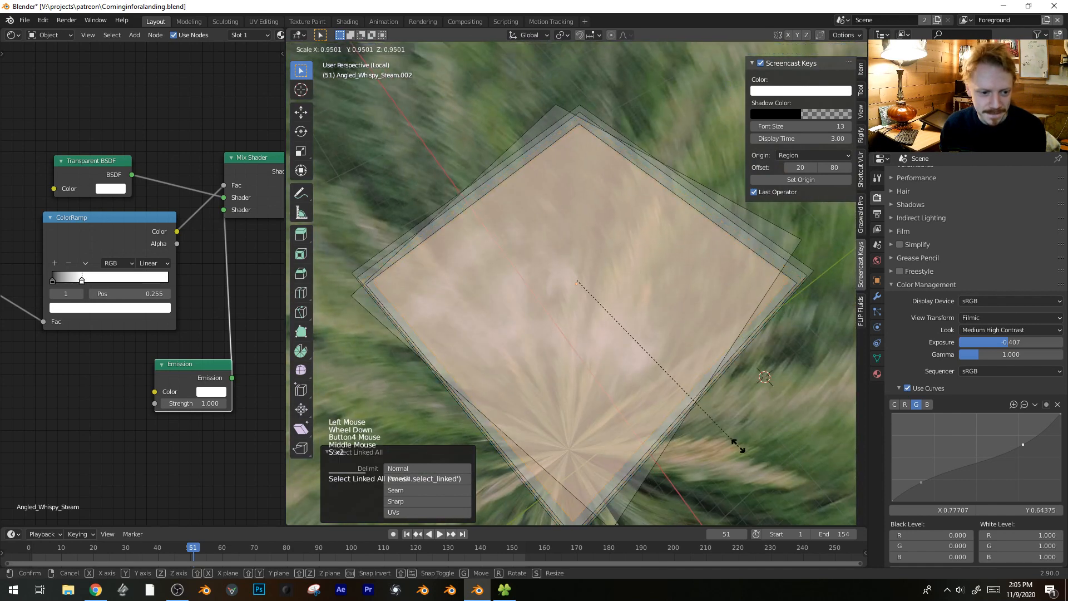
key(r)
key(g)
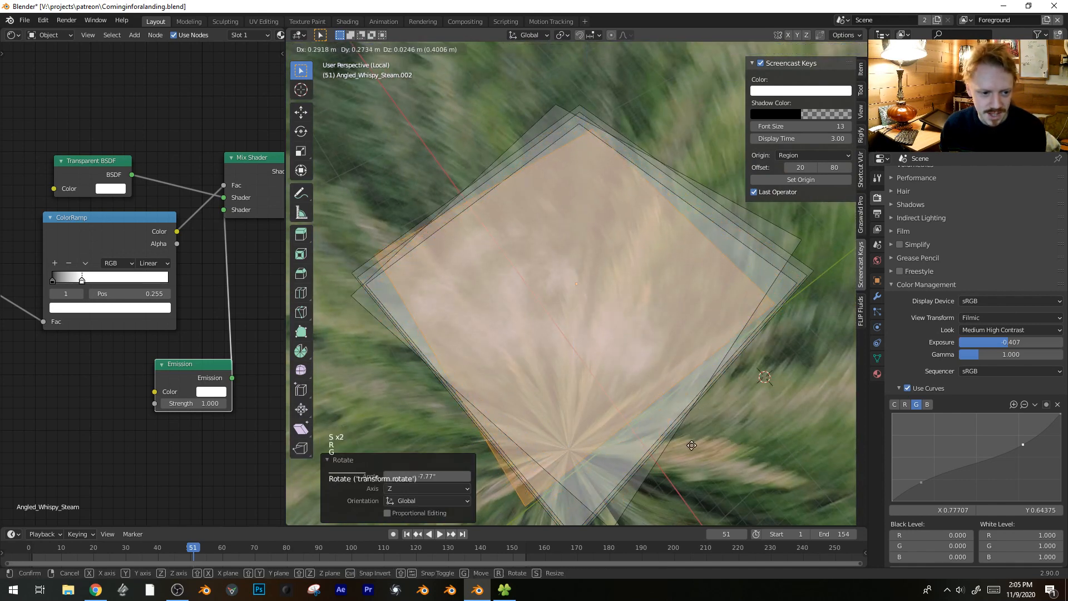
key(Tab)
- Preview the stacked steam in playback and set the steam material's ColorRamp white stop to position 0.700
middle_drag(657, 410, 639, 317)
key(space)
key(space)
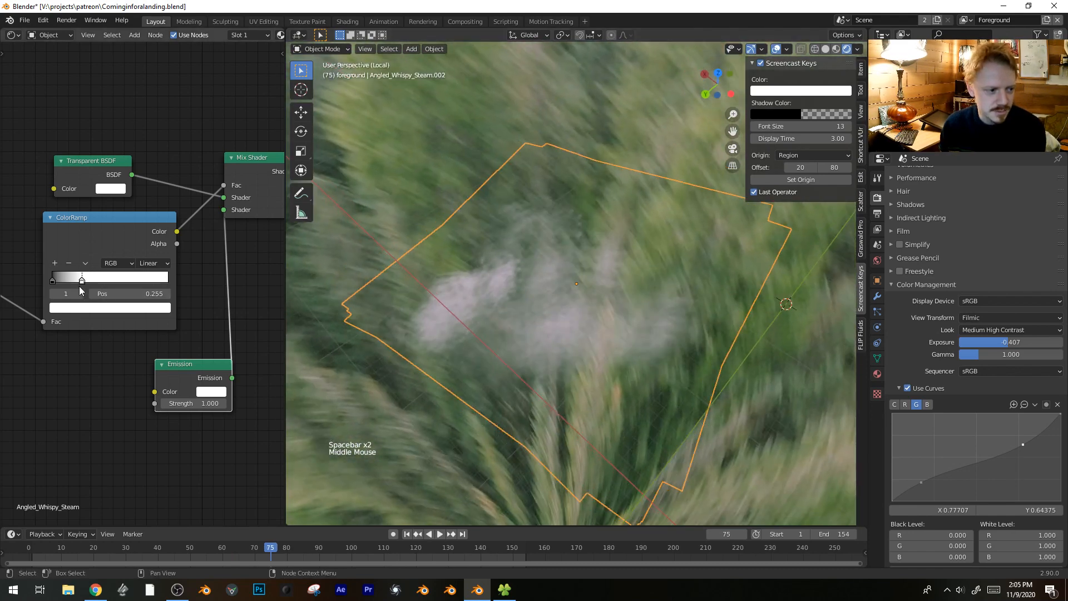
drag(85, 280, 135, 280)
middle_drag(551, 312, 560, 353)
key(space)
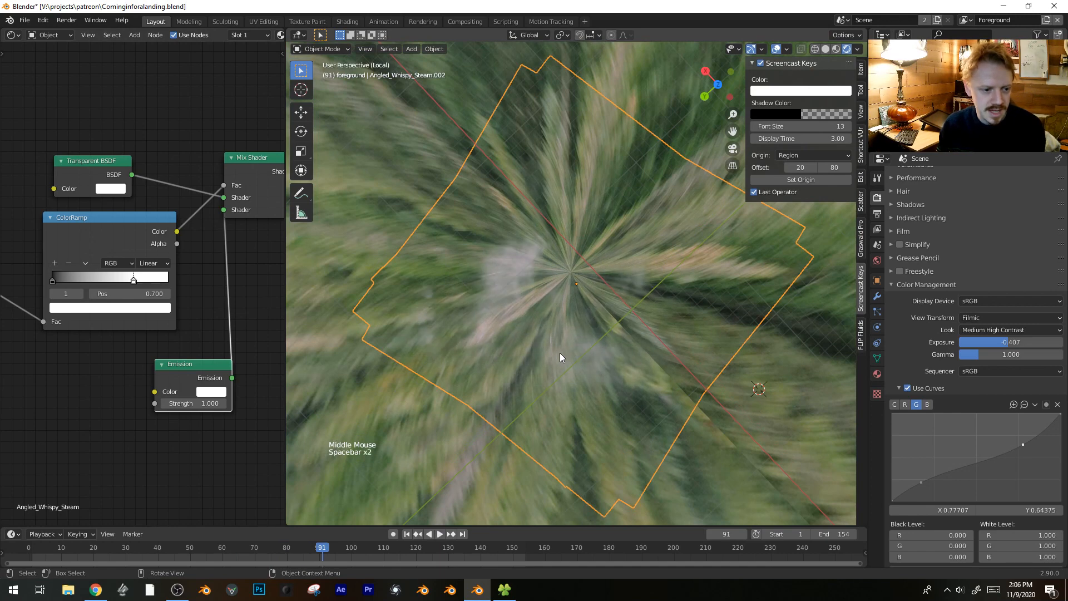
- Return from local view to the full scene and set the steam material's ColorRamp white stop to position 0.055
key(KP_Divide)
middle_drag(535, 373, 603, 267)
key(Tab)
scroll(572, 295, down, 6)
key(Tab)
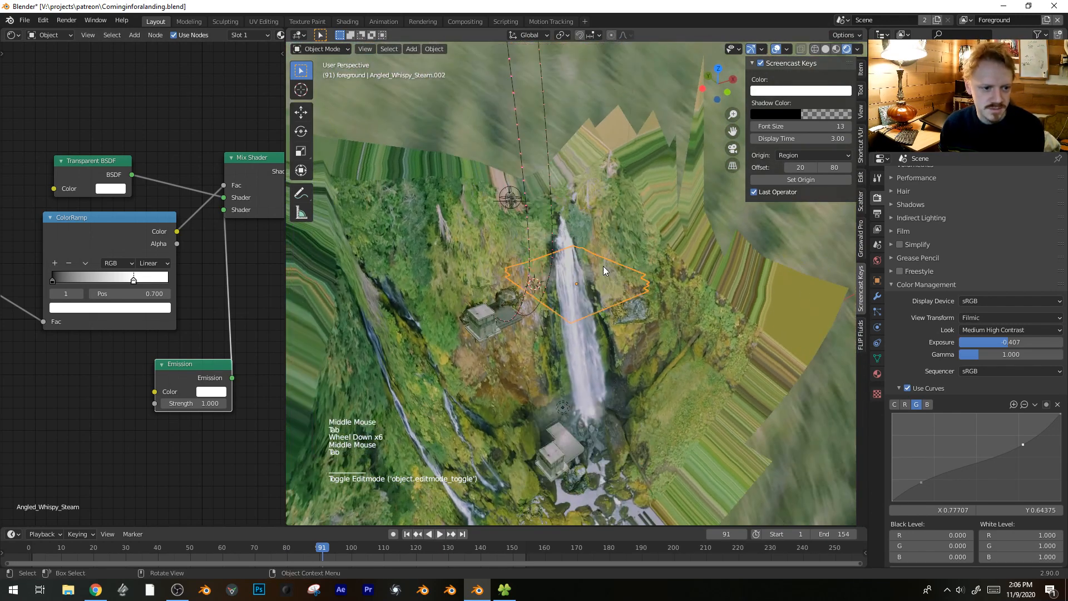
key(Tab)
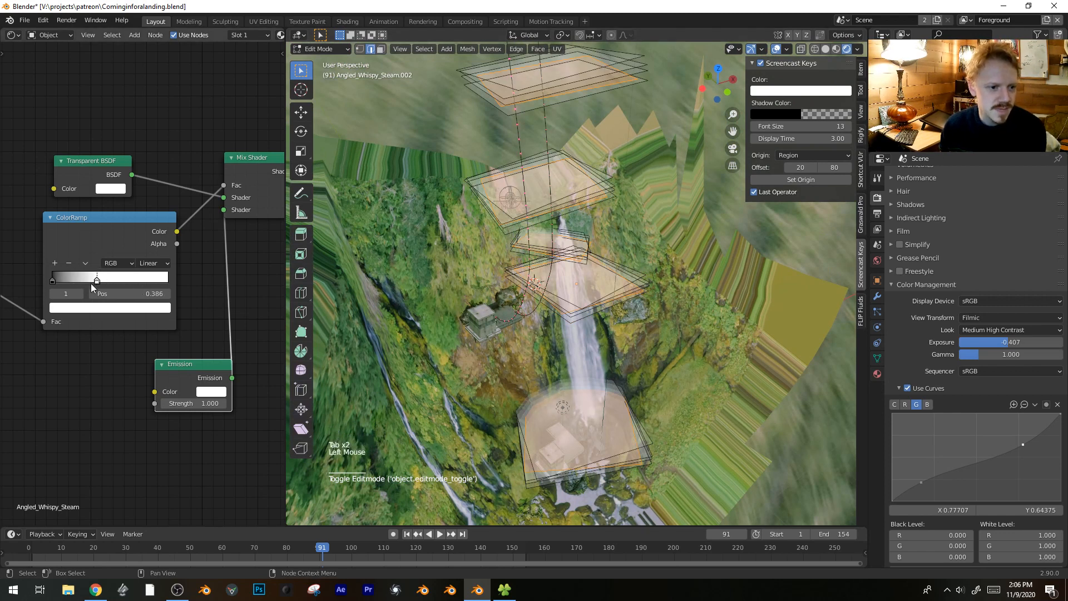
drag(97, 287, 56, 297)
key(Tab)
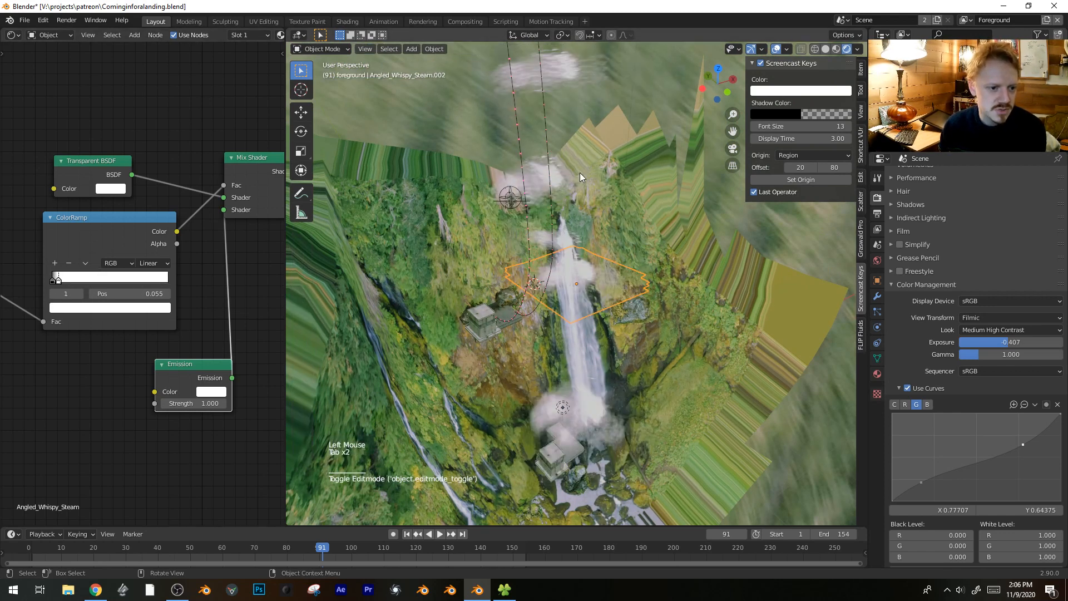
- Go to frame 41 in the camera view and set the steam material's ColorRamp white stop to position 0.168, previewing it in playback
key(KP_0)
key(Left)
key(Left)
key(Left)
key(Left)
key(Left)
key(Left)
key(Left)
key(Left)
key(Left)
key(Left)
key(Left)
key(Left)
key(Left)
key(Left)
key(Left)
key(Left)
key(Left)
key(Left)
key(Left)
key(Left)
key(Left)
key(Left)
key(Left)
key(Left)
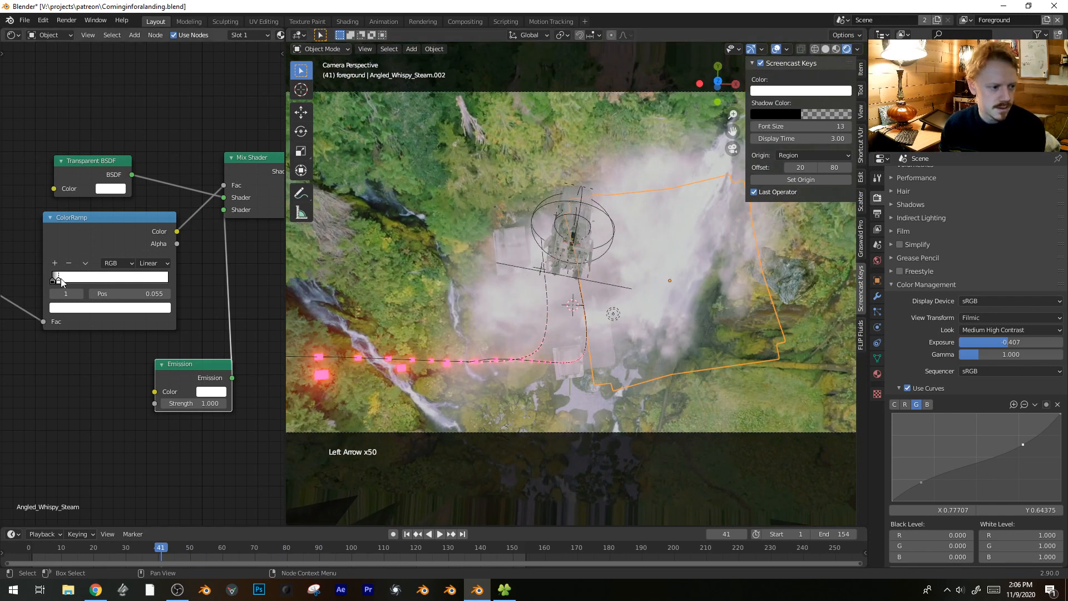
drag(62, 280, 65, 280)
key(space)
scroll(656, 182, up, 3)
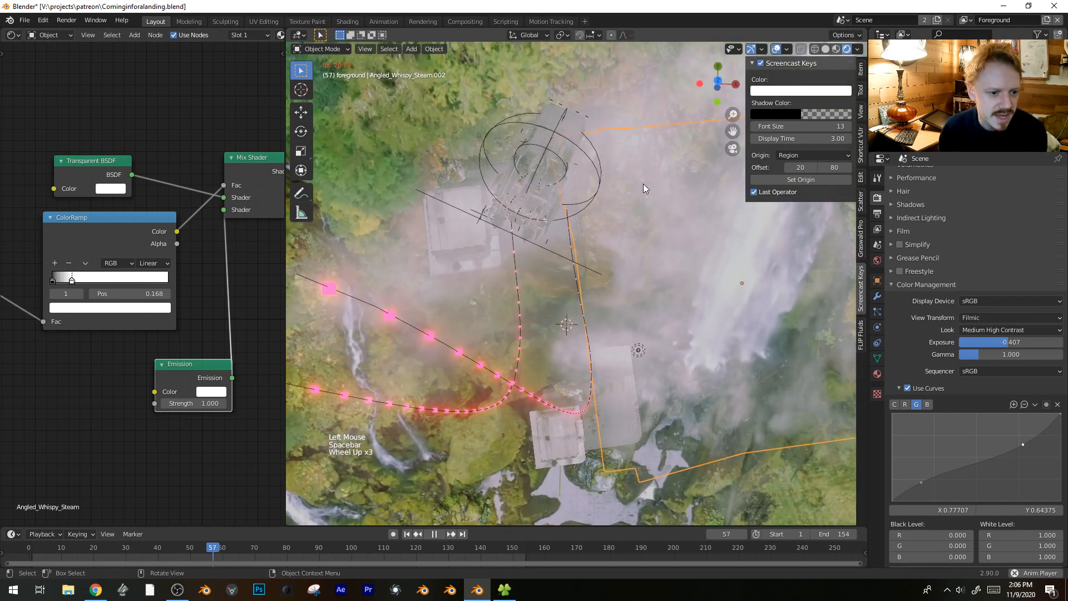
key(space)
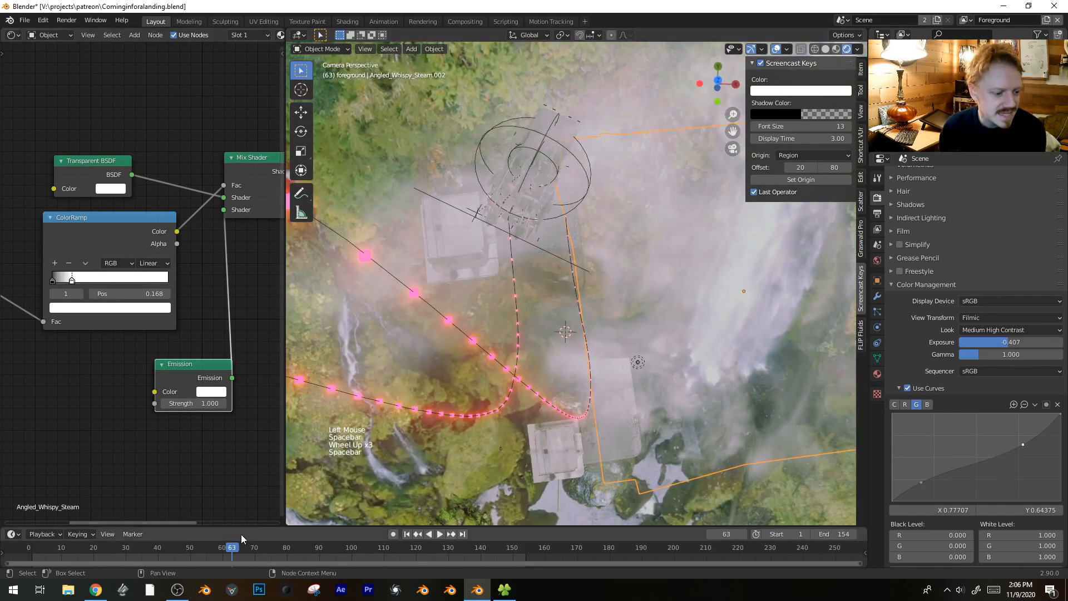
- Replay the shot from frame 26 through the camera with the overlays hidden to examine the steam's density
drag(242, 534, 112, 533)
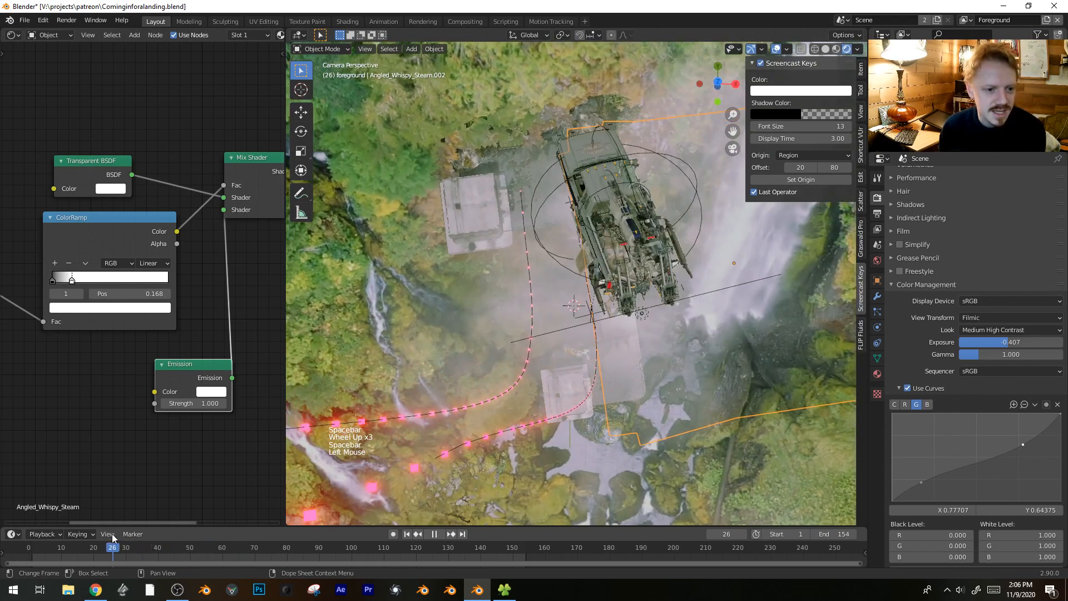
key(space)
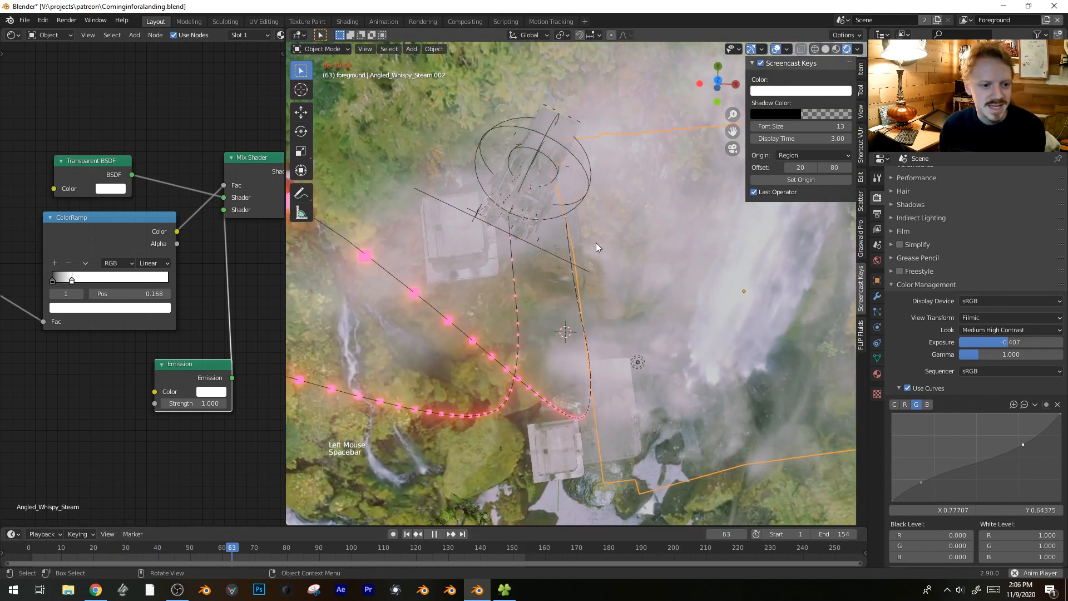
key(shift+alt+z)
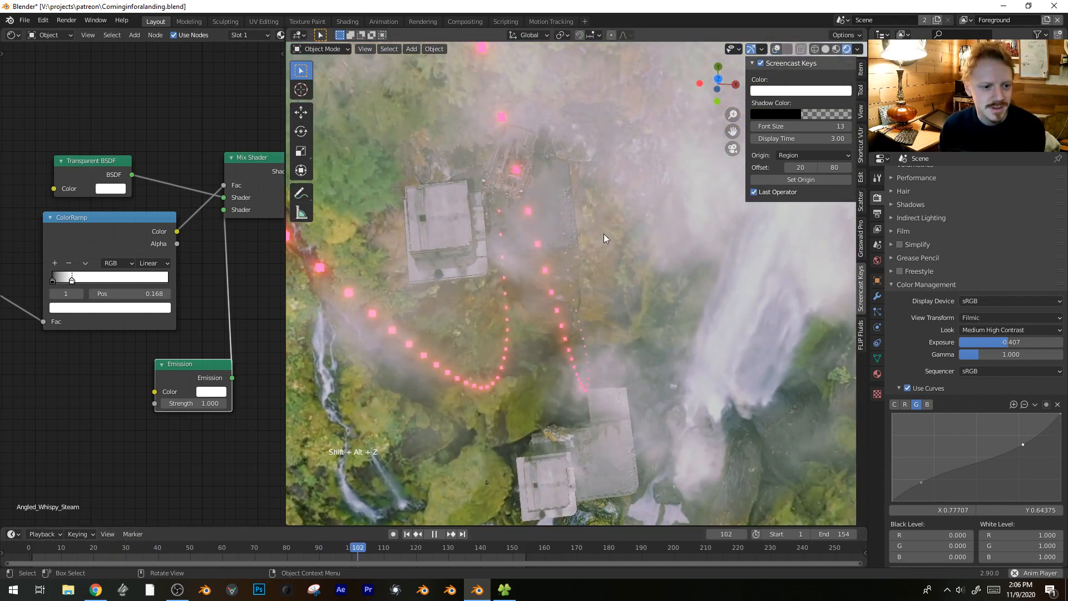
shift+middle_drag(603, 235, 606, 307)
scroll(636, 308, down, 1)
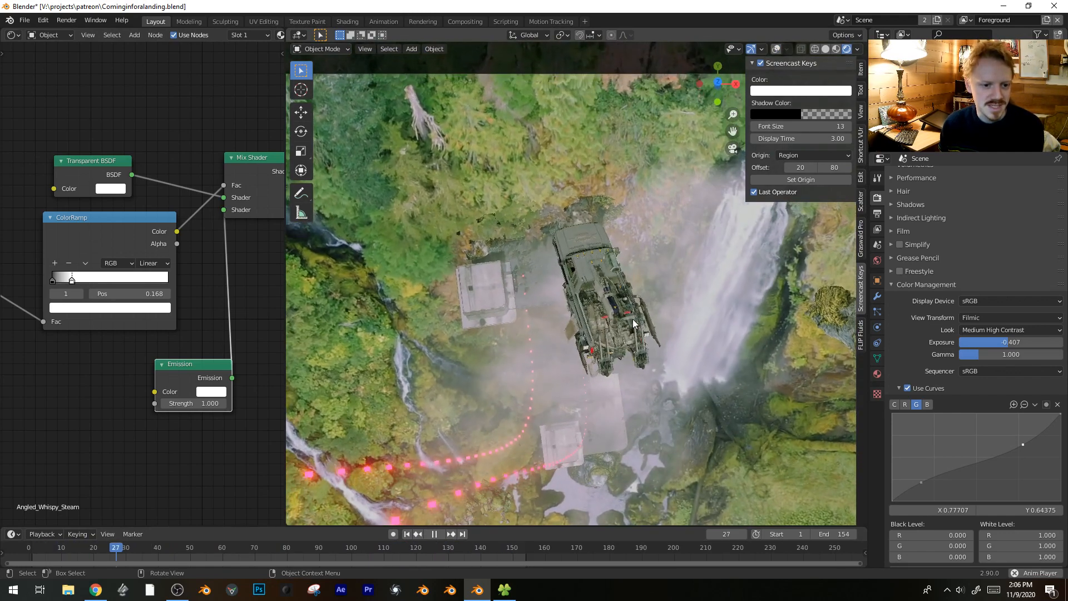
key(space)
key(shift+alt+z)
- Make a linked duplicate of the steam layer beside the waterfall, rotate it about 91° and move it to a new spot in the shot
scroll(660, 279, down, 1)
click(657, 255)
key(alt+d)
key(r)
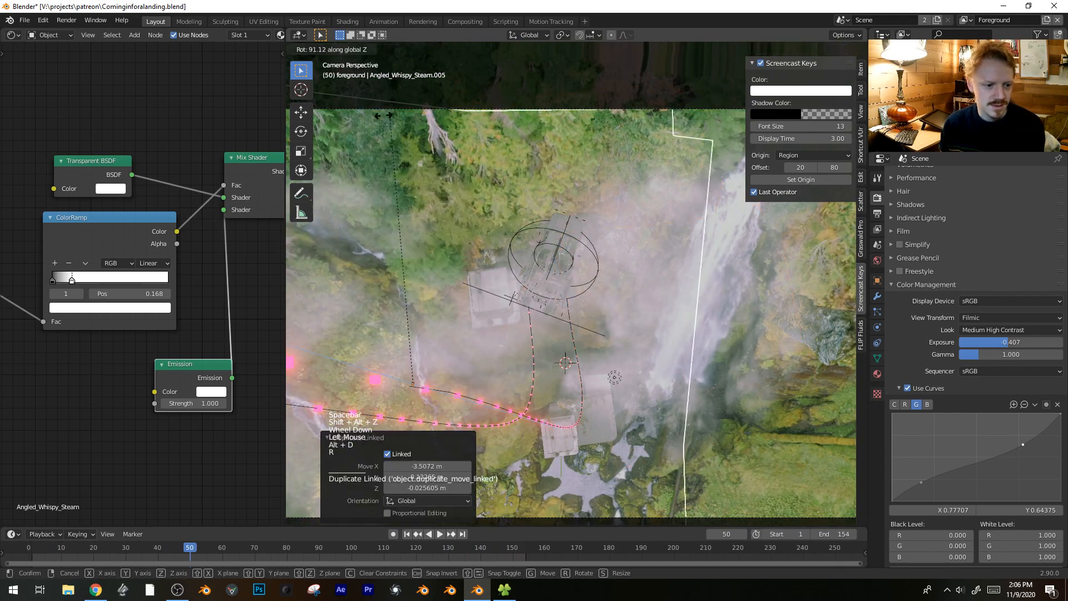
scroll(524, 223, down, 3)
key(g)
click(525, 246)
middle_drag(526, 246, 667, 249)
scroll(565, 189, down, 4)
scroll(583, 211, up, 4)
right_click(616, 219)
scroll(616, 219, down, 1)
key(space)
key(space)
mouse_move(705, 351)
middle_down()
mouse_move(719, 387)
mouse_move(699, 384)
mouse_move(715, 367)
middle_up()
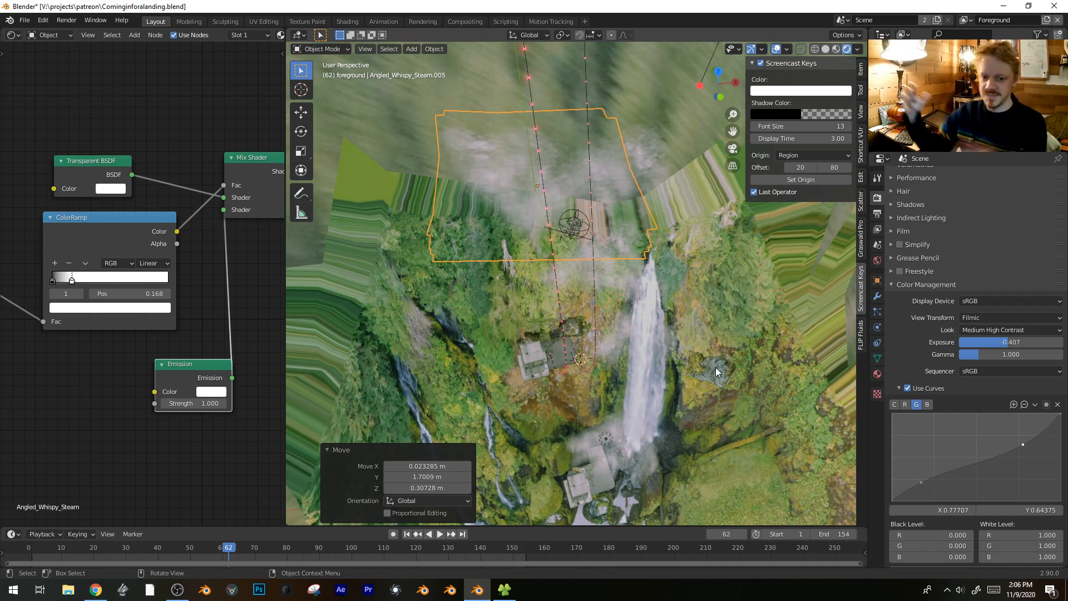
key(g)
right_click(513, 159)
key(x)
click(516, 160)
key(ctrl+z)
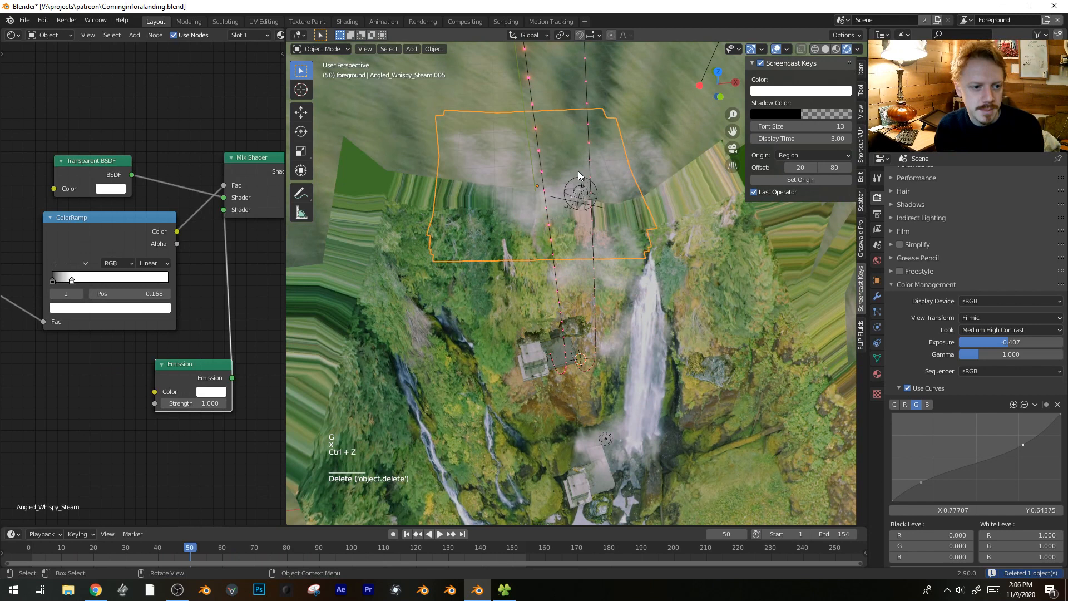
- Replace the linked steam duplicate with an independent copy and move that copy down over the cliffside trees
key(shift+d)
click(535, 196)
click(518, 222)
key(x)
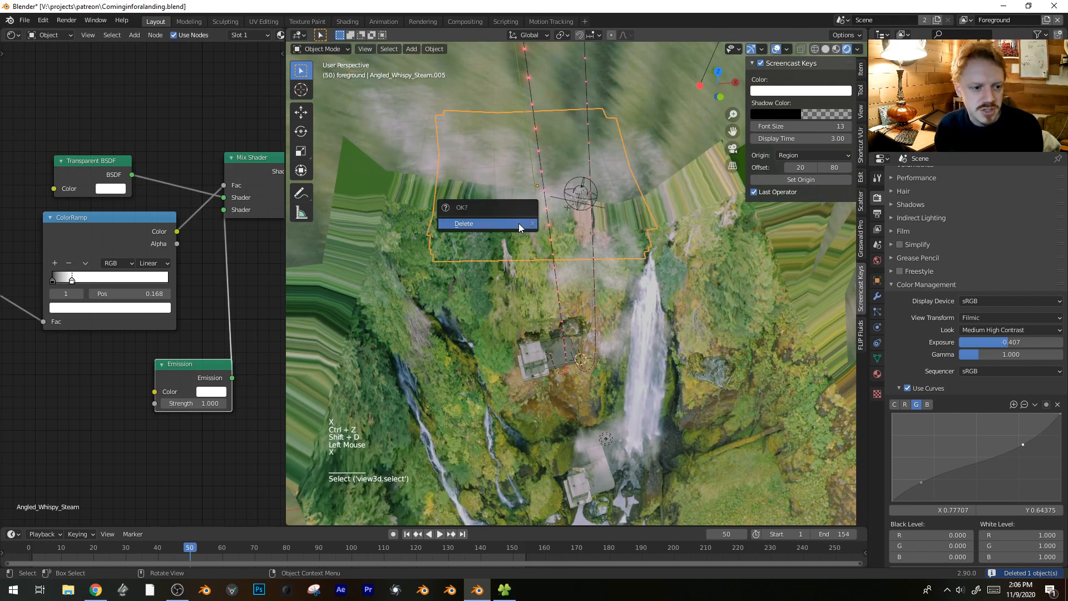
click(518, 223)
click(418, 146)
key(g)
click(562, 261)
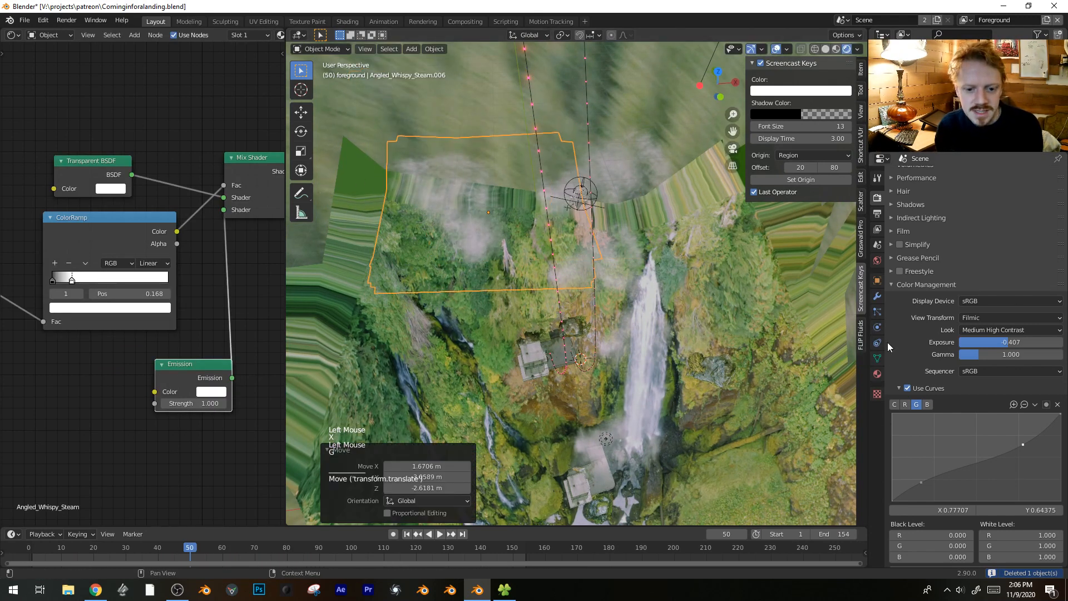
- Give the copied steam layer its own material and movie image, with the ColorRamp white stop at 0.123 and start frame 78
click(878, 375)
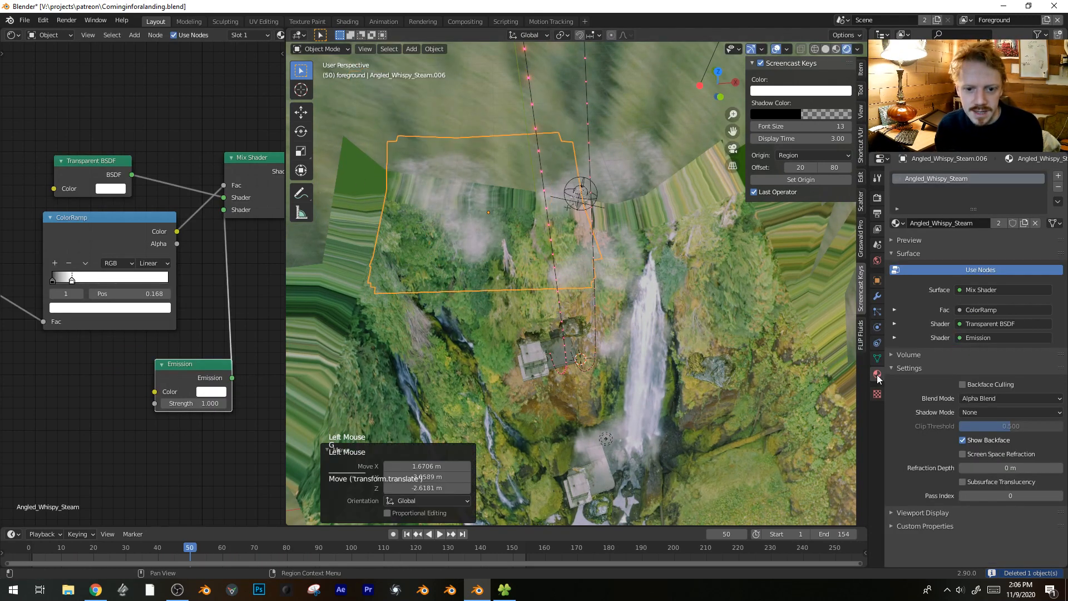
click(997, 221)
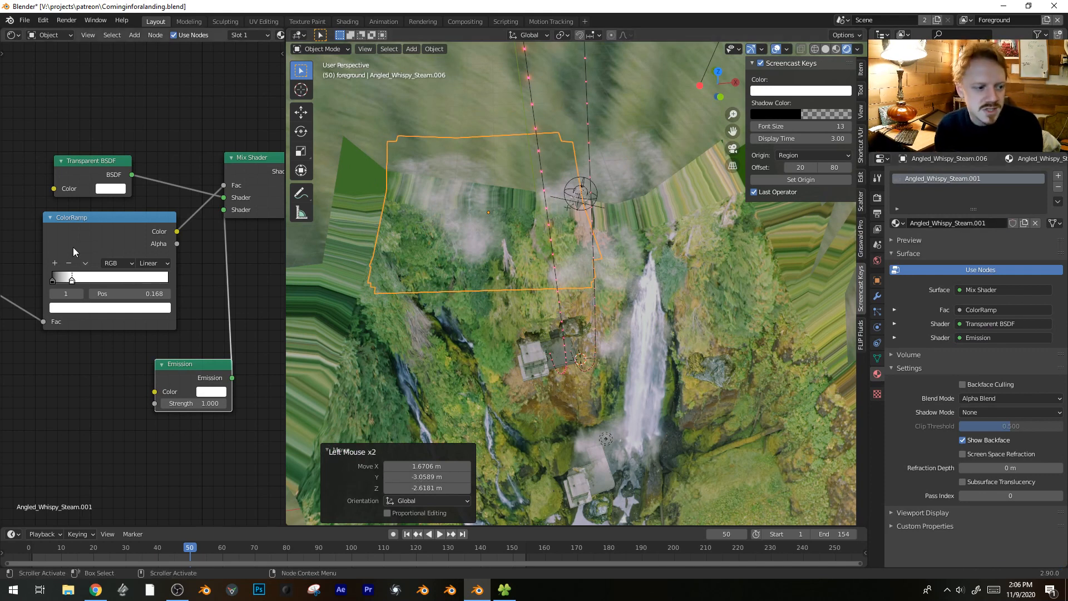
drag(78, 282, 66, 284)
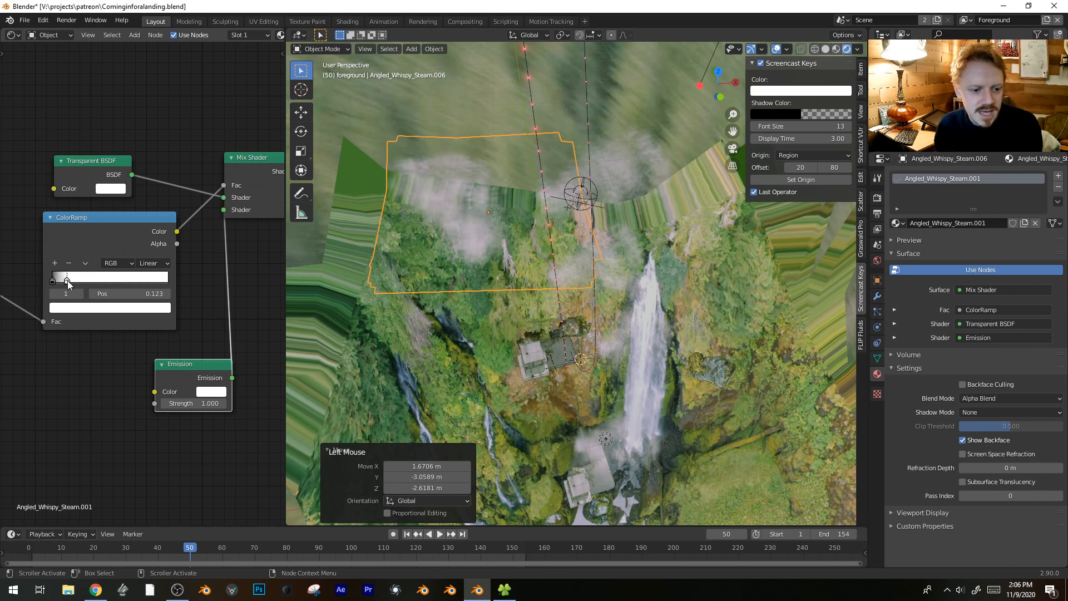
middle_drag(61, 353, 157, 271)
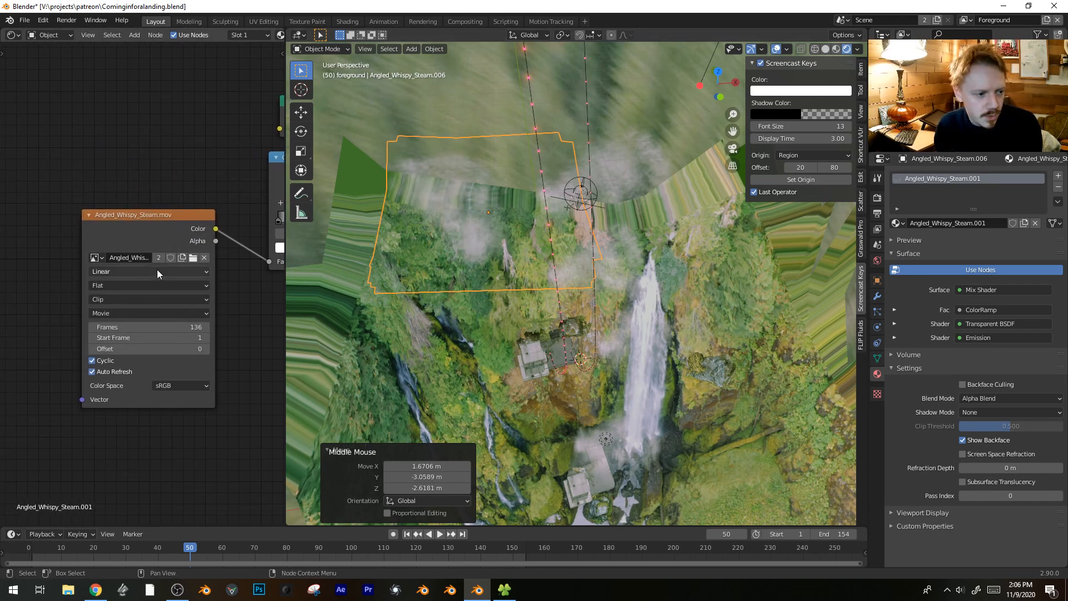
click(159, 257)
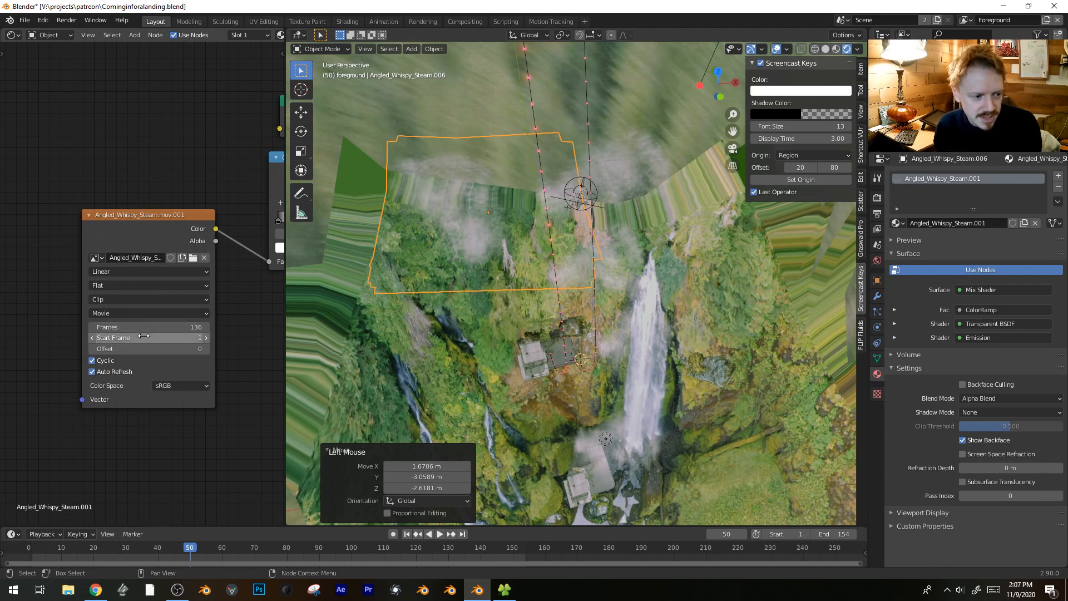
- Reposition the copied steam layer through the camera so it drifts over the left side of the shot at frame 0, and scale it slightly
key(g)
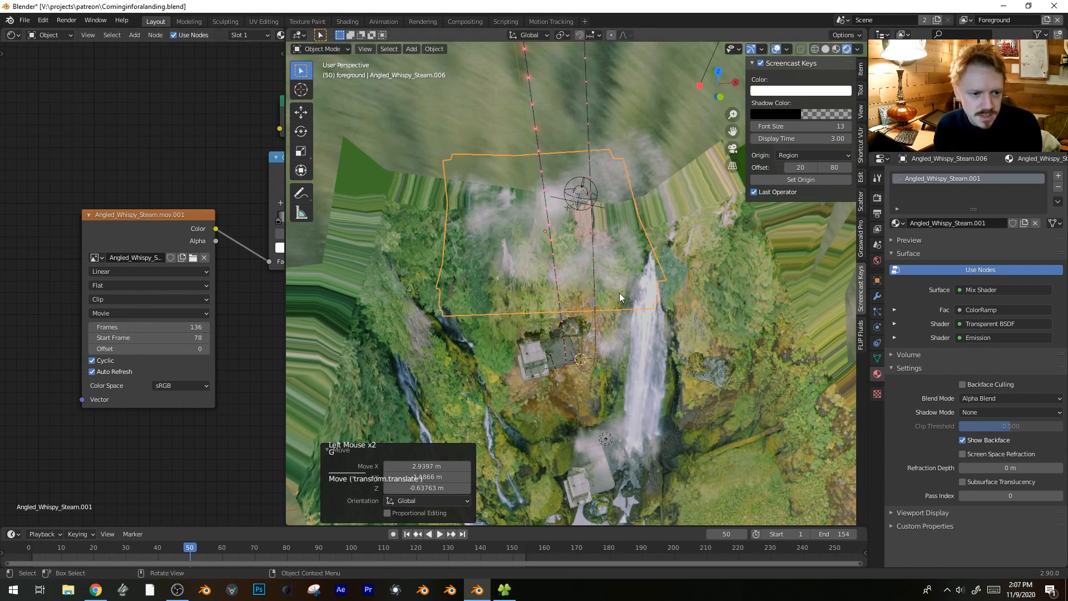
key(KP_0)
key(g)
click(560, 184)
drag(124, 547, 29, 547)
key(g)
key(g)
key(g)
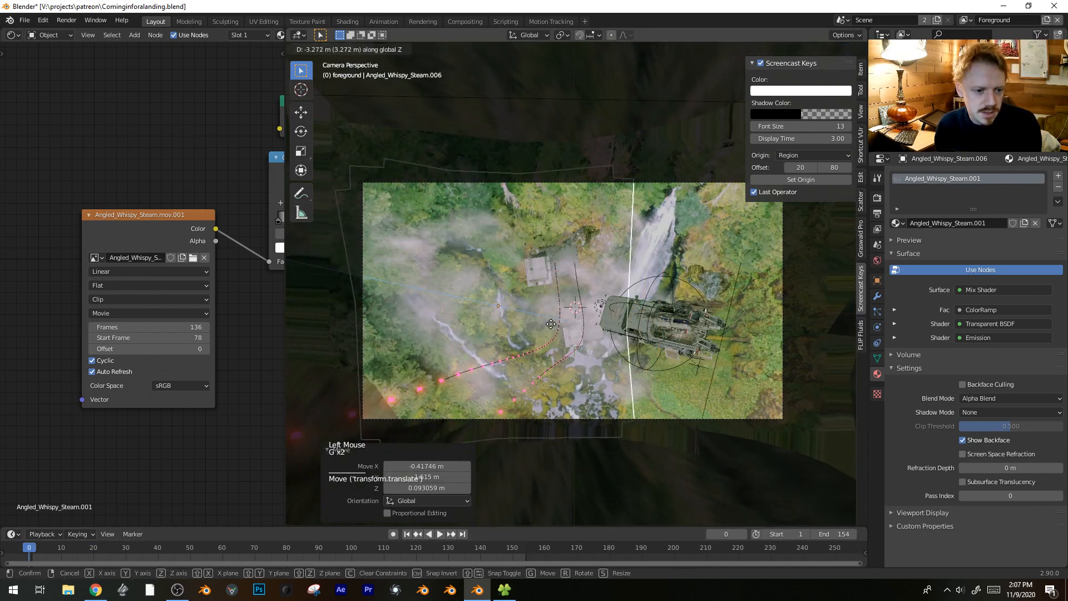
key(s)
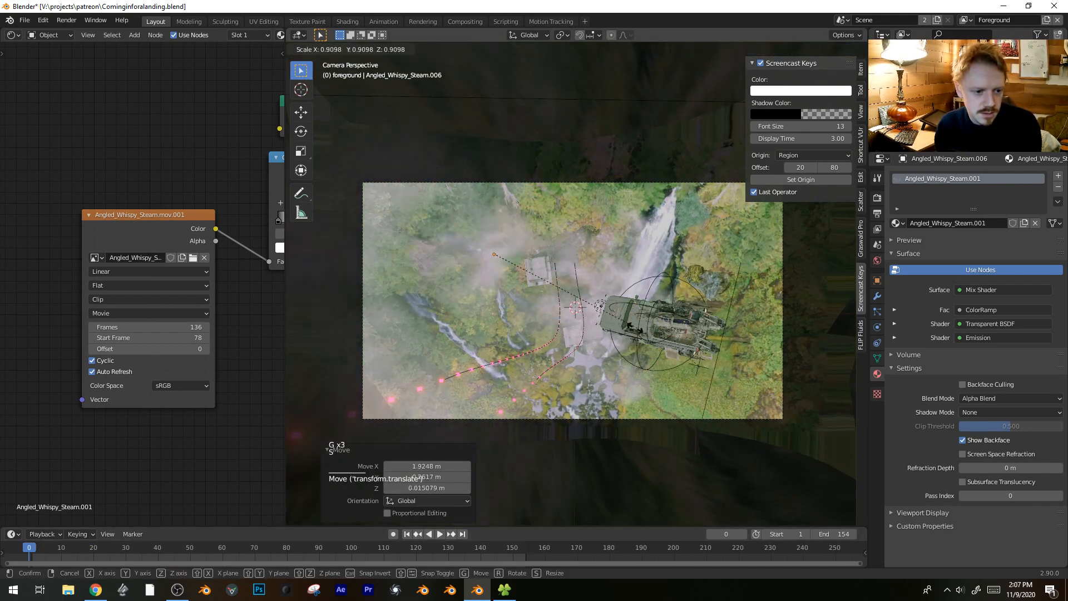
click(654, 363)
- Play the shot in a maximized camera view with overlays hidden to examine the combined steam layers
key(shift+alt+z)
scroll(673, 357, up, 1)
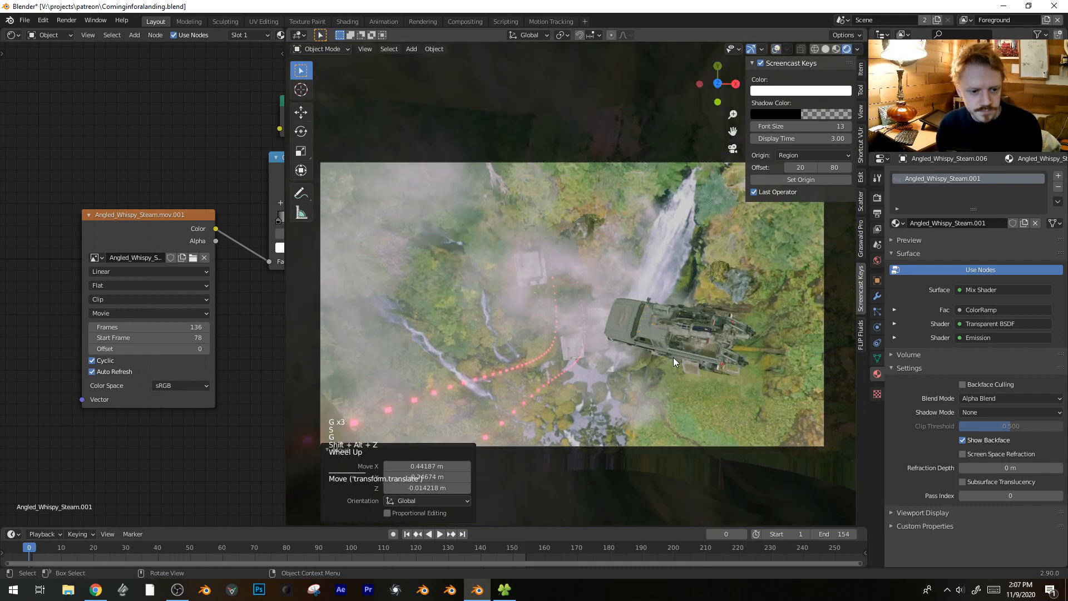
key(ctrl+space)
shift+middle_drag(673, 357, 746, 312)
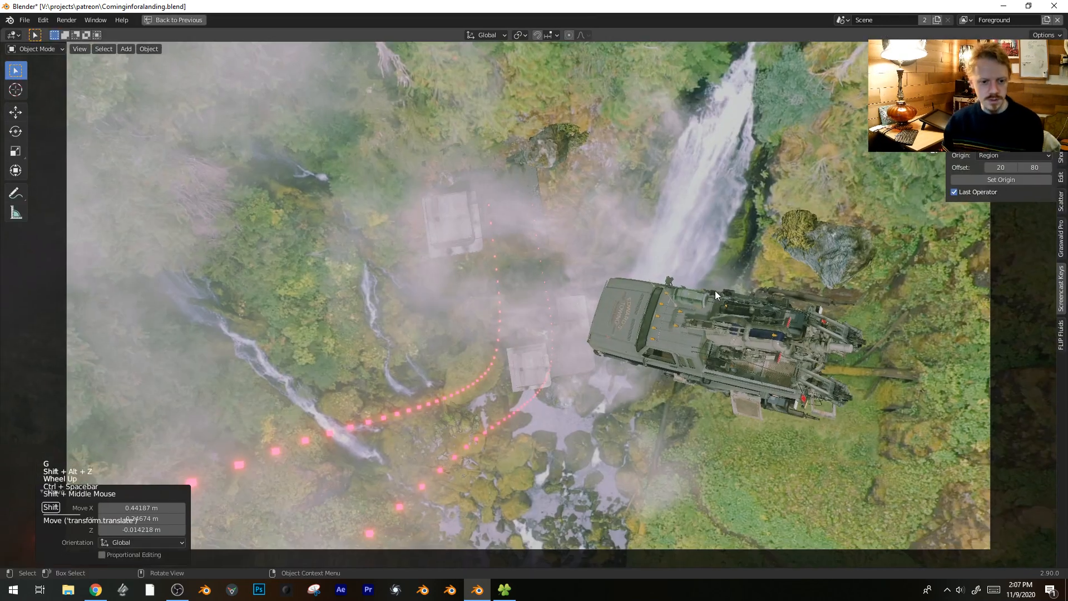
key(space)
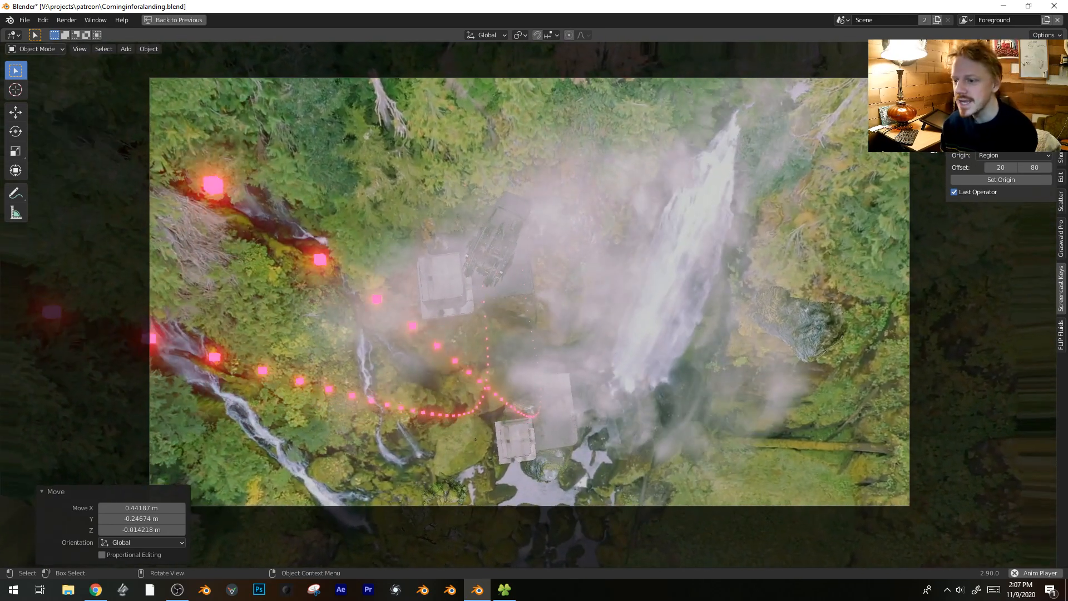
key(space)
key(ctrl+space)
- Select the steam layer over the waterfall and set its material's ColorRamp white stop to position 0.518
click(633, 238)
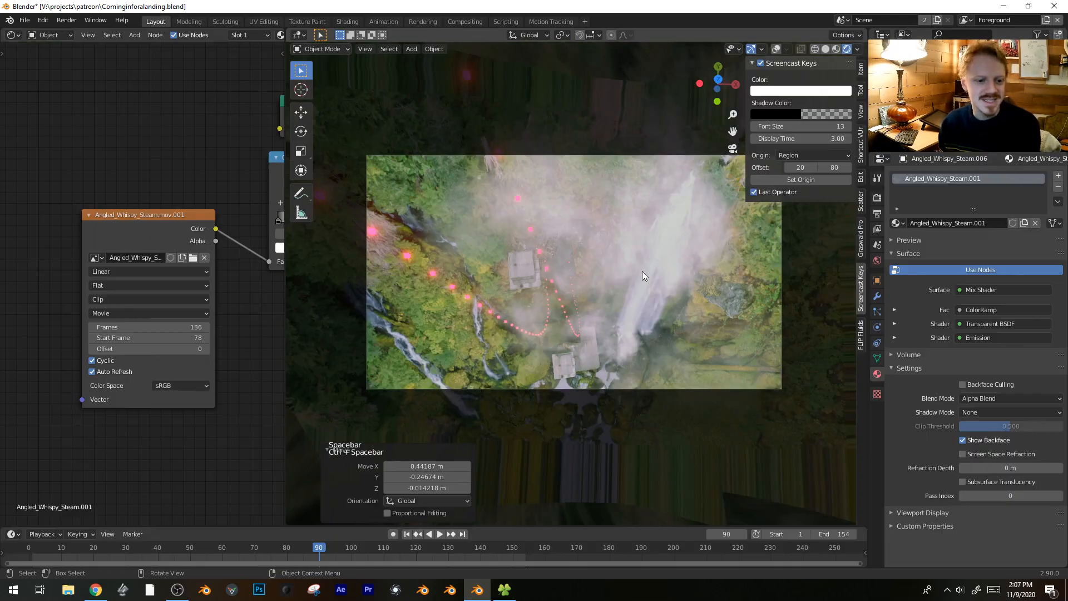
middle_drag(206, 284, 95, 246)
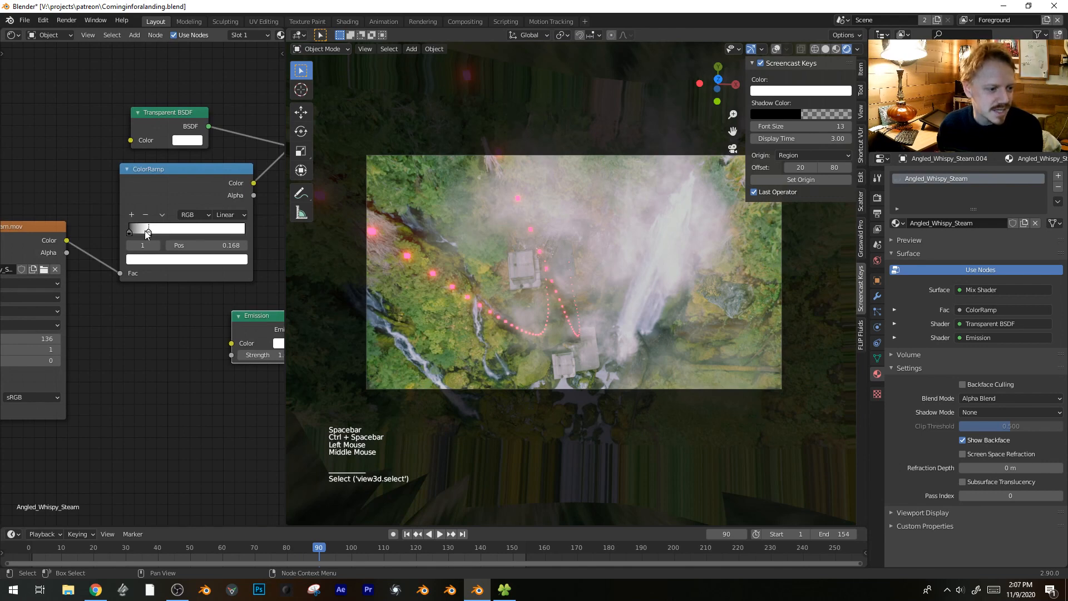
drag(148, 233, 186, 230)
- Play the shot in a maximized, overlay-free view to check the thinned steam around the waterfall and buildings
key(space)
key(shift+alt+z)
key(shift+alt+z)
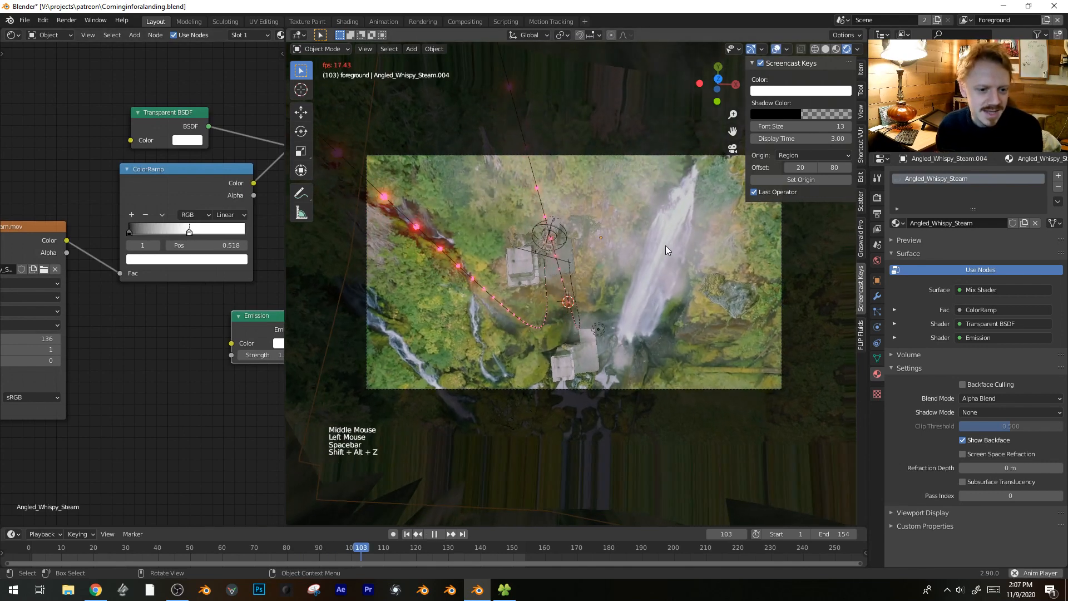
key(ctrl+space)
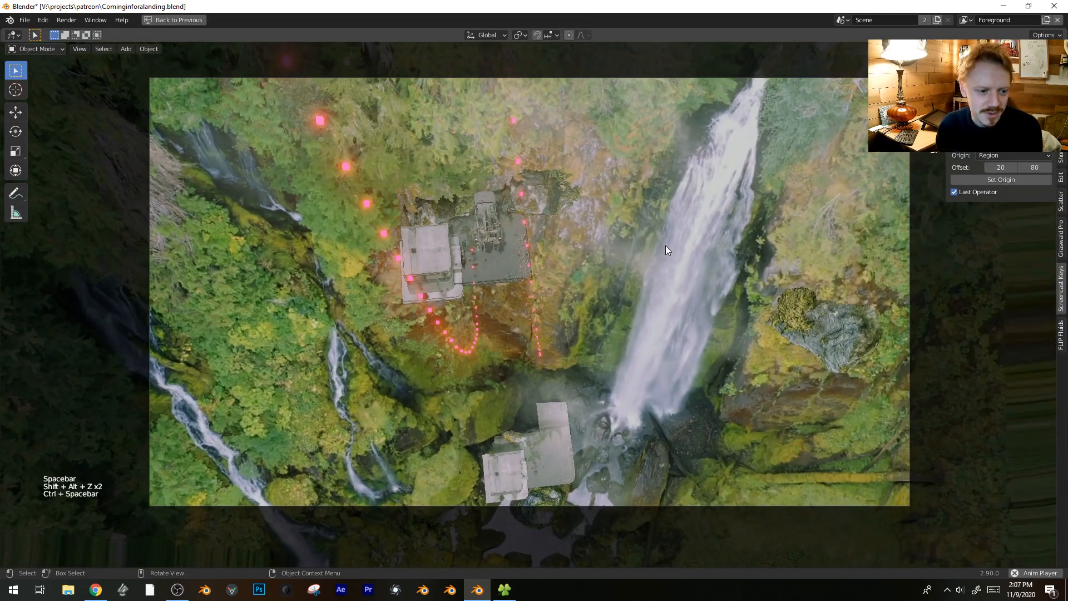
key(space)
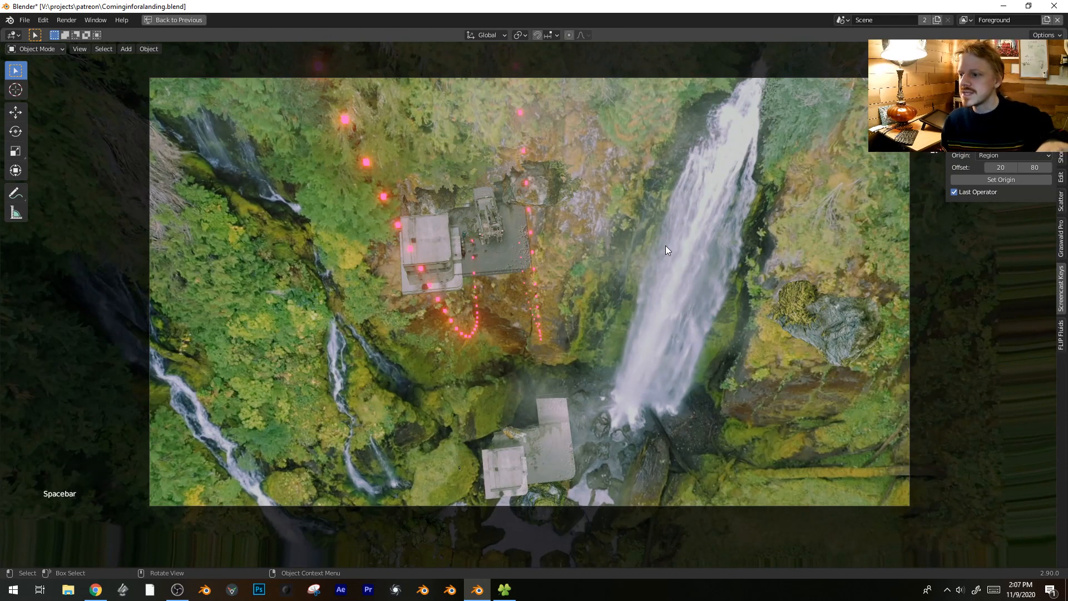